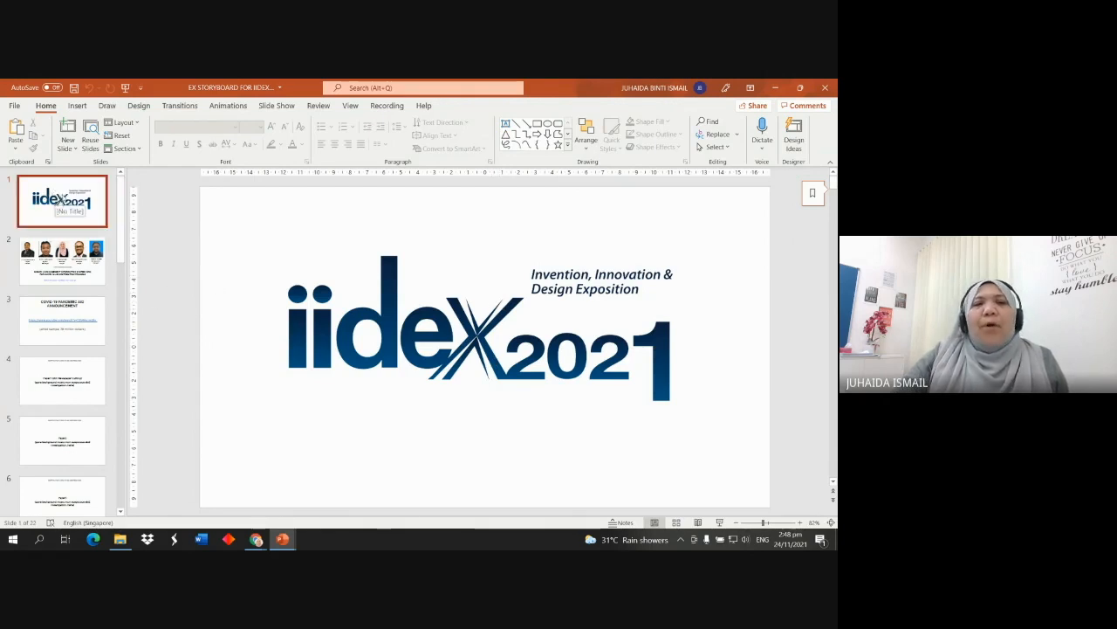
Look over the first storyboard slides, including the Paper2 slide, and return to the iidex 2021 title slide
key("Down")
key("Down")
key("Down")
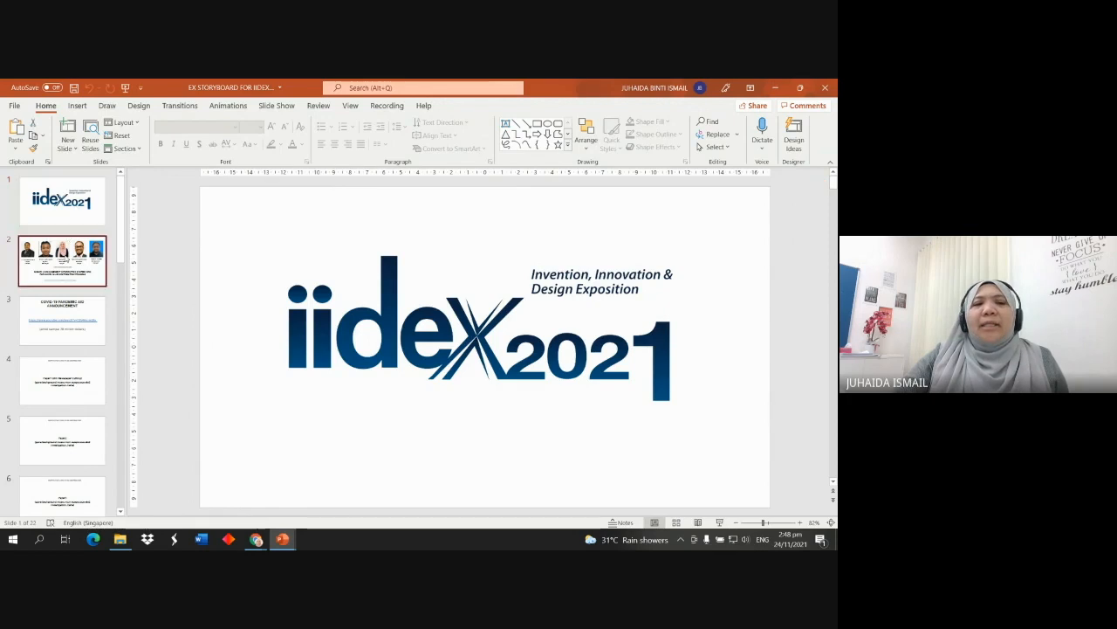
left_click(79, 419)
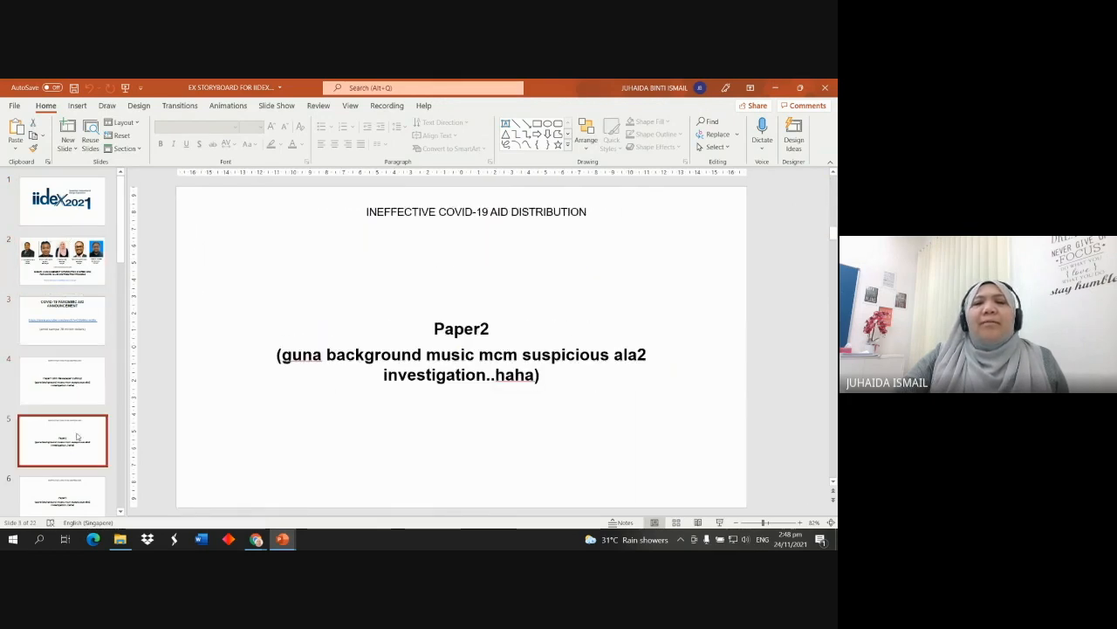
left_click(81, 203)
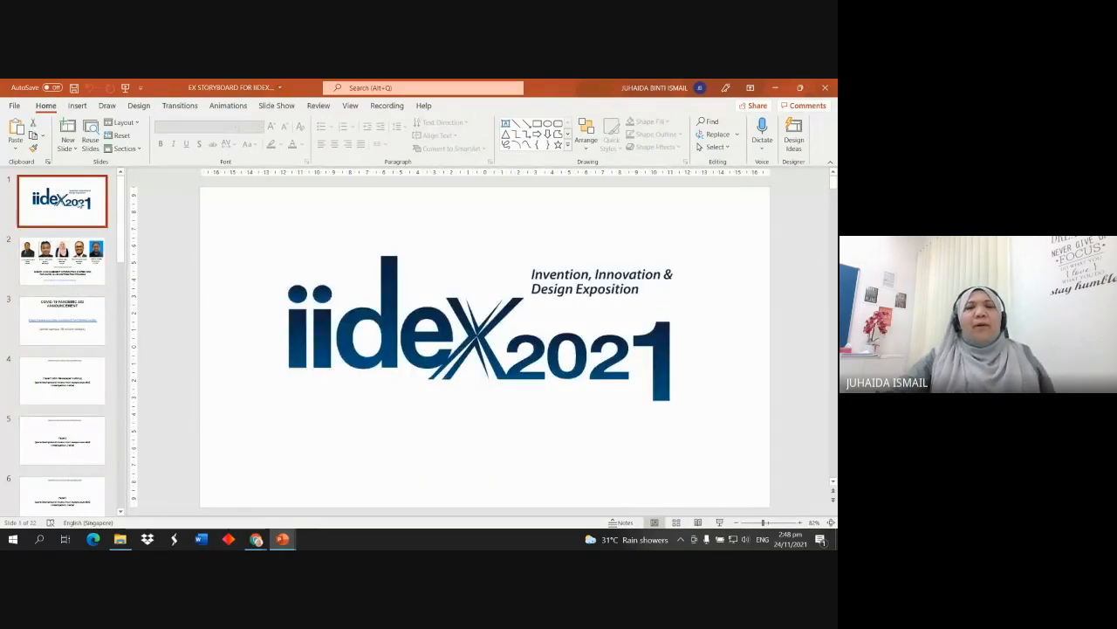
Present the storyboard as a slide show from the title slide through to the large SABAR slide
left_click(717, 521)
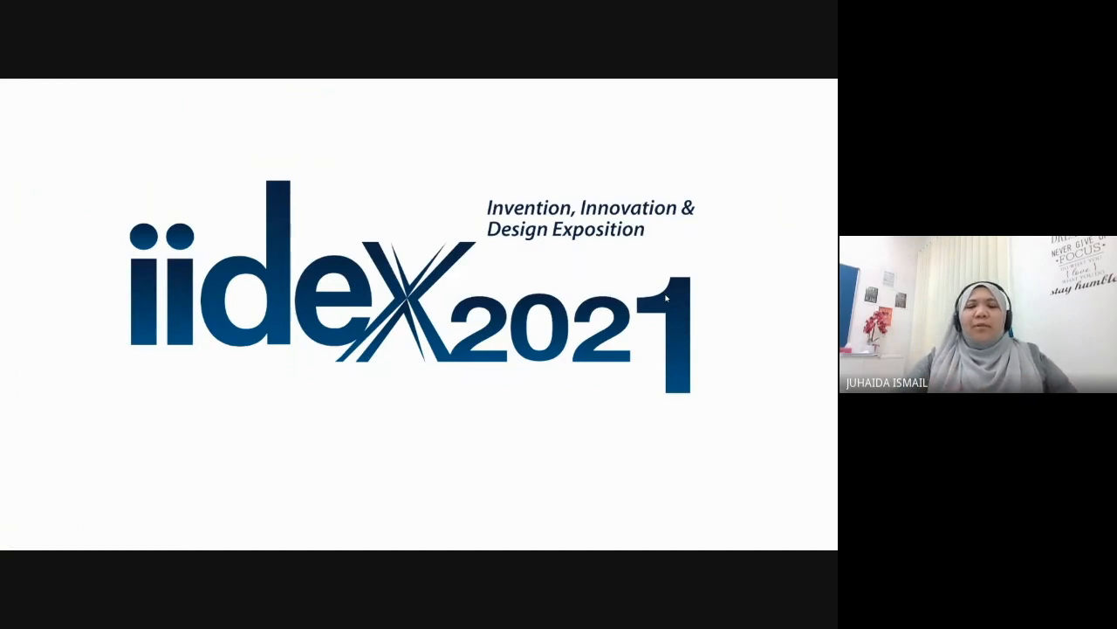
left_click(665, 298)
left_click(665, 298)
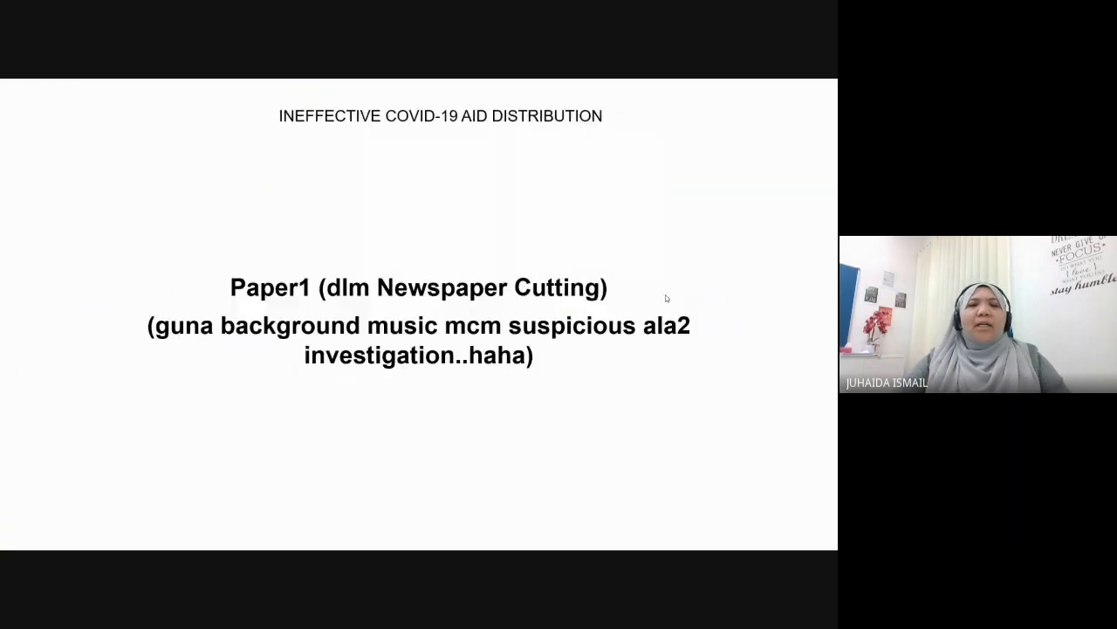
left_click(665, 297)
left_click(665, 298)
left_click(665, 298)
left_click(666, 298)
left_click(665, 297)
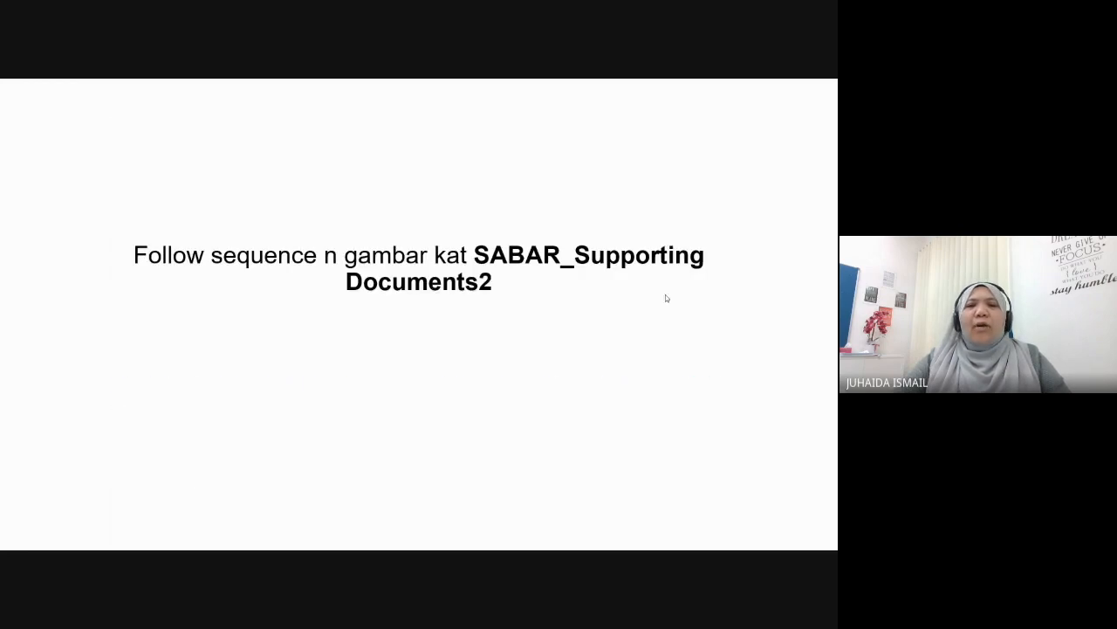
left_click(665, 297)
left_click(665, 298)
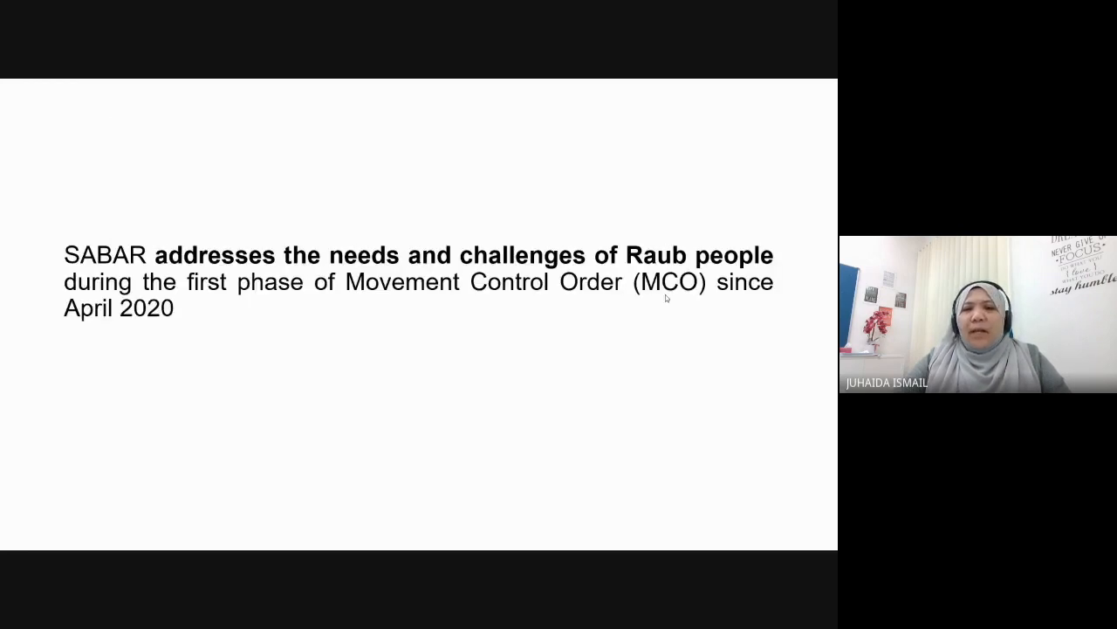
left_click(665, 298)
left_click(665, 298)
left_click(665, 297)
left_click(666, 297)
left_click(665, 298)
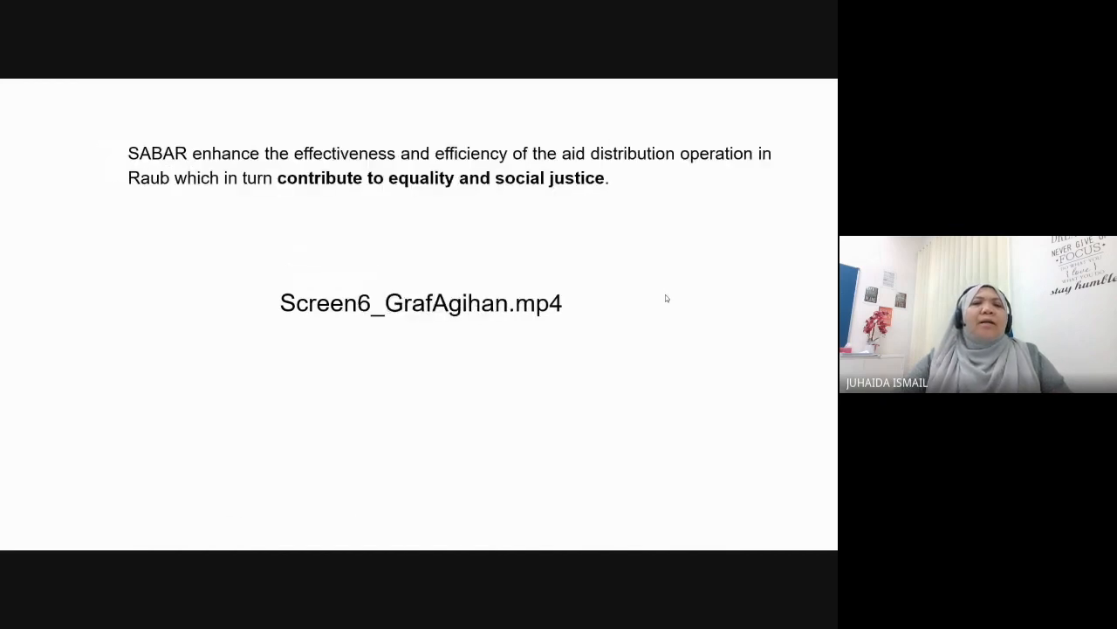
left_click(665, 297)
left_click(666, 297)
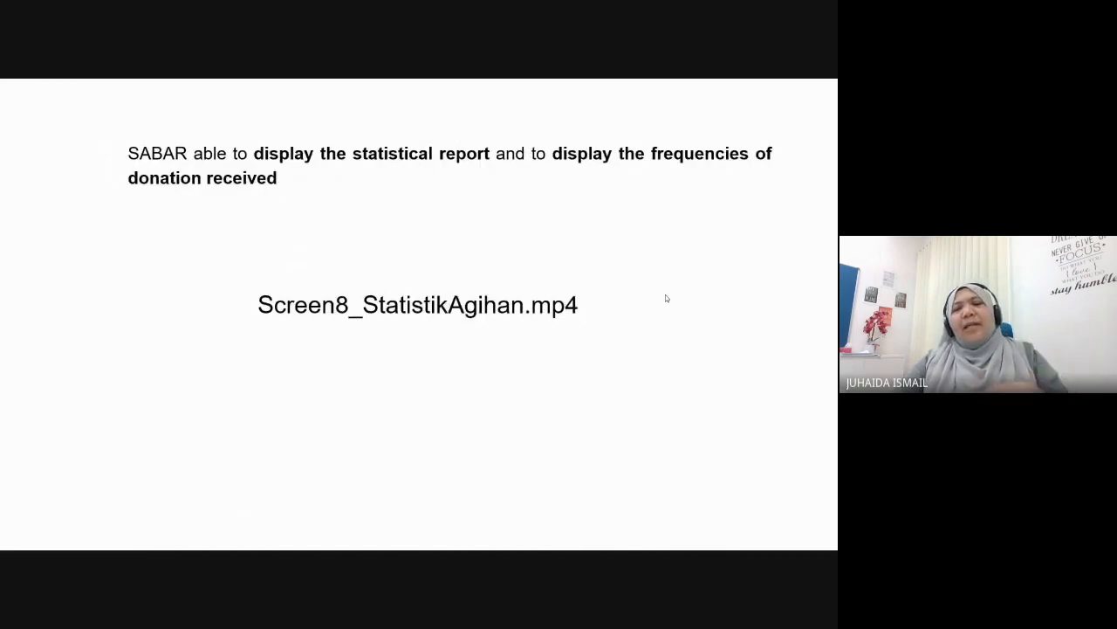
left_click(665, 297)
left_click(665, 297)
left_click(665, 297)
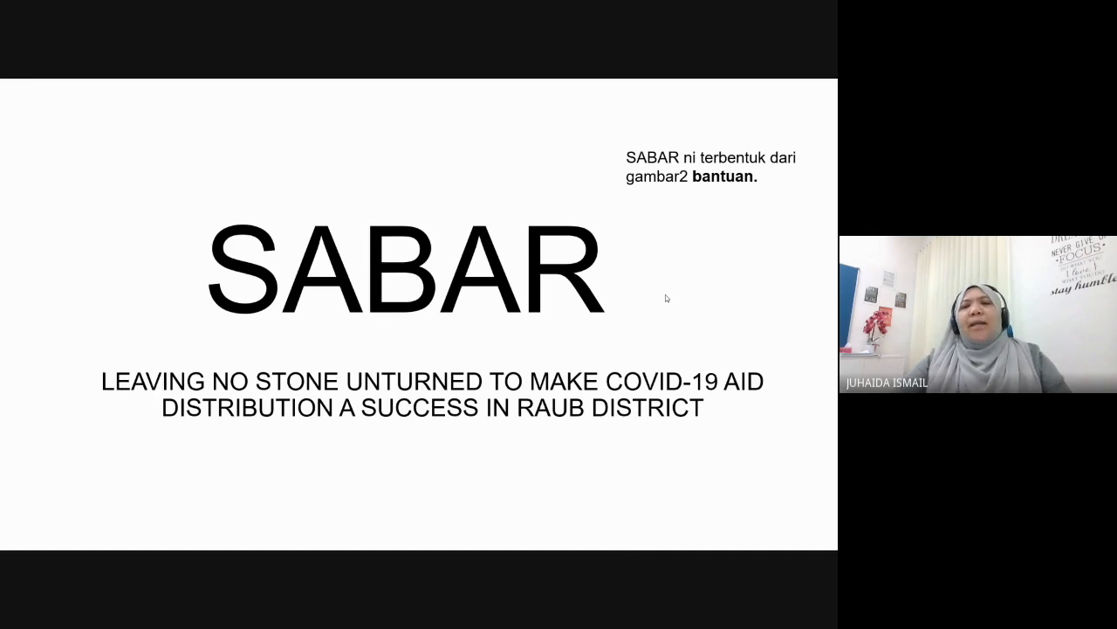
End the slide show and go back to the iidex 2021 title slide
key("Escape")
left_click_drag(122, 446, 119, 193)
left_click(77, 201)
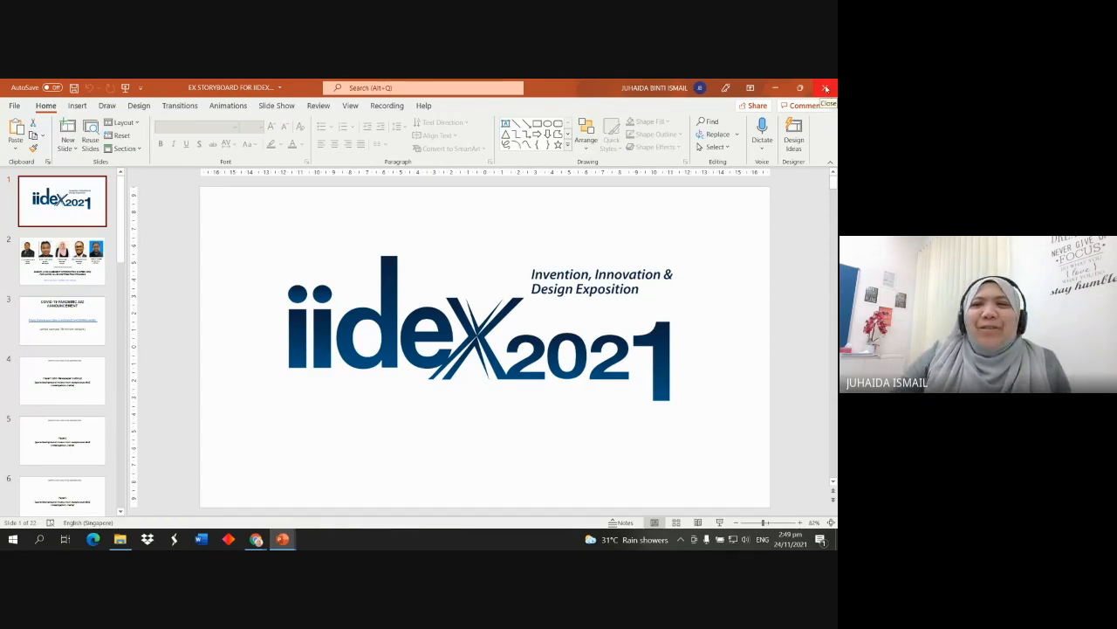
Switch to the Chrome window that holds the blank New Tab page
left_click(256, 539)
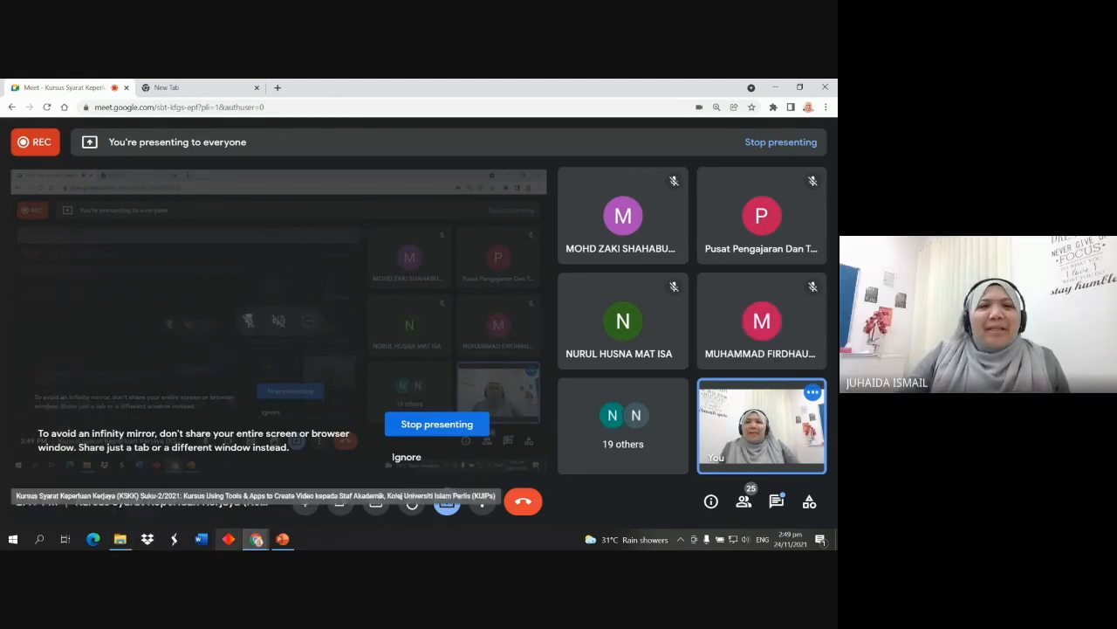
mouse_move(255, 545)
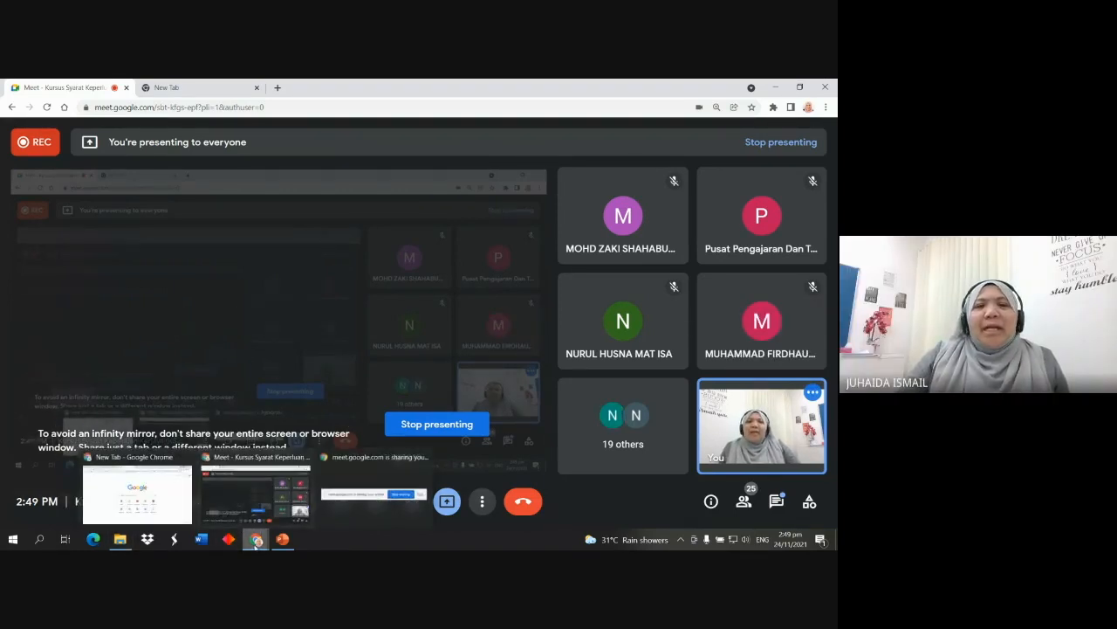
mouse_move(166, 500)
left_click(166, 500)
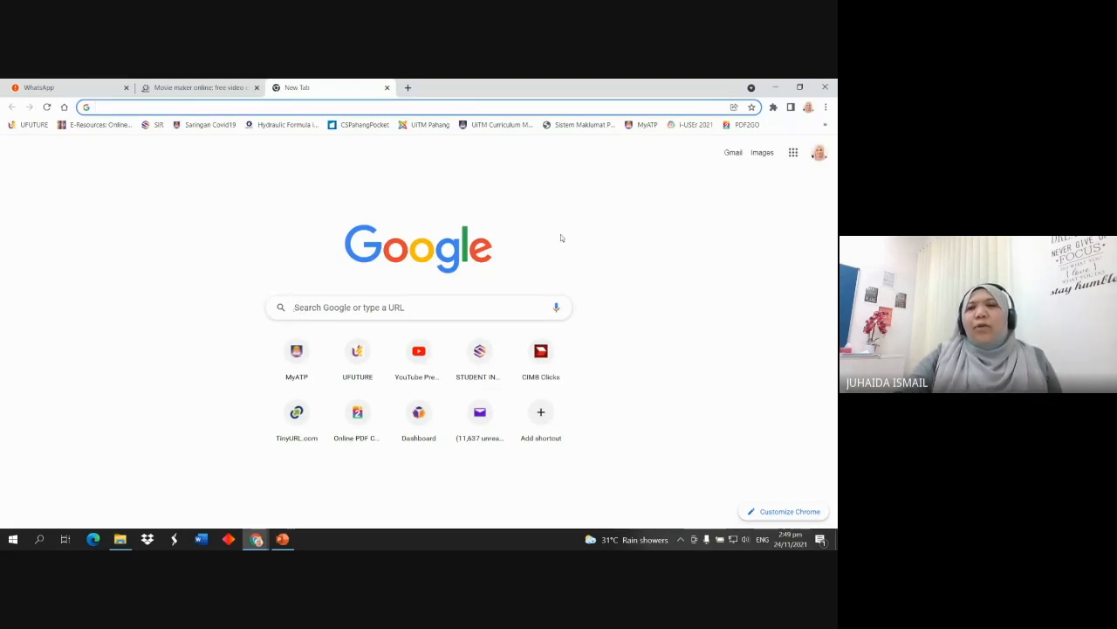
Enlarge the browser's page zoom to 150% on the New Tab page
left_click(825, 106)
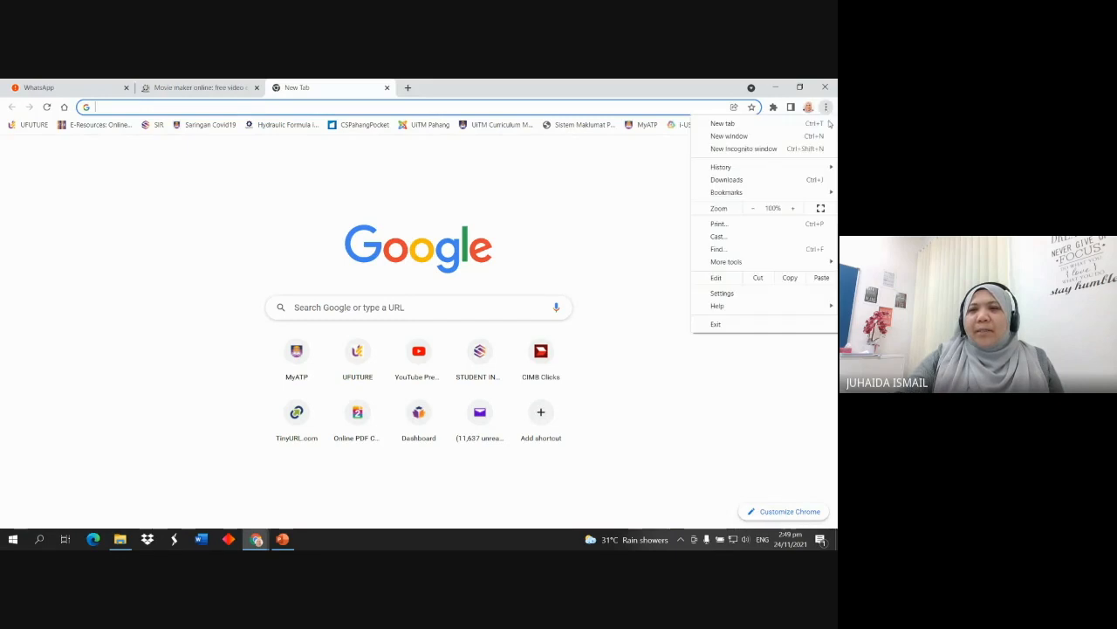
left_click(794, 208)
left_click(794, 208)
left_click(795, 208)
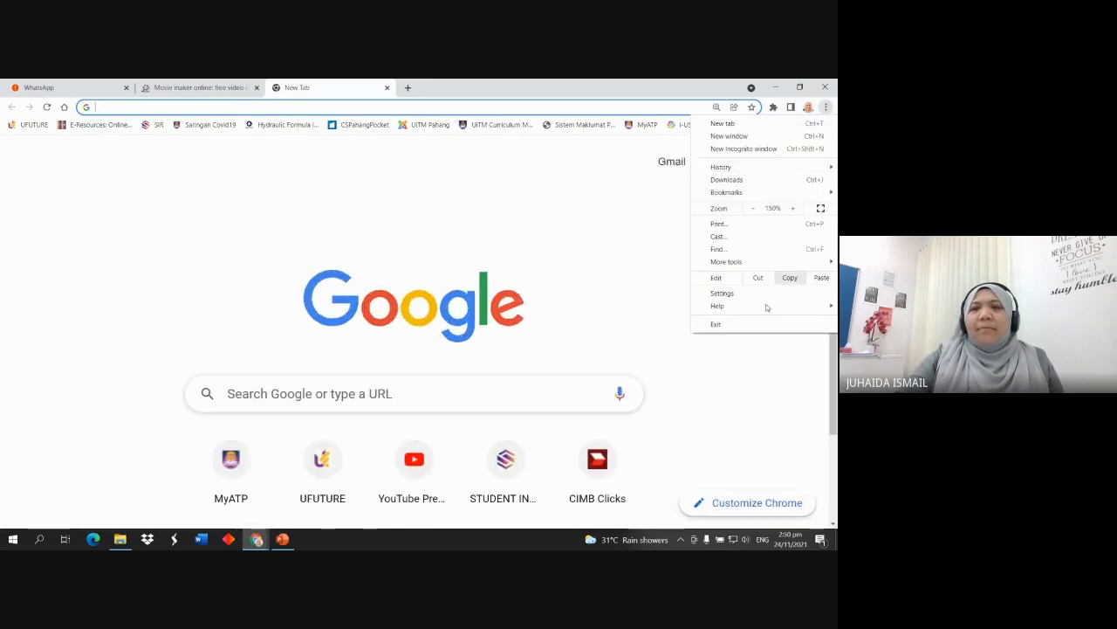
Search Google for canva, highlight the search term, and open the Canva website from the results
scroll(741, 341, "down", 2)
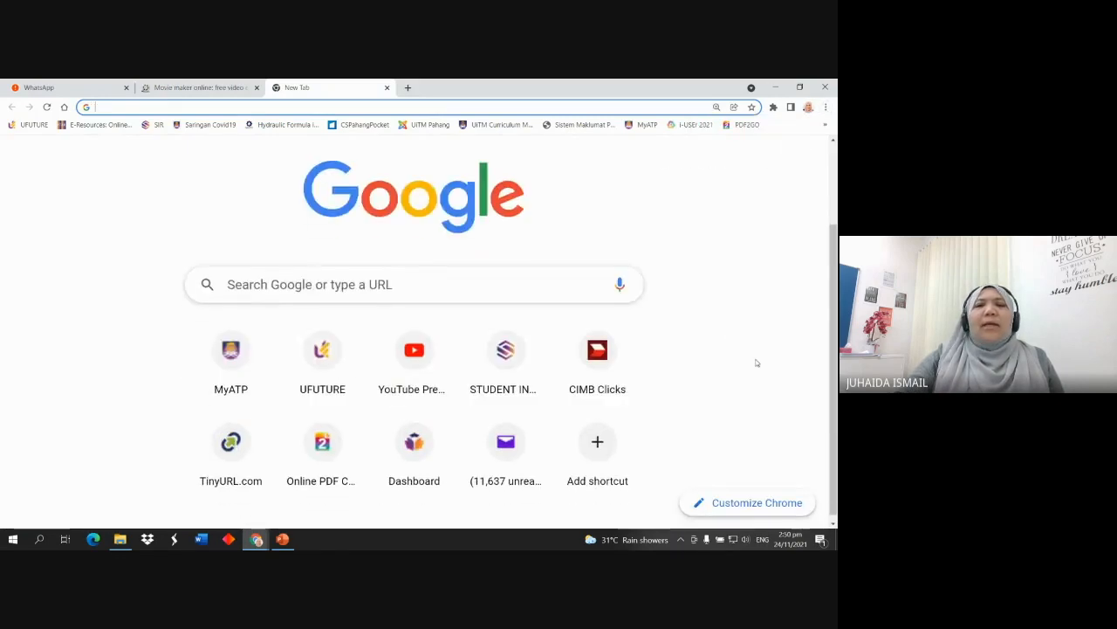
left_click(323, 284)
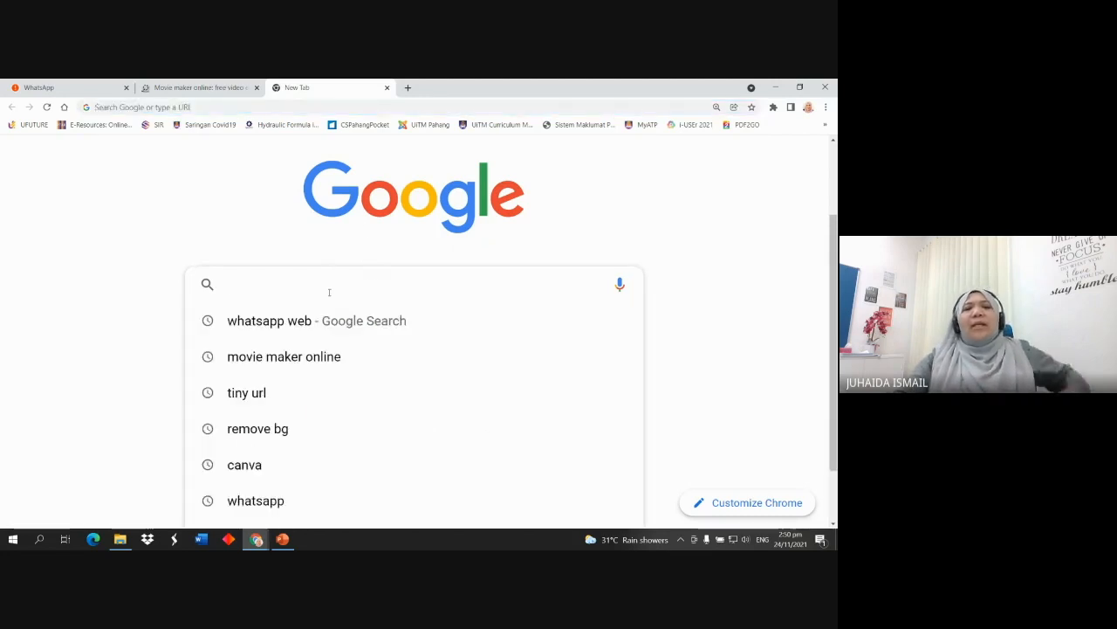
left_click(245, 469)
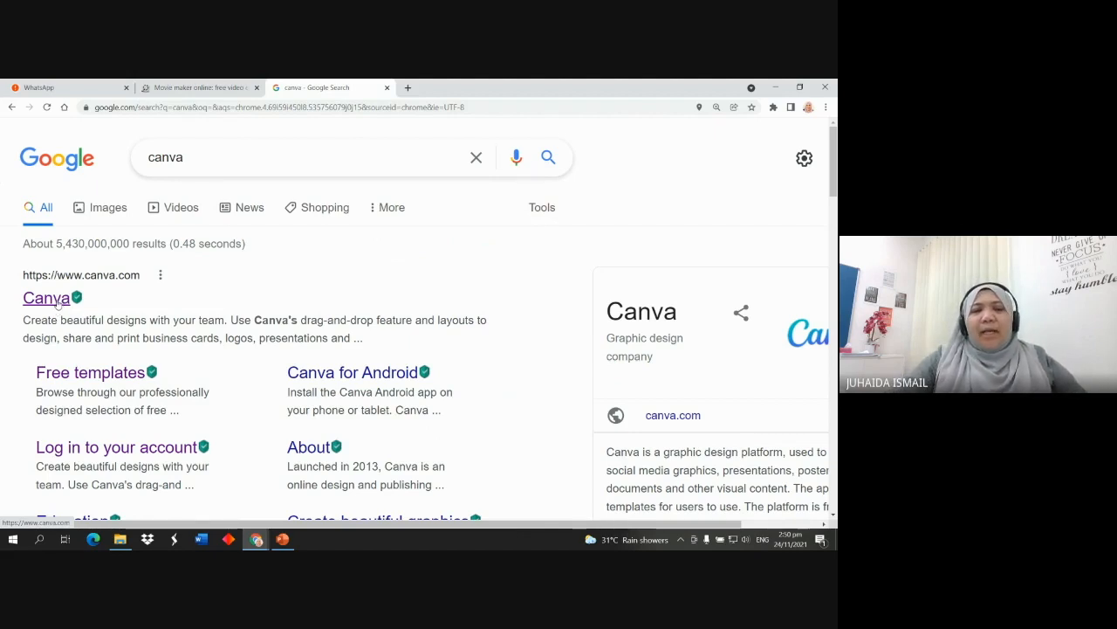
left_click(186, 158)
left_click_drag(186, 157, 137, 162)
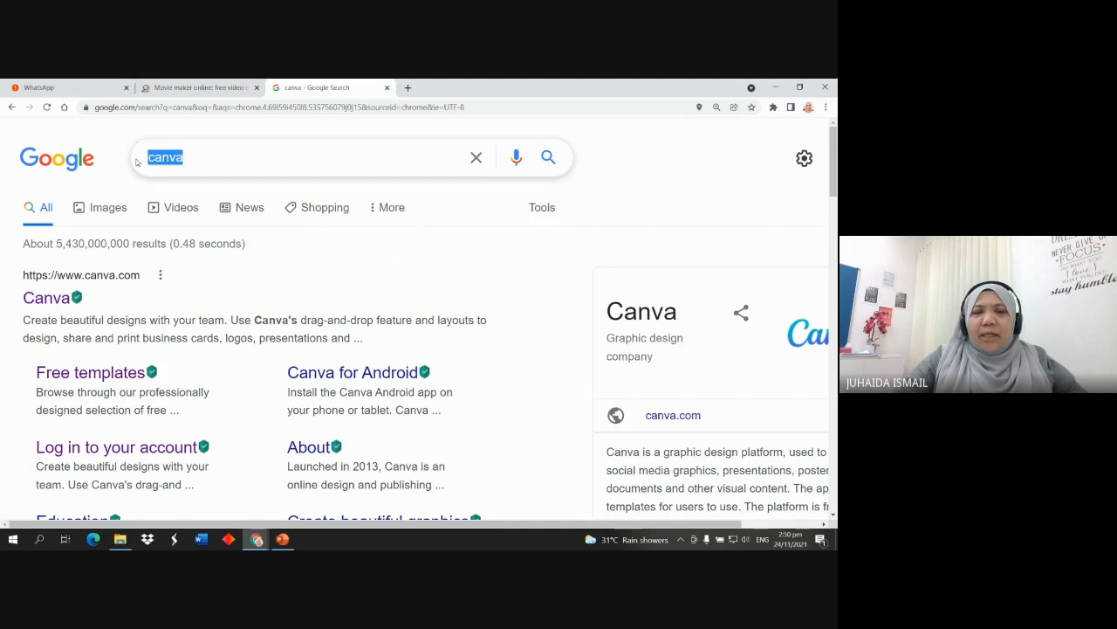
left_click(48, 298)
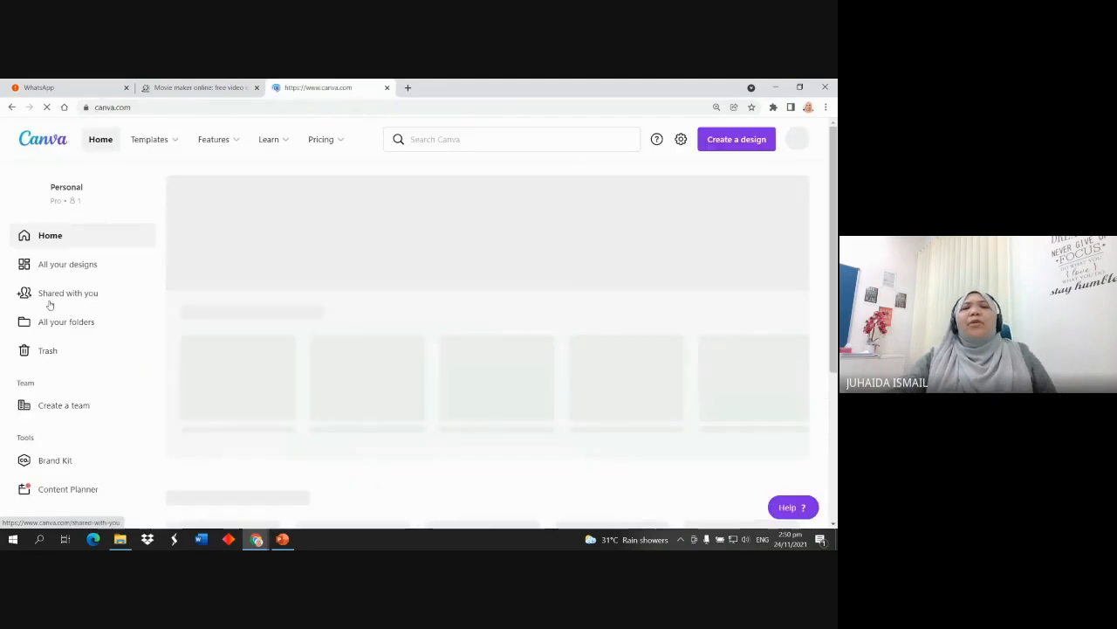
Set the page zoom to 125% on the Canva home page
left_click(826, 107)
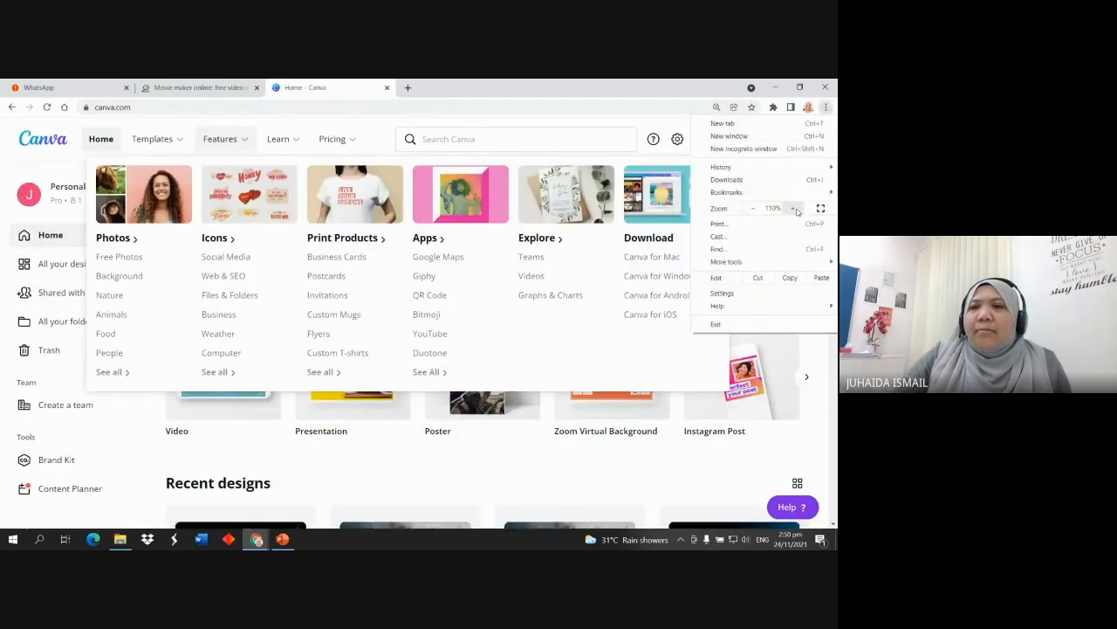
left_click(795, 209)
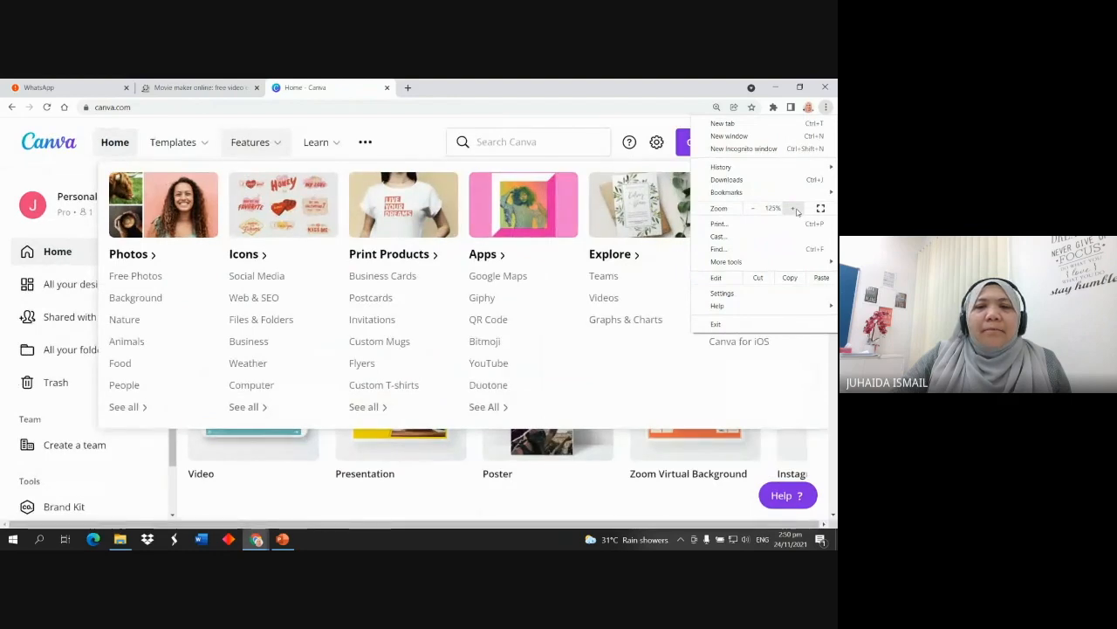
left_click(431, 304)
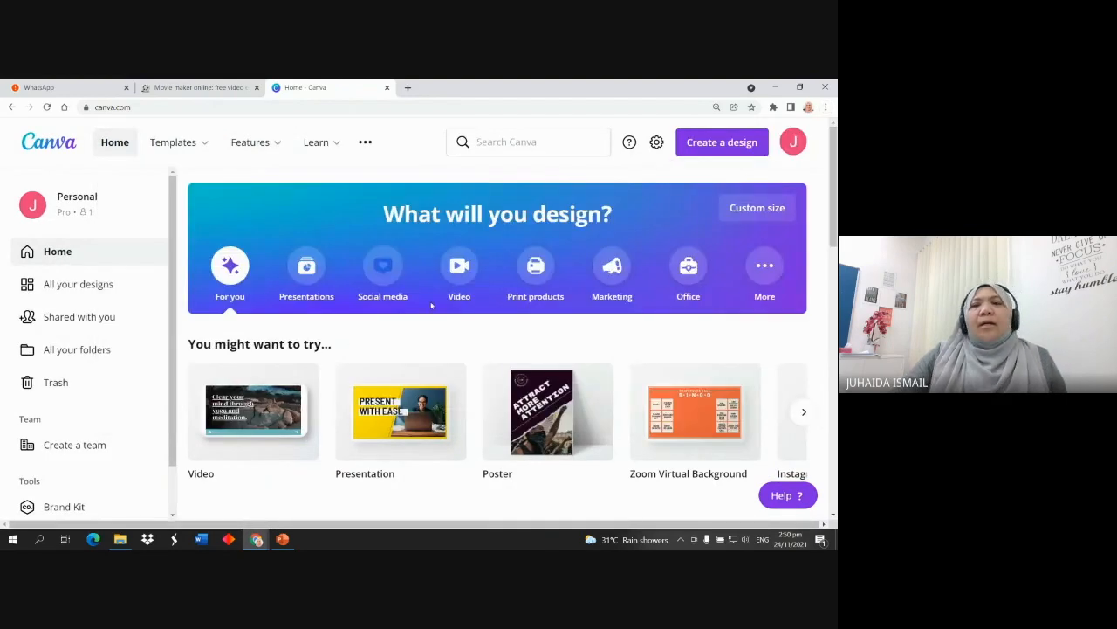
Look over the Canva home page and enter Video as the template search term
scroll(432, 304, "down", 2)
scroll(431, 305, "down", 5)
scroll(431, 305, "up", 8)
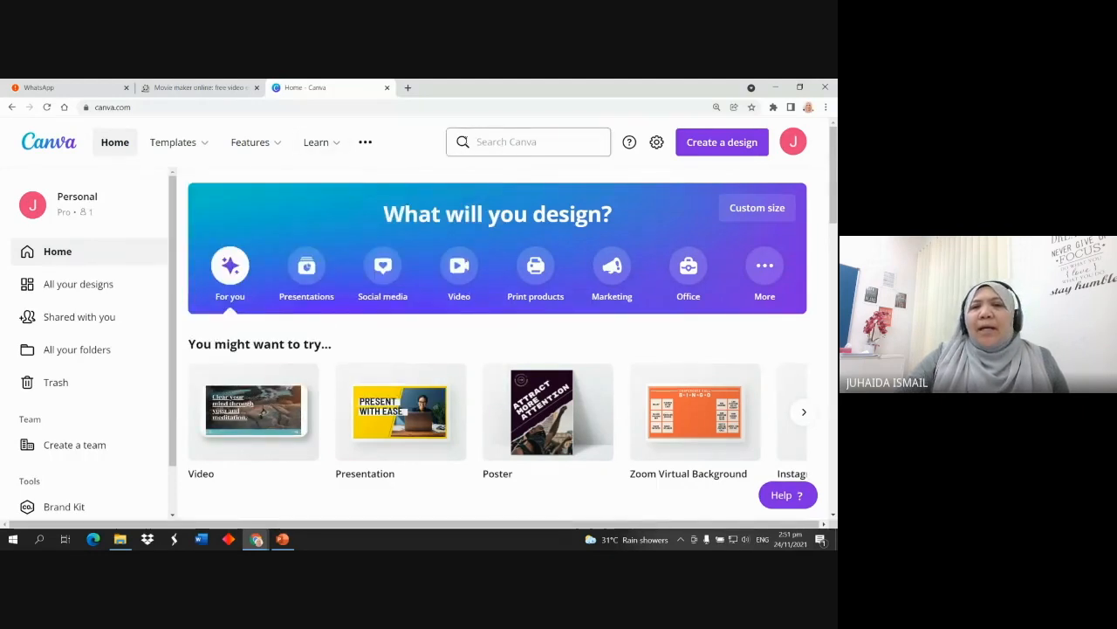
left_click(479, 143)
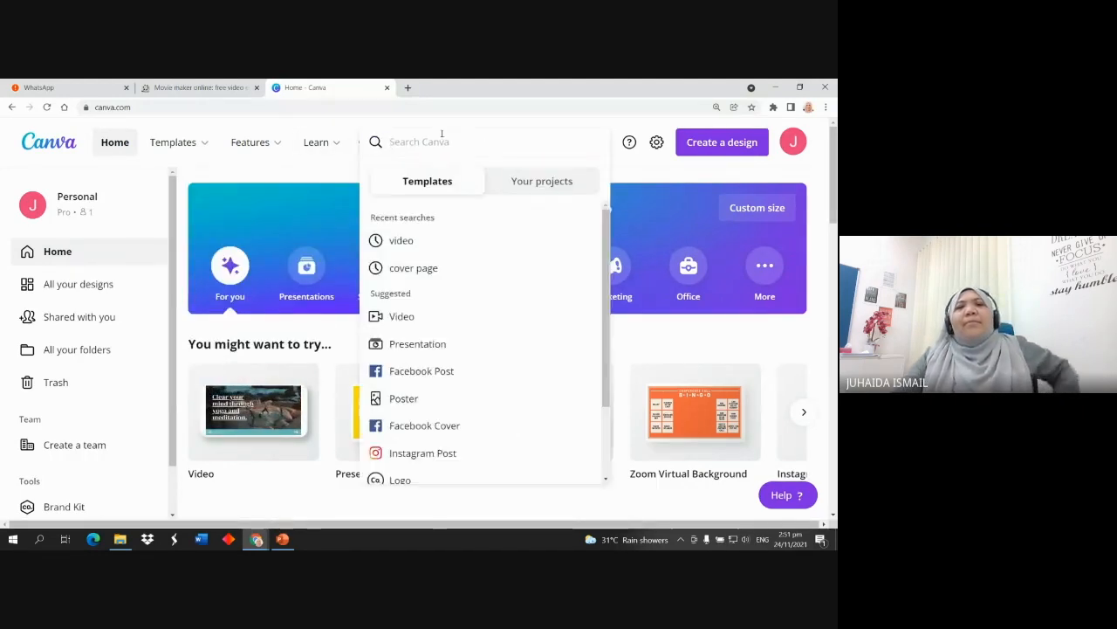
type("Video")
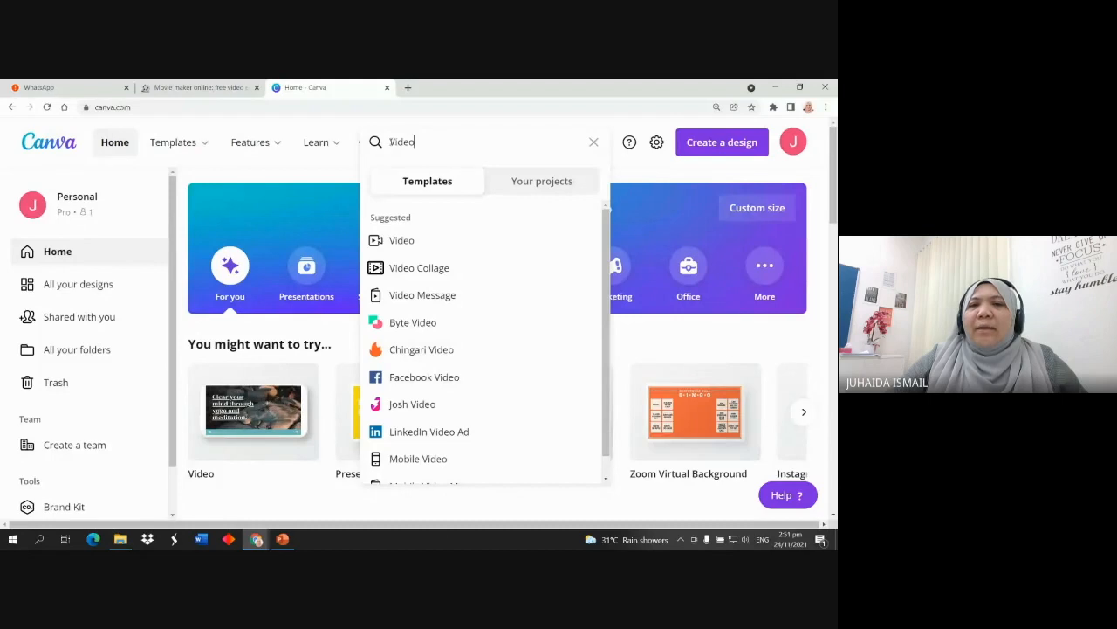
Enlarge the Canva page zoom to 150% while keeping the Video search suggestions open
left_click(825, 107)
left_click(795, 209)
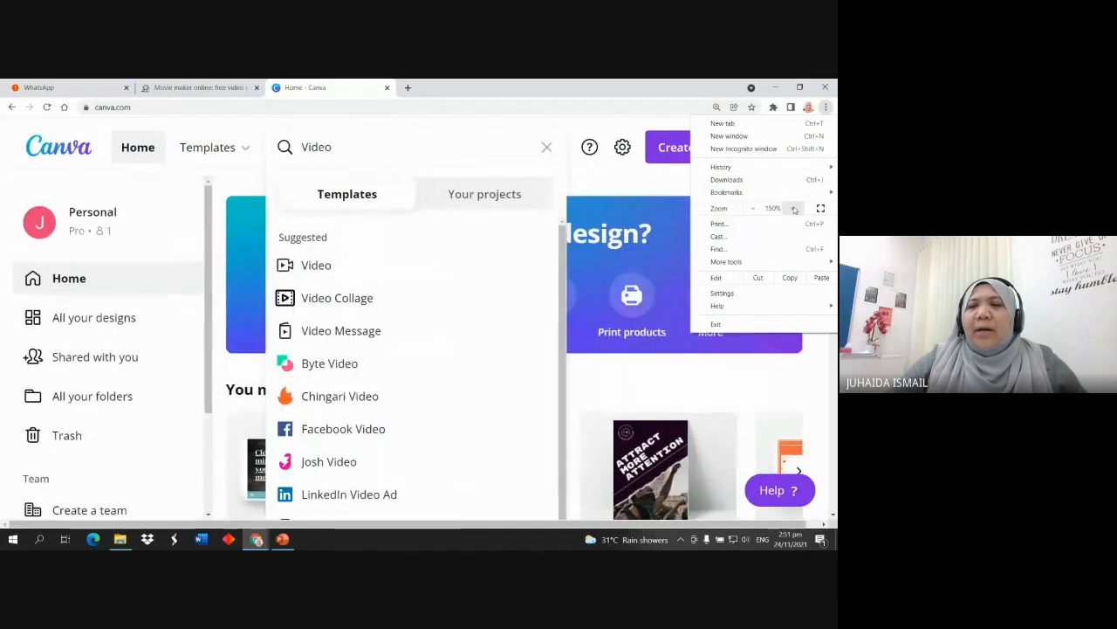
left_click(340, 148)
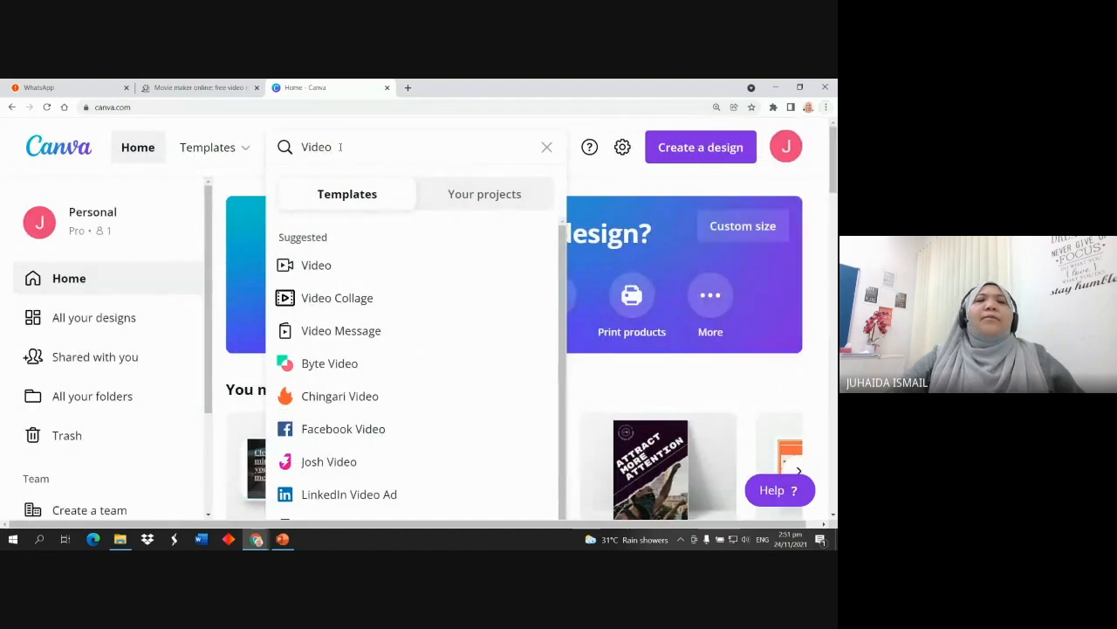
Open the templates for the suggested Video format, 1920 × 1080 px
mouse_move(231, 157)
left_click(448, 150)
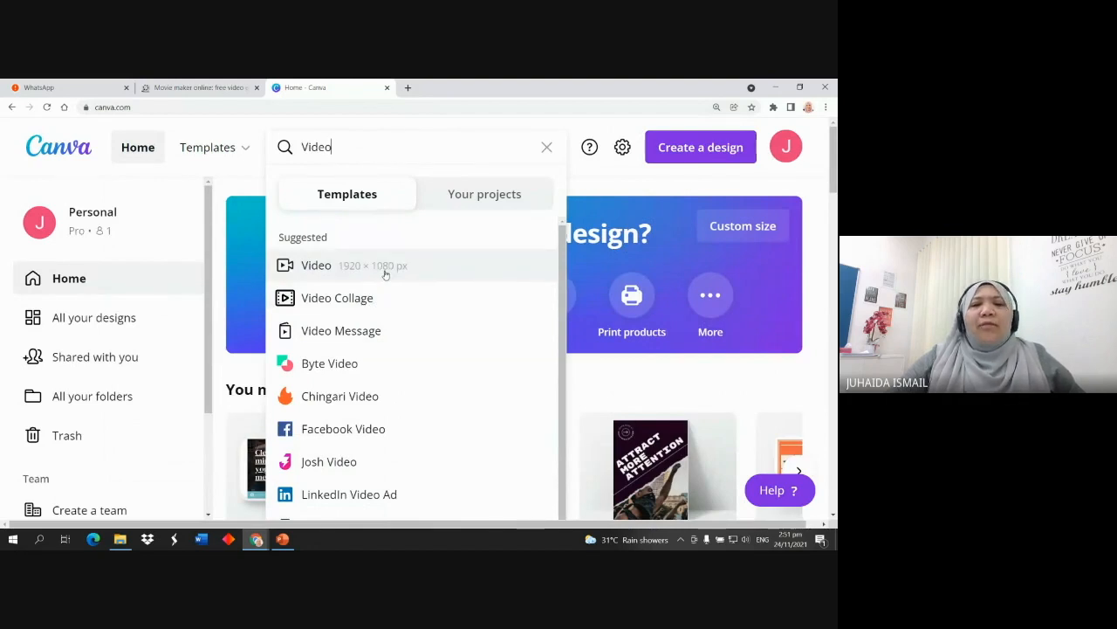
scroll(385, 274, "down", 1)
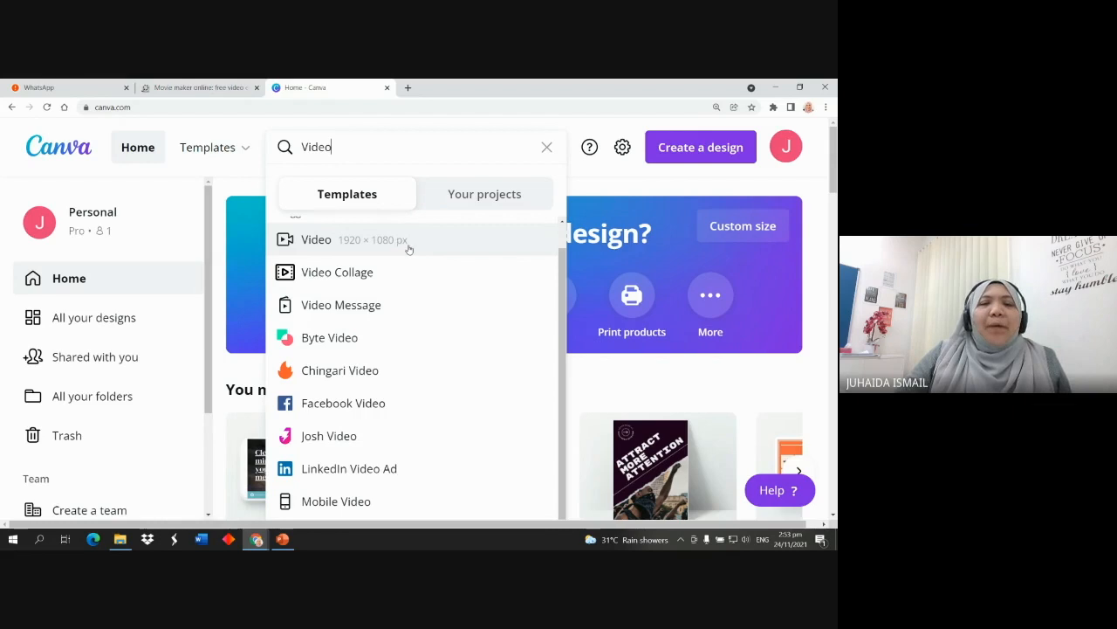
left_click(334, 243)
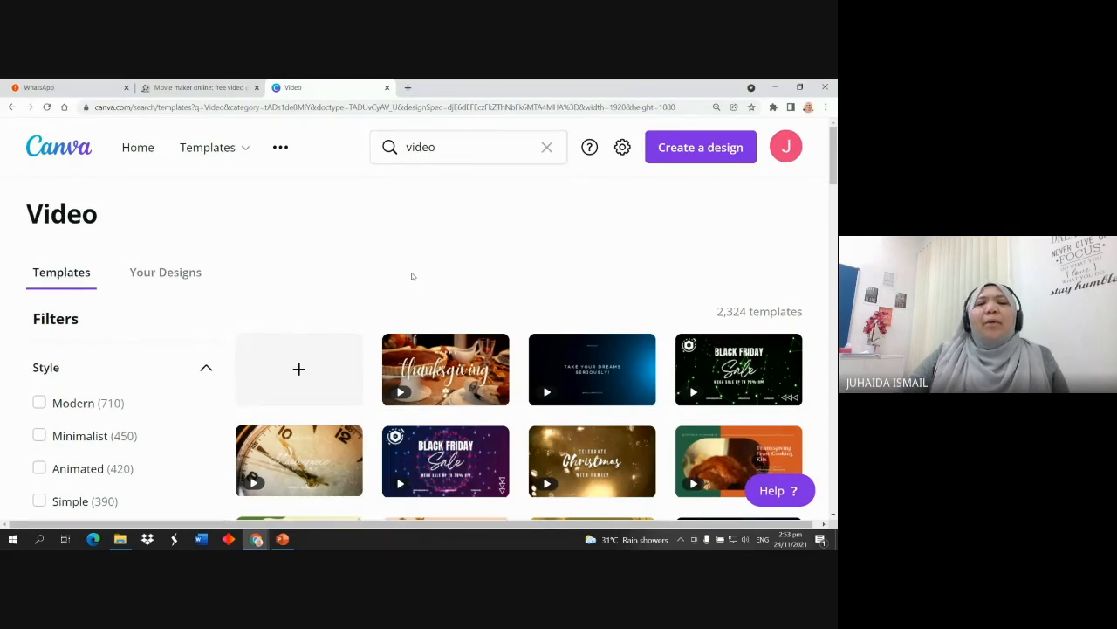
Browse the video template results, examining the available designs and style filters
scroll(410, 278, "down", 2)
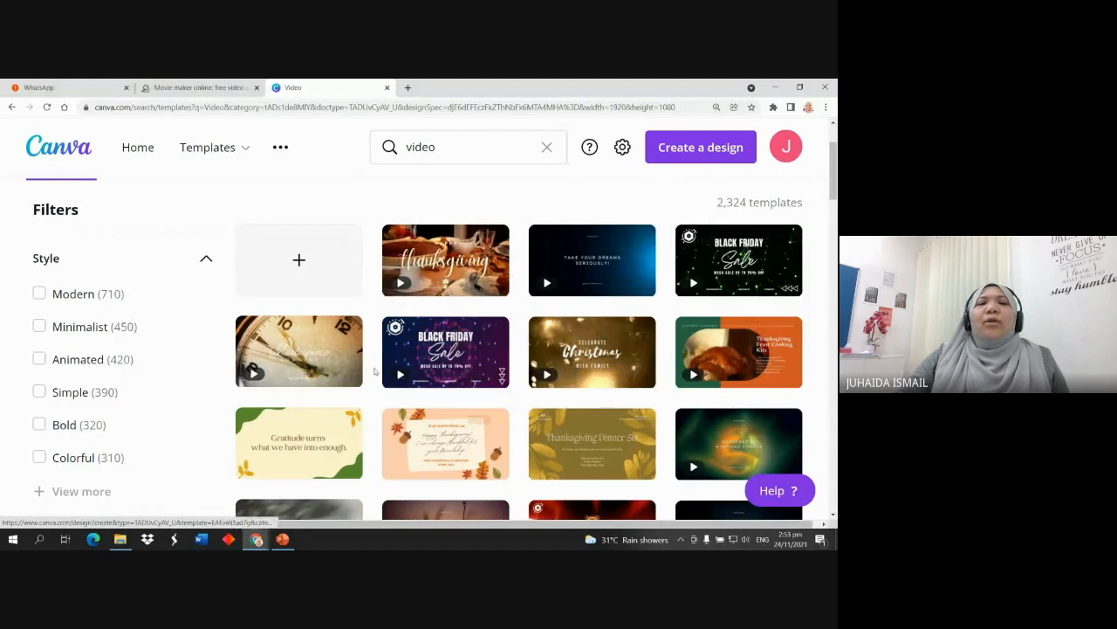
scroll(306, 349, "down", 1)
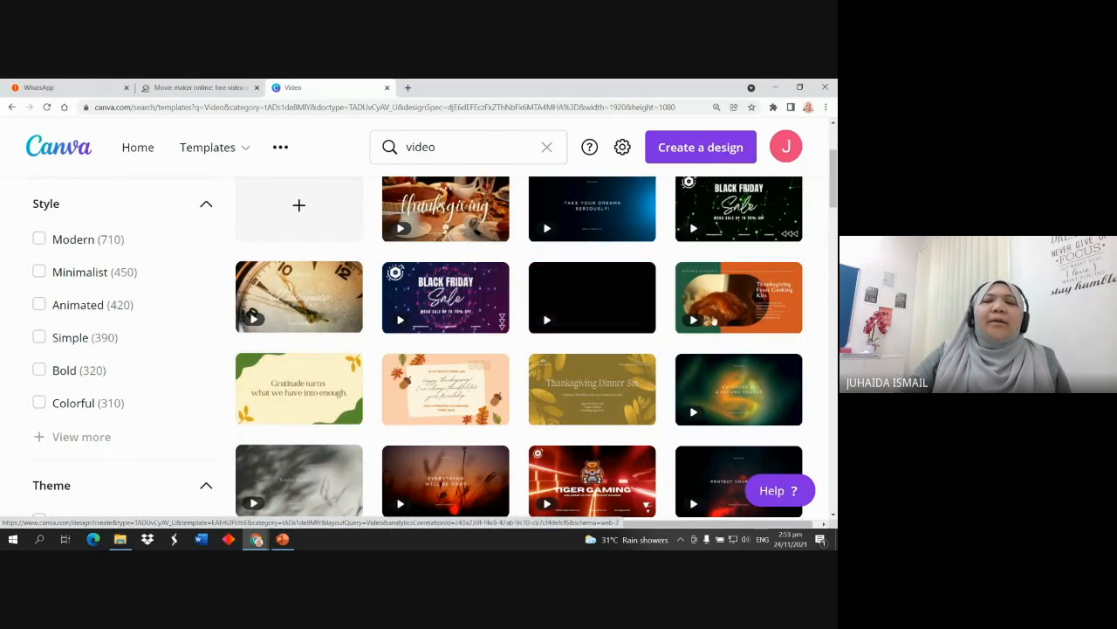
scroll(673, 351, "down", 5)
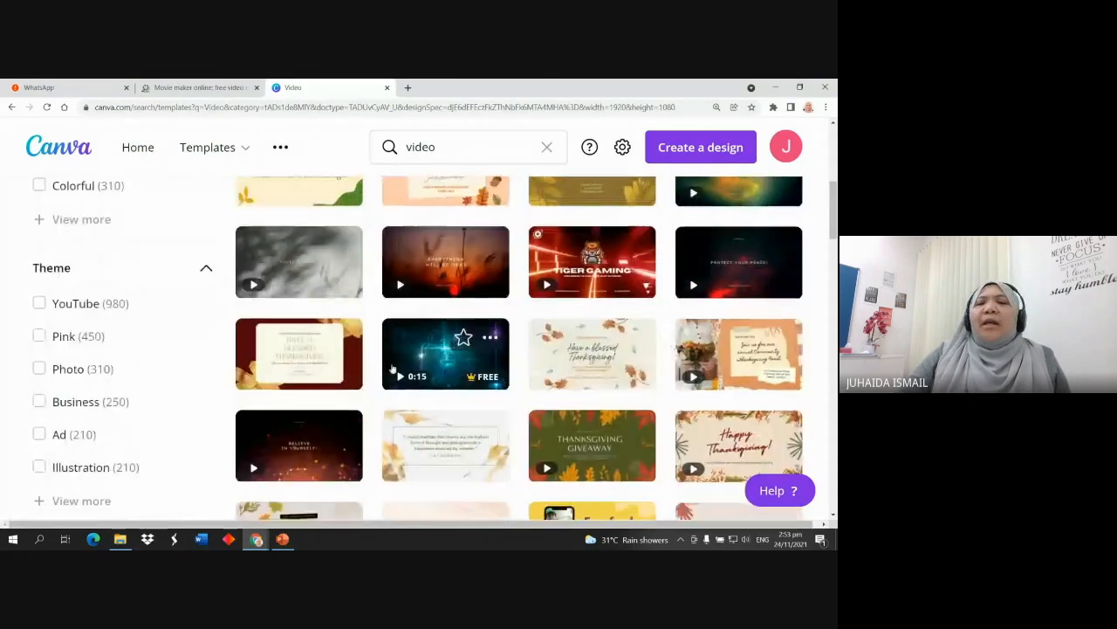
scroll(472, 349, "down", 5)
scroll(568, 340, "down", 10)
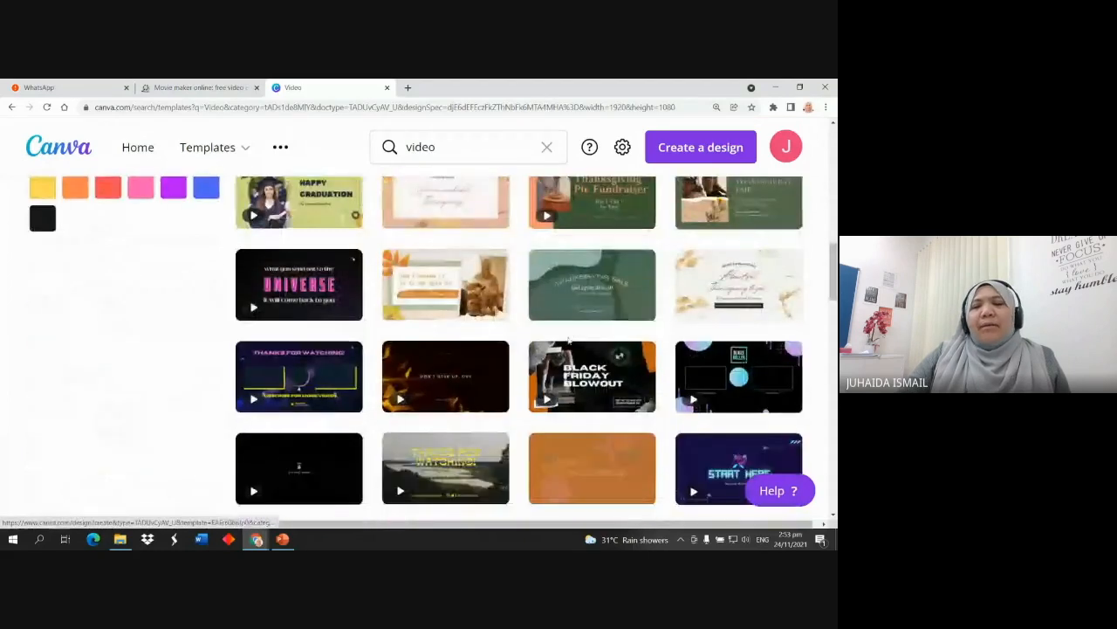
scroll(570, 339, "down", 10)
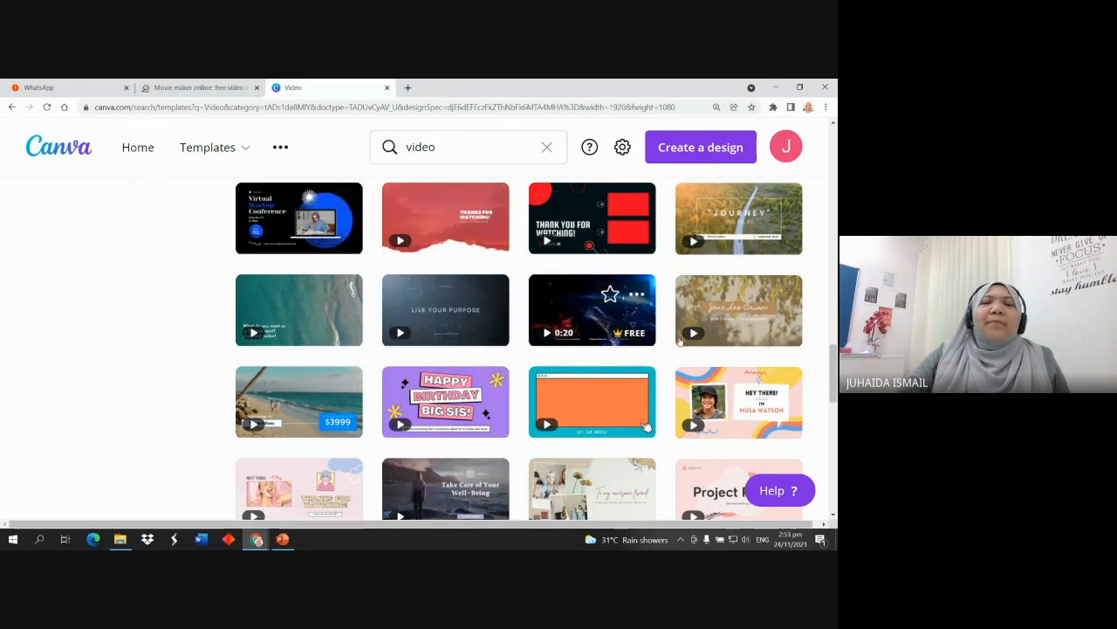
scroll(697, 302, "up", 1)
scroll(697, 301, "up", 5)
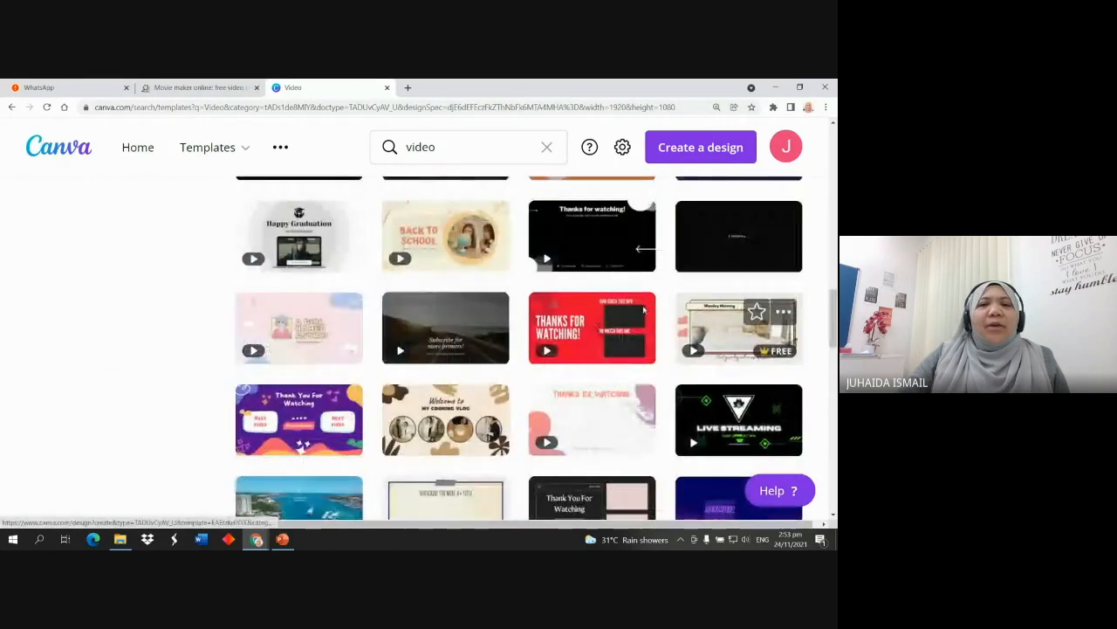
scroll(432, 300, "up", 8)
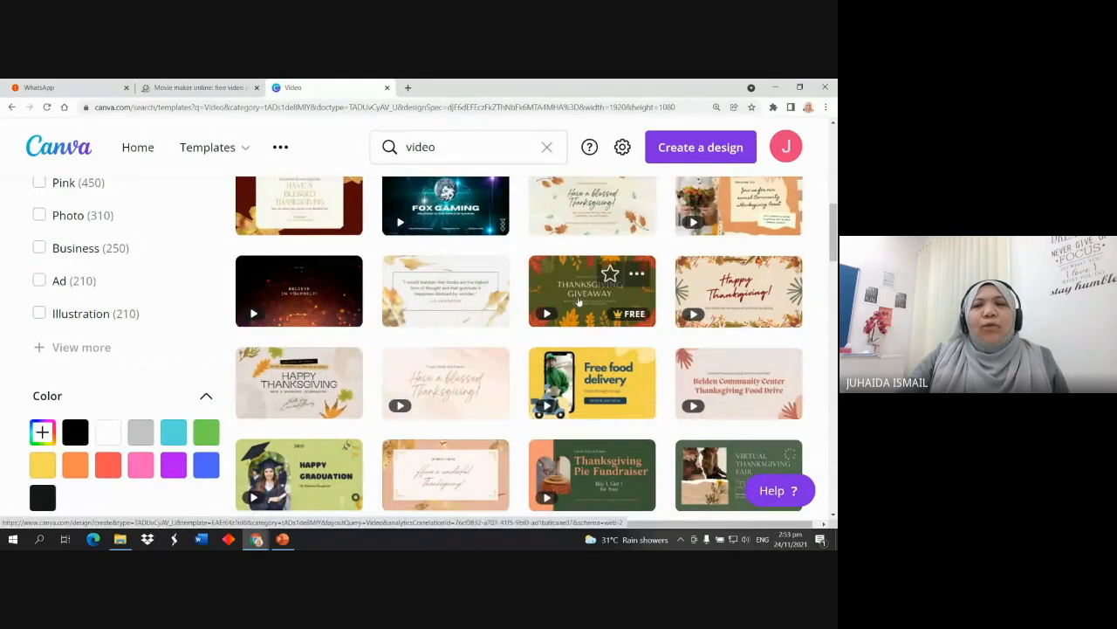
scroll(559, 305, "up", 2)
scroll(577, 300, "up", 4)
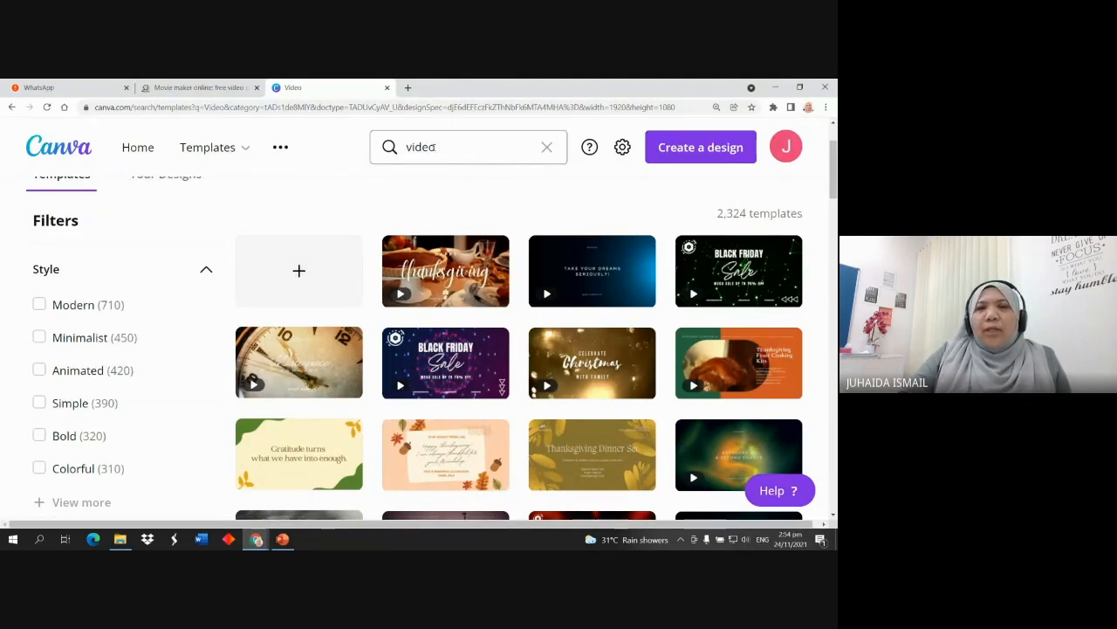
Create a blank video design from the template results and set the editor's page zoom to 100%
left_click(299, 272)
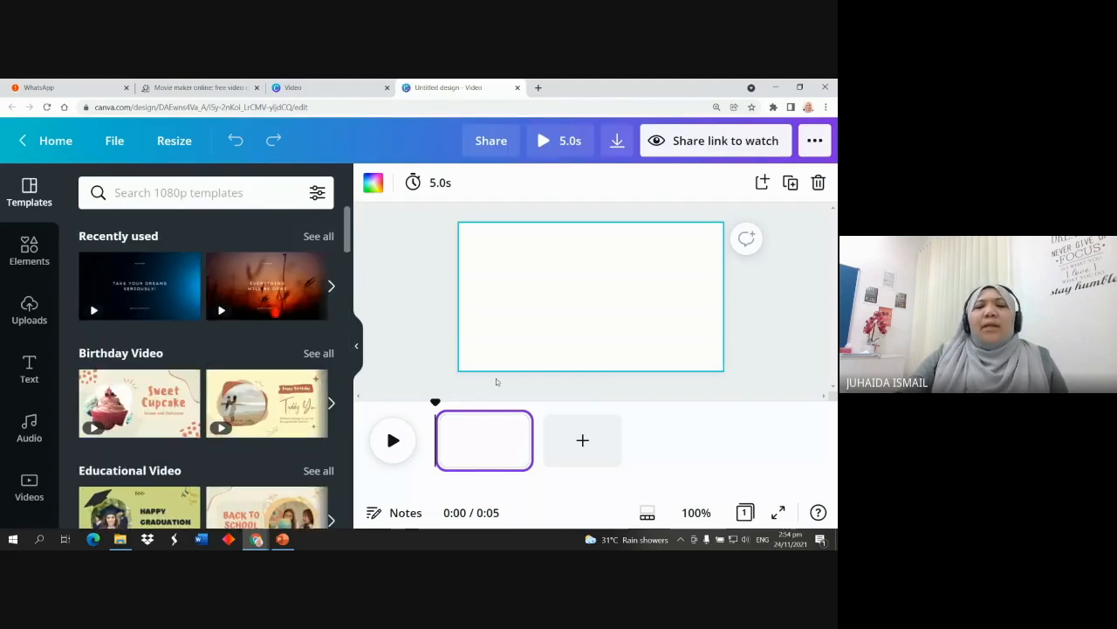
left_click(825, 107)
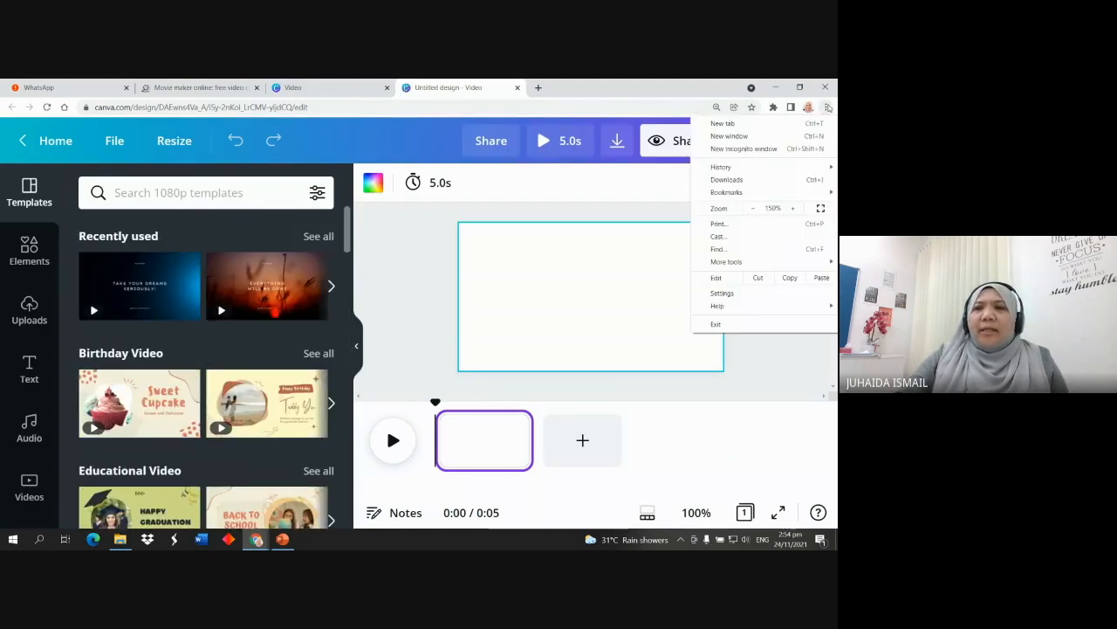
left_click(755, 211)
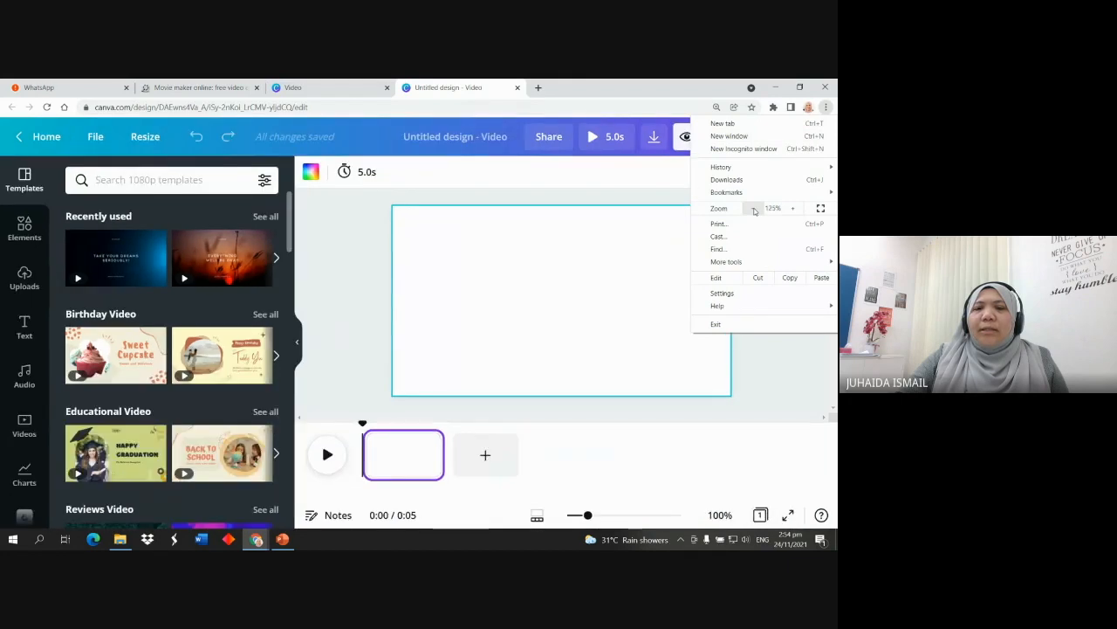
left_click(753, 210)
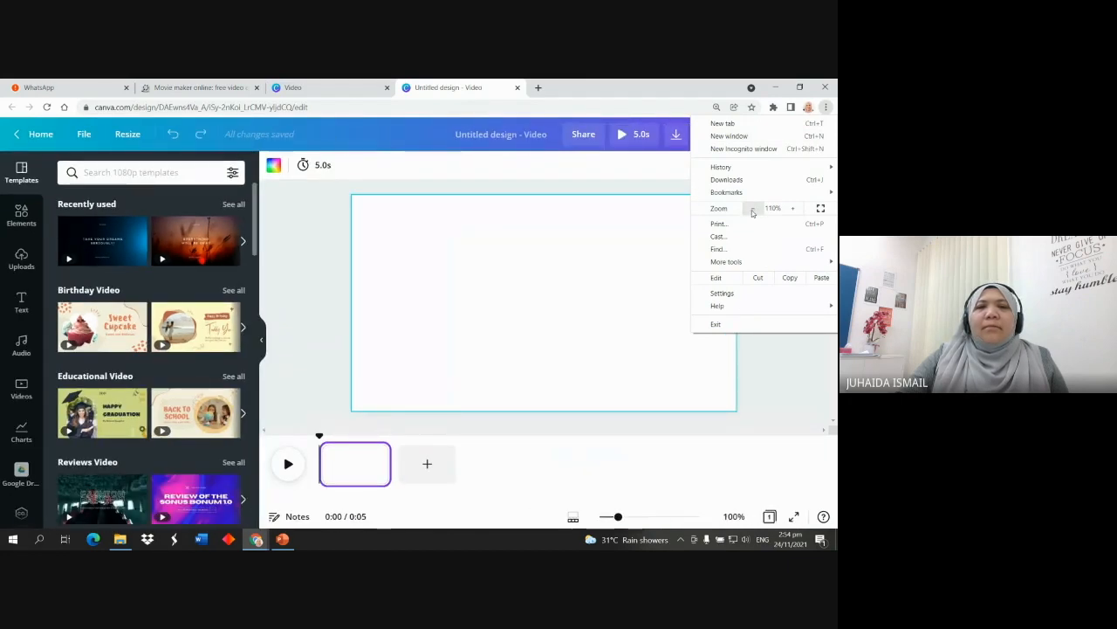
left_click(753, 211)
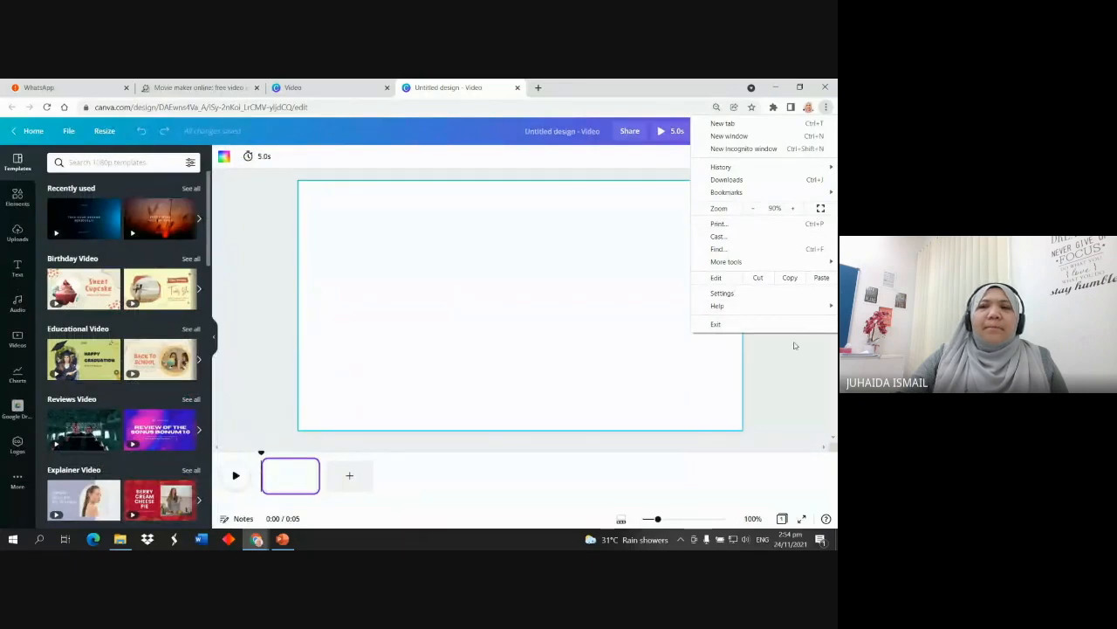
left_click(793, 209)
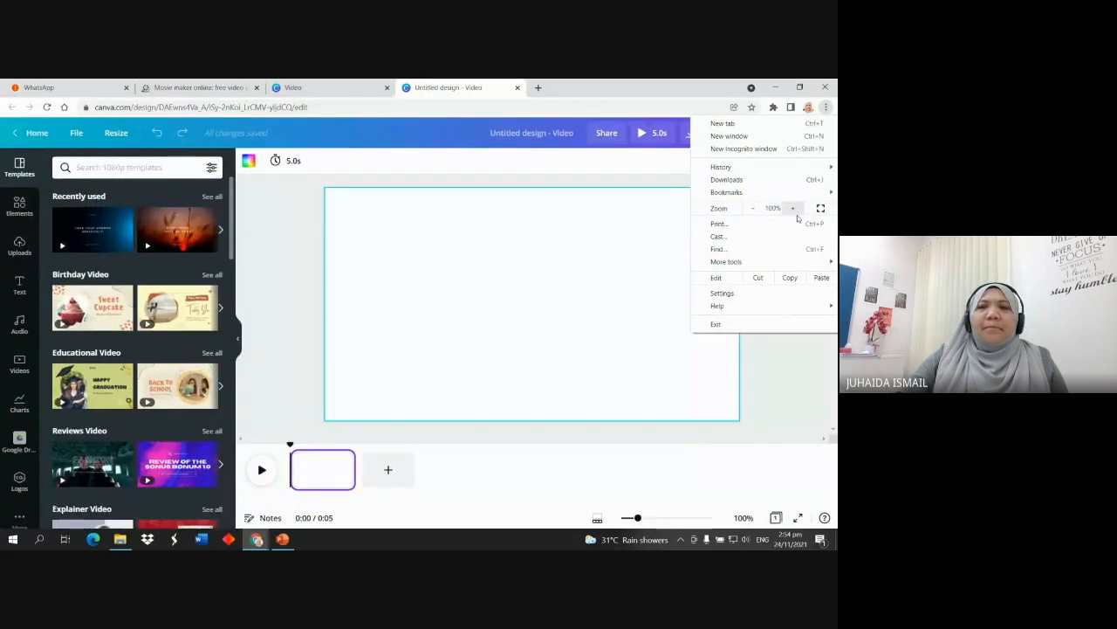
left_click(776, 383)
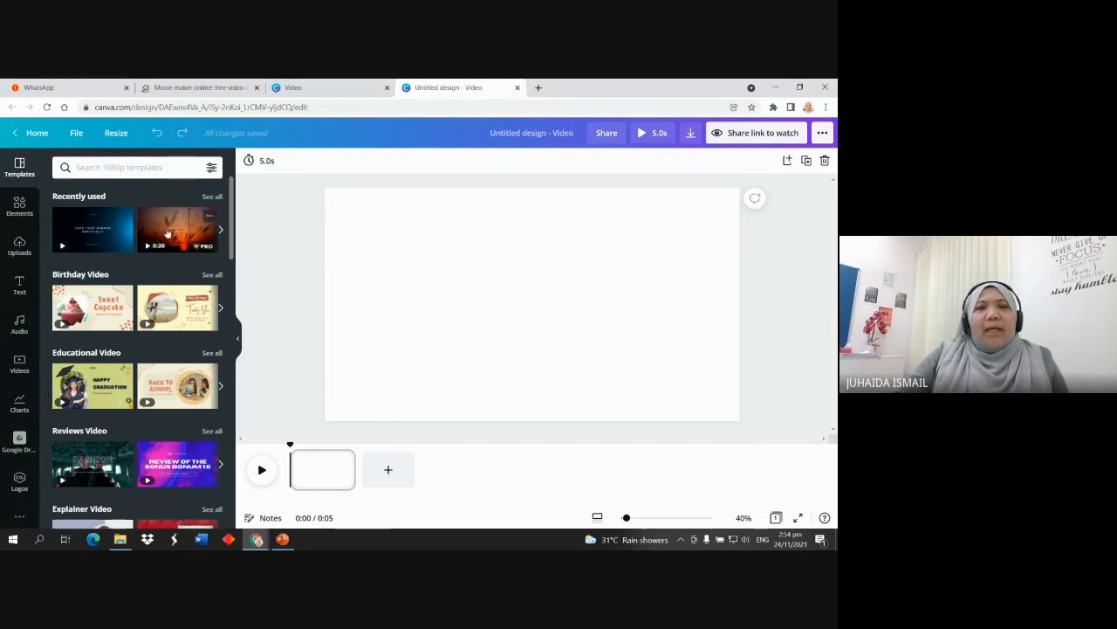
Look through all templates in the Birthday Video category, then clear the category search
scroll(126, 255, "down", 2)
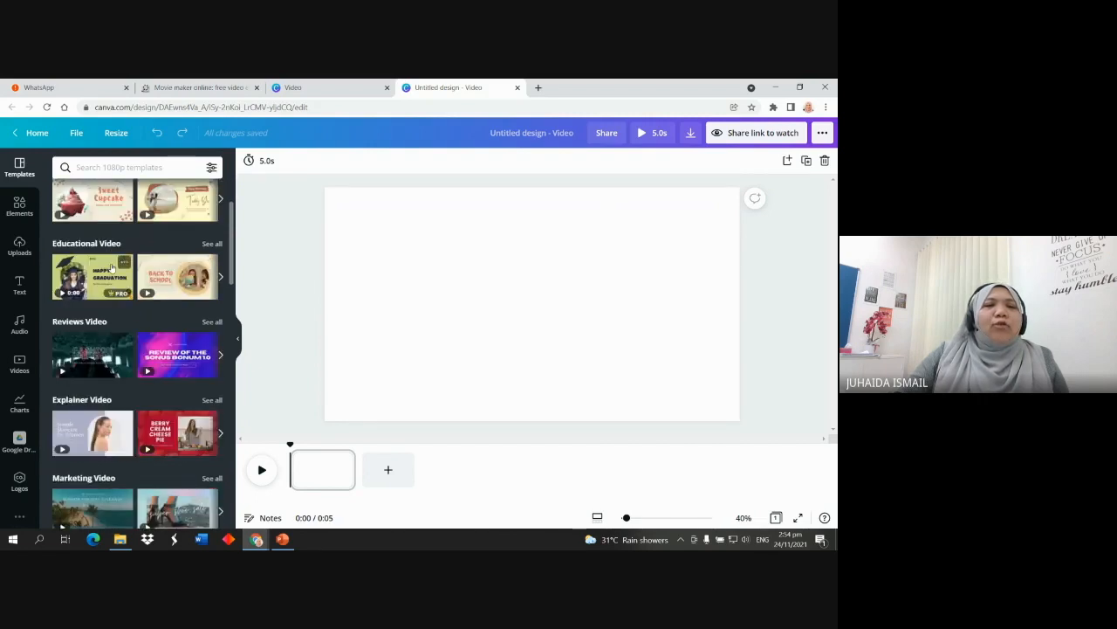
scroll(105, 266, "up", 2)
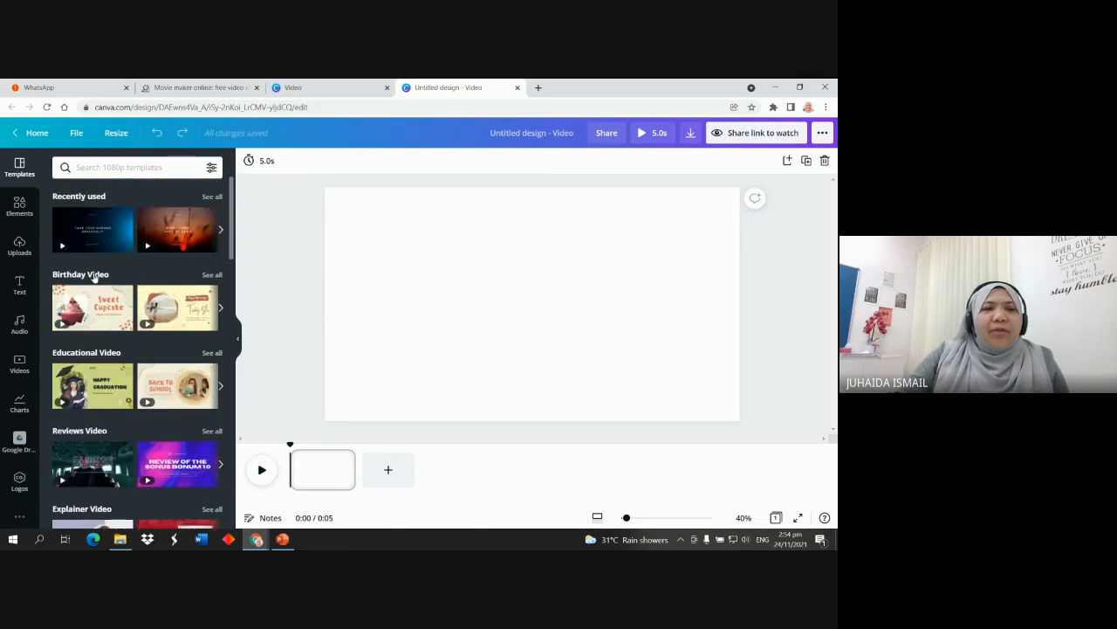
left_click(213, 275)
scroll(174, 270, "down", 5)
scroll(144, 271, "down", 10)
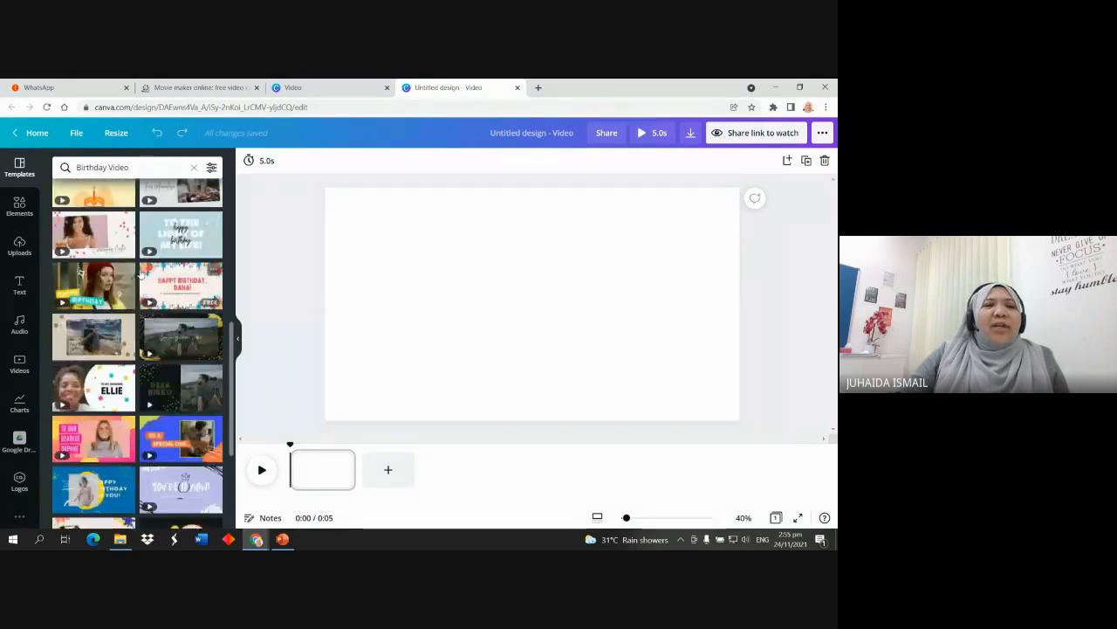
scroll(140, 279, "down", 2)
scroll(141, 283, "up", 4)
scroll(141, 288, "up", 10)
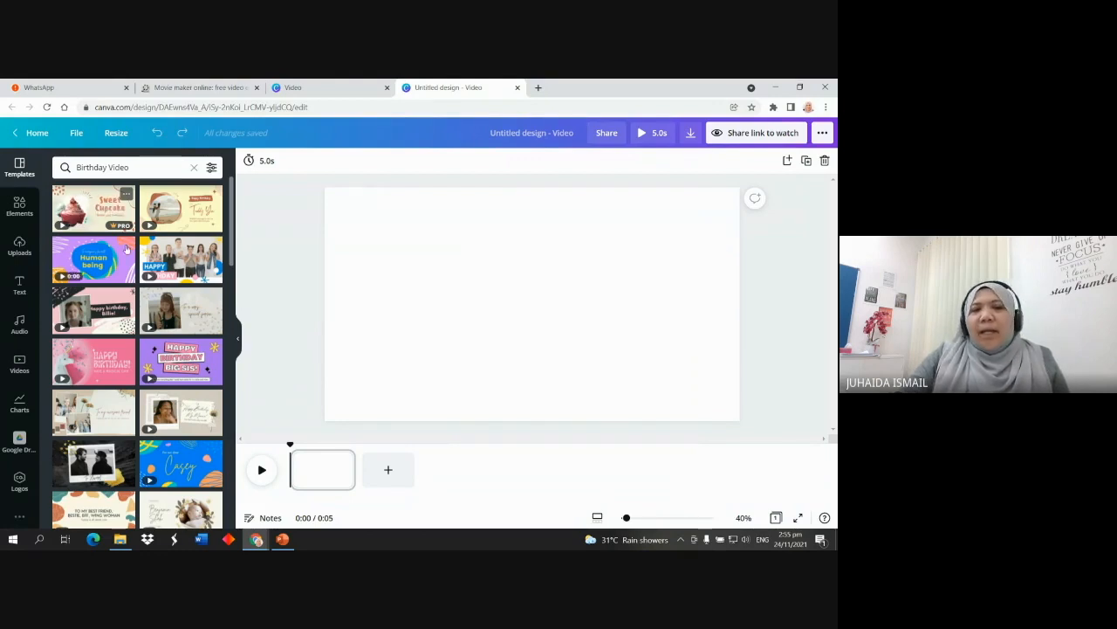
left_click(194, 167)
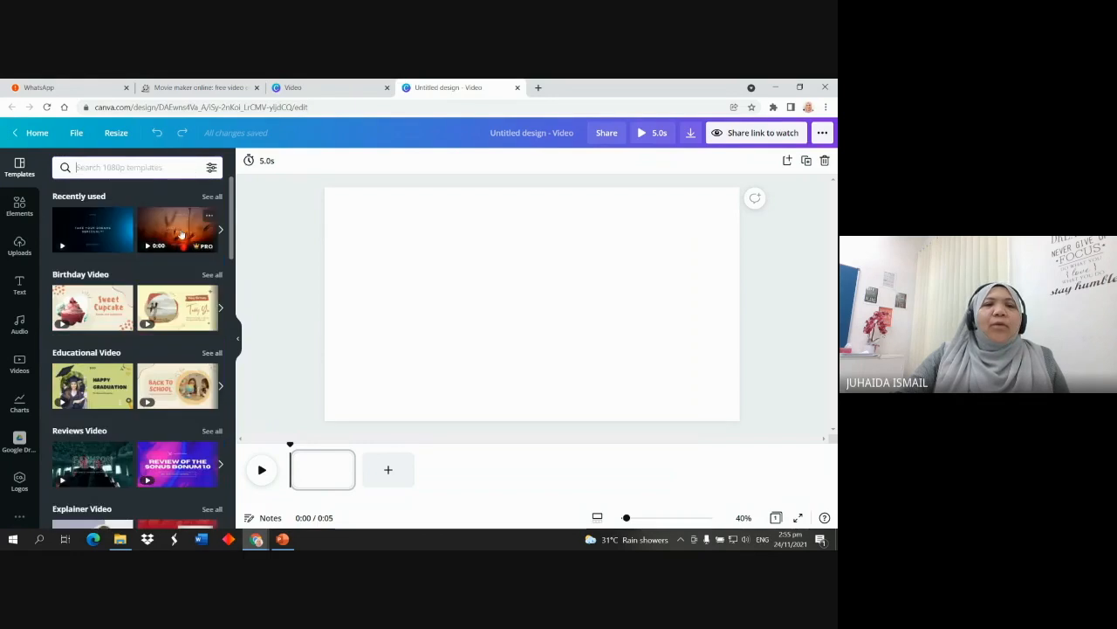
Look through all templates in the Educational Video category, then return to the empty template search
scroll(98, 388, "down", 3)
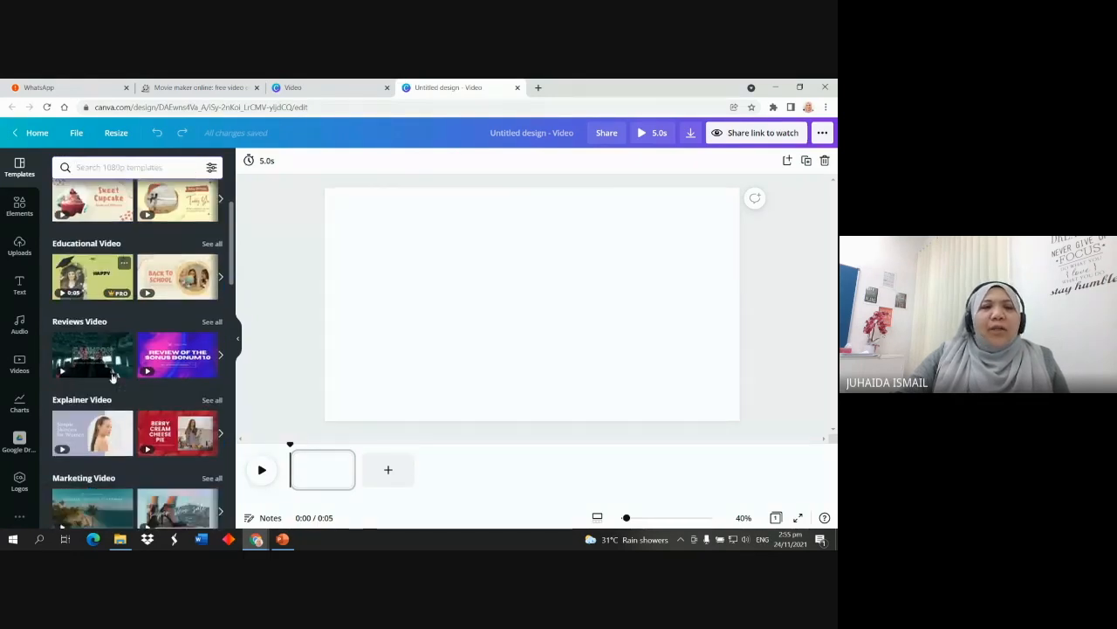
left_click(212, 244)
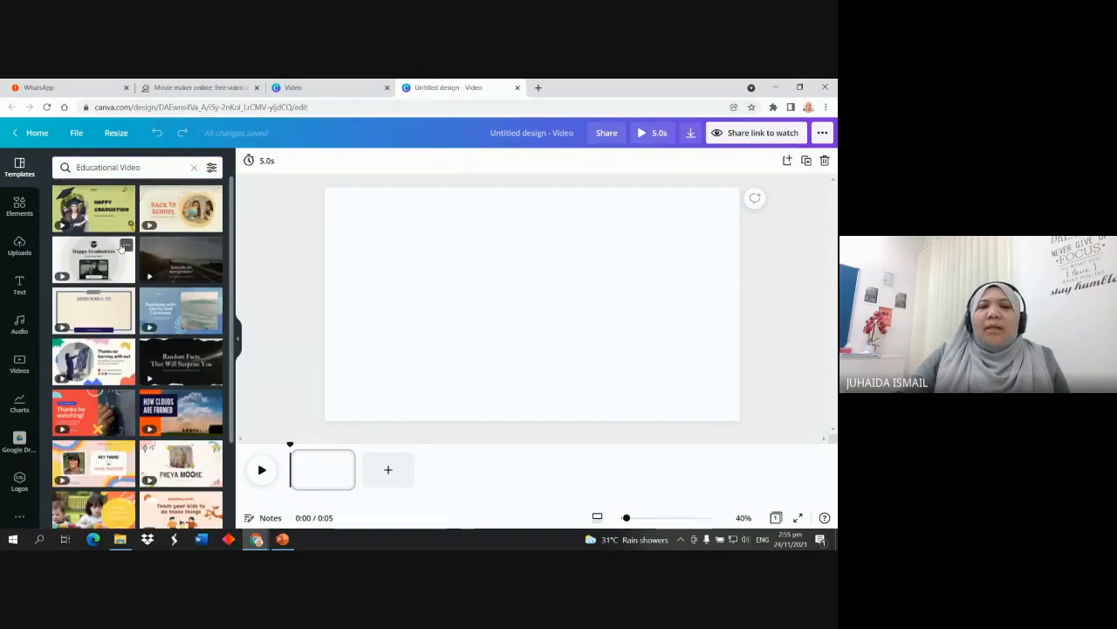
scroll(120, 249, "down", 3)
scroll(123, 262, "down", 3)
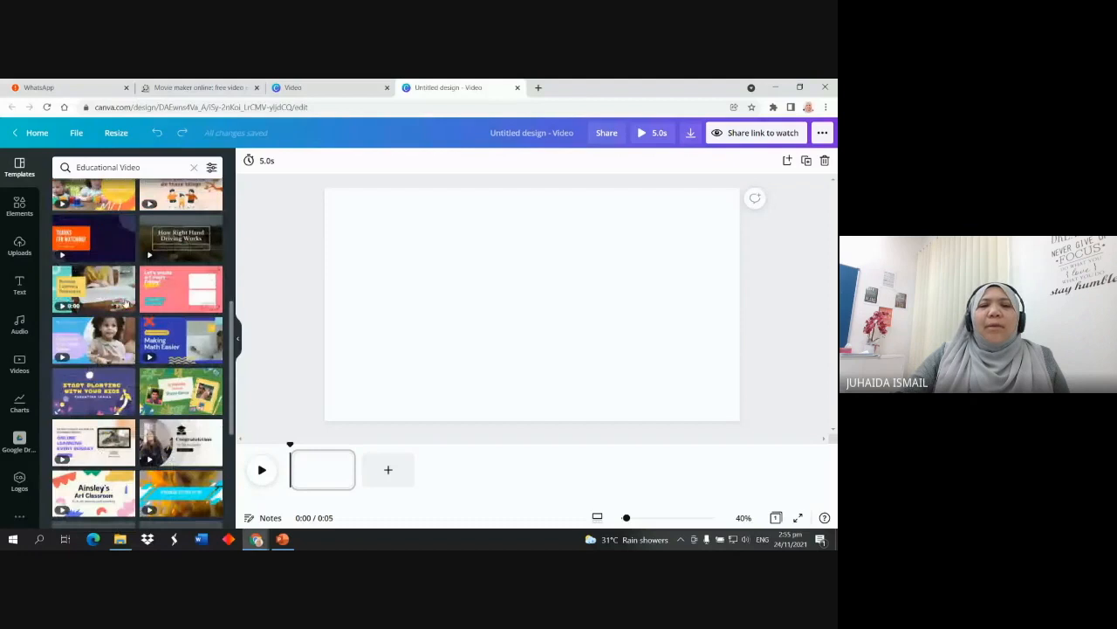
scroll(131, 287, "down", 3)
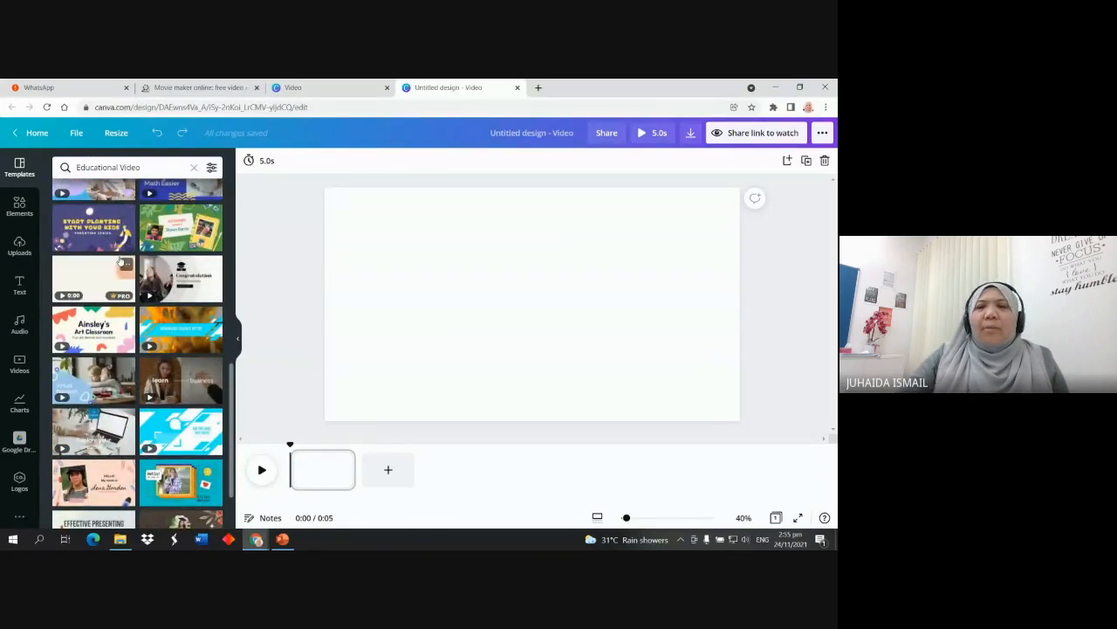
scroll(123, 262, "down", 4)
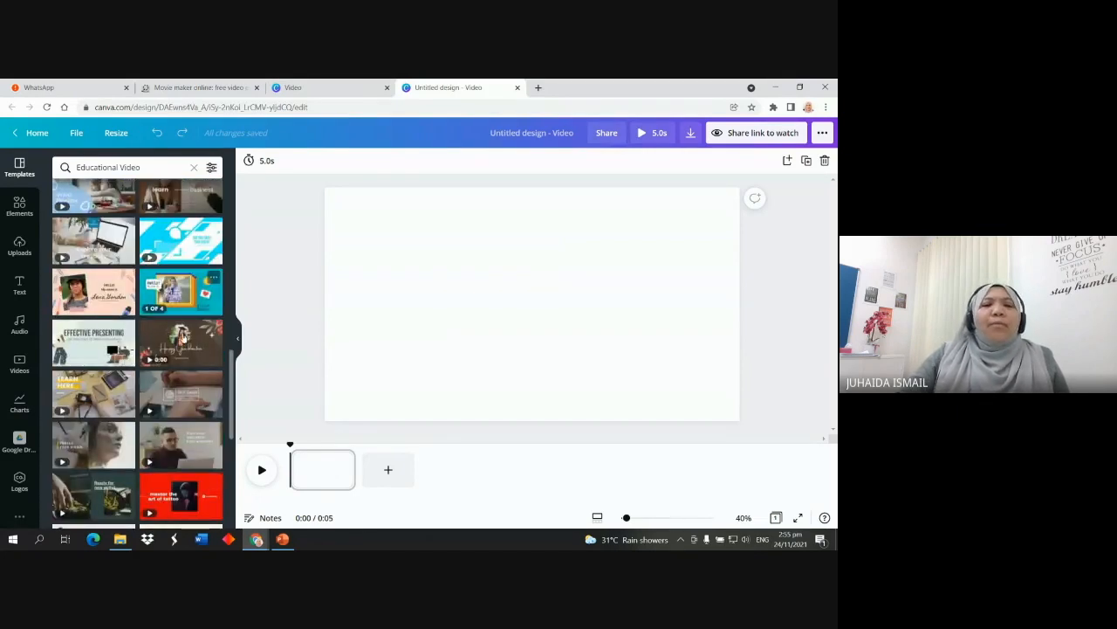
scroll(123, 318, "down", 2)
scroll(140, 309, "down", 2)
scroll(178, 355, "down", 2)
scroll(176, 358, "down", 6)
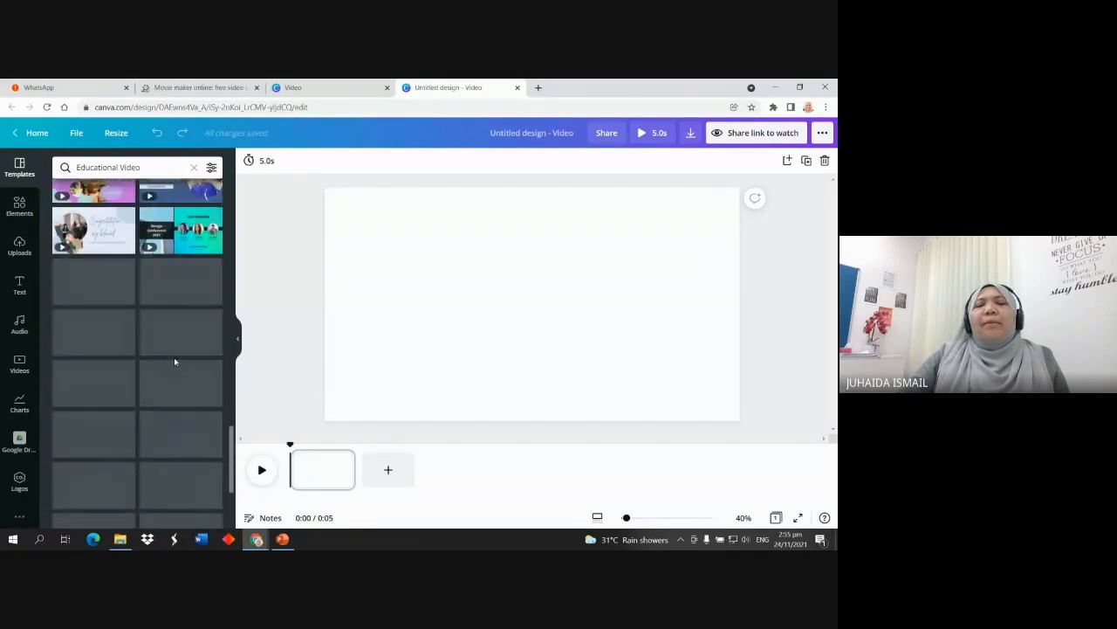
scroll(173, 357, "up", 5)
scroll(173, 357, "up", 10)
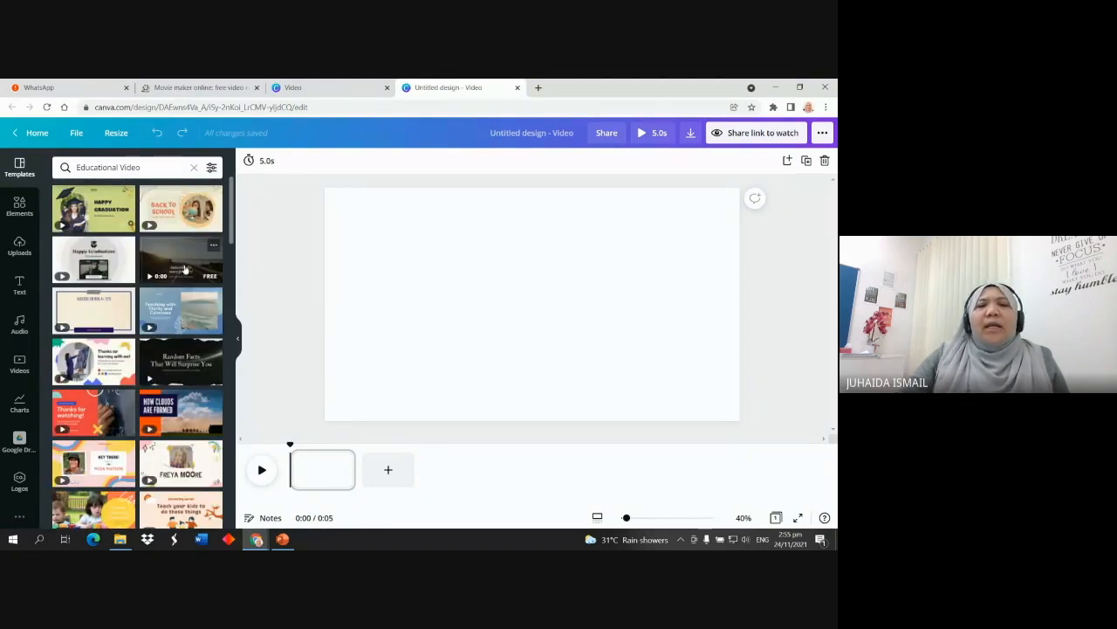
left_click(193, 167)
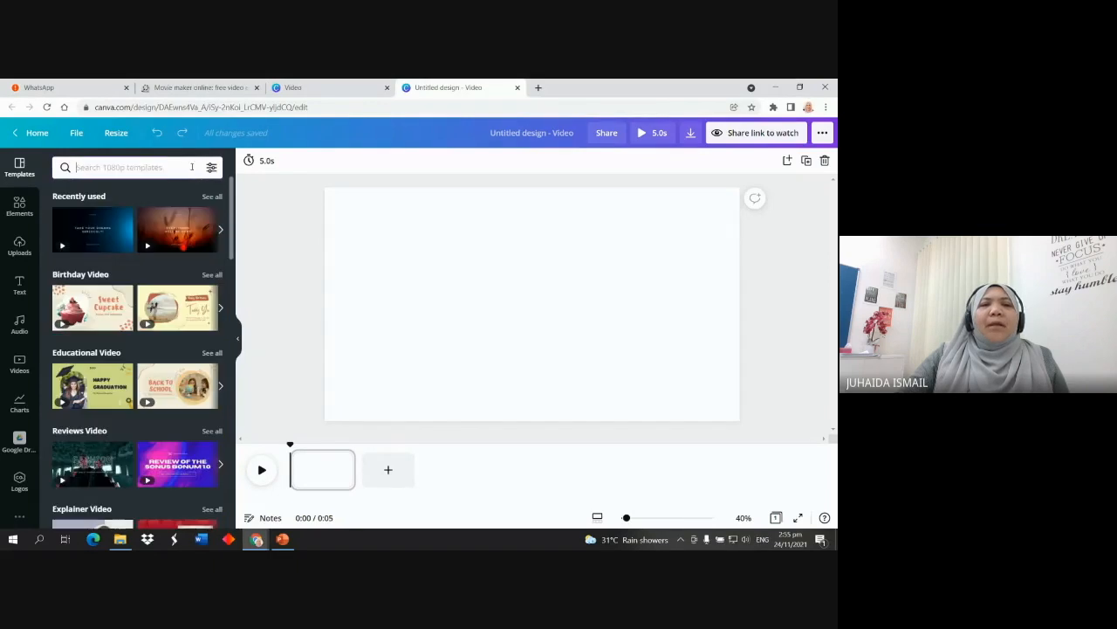
left_click(77, 170)
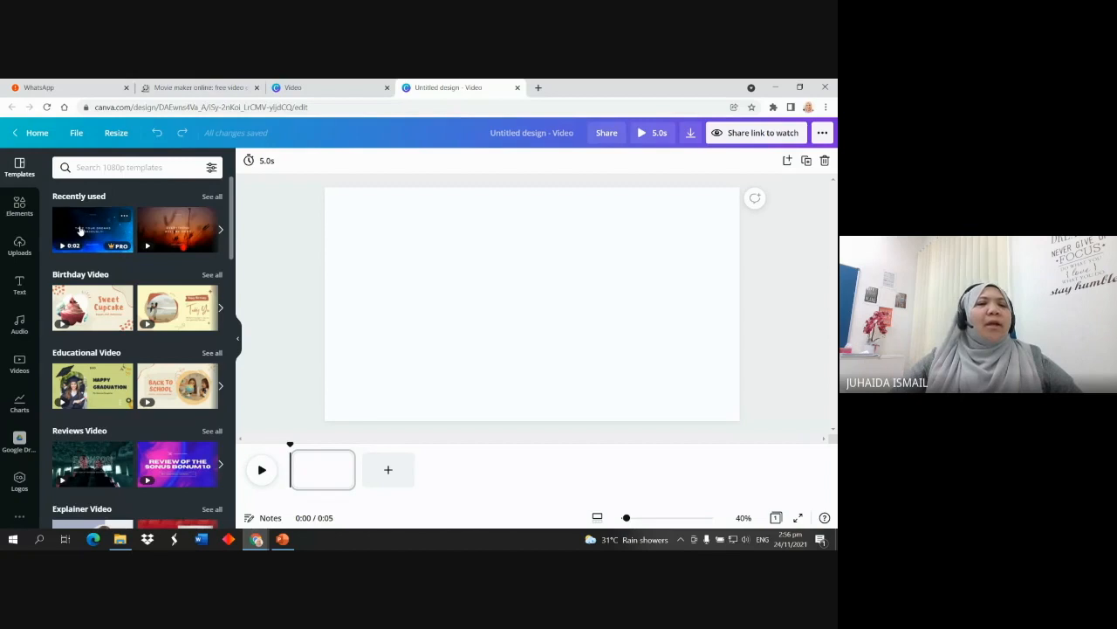
Look over the available design elements and browse the full collection of Frames
left_click(21, 207)
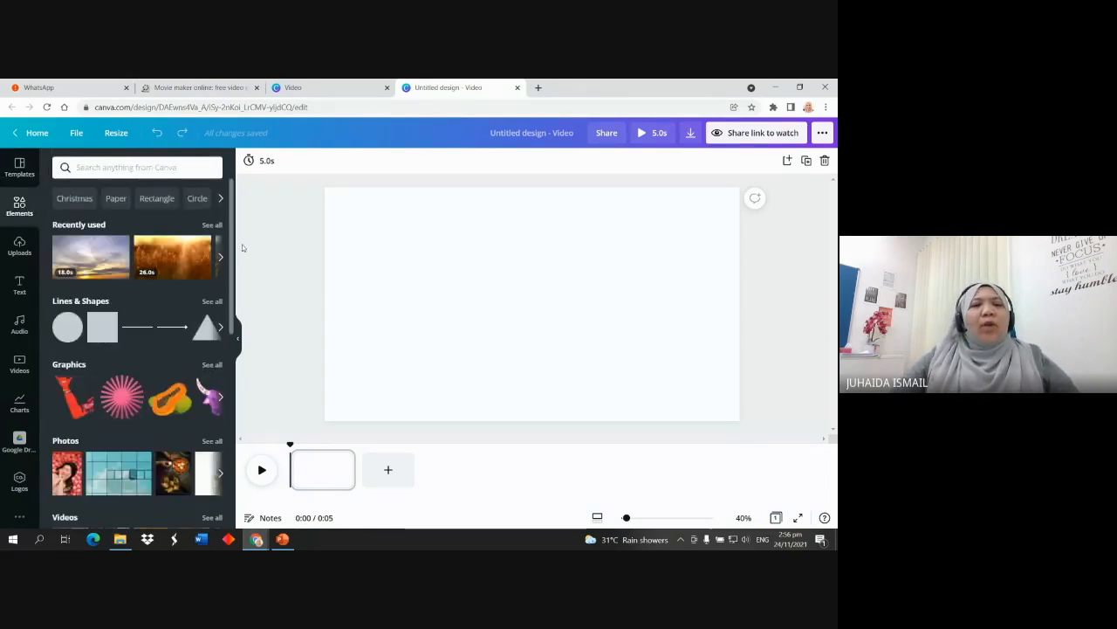
left_click_drag(231, 240, 237, 378)
scroll(127, 324, "down", 2)
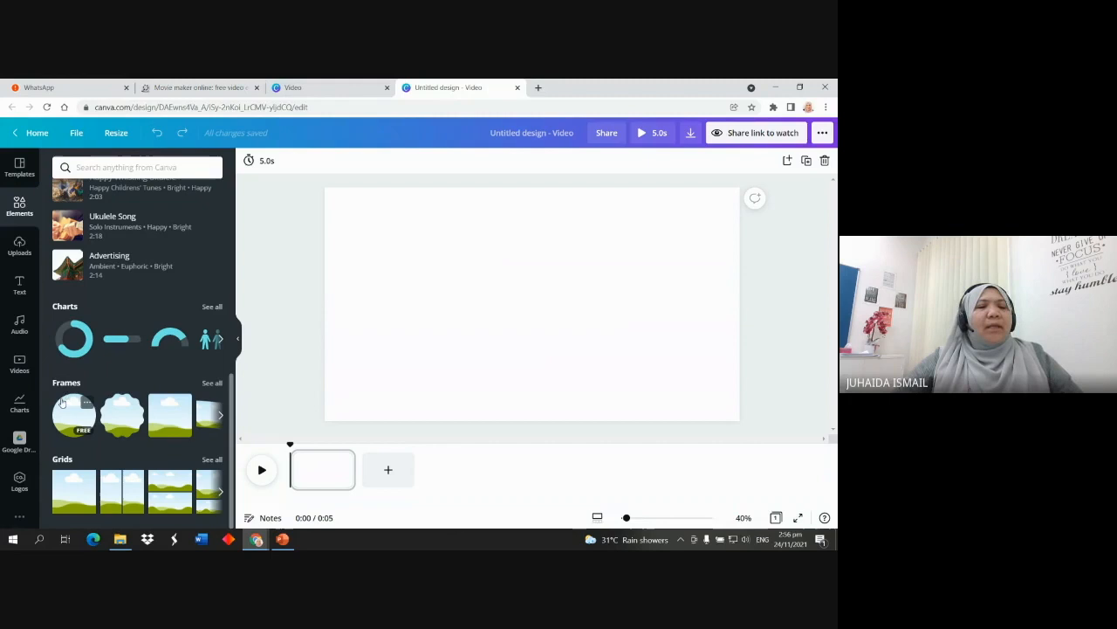
left_click(211, 384)
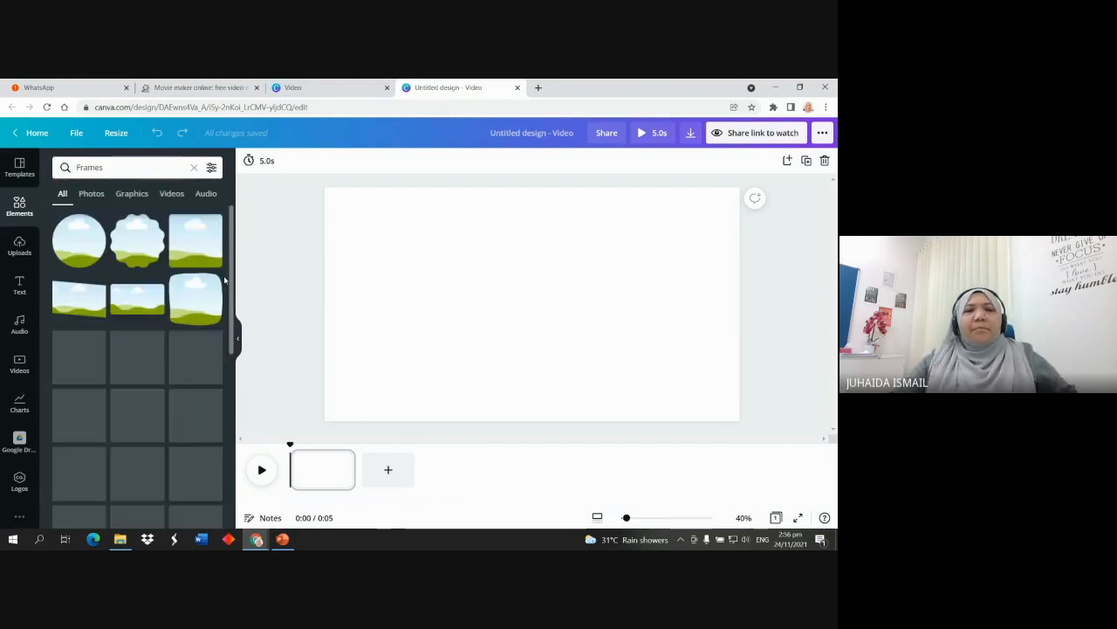
scroll(224, 280, "down", 6)
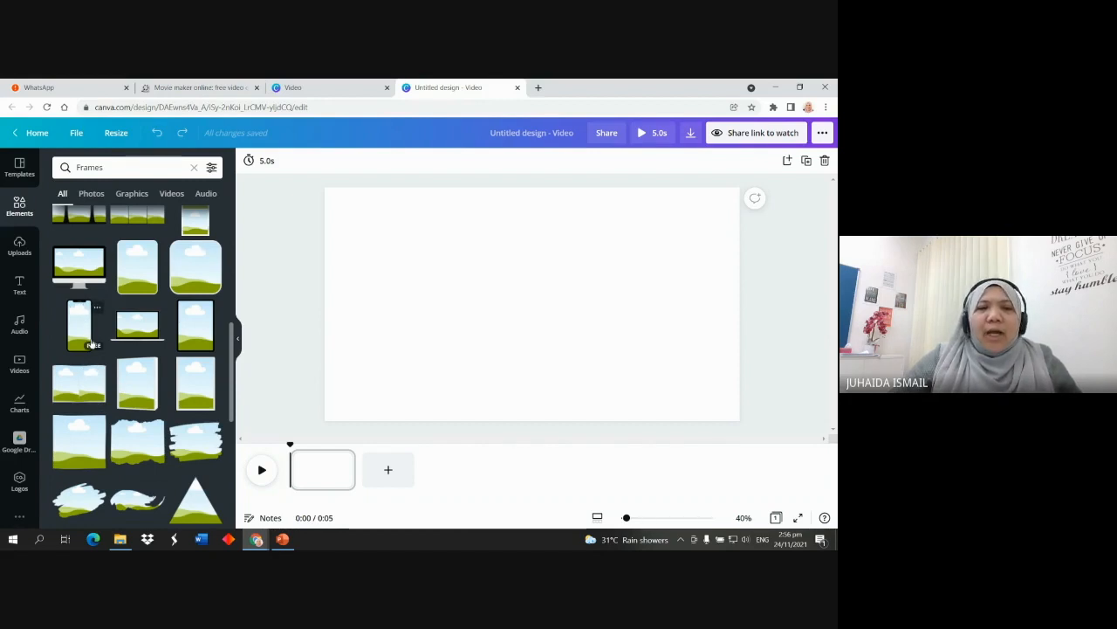
scroll(145, 339, "down", 6)
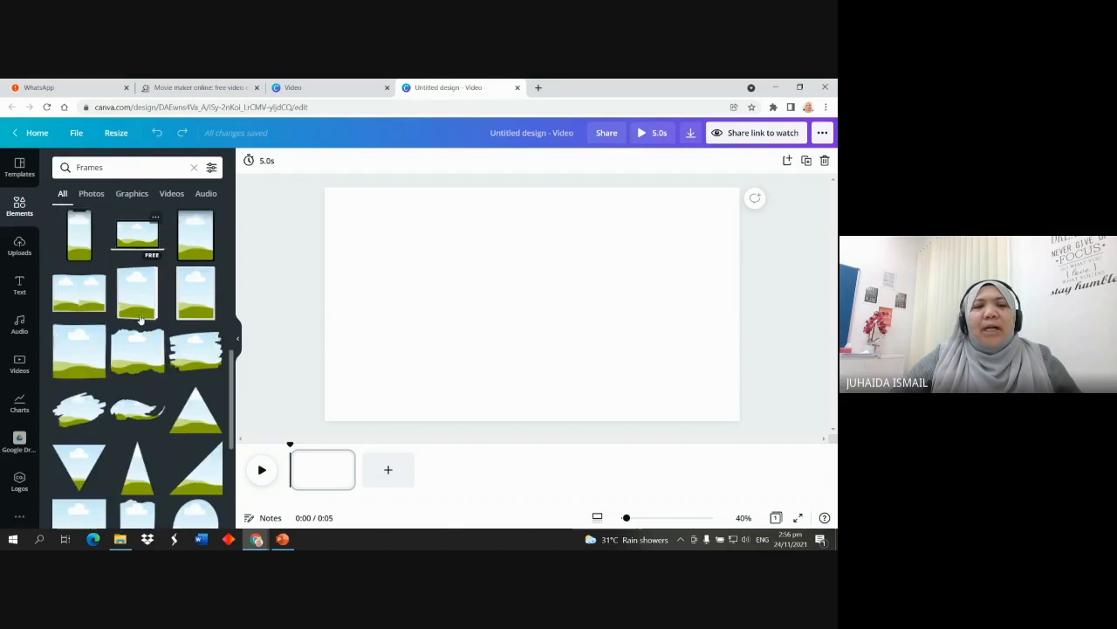
scroll(139, 319, "down", 8)
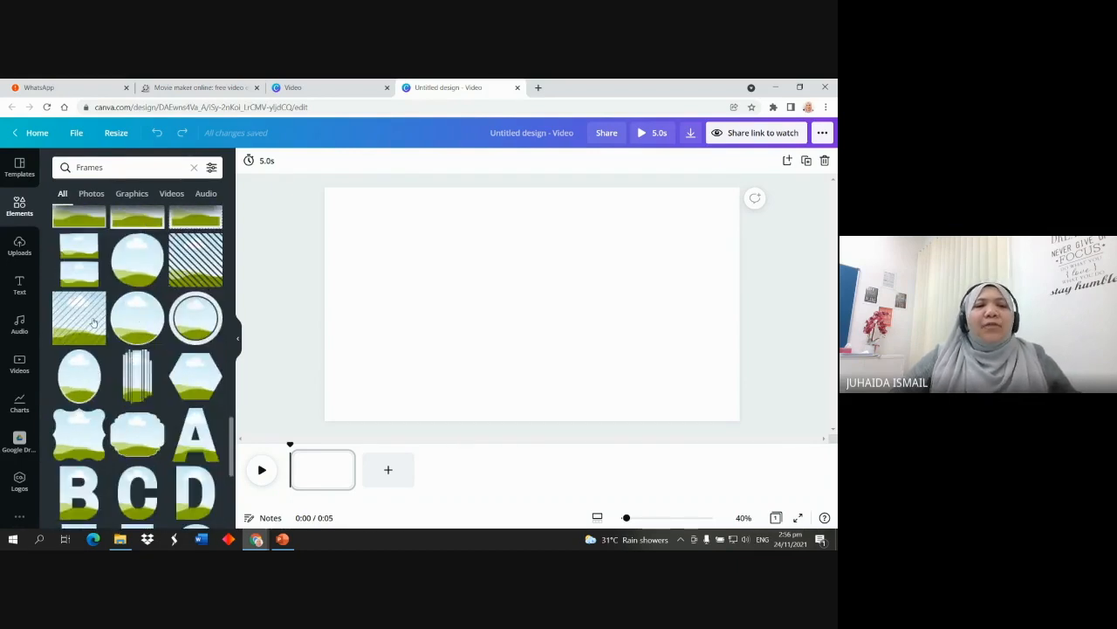
Look further through the Frames collection, past the letter and number frames to the arch and irregular shapes
scroll(89, 362, "down", 3)
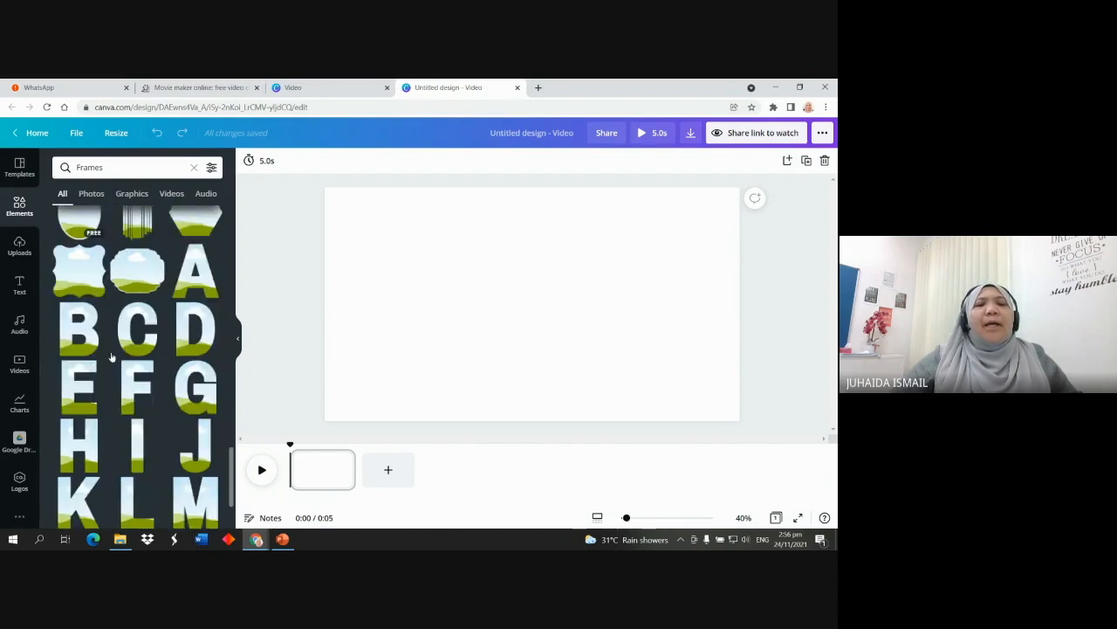
scroll(145, 348, "down", 1)
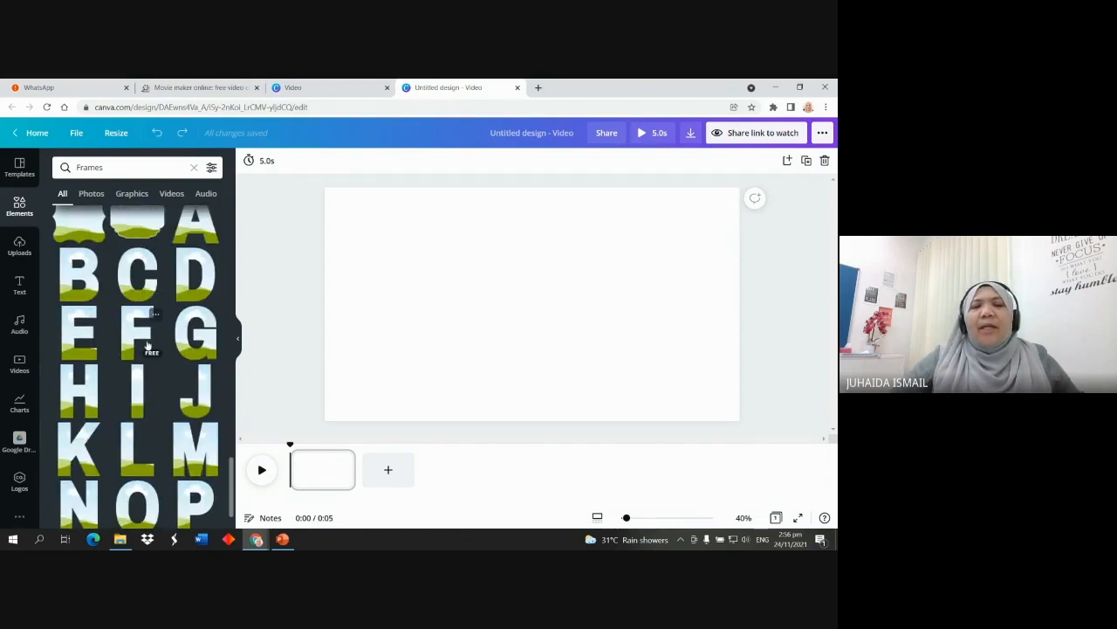
scroll(147, 346, "down", 2)
scroll(146, 346, "down", 1)
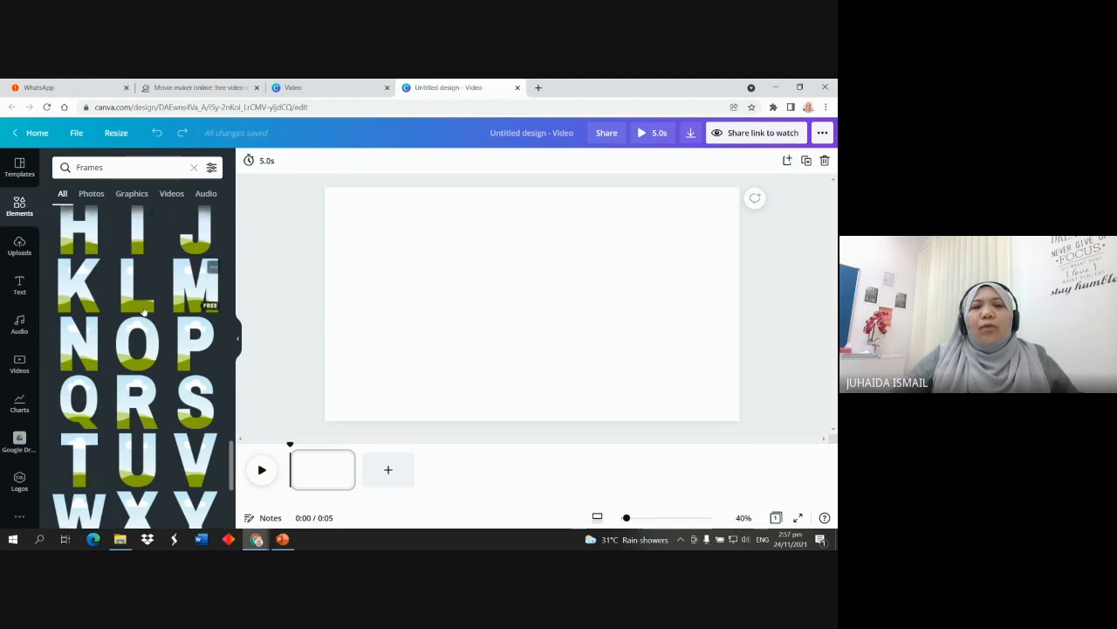
scroll(153, 345, "down", 6)
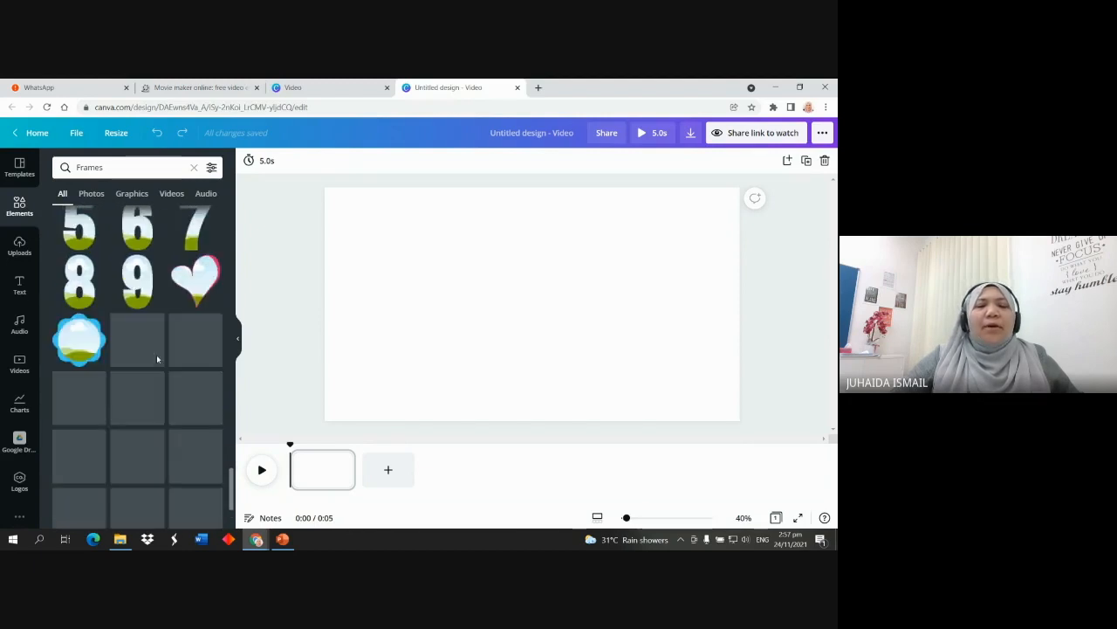
scroll(156, 355, "down", 1)
scroll(157, 358, "down", 8)
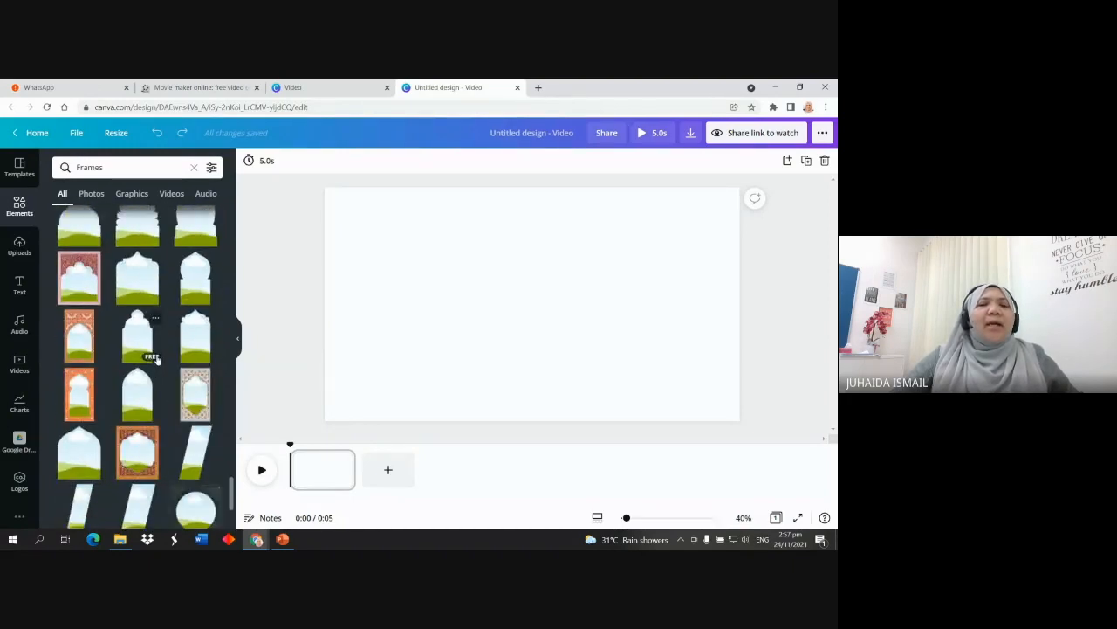
scroll(156, 358, "down", 5)
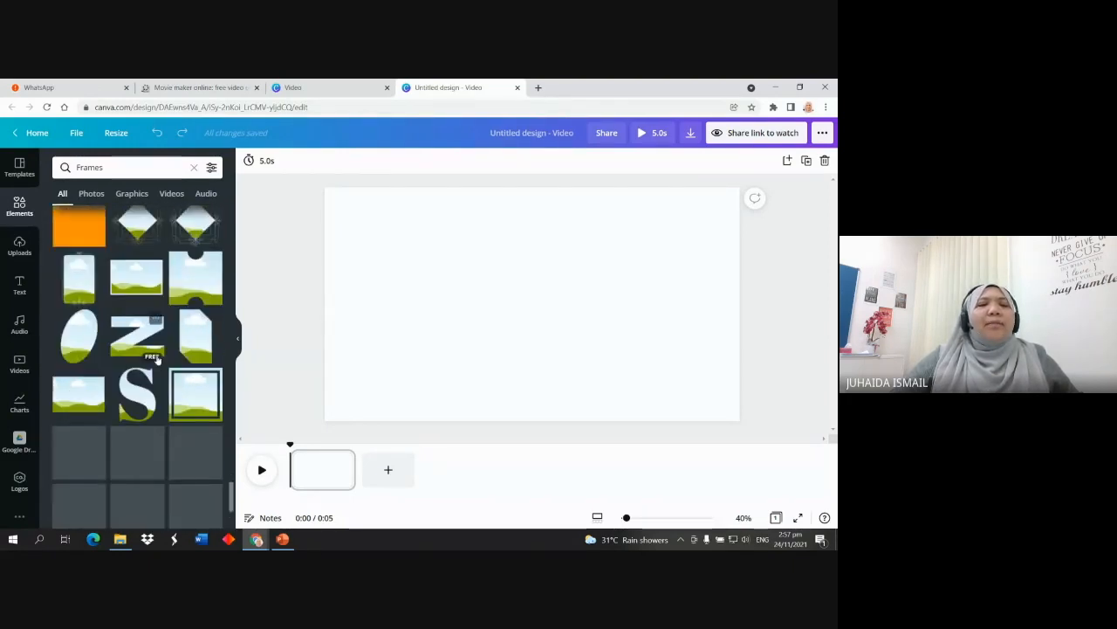
scroll(158, 406, "down", 6)
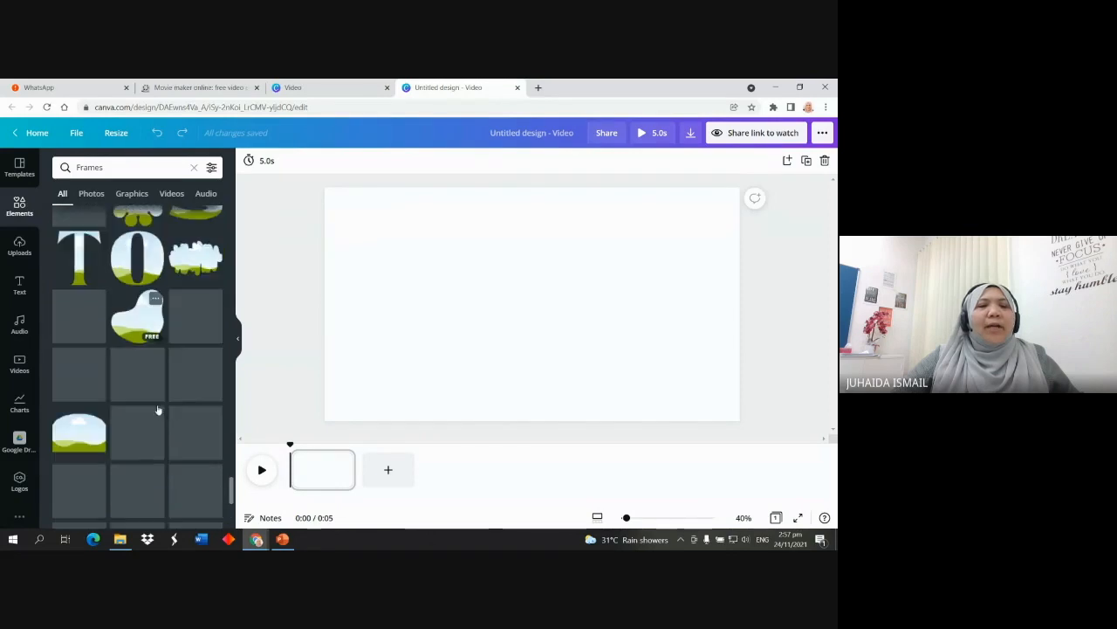
scroll(155, 406, "up", 3)
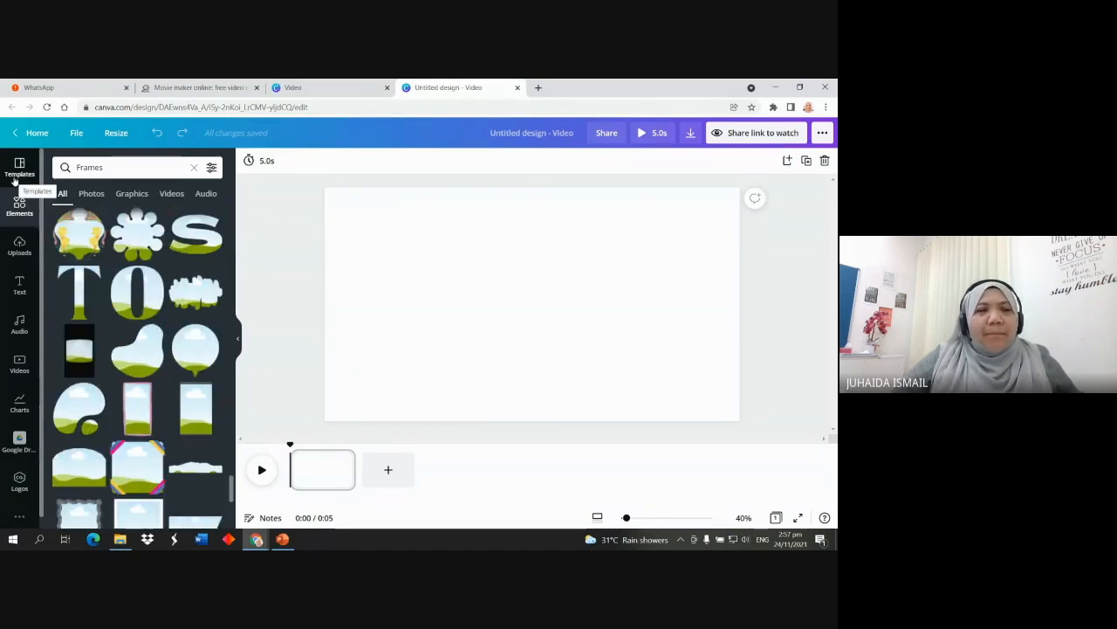
Look through the uploaded images, videos and audio files and the options for uploading own media
left_click(19, 249)
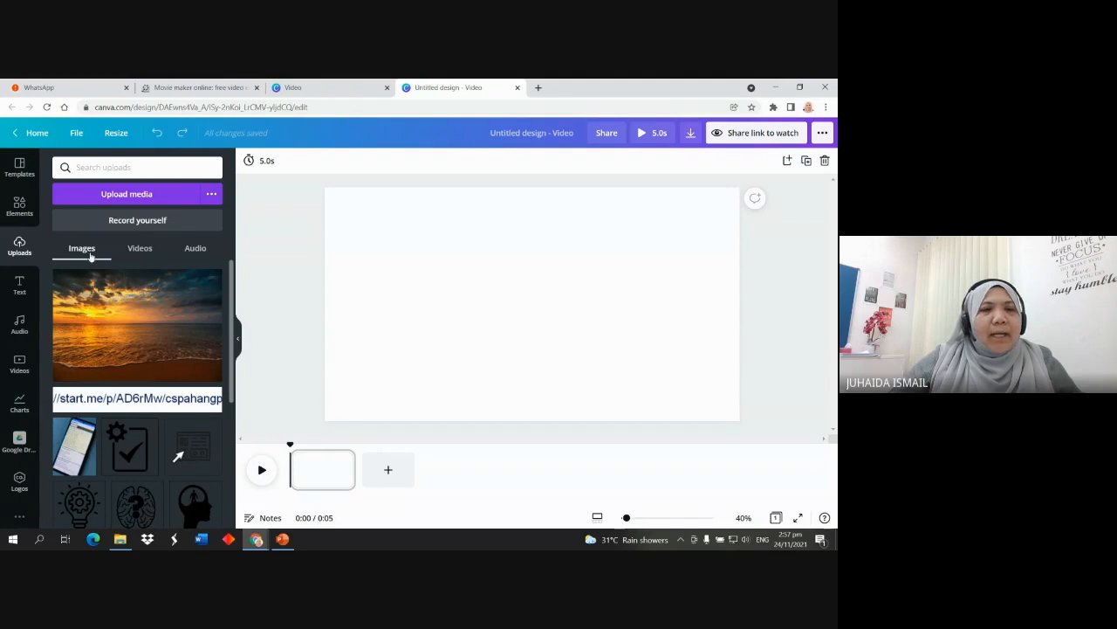
left_click(140, 249)
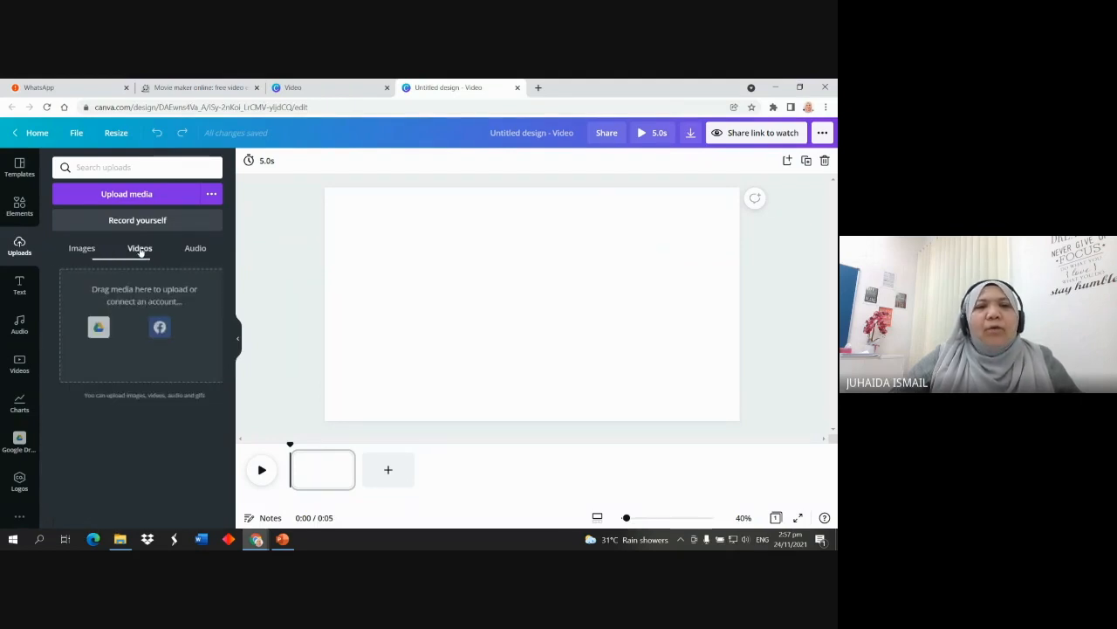
left_click(191, 250)
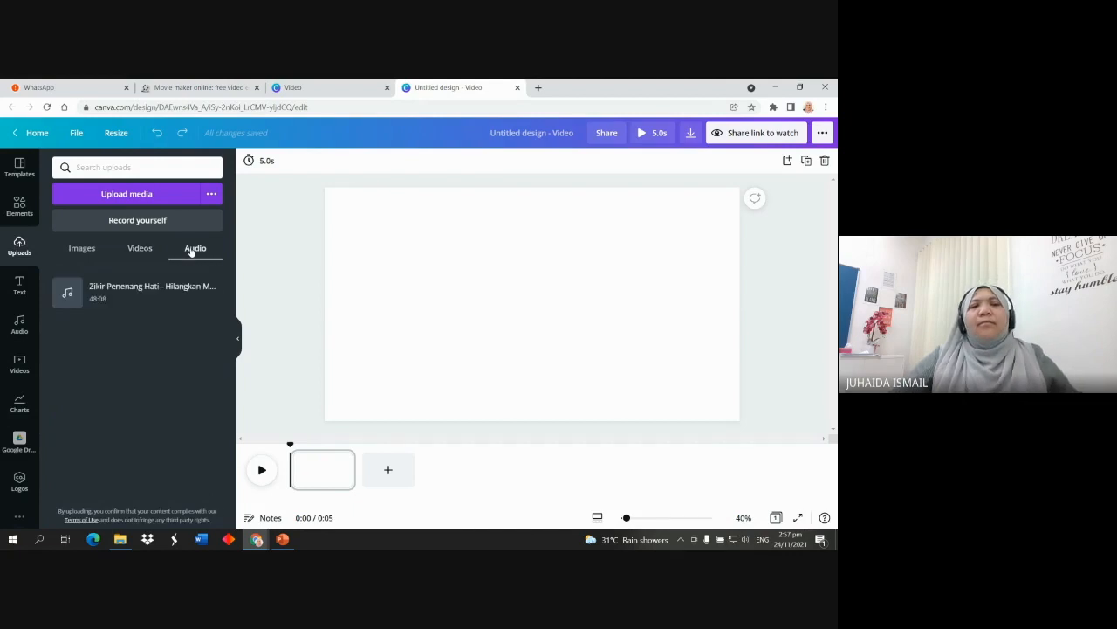
left_click(81, 250)
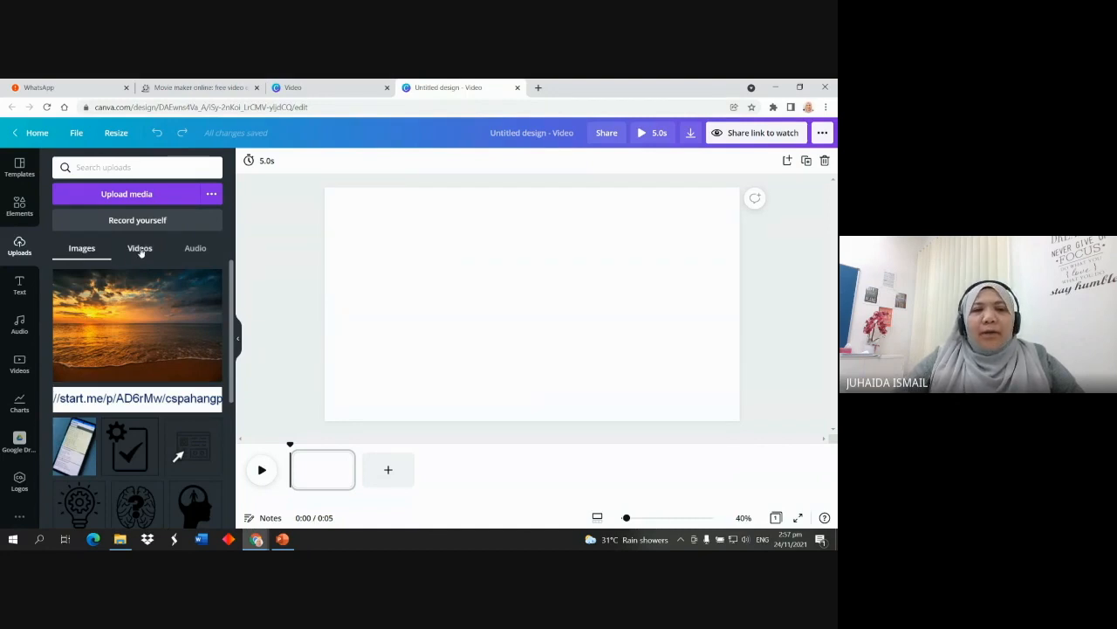
left_click(140, 249)
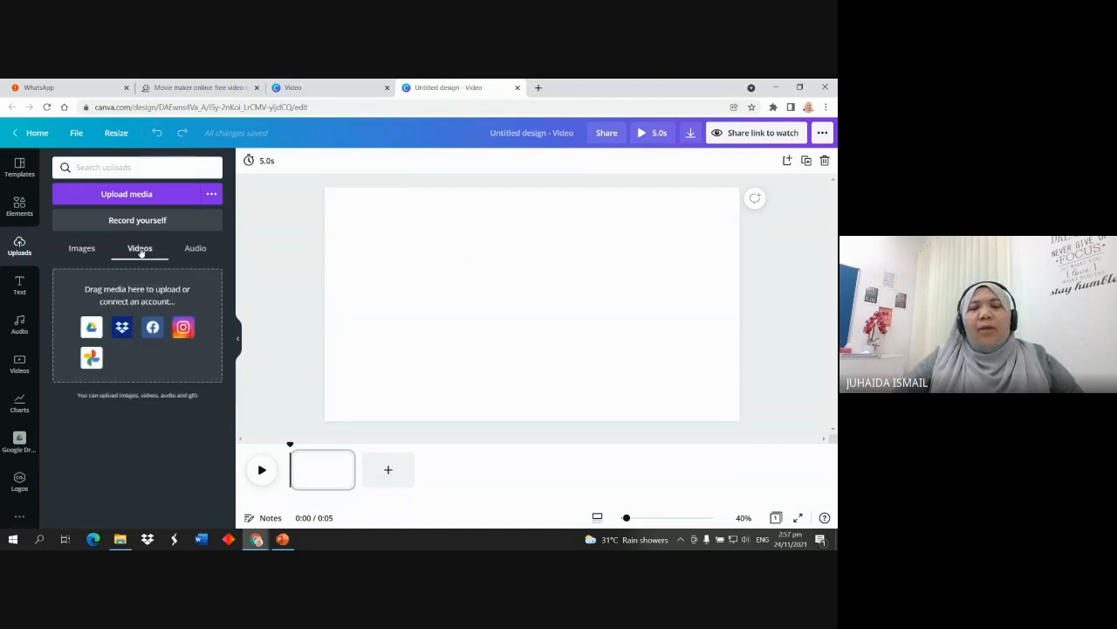
left_click(198, 249)
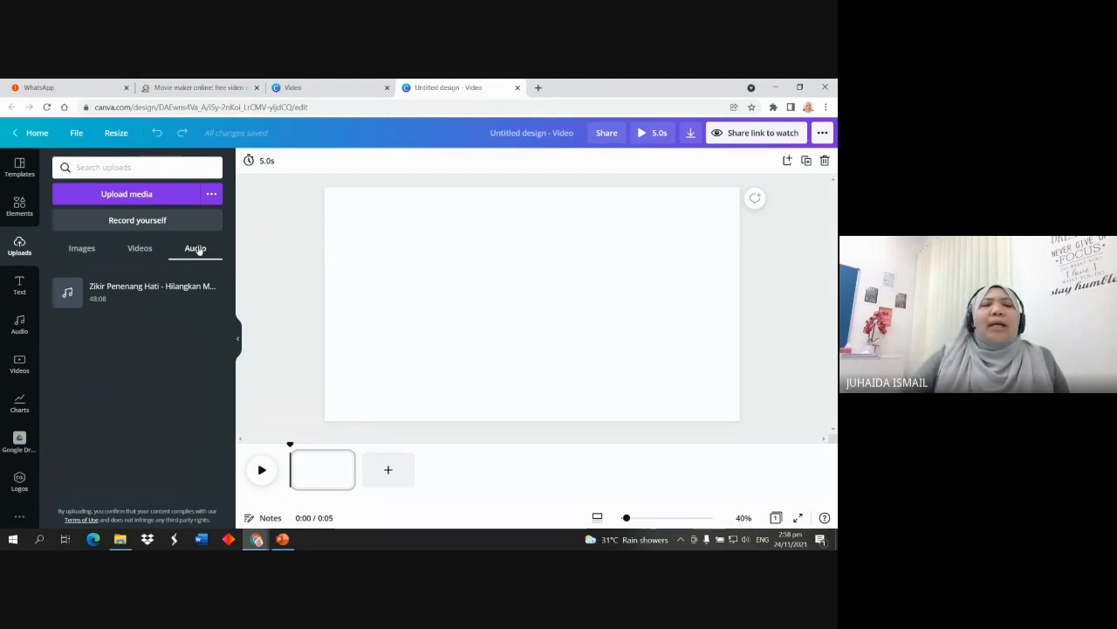
mouse_move(72, 298)
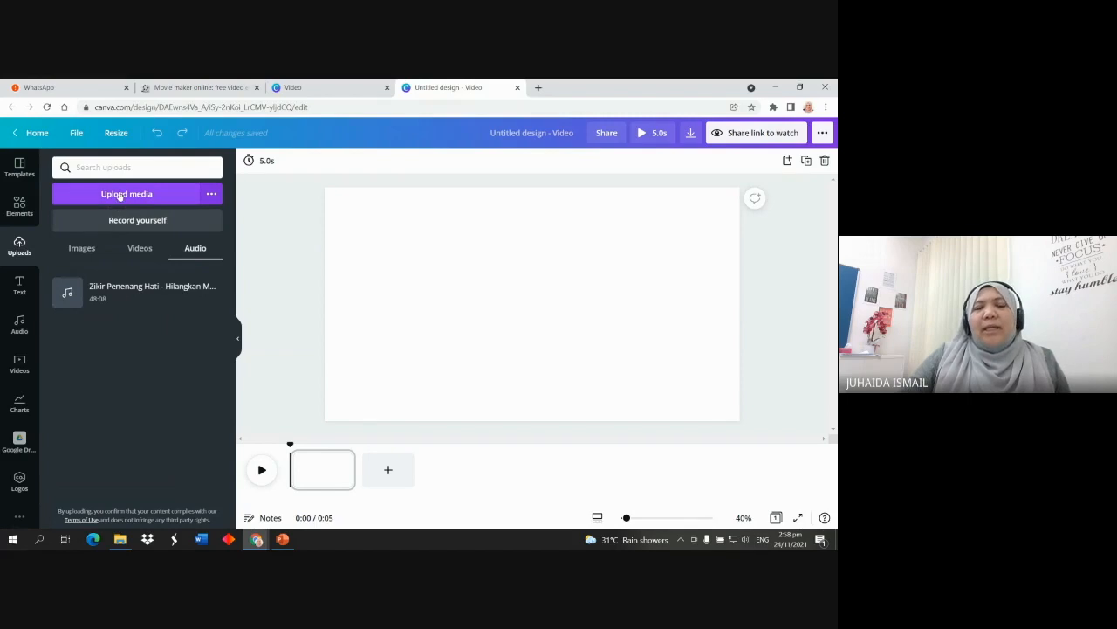
left_click(89, 250)
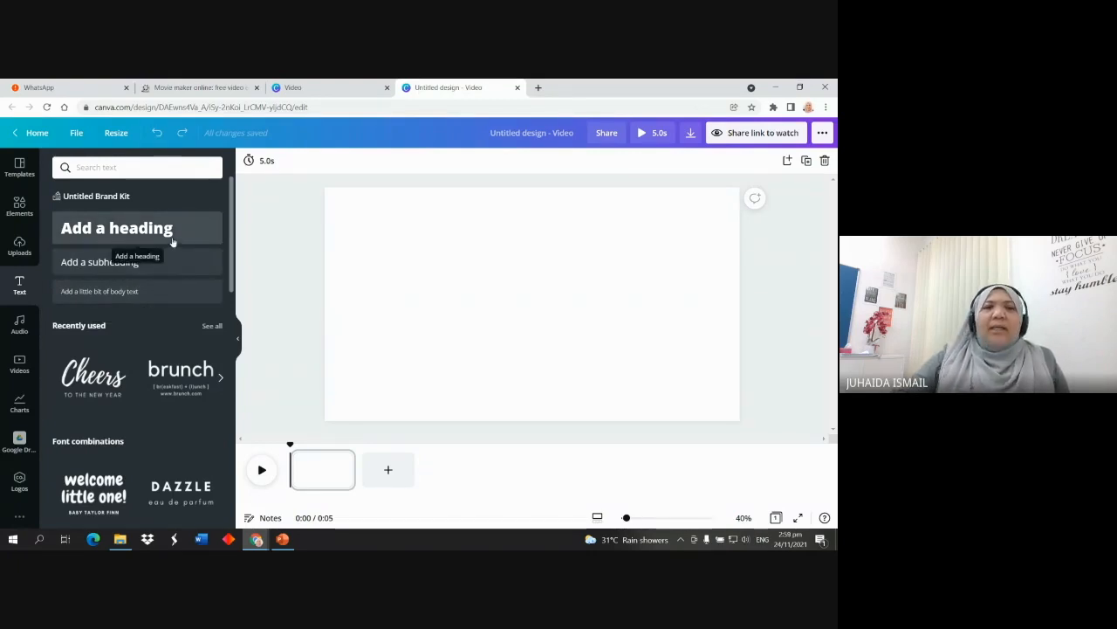
Look through the available text styles and font combinations, then return to the start of the text collection
scroll(127, 304, "down", 3)
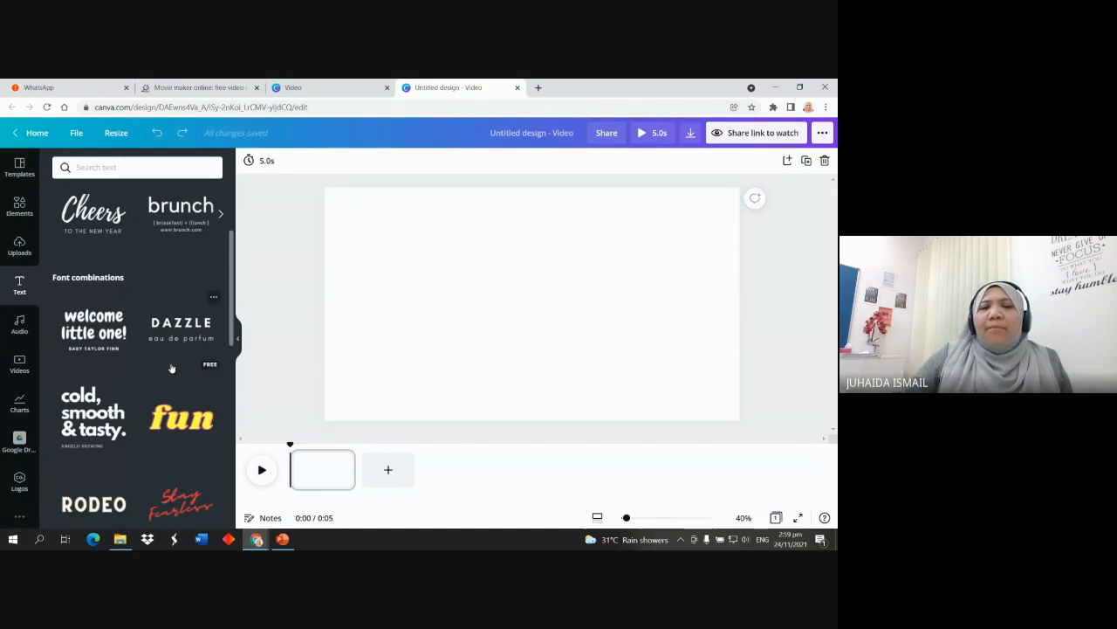
scroll(132, 326, "down", 2)
scroll(132, 326, "down", 1)
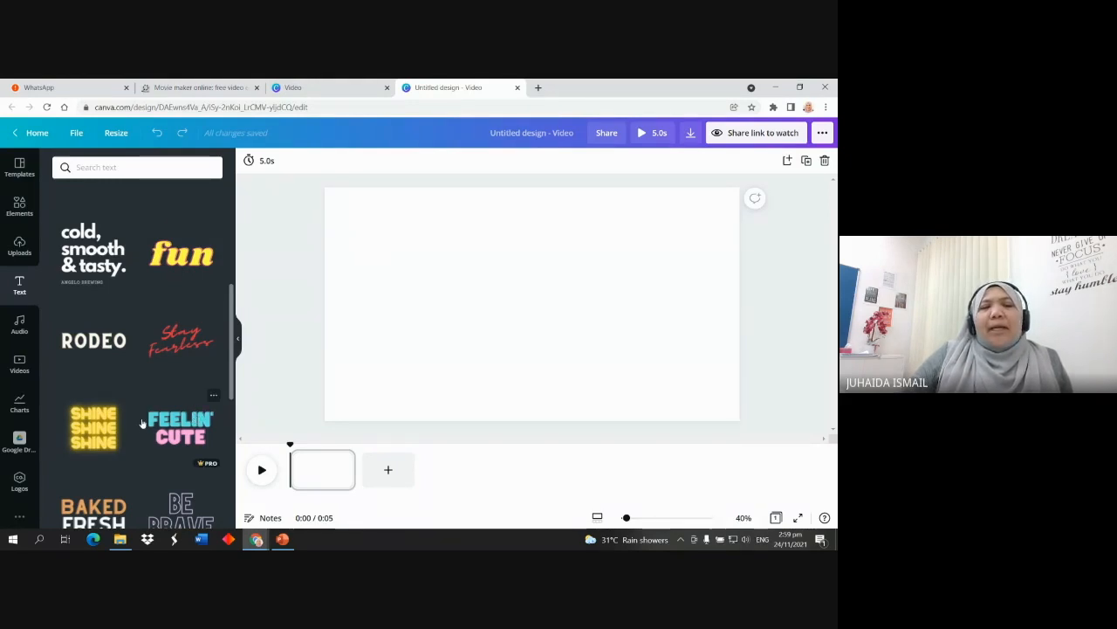
scroll(108, 290, "down", 1)
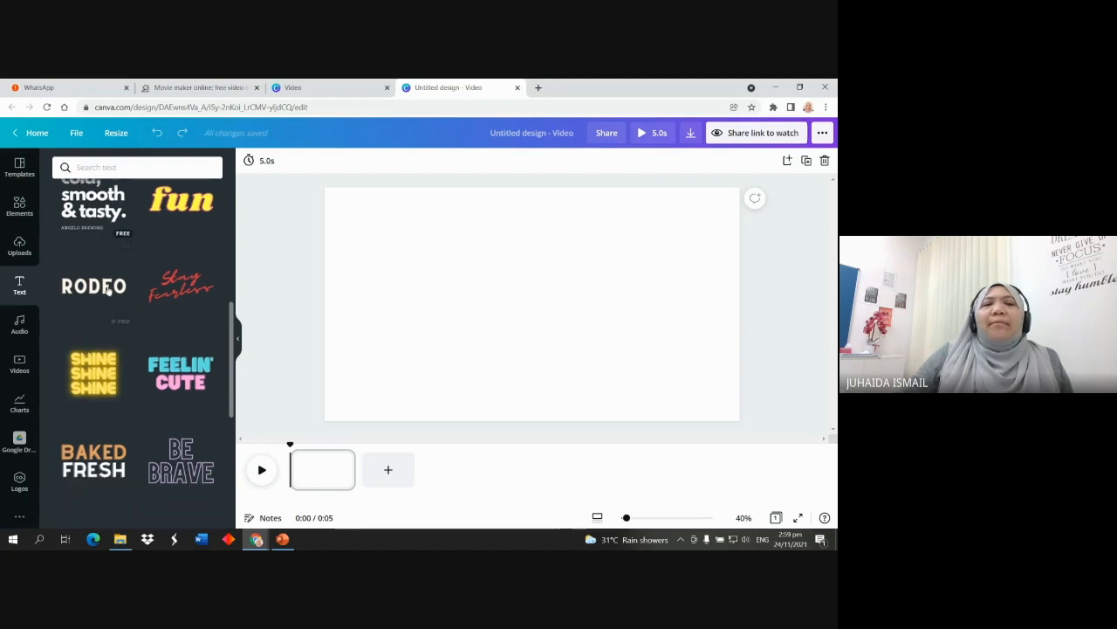
scroll(127, 299, "down", 4)
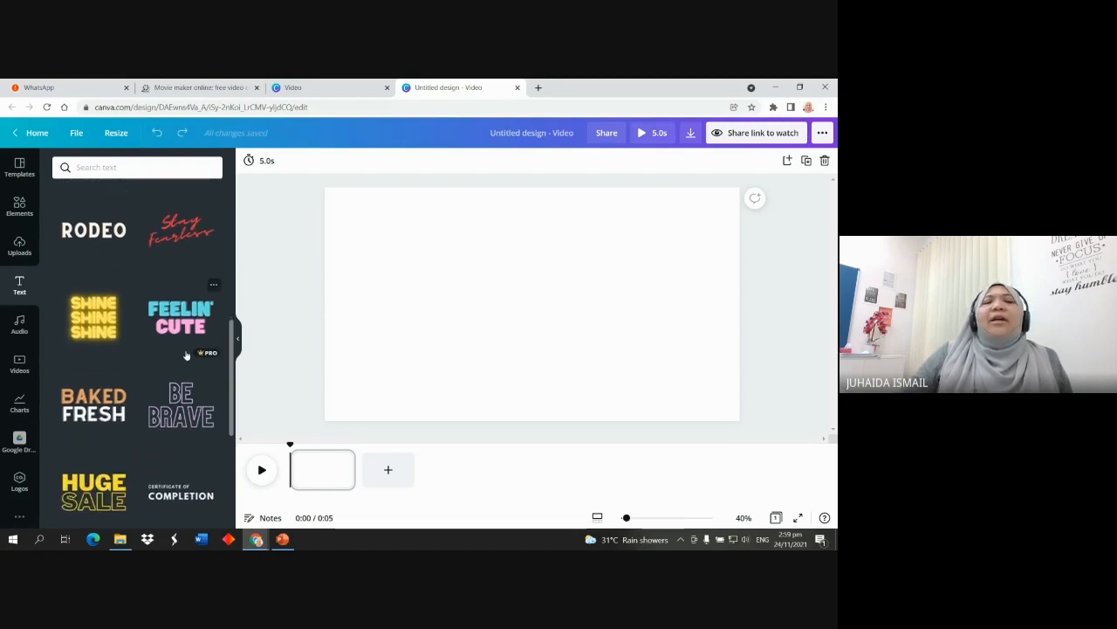
scroll(119, 347, "down", 8)
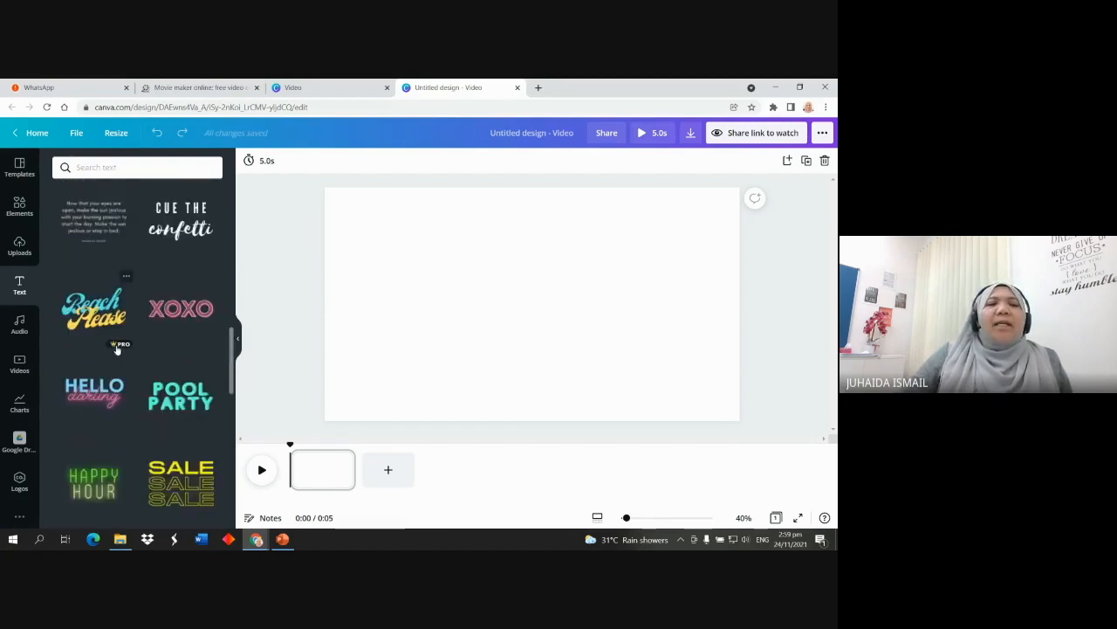
scroll(130, 392, "down", 5)
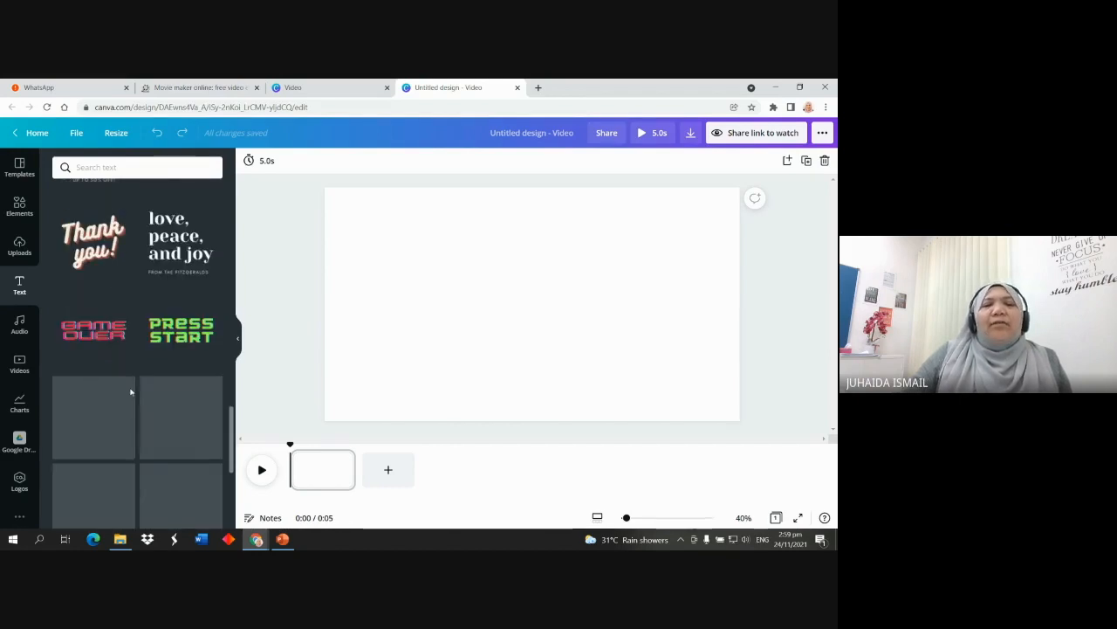
scroll(130, 392, "up", 3)
scroll(130, 392, "down", 10)
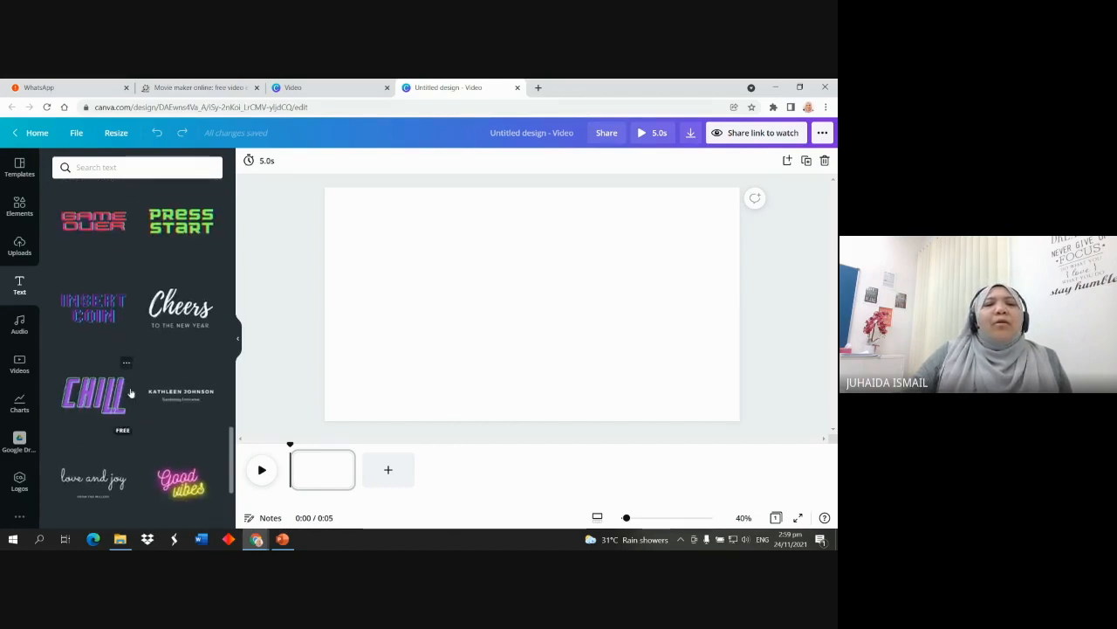
scroll(130, 392, "down", 8)
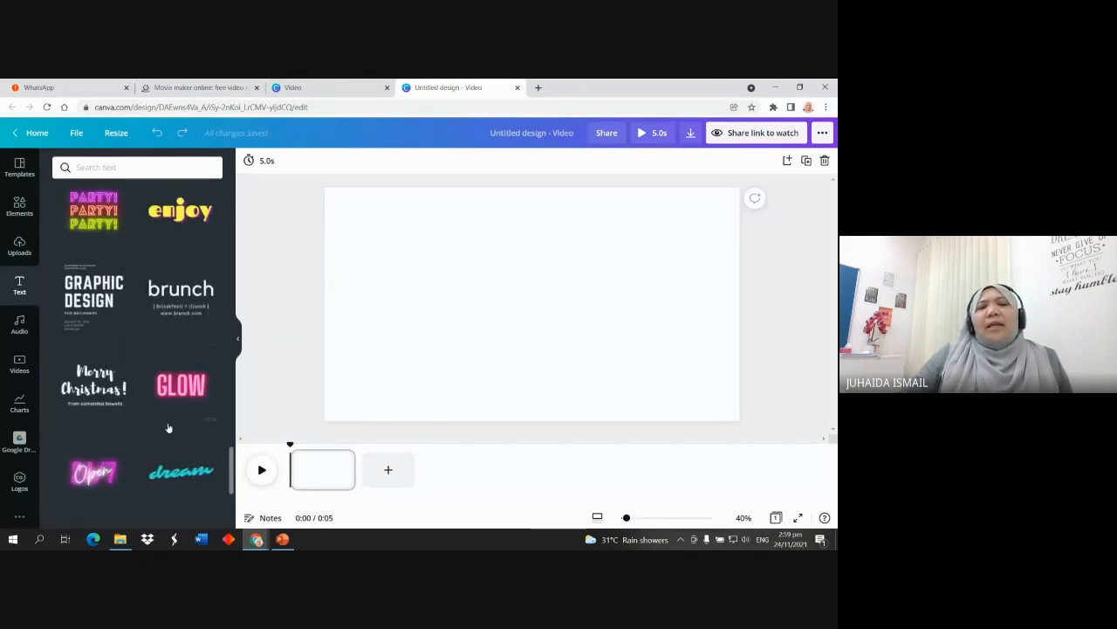
scroll(167, 423, "up", 1)
scroll(167, 423, "up", 5)
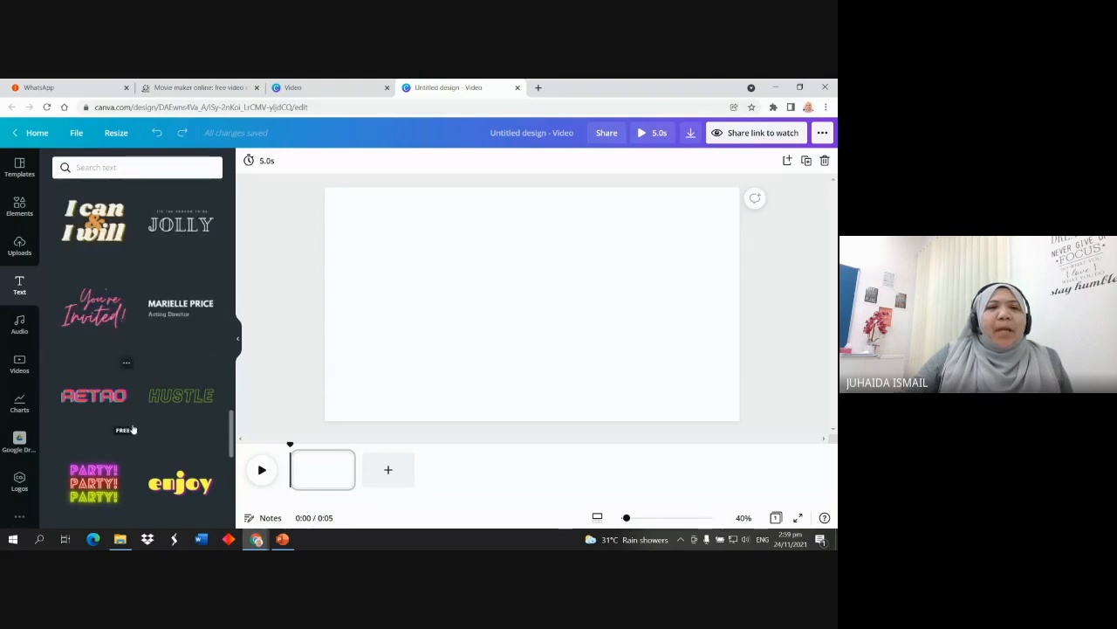
scroll(127, 428, "up", 2)
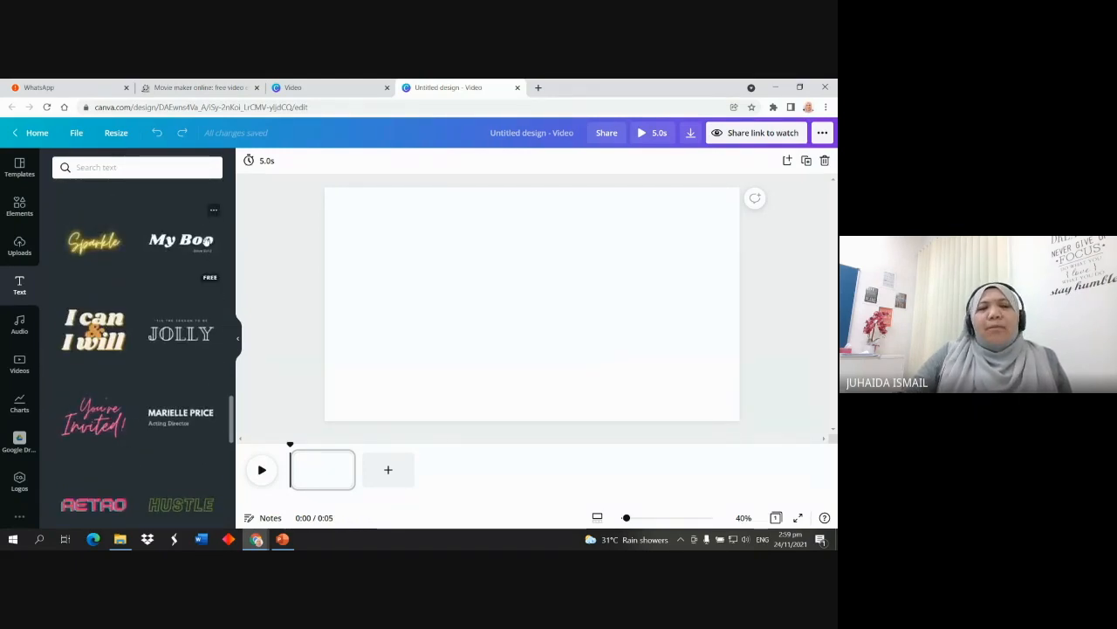
scroll(149, 283, "up", 1)
scroll(149, 283, "up", 10)
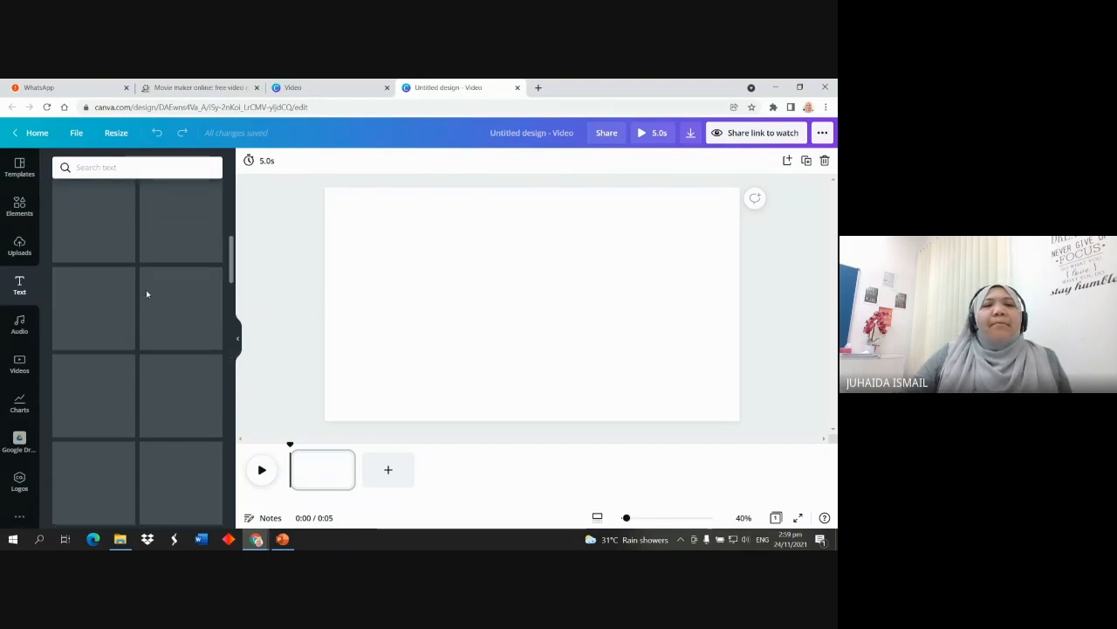
scroll(145, 292, "up", 5)
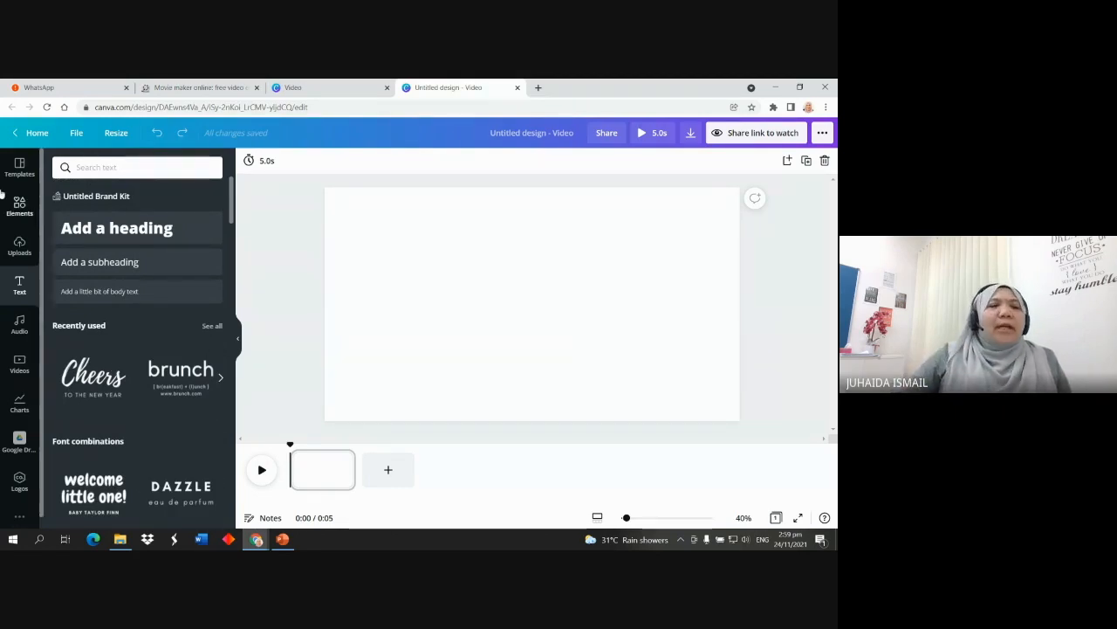
Look over the available audio tracks and browse the full list of tracks in the Happy category
left_click(18, 337)
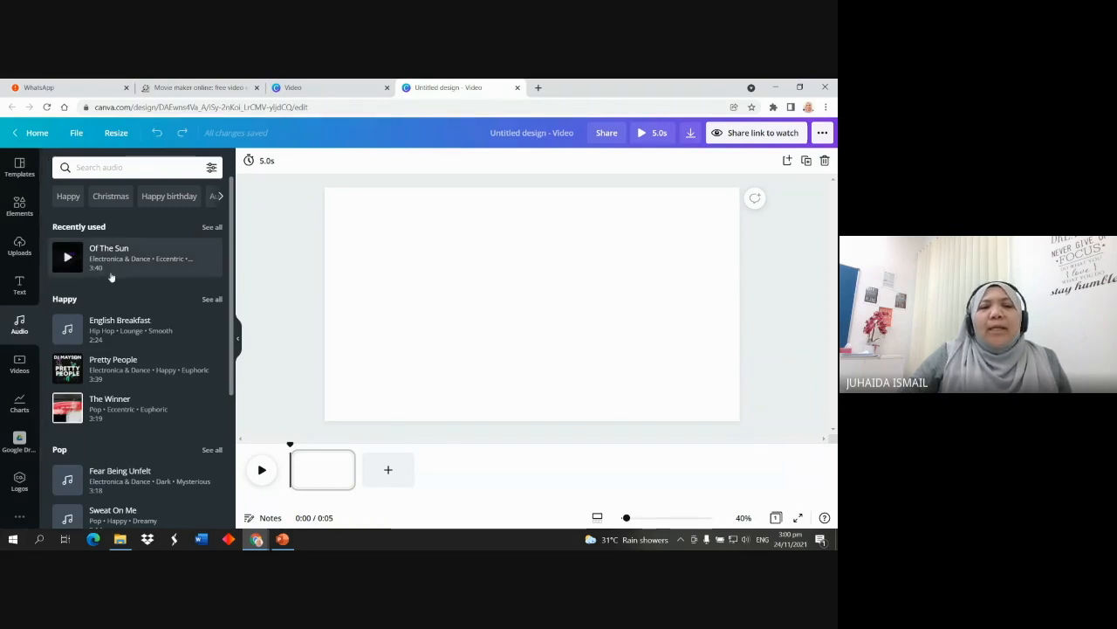
scroll(122, 297, "down", 2)
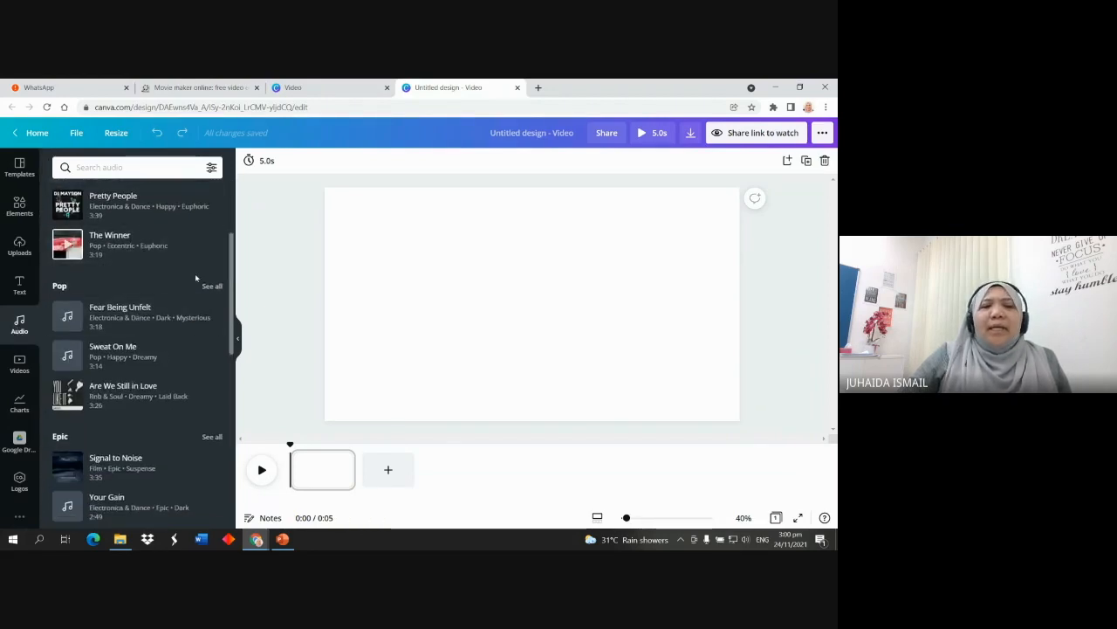
scroll(195, 283, "up", 1)
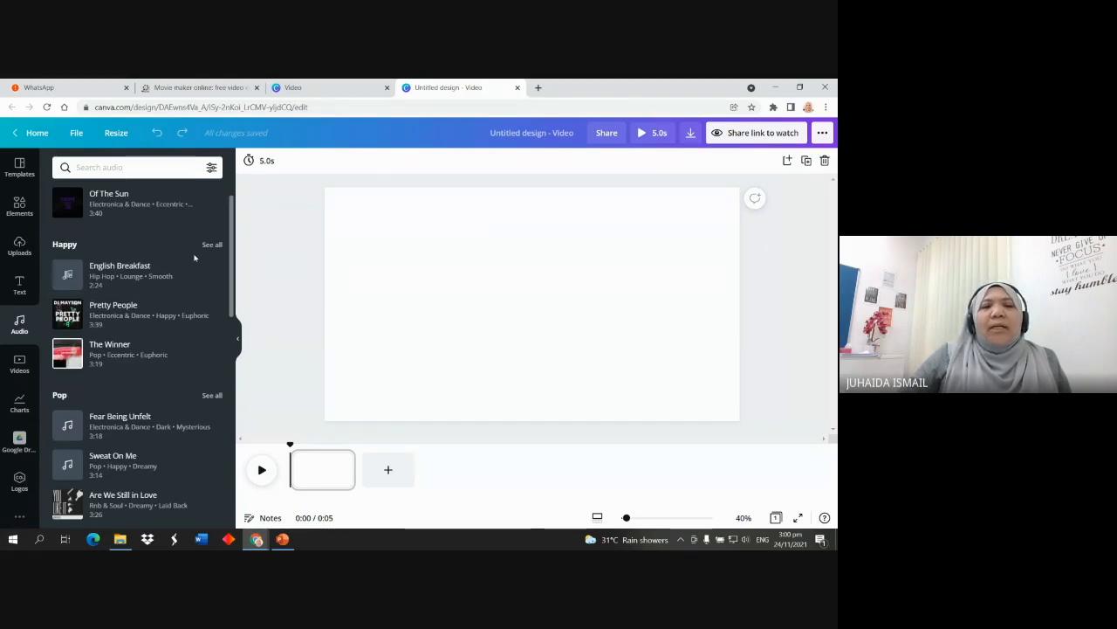
left_click(212, 245)
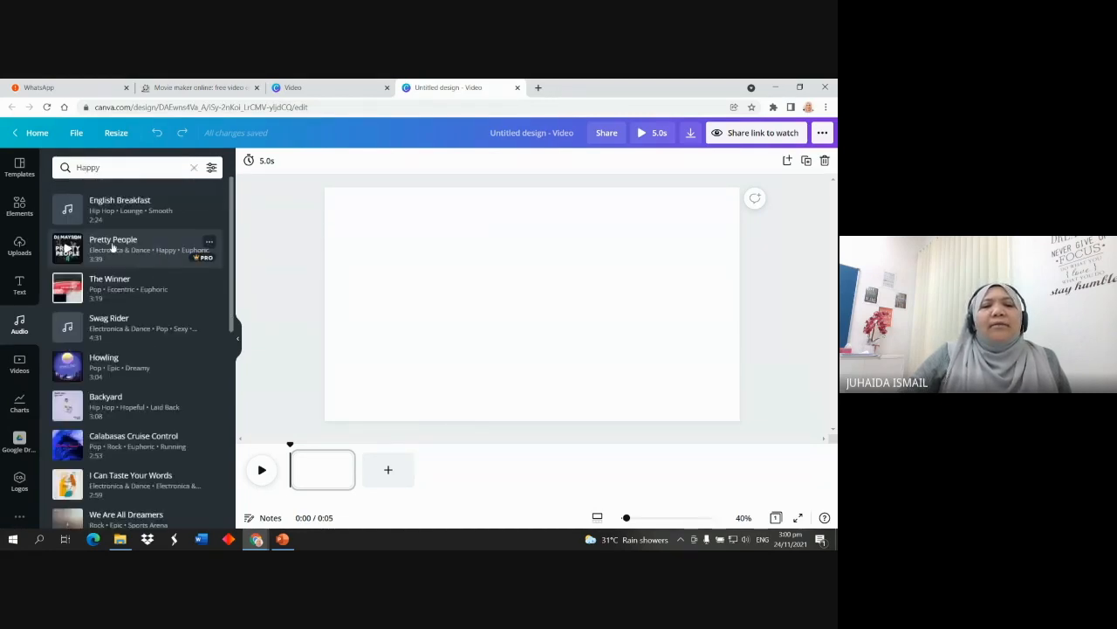
scroll(188, 336, "down", 3)
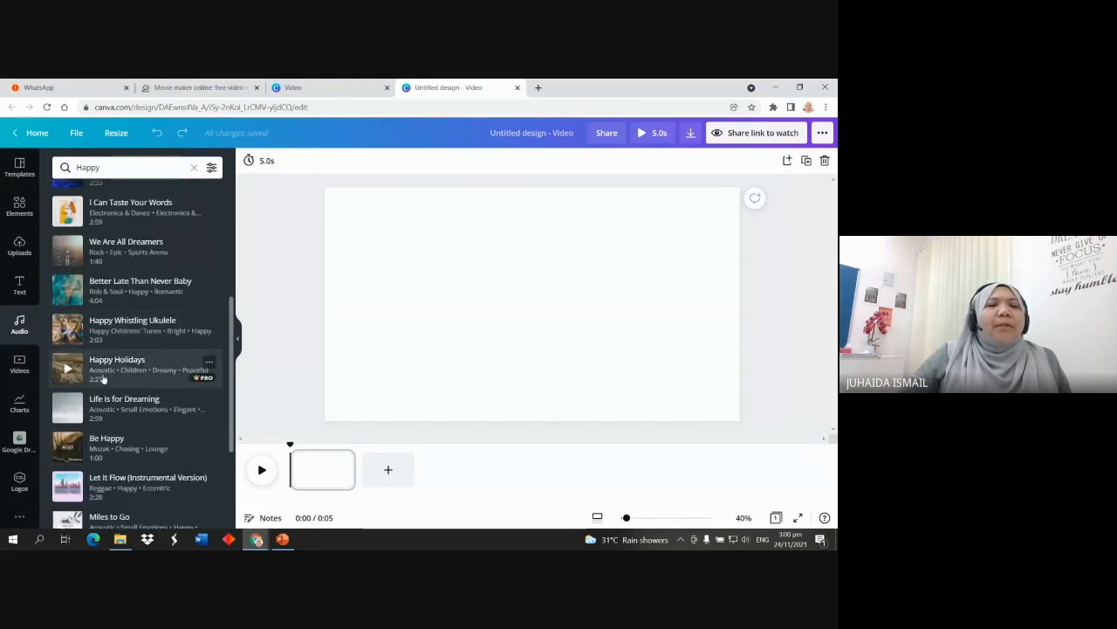
scroll(80, 288, "up", 2)
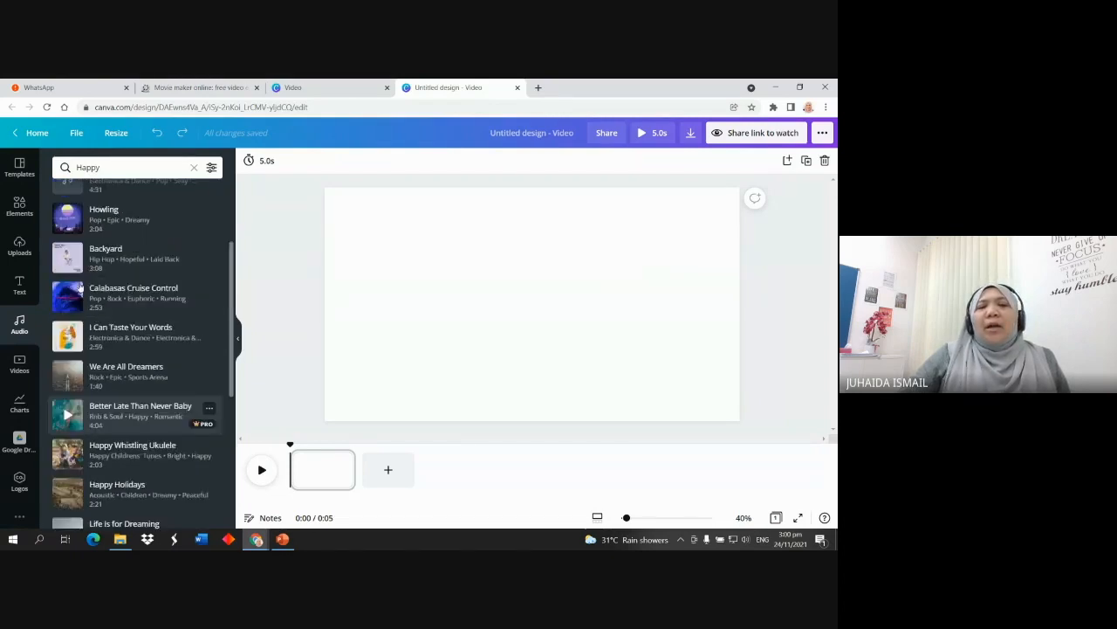
scroll(80, 288, "up", 2)
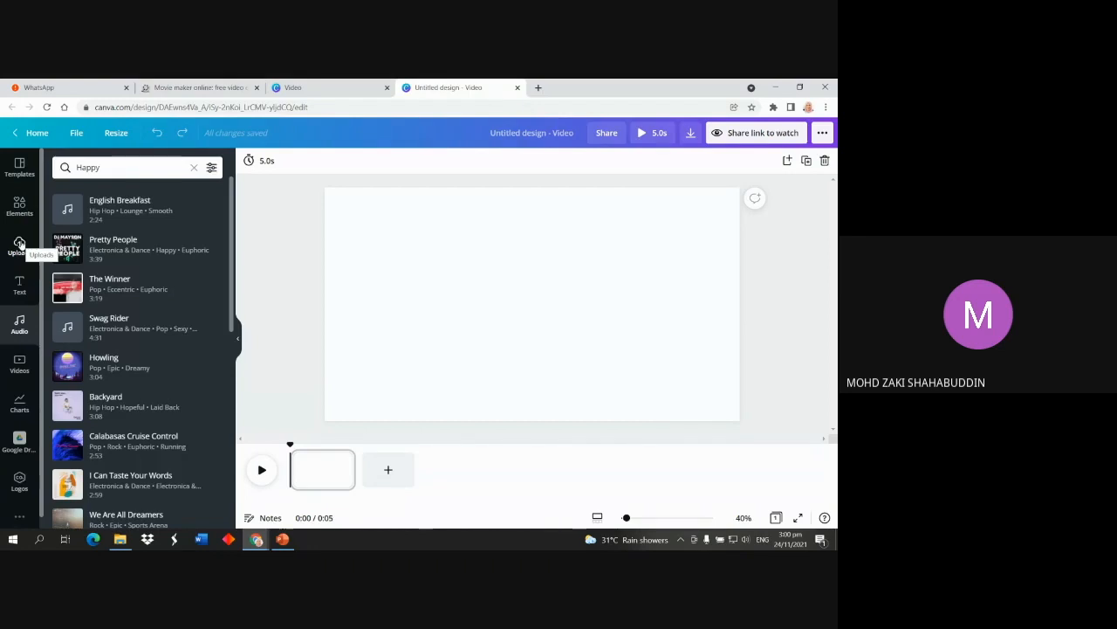
Review the uploaded images, videos and audio again, ending on the uploaded images
left_click(19, 243)
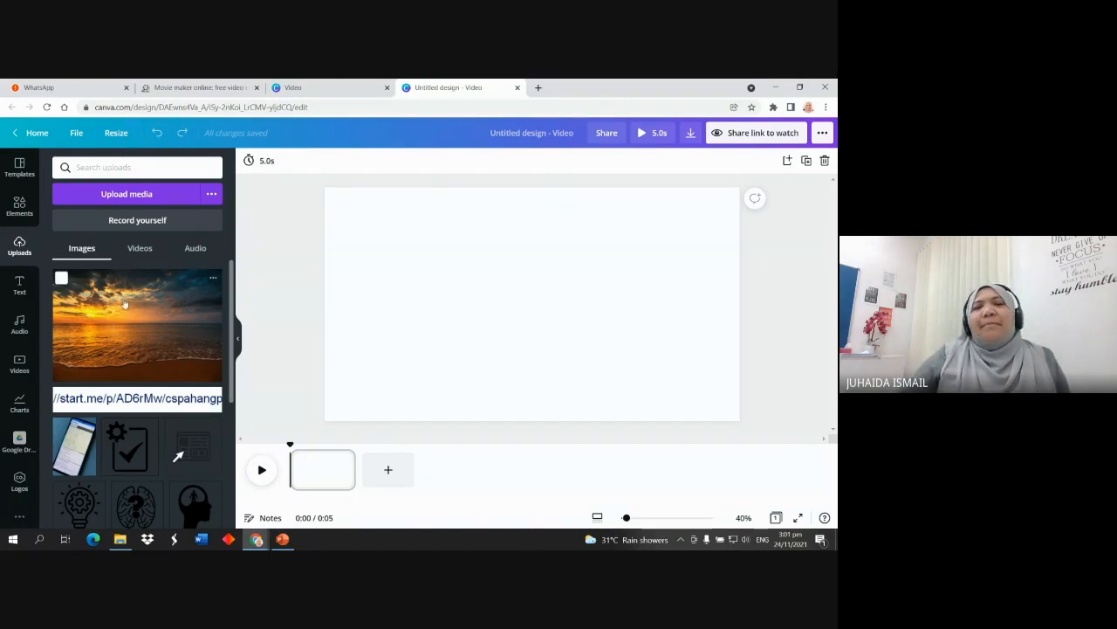
left_click(139, 252)
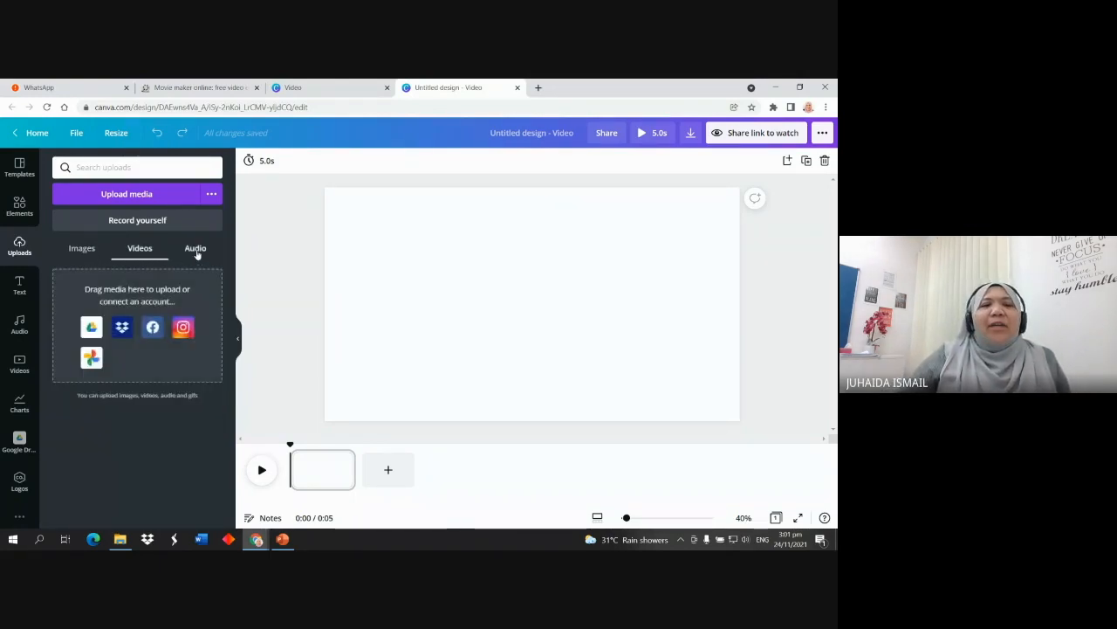
left_click(196, 251)
left_click(81, 250)
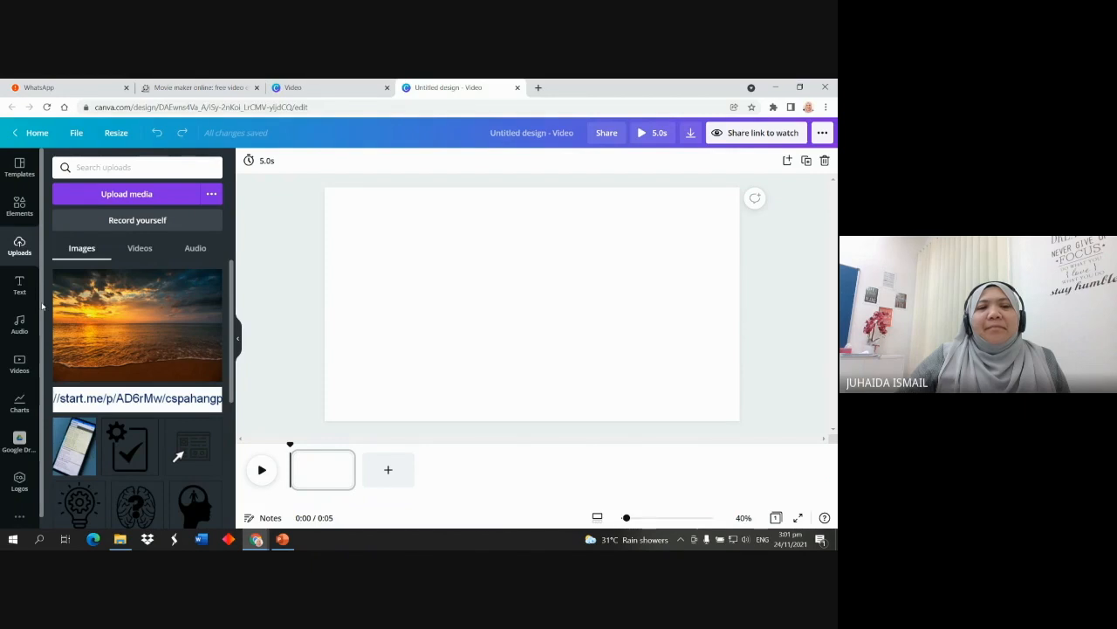
left_click_drag(42, 306, 47, 337)
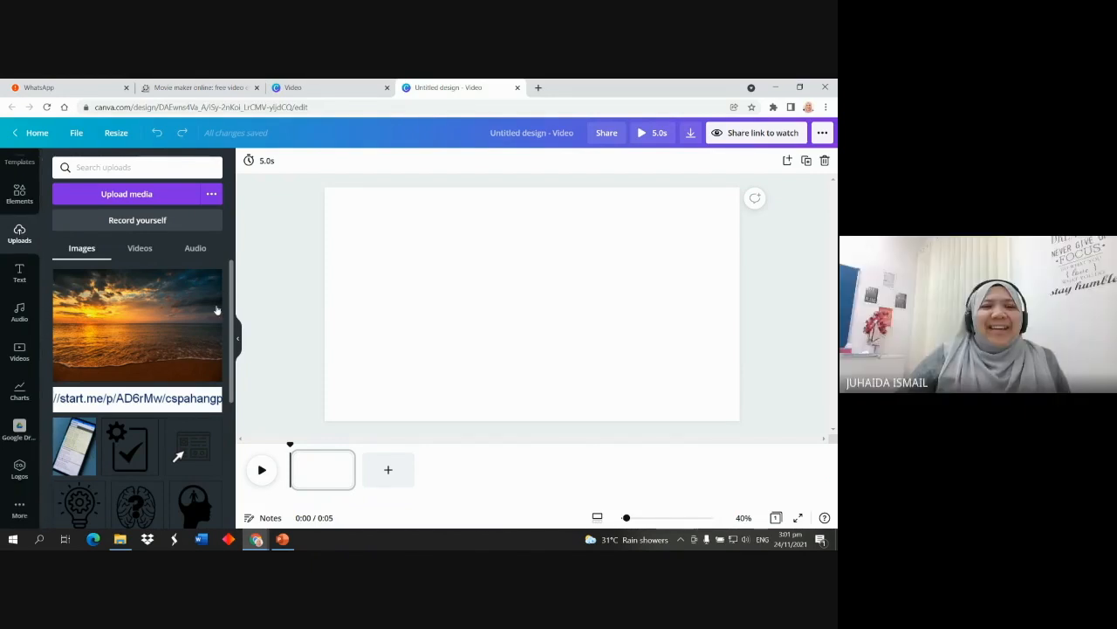
Return to the Happy audio tracks and browse further down the list
left_click(20, 313)
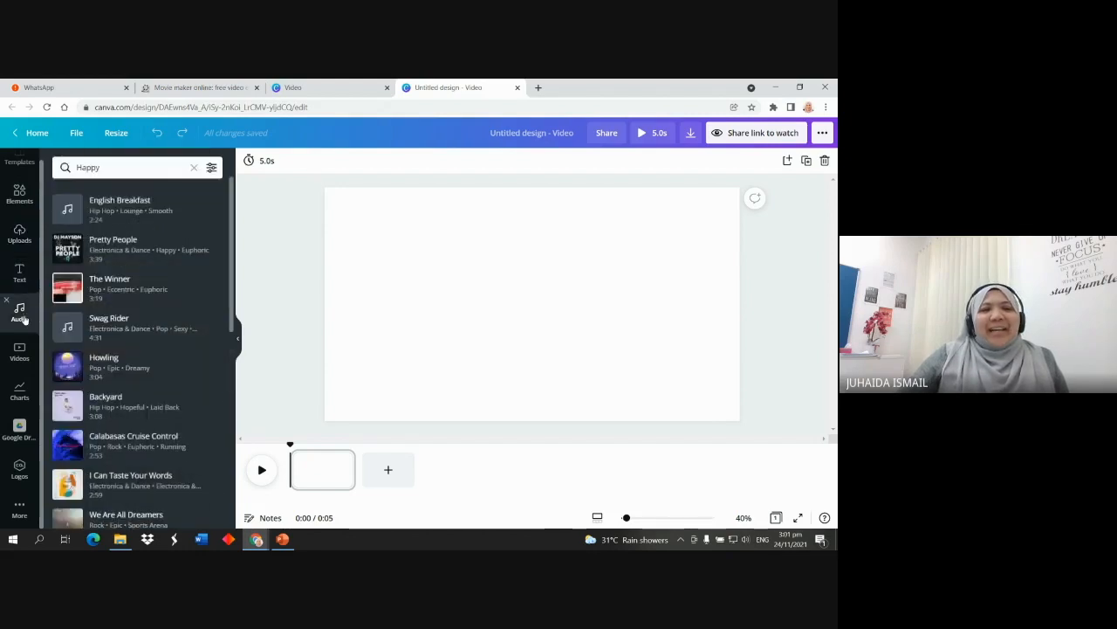
scroll(173, 270, "down", 5)
scroll(173, 264, "down", 1)
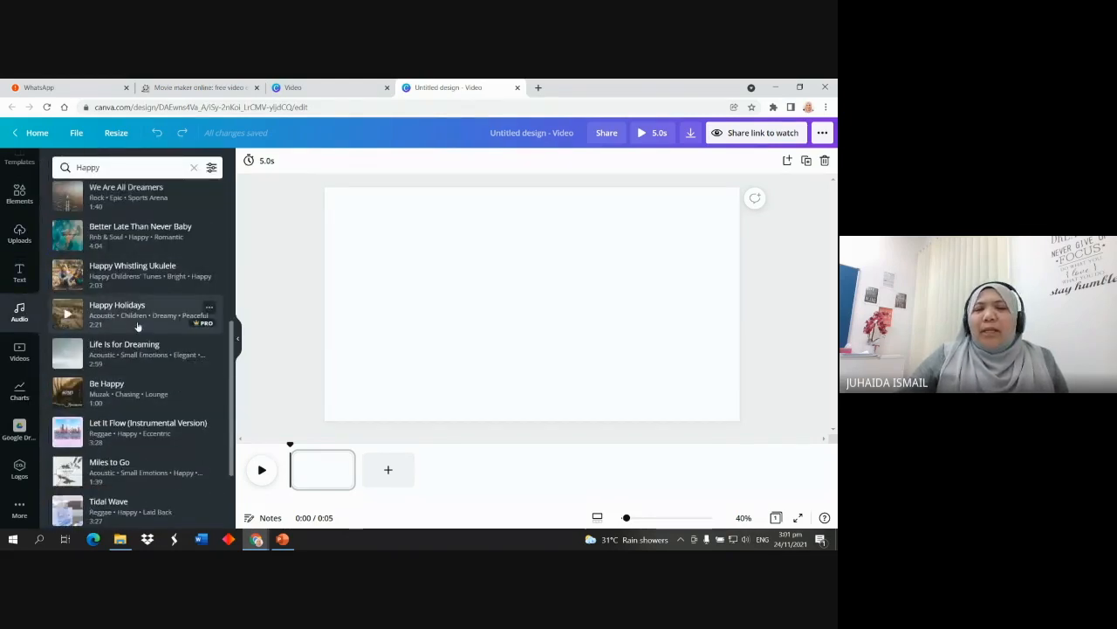
scroll(98, 353, "down", 3)
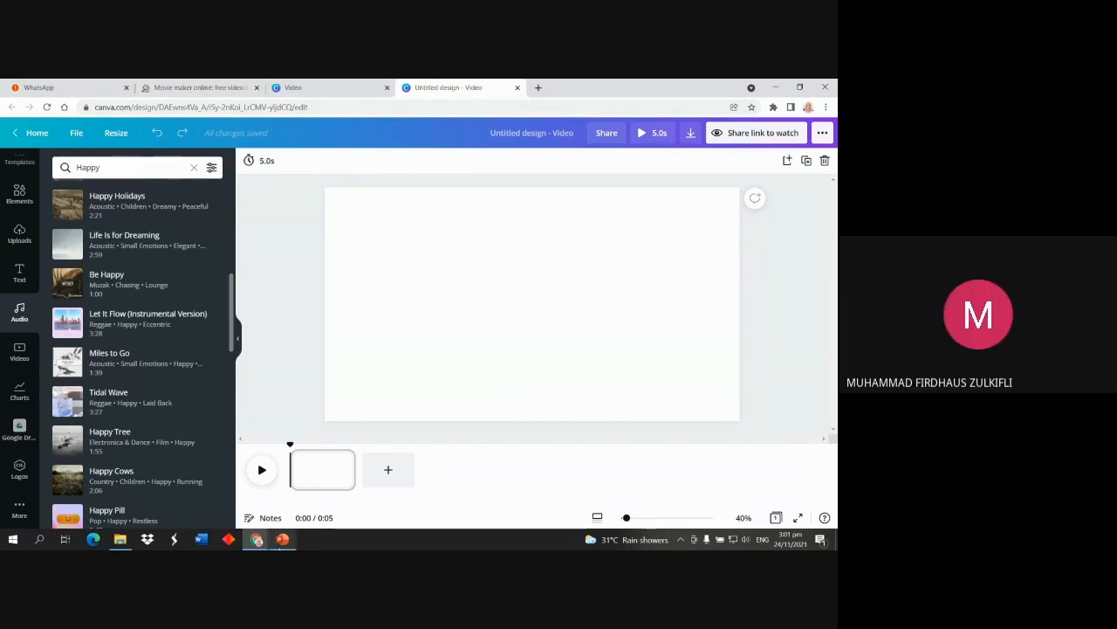
Switch to the Google Meet window to check on the call participants, returning to the Canva video design each time
mouse_move(256, 539)
left_click(235, 496)
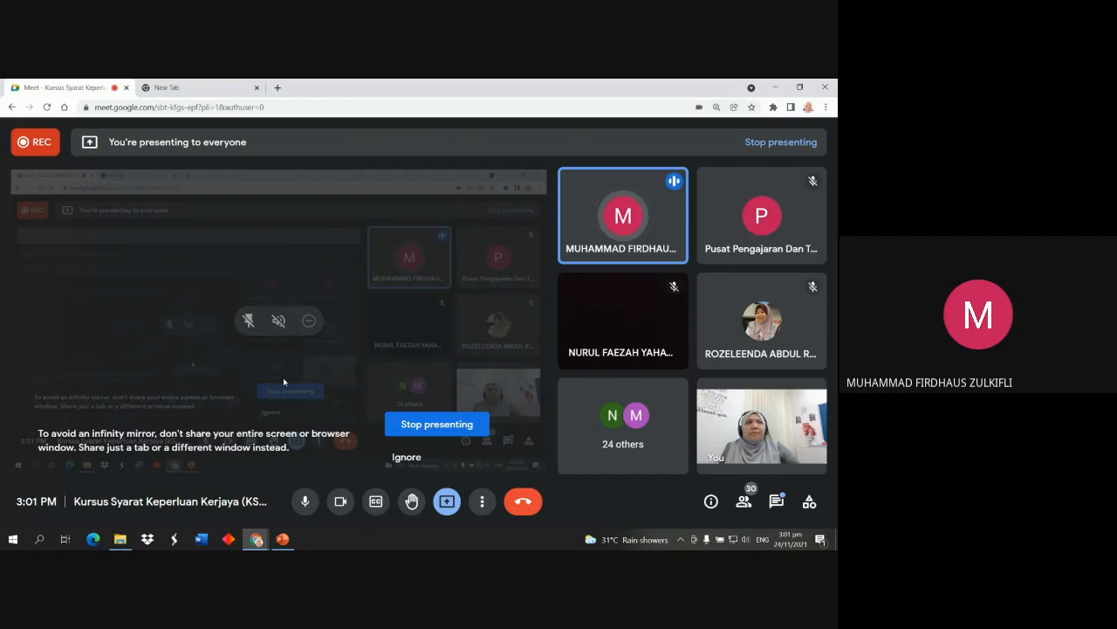
mouse_move(257, 539)
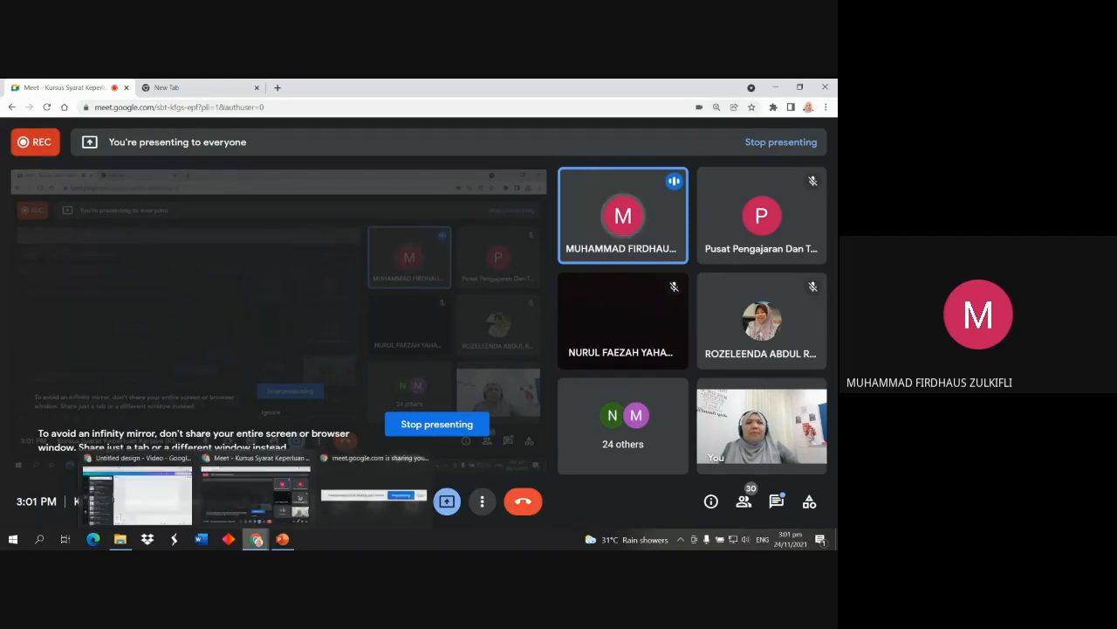
left_click(264, 542)
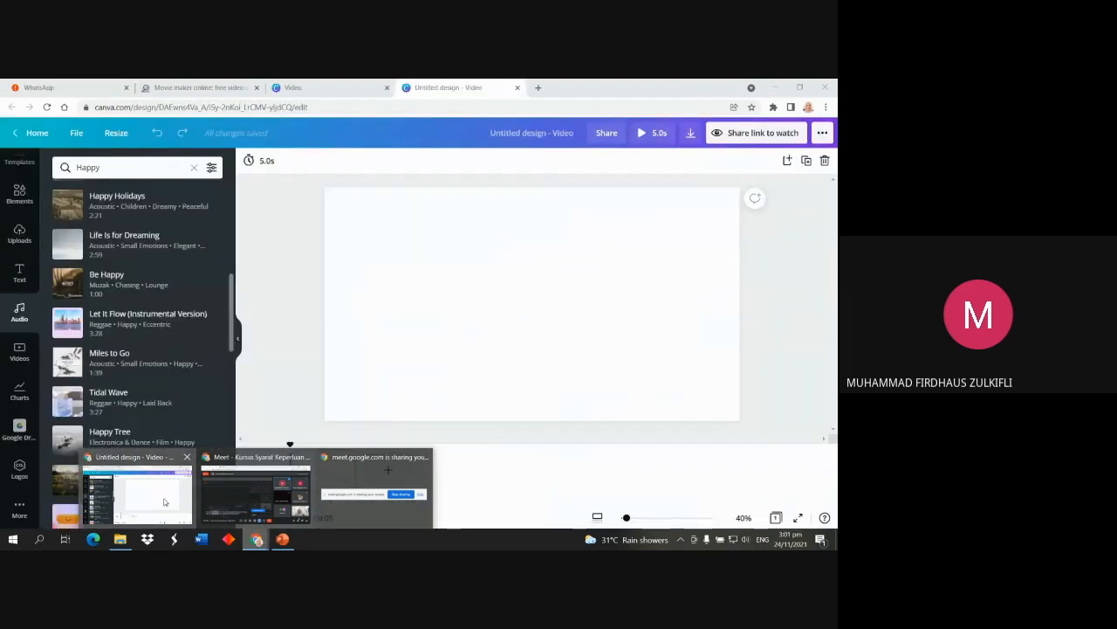
left_click(165, 502)
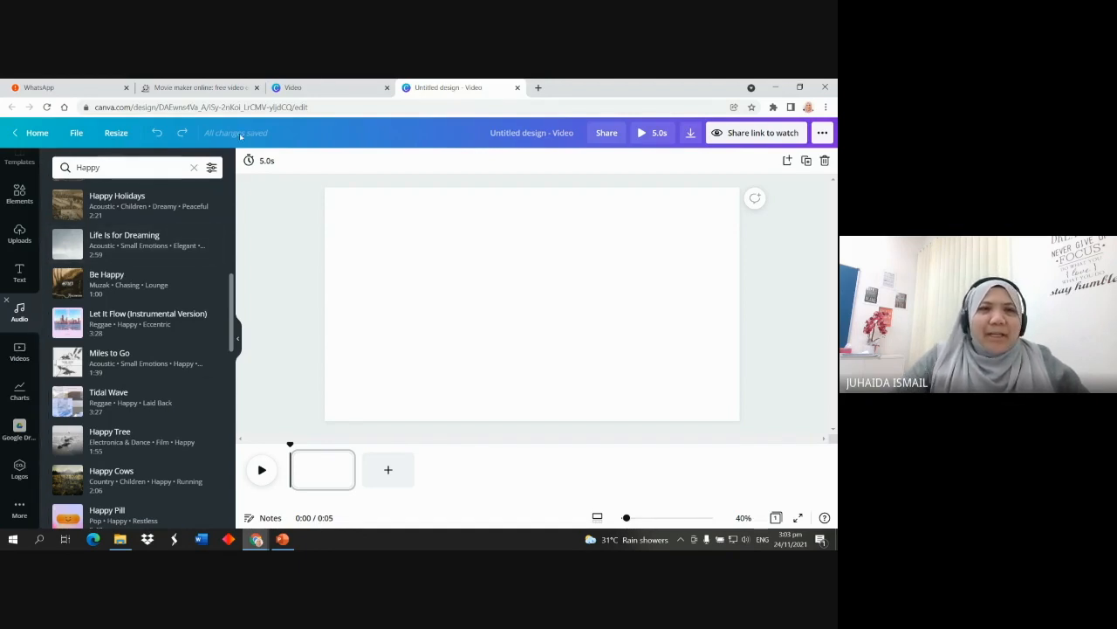
mouse_move(257, 539)
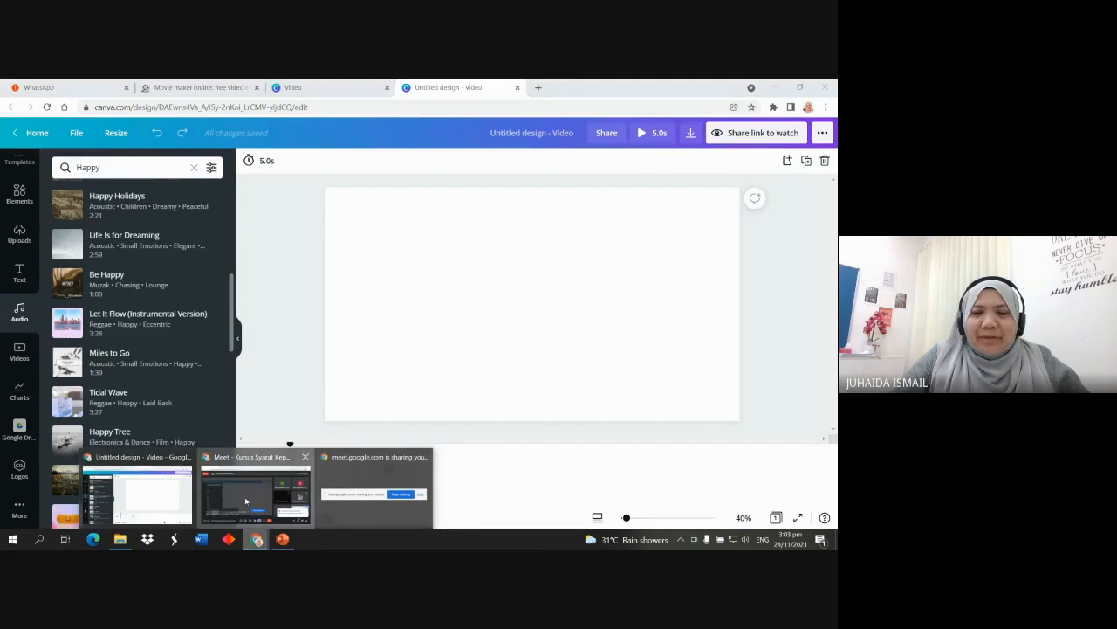
left_click(245, 500)
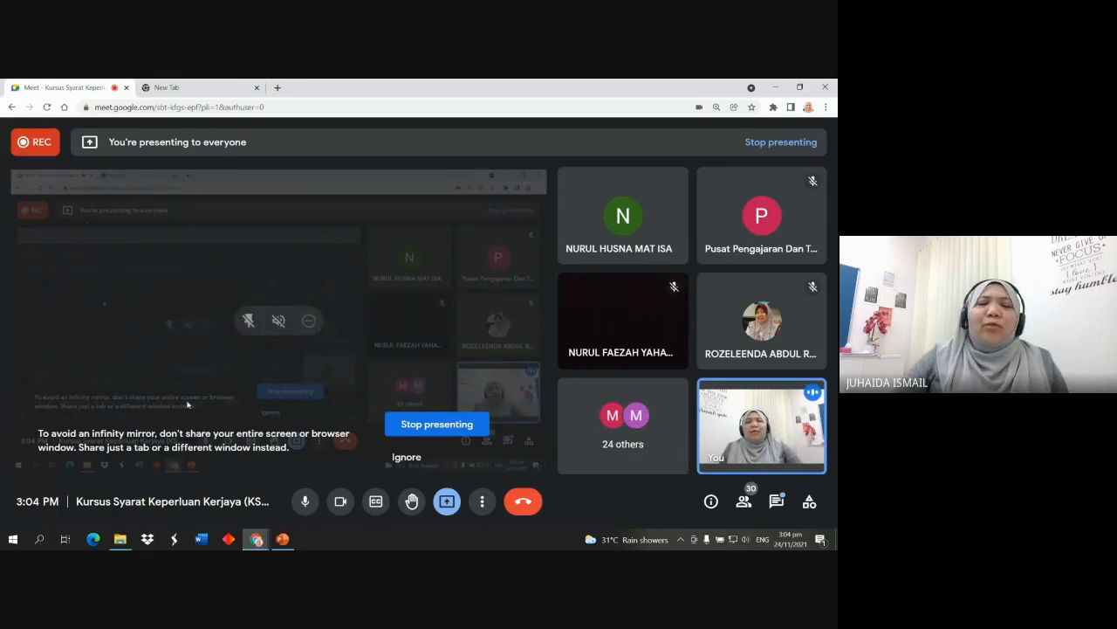
mouse_move(257, 540)
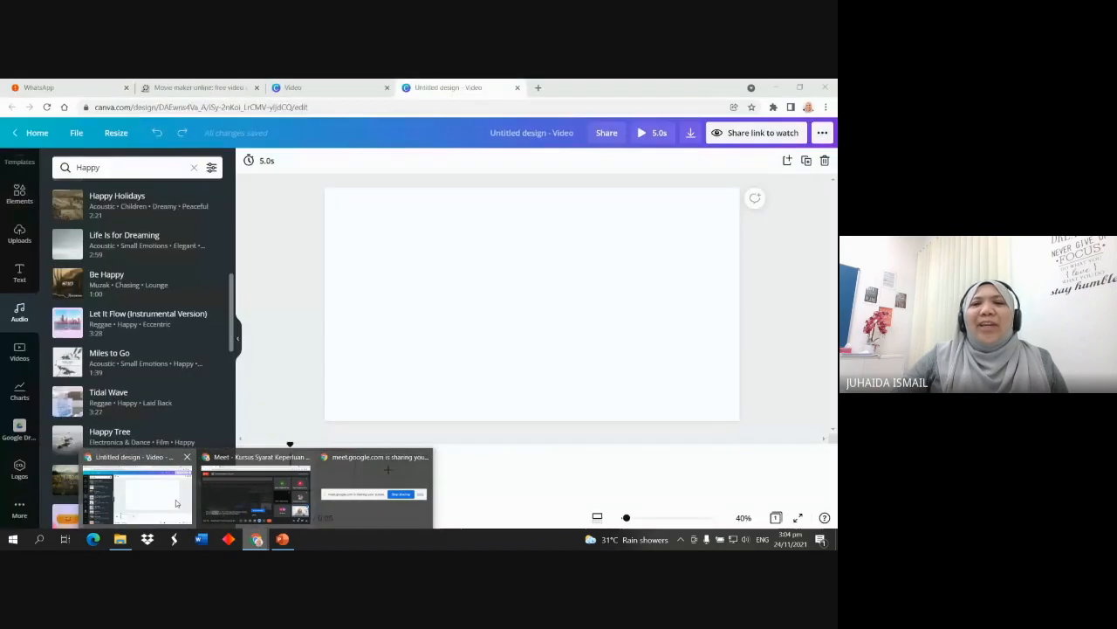
left_click(176, 500)
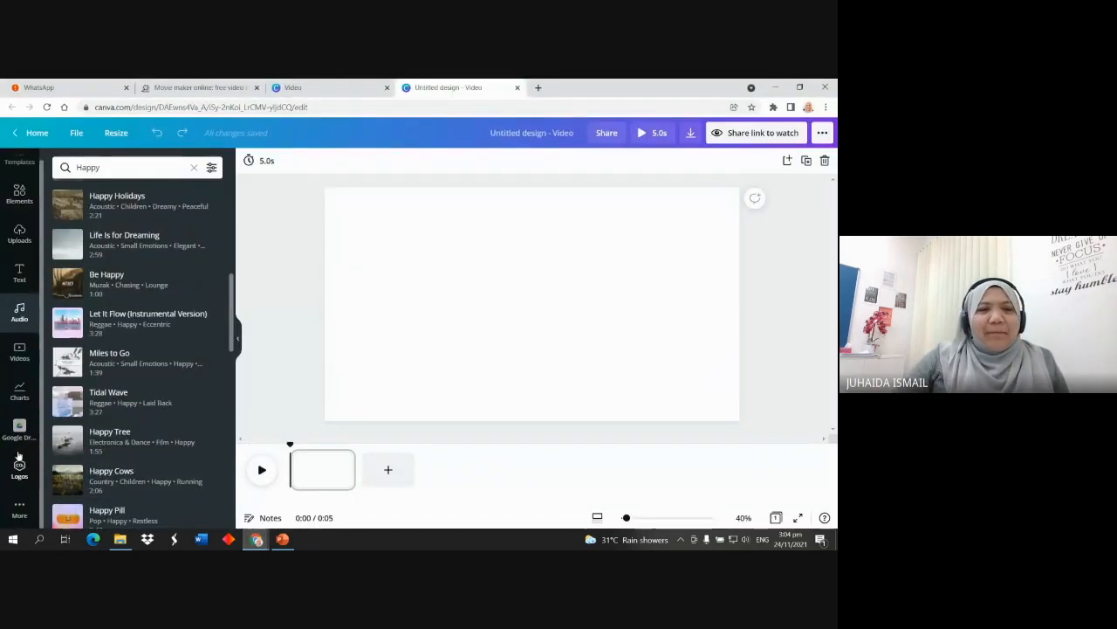
Browse the stock video categories from Aerial Shots to Timelapse, and return to the start of the collection
left_click(21, 355)
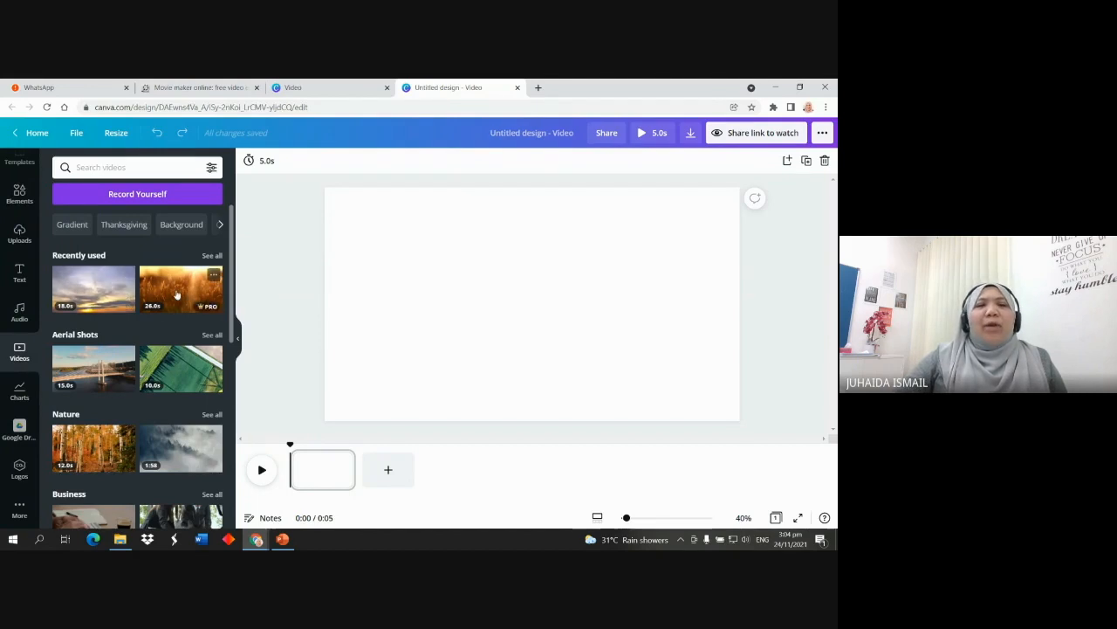
scroll(178, 292, "down", 5)
scroll(178, 294, "down", 5)
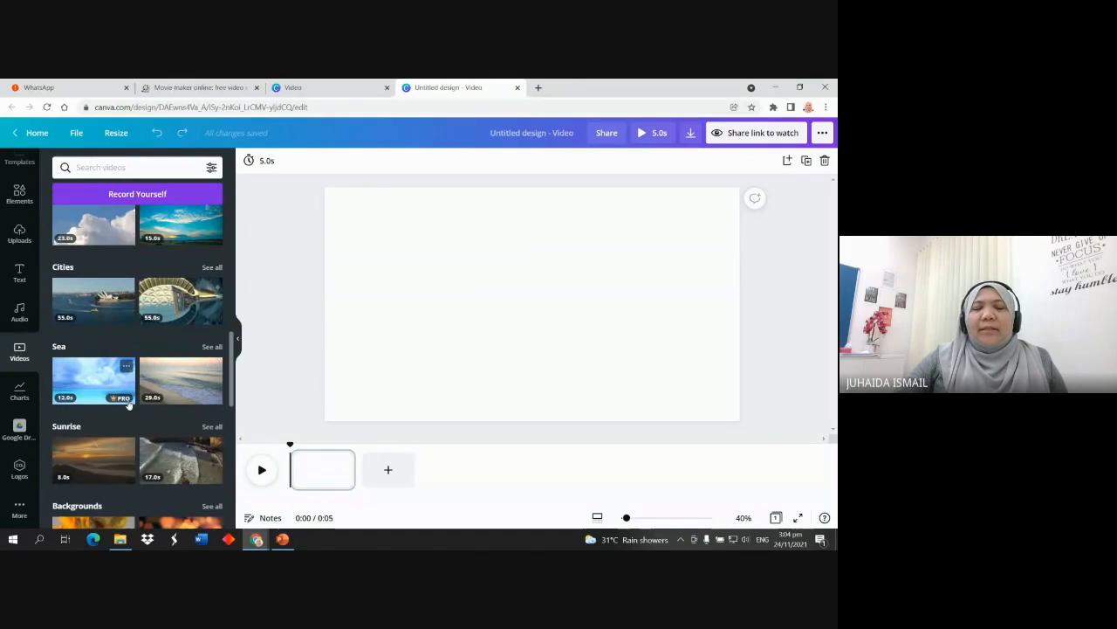
scroll(162, 464, "down", 5)
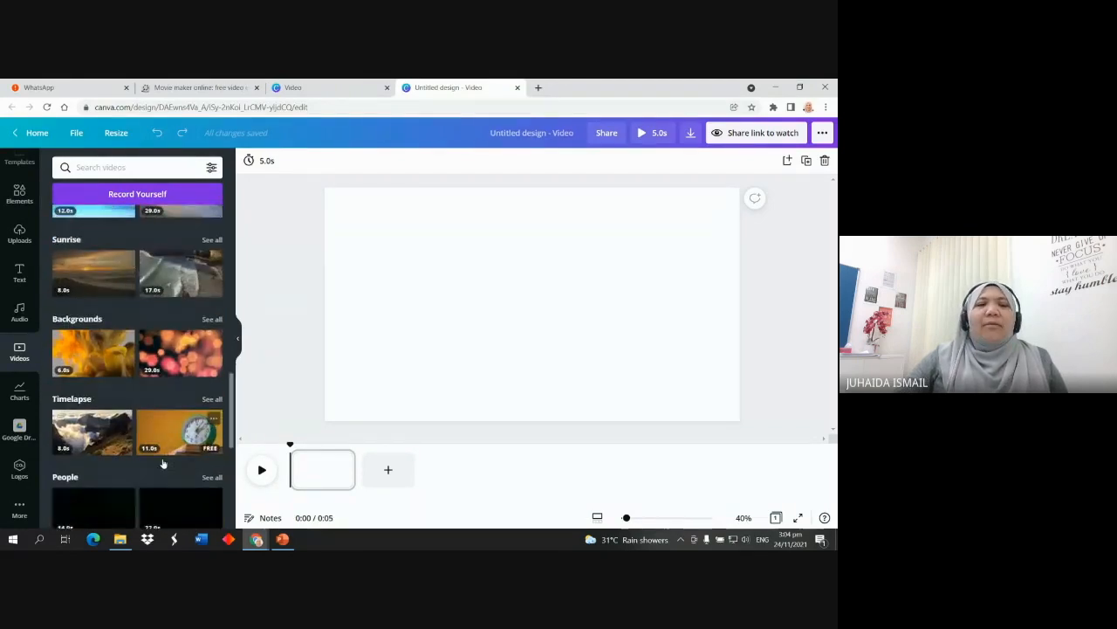
scroll(162, 464, "up", 10)
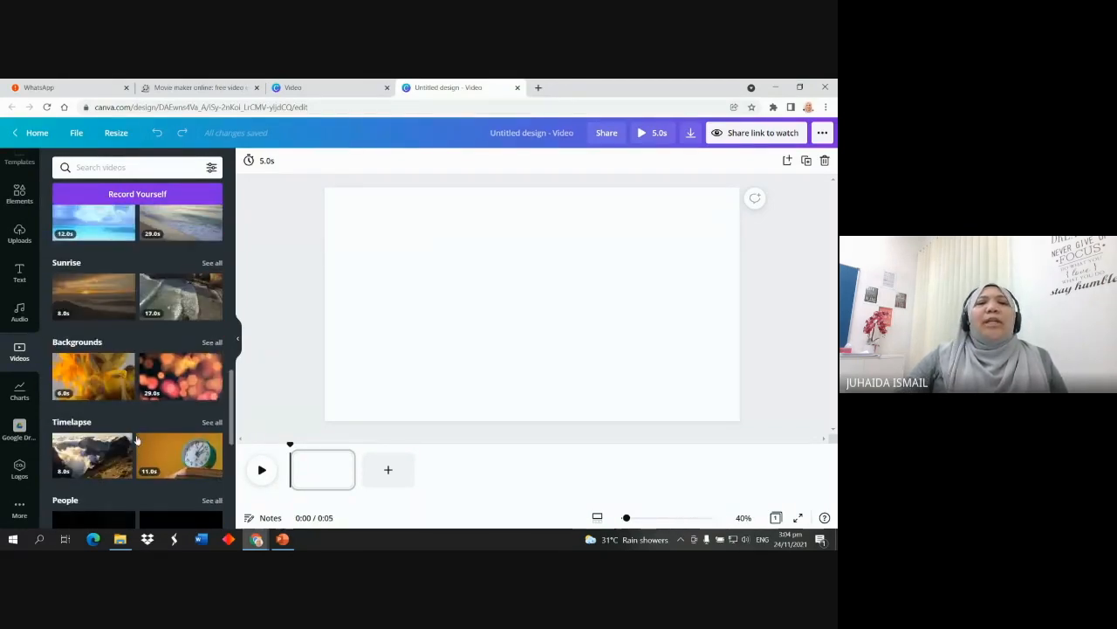
scroll(137, 435, "up", 3)
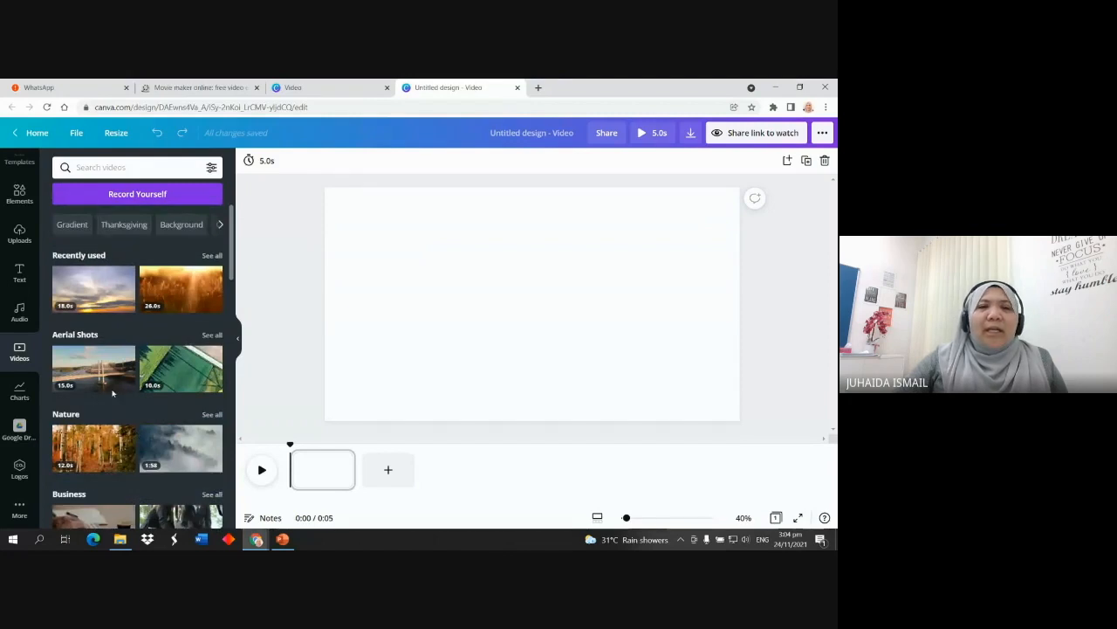
Open the self-recording studio, dismiss the camera and microphone permission request, and exit the studio
left_click(163, 195)
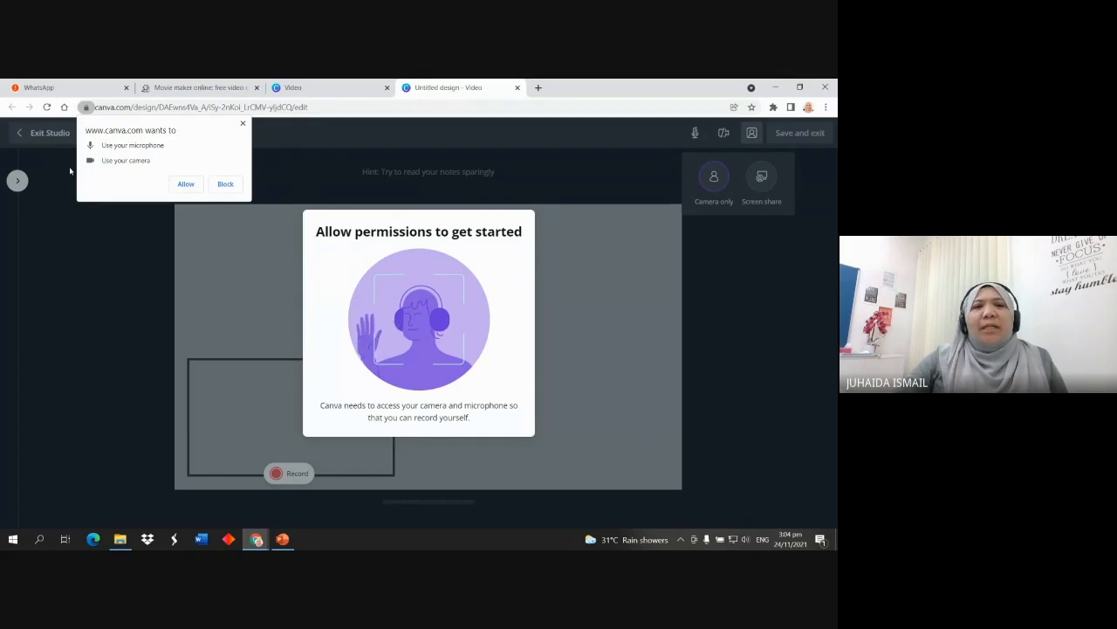
left_click(243, 124)
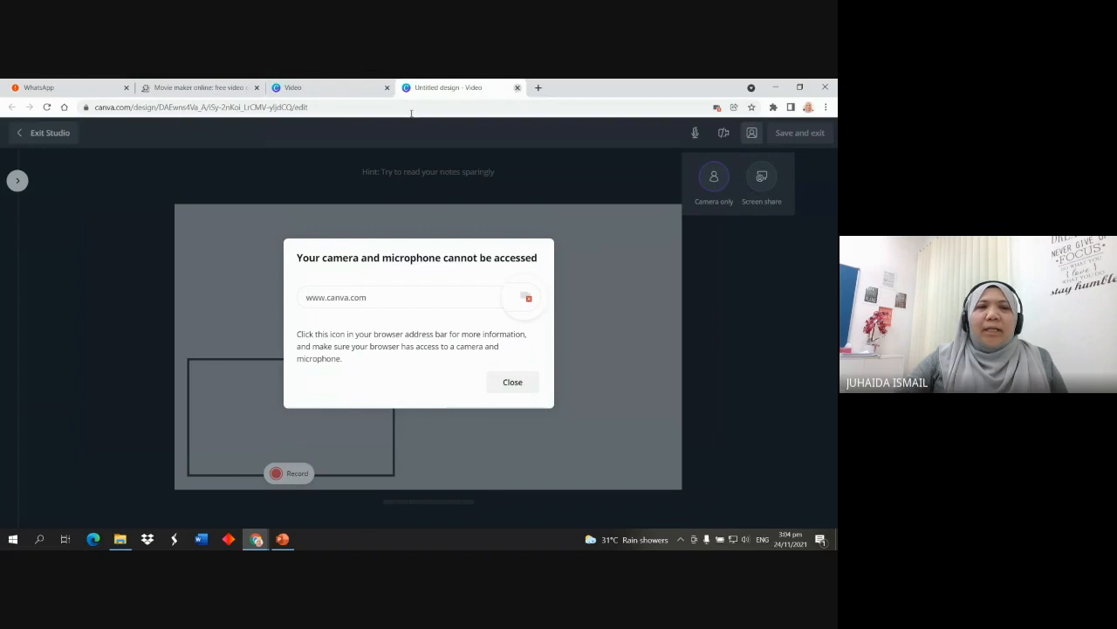
left_click(20, 135)
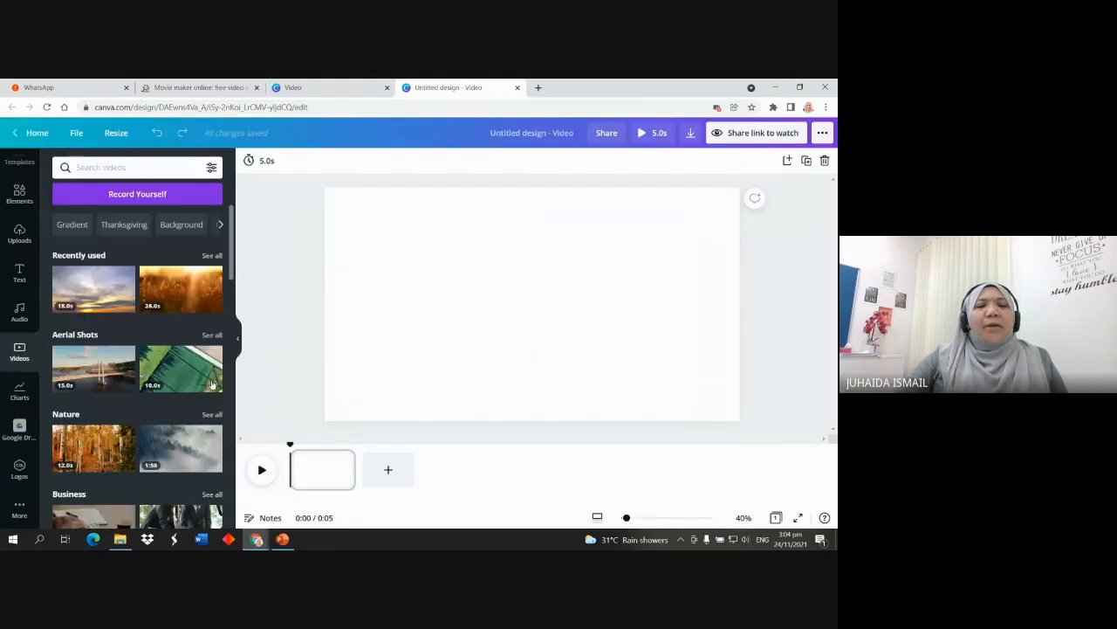
Look through the stock videos again down to the Cities, Sea and Sunrise categories, and return to the recently used clips
scroll(139, 365, "down", 3)
scroll(140, 365, "down", 5)
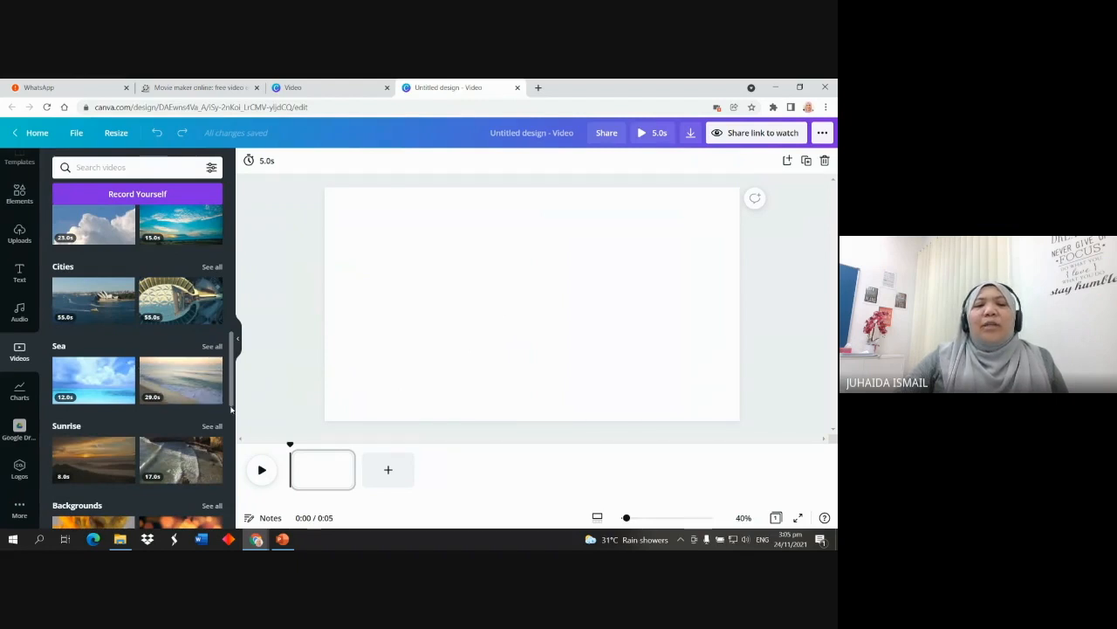
left_click_drag(231, 408, 250, 284)
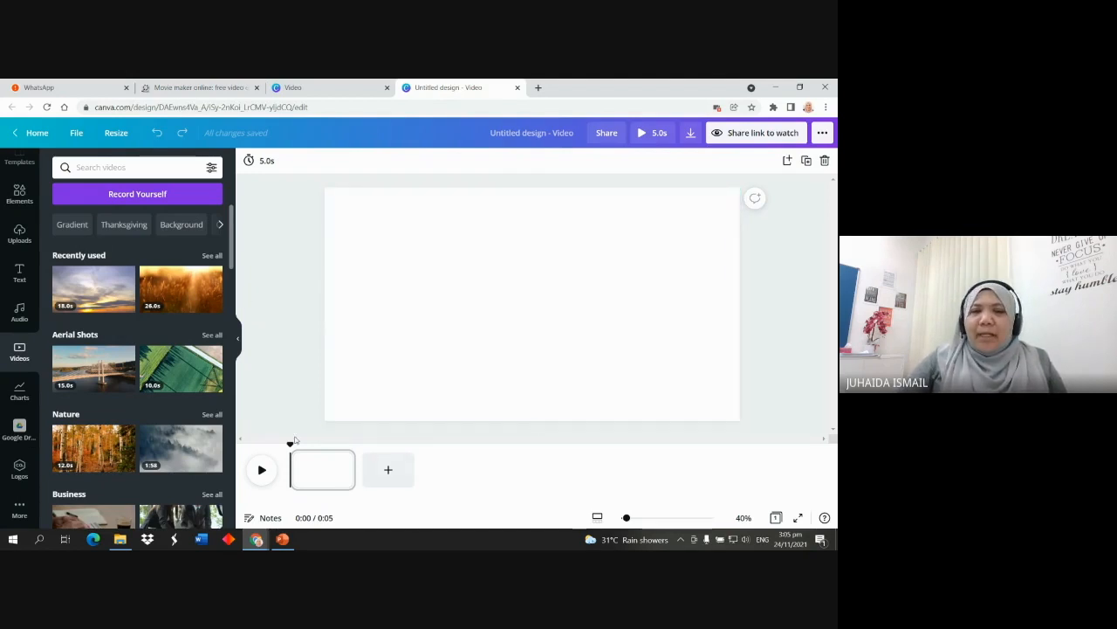
scroll(230, 256, "down", 1)
left_click_drag(231, 257, 249, 169)
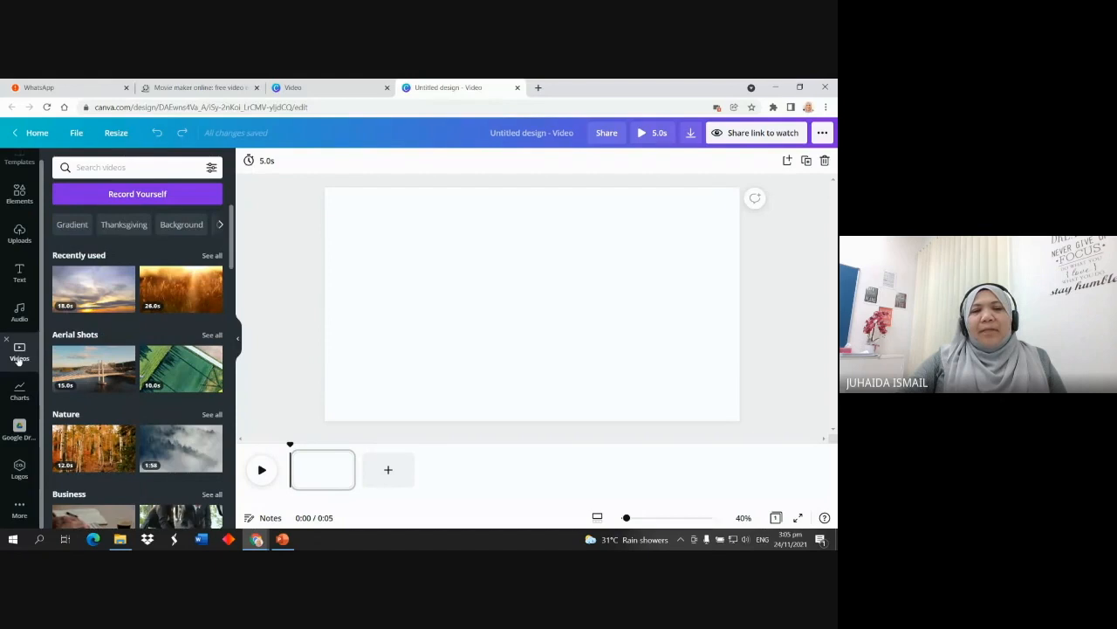
Look over the available chart types, from progress rings and bar charts to pie and donut charts
left_click(20, 394)
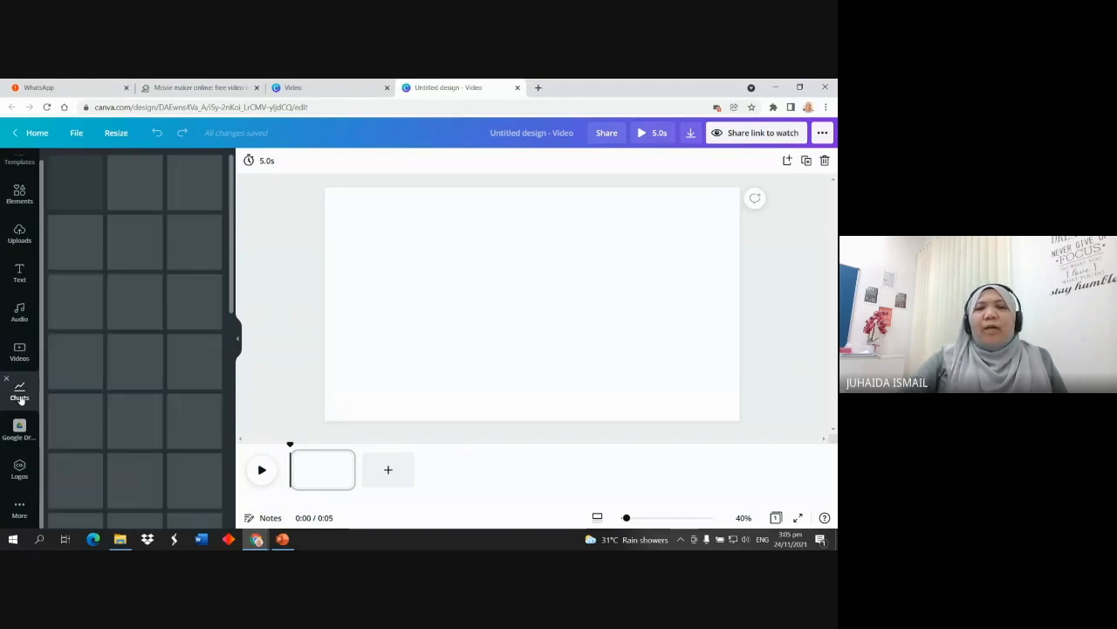
scroll(98, 360, "down", 1)
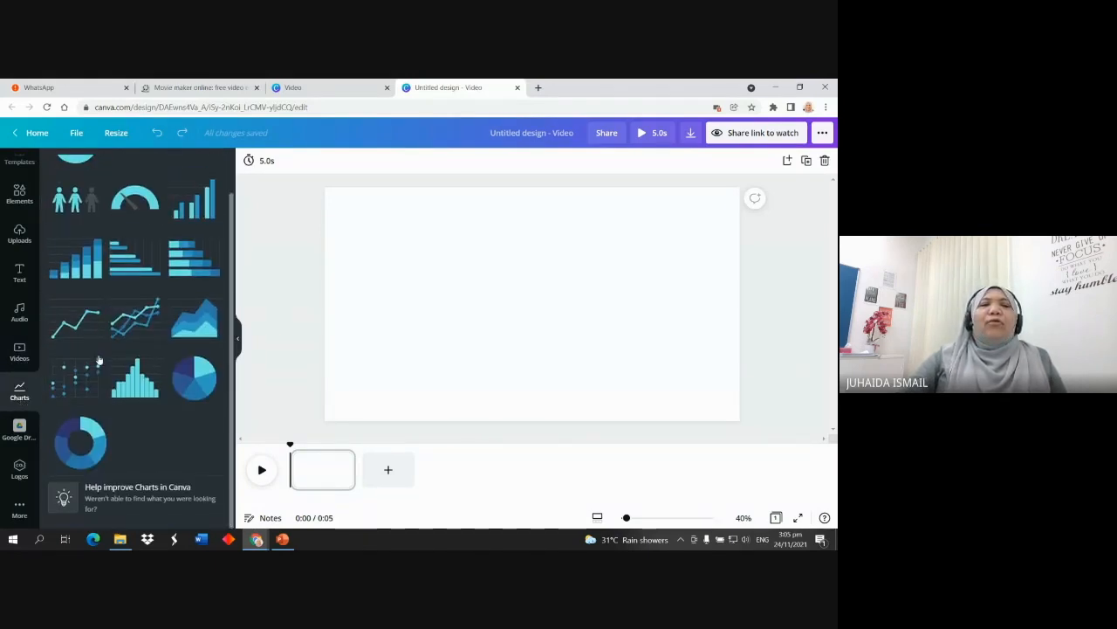
scroll(99, 360, "up", 1)
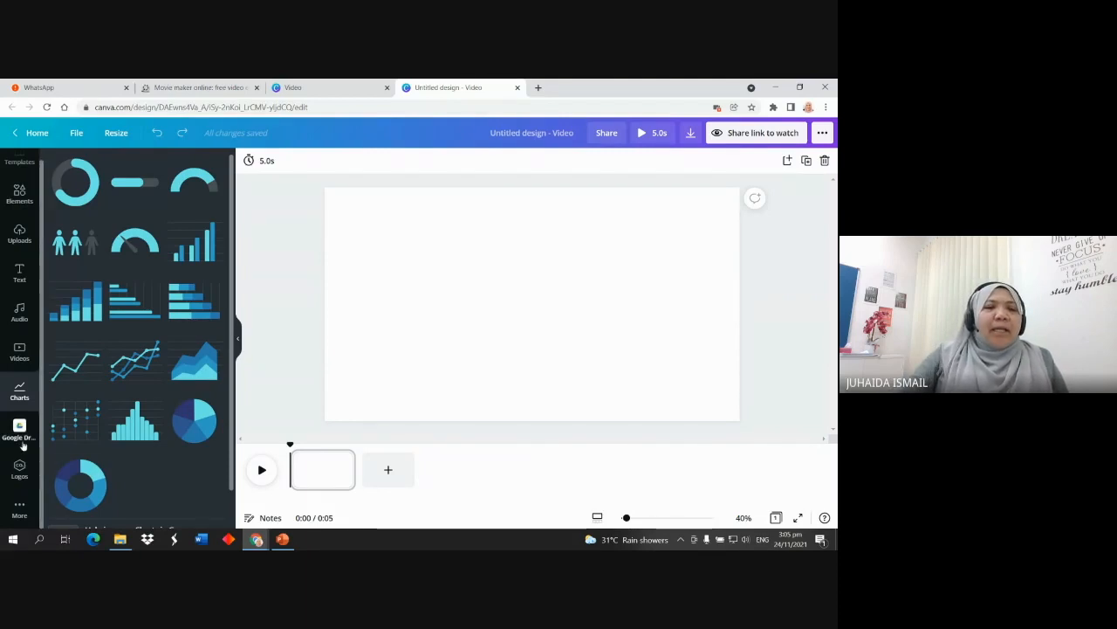
View the brand kit logos and inspect the Miscellaneous folder for a logo to upload, cancelling without choosing a file
left_click(19, 469)
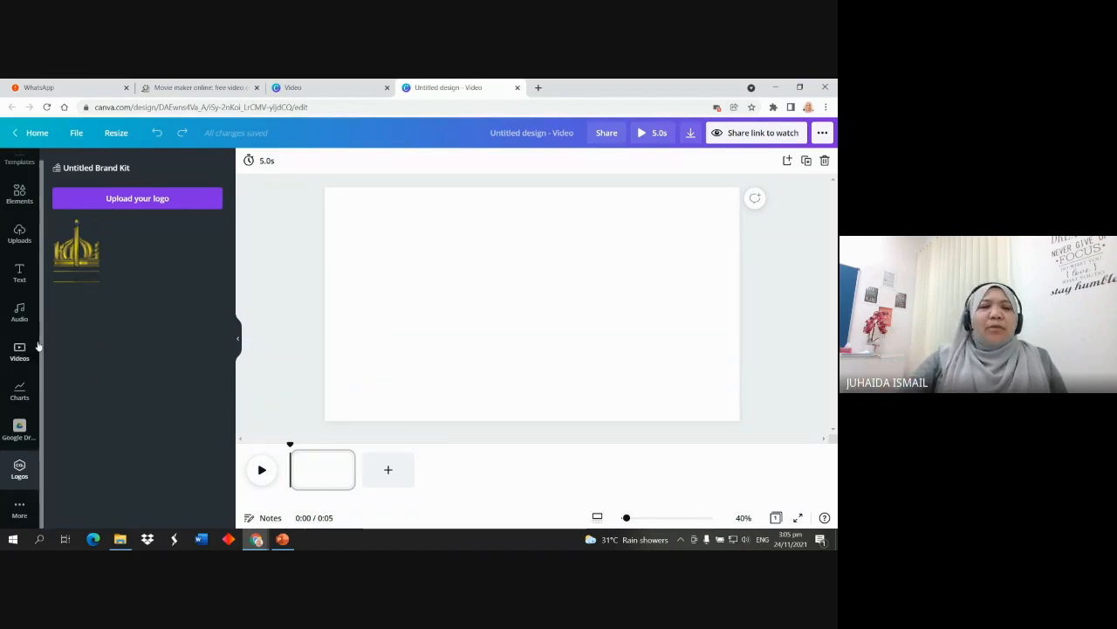
left_click(135, 199)
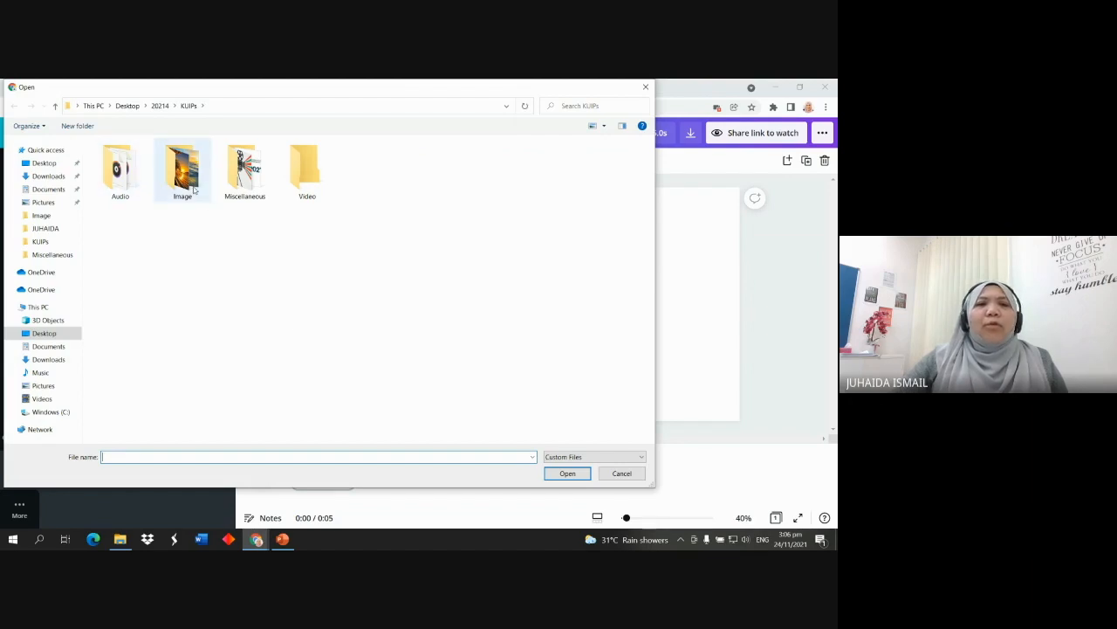
double_click(249, 174)
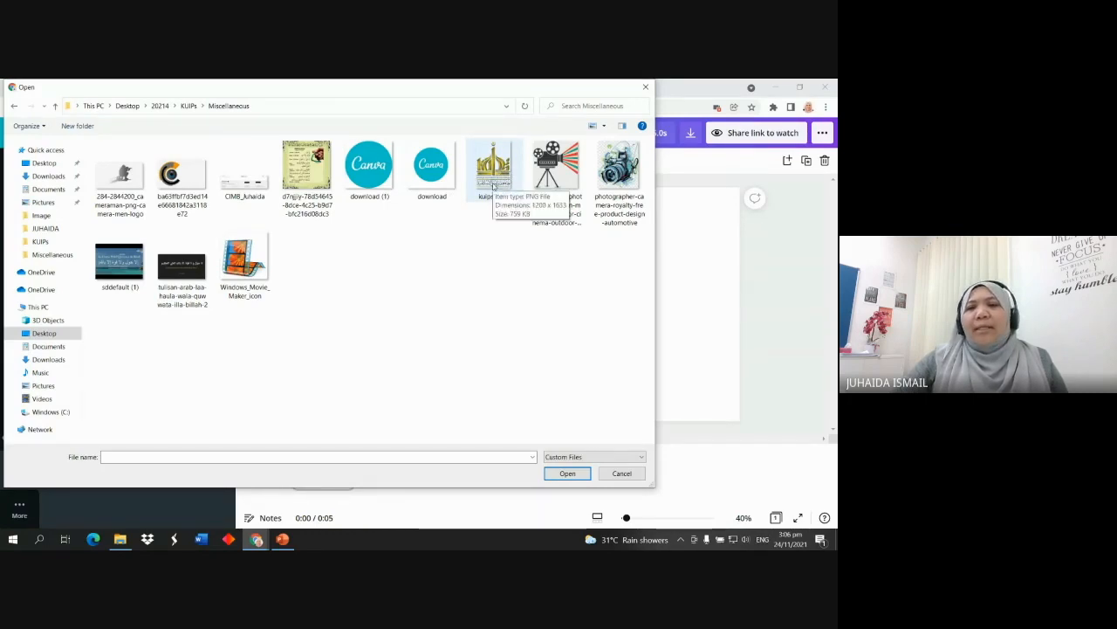
left_click(621, 474)
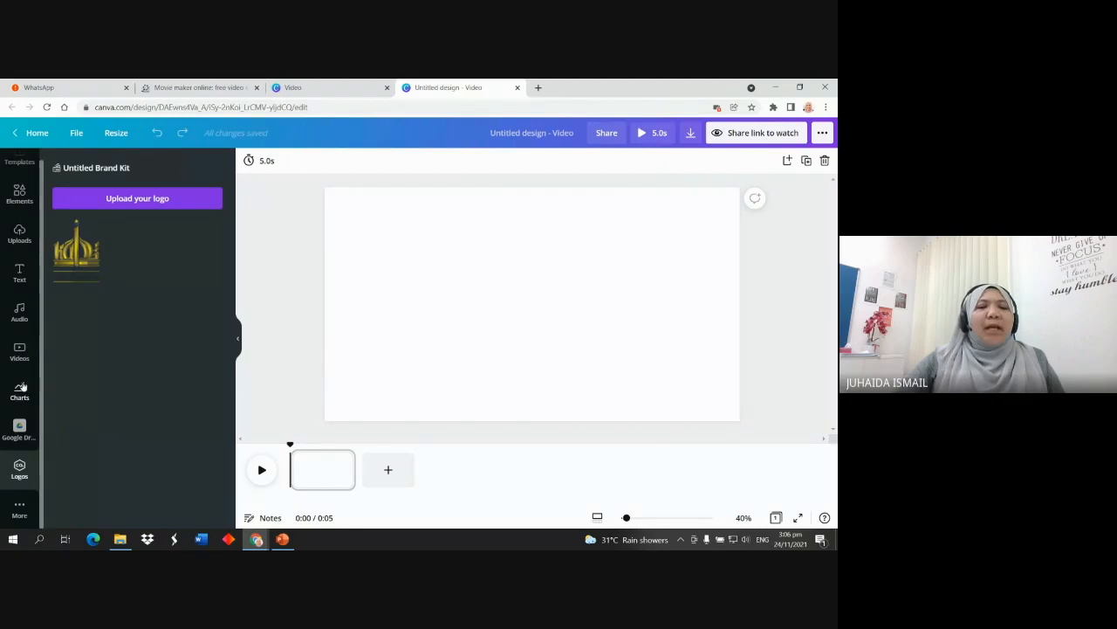
Browse the stock video categories from Aerial Shots down to Sunrise and open the full Nature collection
scroll(21, 380, "up", 1)
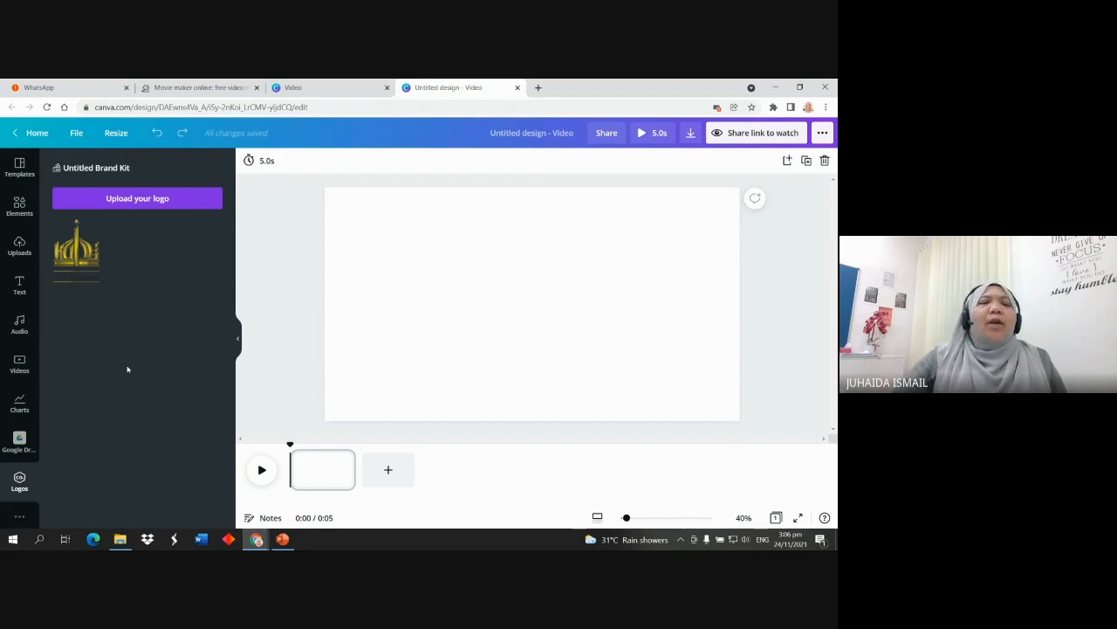
left_click(15, 369)
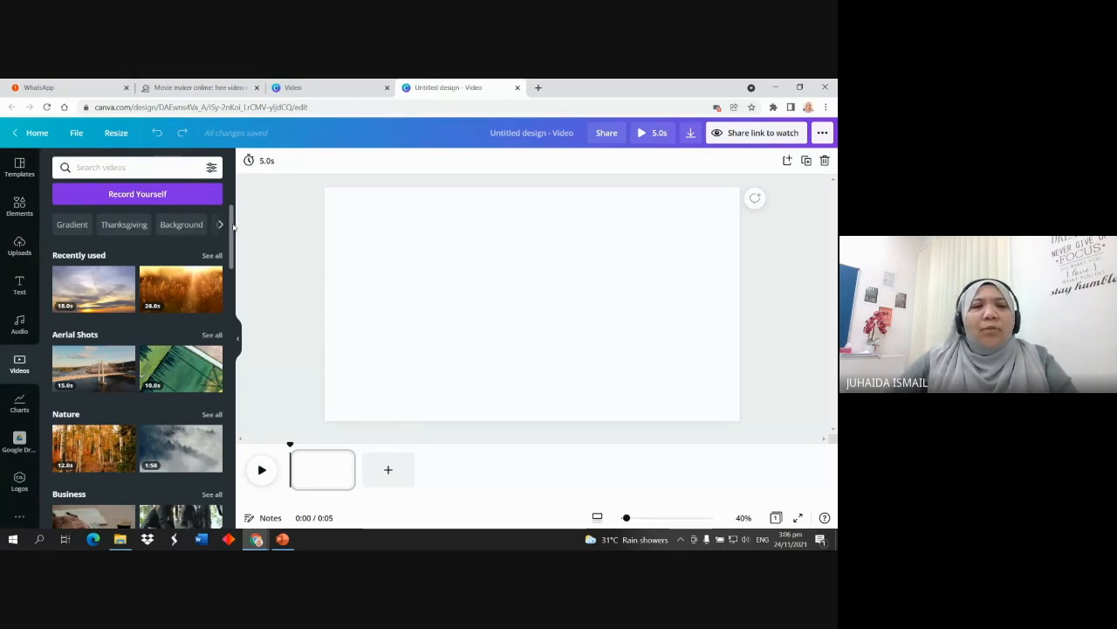
scroll(233, 227, "down", 1)
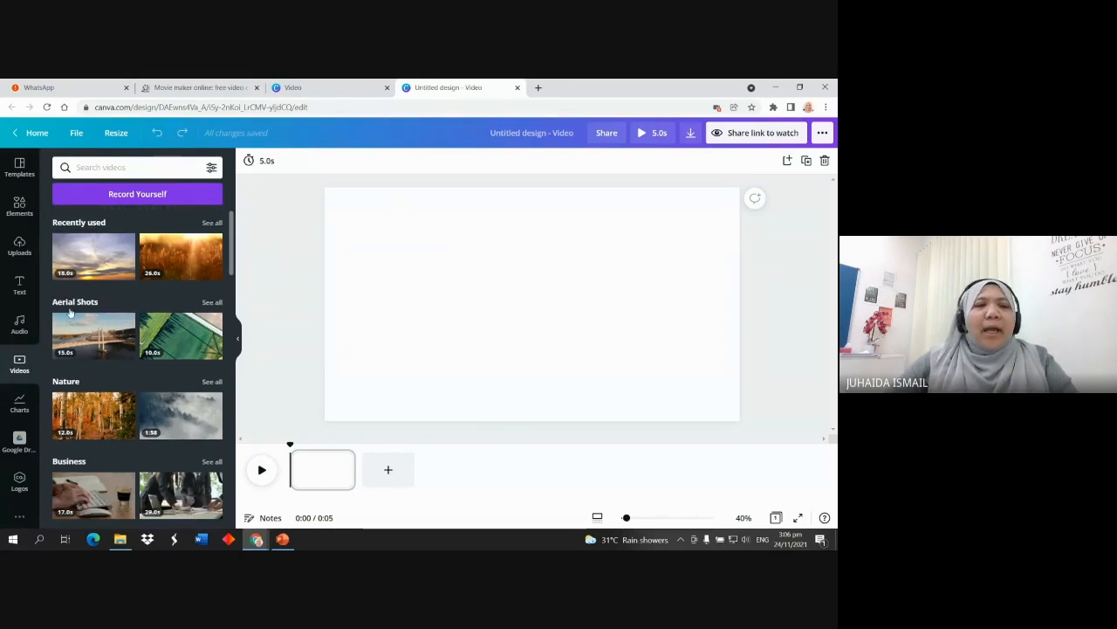
scroll(97, 306, "down", 2)
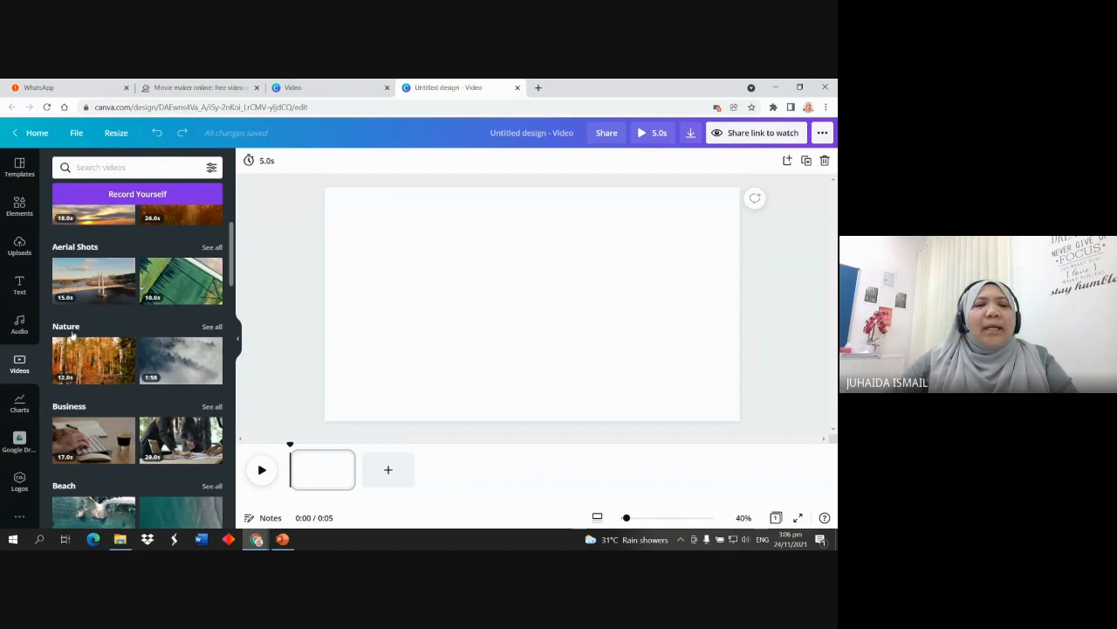
scroll(72, 334, "down", 5)
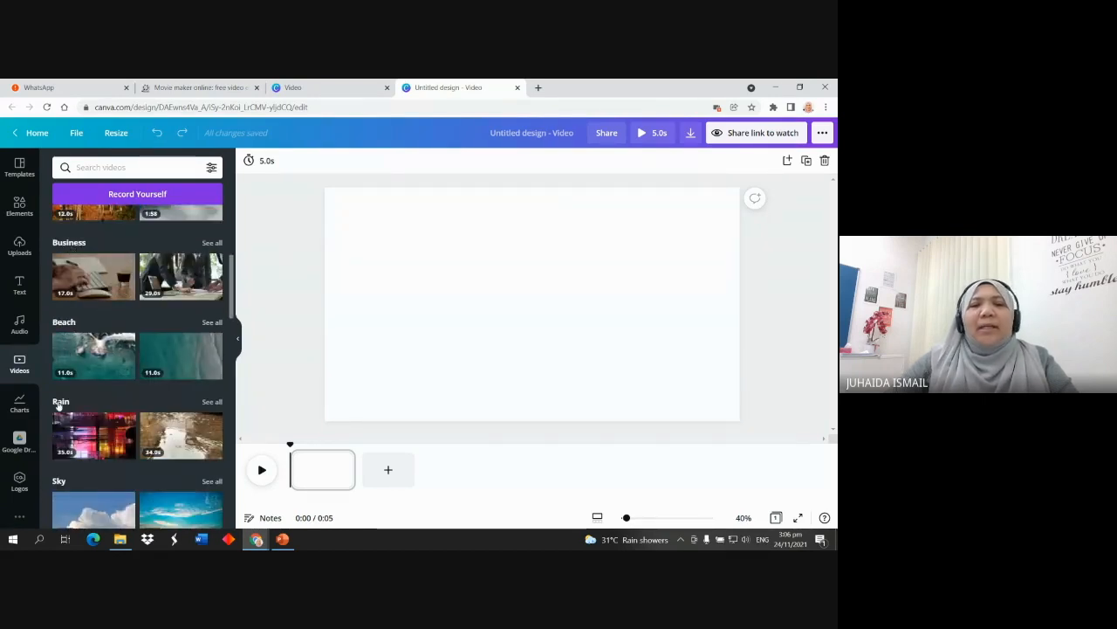
scroll(58, 405, "down", 6)
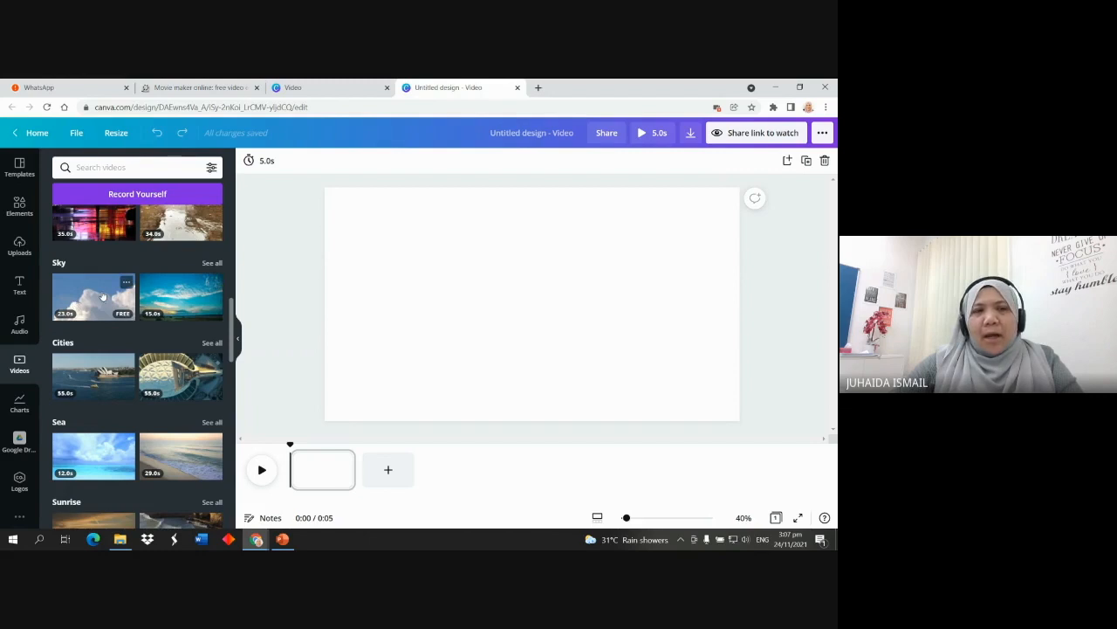
scroll(103, 297, "up", 7)
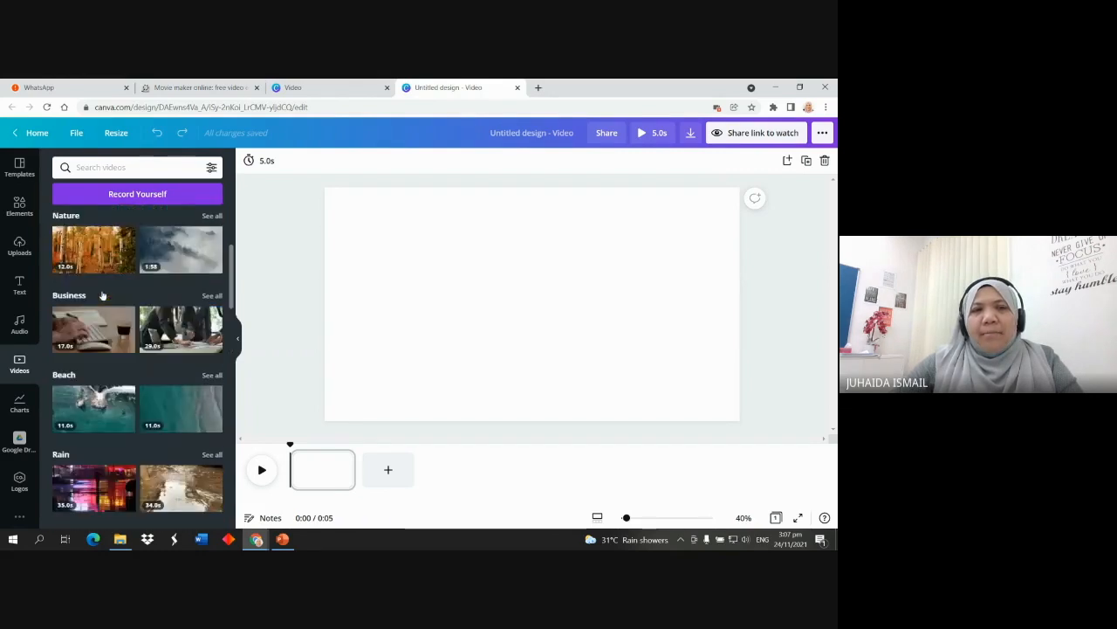
left_click(68, 217)
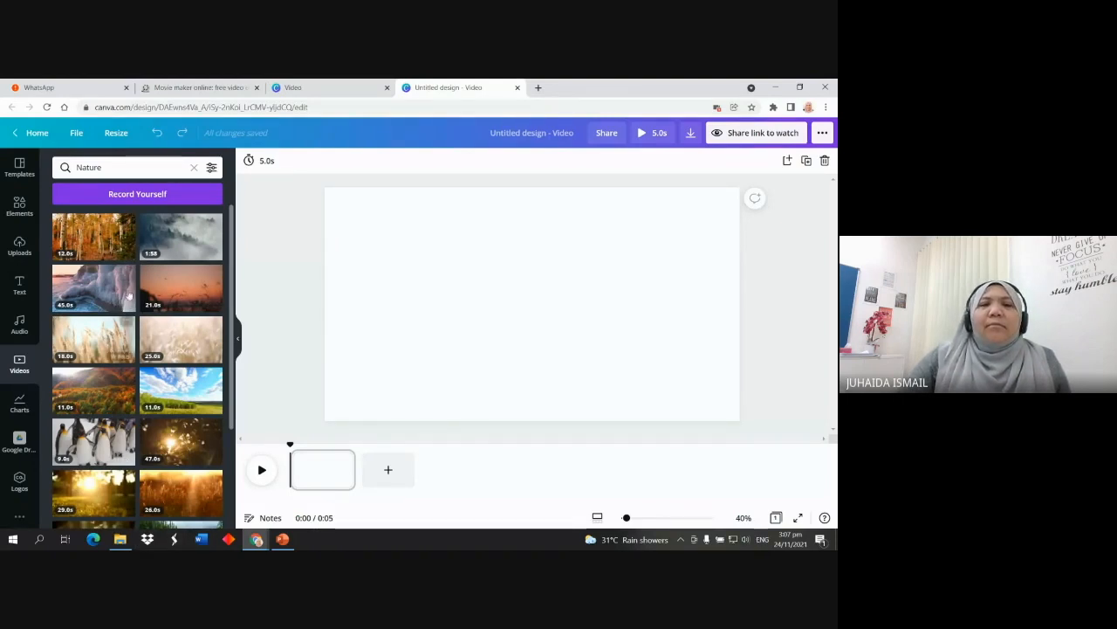
Add the 1:58 misty forest clip from the Nature videos and enlarge it to fill the whole page
left_click(181, 234)
left_click_drag(566, 310, 506, 290)
left_click_drag(654, 373, 730, 442)
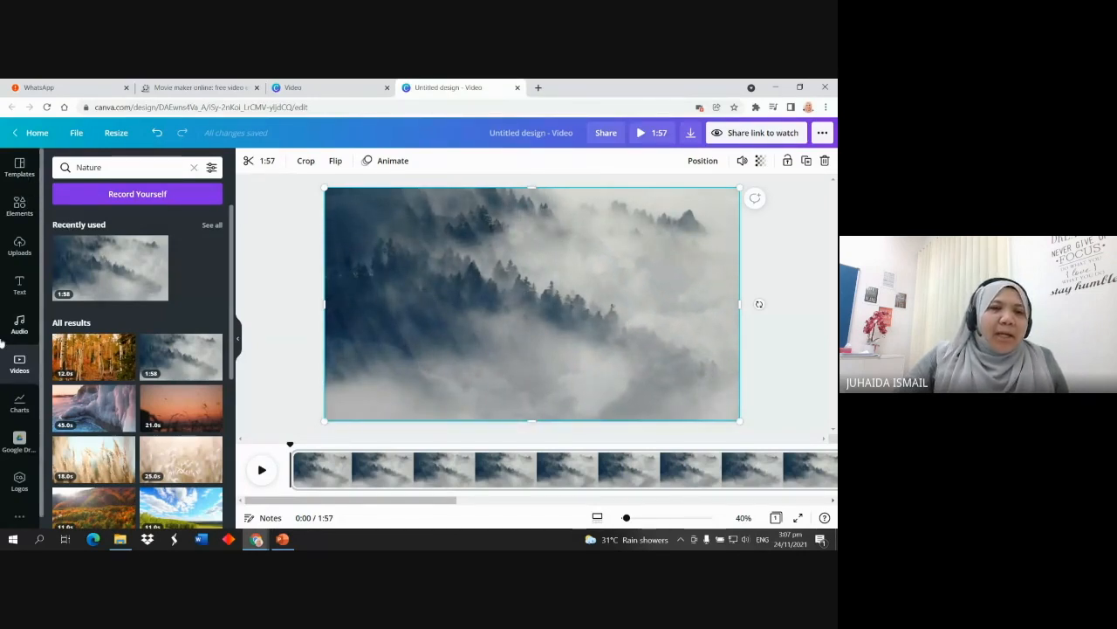
Add the recently used "Cheers to the new year" text combination over the forest video
left_click(18, 286)
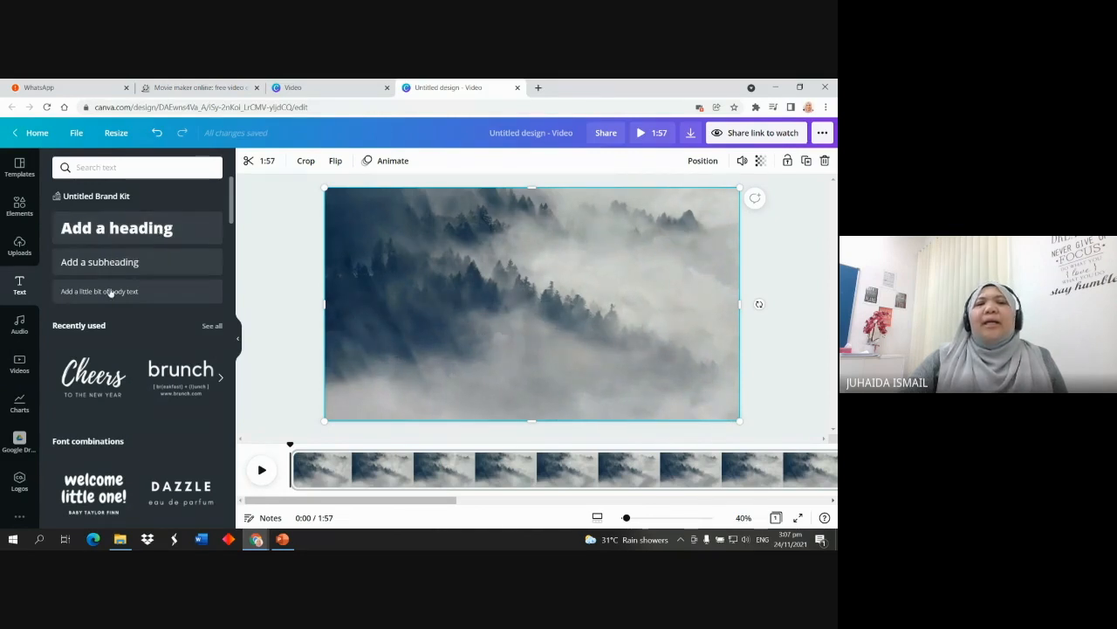
scroll(124, 297, "down", 1)
scroll(125, 297, "down", 2)
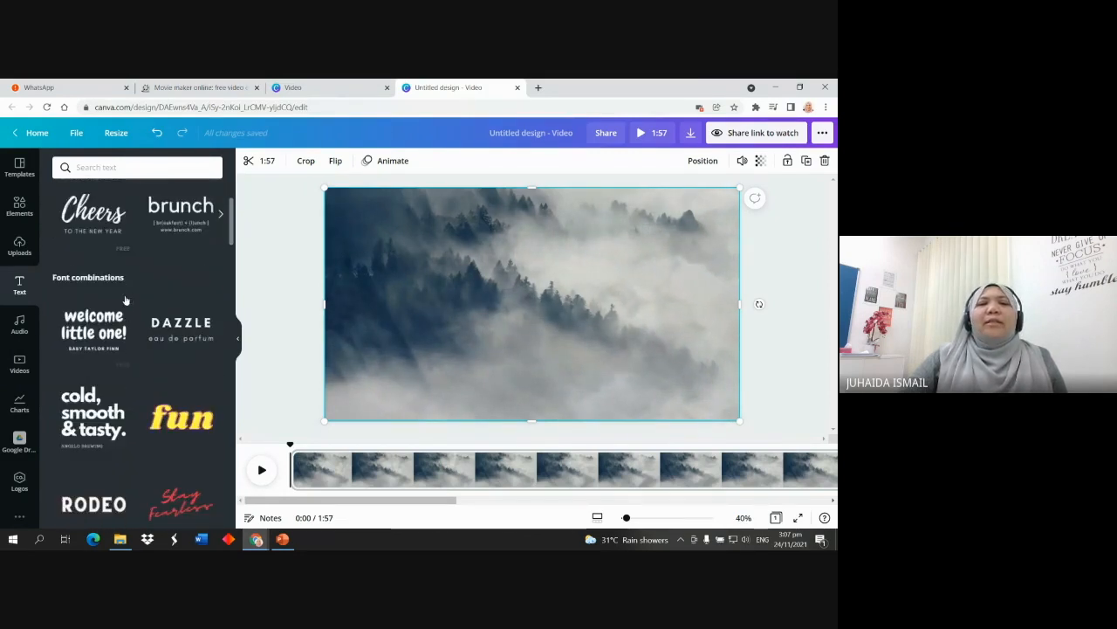
left_click(90, 222)
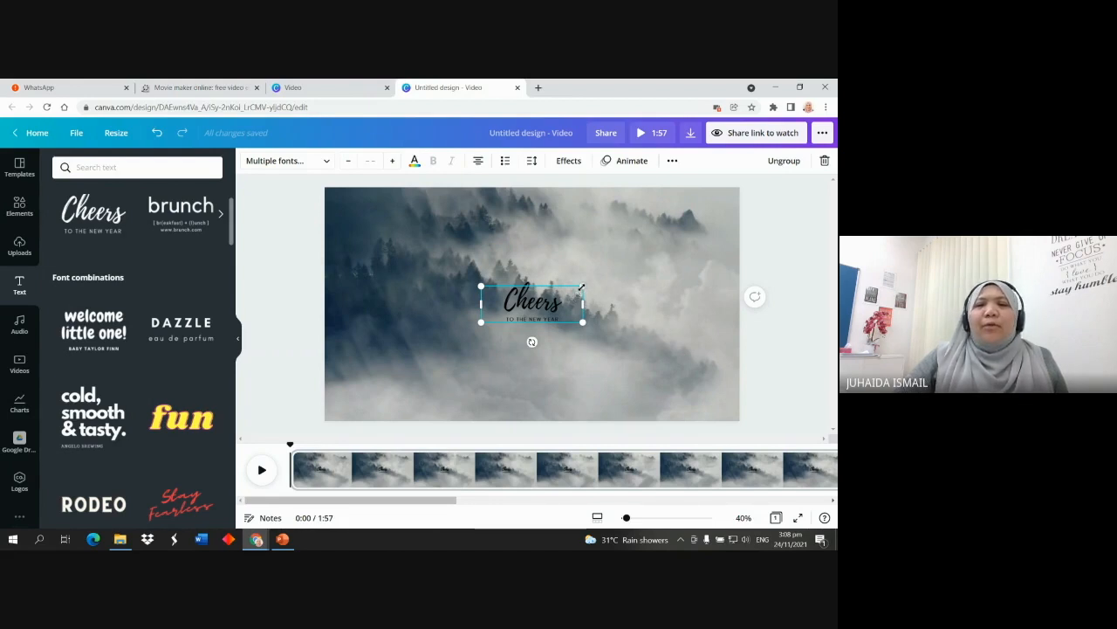
Enlarge the Cheers text group until its heading reaches about size 255, and place it near the page's centre
mouse_move(582, 286)
left_mouse_down()
mouse_move(684, 223)
mouse_move(538, 306)
mouse_move(565, 301)
left_mouse_up()
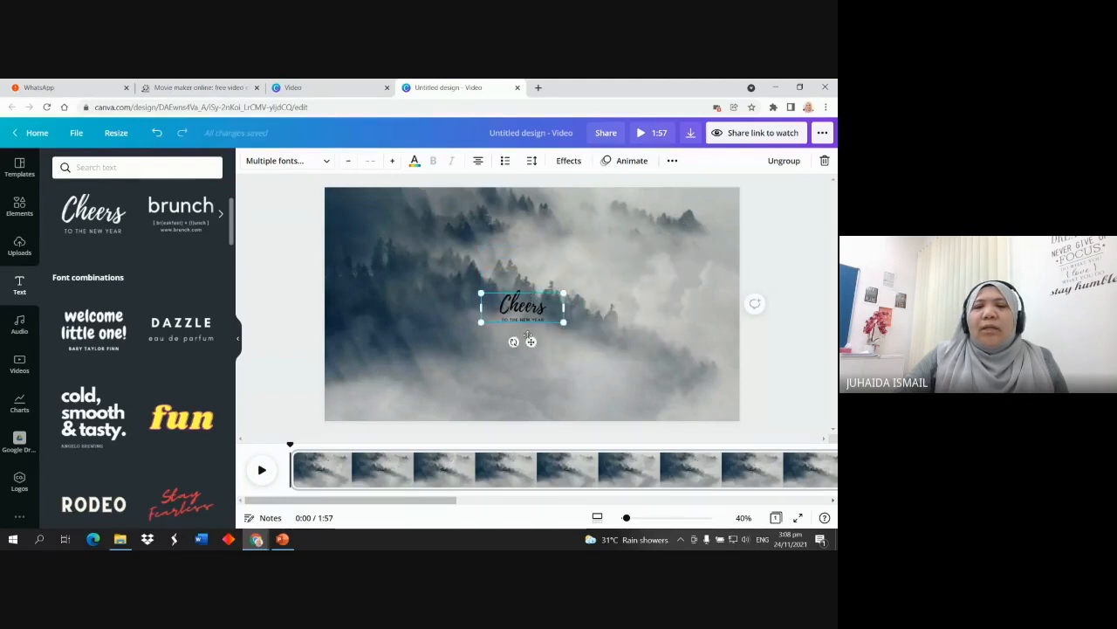
left_click_drag(564, 294, 722, 203)
left_click_drag(650, 281, 575, 296)
left_click_drag(657, 247, 702, 231)
left_click_drag(567, 290, 550, 303)
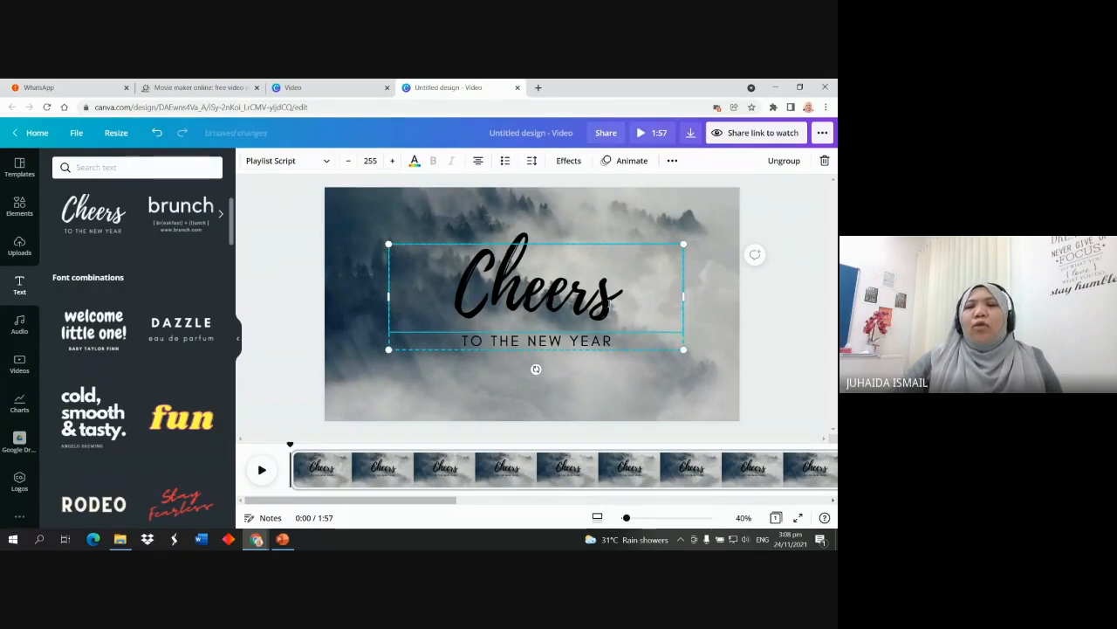
Replace the script heading "Cheers" with "Zikir"
double_click(604, 302)
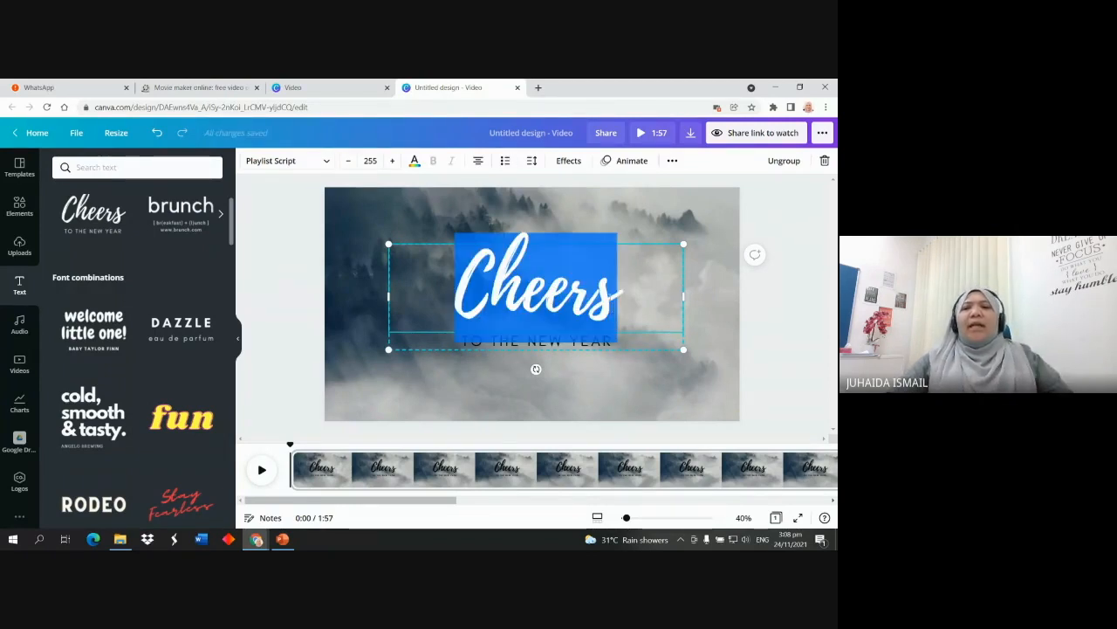
left_click(610, 298)
key("BackSpace")
key("BackSpace")
key("BackSpace")
key("BackSpace")
key("BackSpace")
key("BackSpace")
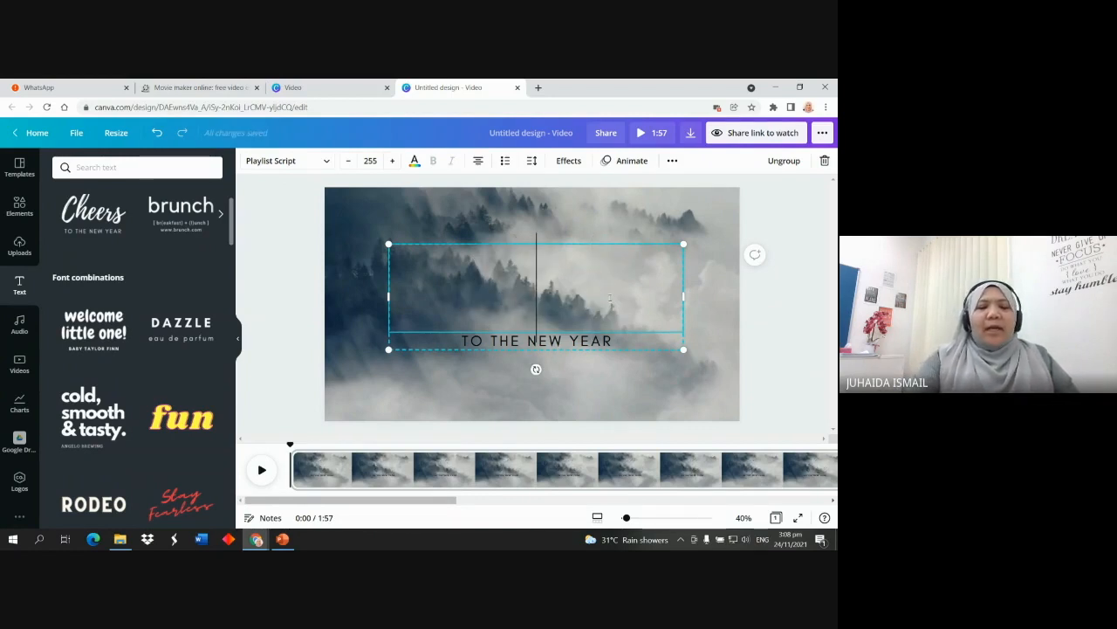
type("Ziki")
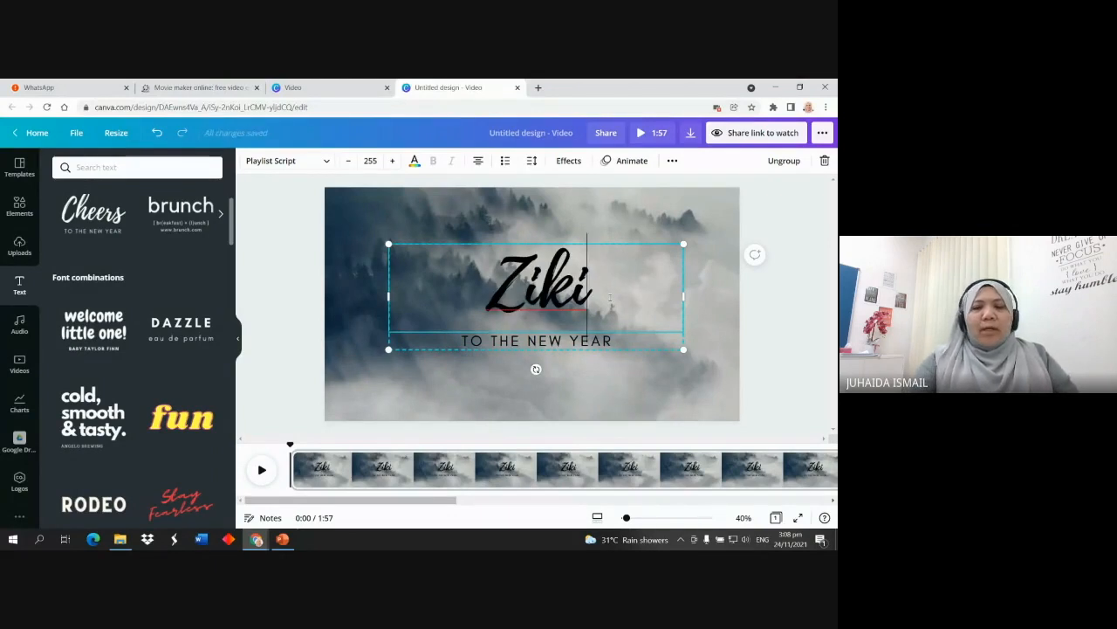
key("BackSpace")
key("BackSpace")
key("BackSpace")
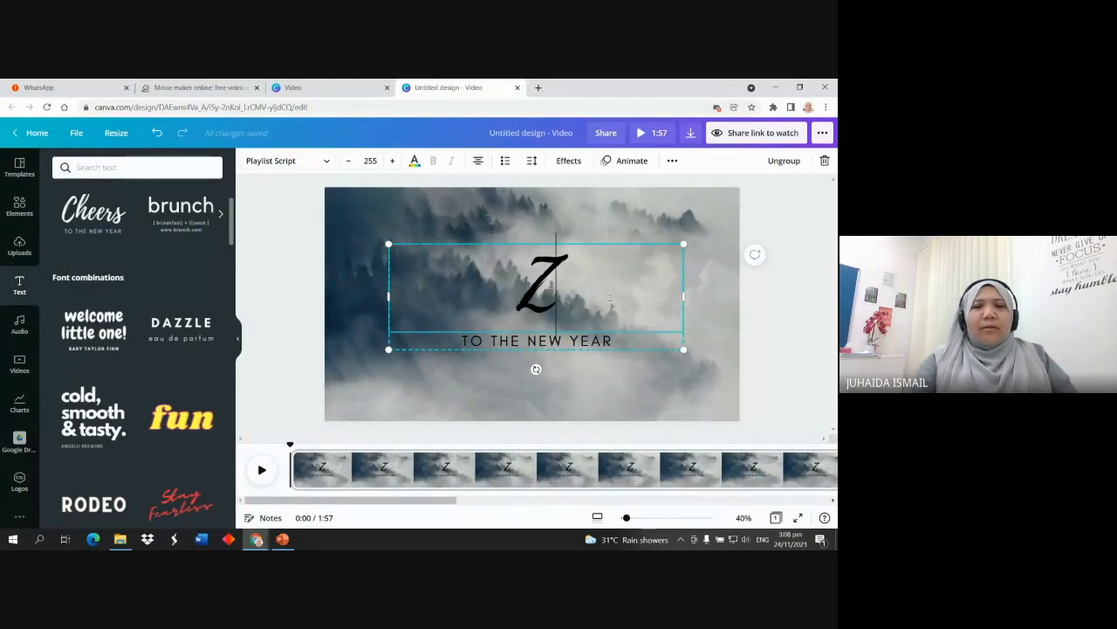
type("ikir")
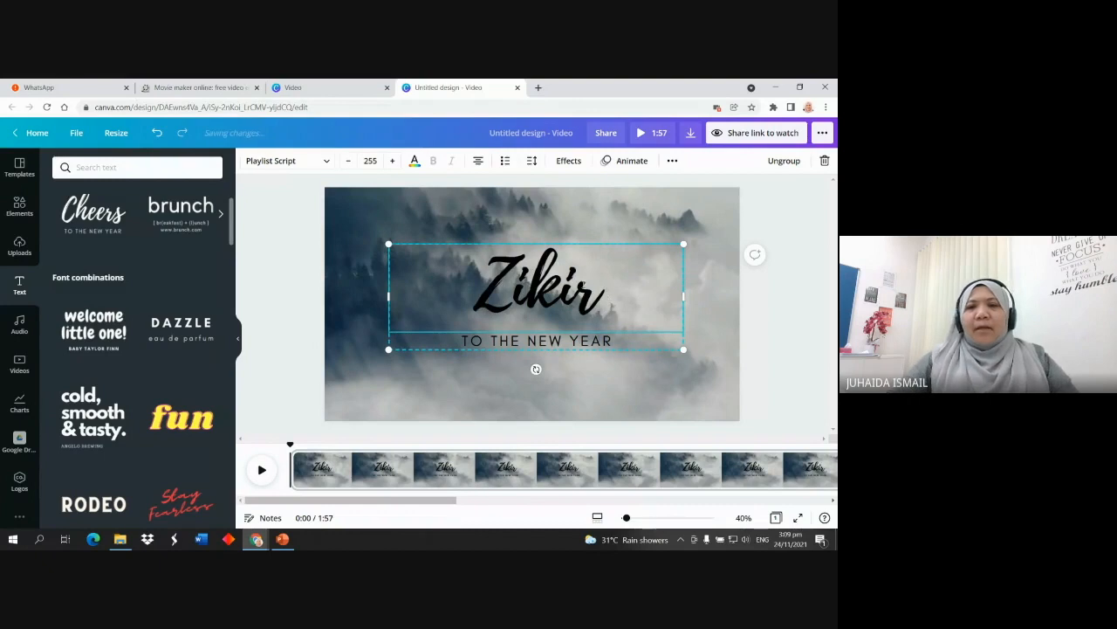
Replace the subheading "TO THE NEW YEAR" with "PENENANG QALBU"
left_click(610, 341)
left_click(610, 342)
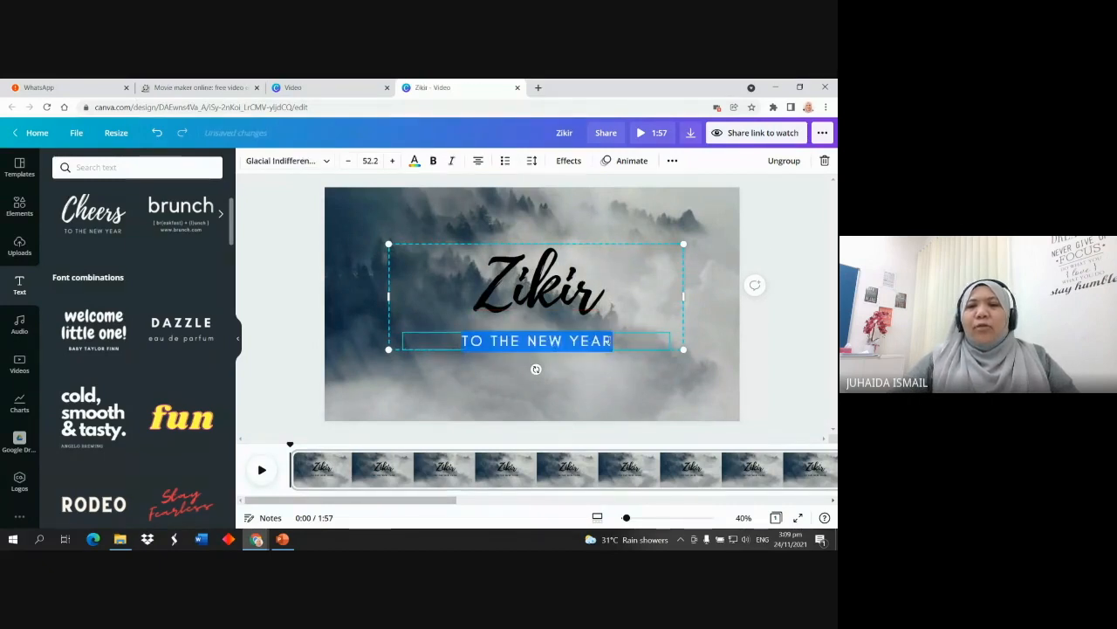
left_click(613, 341)
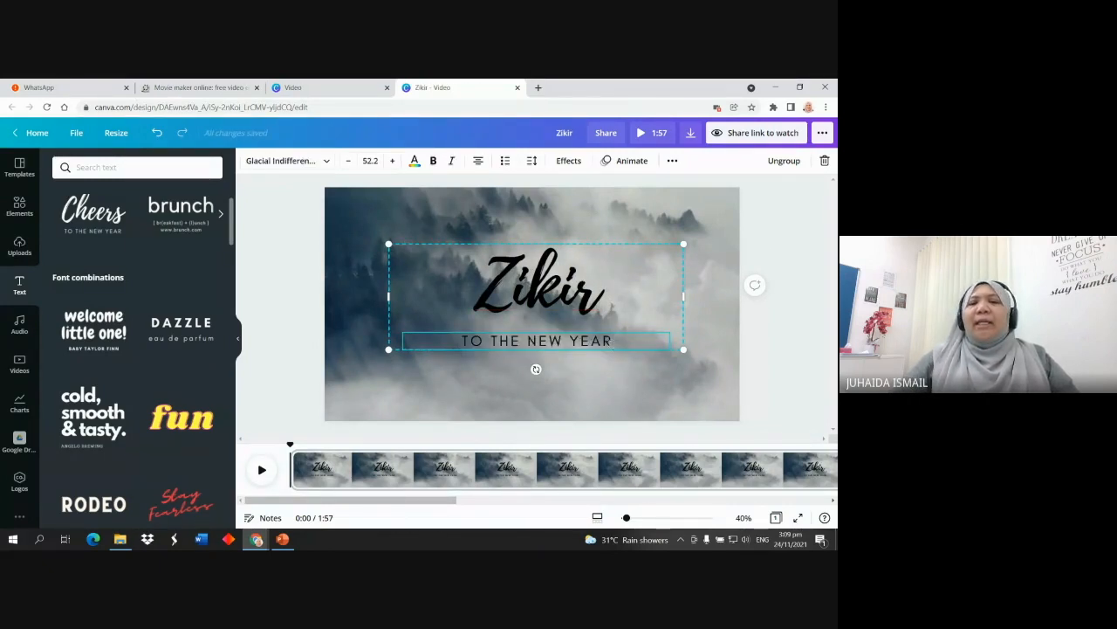
key("ctrl+shift+Left")
key("ctrl+shift+Left")
key("ctrl+shift+Left")
key("ctrl+shift+Left")
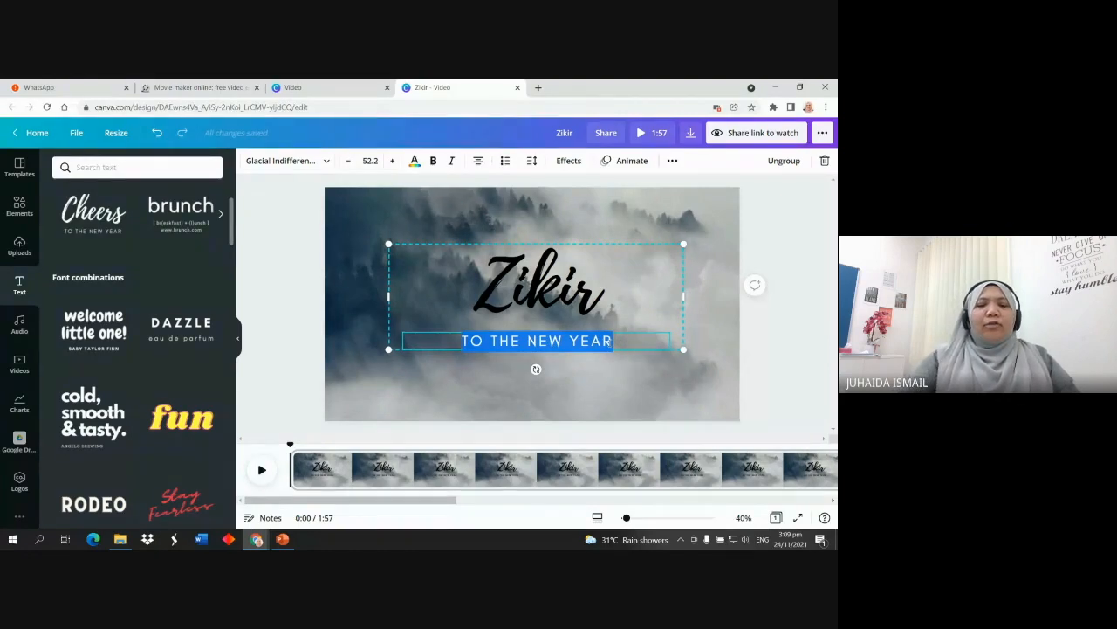
type("PENEN")
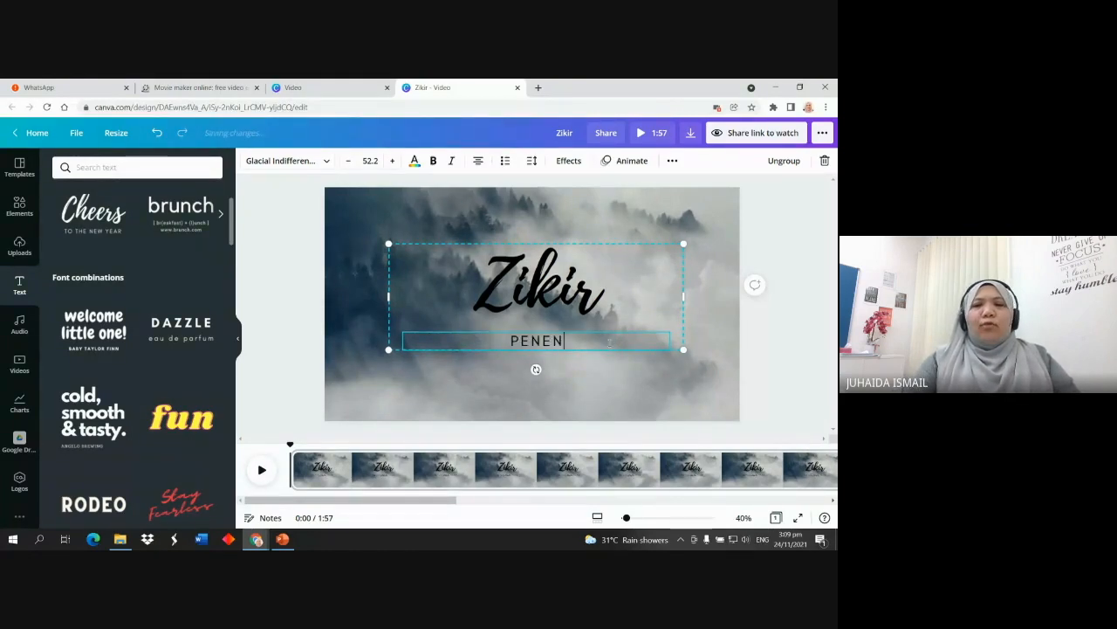
type("ANG QALBU")
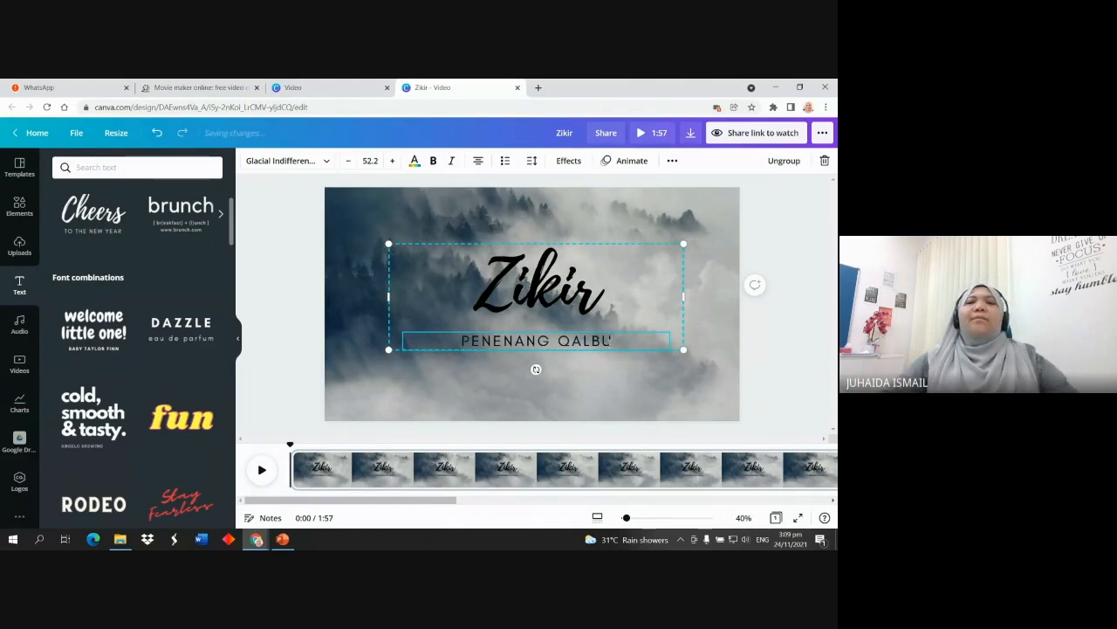
Change the text colour of the "Zikir" heading to white
left_click(623, 304)
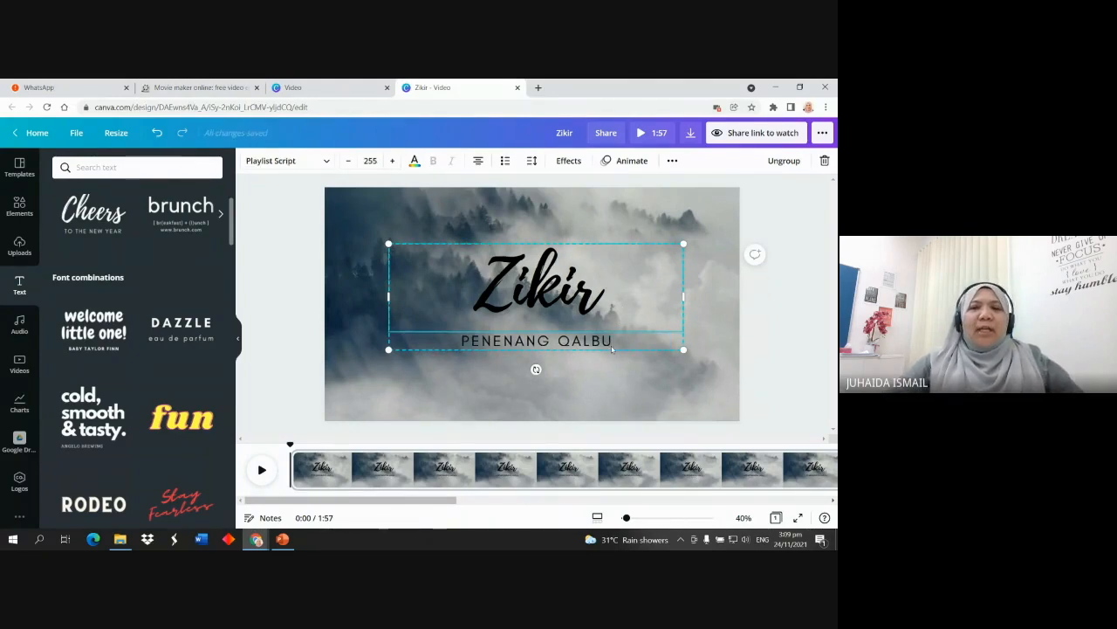
left_click(590, 304)
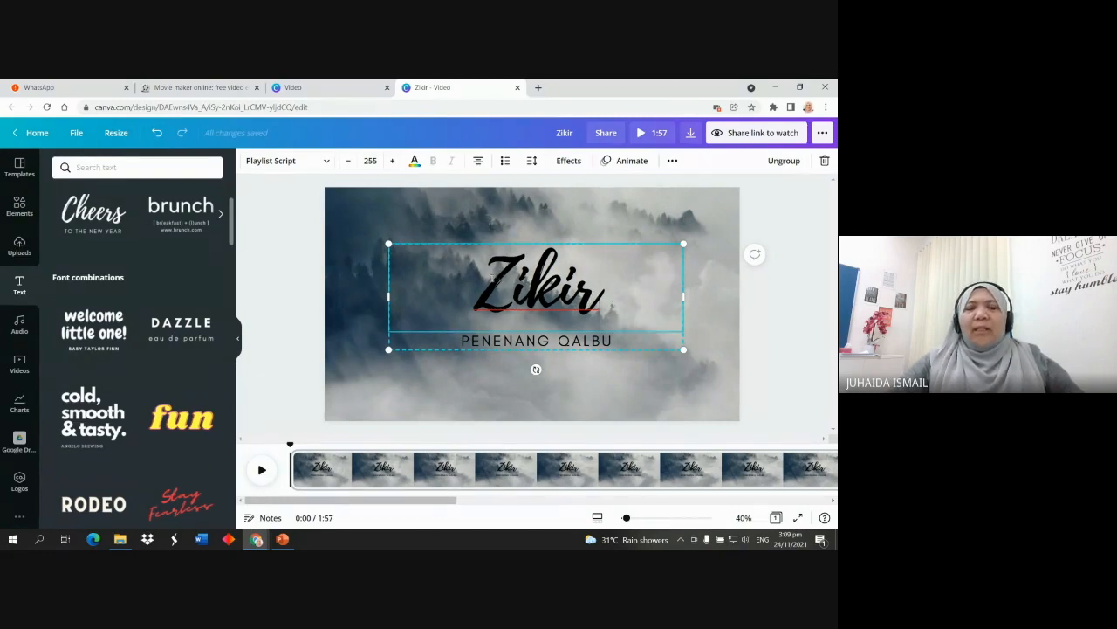
left_click_drag(491, 279, 627, 281)
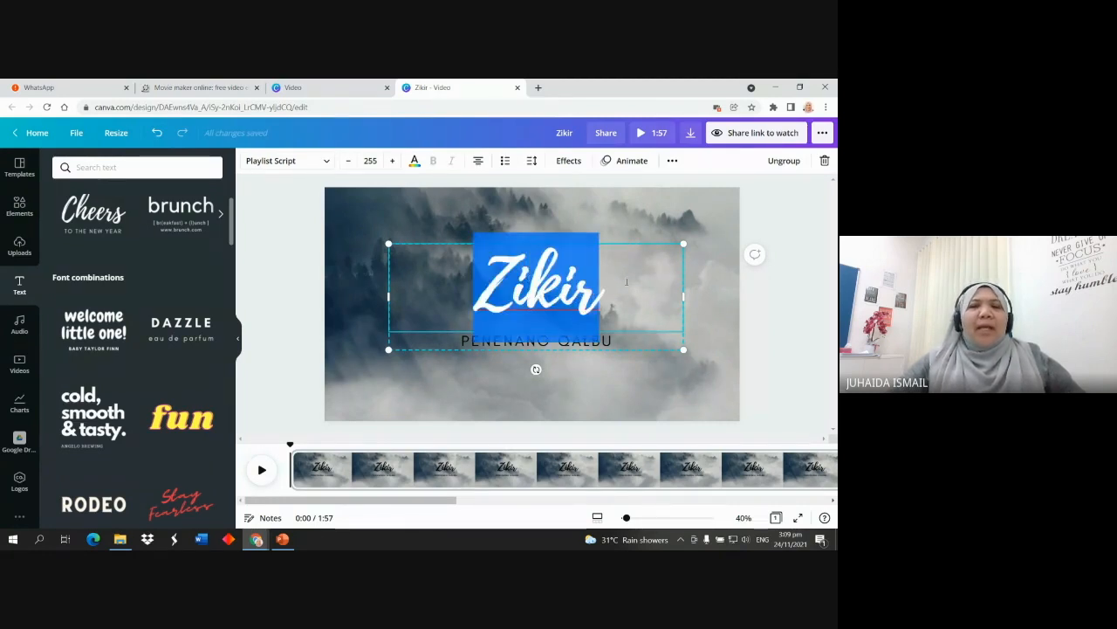
left_click(617, 299)
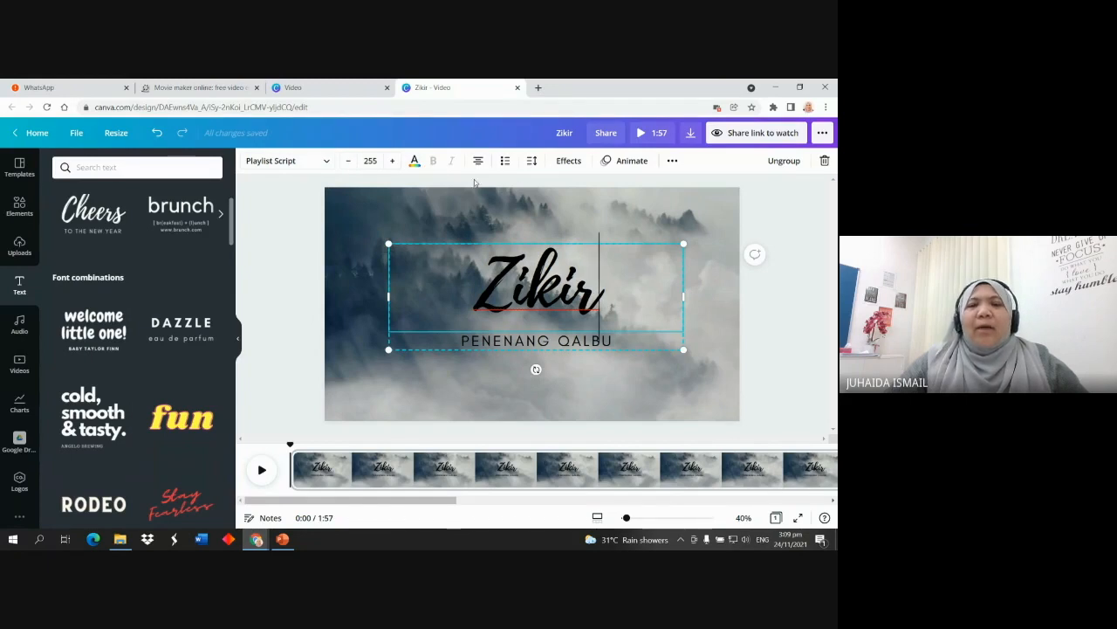
left_click_drag(490, 278, 624, 272)
left_click(415, 161)
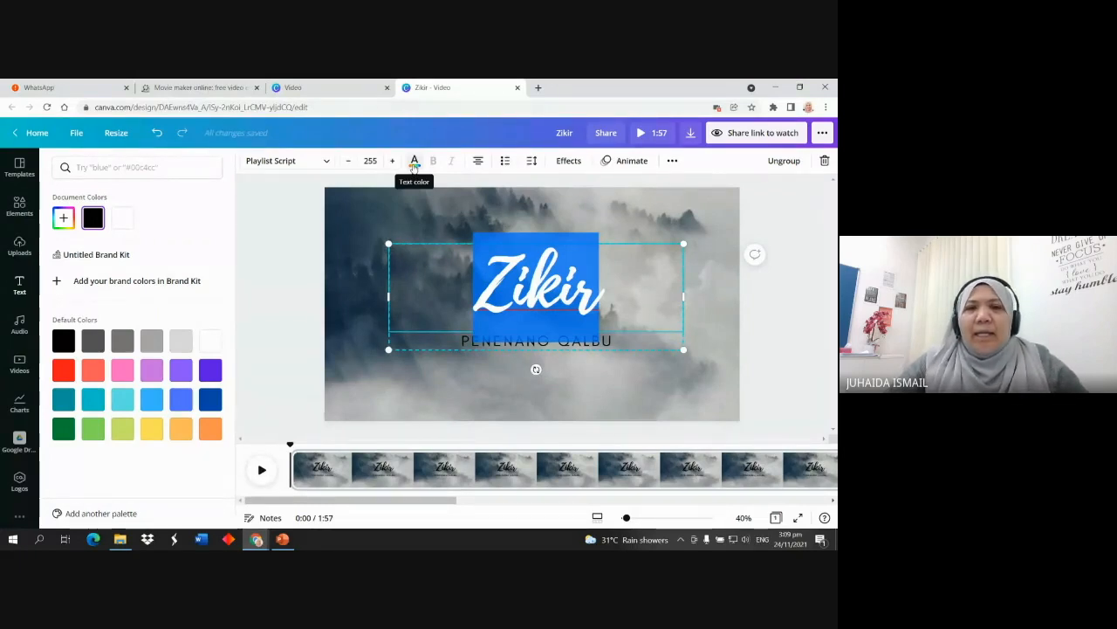
left_click(123, 220)
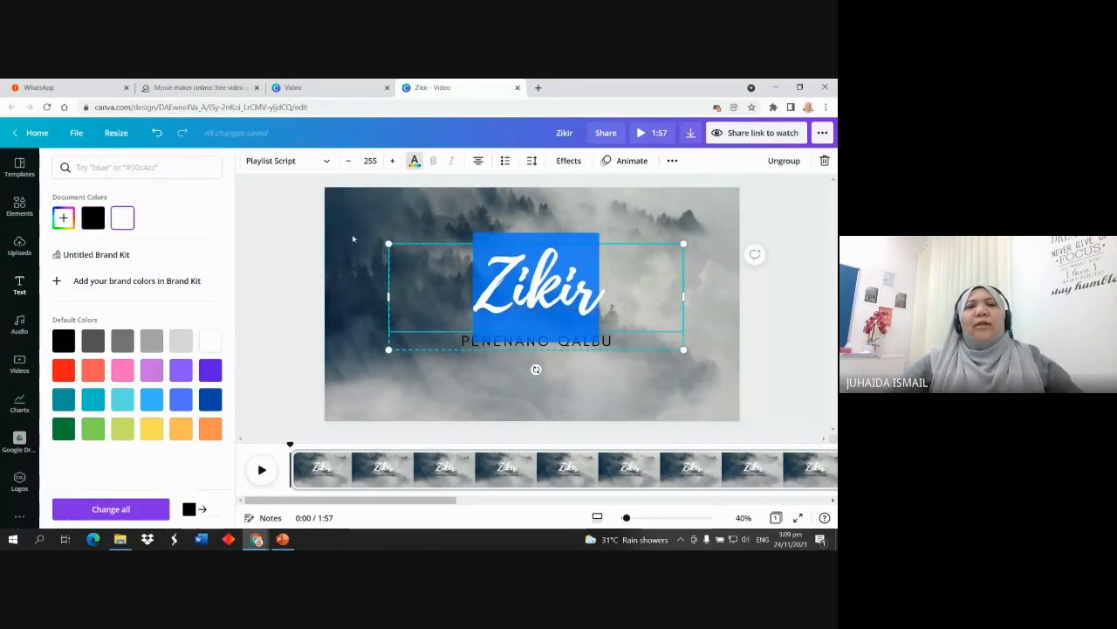
left_click(352, 238)
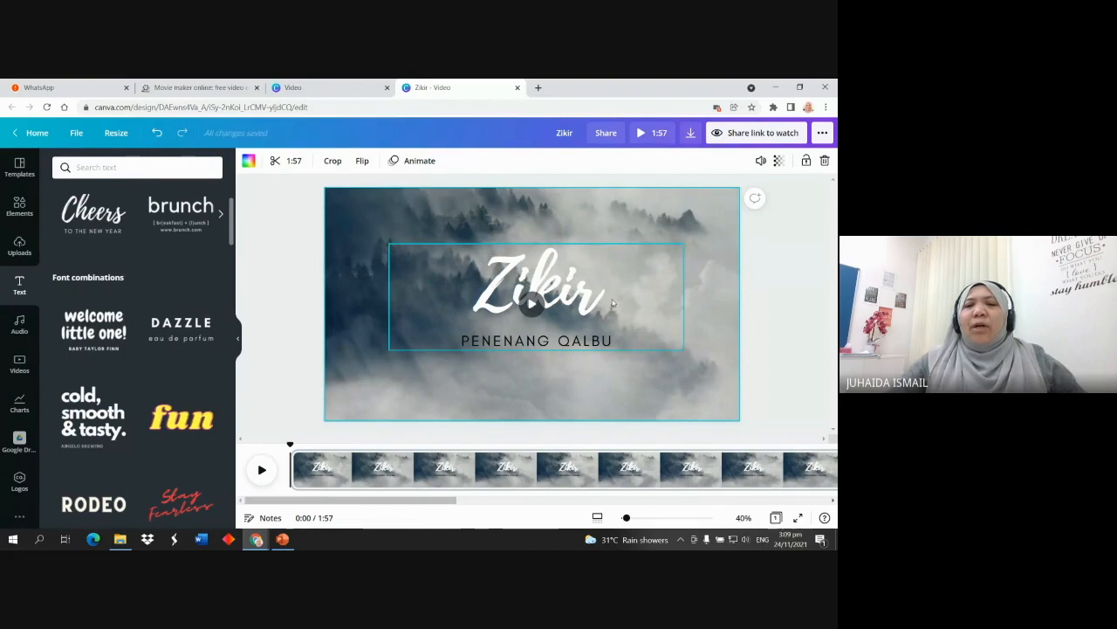
Enlarge the Zikir text group until its heading is about size 286, and centre the group horizontally on the page
left_click(556, 287)
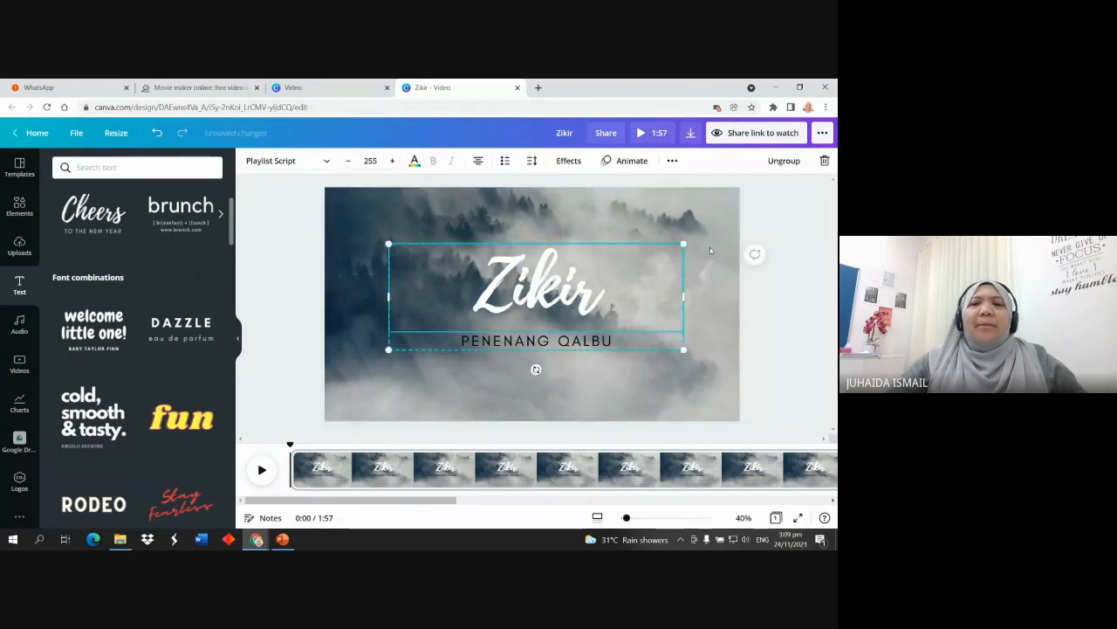
left_click_drag(683, 244, 709, 230)
left_click_drag(550, 291, 539, 289)
left_click(572, 387)
left_click(581, 306)
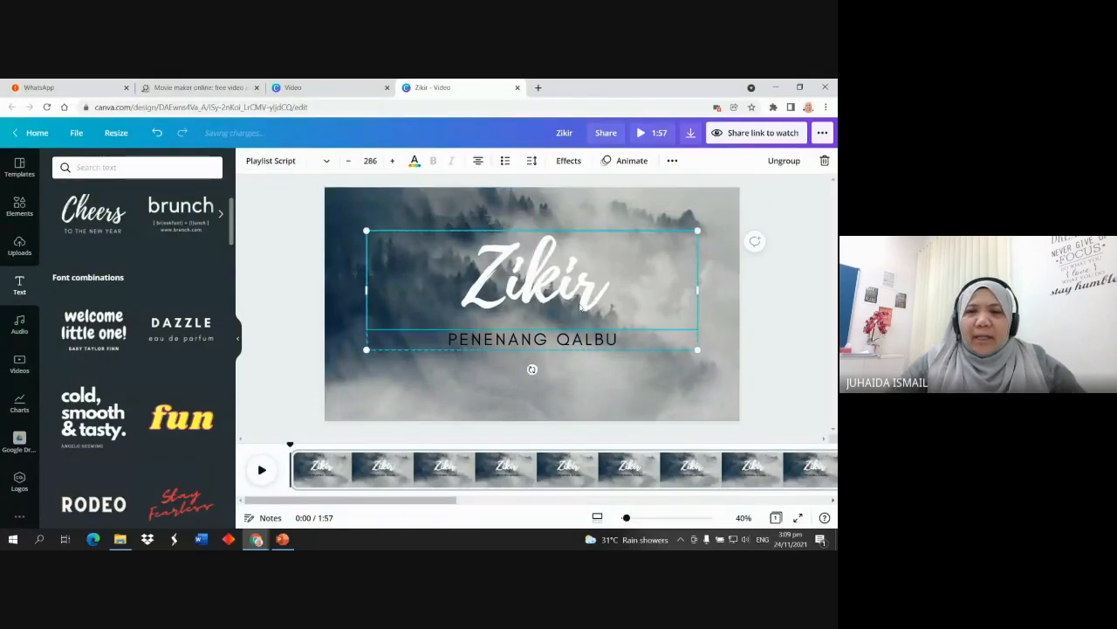
Change the text colour of the "PENENANG QALBU" subheading to white
left_click(548, 348)
double_click(555, 338)
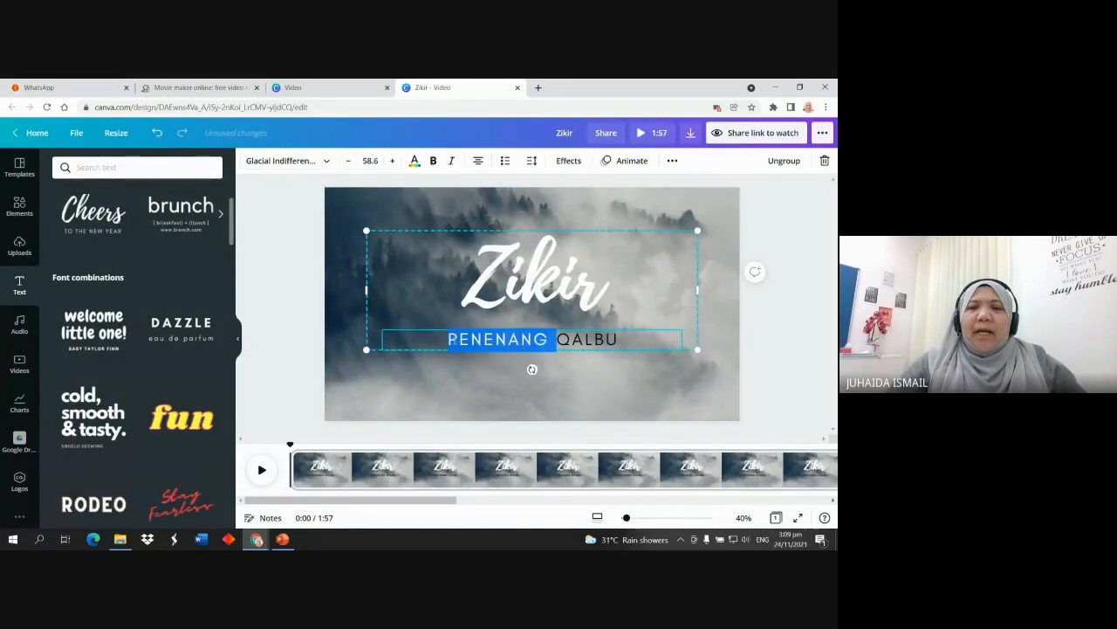
double_click(561, 338)
left_click_drag(459, 339, 627, 329)
left_click(627, 339)
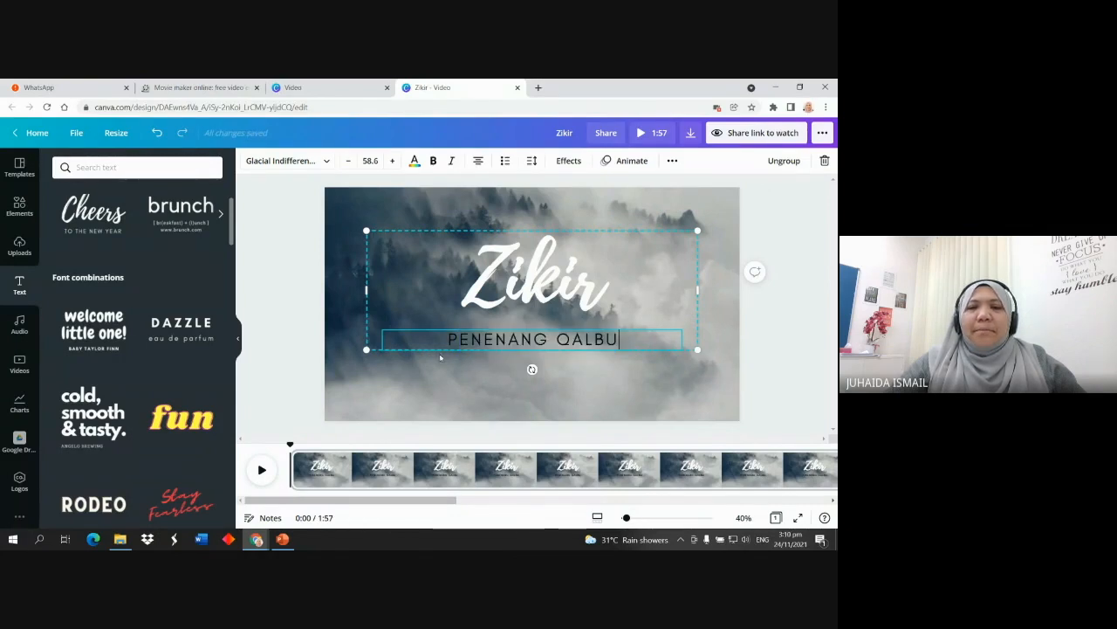
left_click_drag(445, 339, 639, 330)
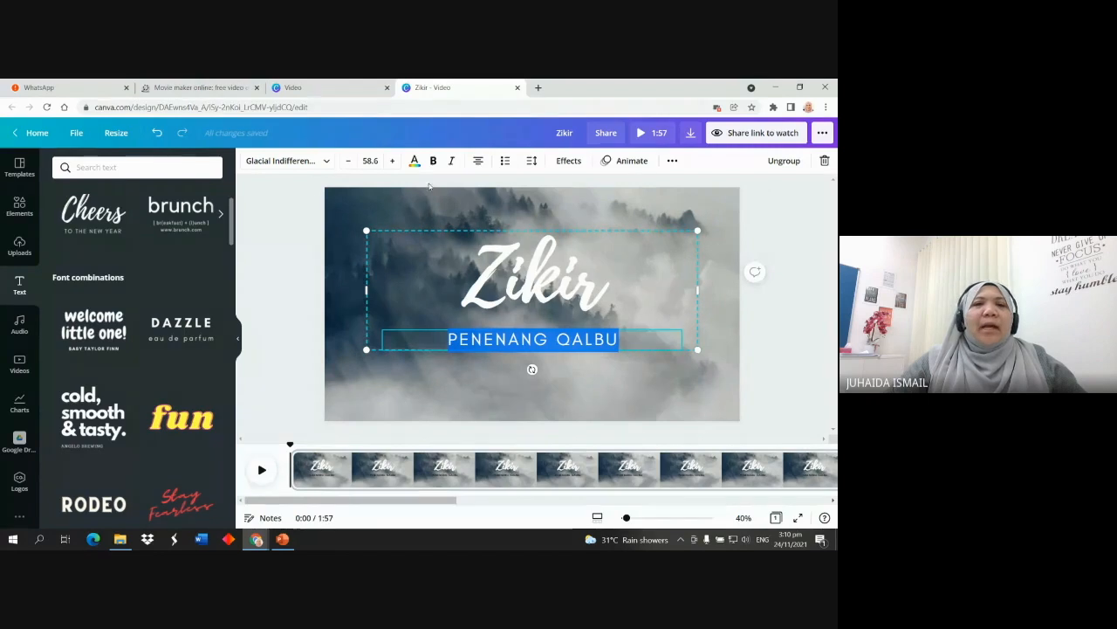
left_click(414, 160)
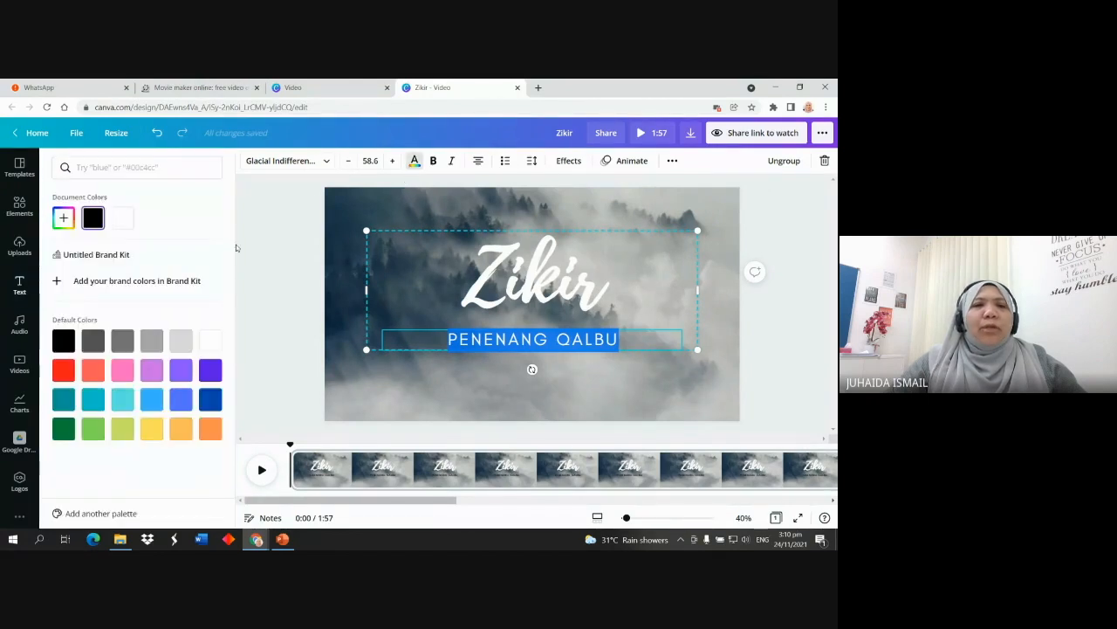
left_click(120, 219)
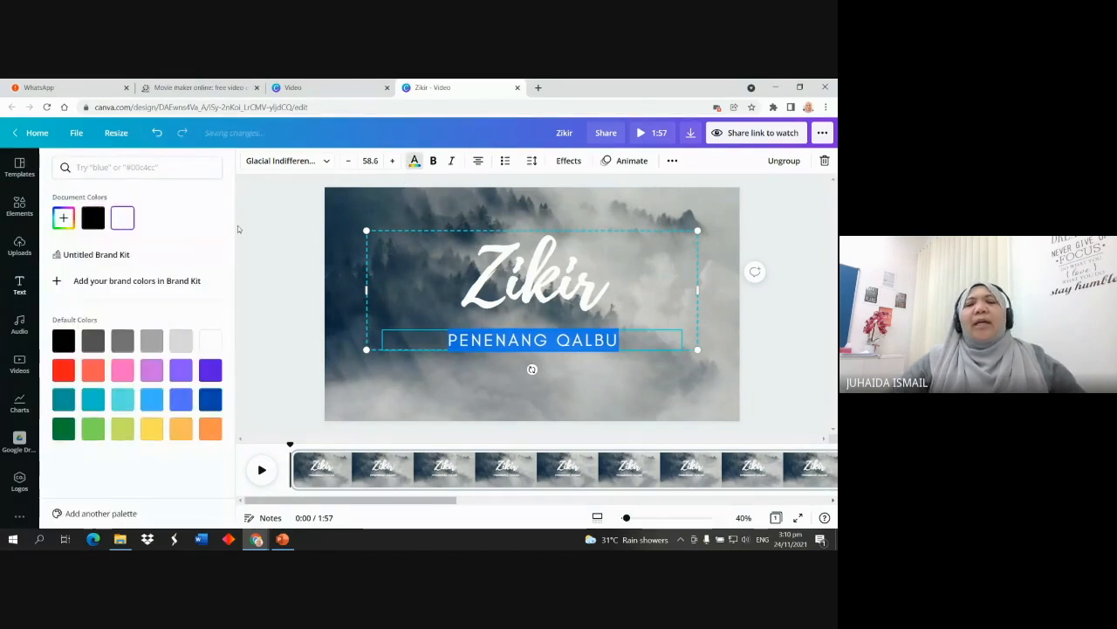
left_click(474, 379)
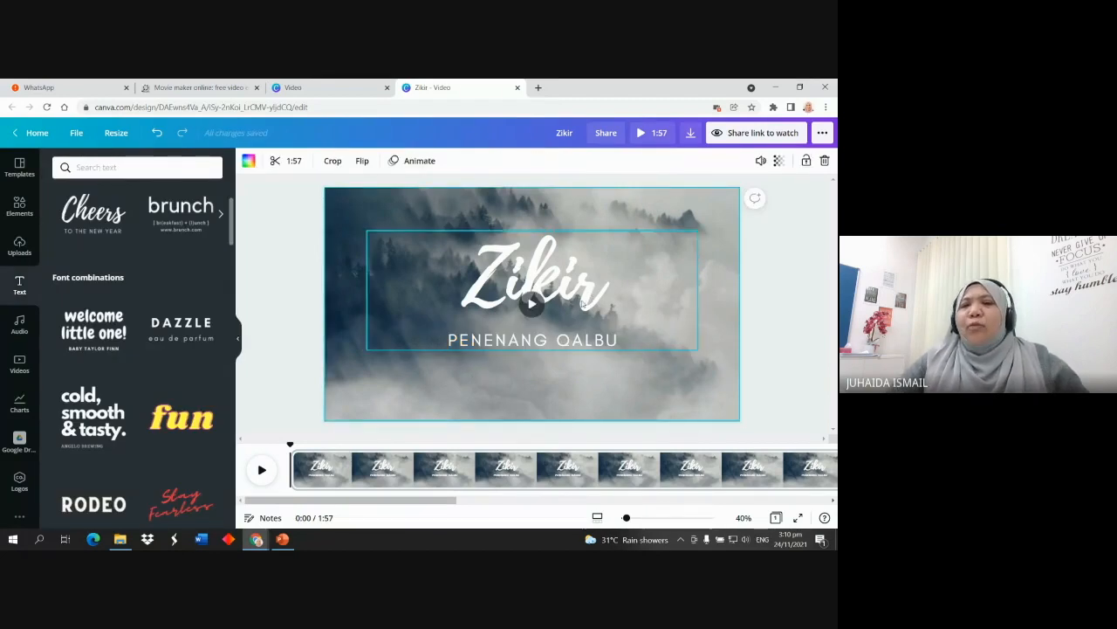
Apply the Lift text effect to the "Zikir" heading with an intensity of 100
double_click(465, 282)
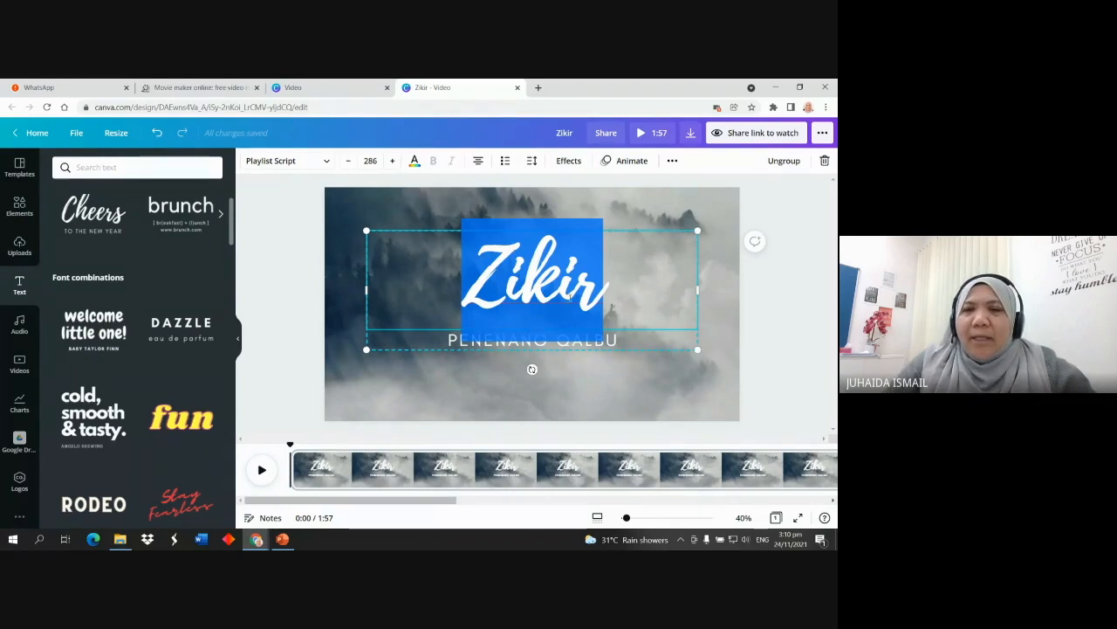
left_click(568, 163)
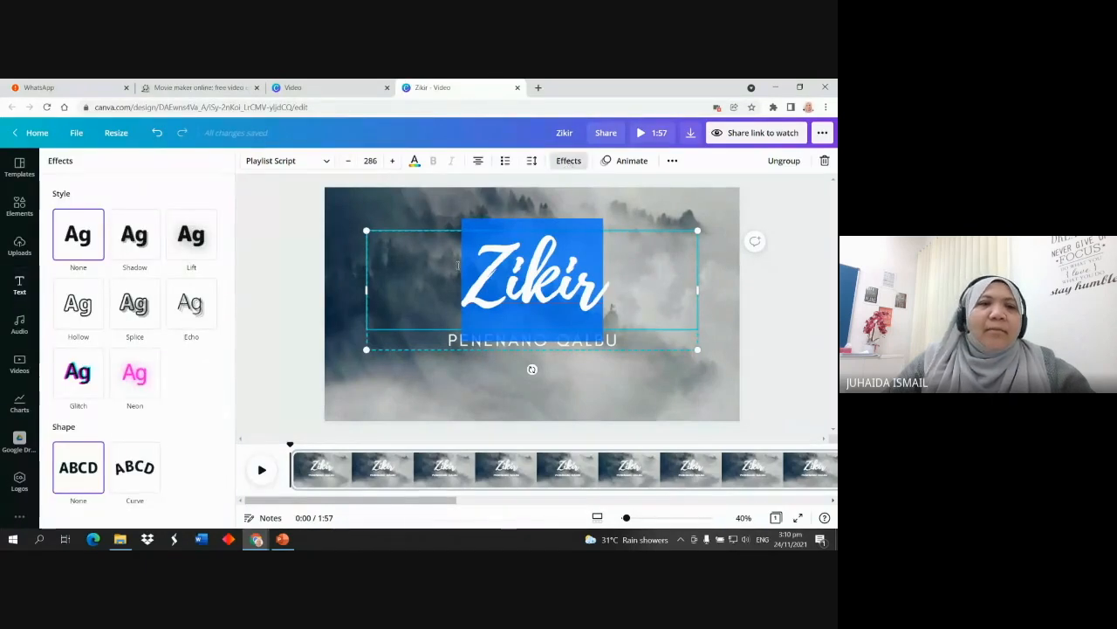
left_click(196, 242)
left_click_drag(134, 302, 227, 300)
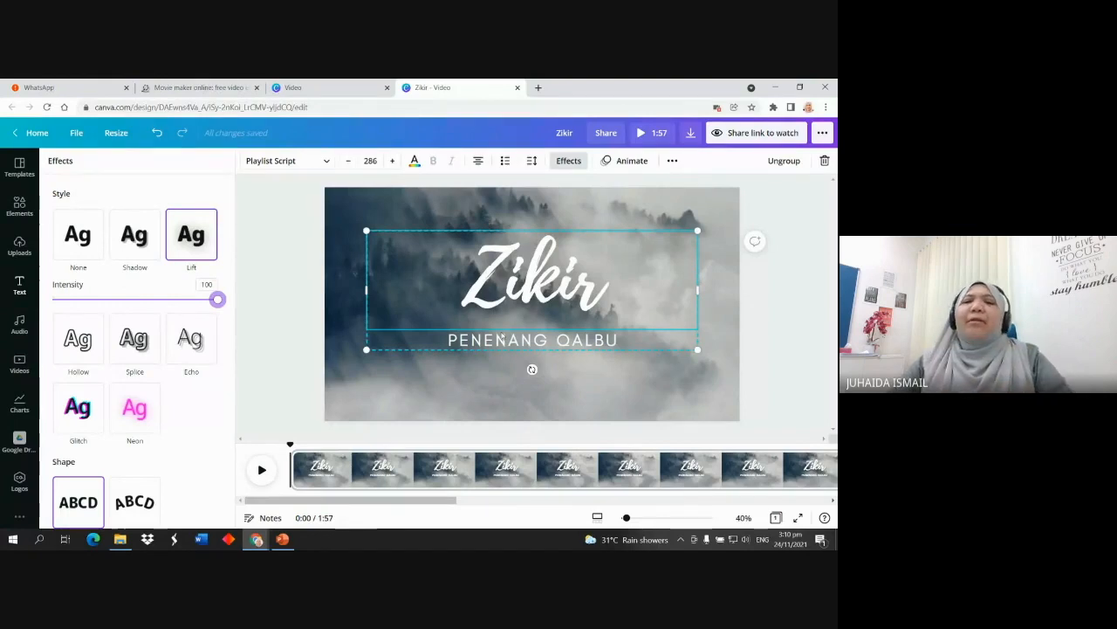
Apply the Lift text effect to the "PENENANG QALBU" subheading at maximum intensity
left_click(502, 338)
double_click(501, 339)
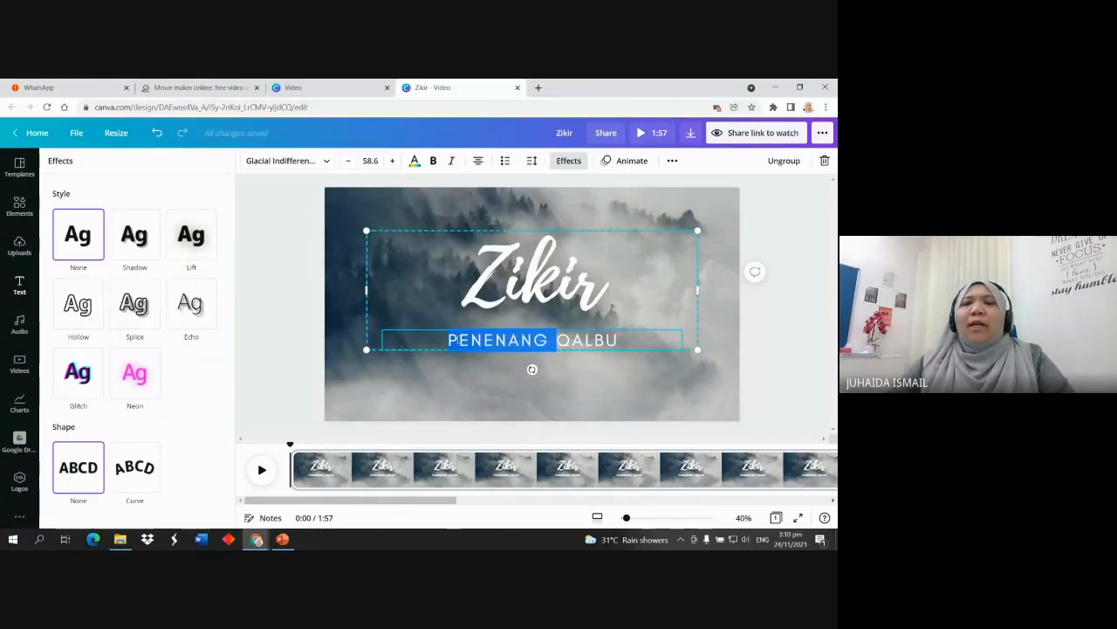
left_click_drag(619, 341, 445, 342)
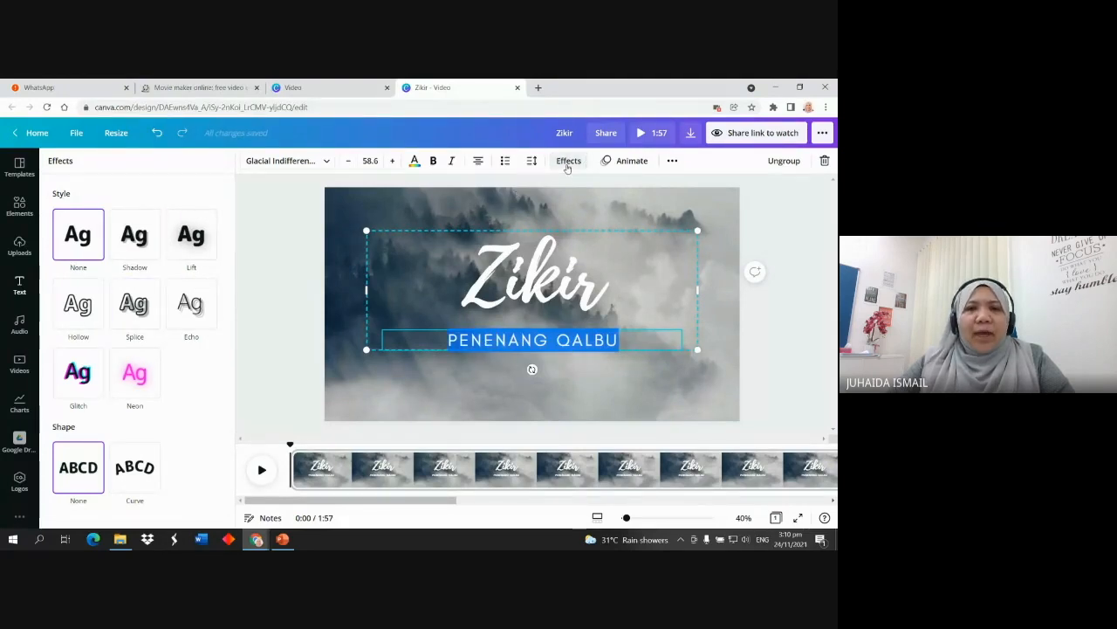
left_click(191, 245)
left_click_drag(134, 300, 217, 299)
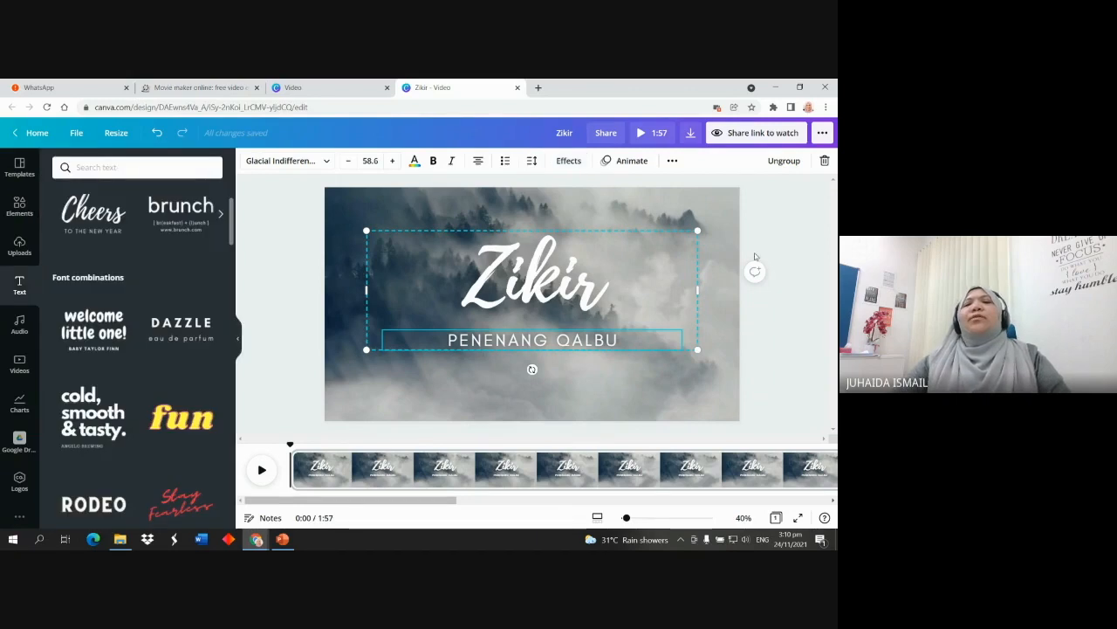
left_click(730, 244)
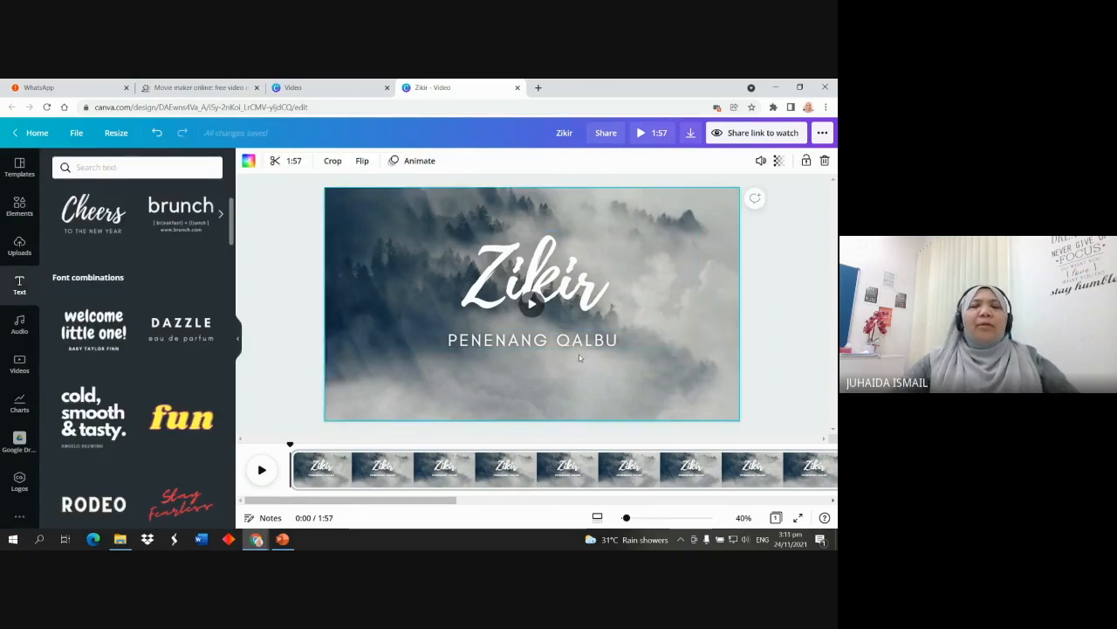
Preview the misty forest clip behind the title and return its playback to the start
left_click(532, 307)
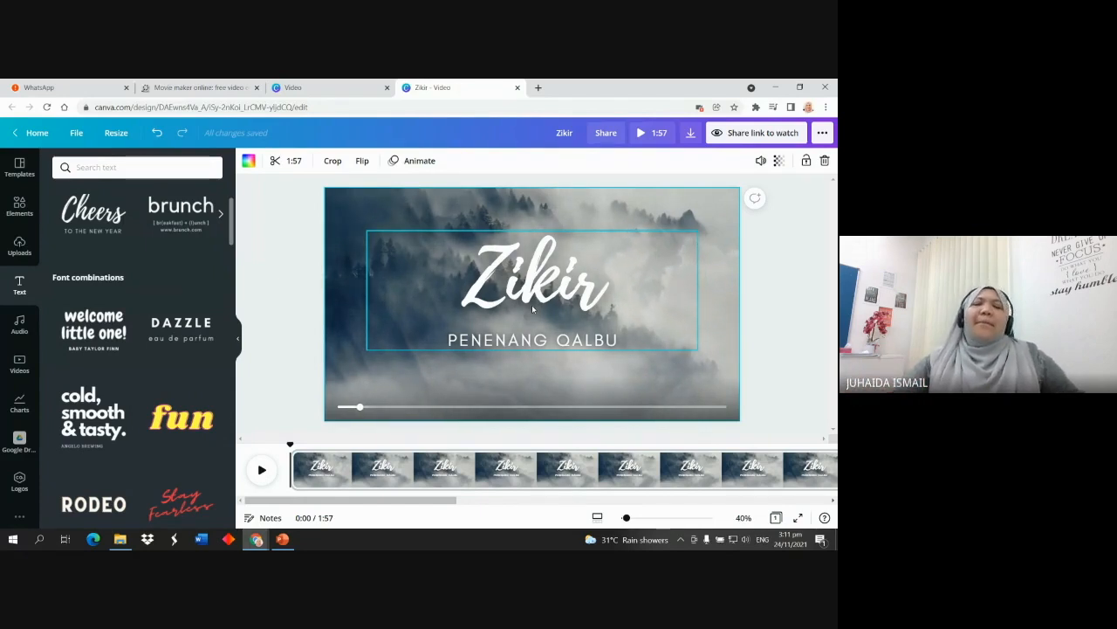
left_click(397, 379)
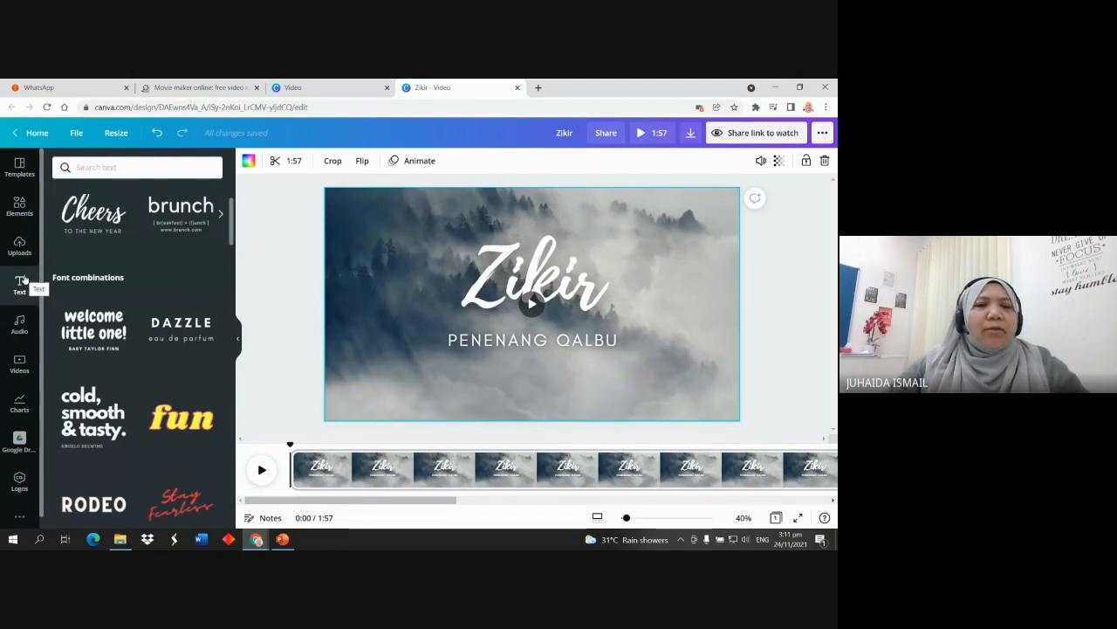
mouse_move(578, 366)
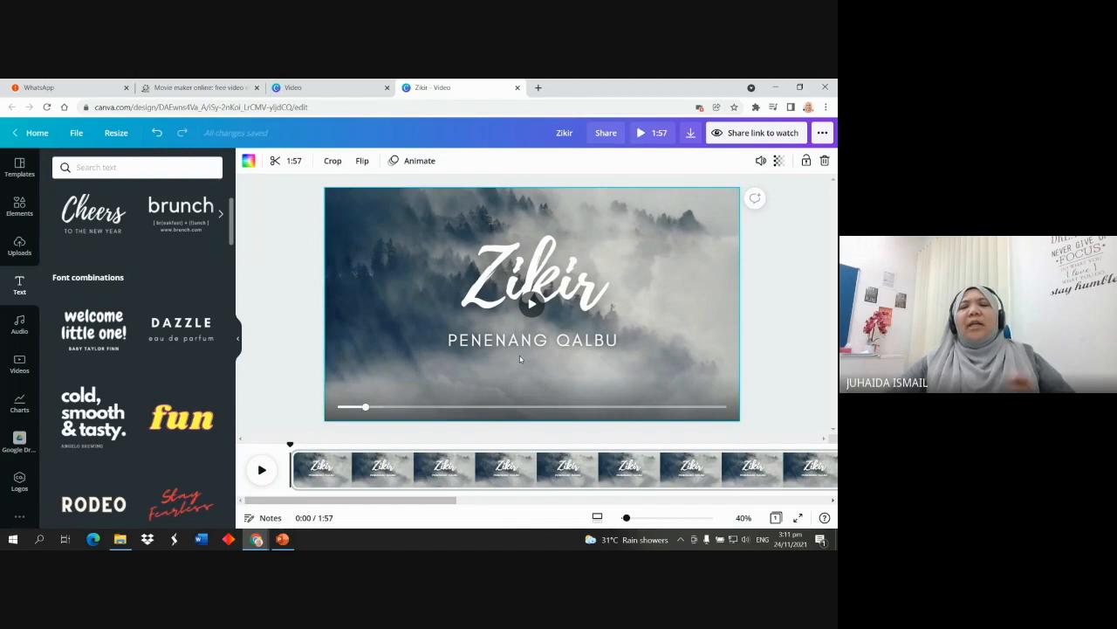
left_click_drag(366, 408, 321, 406)
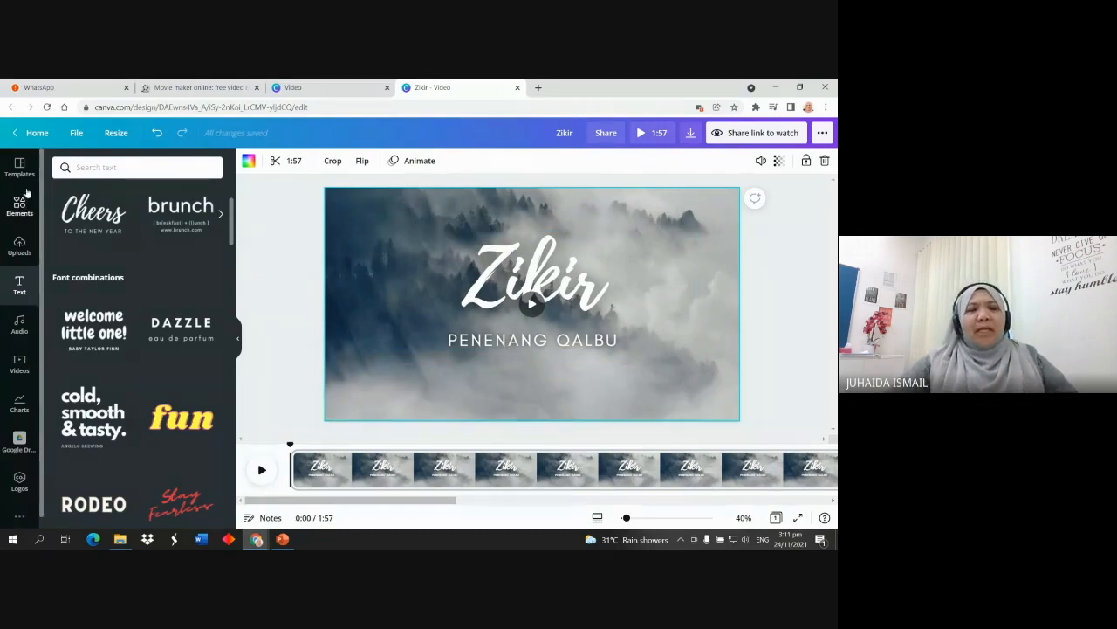
Upload the Canva logo image "download" from the Miscellaneous folder to the brand kit logos
scroll(19, 436, "down", 1)
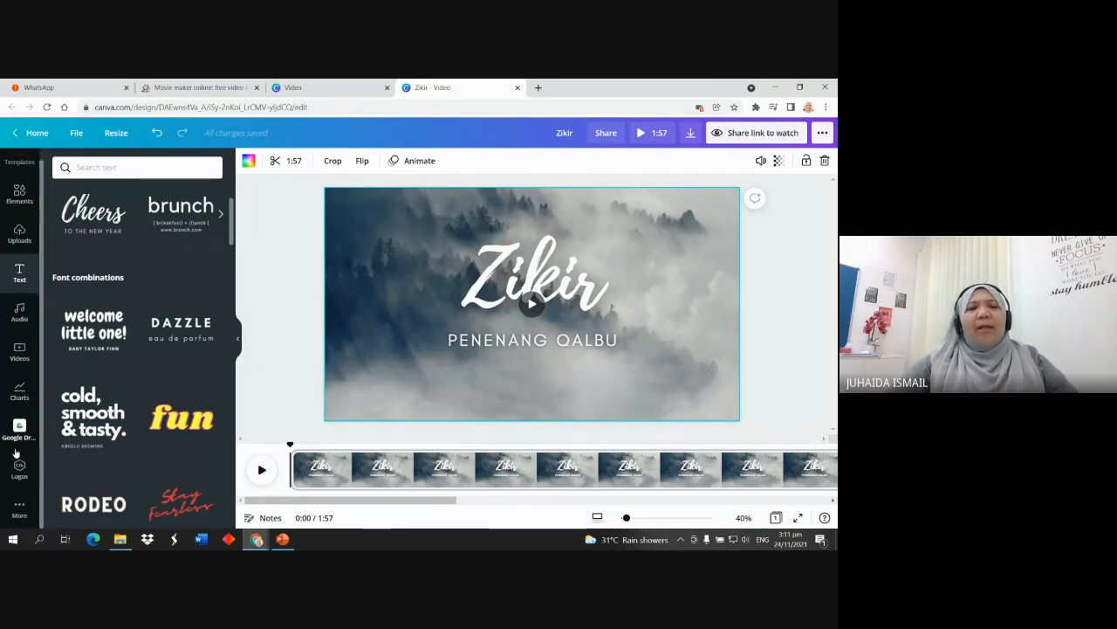
left_click(20, 472)
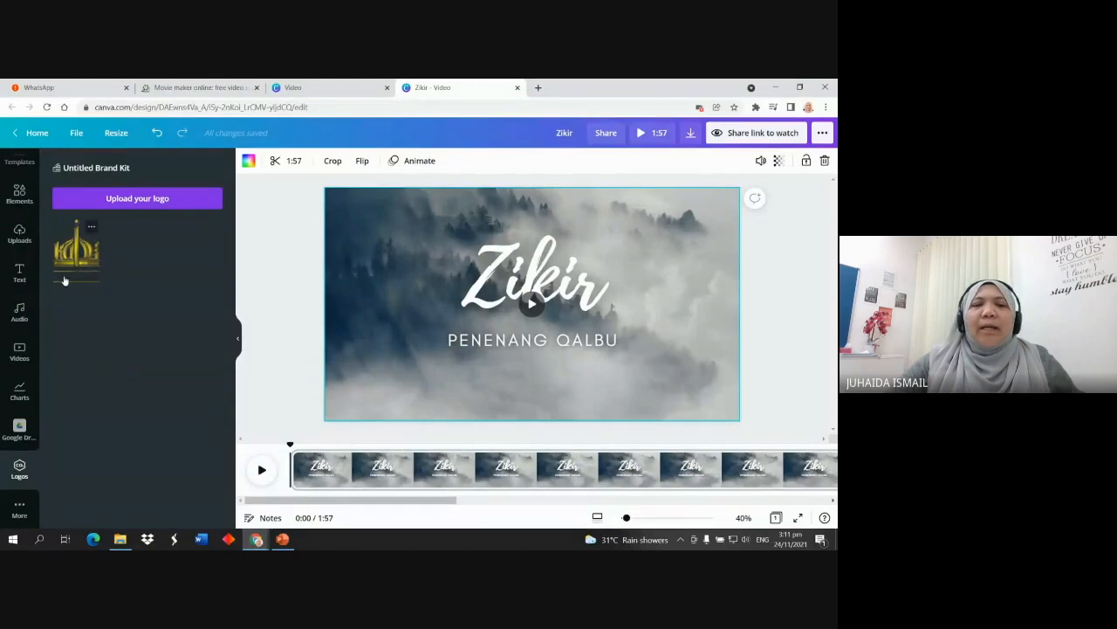
left_click(145, 199)
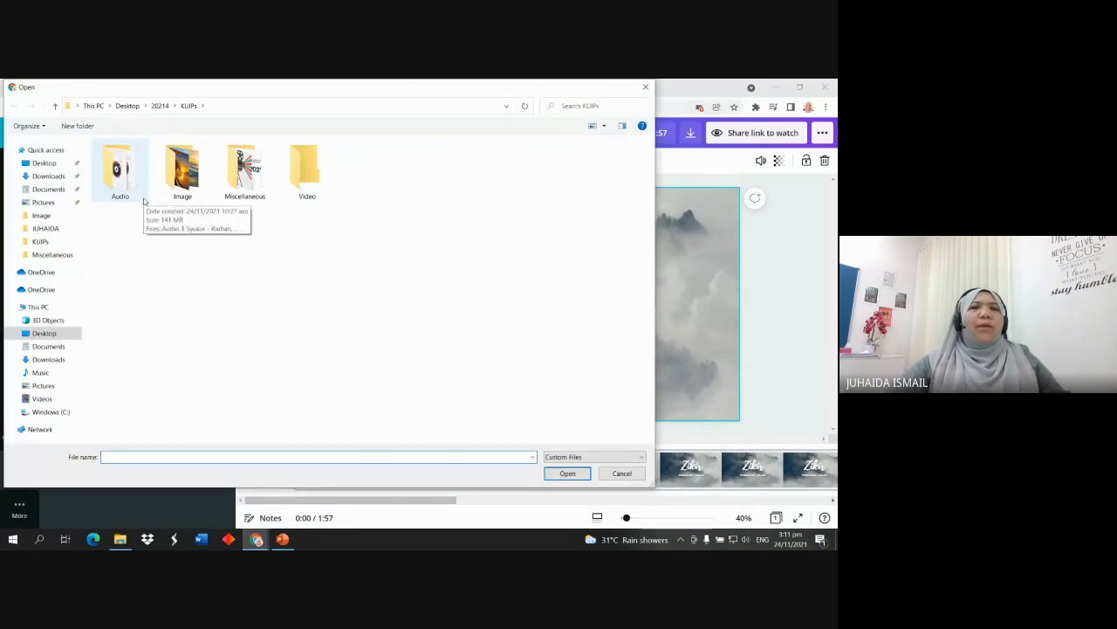
double_click(245, 170)
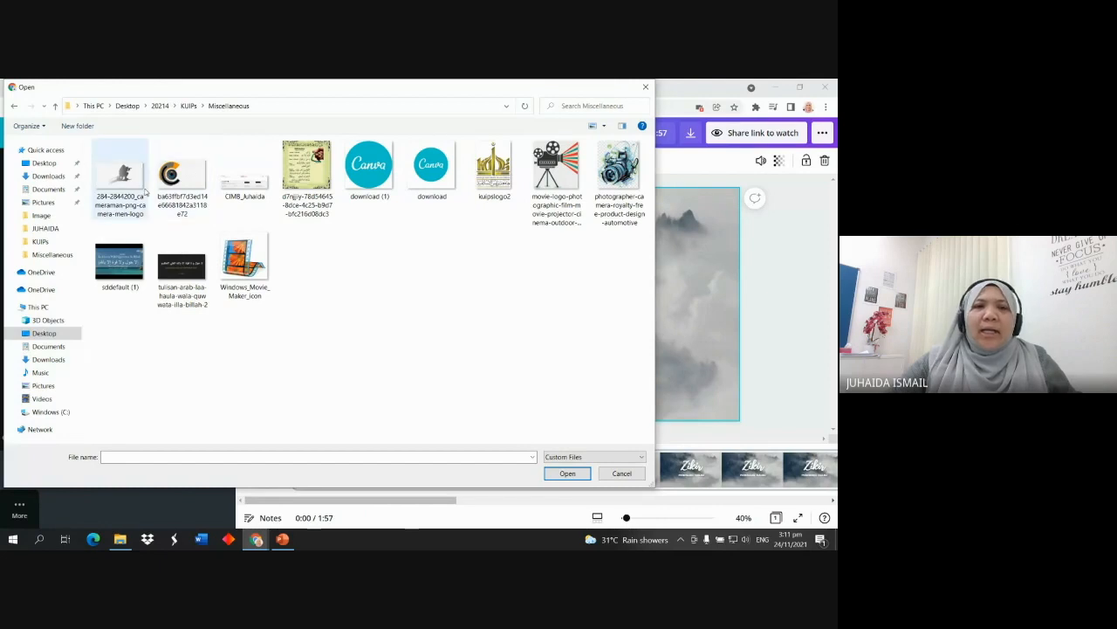
left_click(421, 179)
left_click(567, 472)
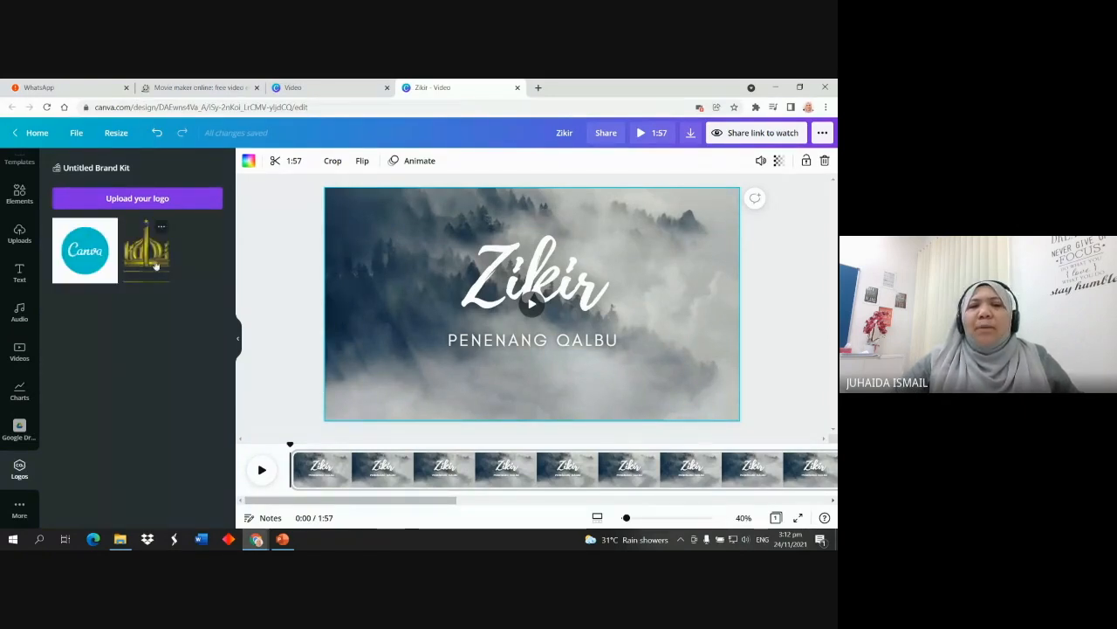
Add the golden university logo to the page, shrink it and place it in the page's upper-right corner
left_click_drag(144, 253, 599, 235)
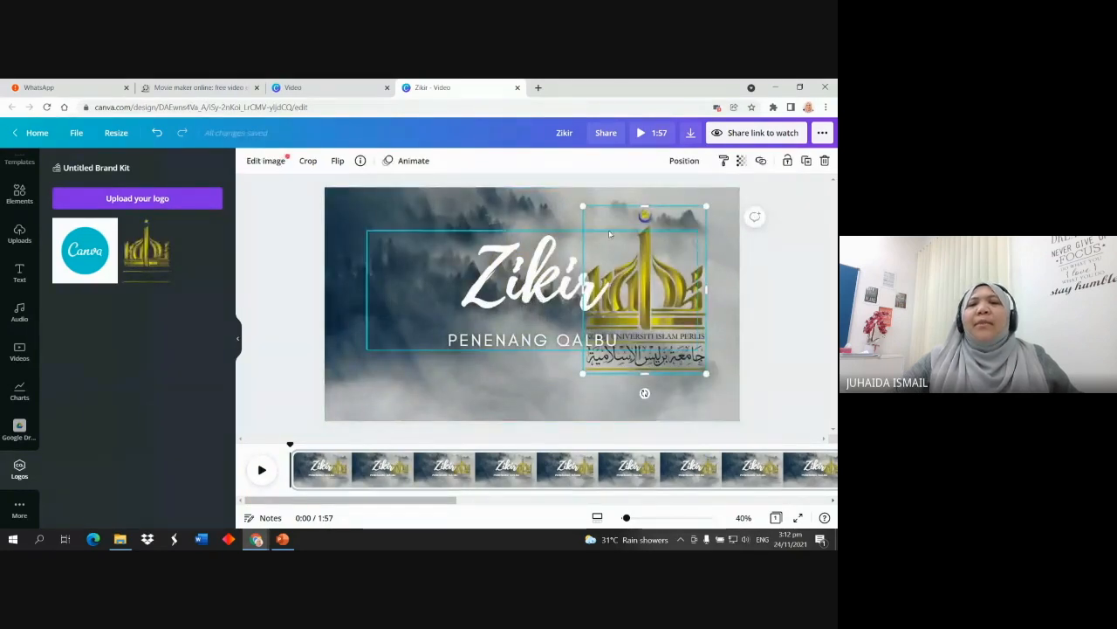
left_click_drag(583, 206, 660, 312)
left_click_drag(676, 356, 697, 228)
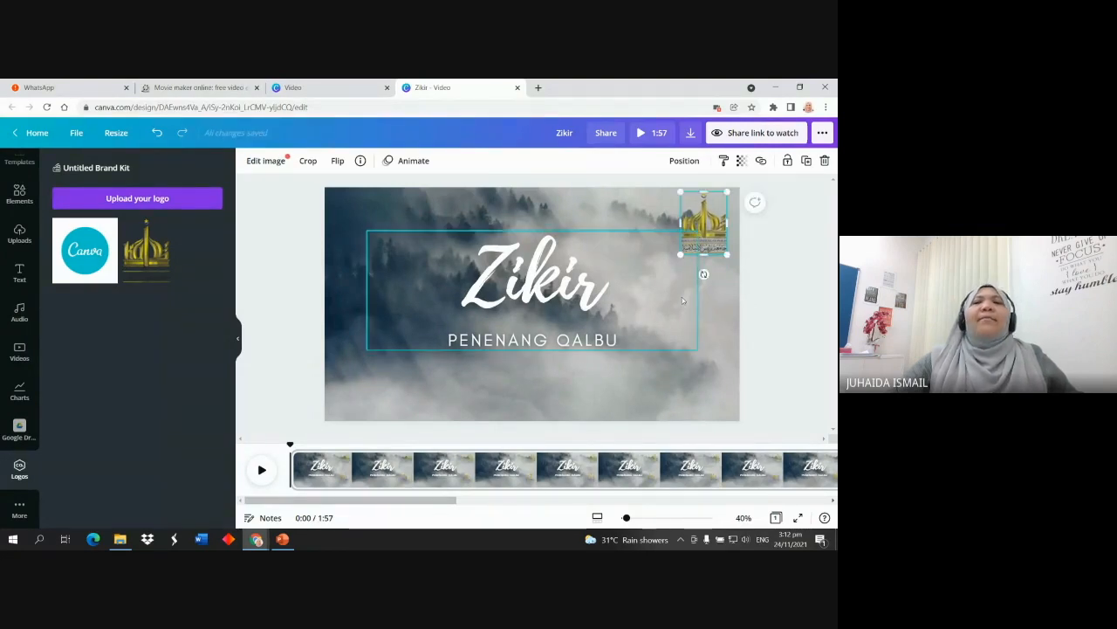
left_click(699, 401)
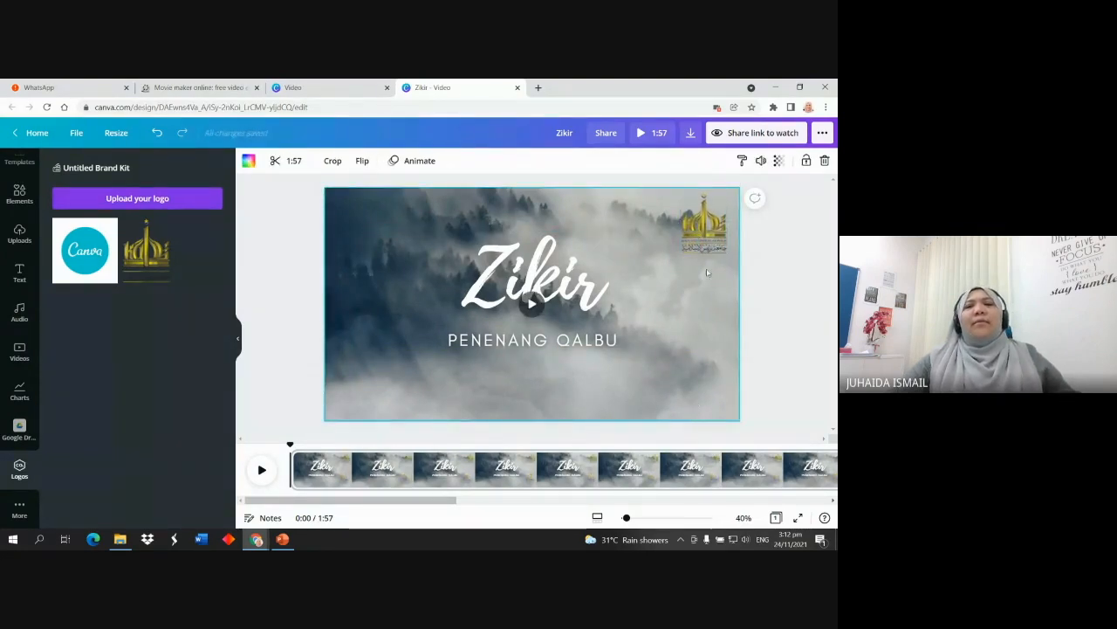
left_click(704, 231)
left_click_drag(724, 254, 714, 227)
left_click(709, 298)
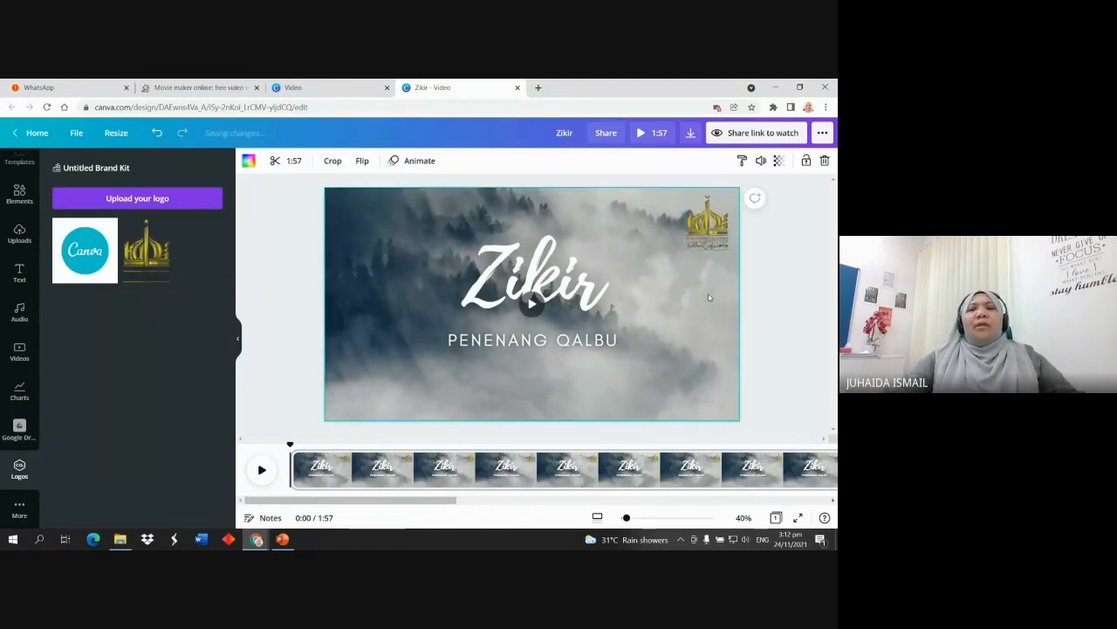
Play the background clip with the logo in place and replay it from near the beginning
left_click(530, 305)
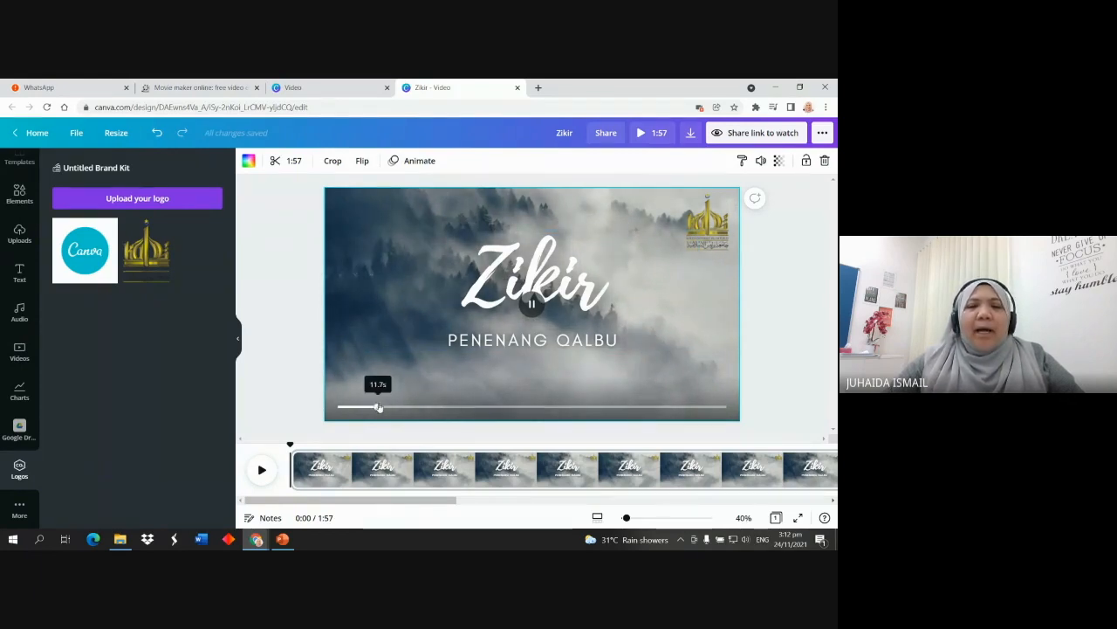
left_click(341, 407)
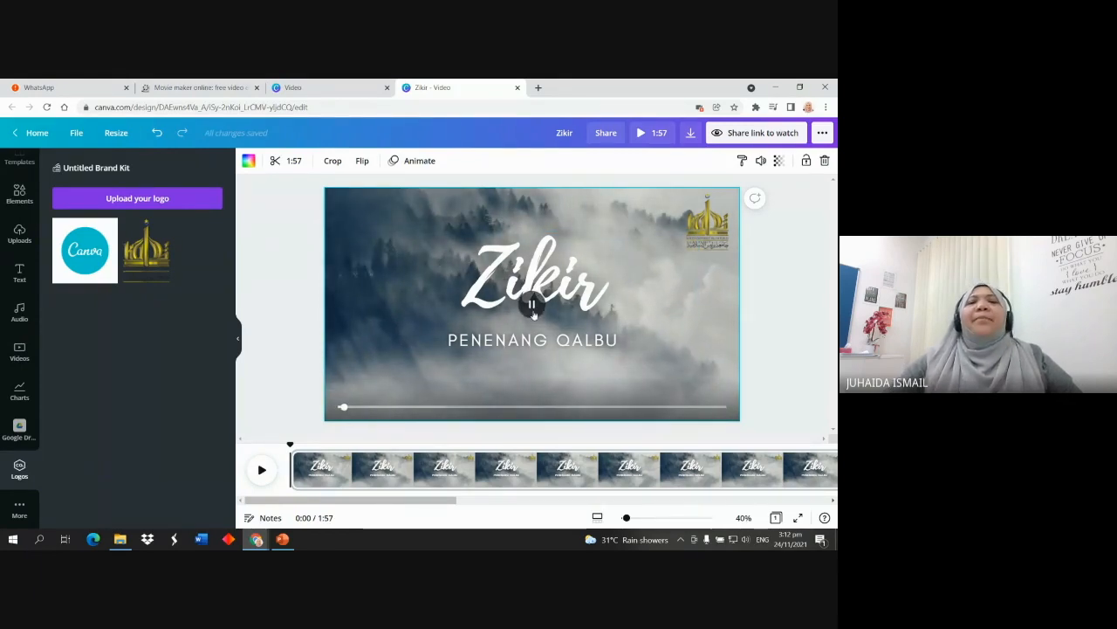
left_click(371, 348)
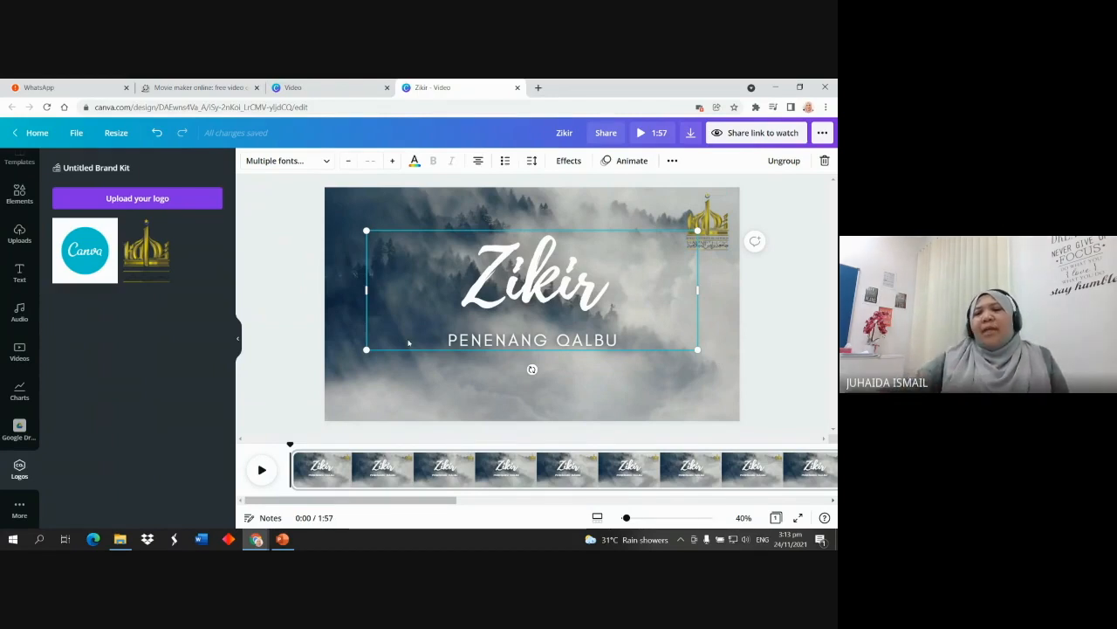
Compare the page and text animations for the title word "Zikir" and apply the Fade text animation to it
left_click(527, 278)
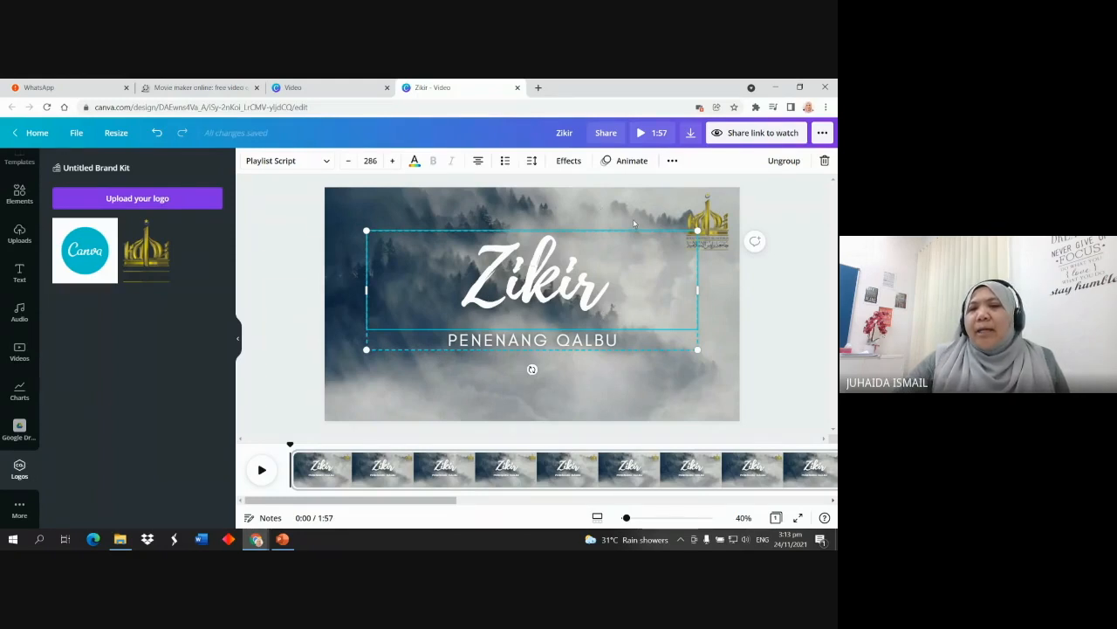
left_click(625, 163)
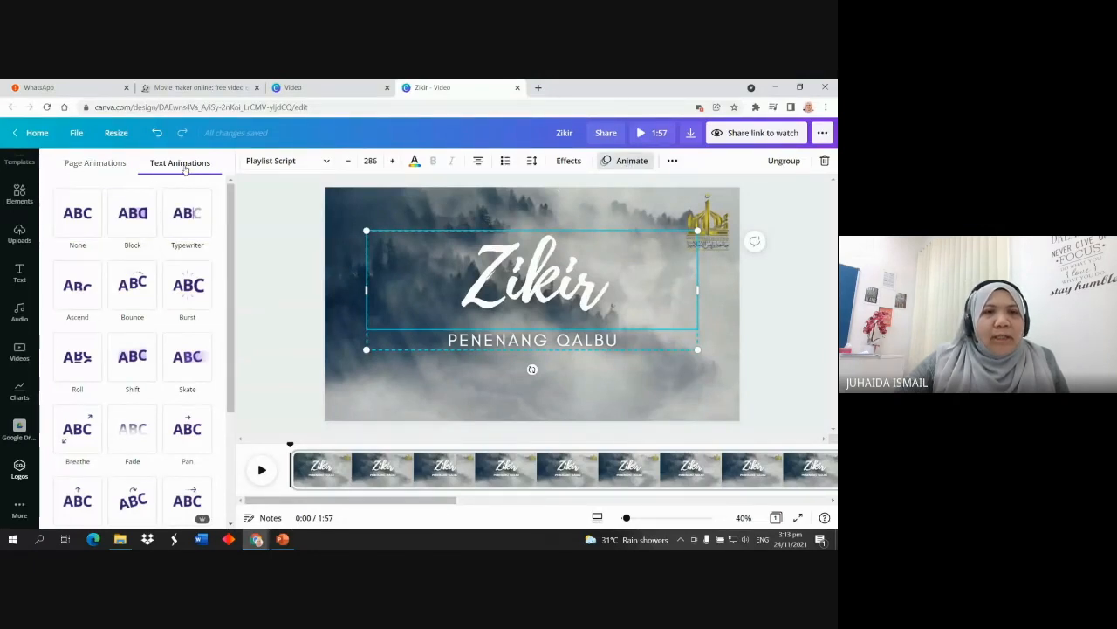
left_click(96, 168)
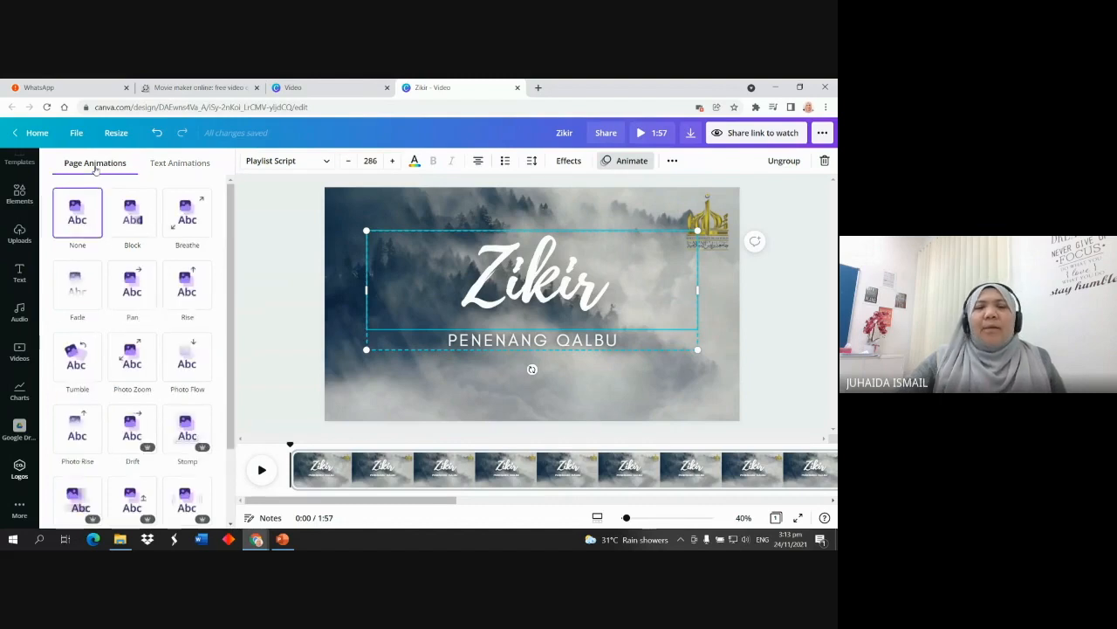
left_click(160, 169)
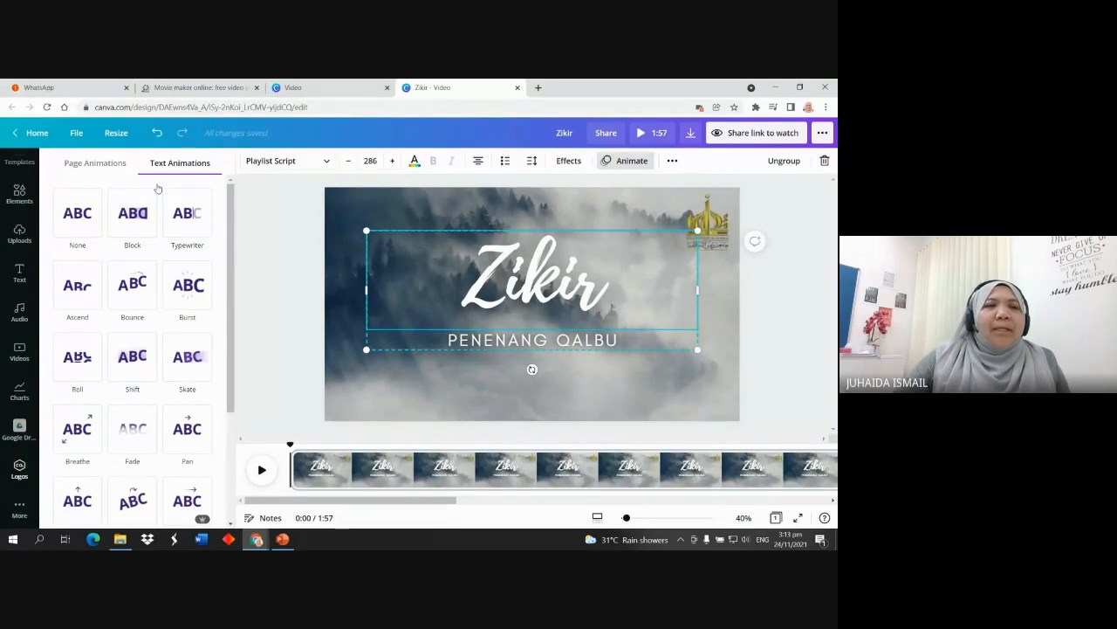
left_click(96, 163)
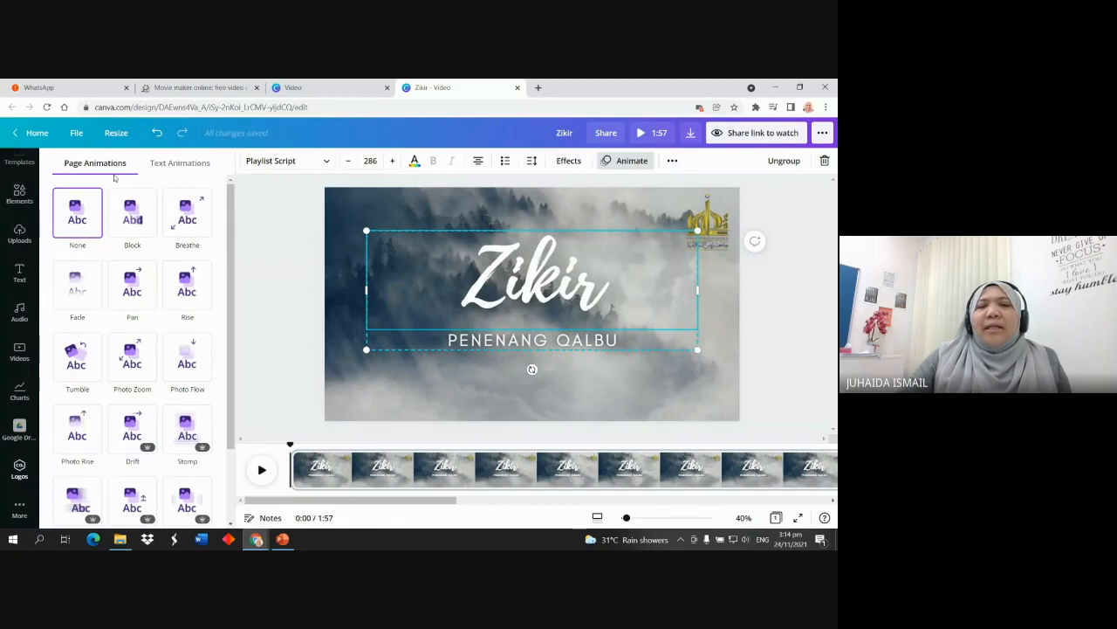
left_click(175, 164)
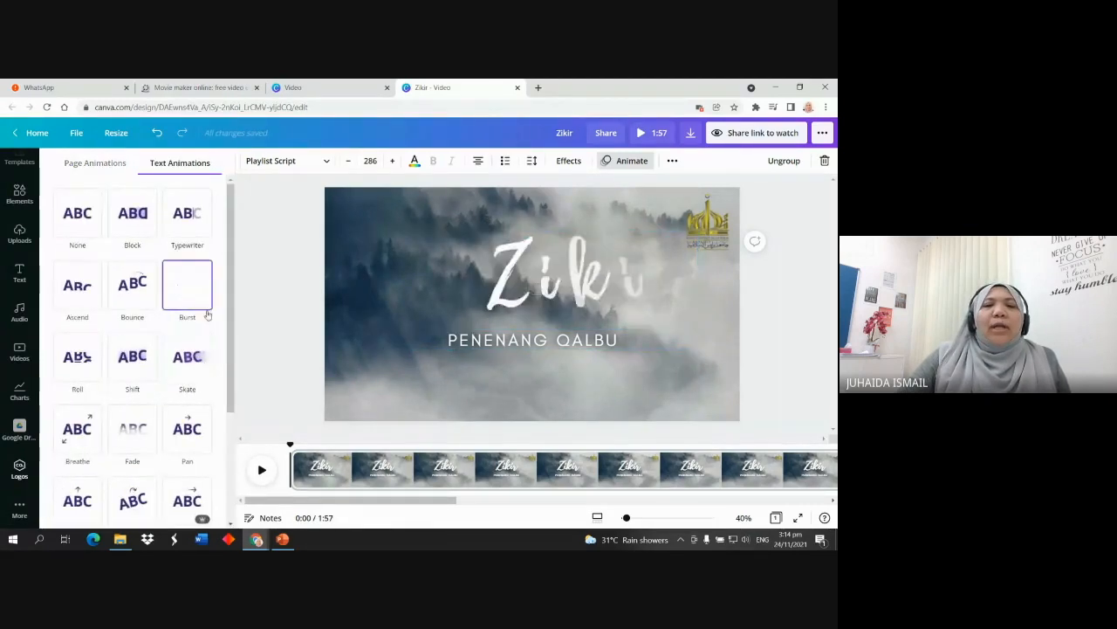
scroll(187, 358, "down", 2)
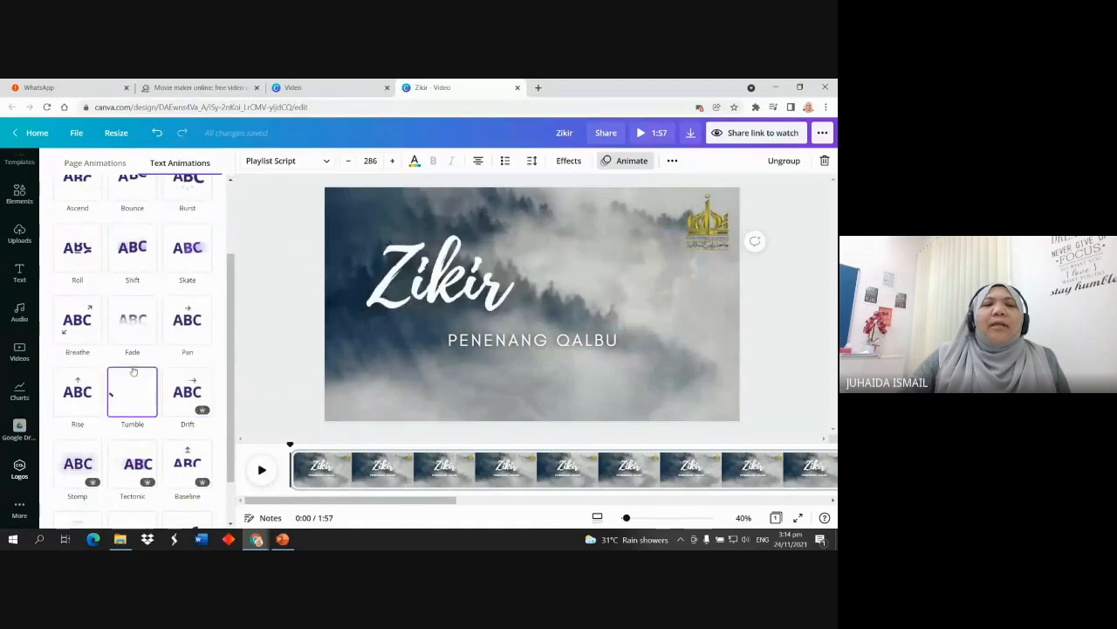
left_click(131, 330)
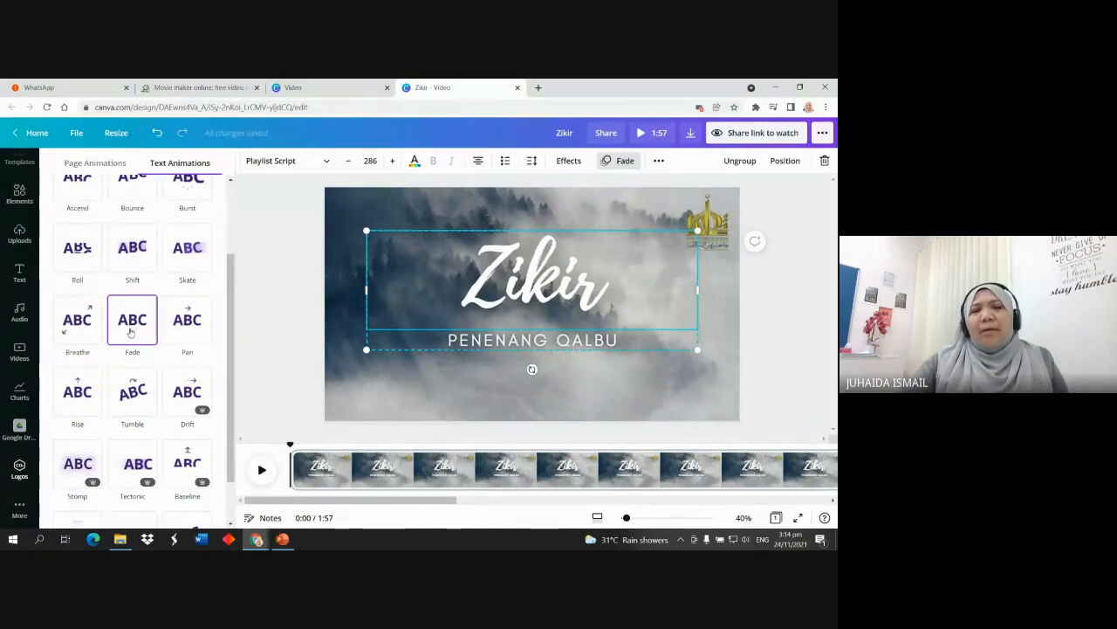
Apply the Breathe page animation to the whole title page and return to the text animations
left_click(90, 164)
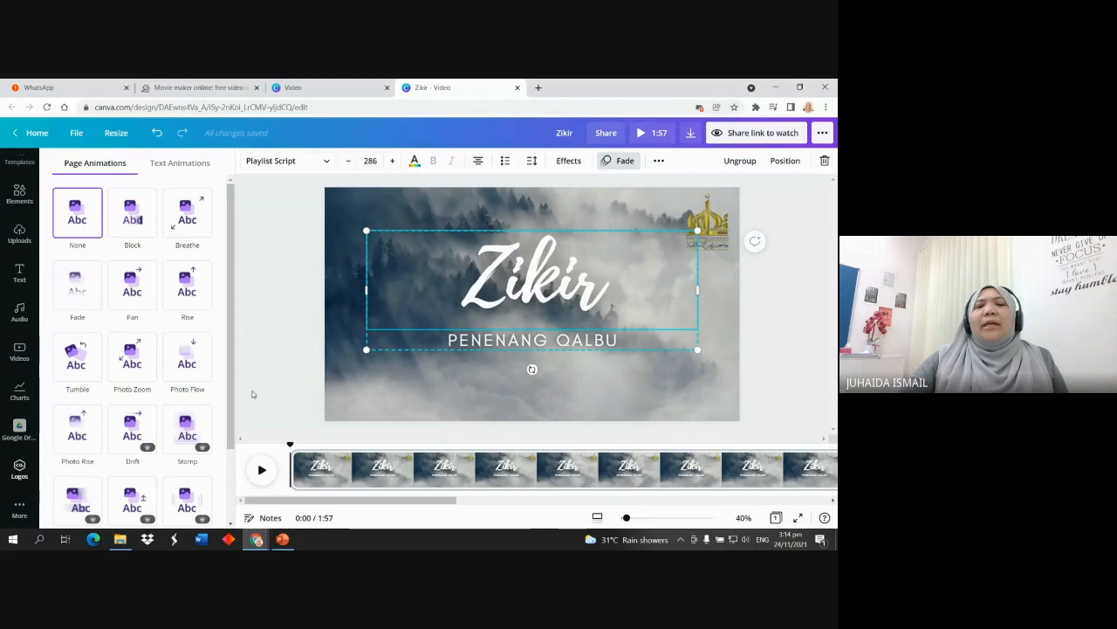
left_click(189, 220)
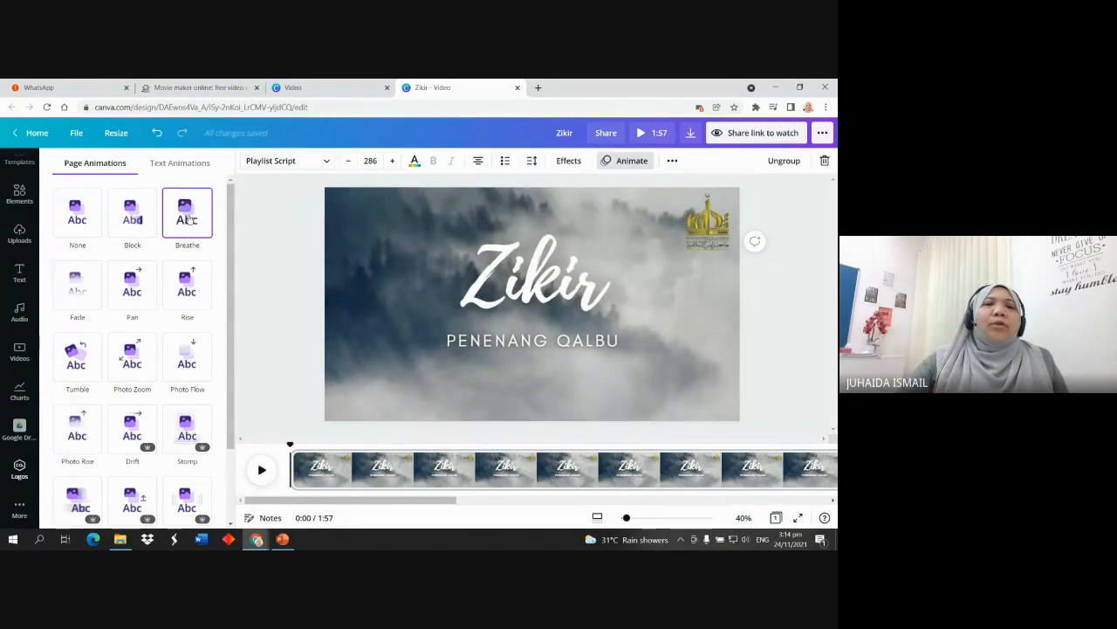
left_click(384, 248)
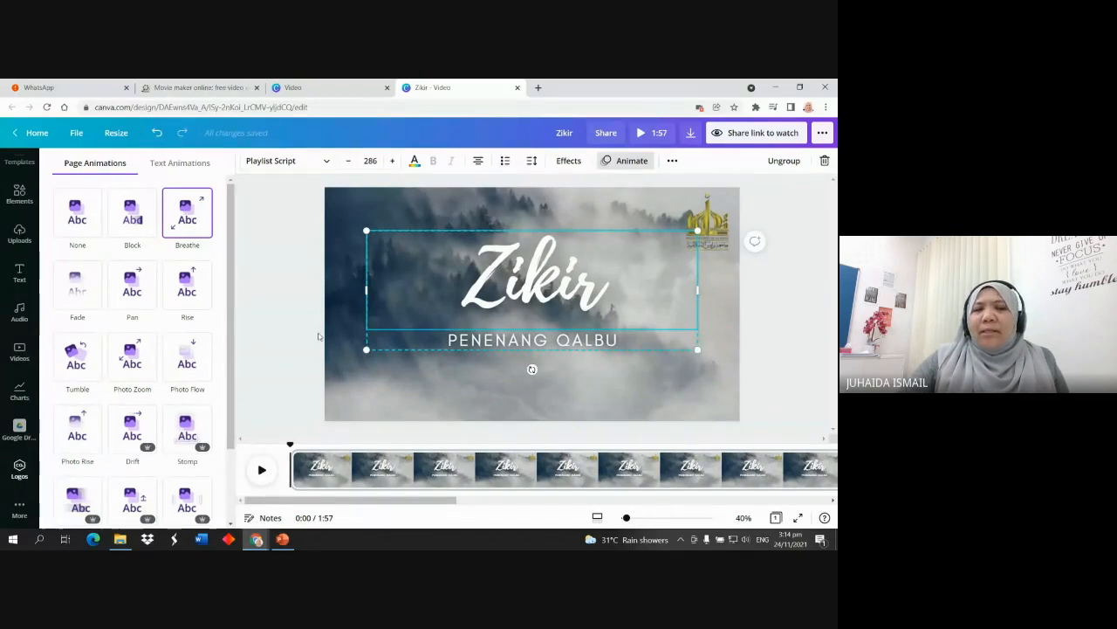
left_click(166, 164)
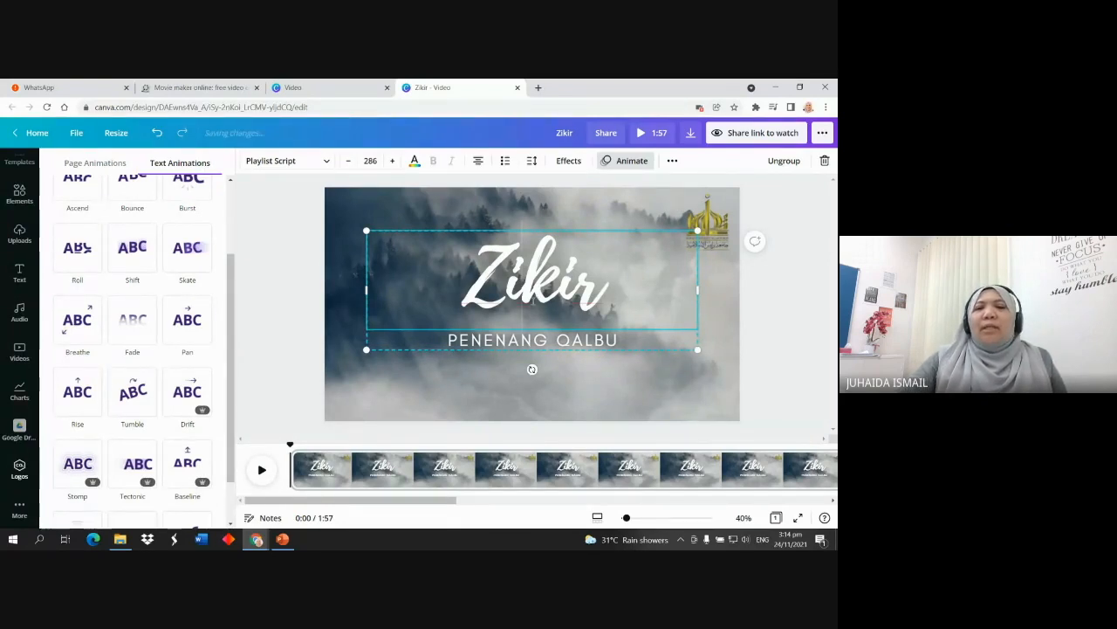
Preview the misty forest clip behind the title, replay it from near its beginning, and reselect the "Zikir" text
left_click(531, 370)
left_click(530, 307)
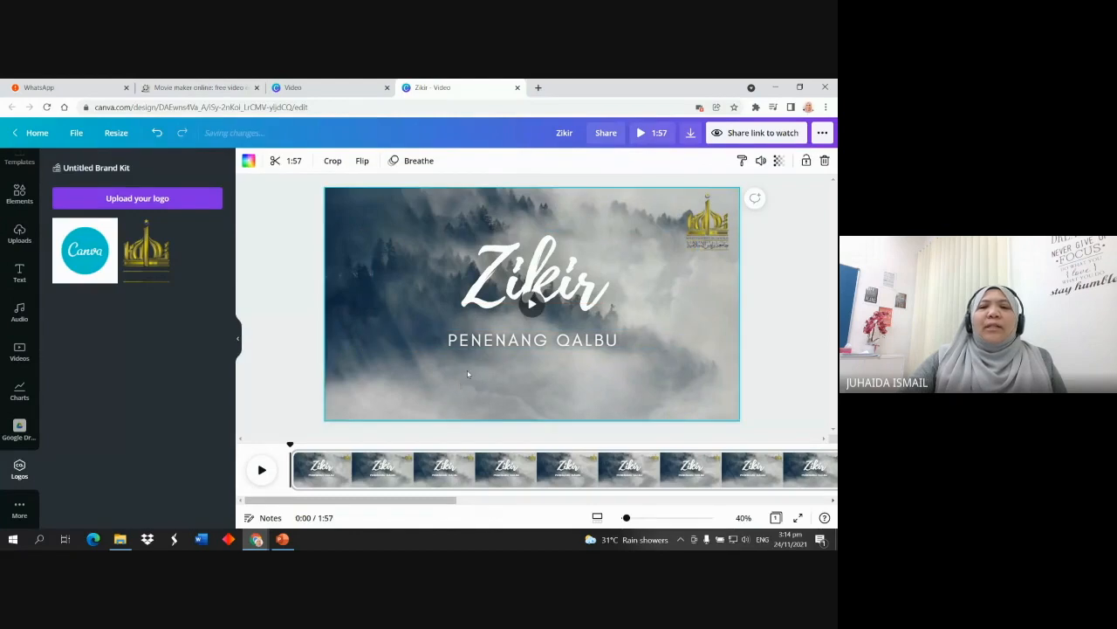
left_click(530, 305)
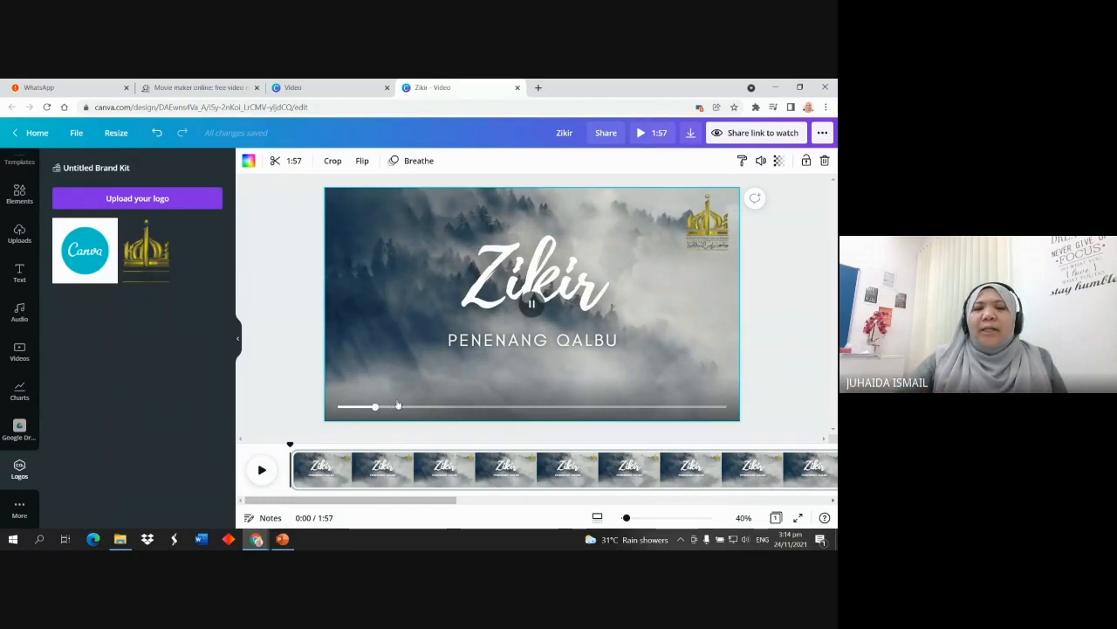
left_click_drag(378, 408, 340, 407)
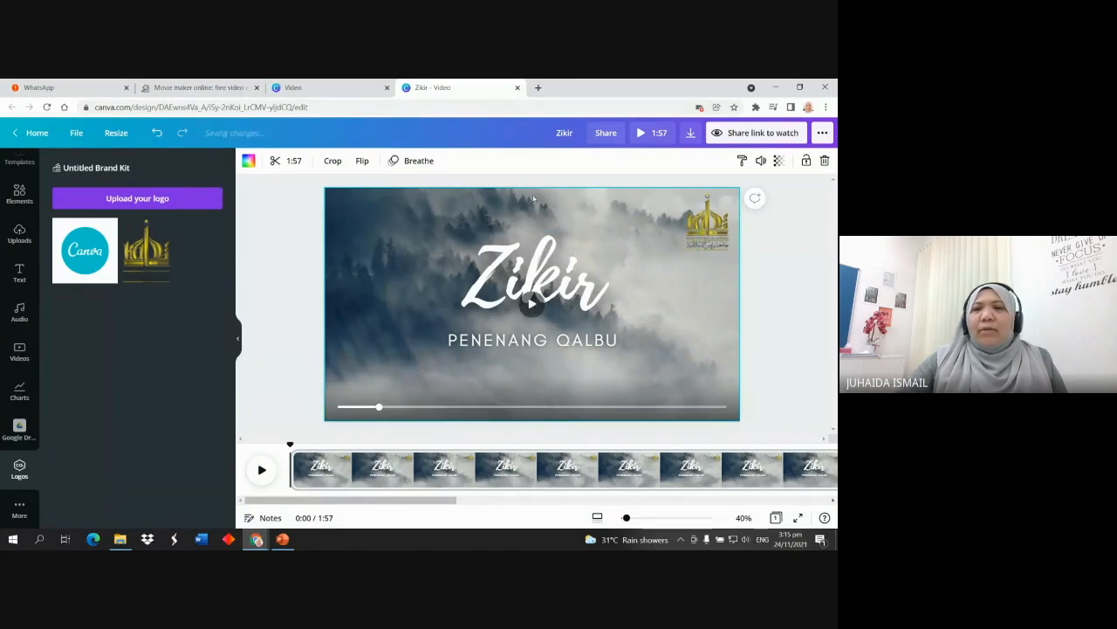
left_click(781, 302)
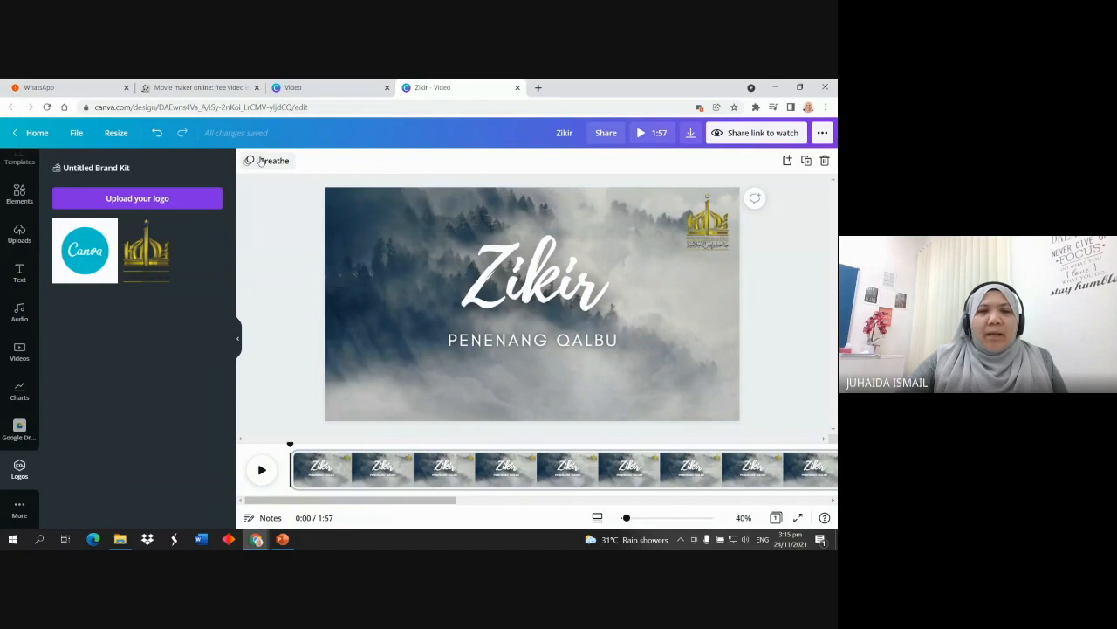
left_click(525, 322)
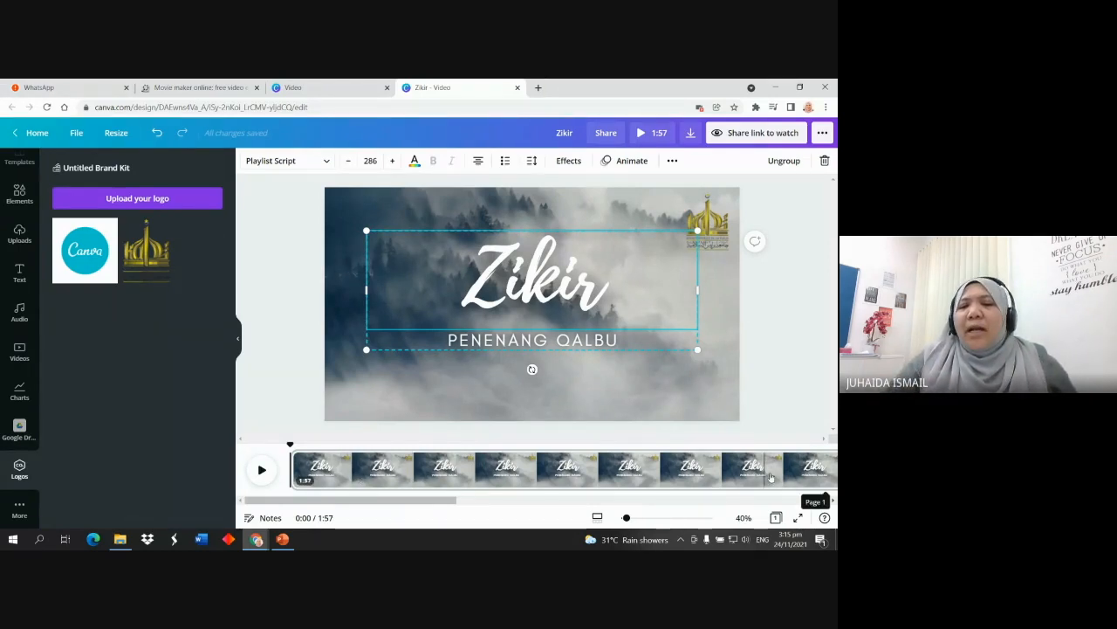
Trim the title page from its end on the timeline to a duration of 5.3 s
left_click_drag(435, 505, 784, 519)
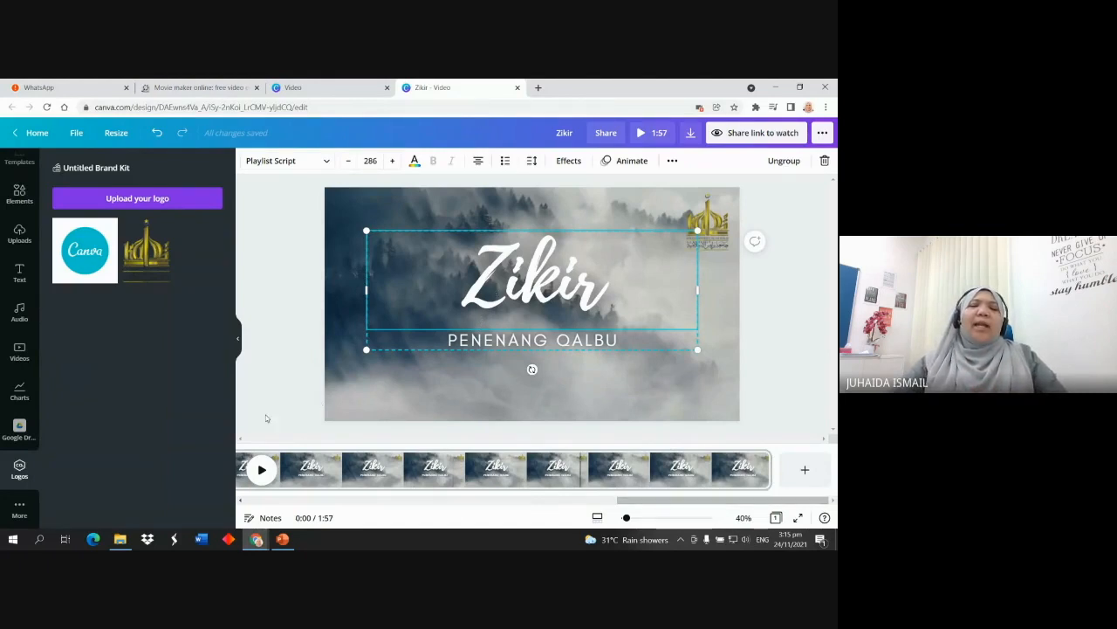
left_click(743, 328)
left_click_drag(770, 469, 316, 471)
left_click_drag(650, 469, 359, 469)
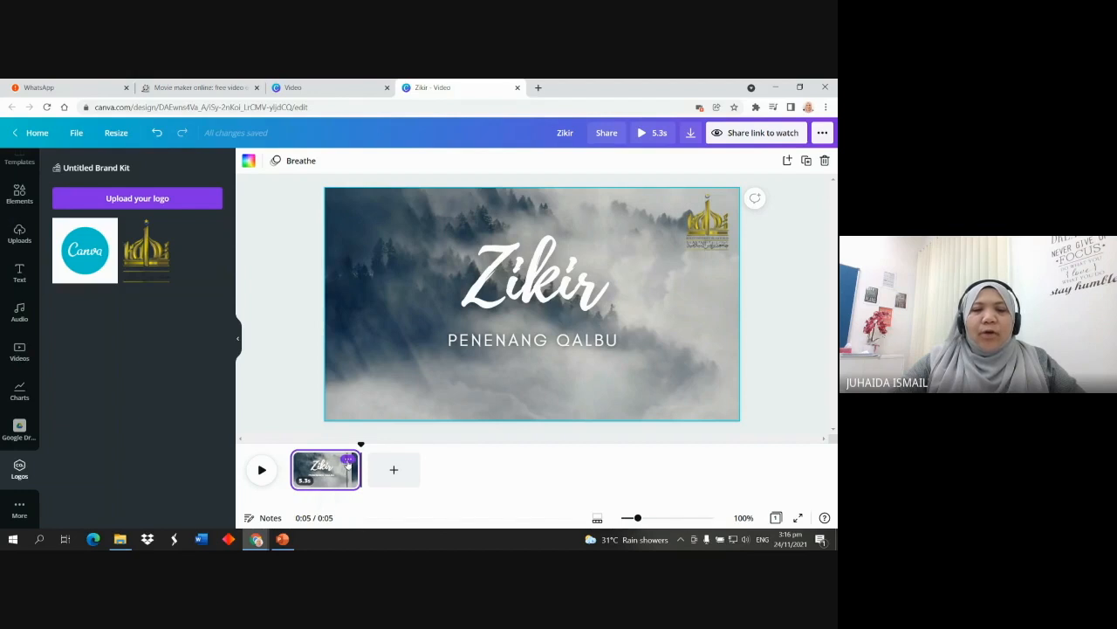
Duplicate the 5.3 s title page and select the copy on the timeline
left_click(348, 462)
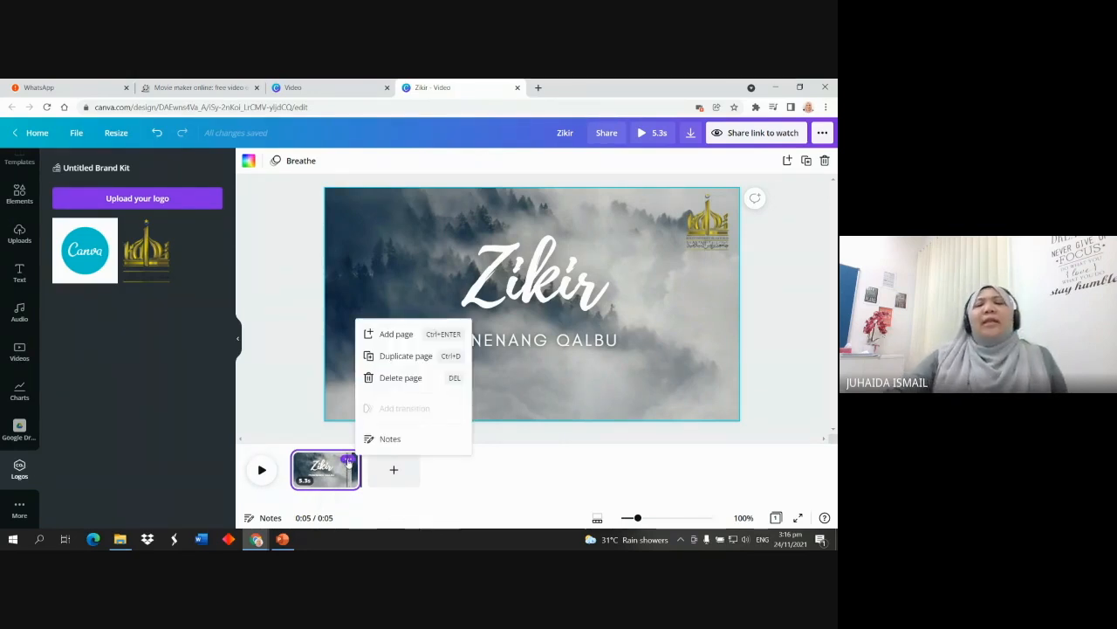
left_click(403, 356)
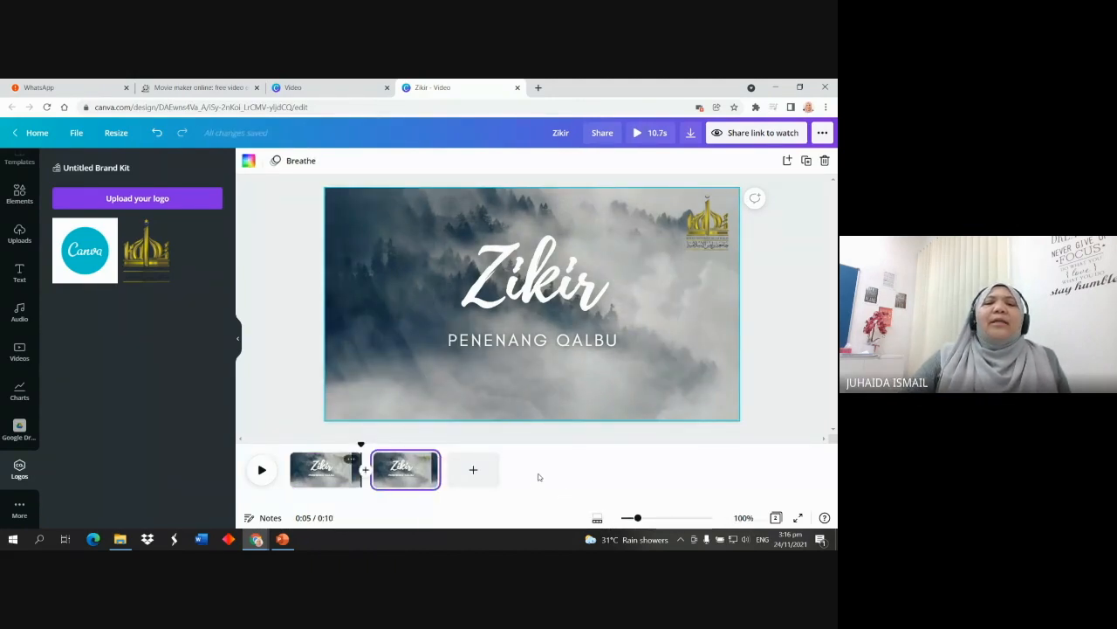
left_click(323, 467)
left_click(404, 471)
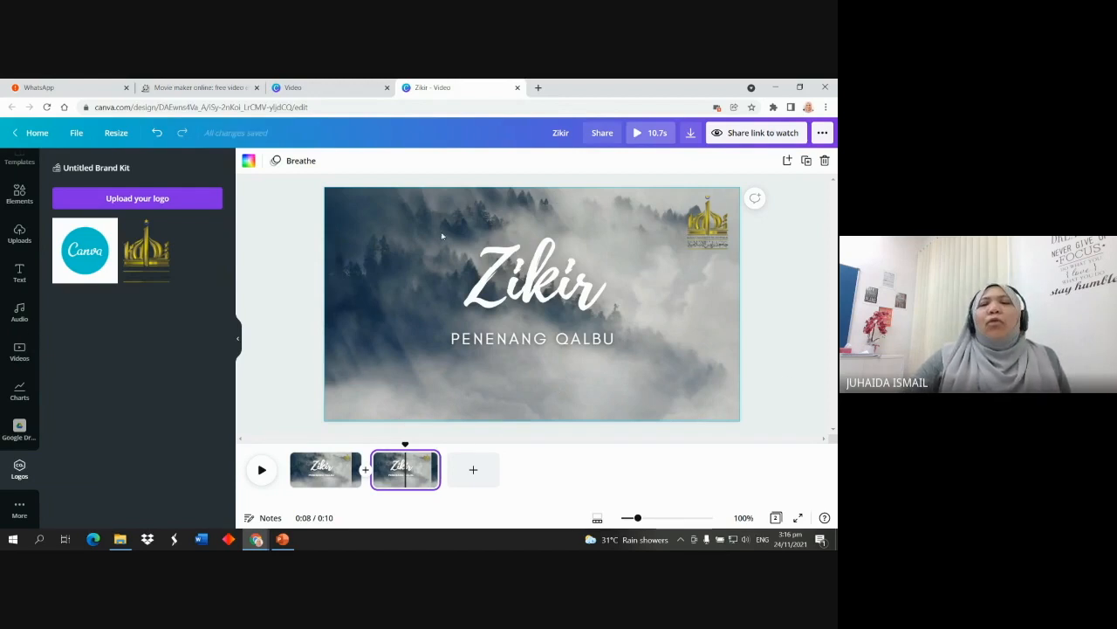
left_click(380, 299)
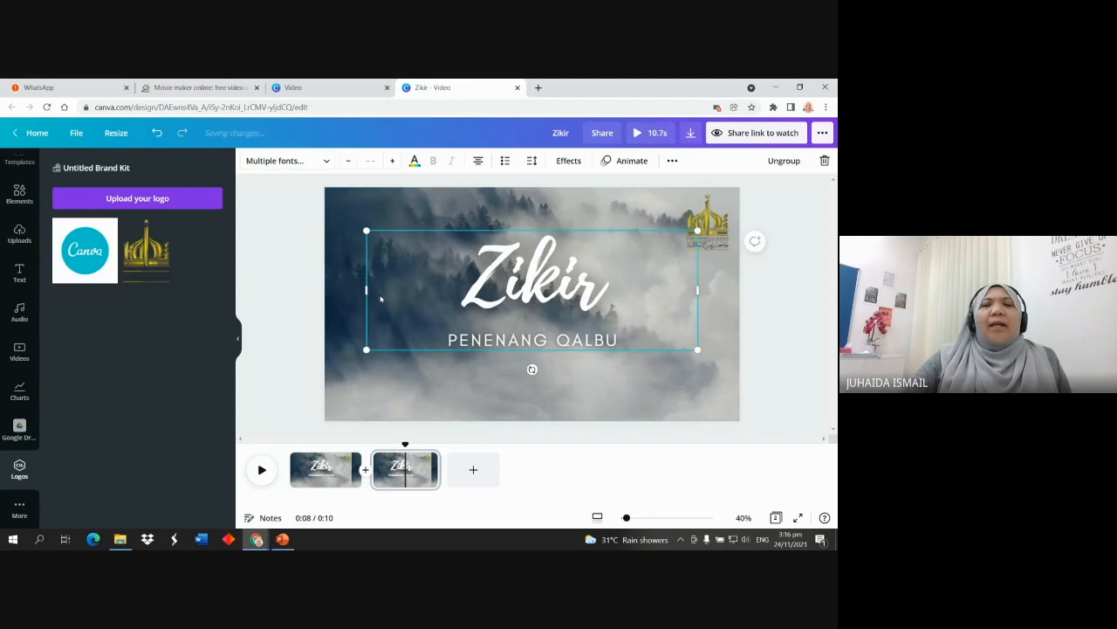
left_click(363, 208)
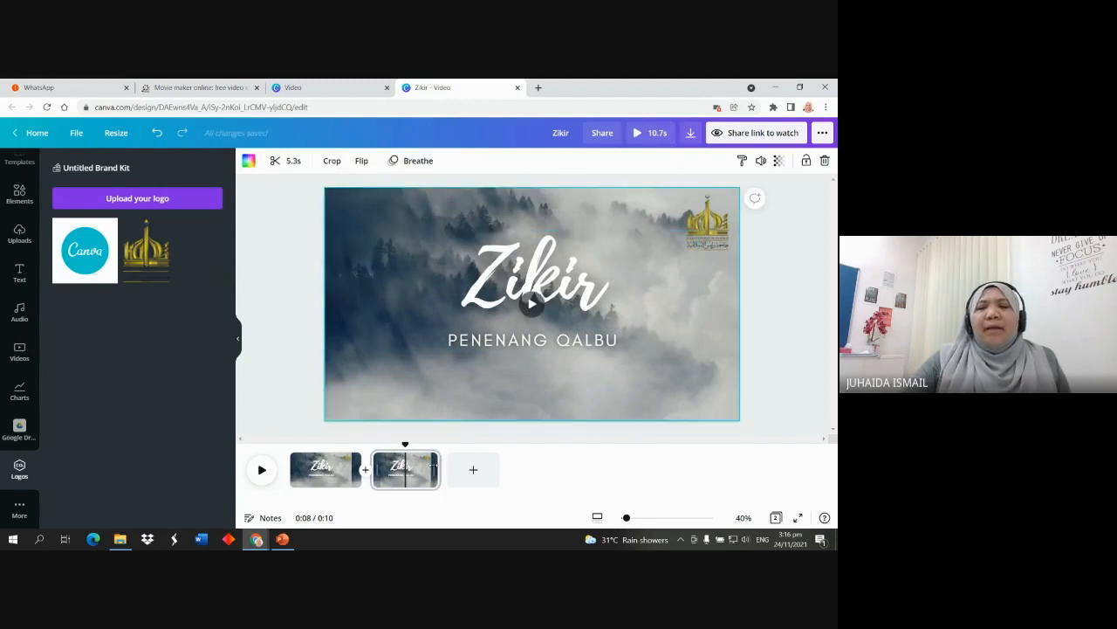
left_click(390, 471)
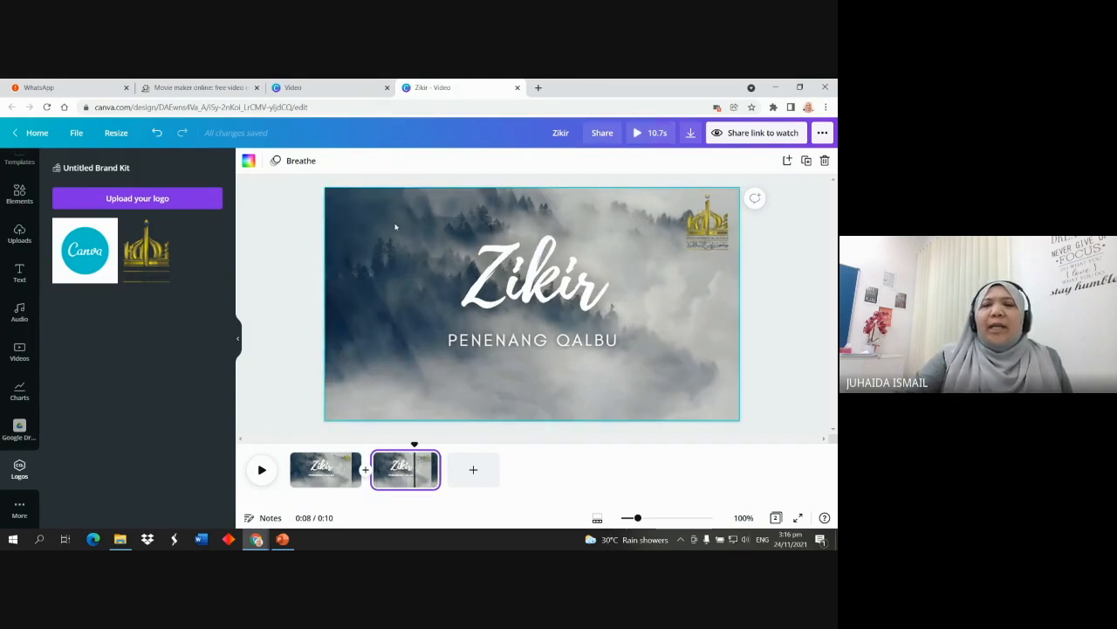
key("Delete")
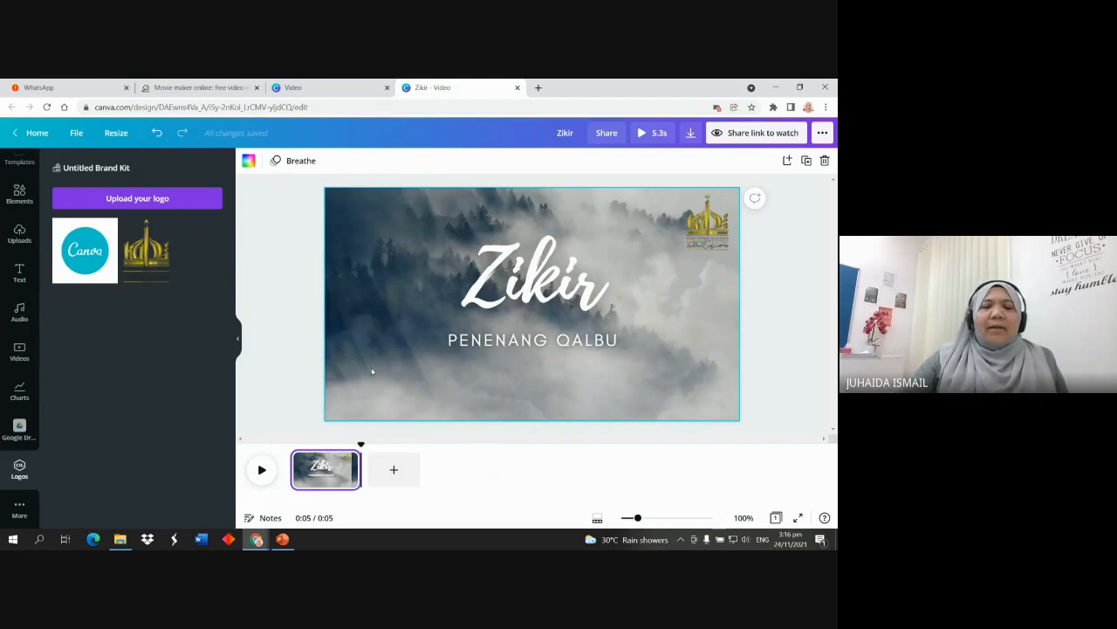
key("ctrl+z")
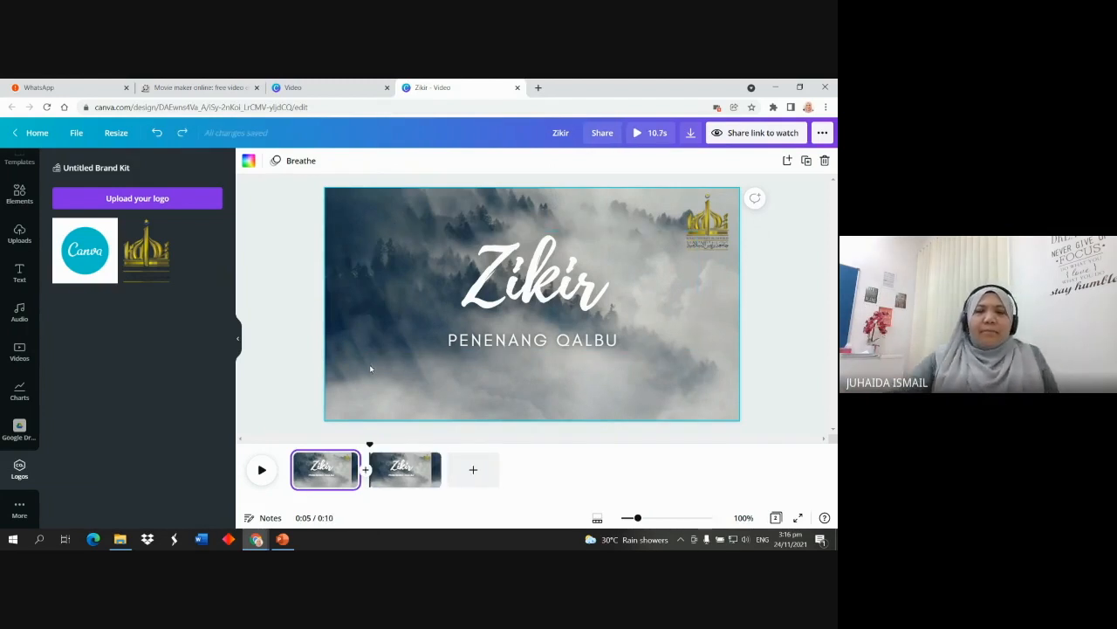
left_click(402, 484)
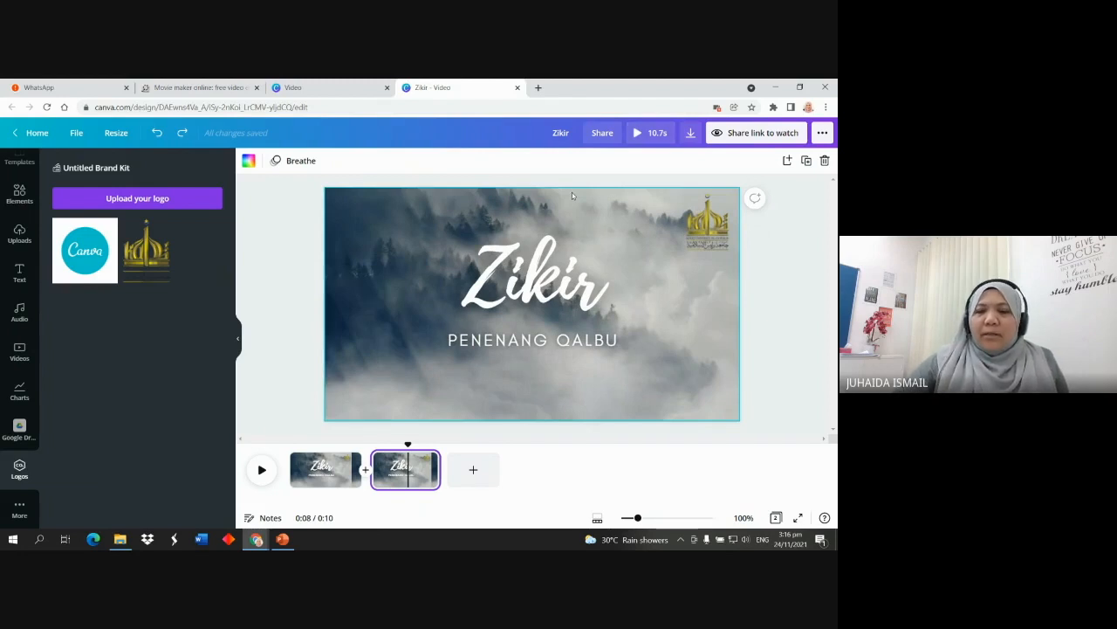
key("Delete")
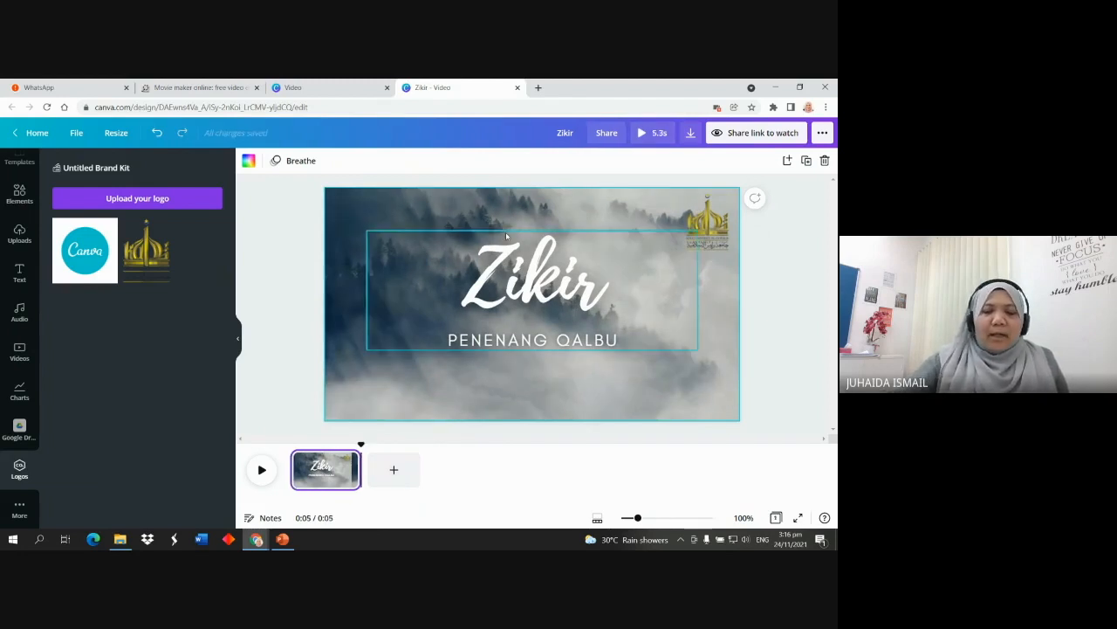
key("ctrl+z")
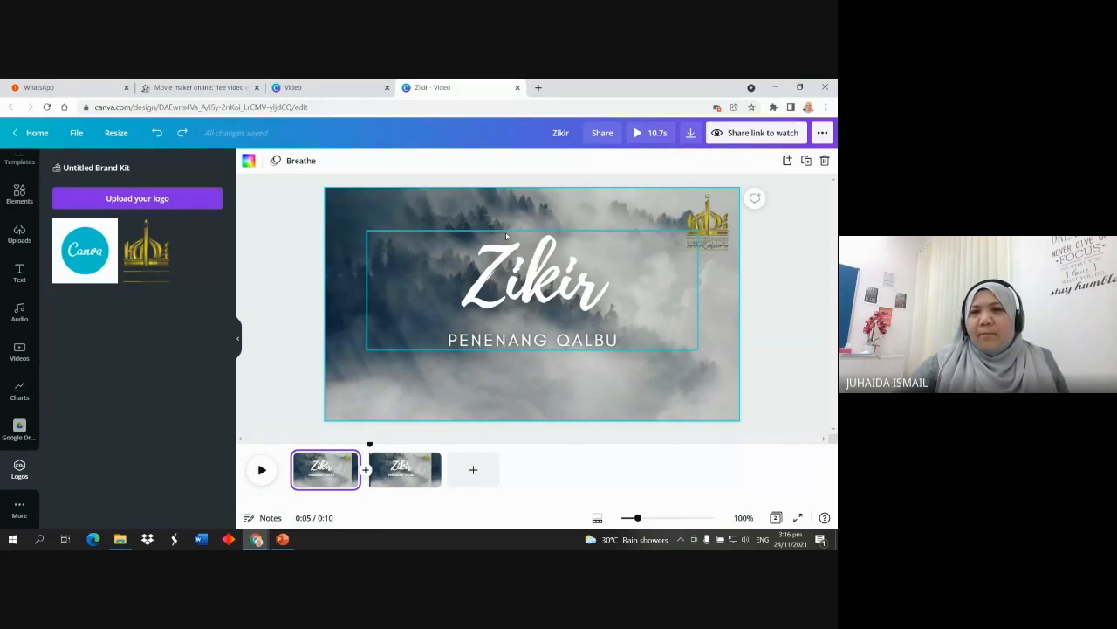
Delete the misty forest background video from the duplicated second page, keeping its title and logo
right_click(554, 200)
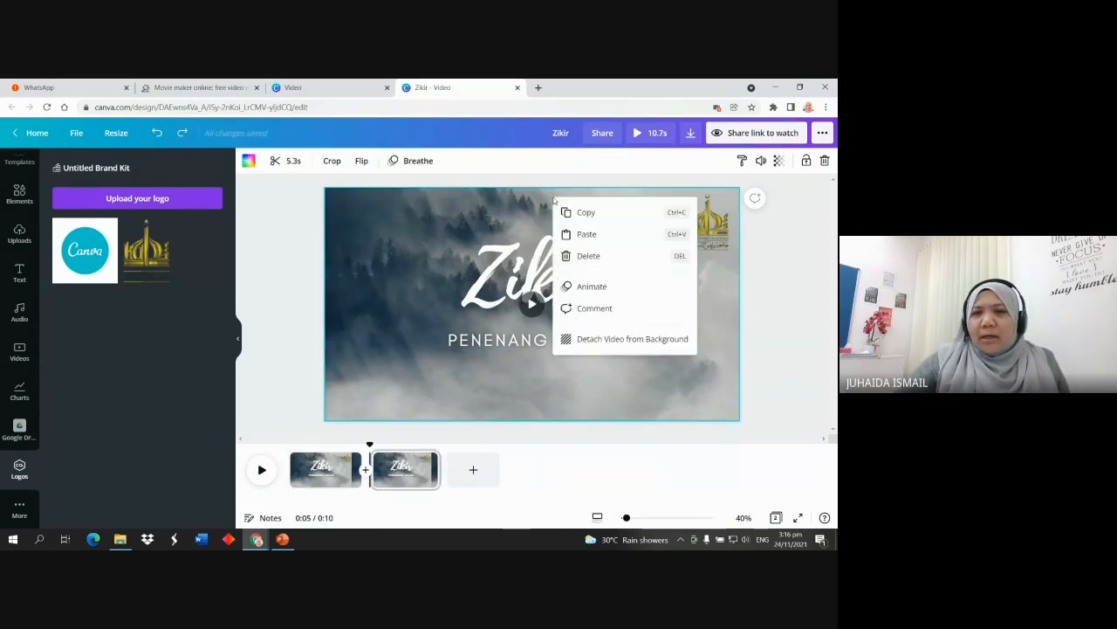
left_click(603, 256)
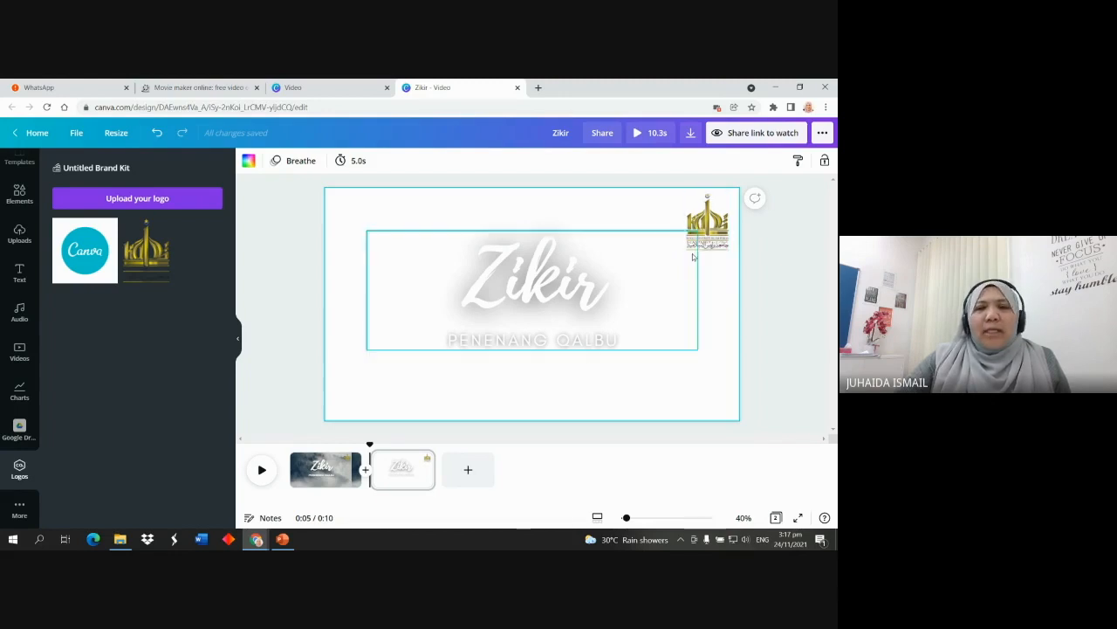
Clear the "Nature" video search, open the Sky category, and set the 18.0 s golden sunset clip as the second page's background
left_click(19, 351)
scroll(140, 271, "down", 5)
scroll(141, 268, "up", 5)
left_click(194, 167)
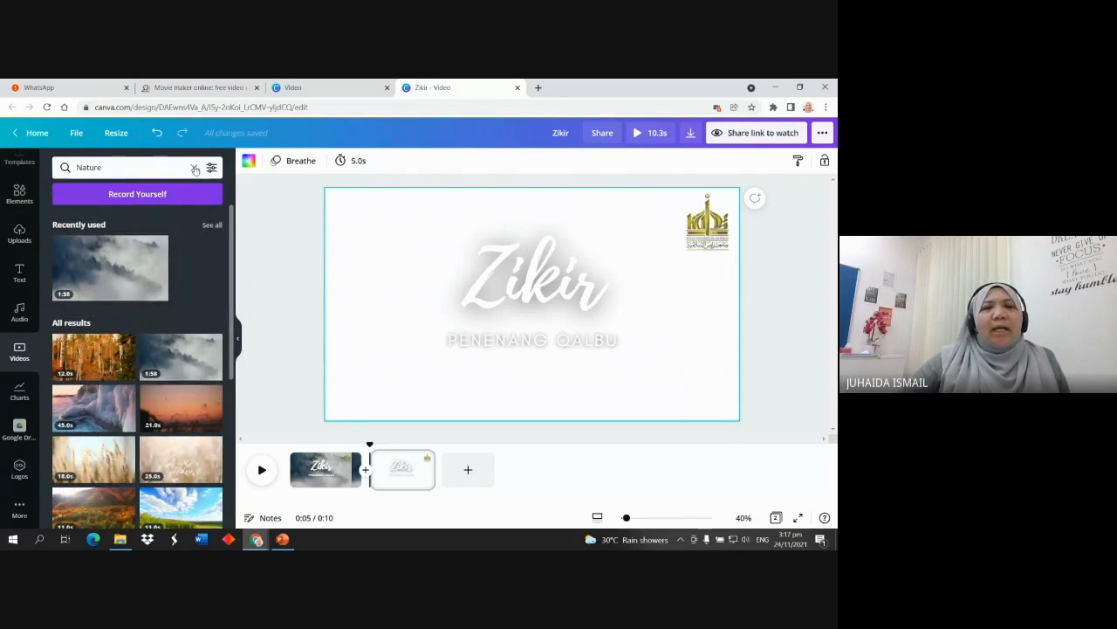
scroll(140, 292, "down", 5)
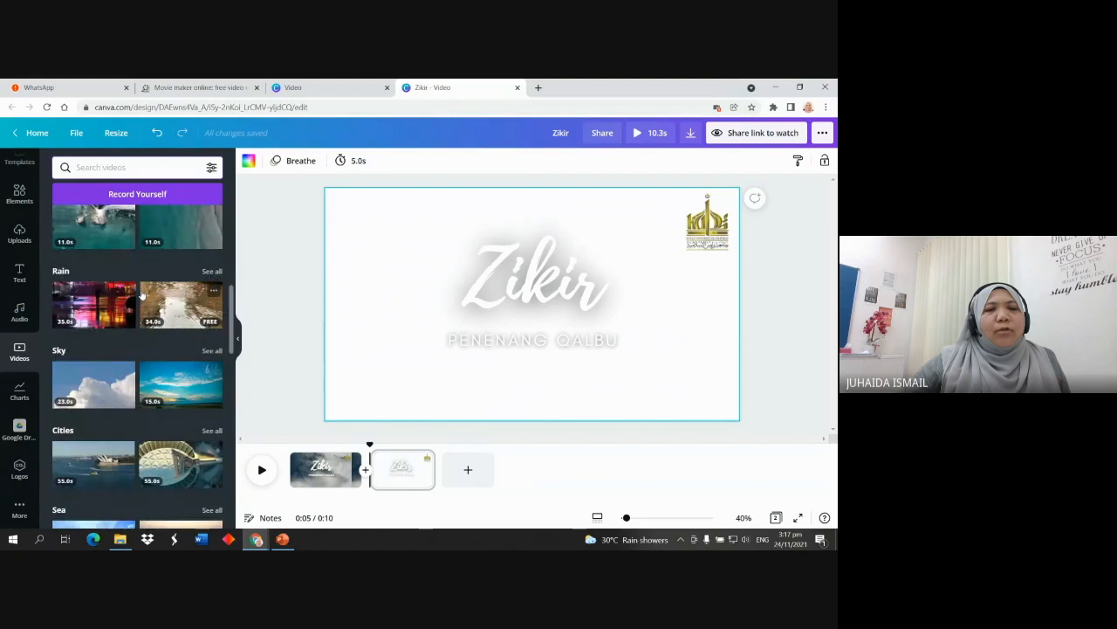
scroll(142, 297, "down", 1)
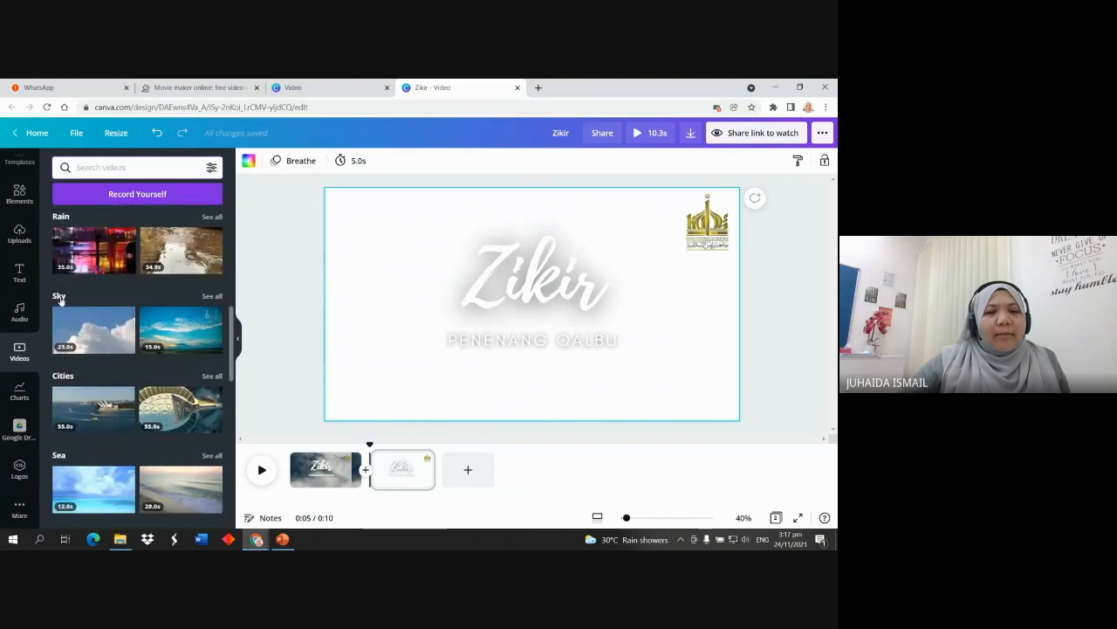
scroll(63, 292, "down", 2)
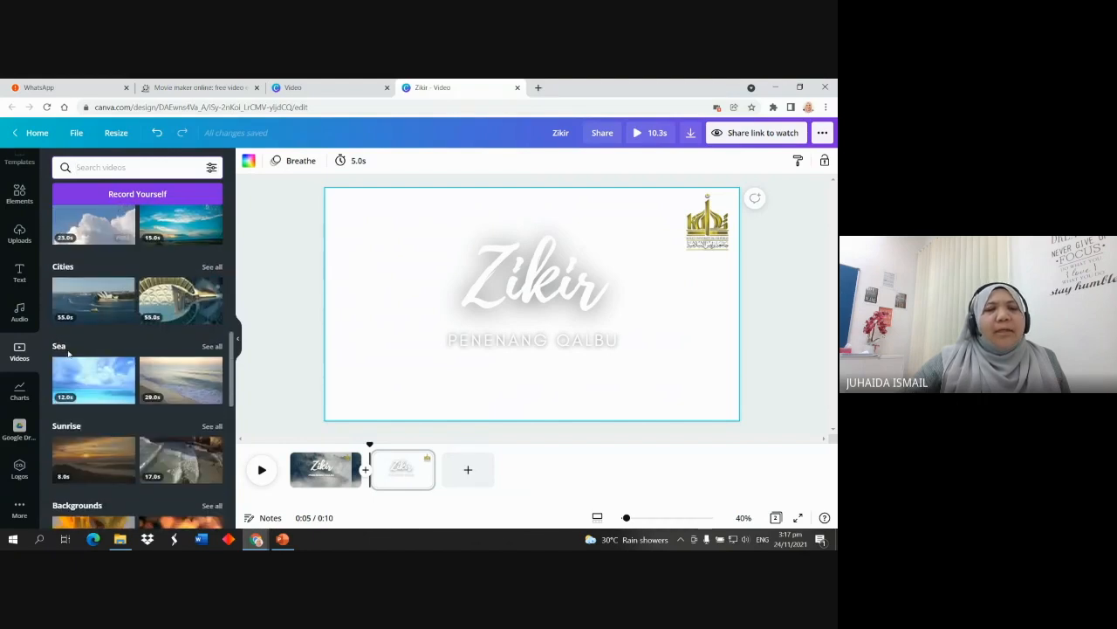
scroll(70, 283, "up", 2)
left_click(59, 298)
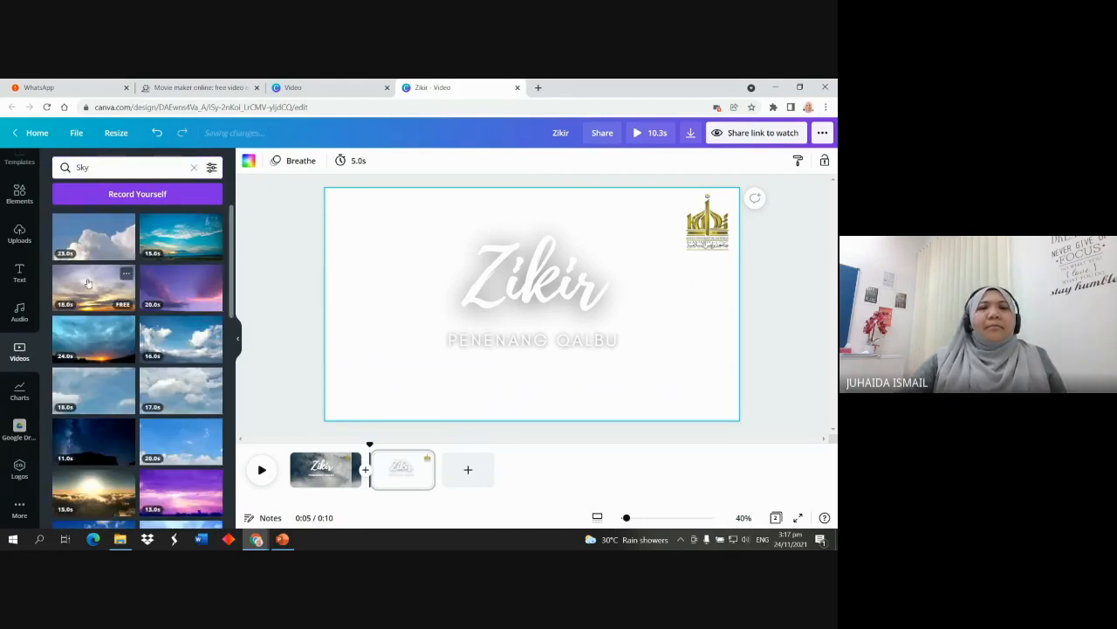
left_click_drag(88, 282, 372, 197)
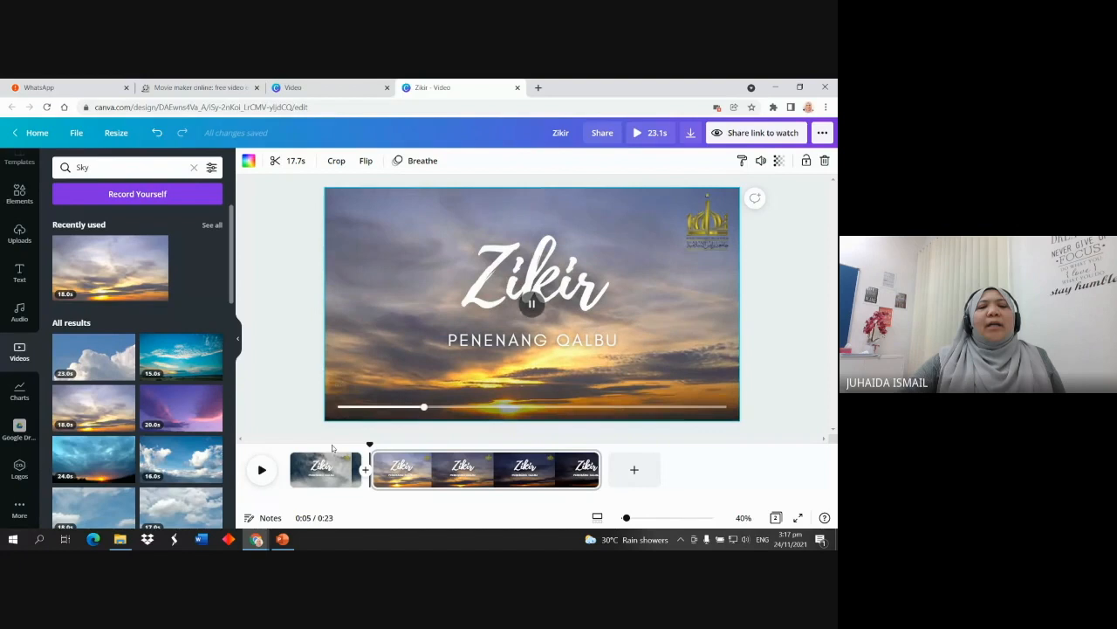
Trim the sunset page to 10.2 s on the timeline and extend the misty forest title page to 10.1 s
left_click(320, 471)
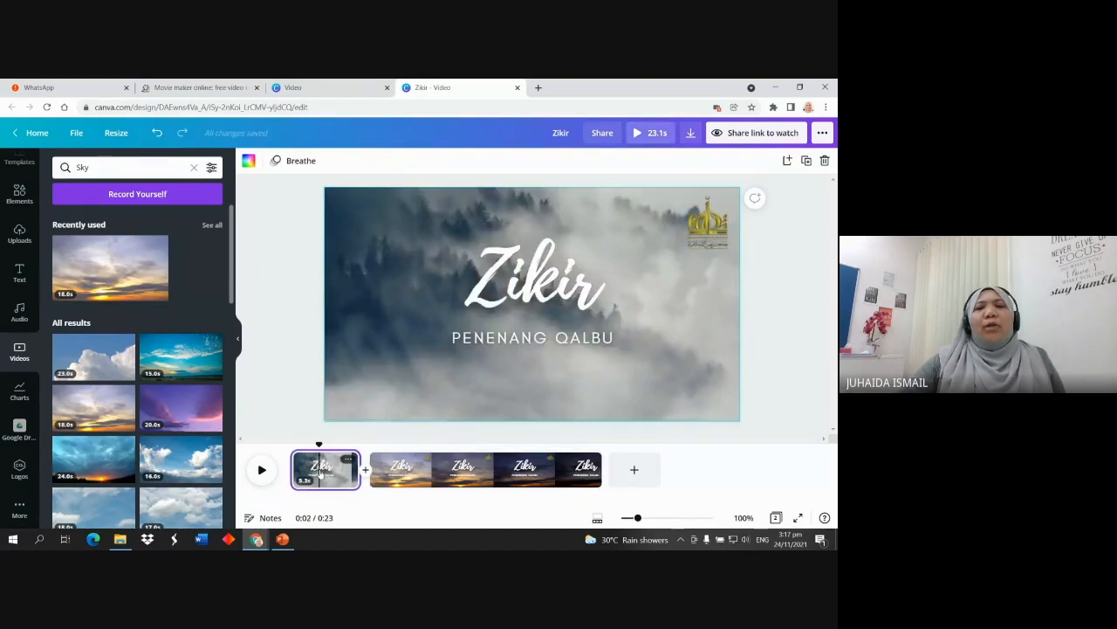
left_click(399, 471)
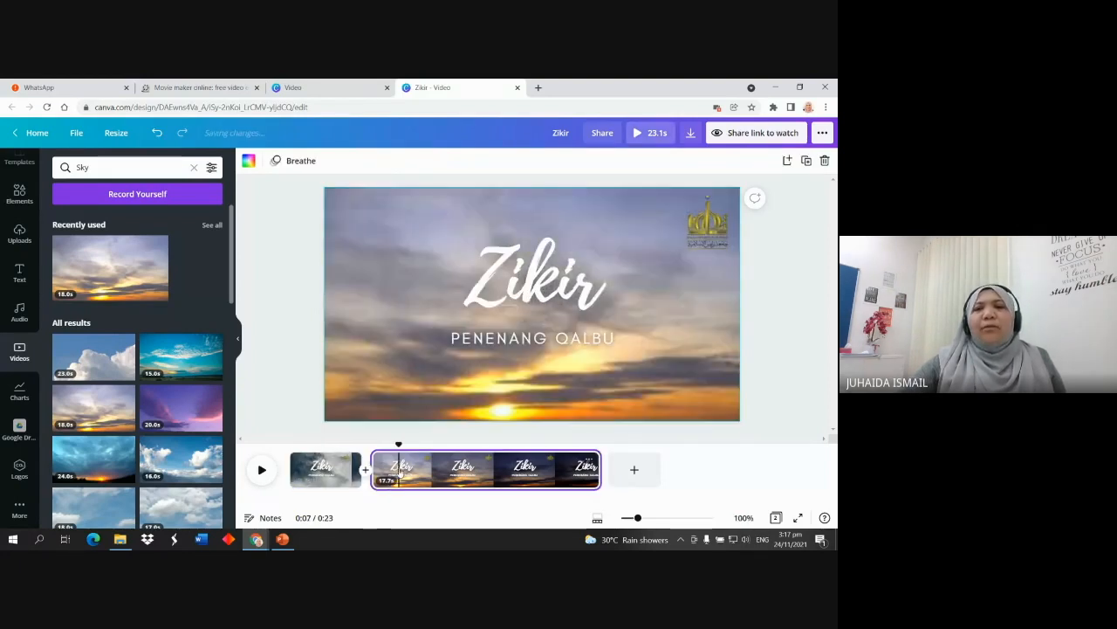
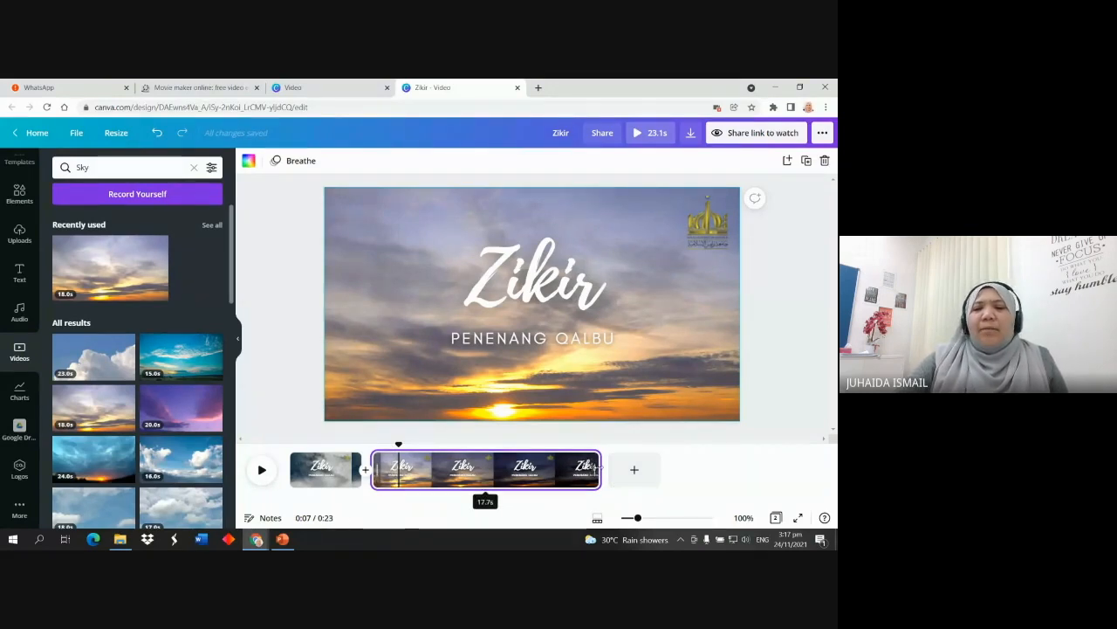
left_click_drag(599, 469, 502, 482)
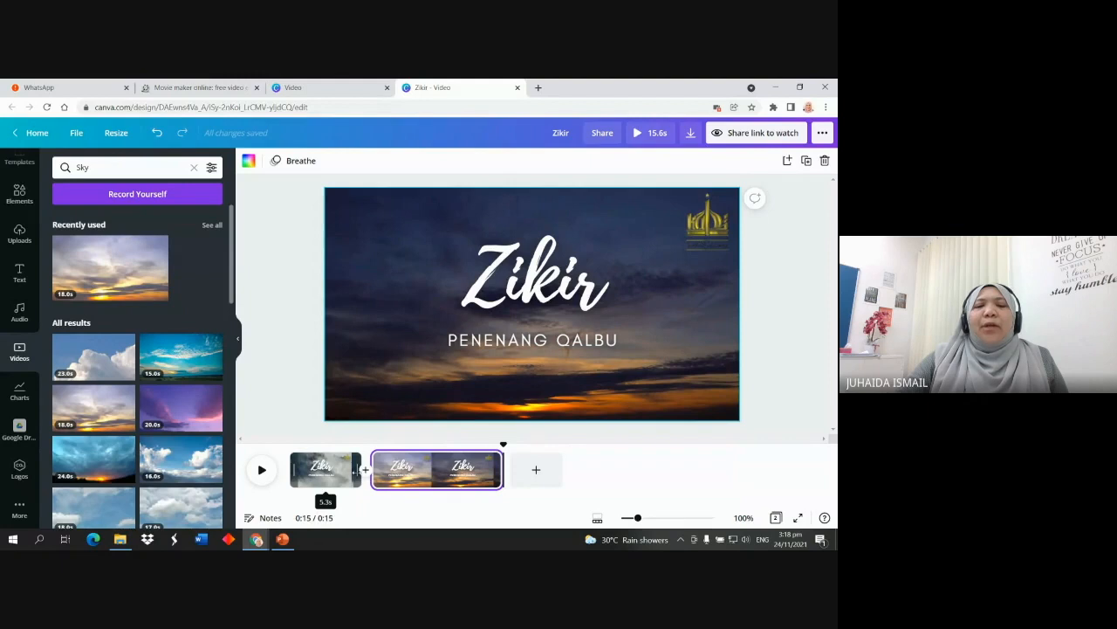
left_click_drag(358, 472, 420, 470)
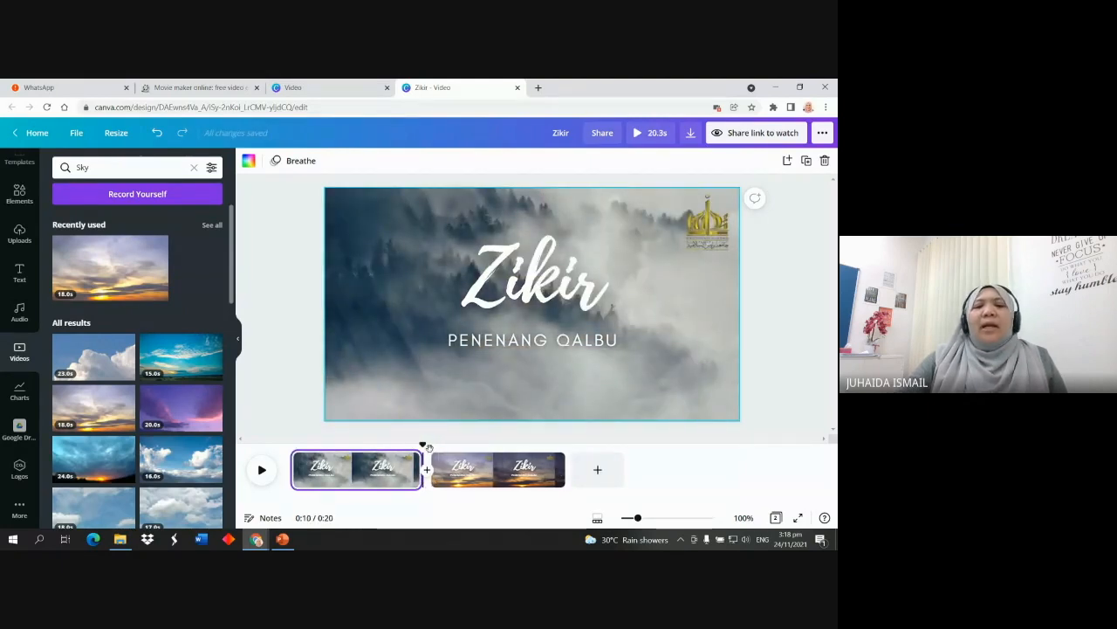
Check the two resized pages on the timeline and duplicate the sunset page as a third page
left_click(441, 472)
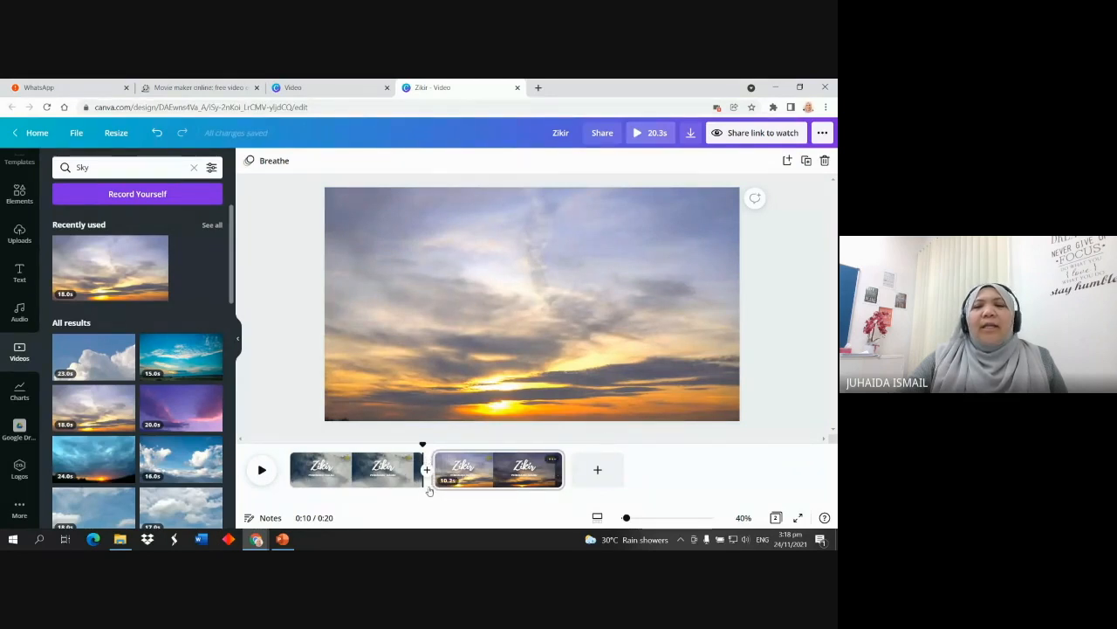
left_click(323, 471)
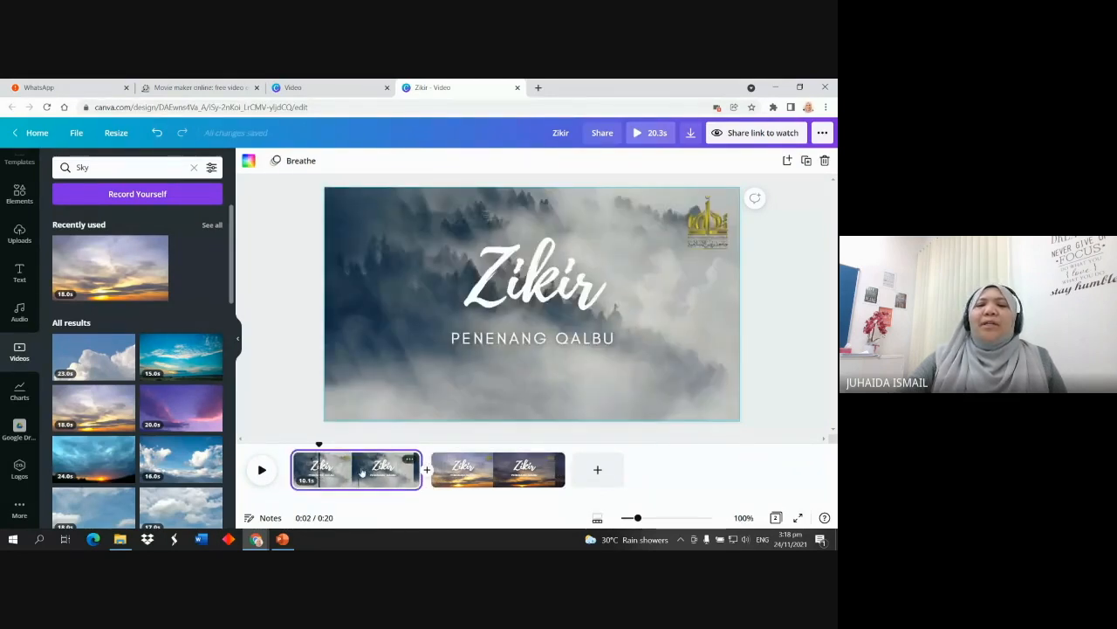
left_click(460, 472)
left_click(528, 472)
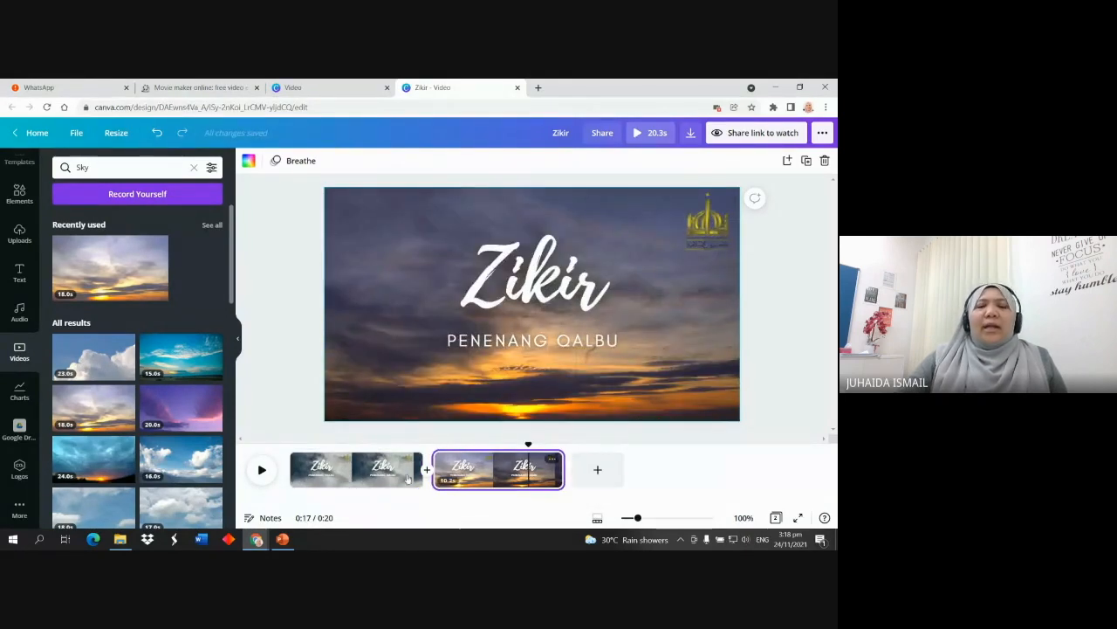
right_click(542, 479)
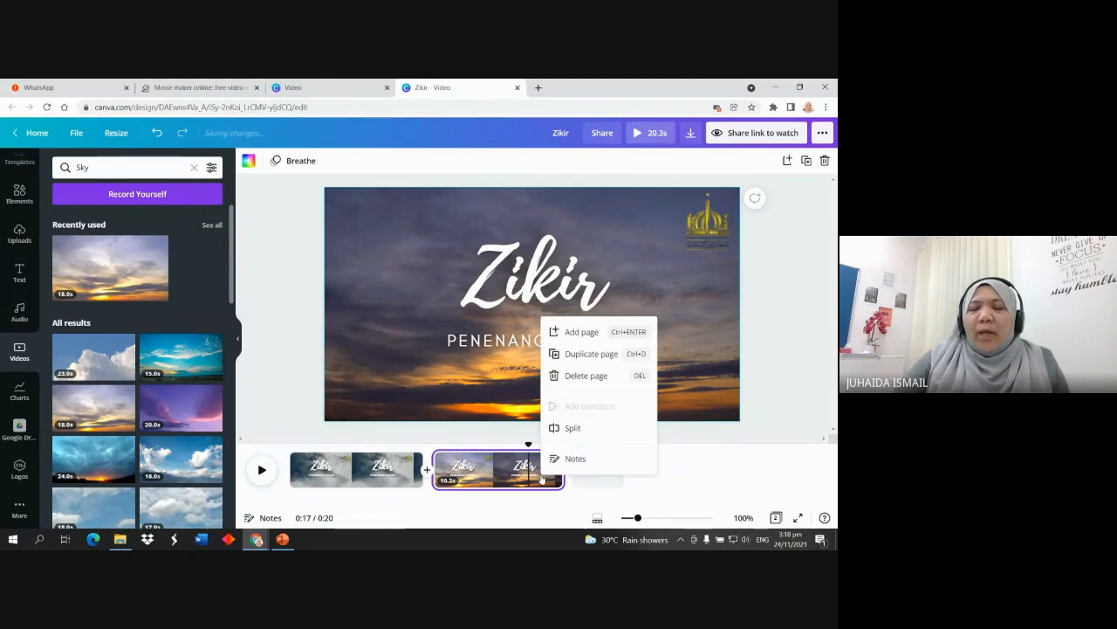
left_click(591, 353)
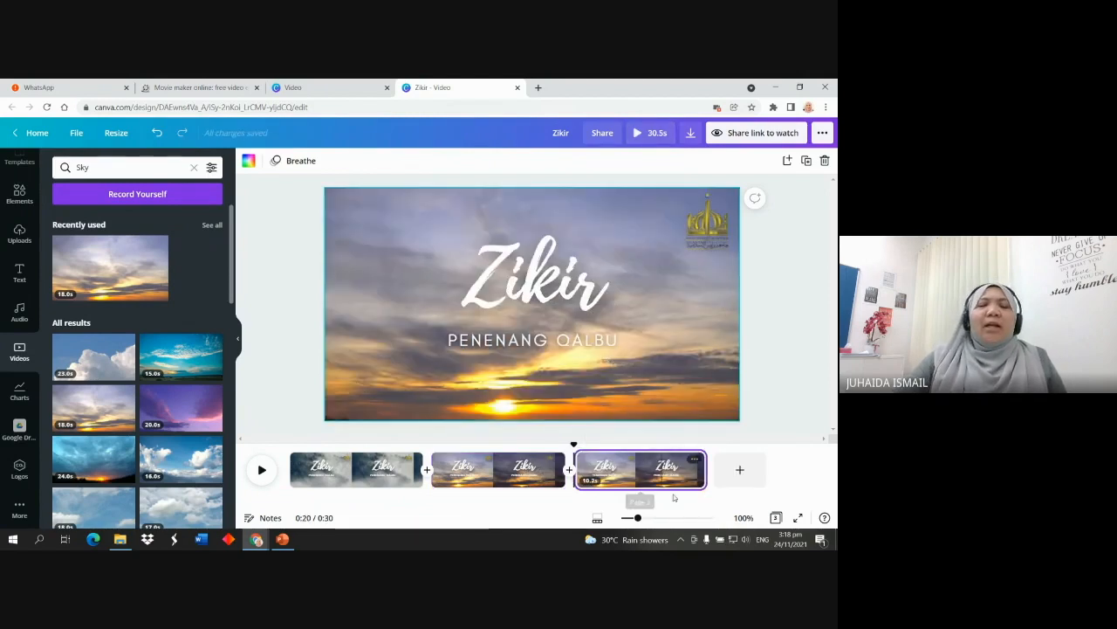
Replace the third page's sunset background with the 15.0 s blue sky clip
left_click(640, 211)
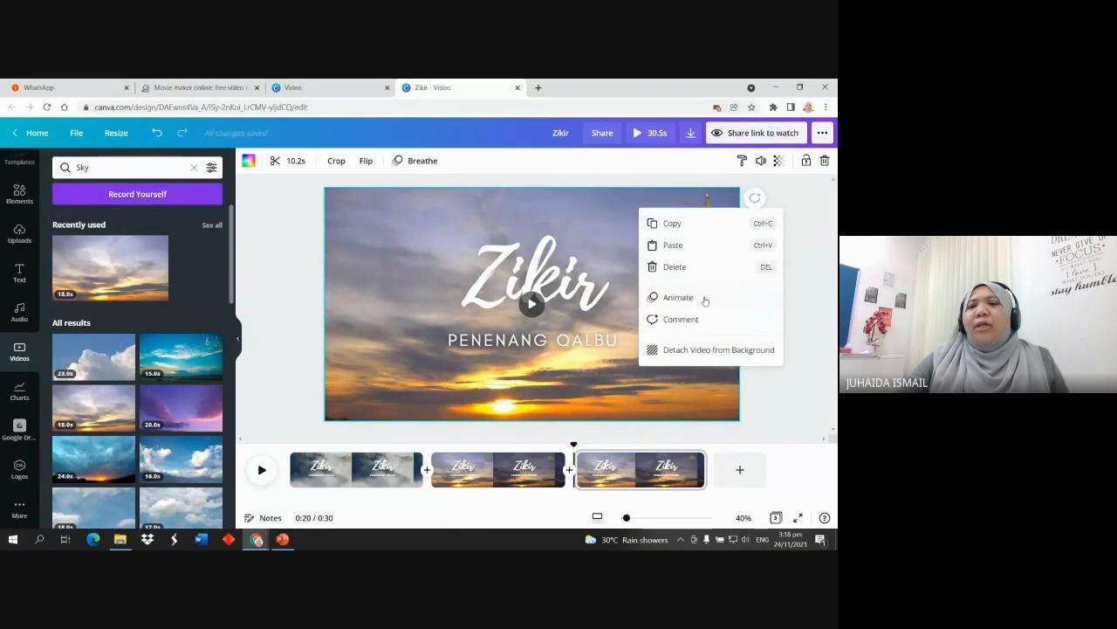
left_click(761, 267)
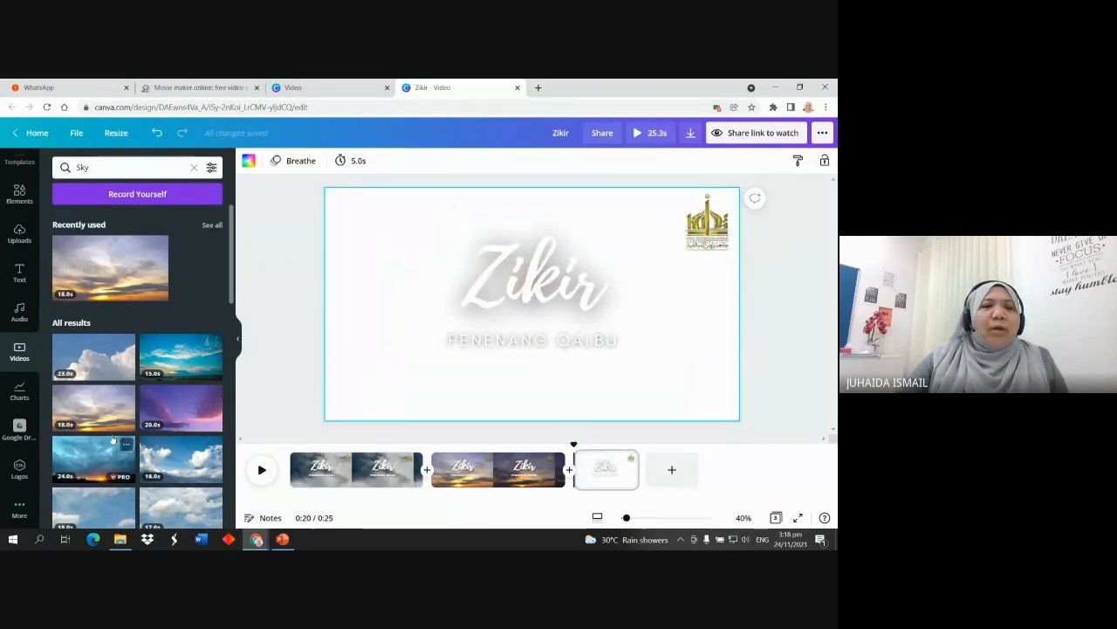
left_click_drag(177, 355, 372, 209)
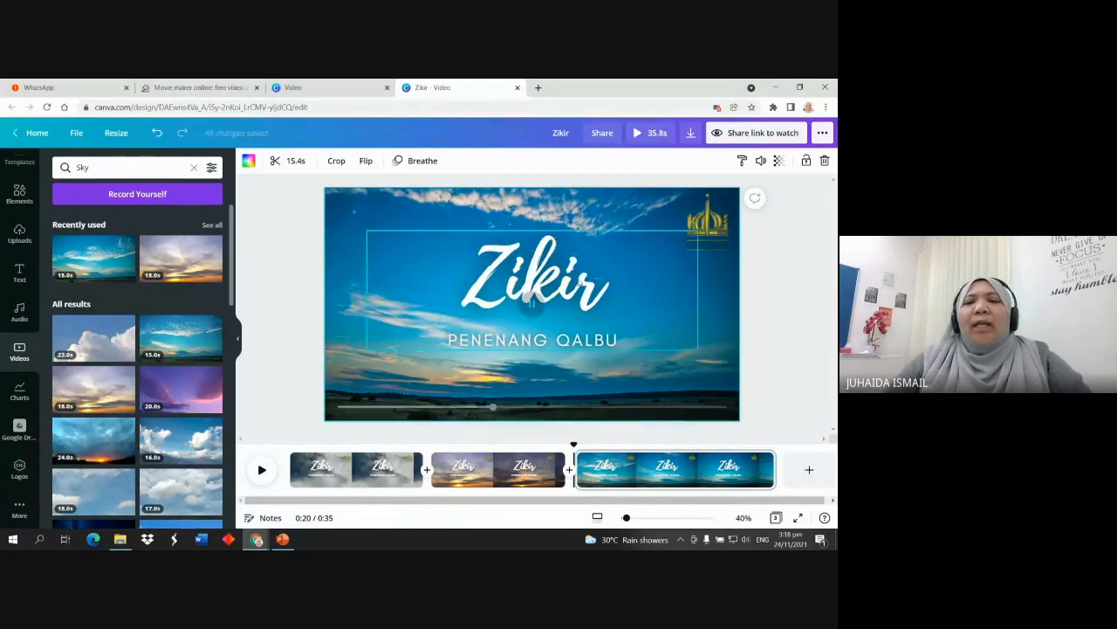
Change the subtitle under "Zikir" on the second, sunset page to "PENENANG KEHIDUPAN" and compare it with the first page
left_click(353, 461)
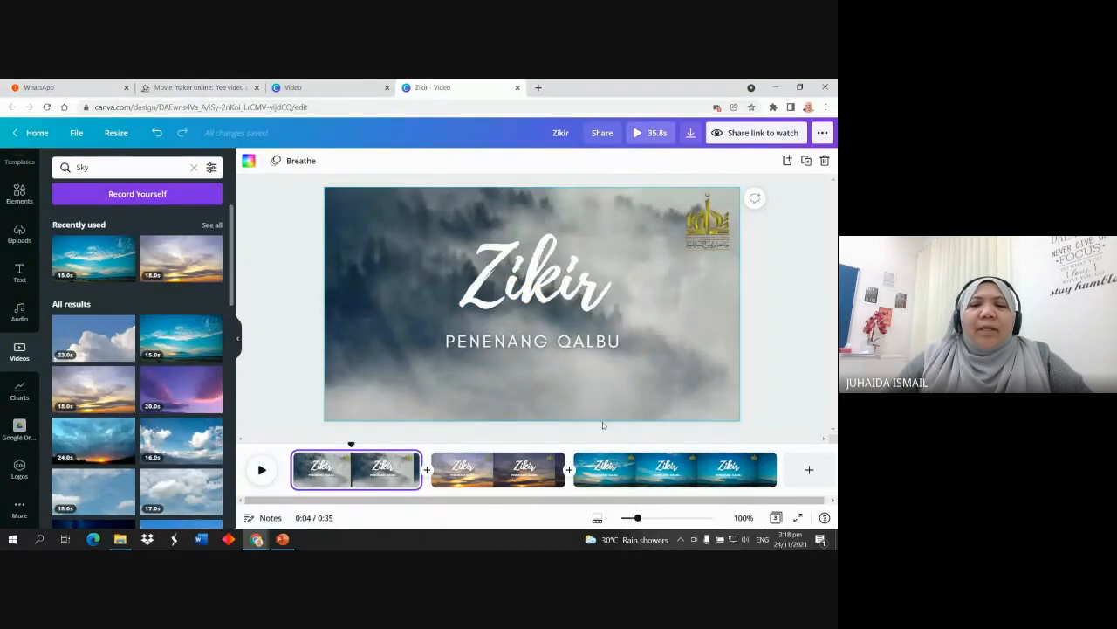
left_click(468, 481)
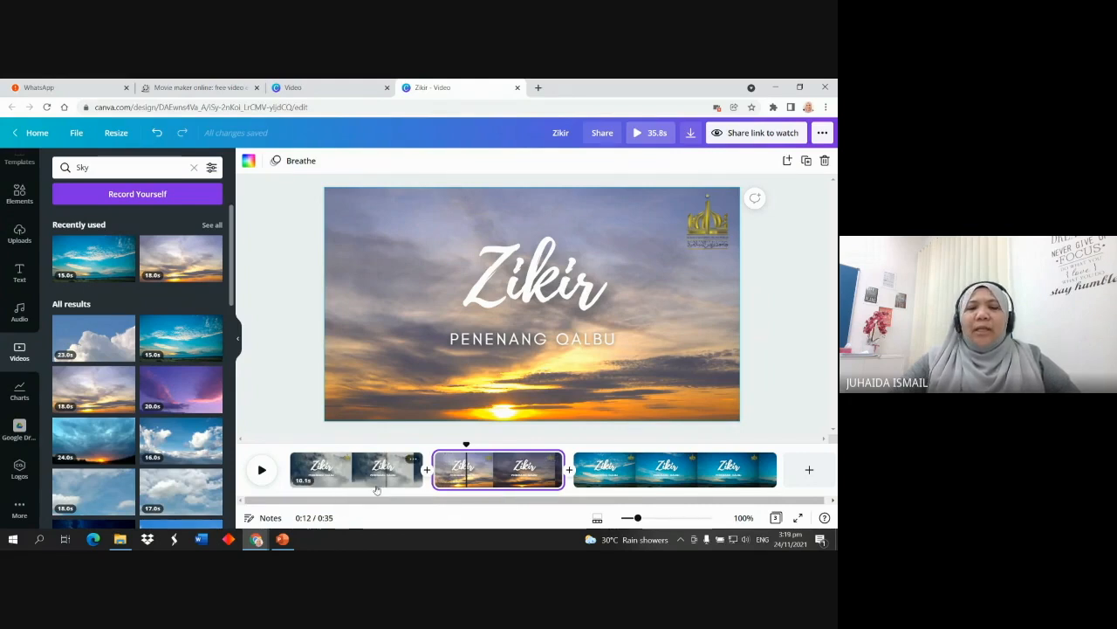
left_click(486, 482)
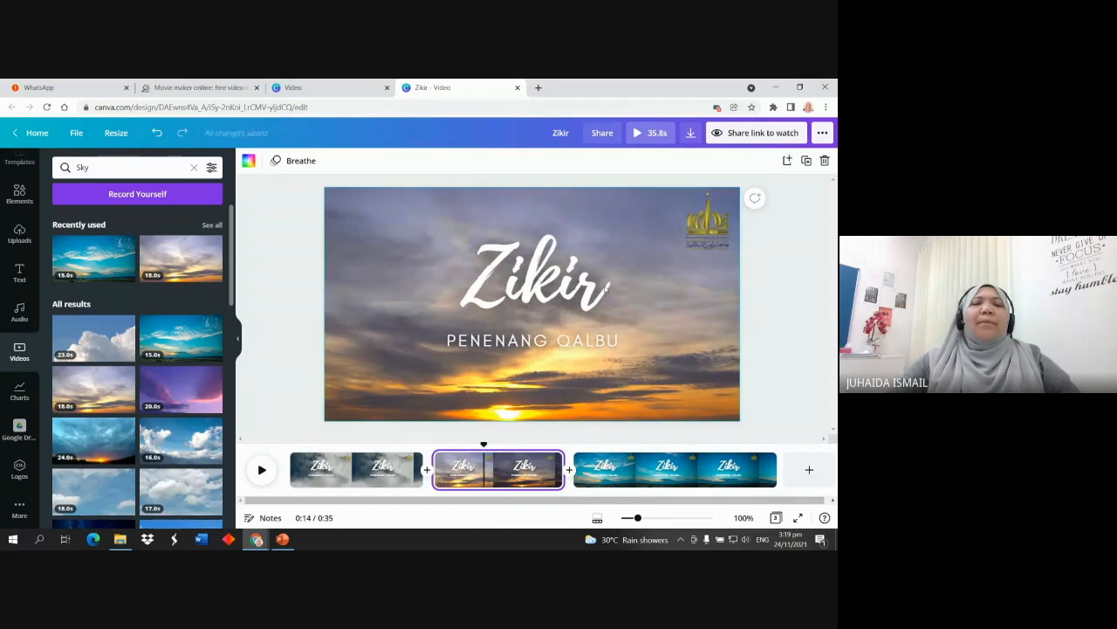
left_click(597, 295)
left_click(615, 345)
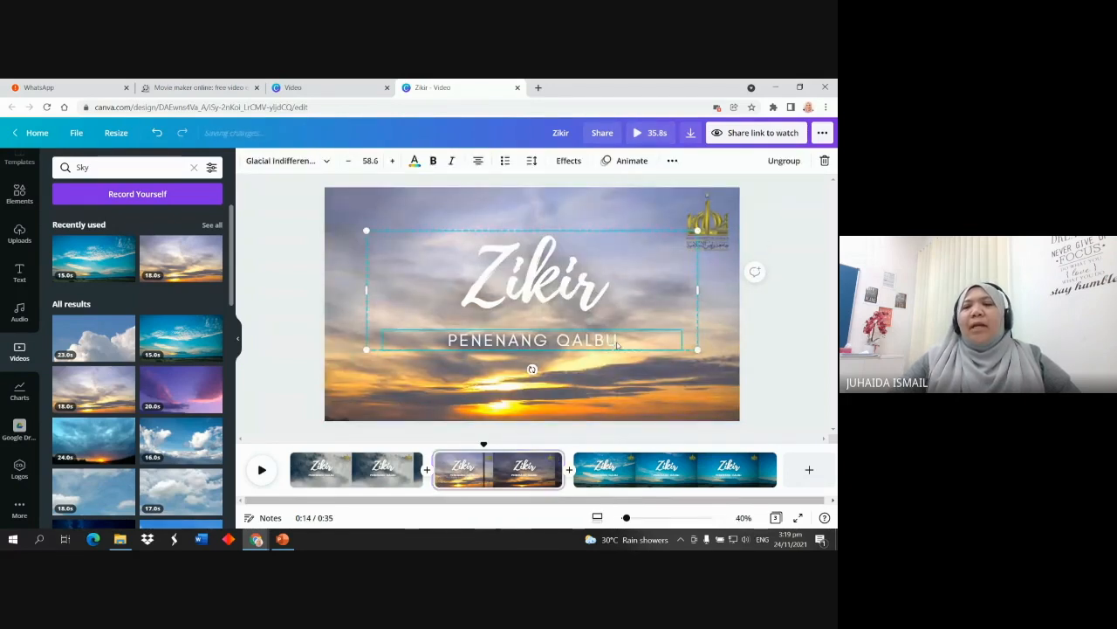
key("BackSpace")
key("BackSpace")
key("BackSpace")
key("BackSpace")
key("BackSpace")
key("BackSpace")
type("KEH")
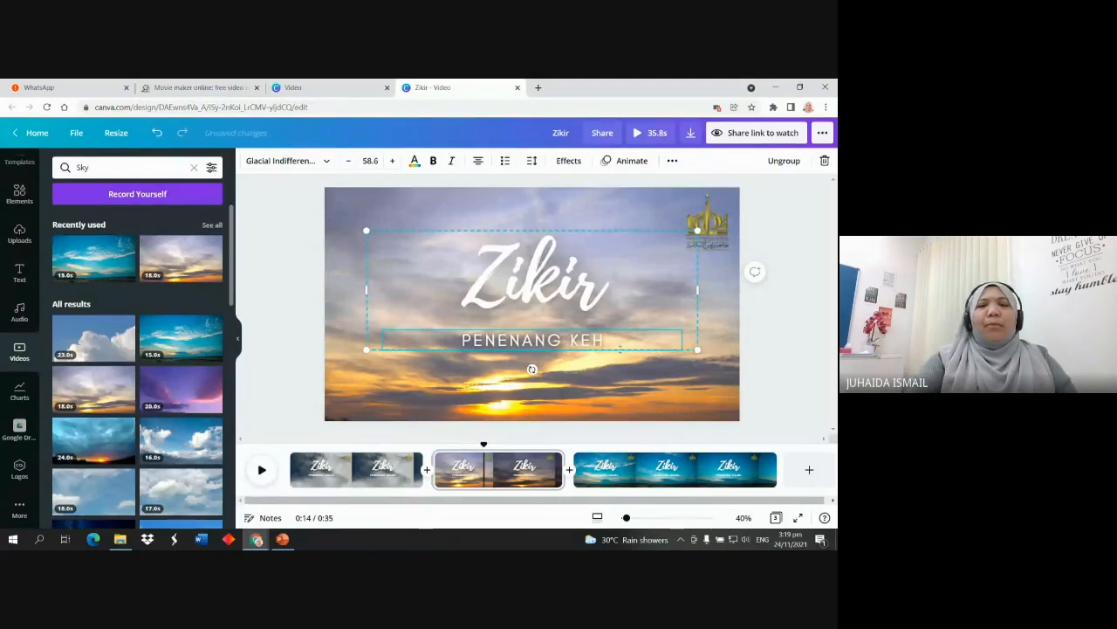
type("IDUPAN")
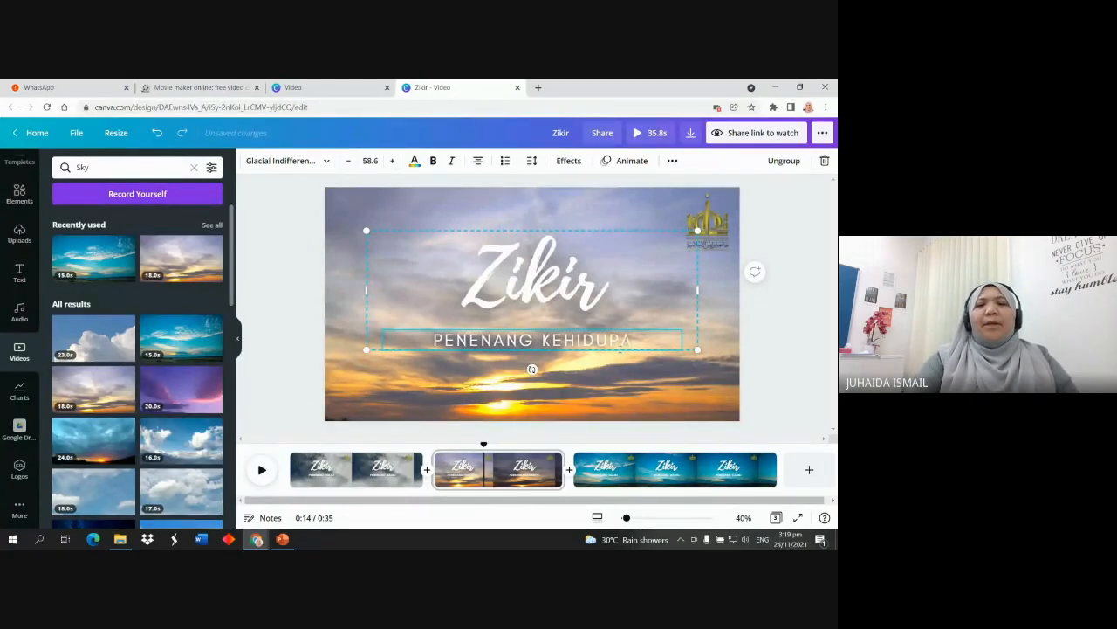
left_click(762, 333)
left_click(578, 304)
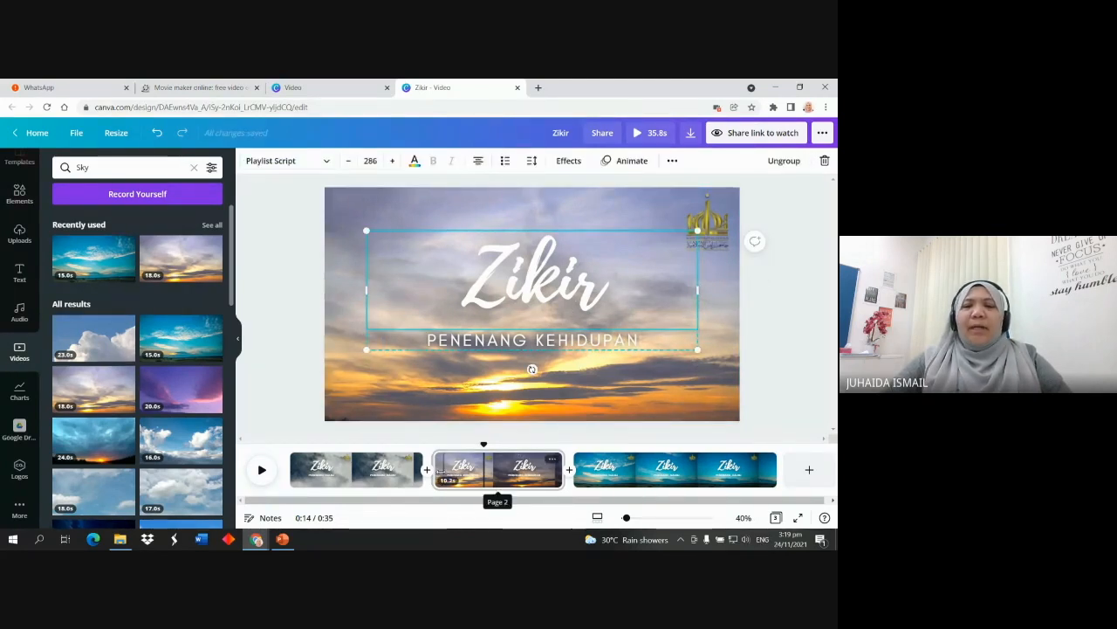
left_click(383, 476)
left_click(497, 471)
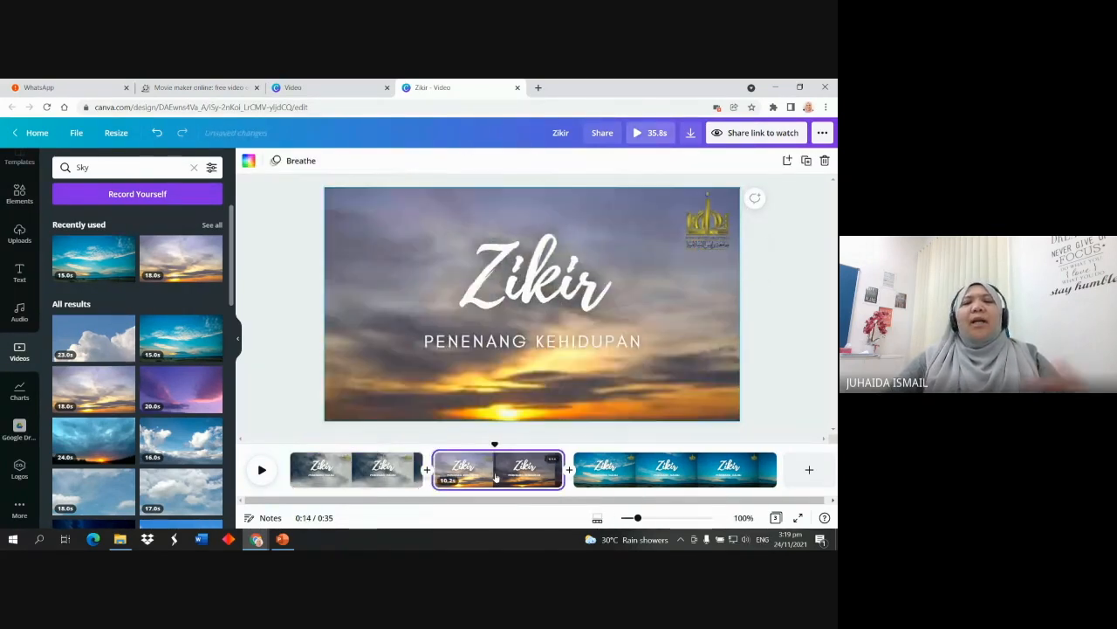
Change the subtitle under "Zikir" on the third, blue sky page to "PENYEMBUH PENYAKIT"
left_click(664, 471)
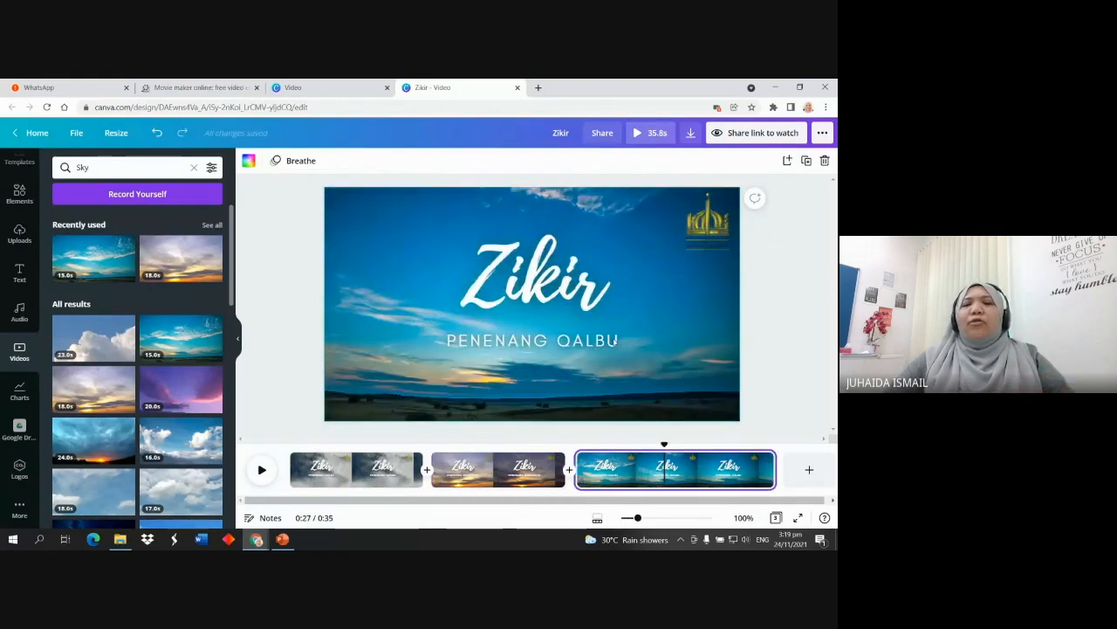
left_click(617, 346)
left_click(616, 342)
key("BackSpace")
key("BackSpace")
key("BackSpace")
key("BackSpace")
key("BackSpace")
key("BackSpace")
key("BackSpace")
key("BackSpace")
key("BackSpace")
key("BackSpace")
key("BackSpace")
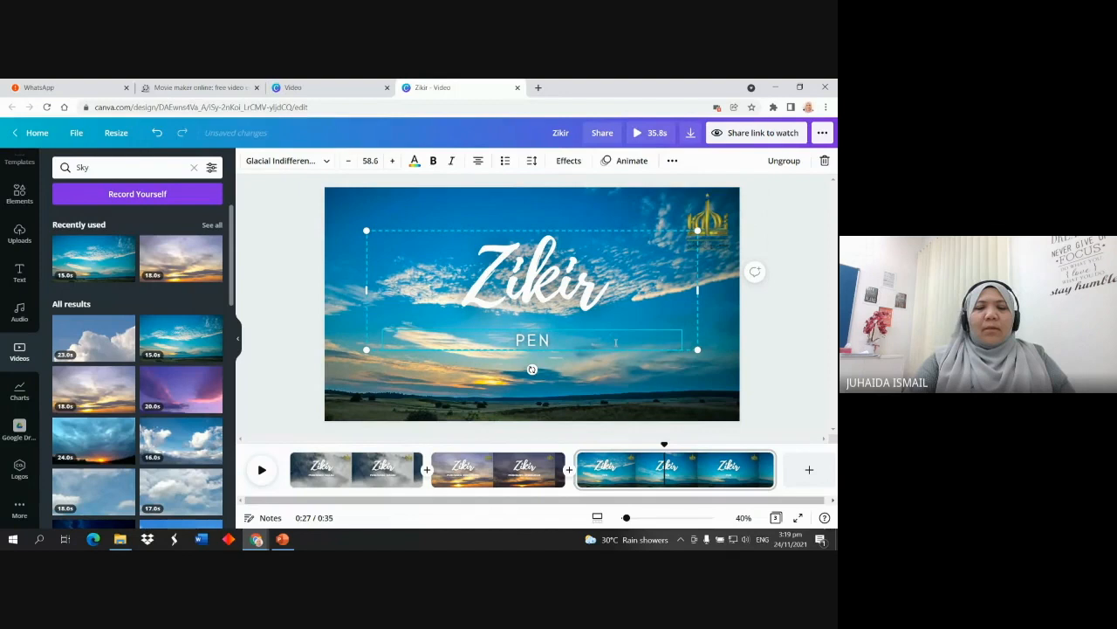
type("YEMBUH")
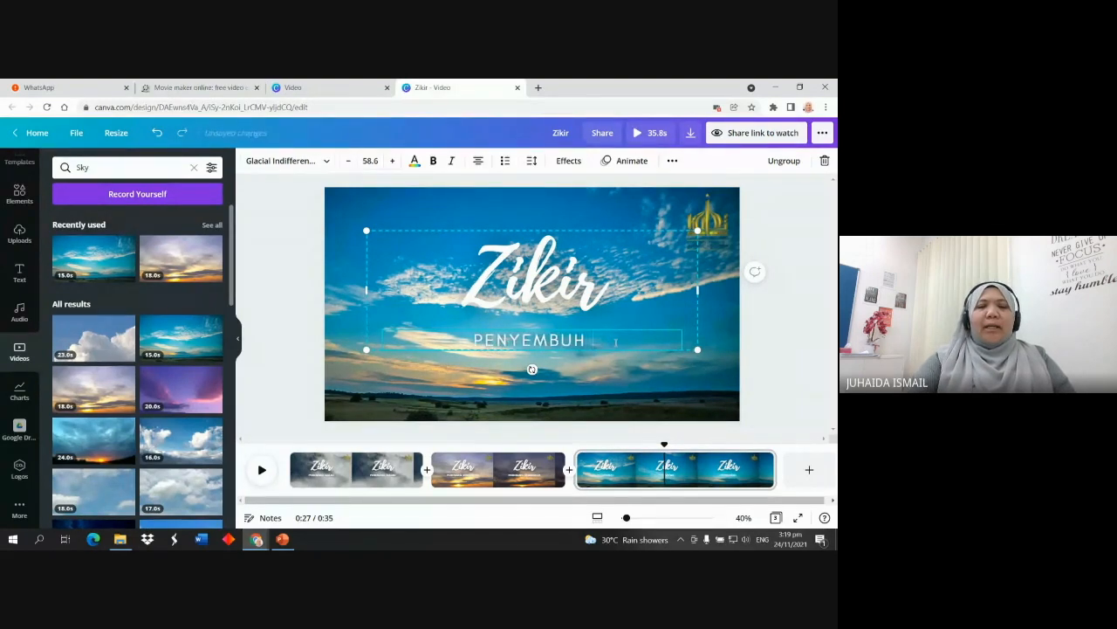
type(" PENYAKIT")
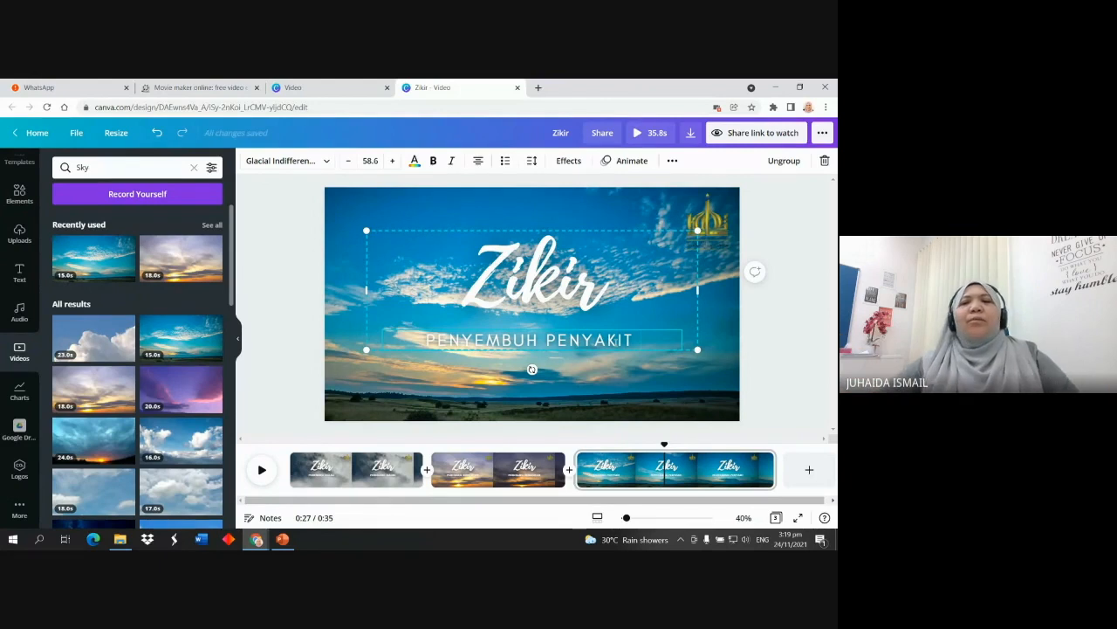
left_click(775, 313)
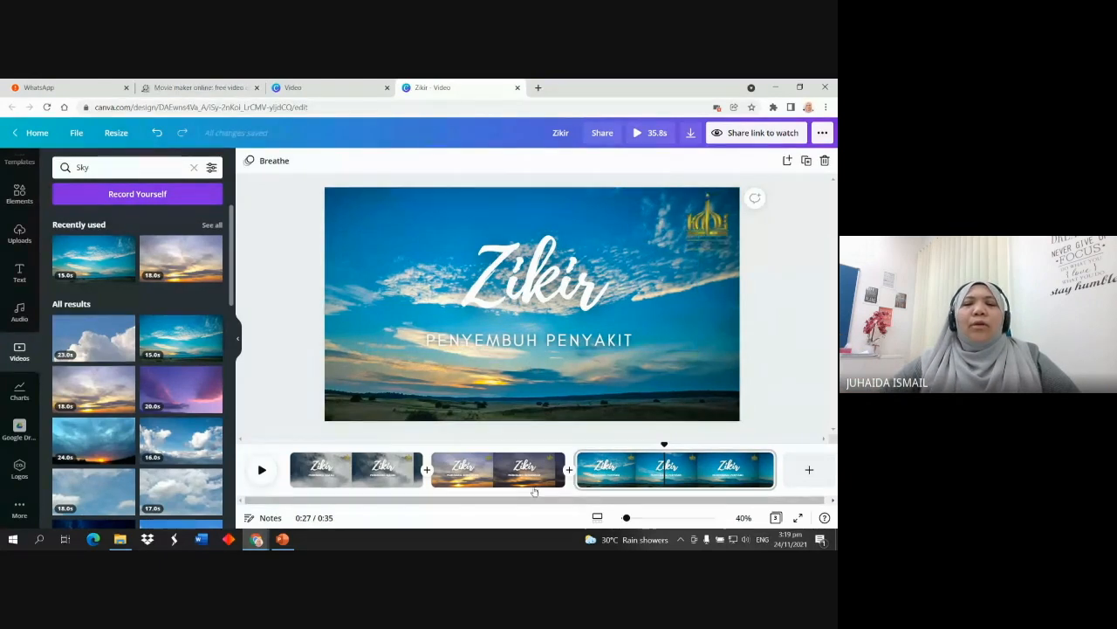
Review all three pages in turn on the timeline and play the video from the blue sky page
left_click(374, 477)
left_click(504, 479)
left_click(634, 477)
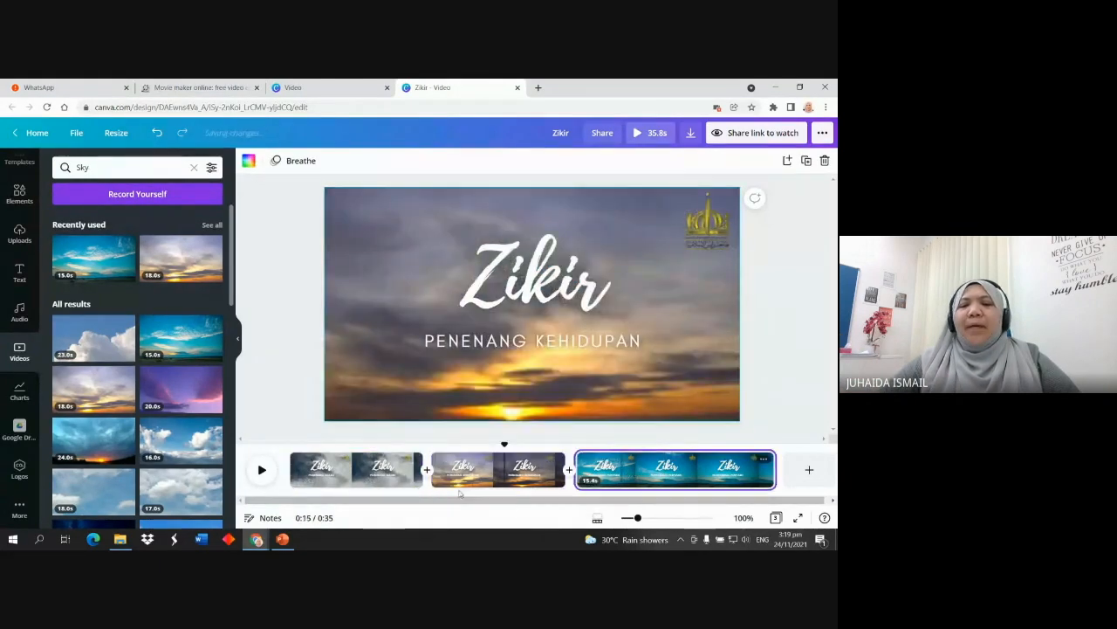
left_click(387, 476)
left_click(506, 479)
left_click(640, 482)
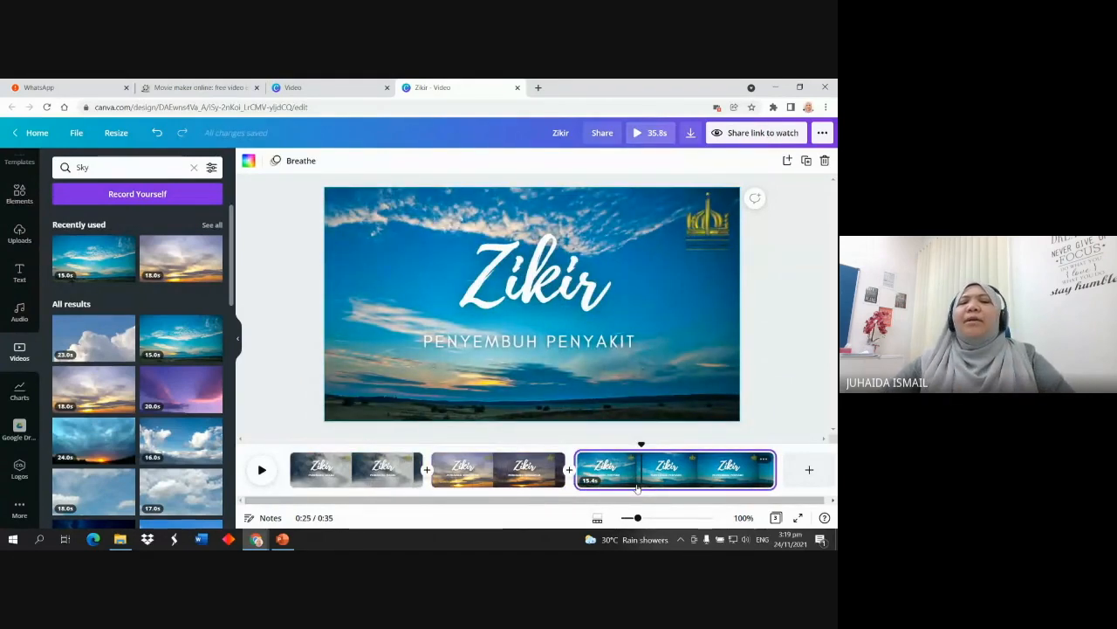
left_click(267, 472)
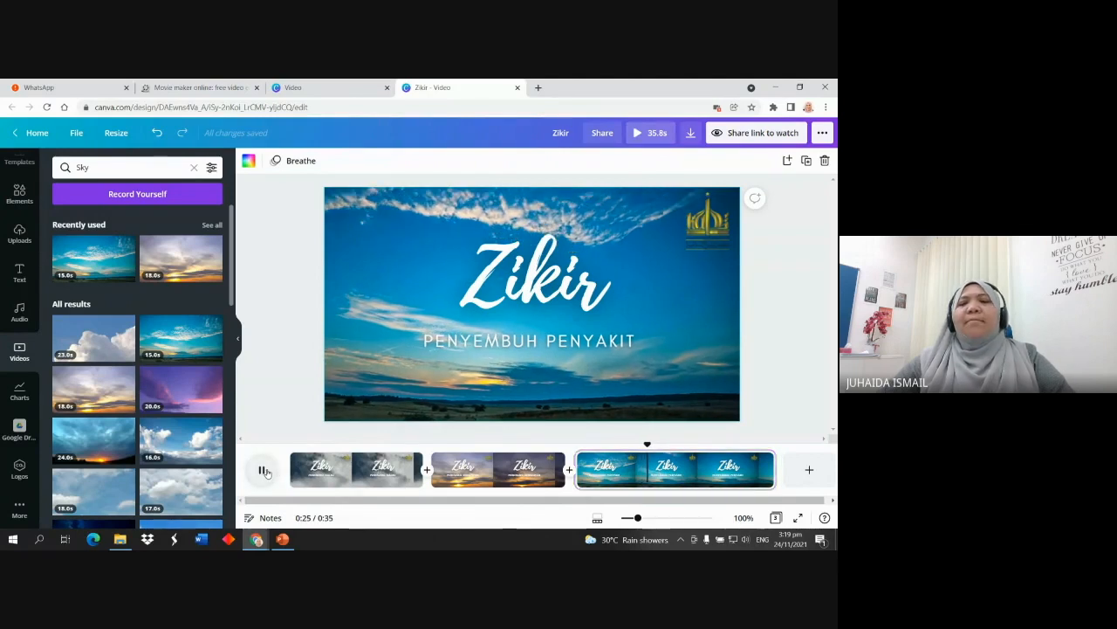
Play the whole video from the start of the first, misty forest page through to the blue sky page
left_click(618, 482)
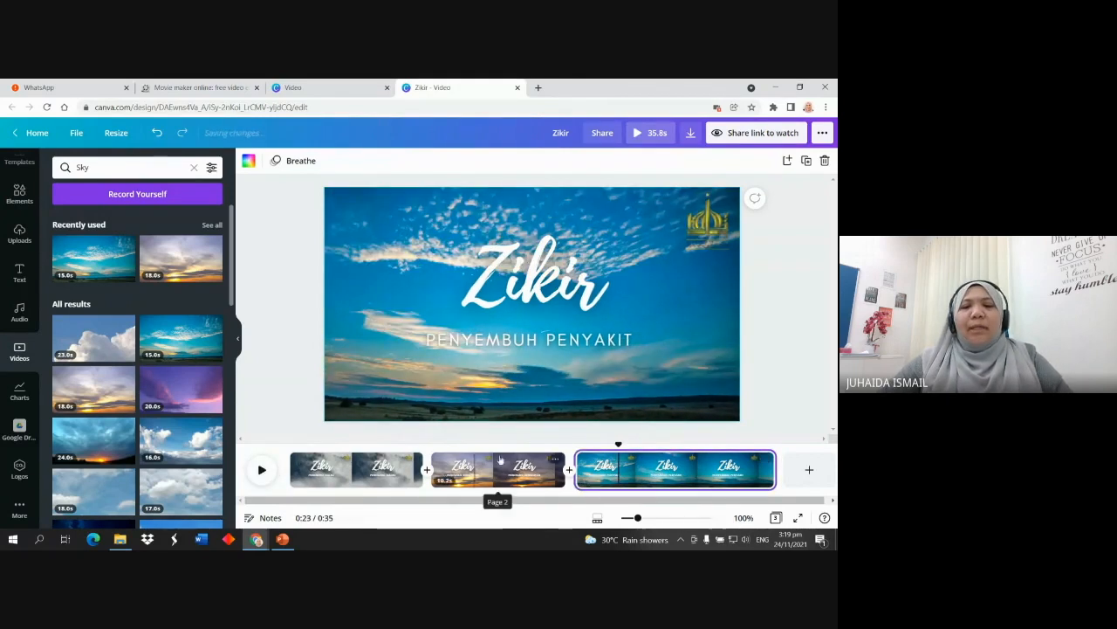
left_click(305, 474)
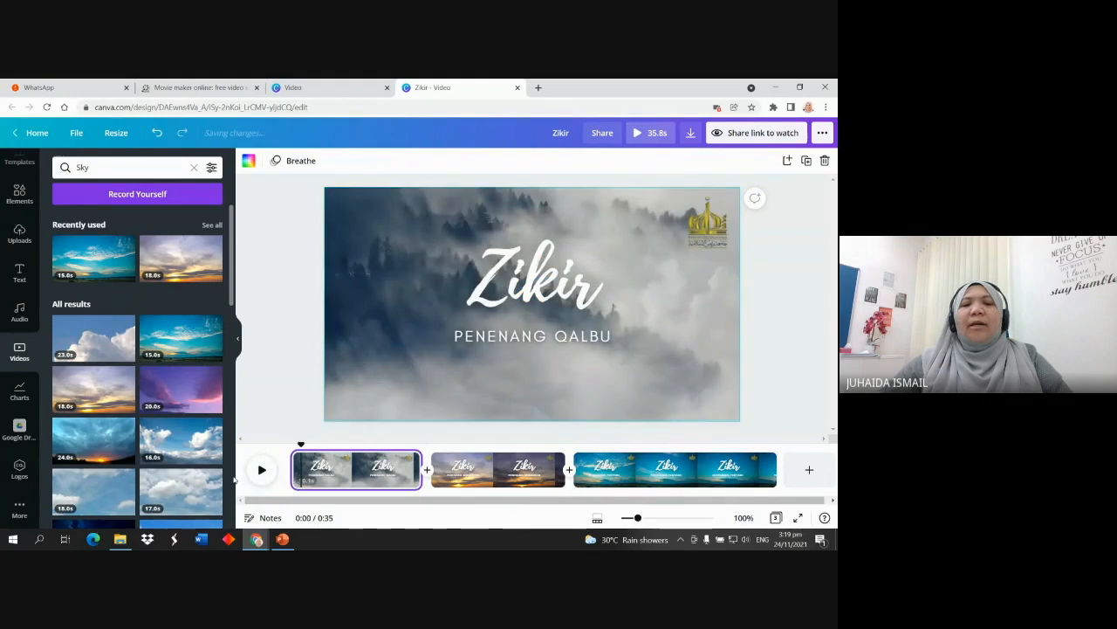
left_click(262, 473)
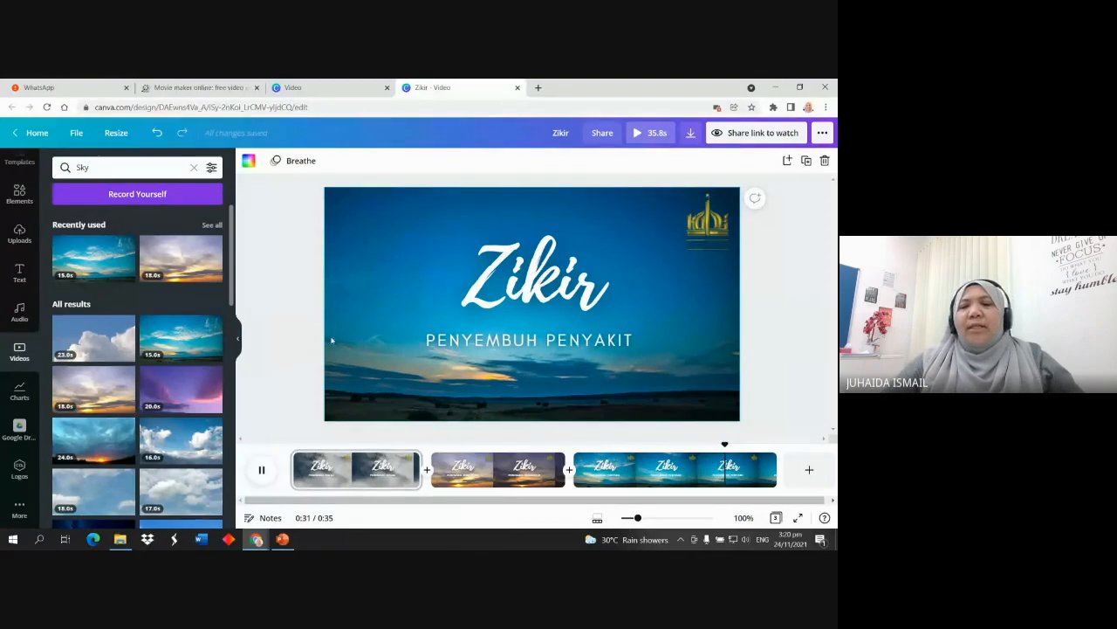
Review the three pages in turn and trim the end of the third, blue sky page so the whole video lasts 30.0 s
left_click(377, 471)
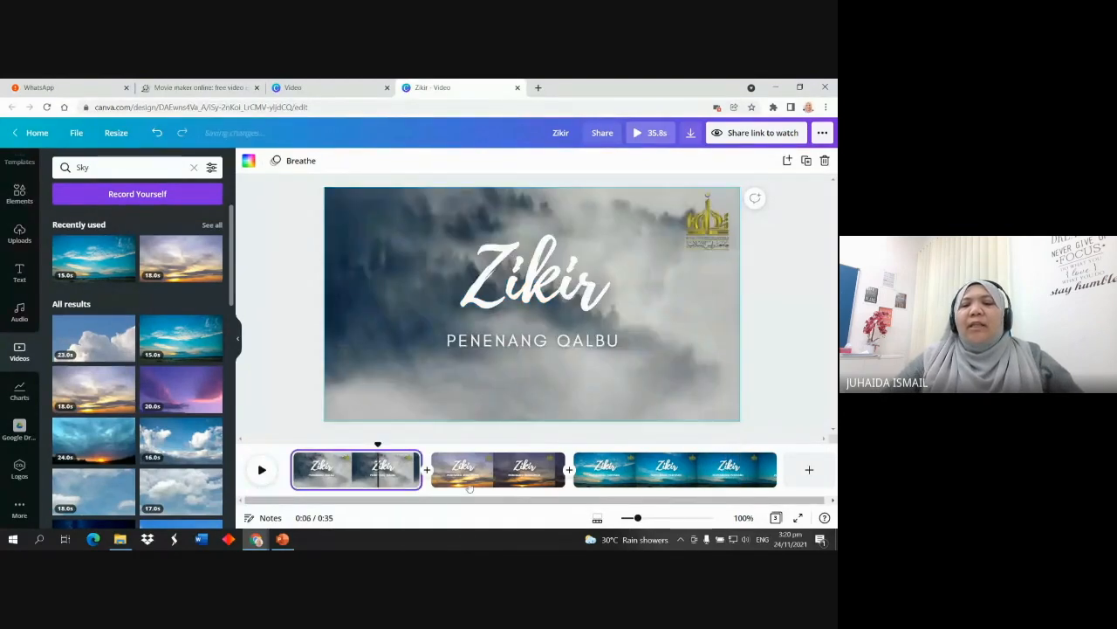
left_click(518, 472)
left_click(653, 475)
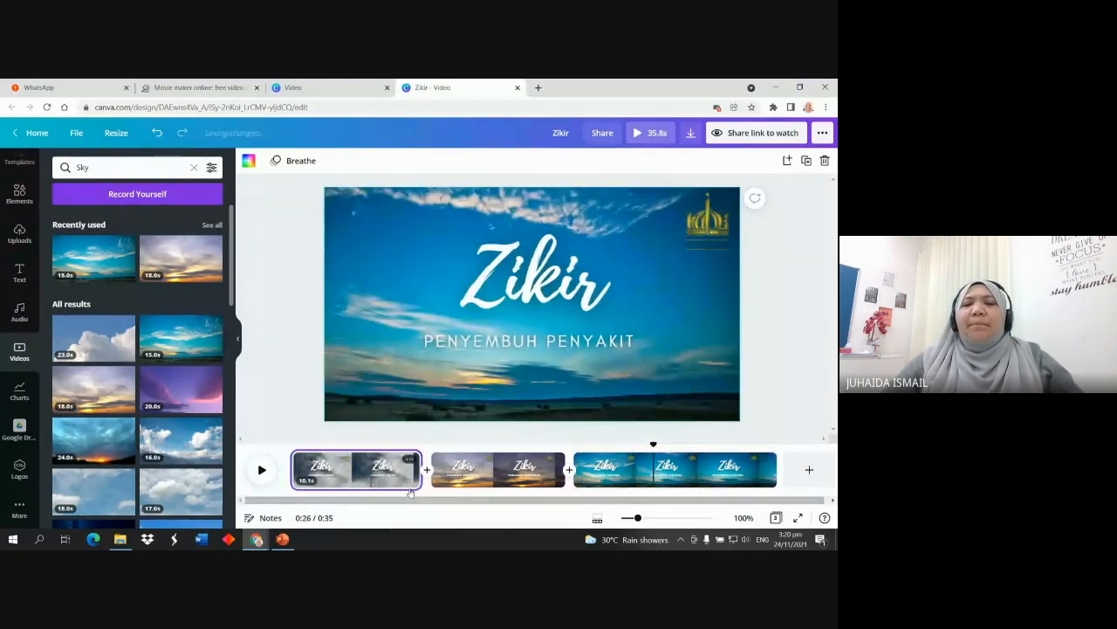
left_click(371, 476)
left_click(491, 479)
left_click(624, 472)
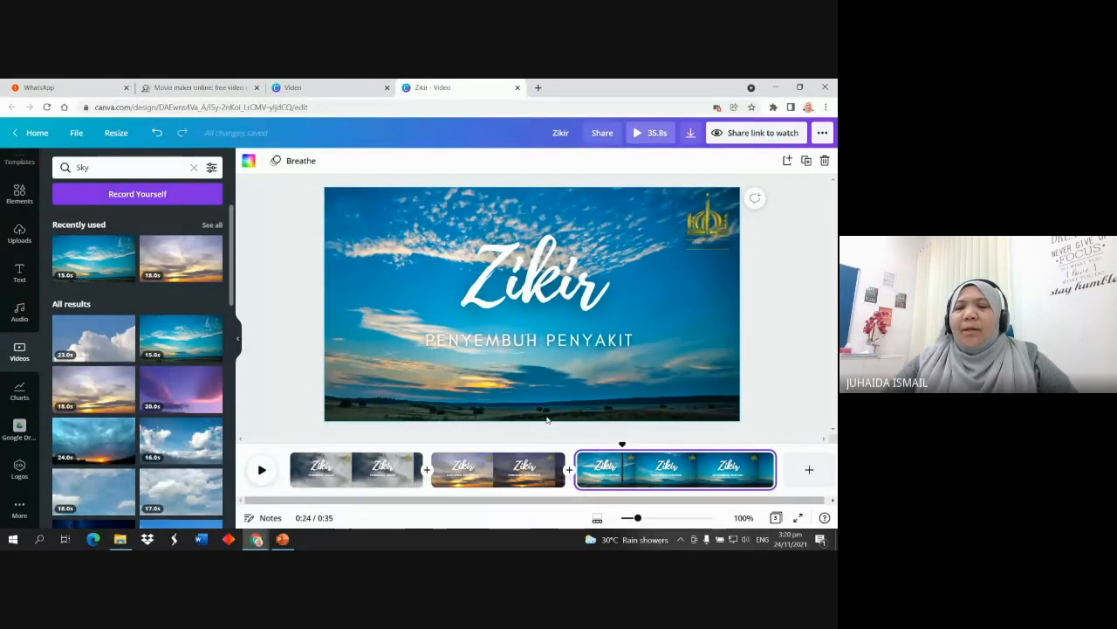
left_click_drag(772, 471, 704, 472)
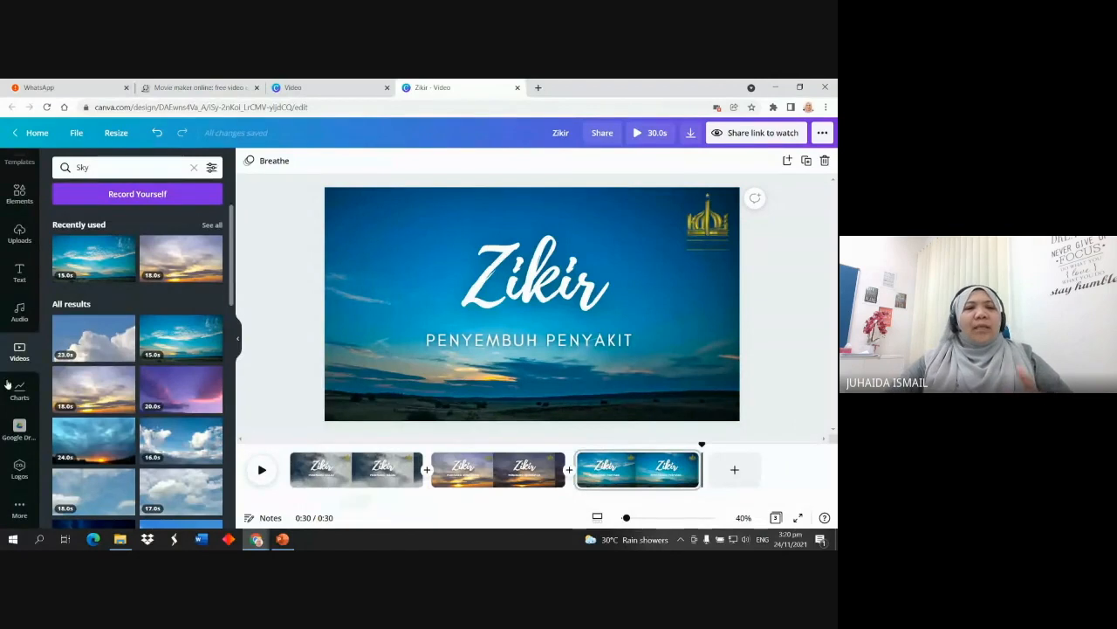
Look through the font combinations and the "Happy" audio tracks available for the video
left_click(15, 276)
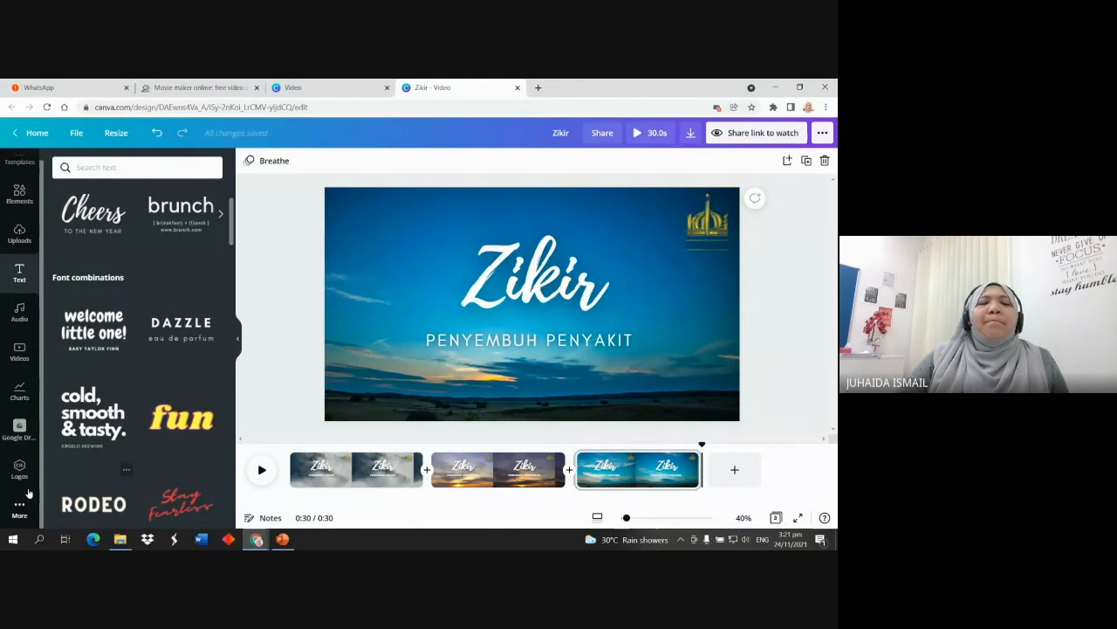
left_click(17, 321)
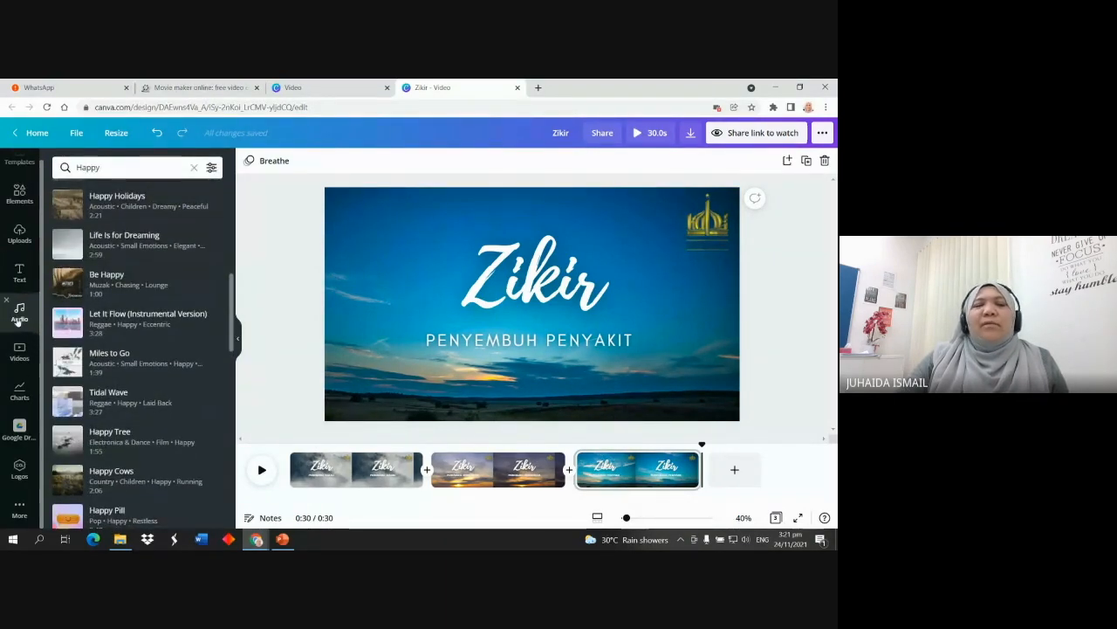
scroll(114, 277, "up", 4)
scroll(114, 278, "up", 3)
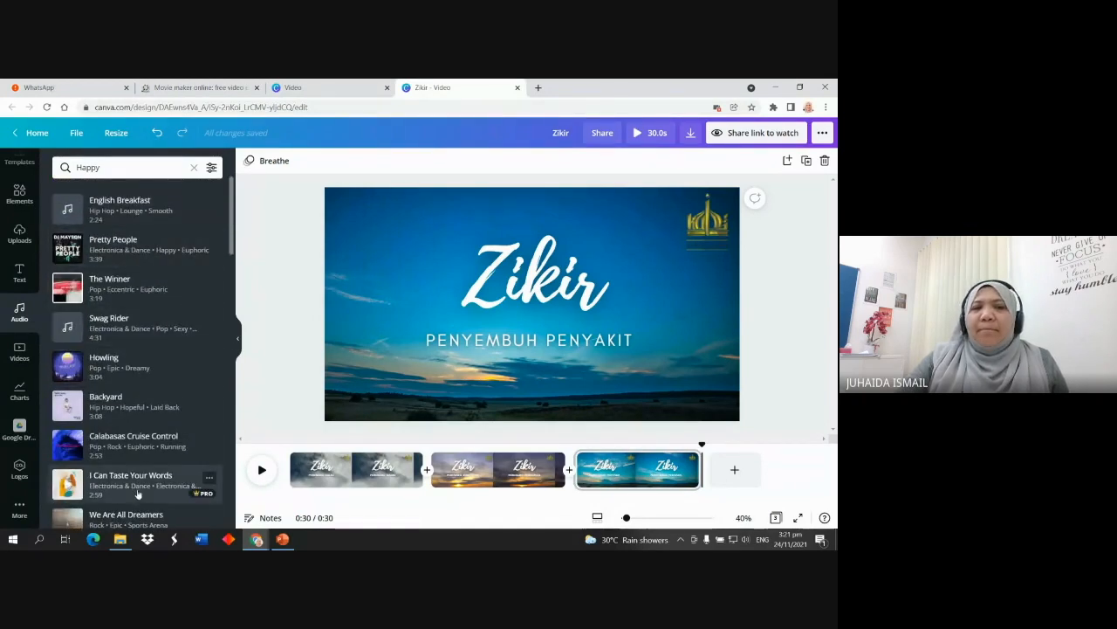
scroll(4, 314, "up", 1)
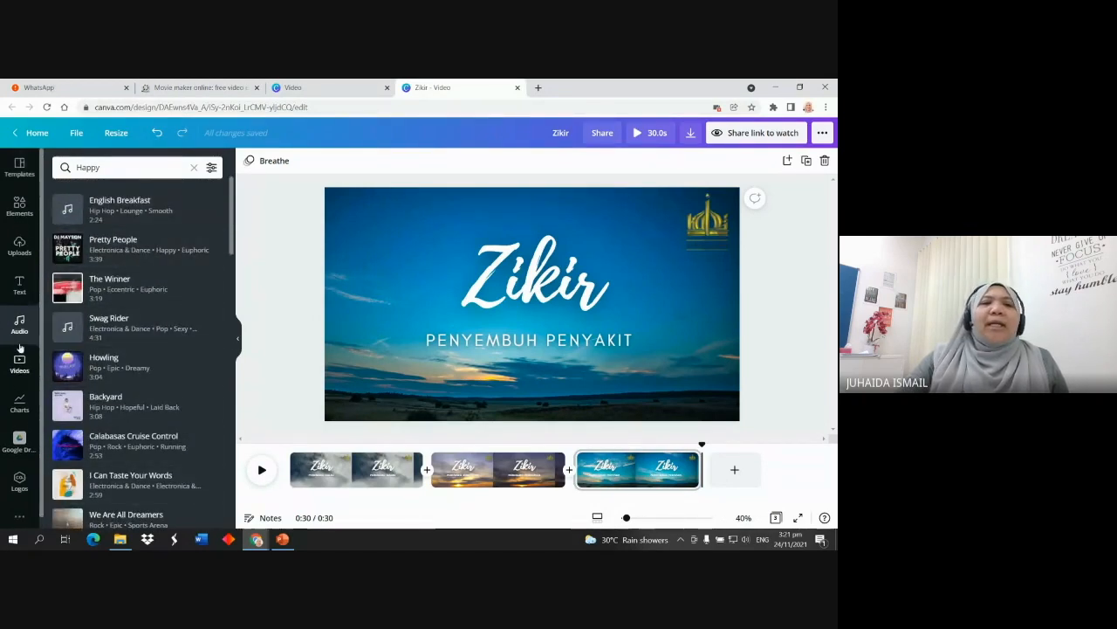
Upload the file Audio 3 Zikir Penenang Hati from the Audio folder inside KUIPs to the uploaded audio
left_click(22, 247)
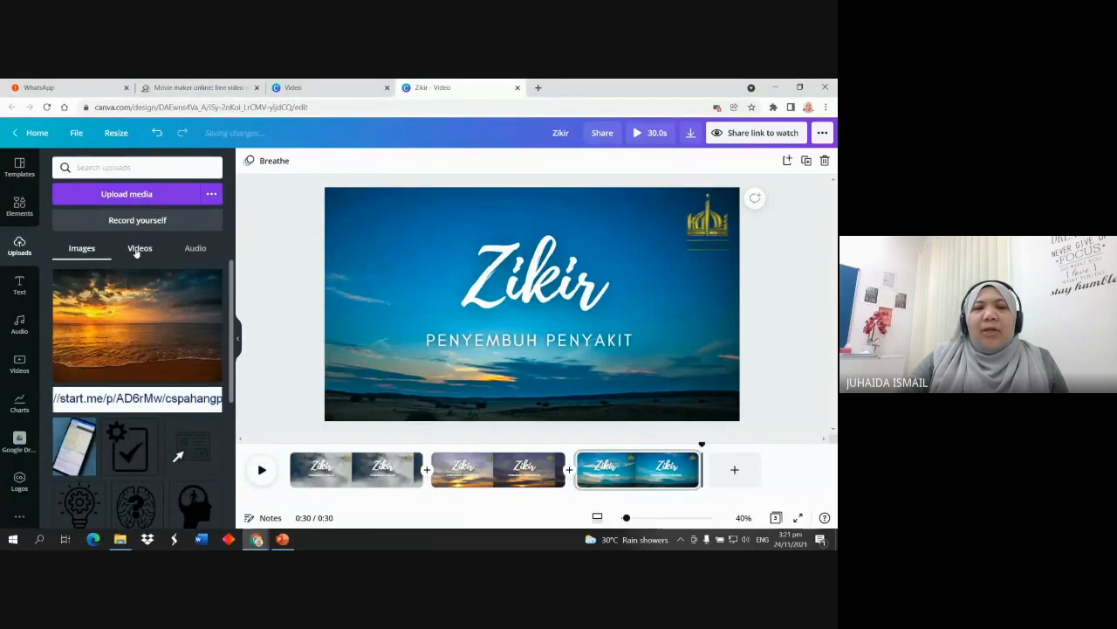
left_click(138, 250)
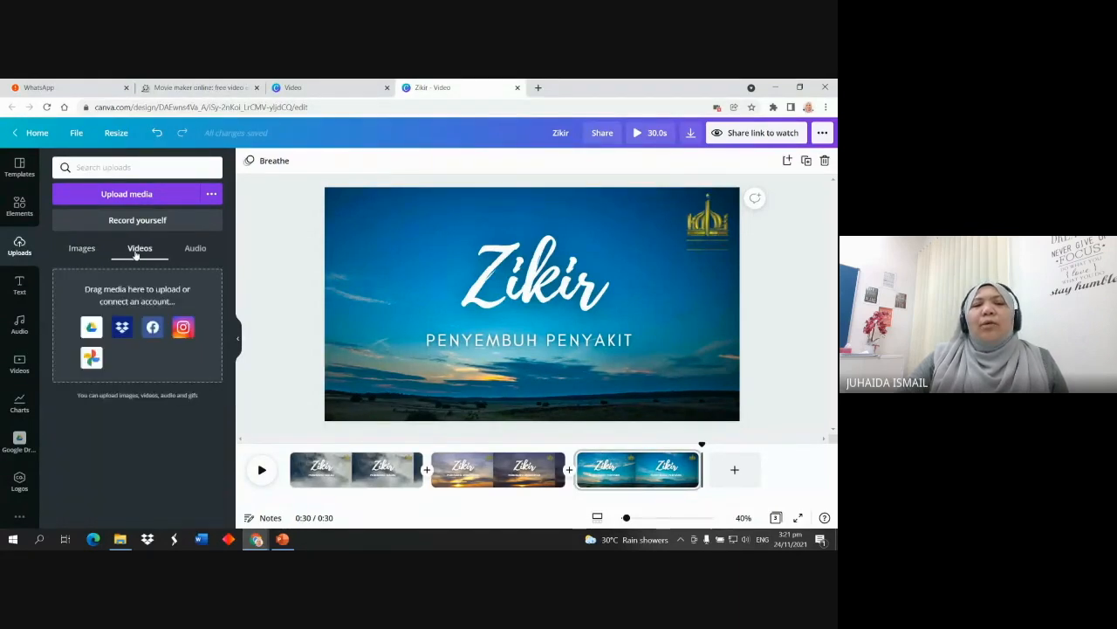
left_click(191, 251)
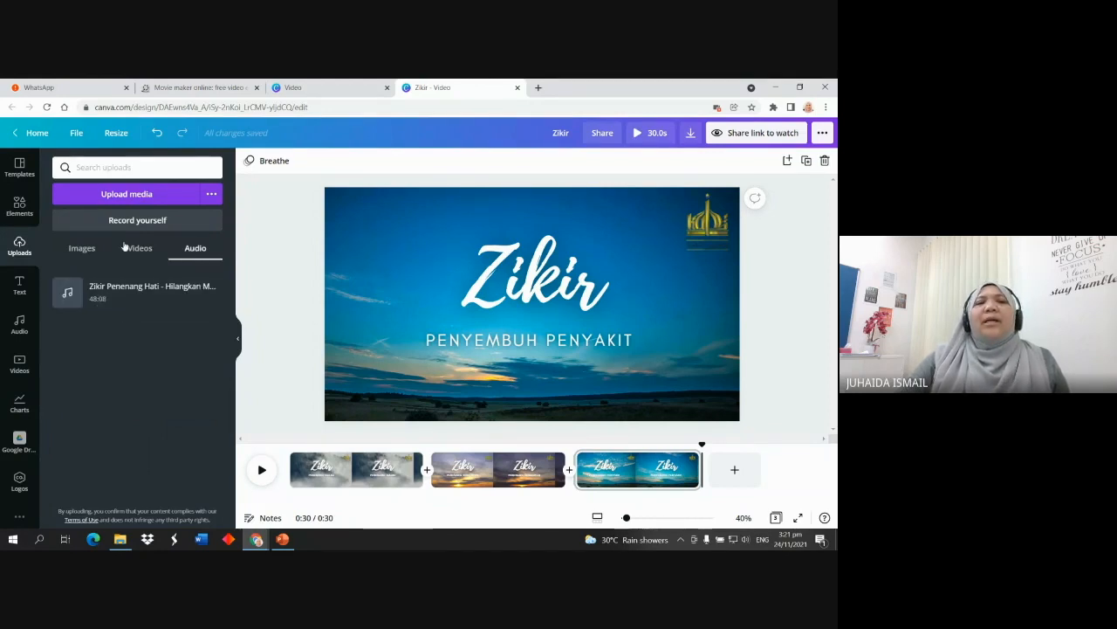
left_click(130, 195)
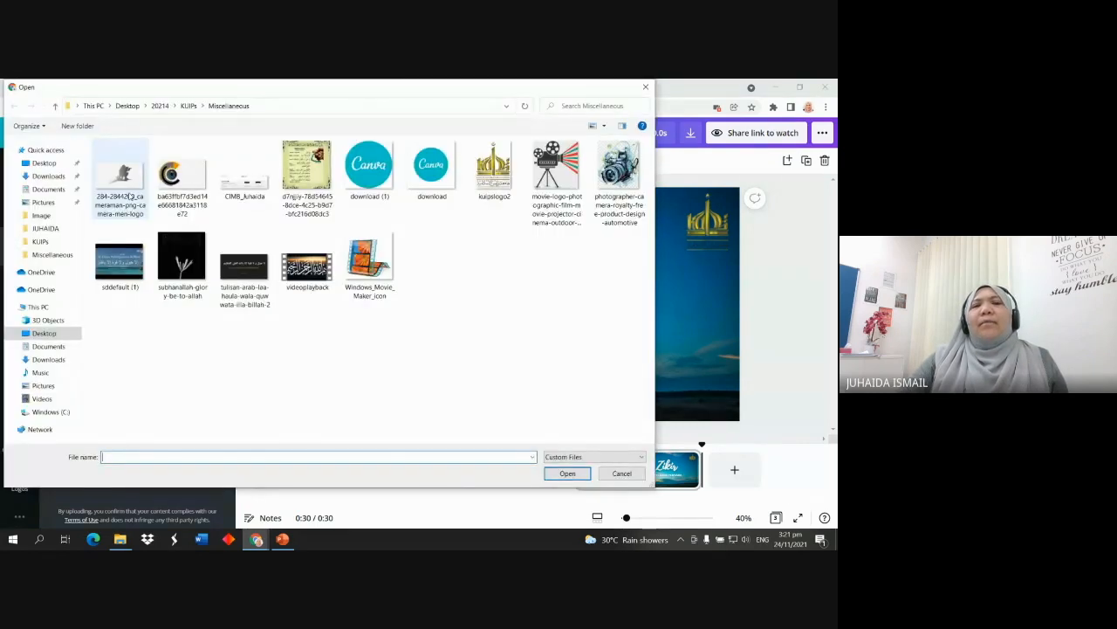
left_click(192, 107)
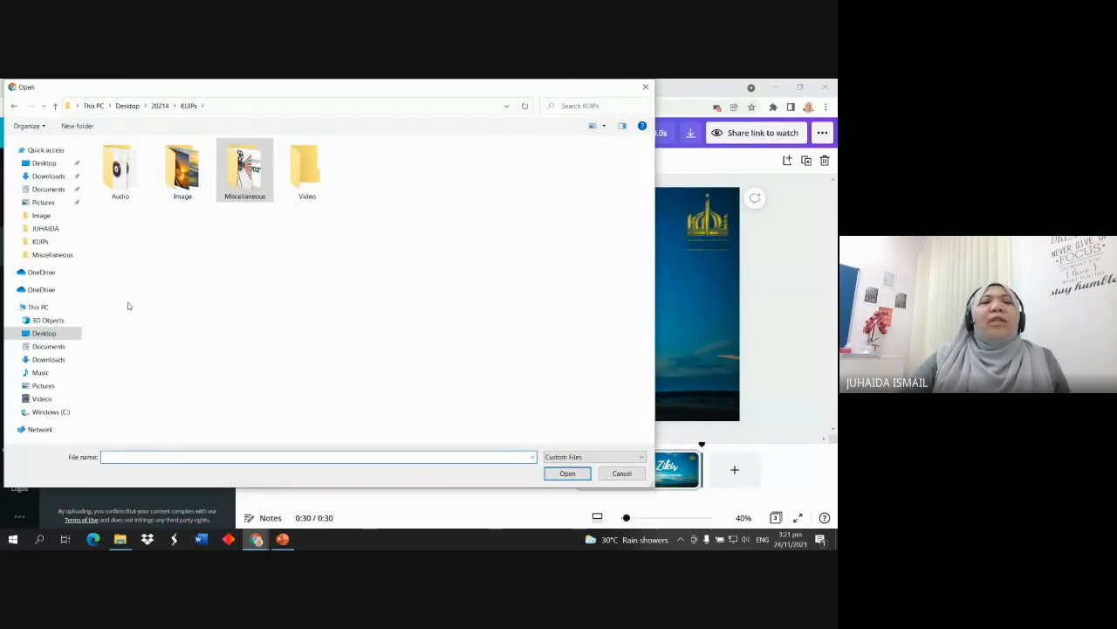
double_click(127, 200)
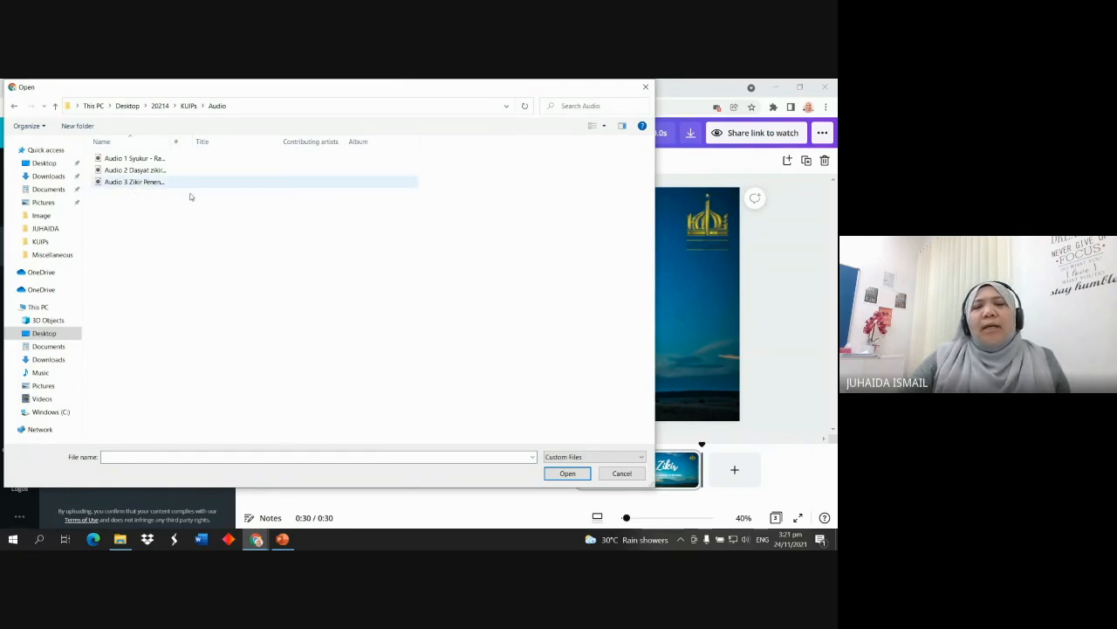
left_click(126, 182)
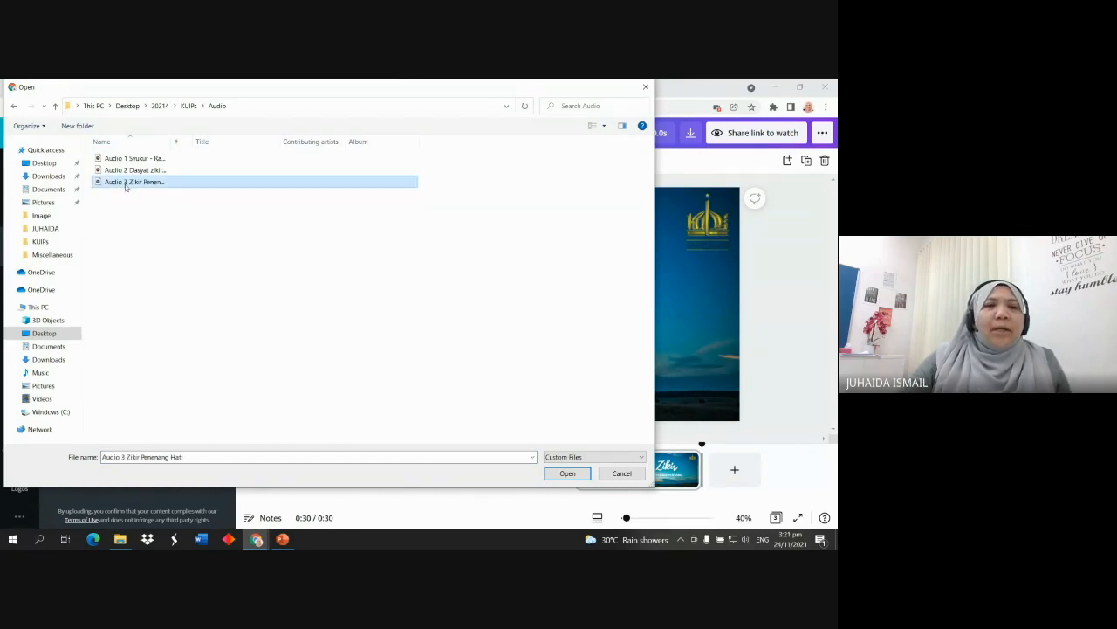
left_click(563, 473)
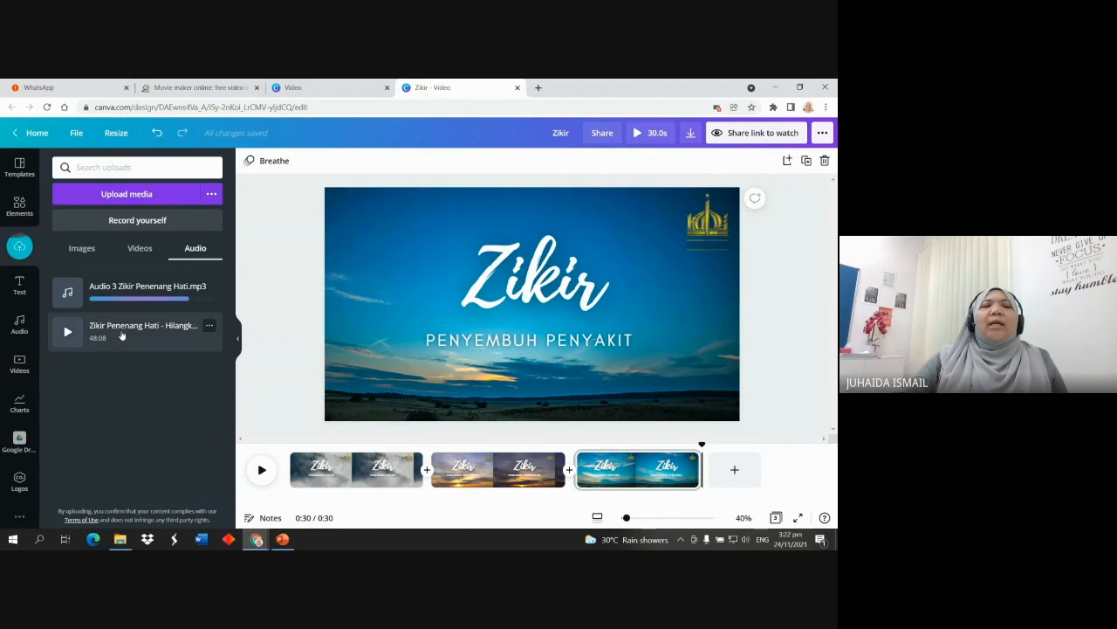
Try to place the already uploaded 48:08 Zikir Penenang Hati audio on the timeline, and close the WhatsApp browser tab
left_click_drag(210, 335, 474, 432)
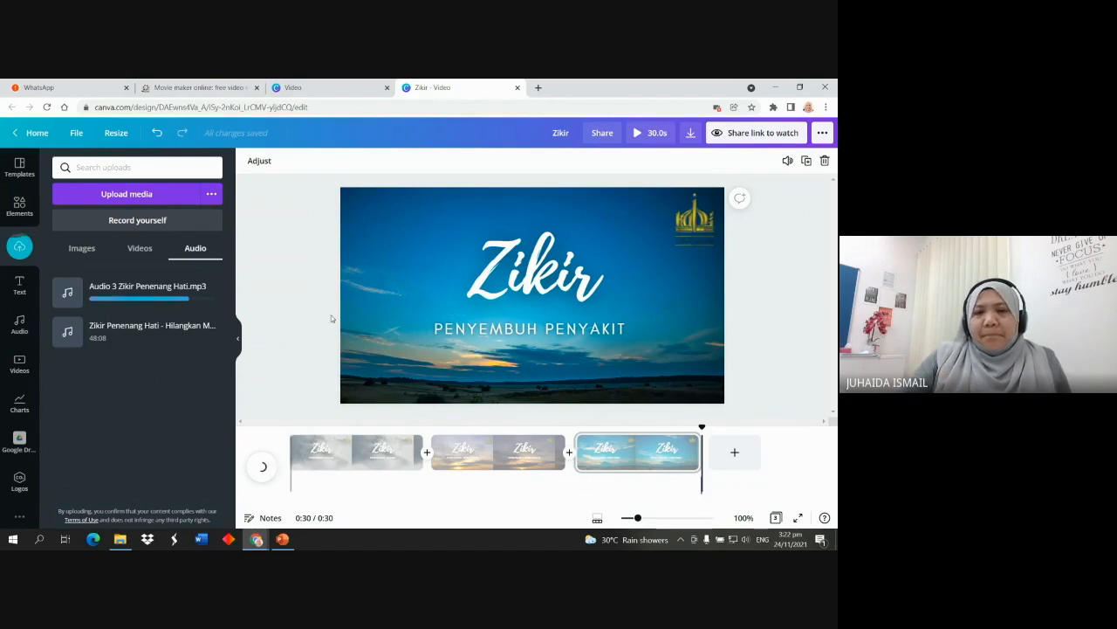
left_click(126, 89)
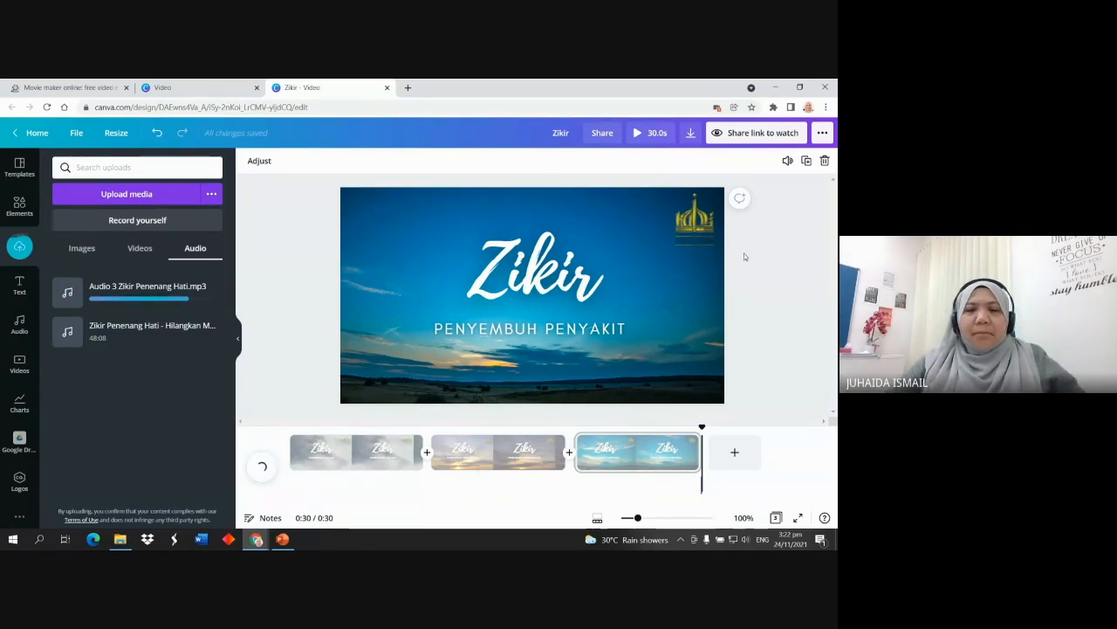
left_click_drag(638, 520, 639, 518)
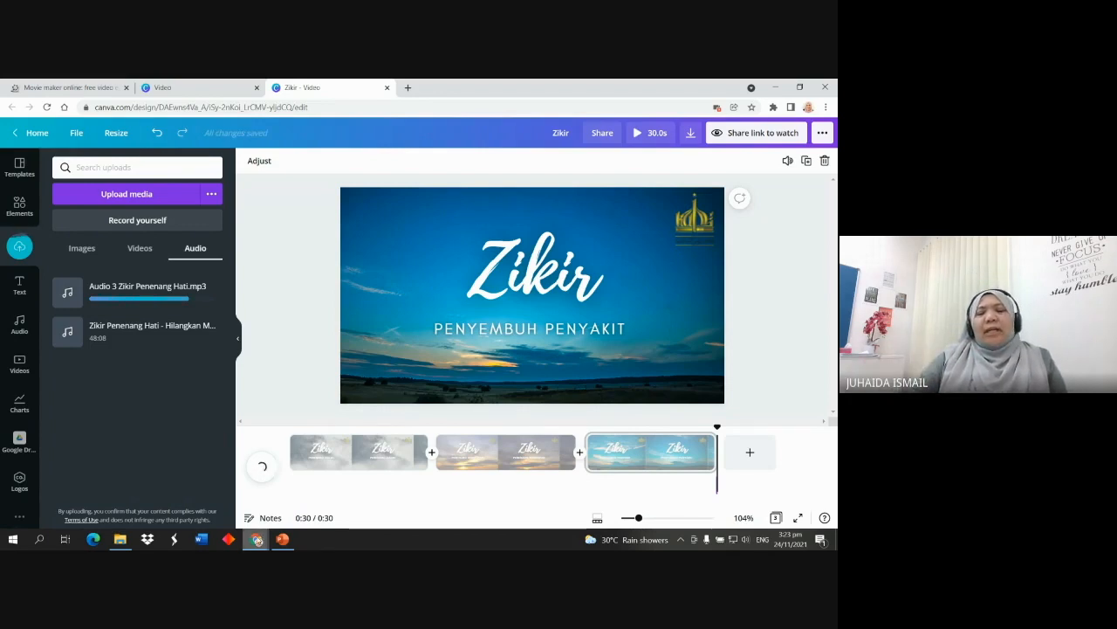
Switch to the Google Meet window to check the in-call messages, and return to the Zikir video in Canva
mouse_move(258, 539)
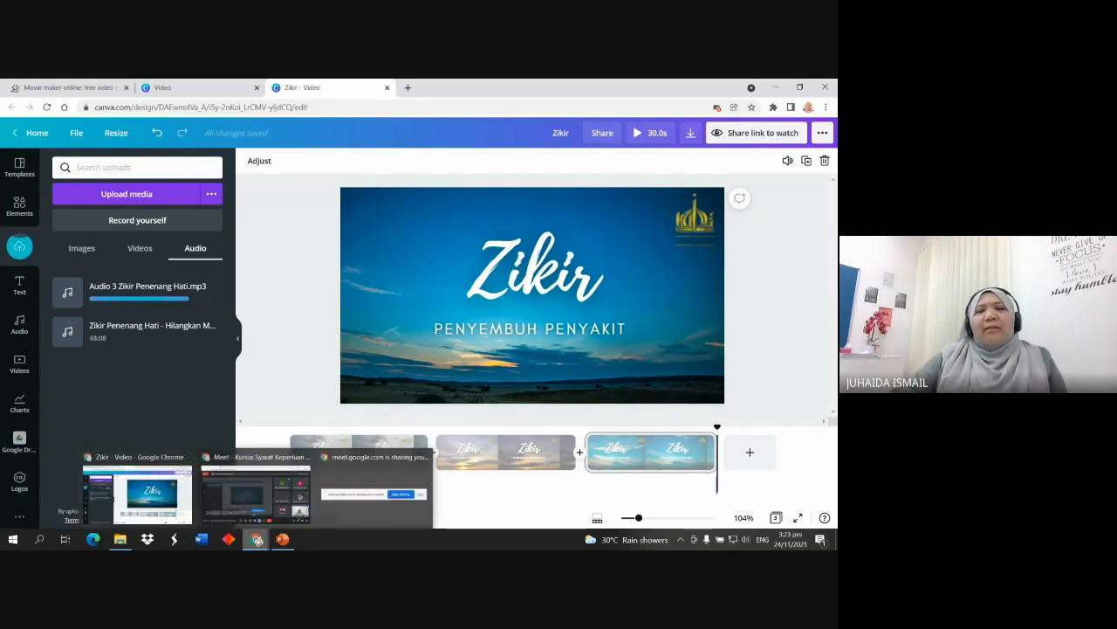
left_click(234, 500)
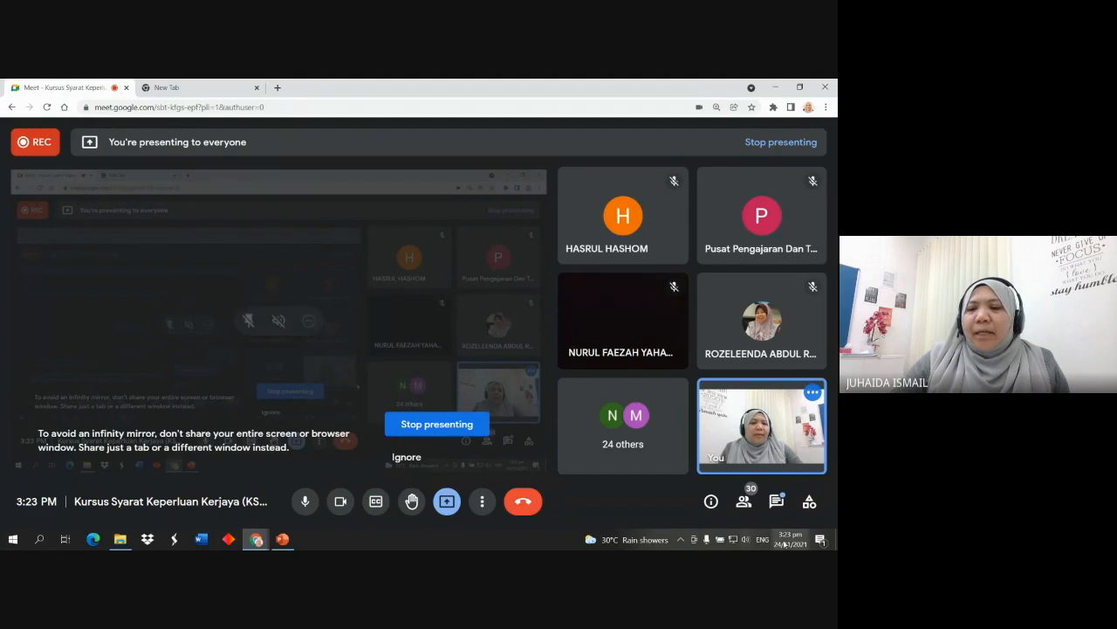
left_click(776, 501)
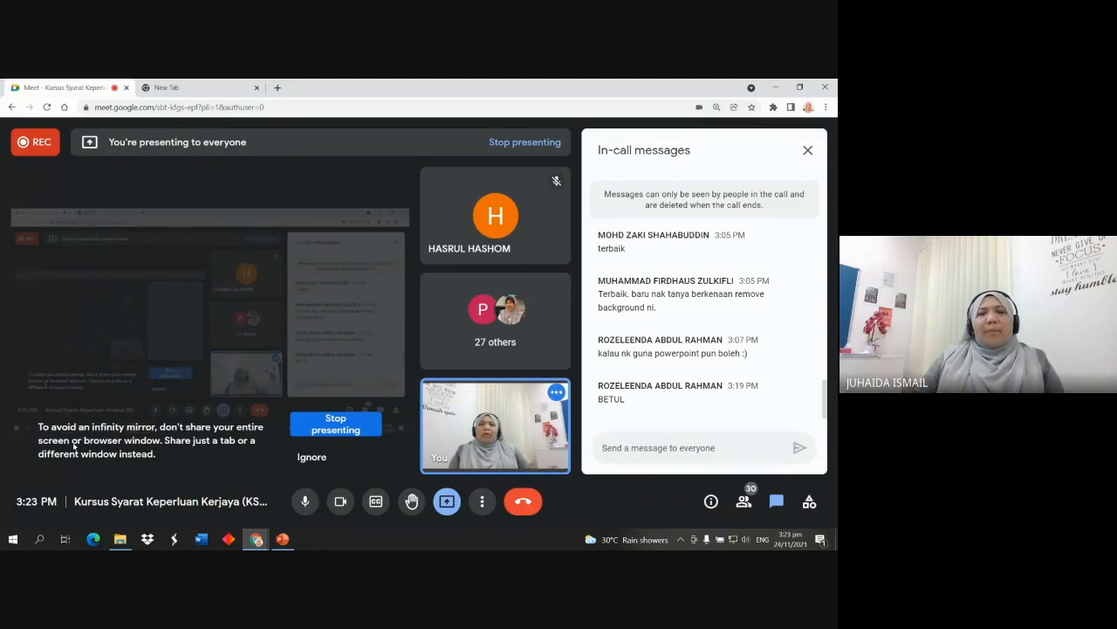
left_click(806, 151)
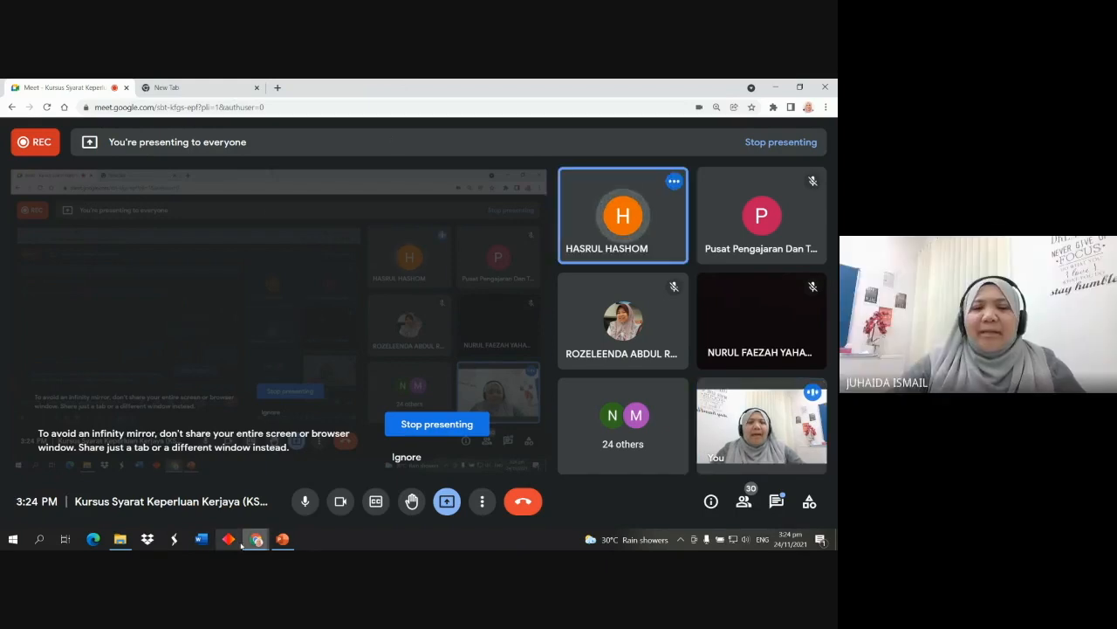
mouse_move(258, 540)
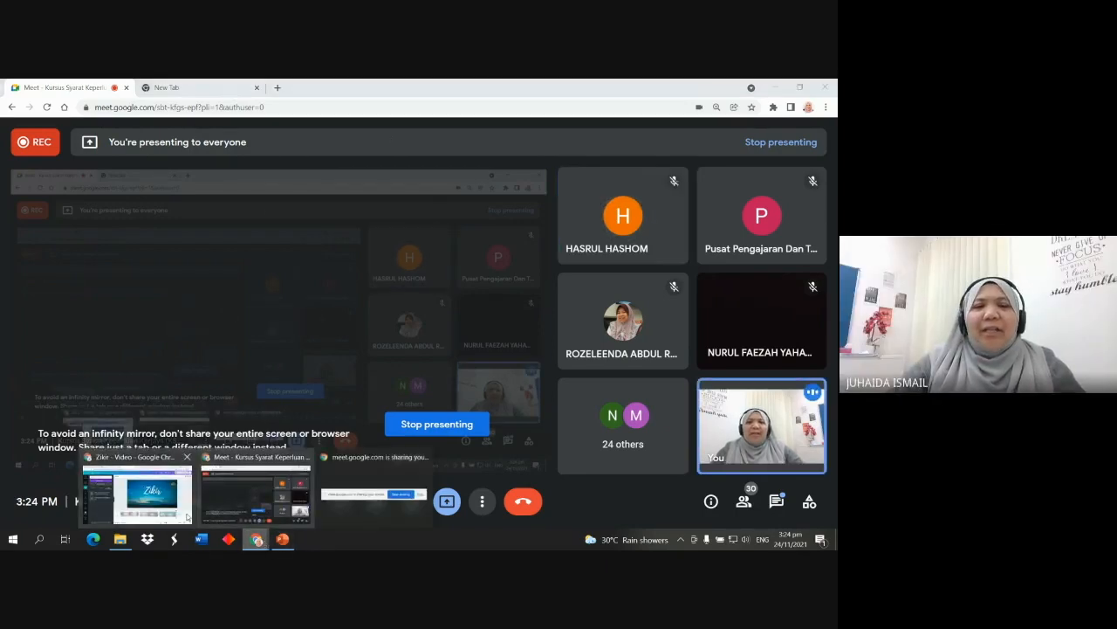
left_click(158, 500)
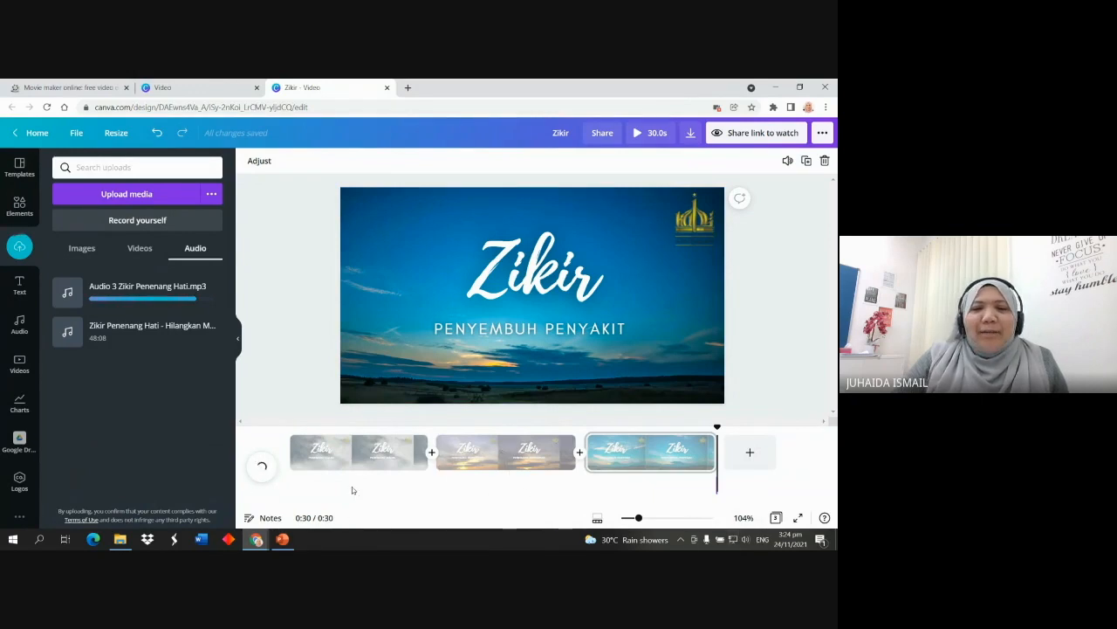
Play back the Zikir video from the first page and check the third page near the end of the timeline
mouse_move(190, 291)
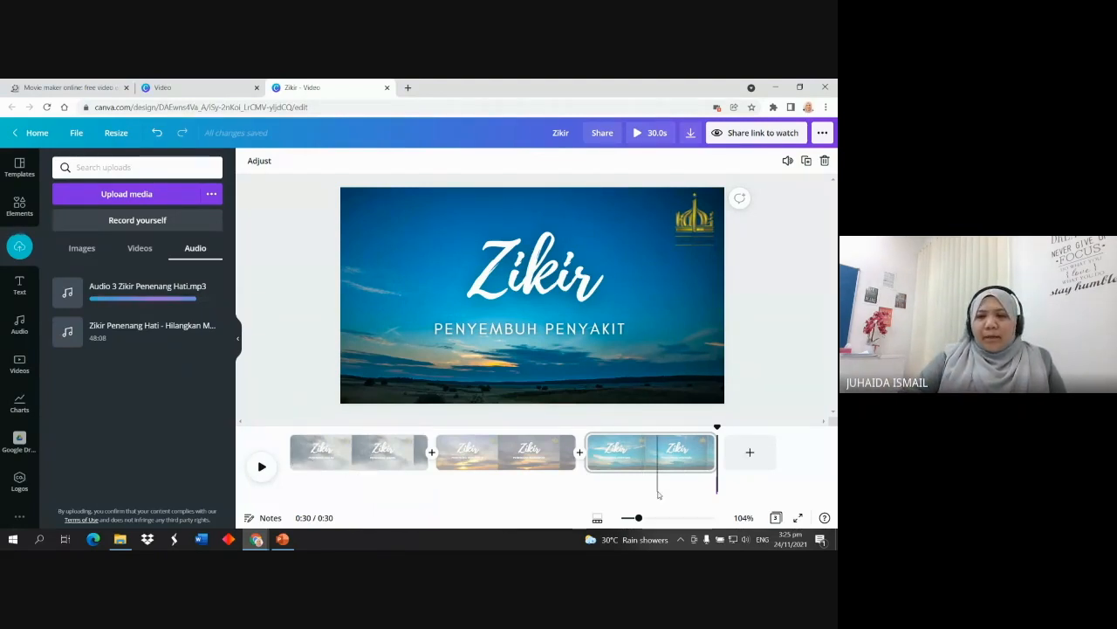
left_click(261, 468)
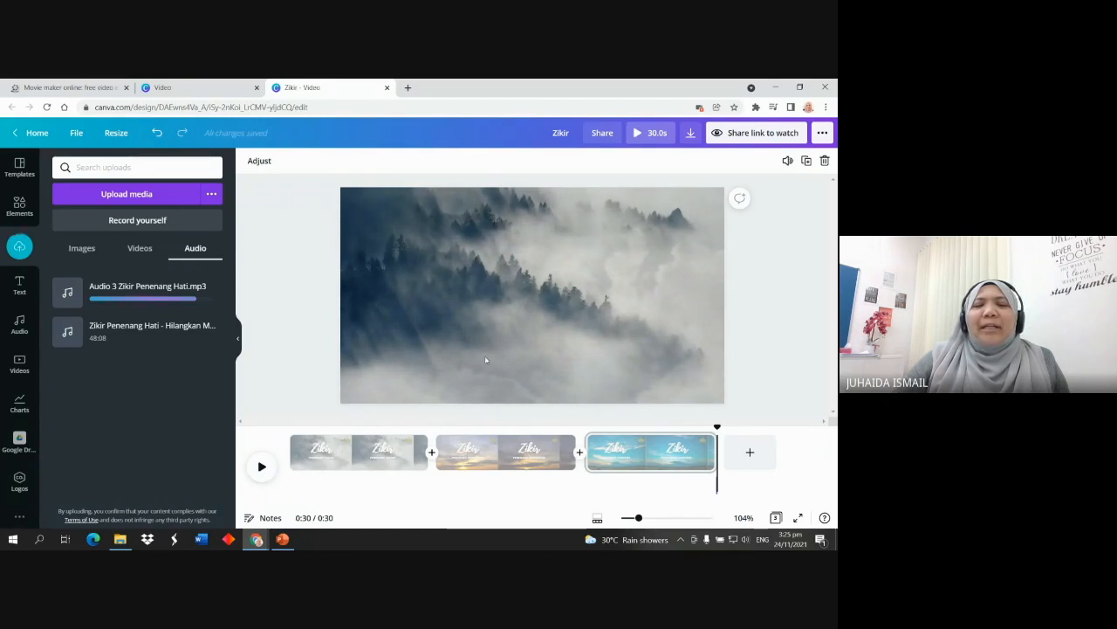
left_click(320, 457)
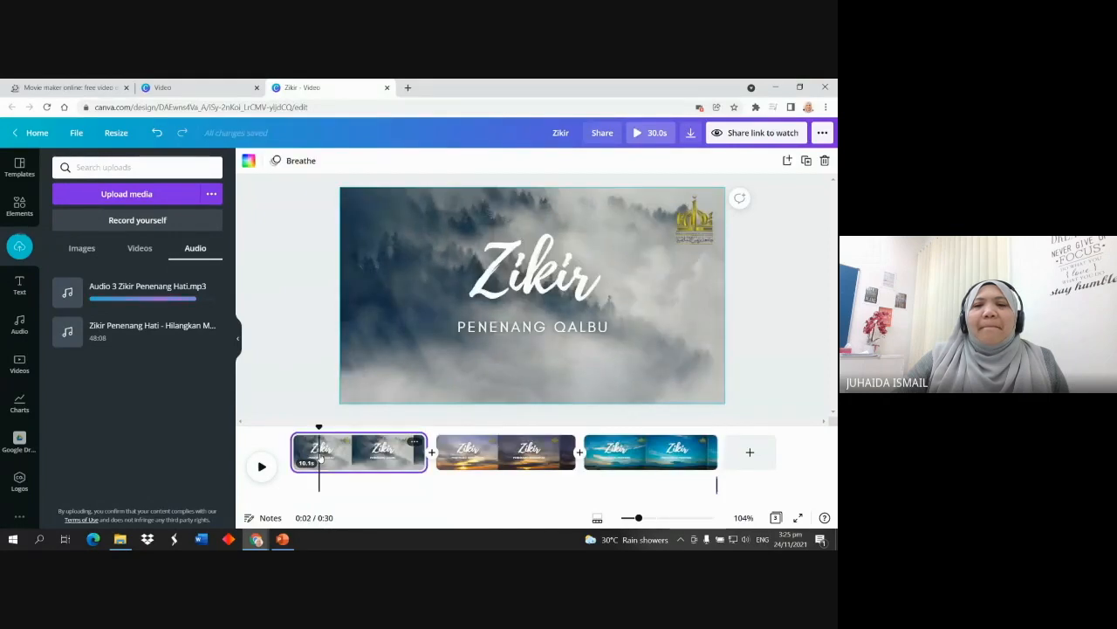
left_click(262, 466)
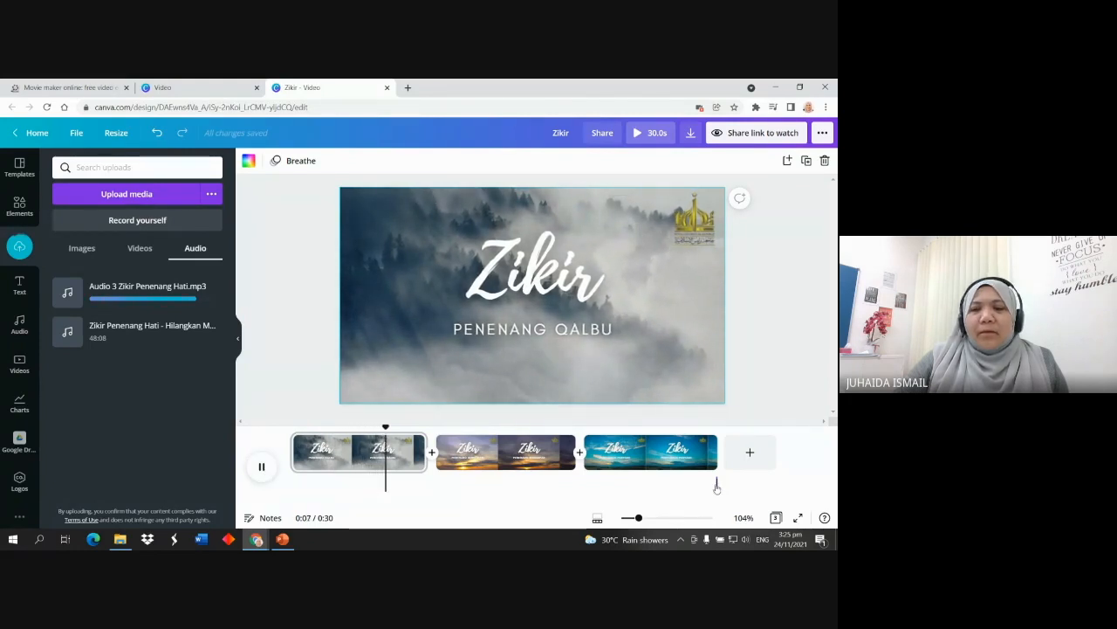
left_click(661, 487)
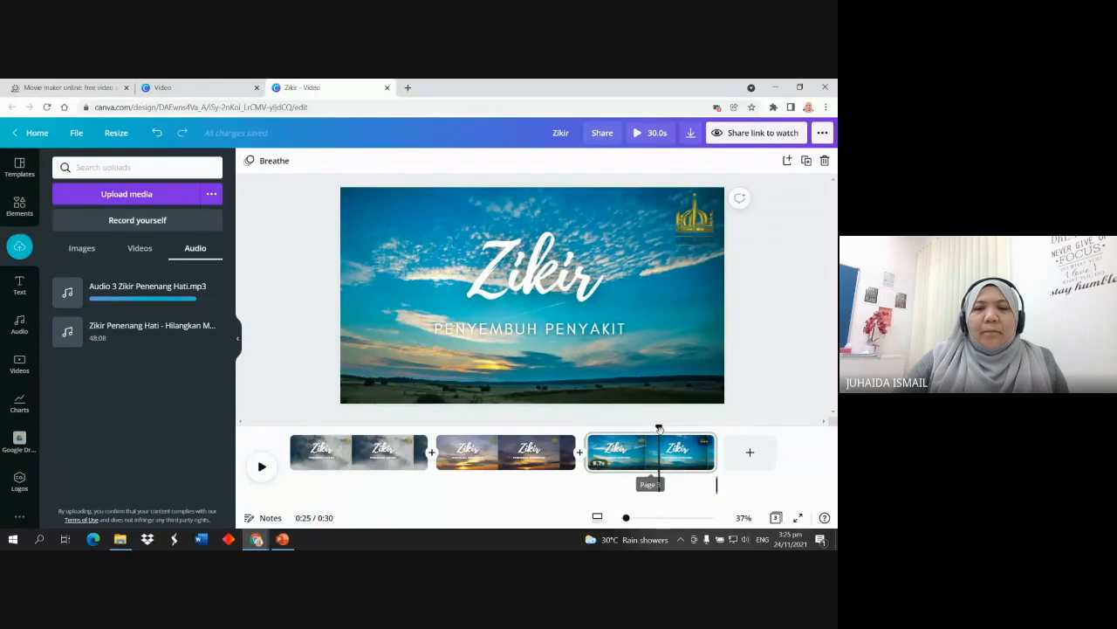
Return the playhead to 0:00 and add the uploaded 48:08 Zikir Penenang Hati audio beneath the pages
left_click_drag(659, 427, 288, 432)
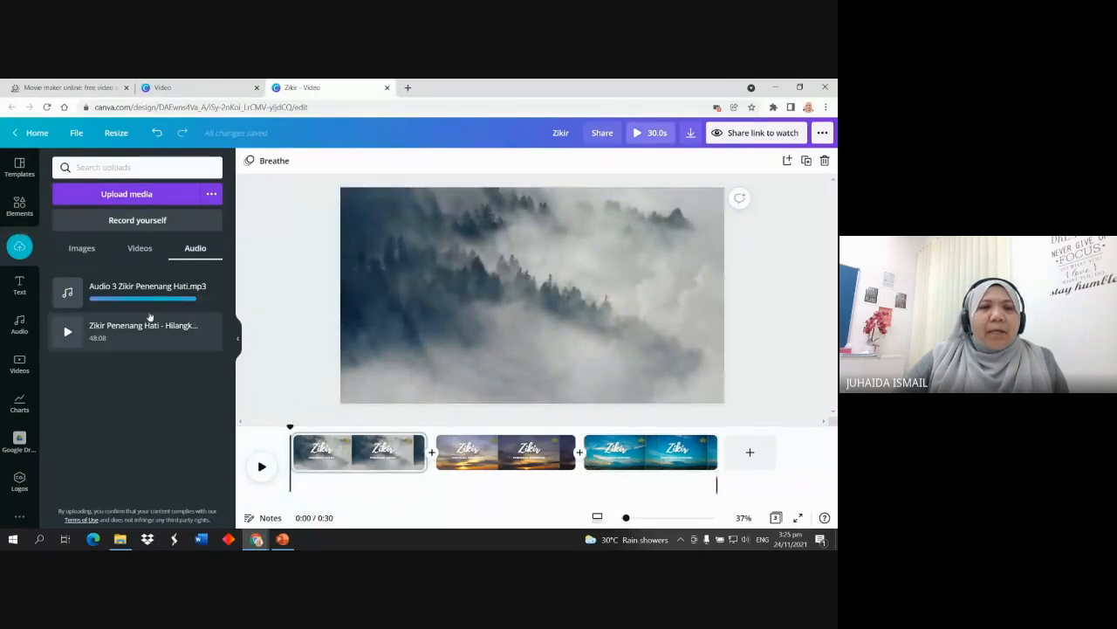
left_click_drag(105, 325, 442, 498)
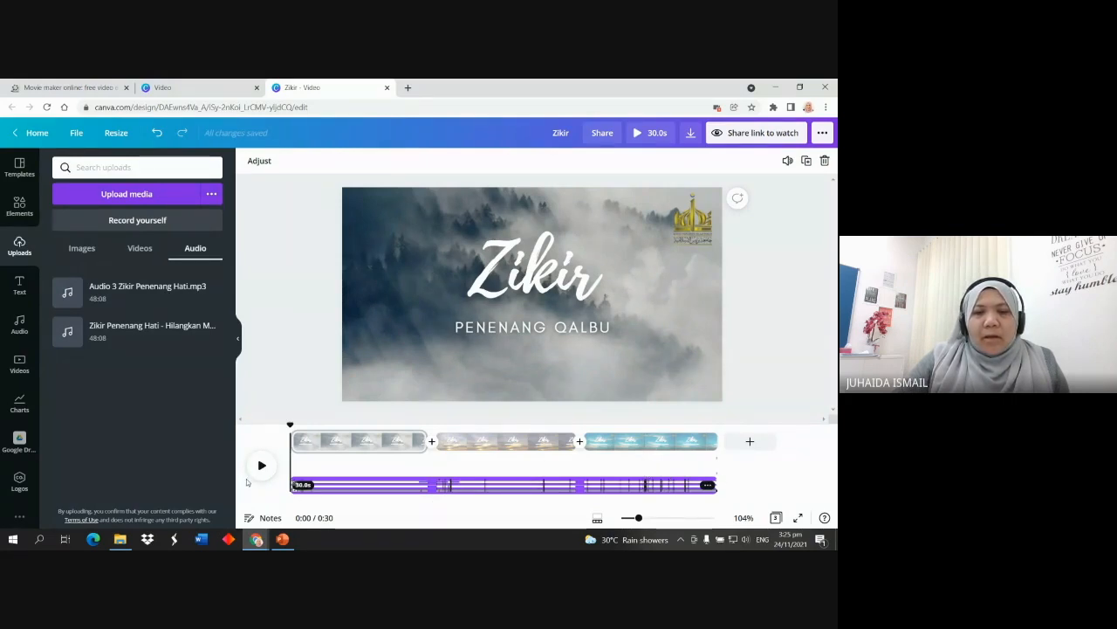
Play the opening of the video to hear the added audio, and pause it
left_click(261, 465)
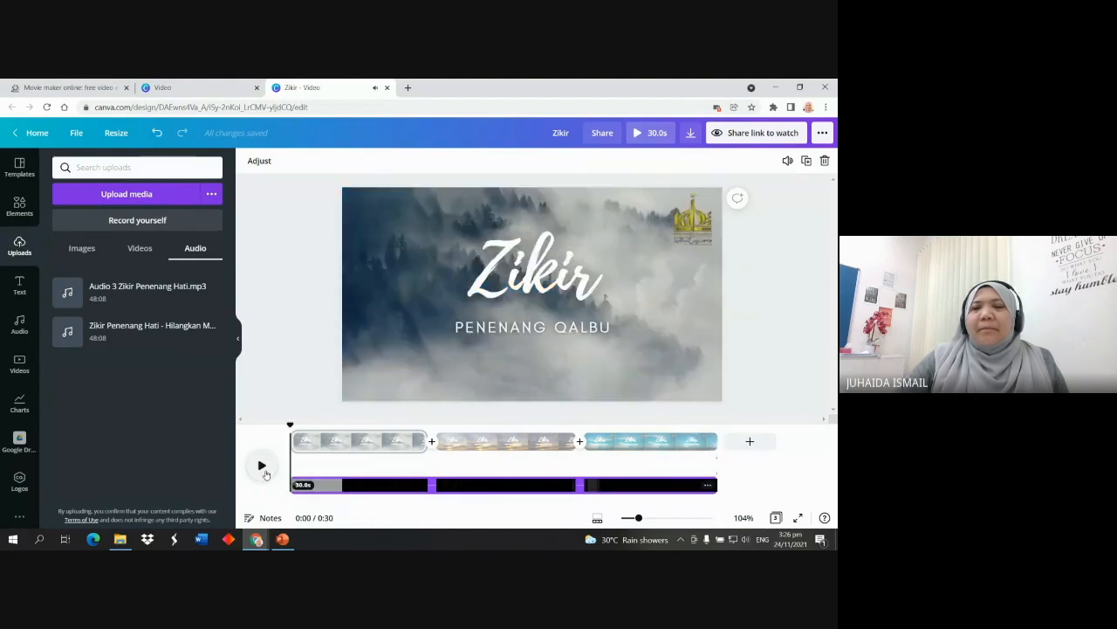
left_click(265, 469)
left_click(259, 468)
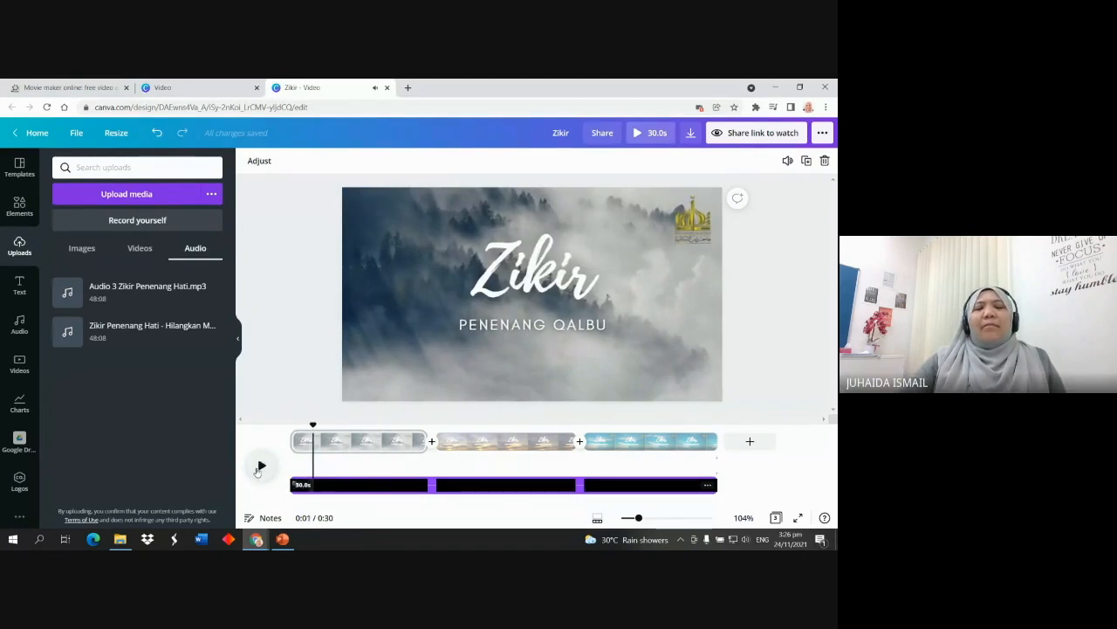
Adjust the audio track on the timeline by shifting its waveform earlier to use another portion of the recording
right_click(327, 486)
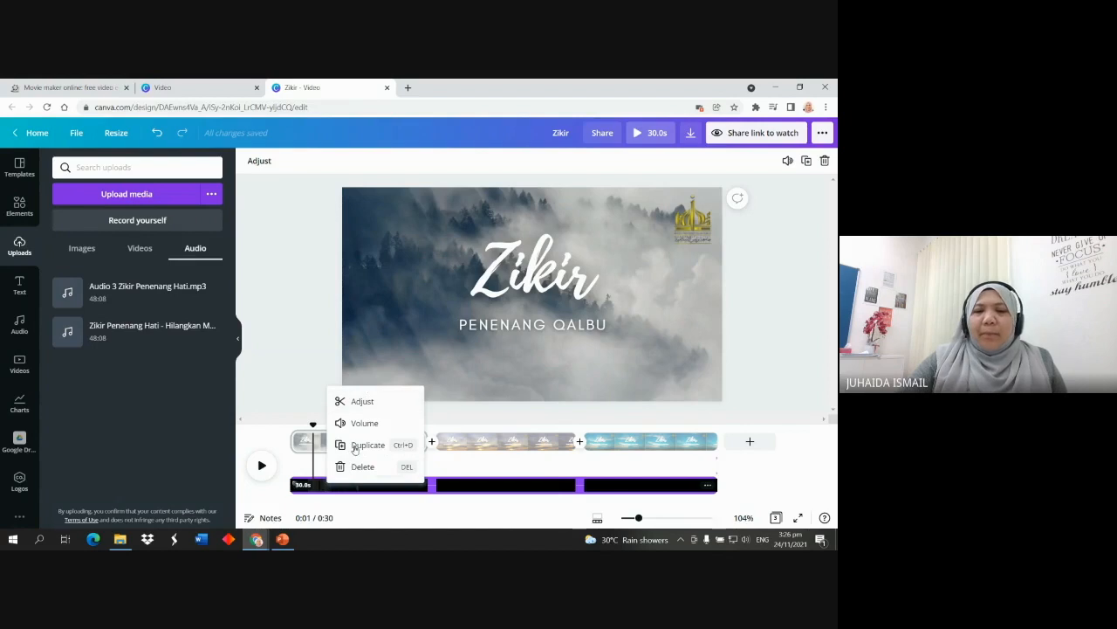
left_click(313, 488)
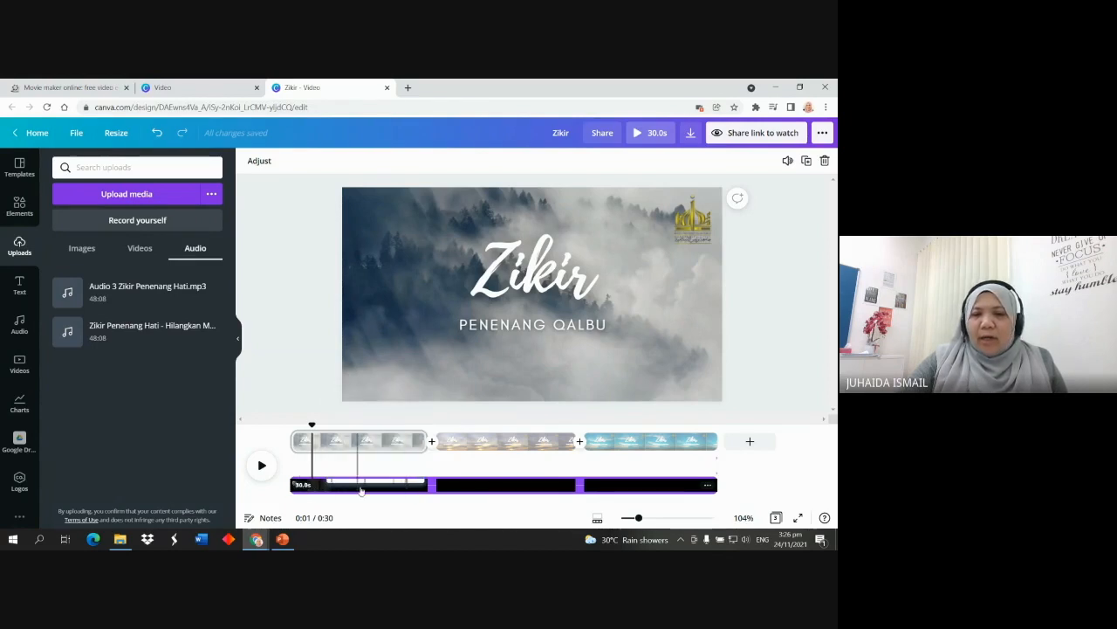
right_click(310, 487)
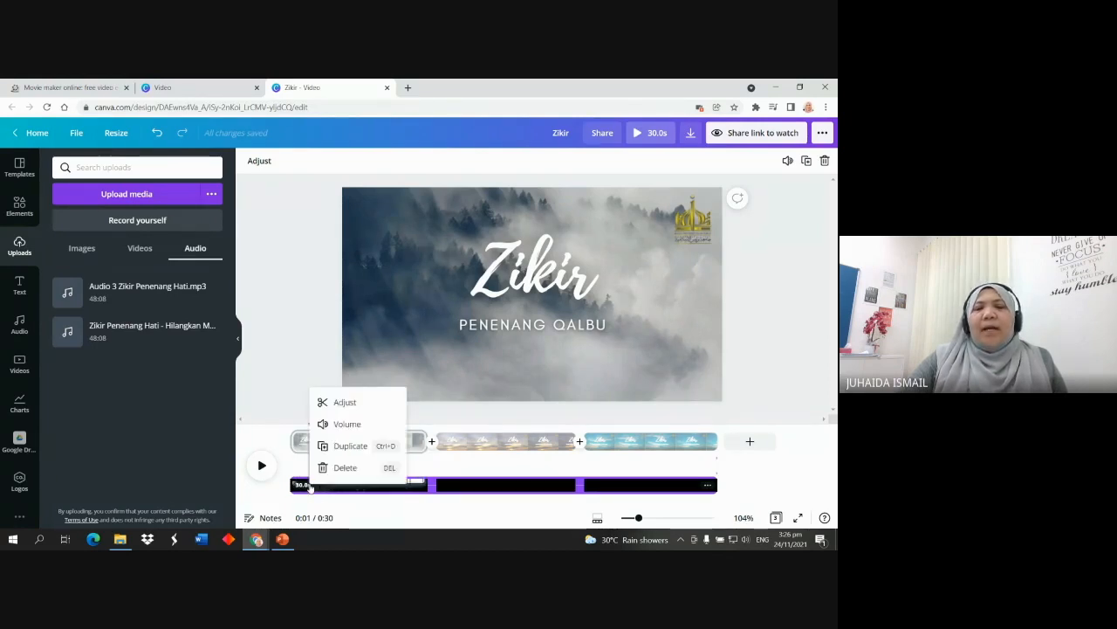
left_click(345, 403)
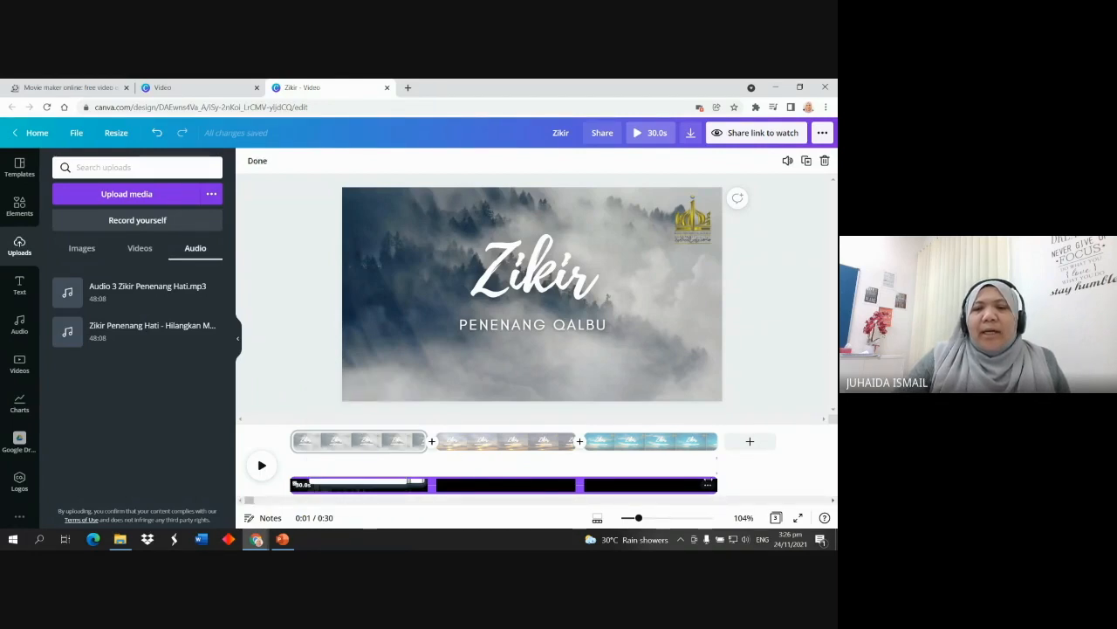
left_click_drag(543, 484, 403, 483)
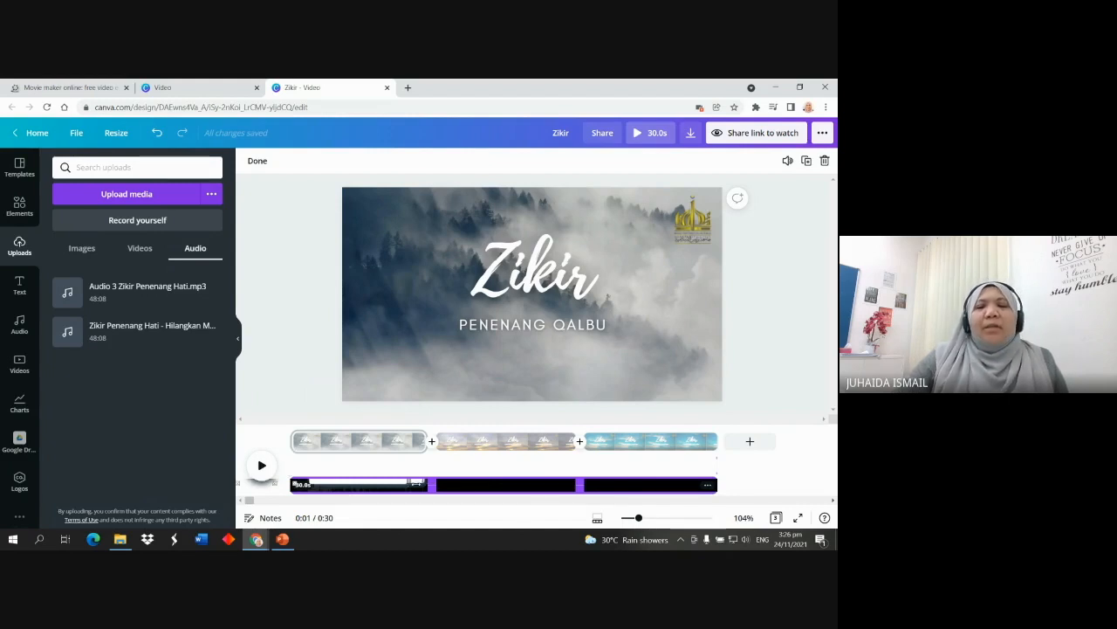
Lower the audio track's volume to 15 and restore it to 100
right_click(537, 484)
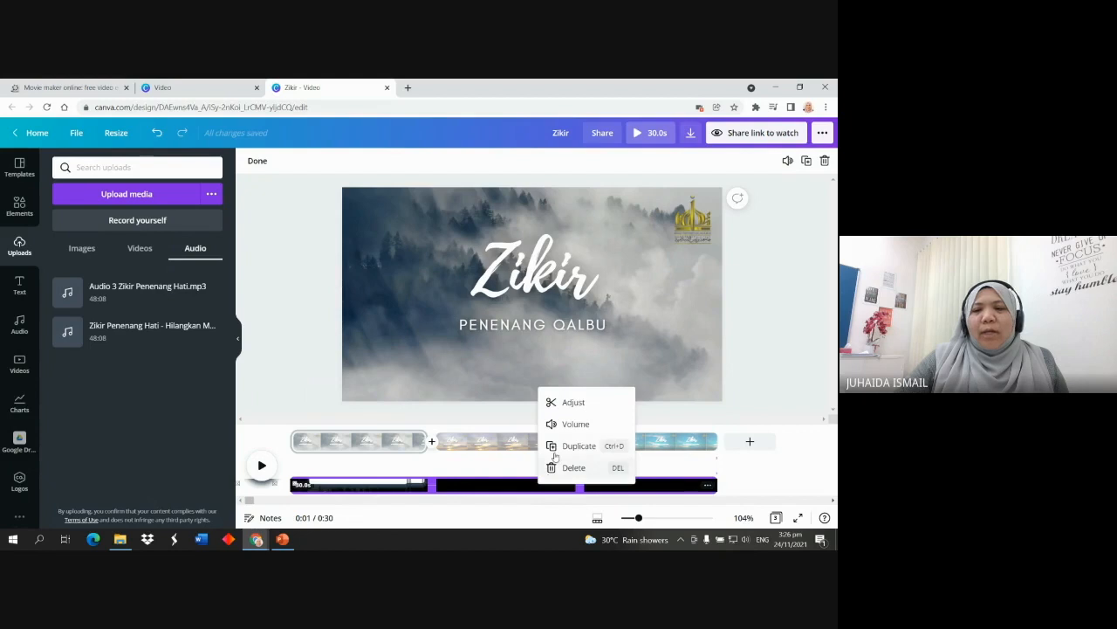
left_click(571, 424)
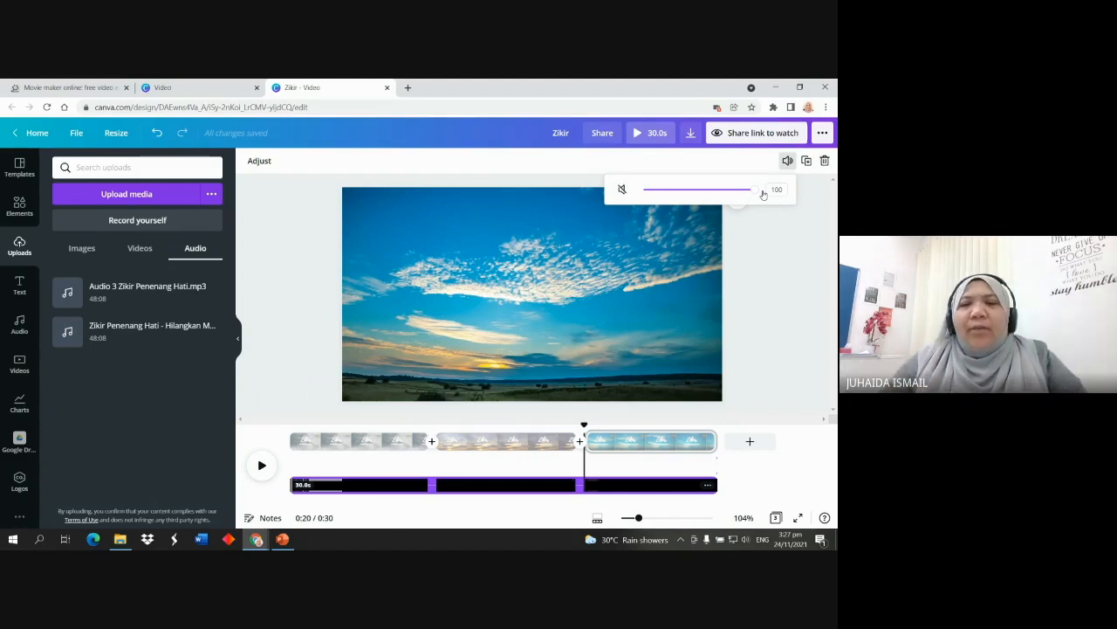
left_click_drag(756, 192, 661, 194)
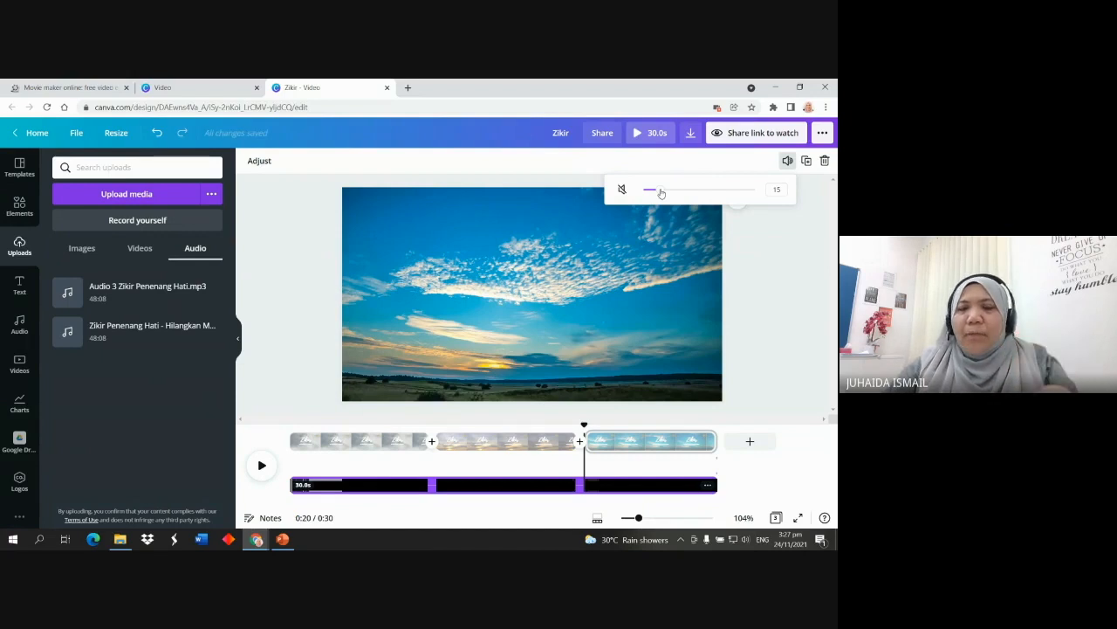
left_click_drag(661, 193, 764, 197)
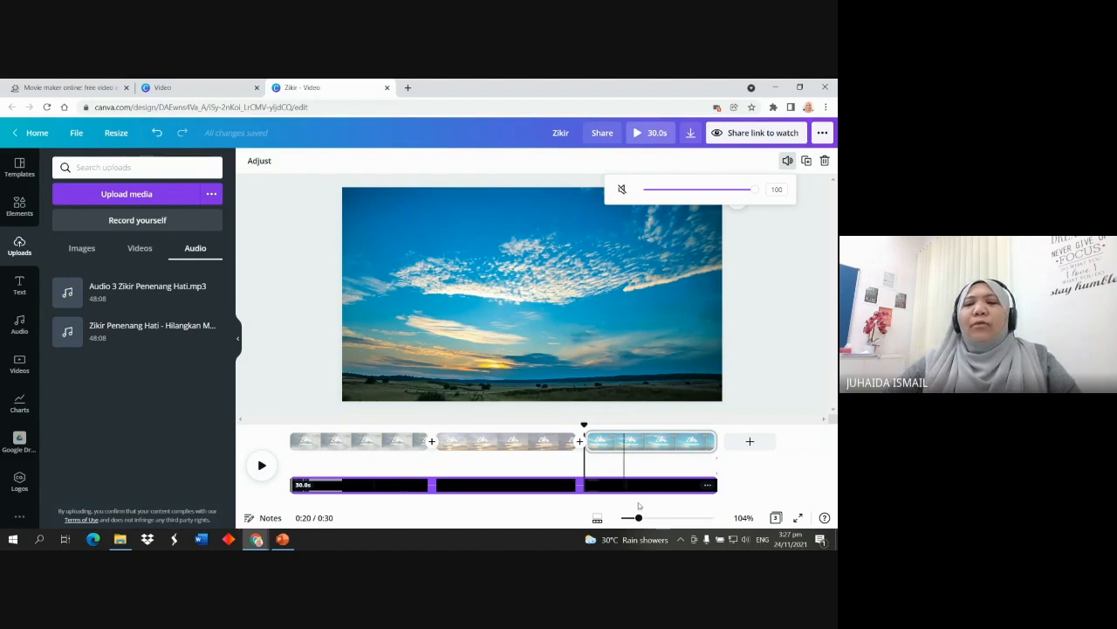
right_click(388, 490)
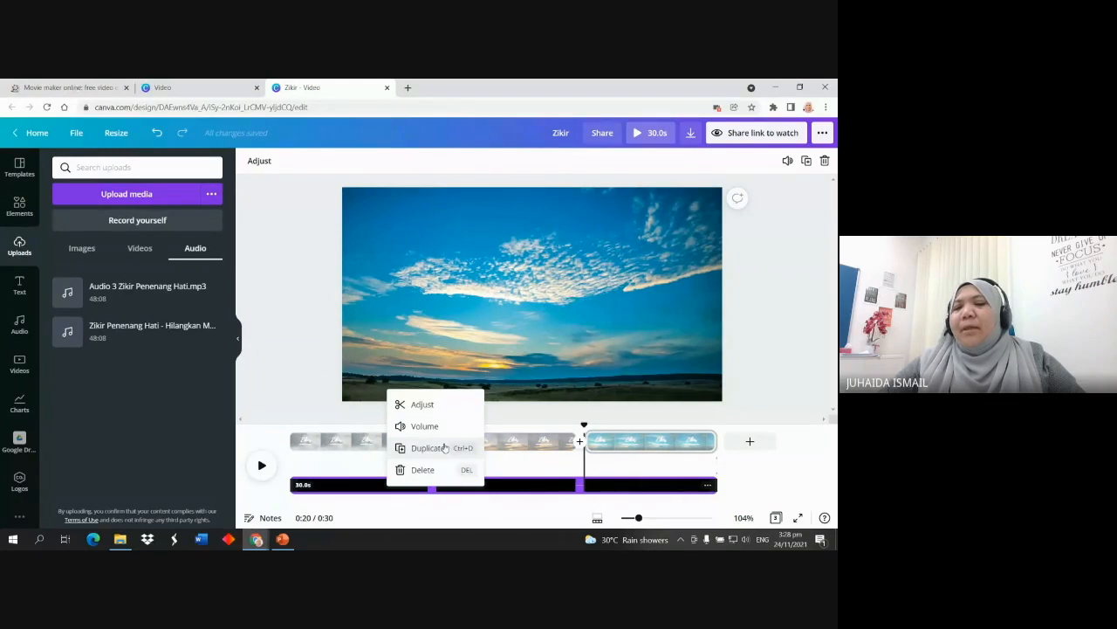
left_click(321, 326)
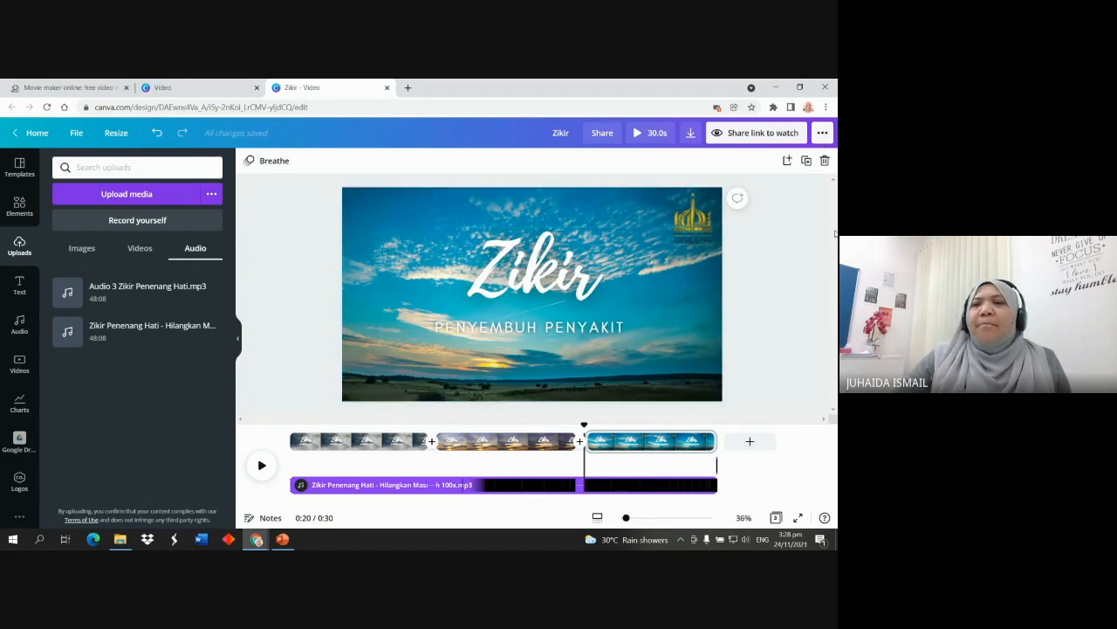
Download all three pages of the Zikir design as an MP4 video
left_click(824, 135)
left_click_drag(829, 208, 829, 208)
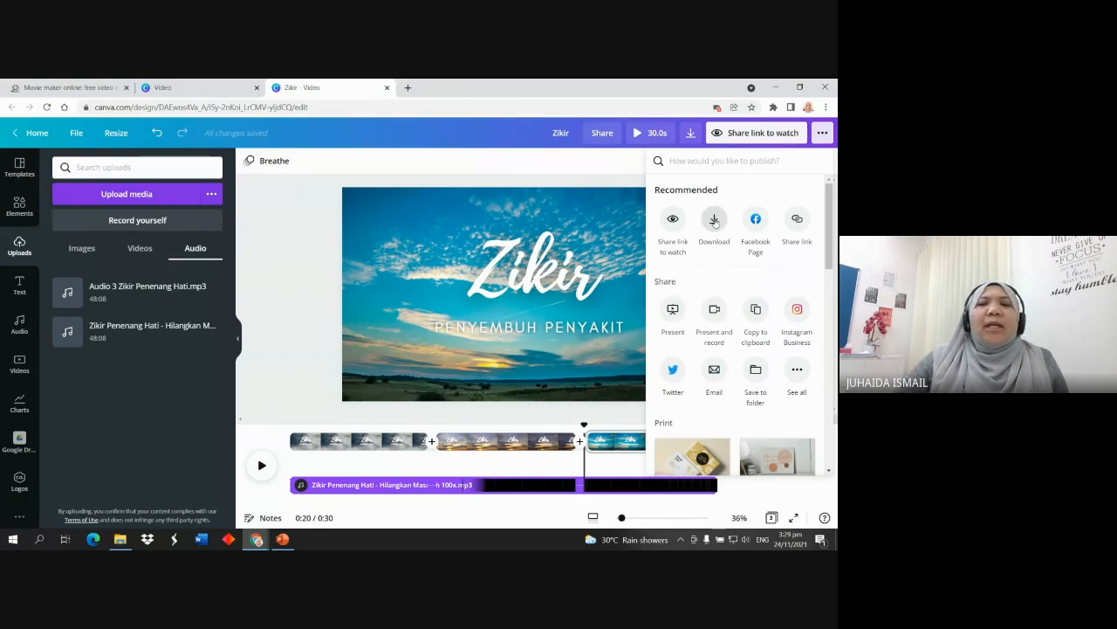
left_click(714, 220)
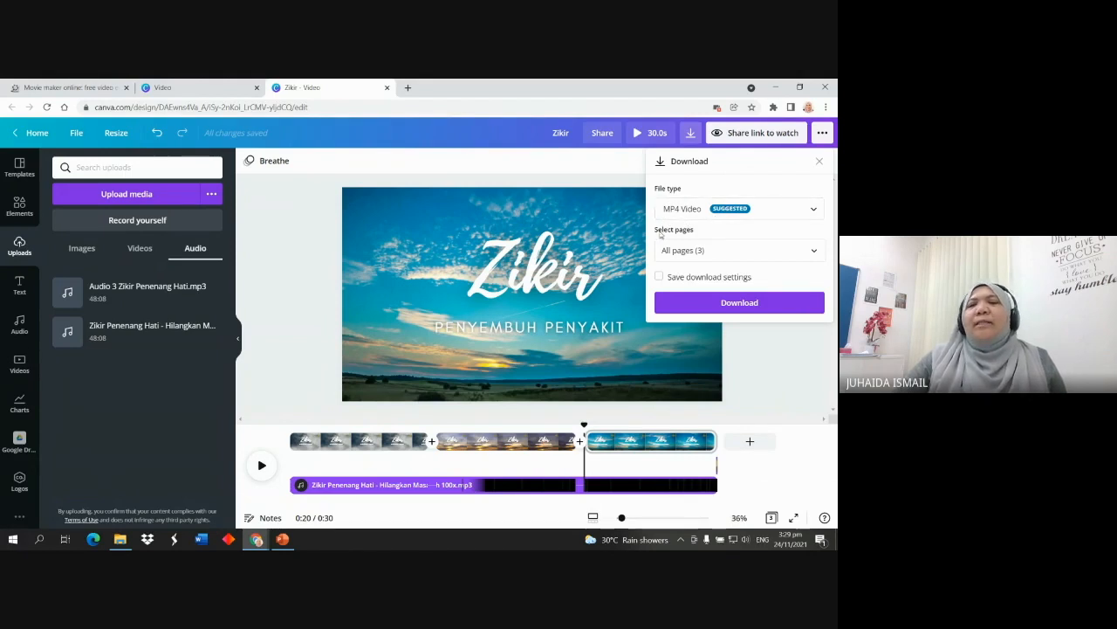
left_click(811, 212)
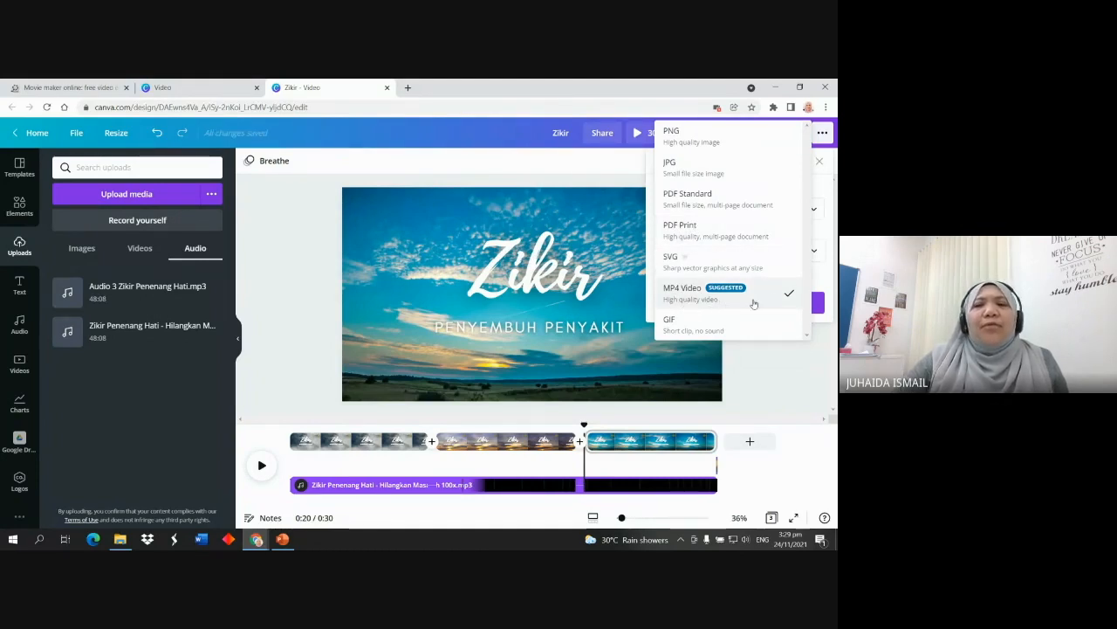
left_click(772, 364)
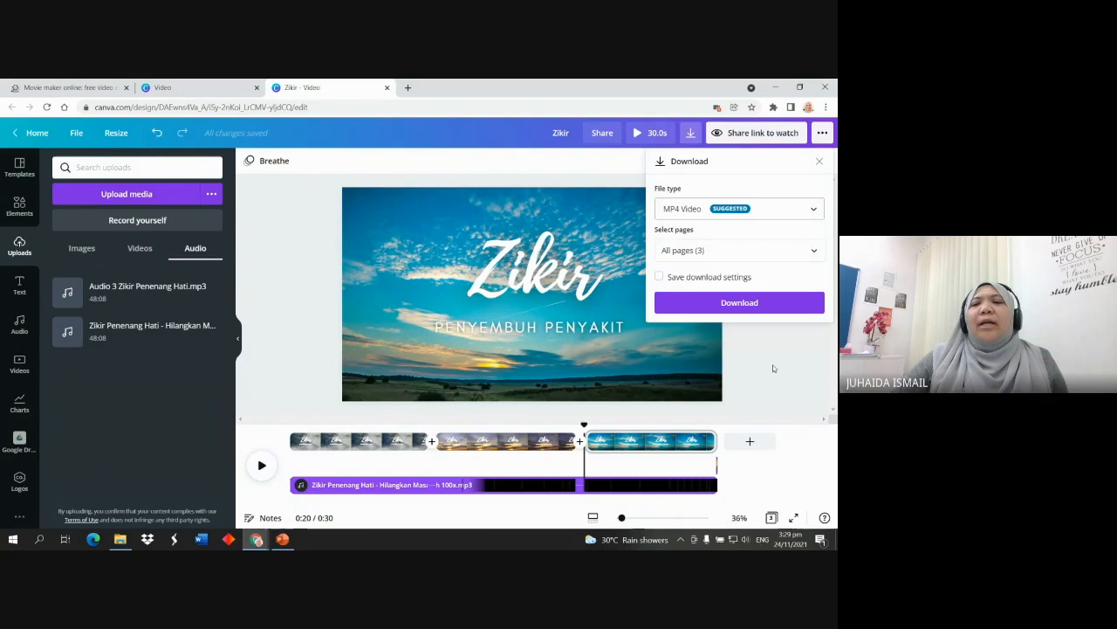
left_click(744, 303)
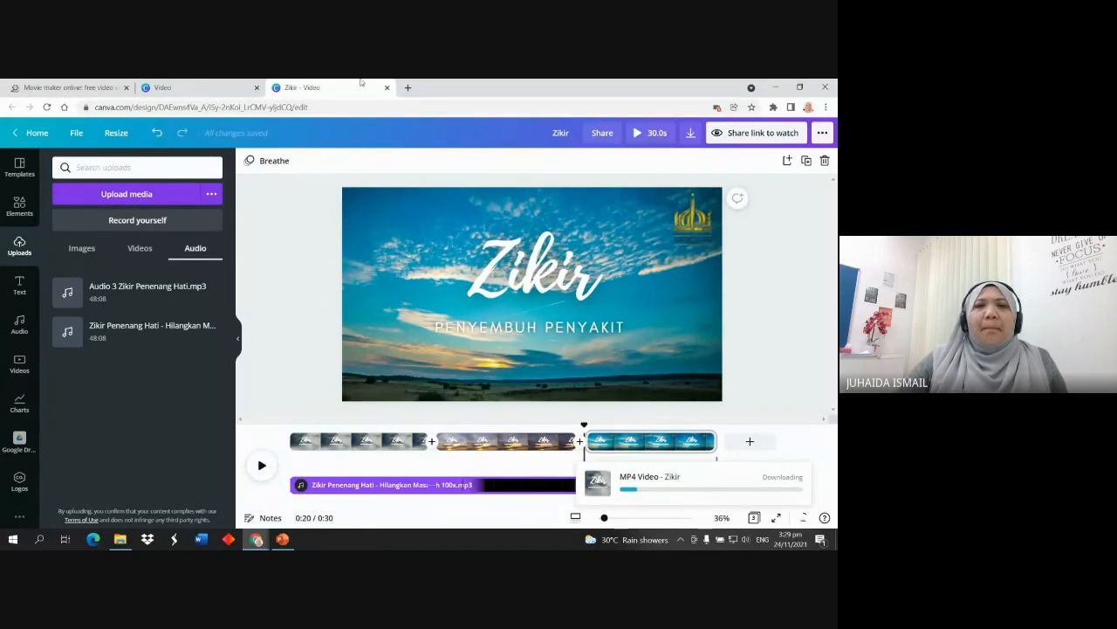
Go to Google Drive in a new browser tab, search for "bengkel kuips" and open the folder BENGKEL KUIPs | 24 NOVEMBER 2021
left_click(408, 87)
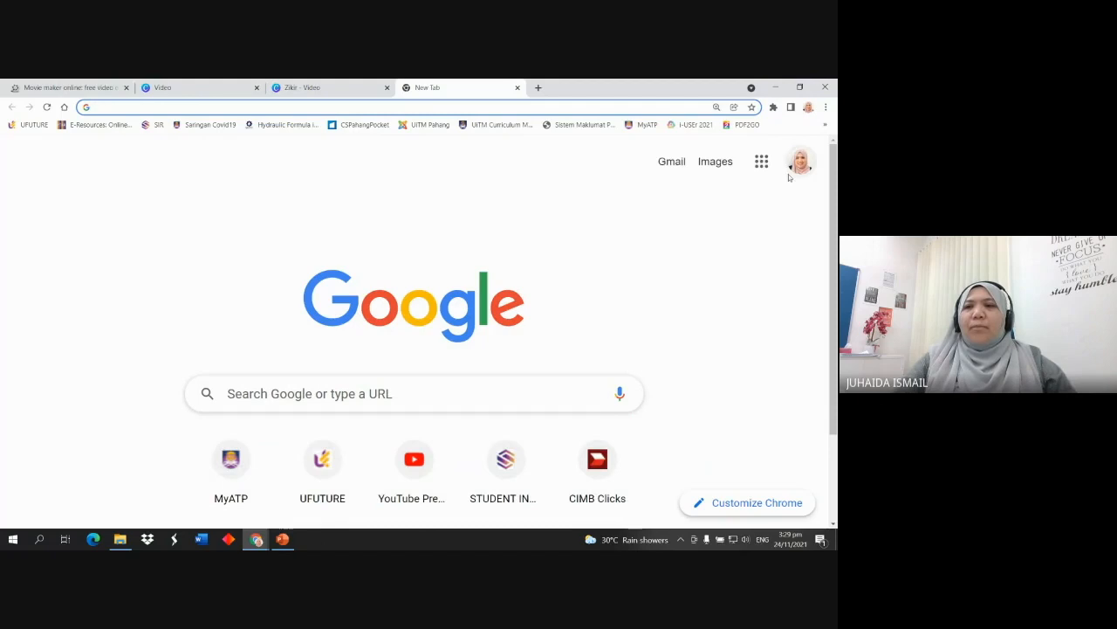
left_click(761, 160)
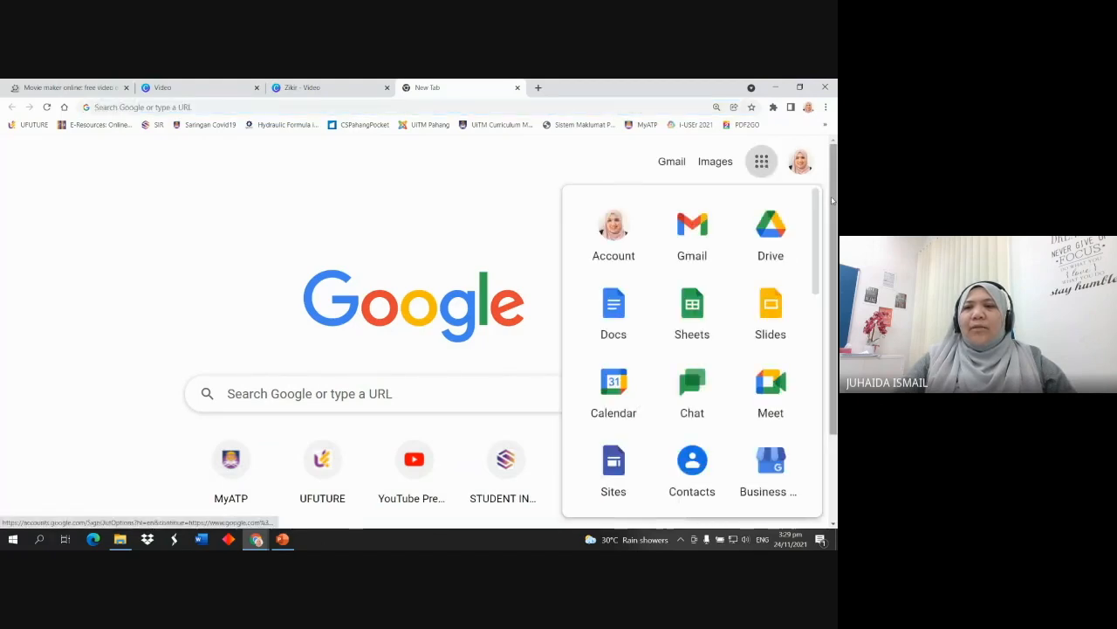
left_click(772, 231)
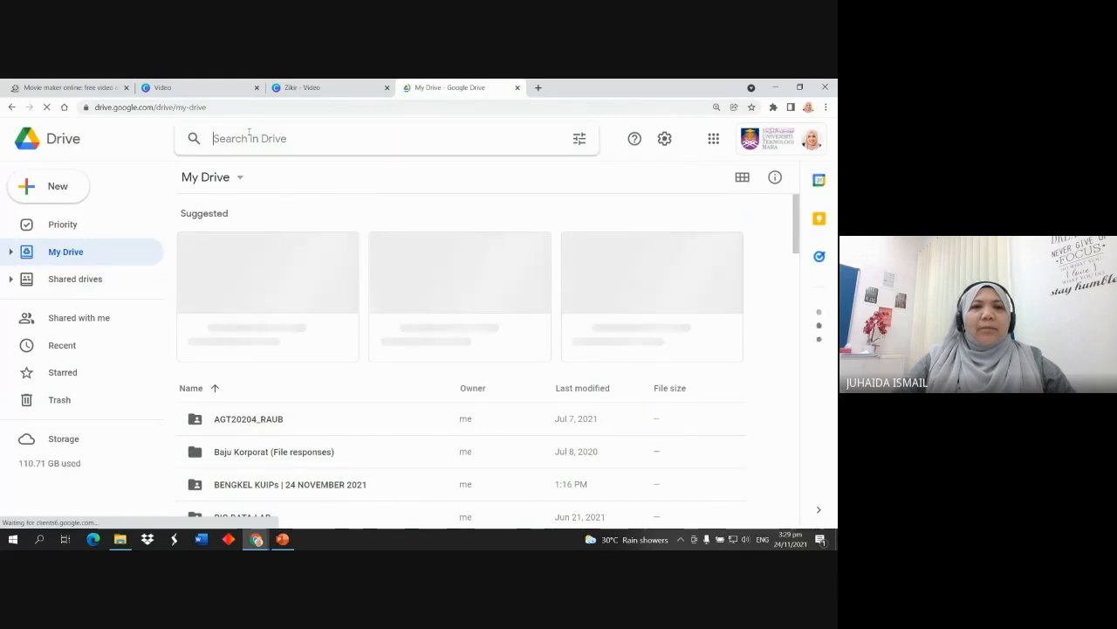
type("beng")
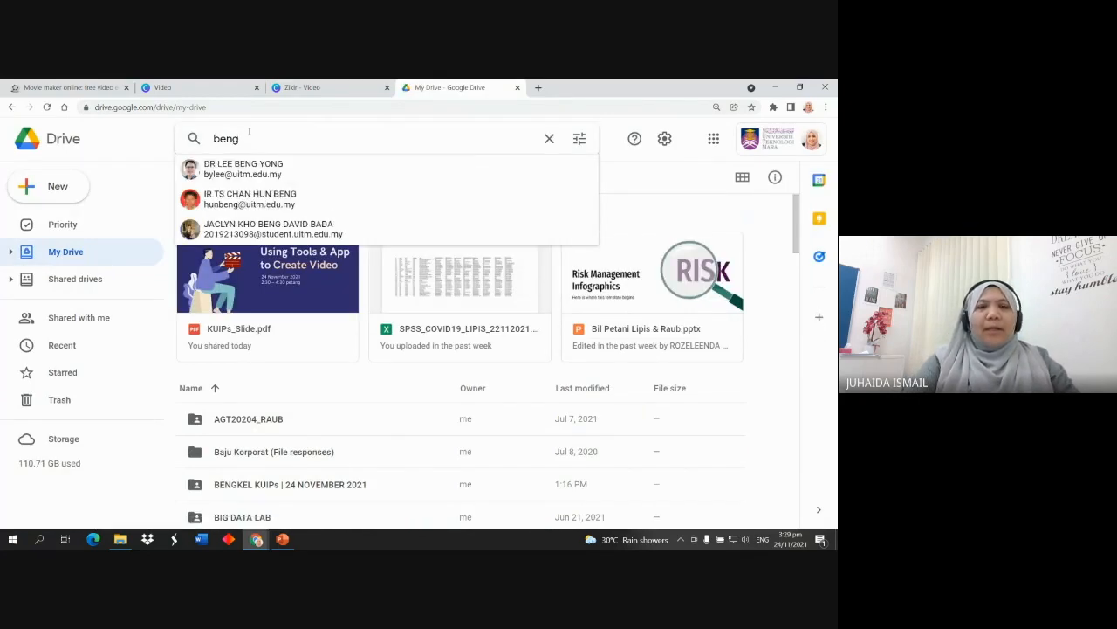
type("kel kui")
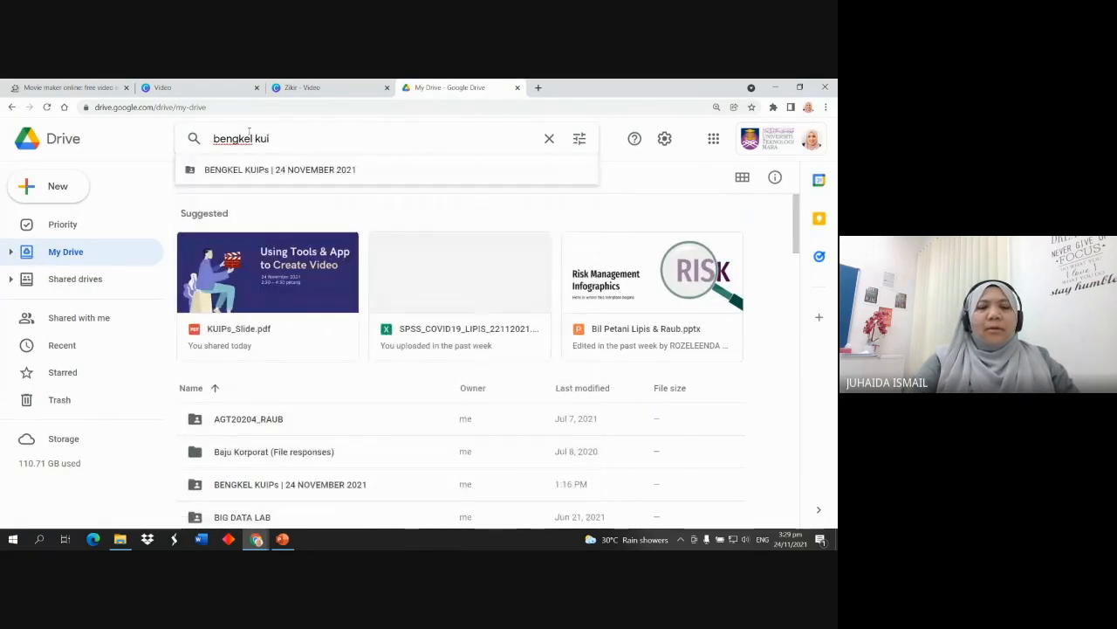
type("ps")
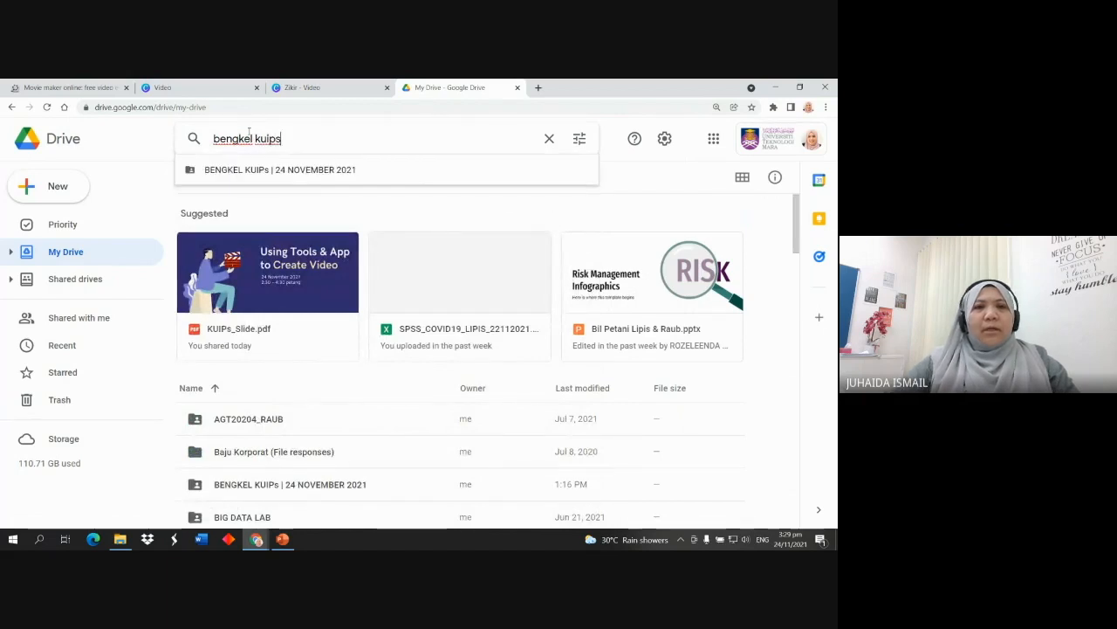
left_click(306, 170)
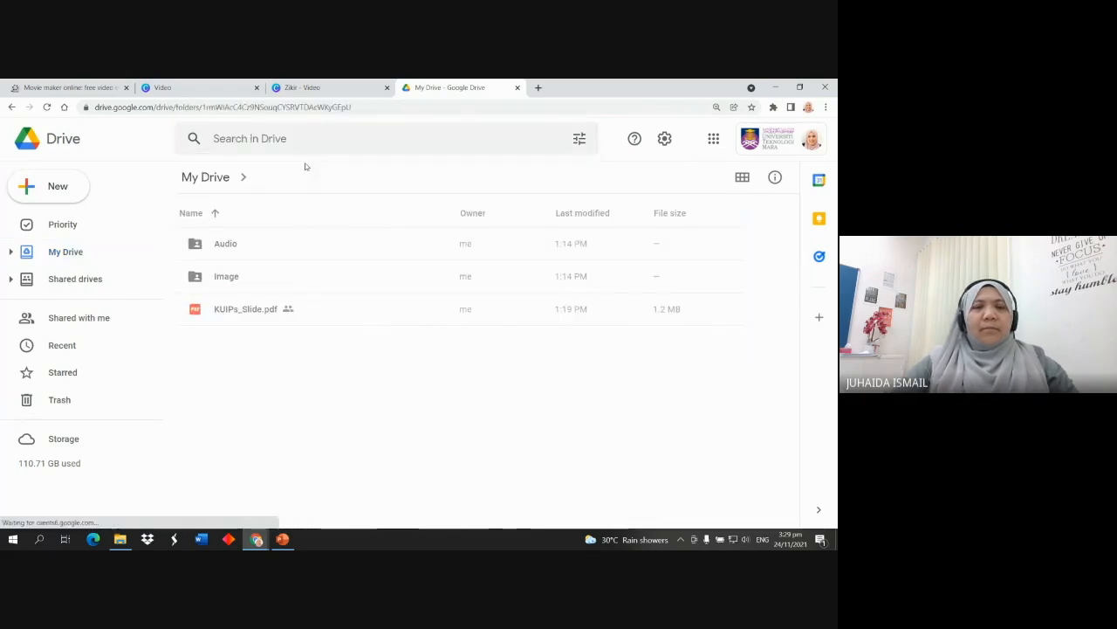
Create a new folder named Video inside the BENGKEL KUIPs folder
right_click(256, 386)
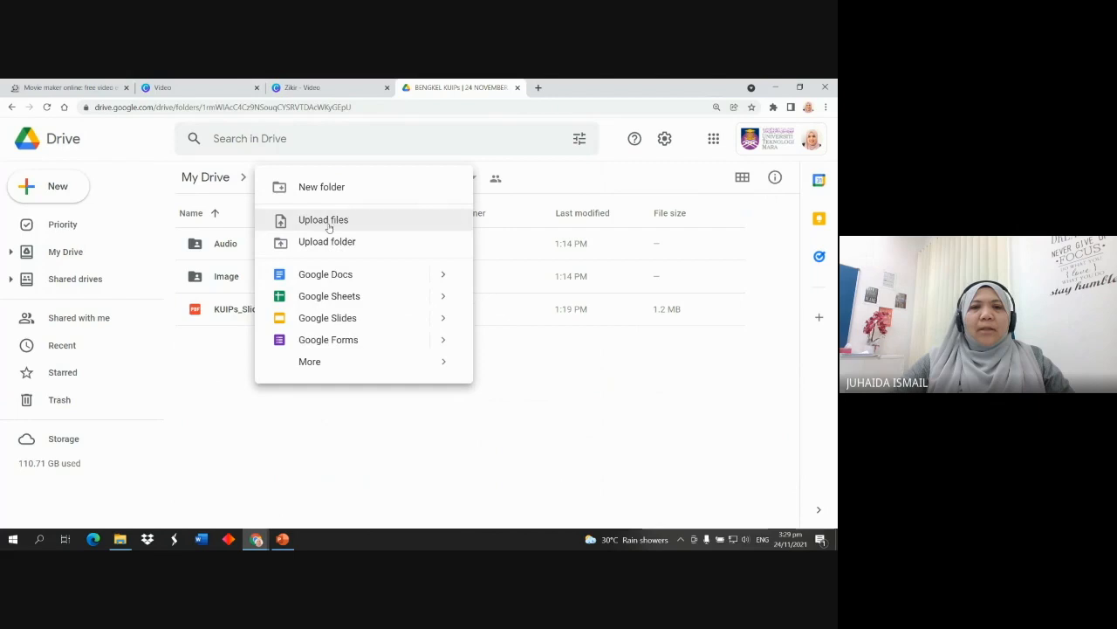
left_click(325, 188)
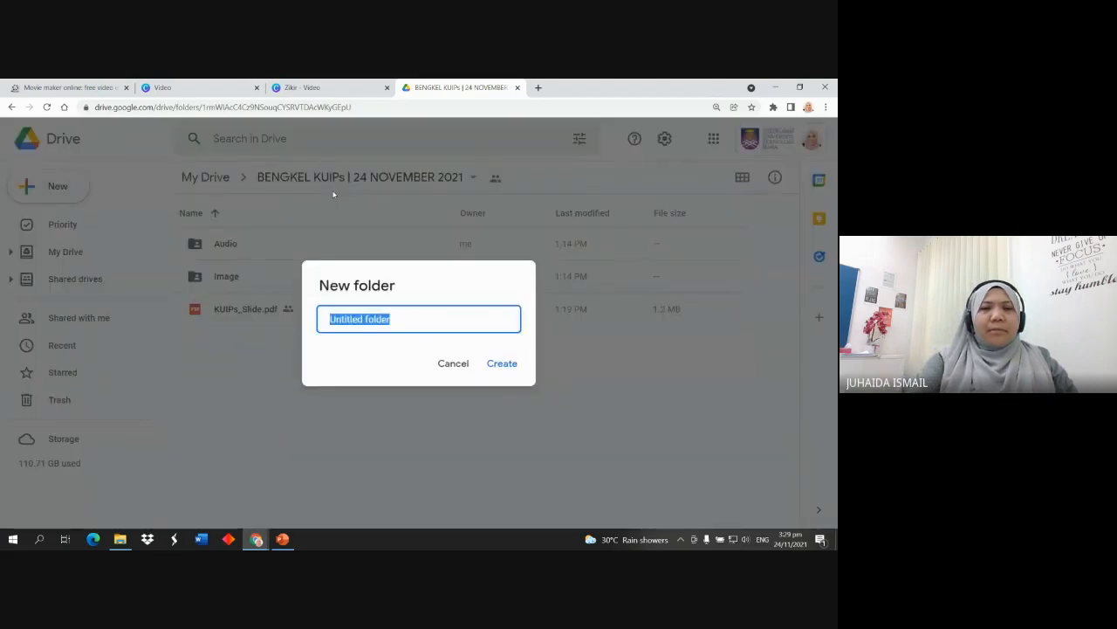
type("Video")
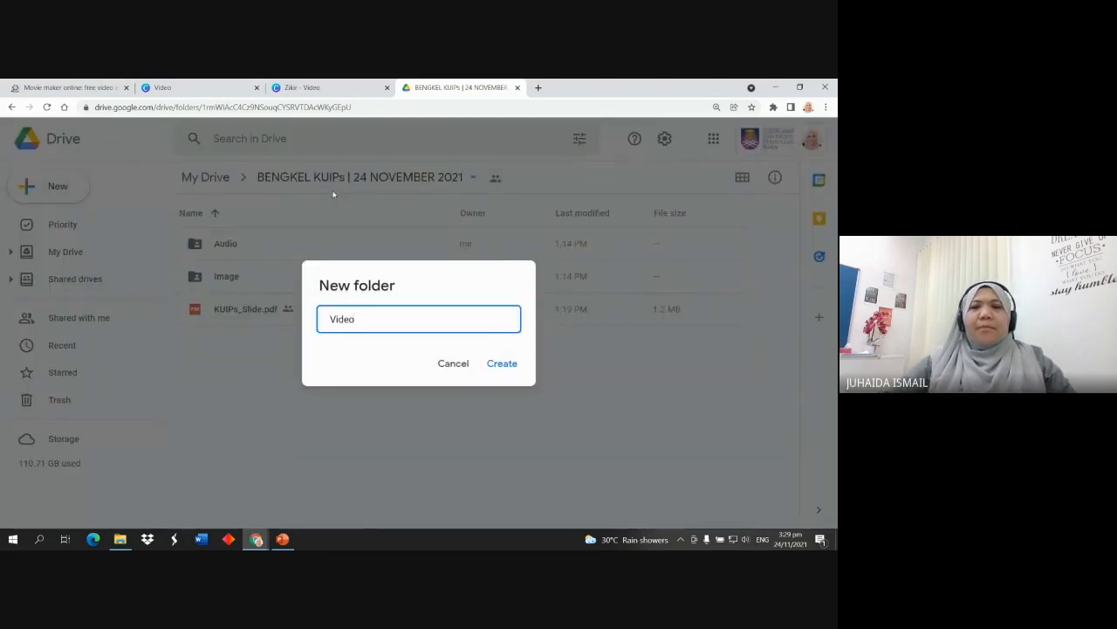
left_click(503, 364)
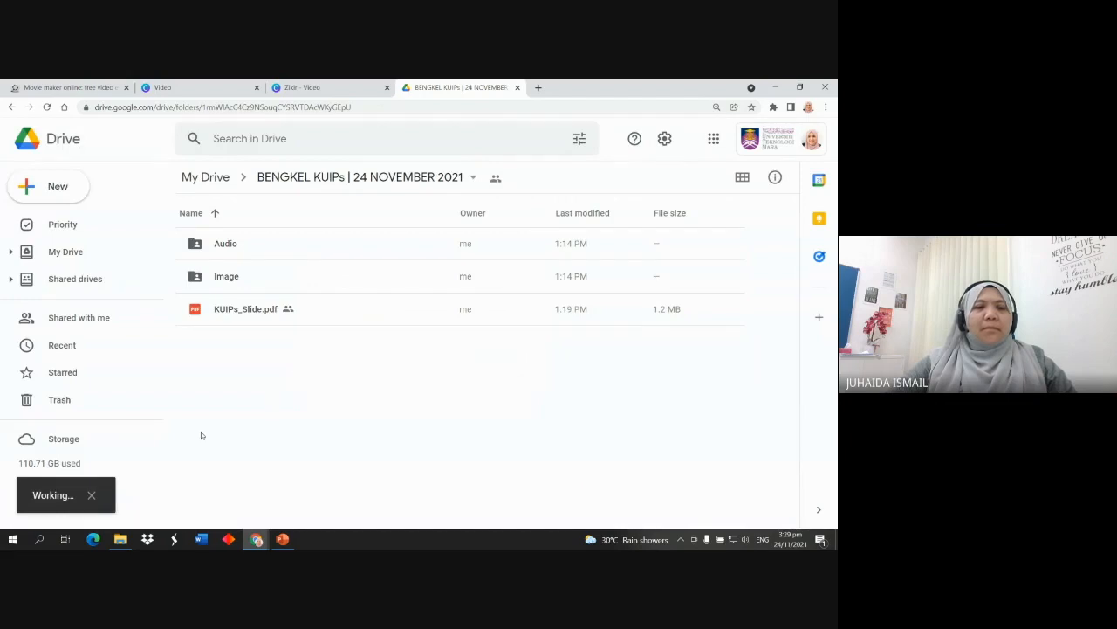
mouse_move(260, 537)
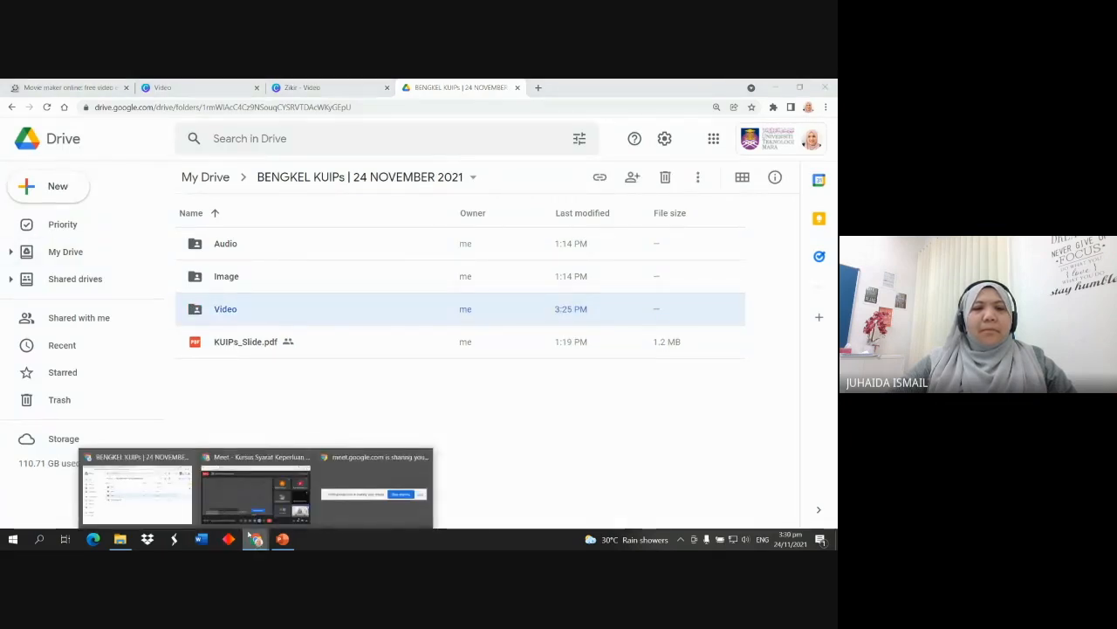
left_click(245, 499)
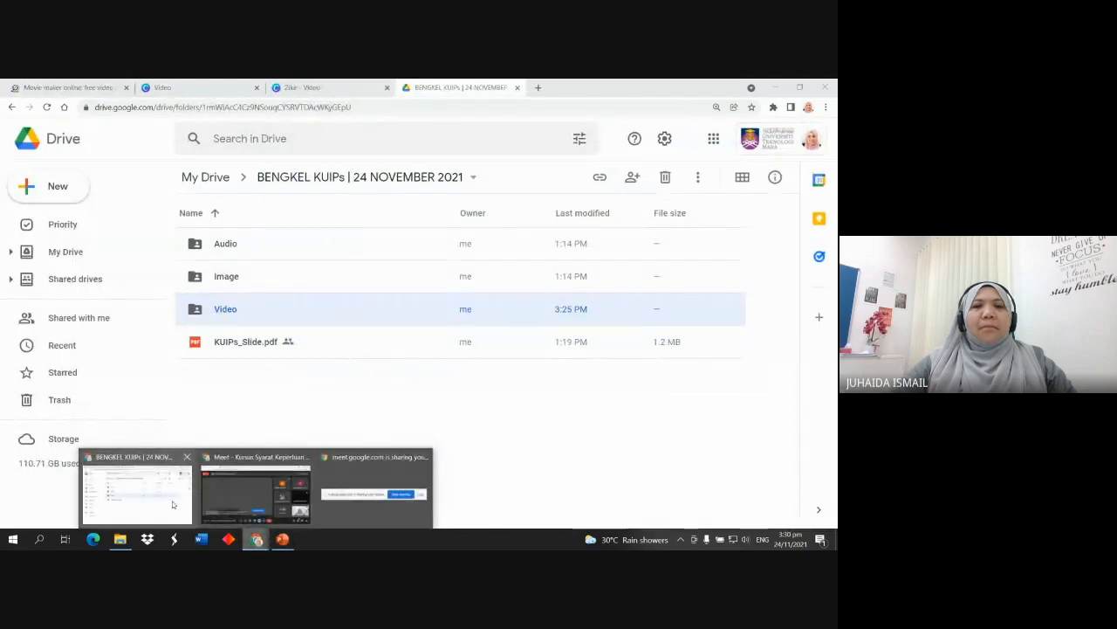
left_click(165, 461)
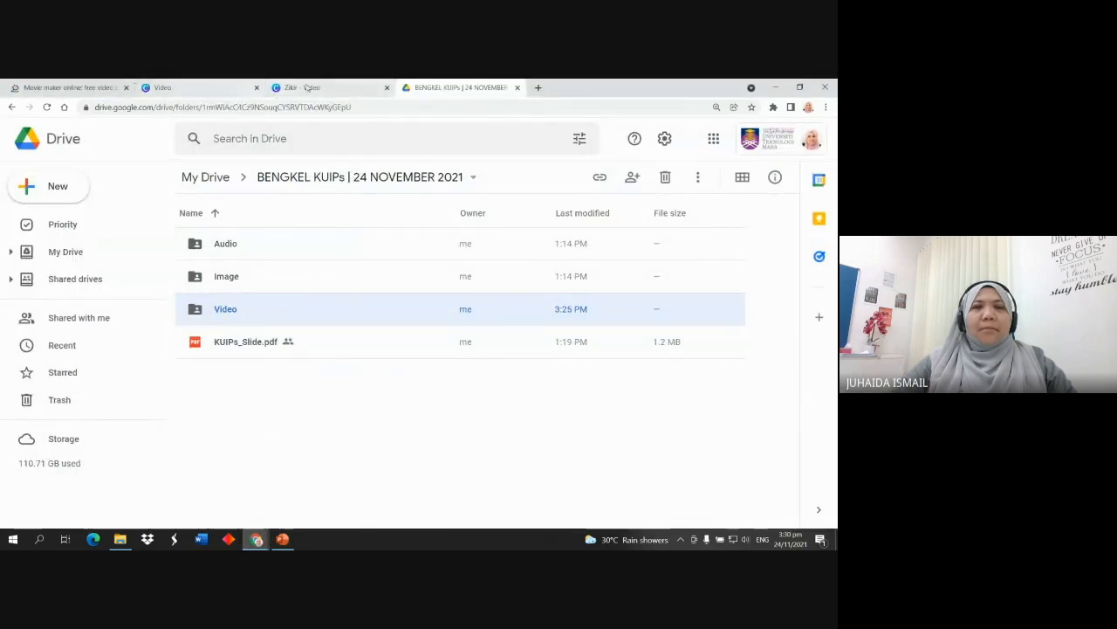
Switch back to the Zikir design in Canva and create a new blank Video design from it
left_click(309, 87)
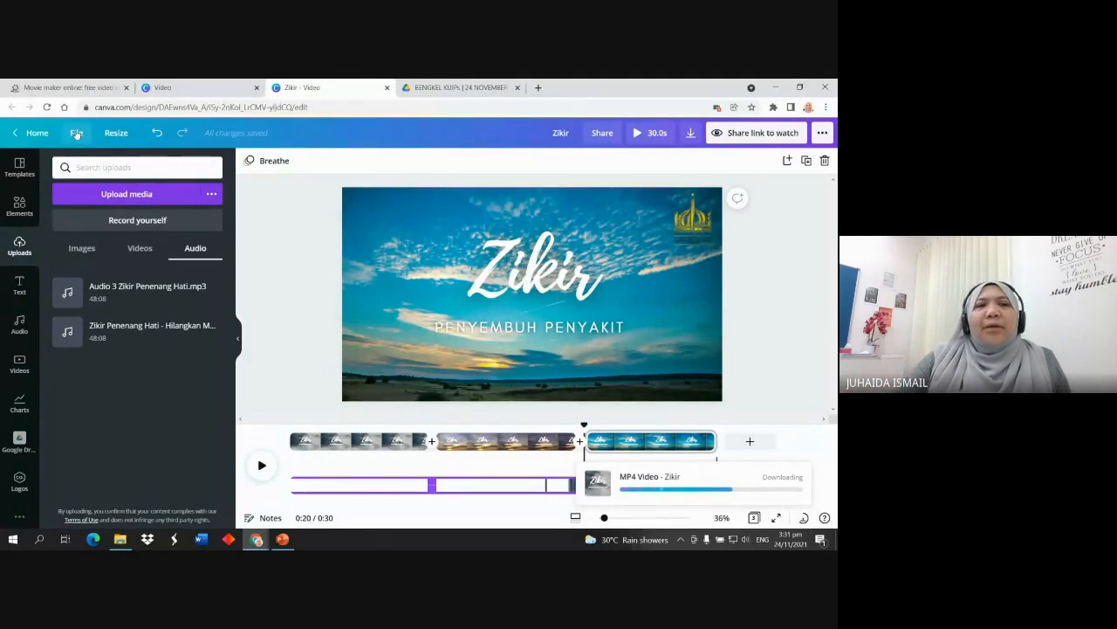
left_click(76, 133)
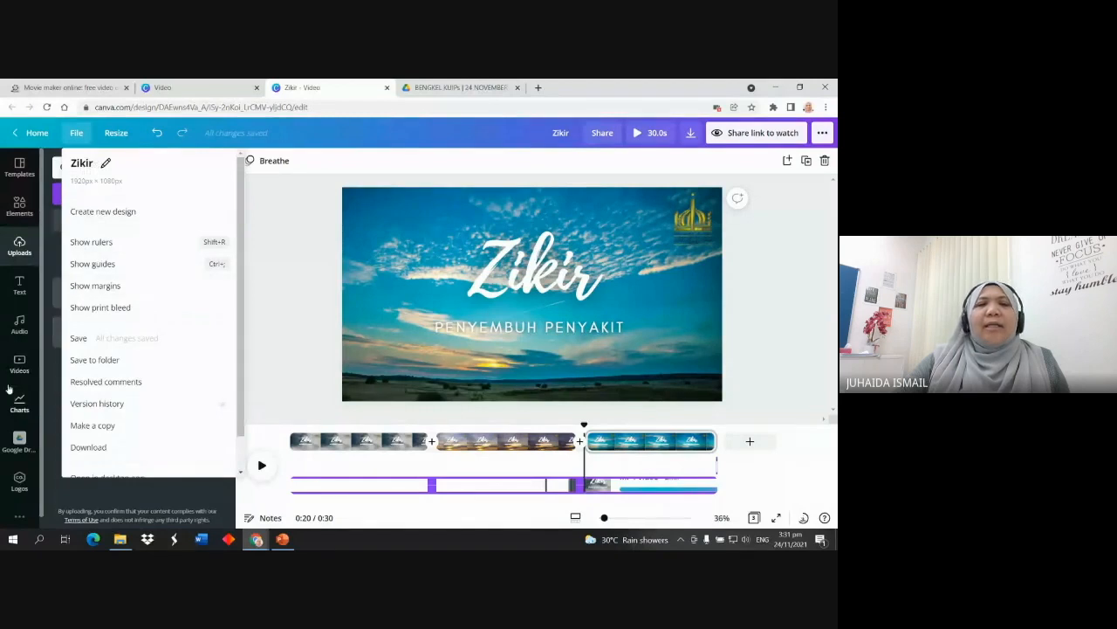
left_click(105, 214)
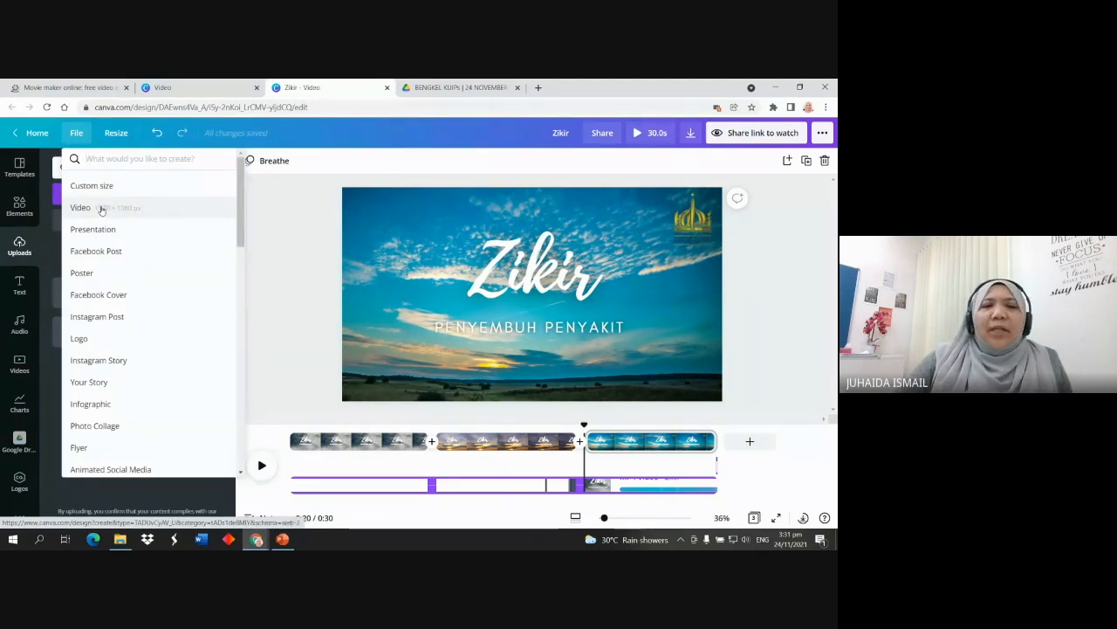
left_click(101, 210)
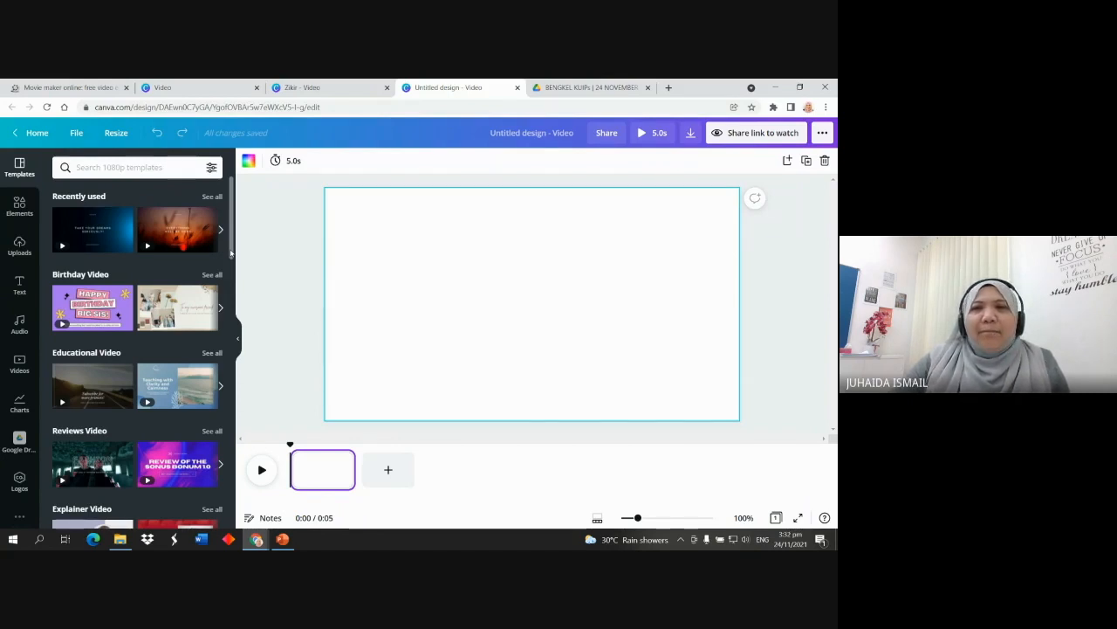
Browse all Frames in the elements library and place the letter K frame on the left side of the blank page, shrinking it slightly
left_click_drag(231, 253, 233, 212)
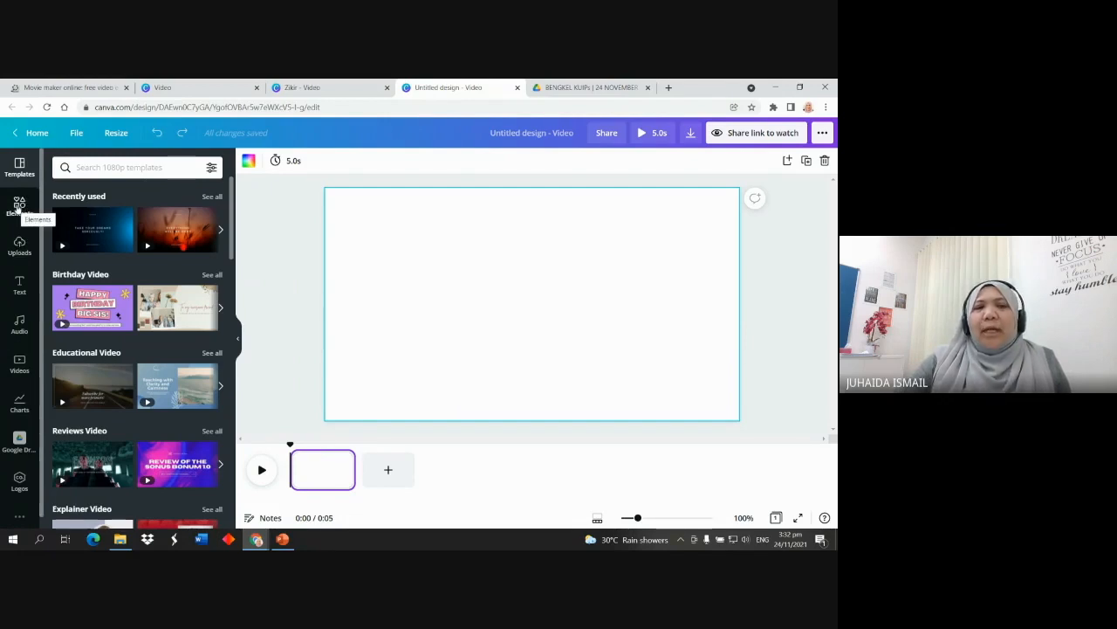
left_click(19, 206)
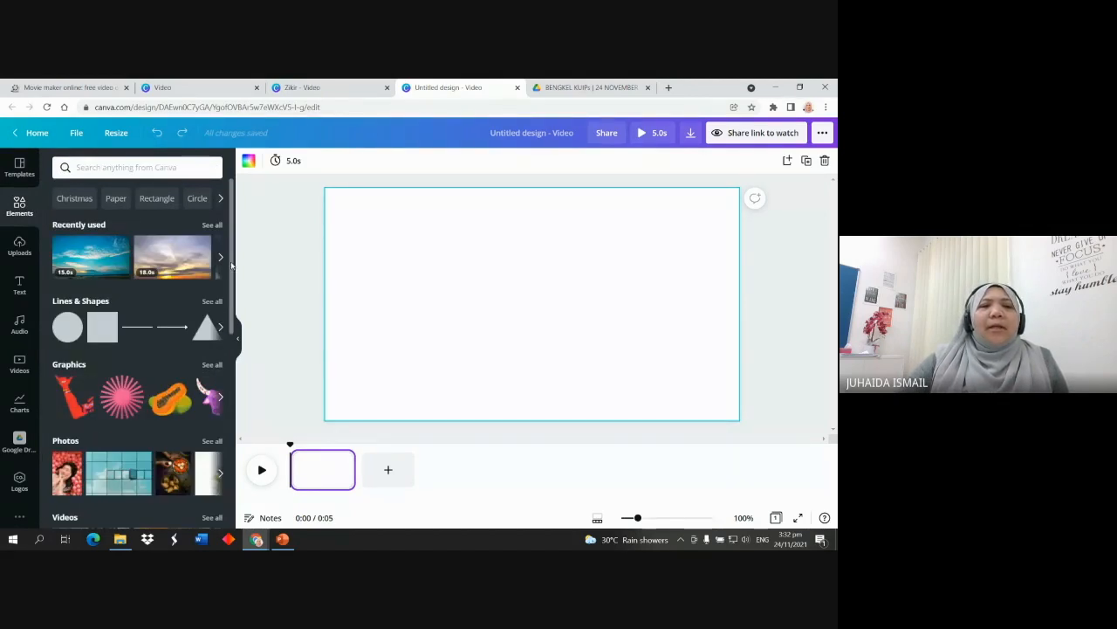
scroll(211, 401, "down", 5)
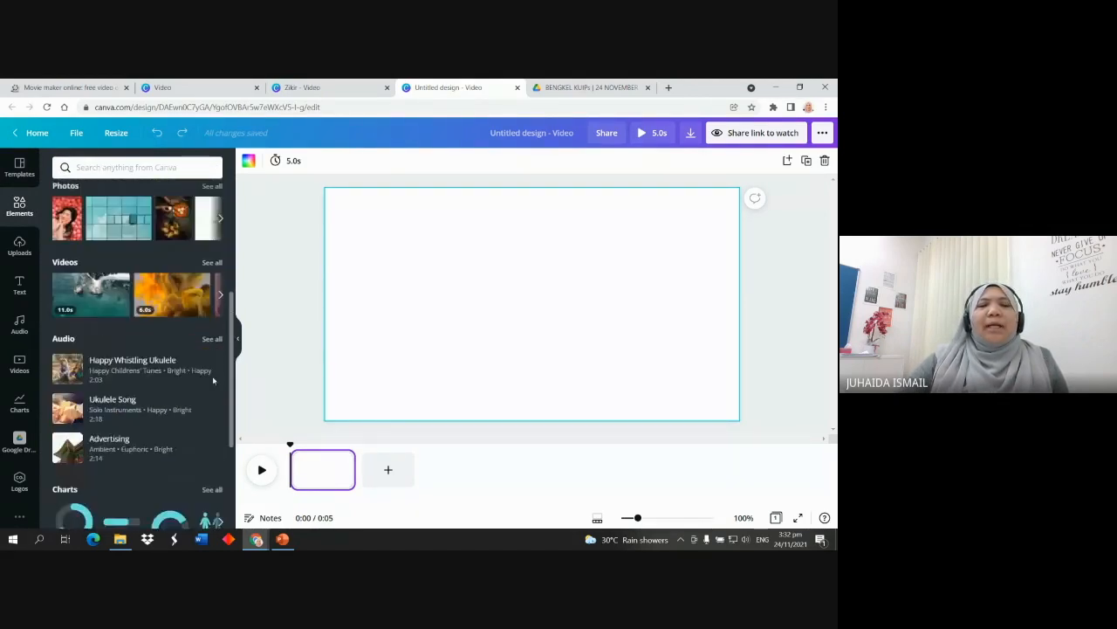
scroll(211, 401, "down", 3)
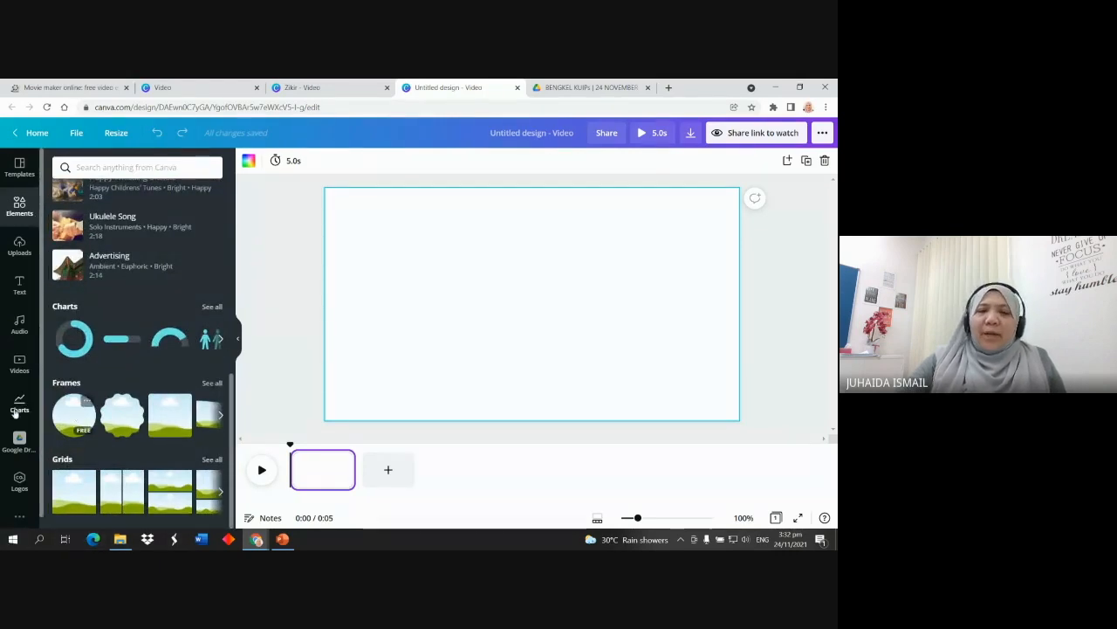
left_click(212, 383)
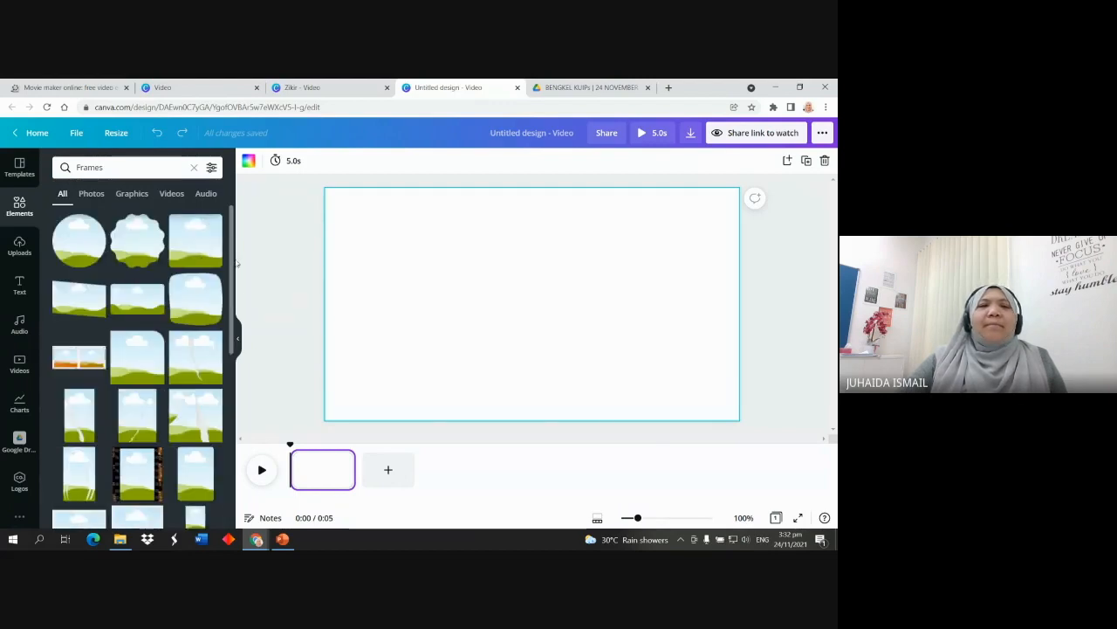
left_click_drag(231, 246, 229, 546)
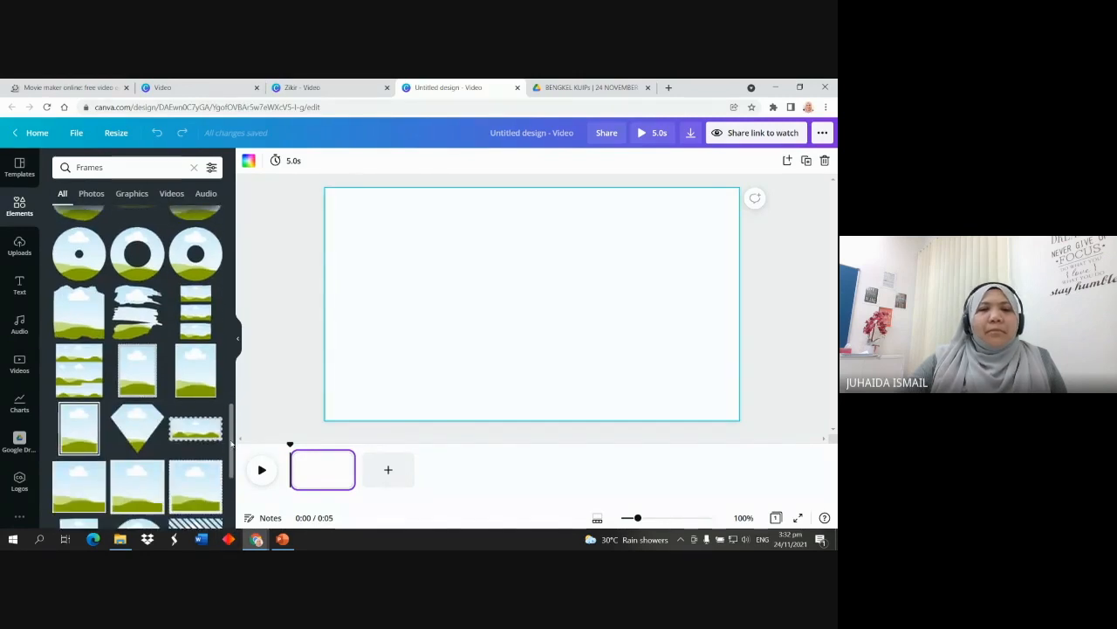
left_click_drag(231, 444, 225, 540)
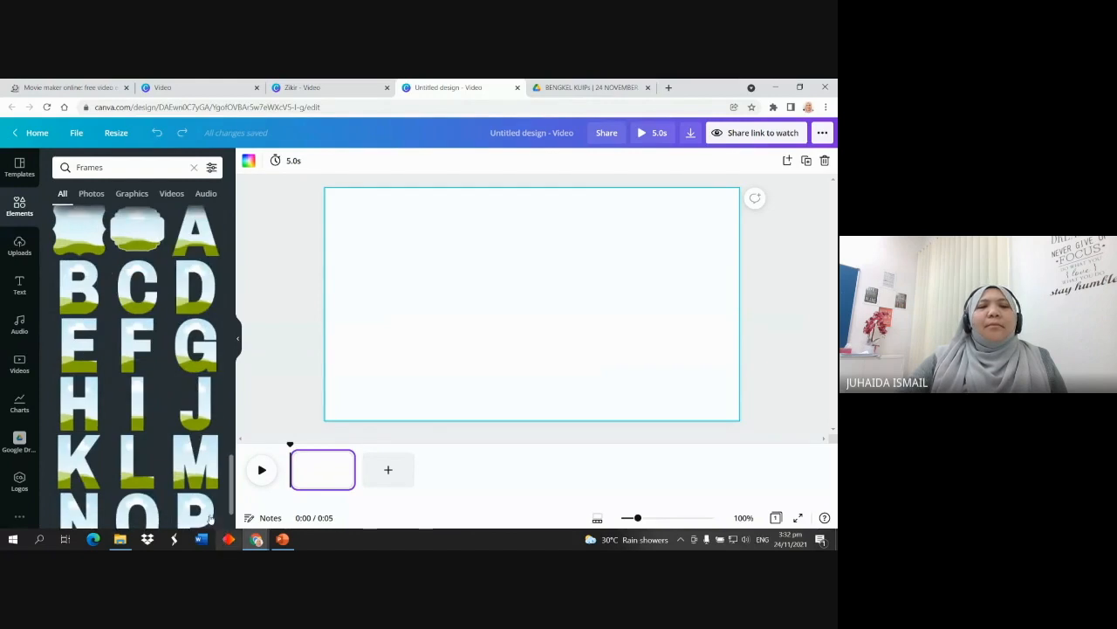
left_click_drag(83, 463, 363, 267)
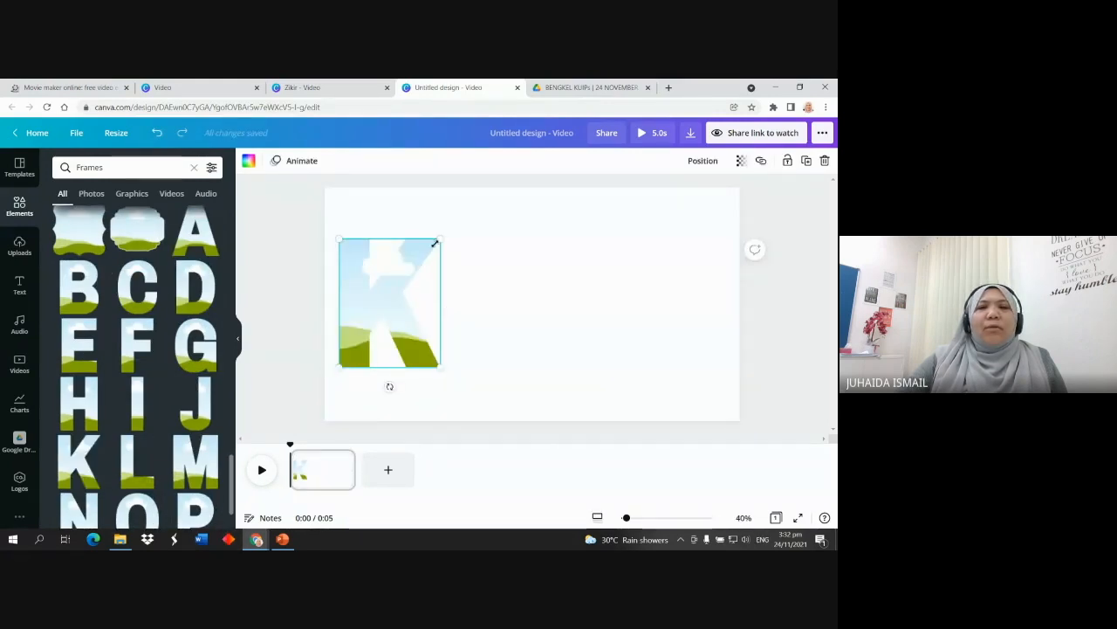
left_click_drag(438, 240, 420, 263)
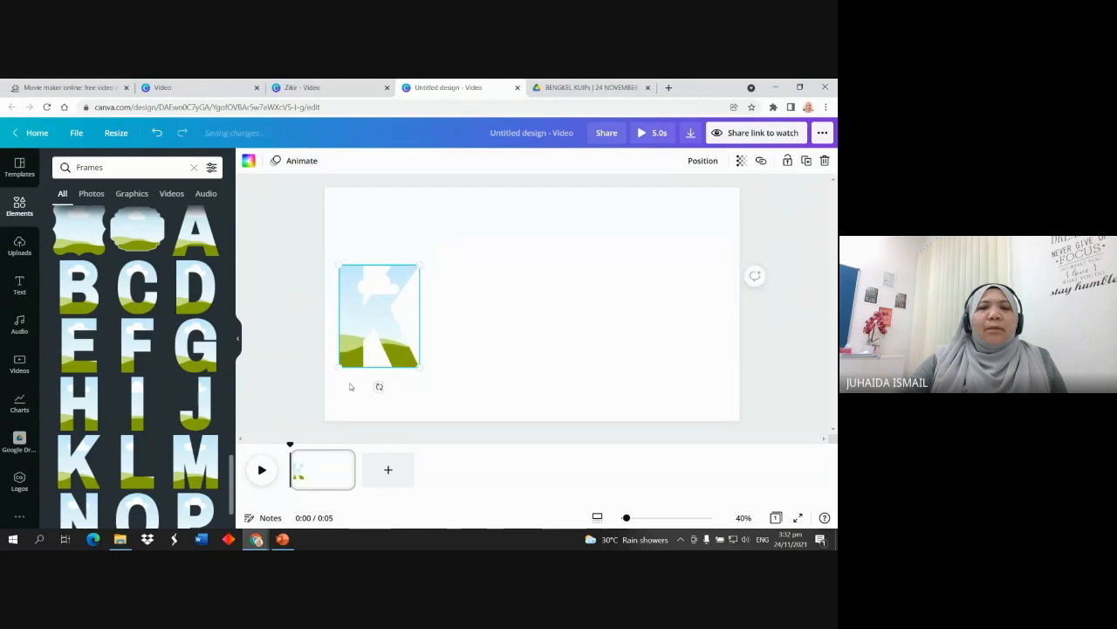
Place the letter U frame to the right of the K and shrink it to match the K's height
scroll(165, 431, "down", 5)
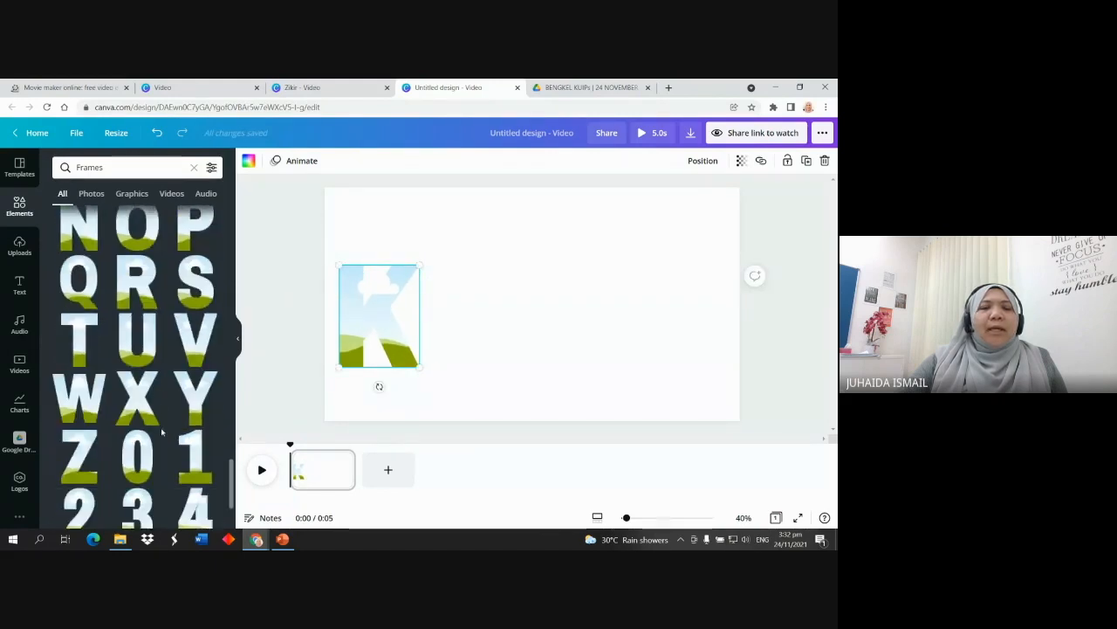
left_click_drag(146, 342, 475, 292)
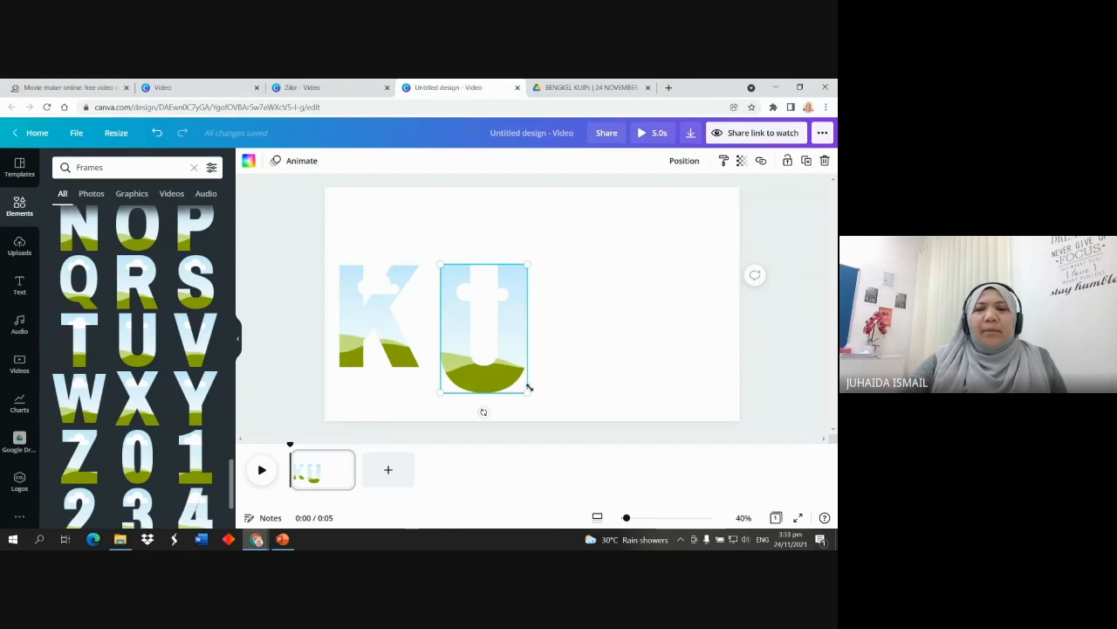
left_click_drag(527, 392, 513, 367)
Place the letter I frame to the right of the U and shrink it to the height of the other letters
scroll(153, 384, "up", 3)
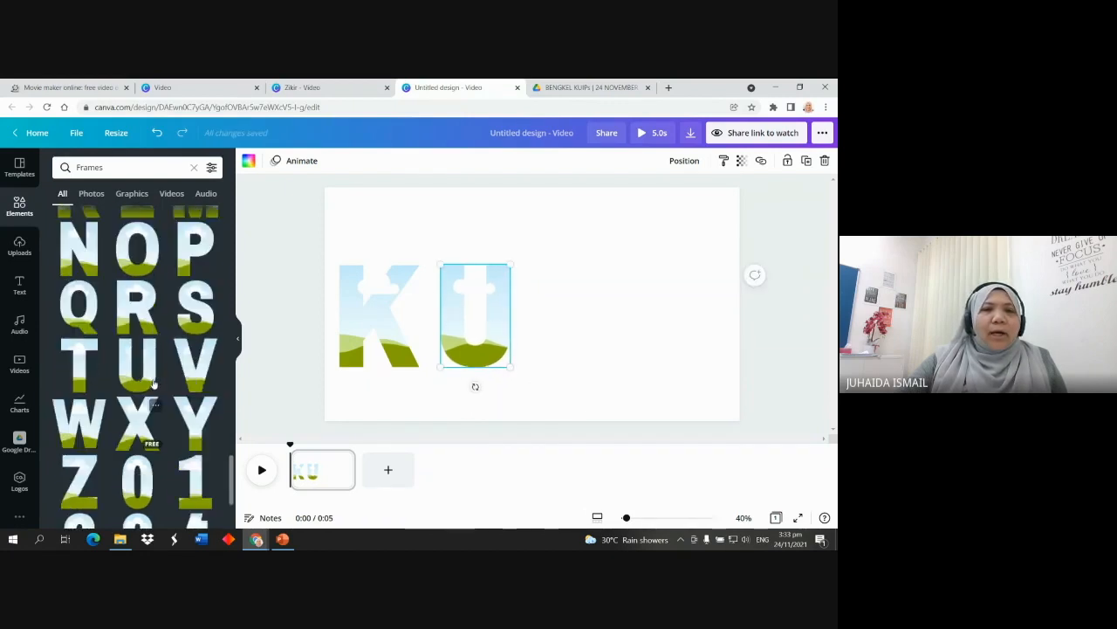
scroll(152, 384, "up", 2)
left_click_drag(153, 378, 568, 292)
left_click_drag(560, 389, 550, 364)
Place the letter P frame after the I and shrink it to line up with the other letters
scroll(123, 318, "up", 2)
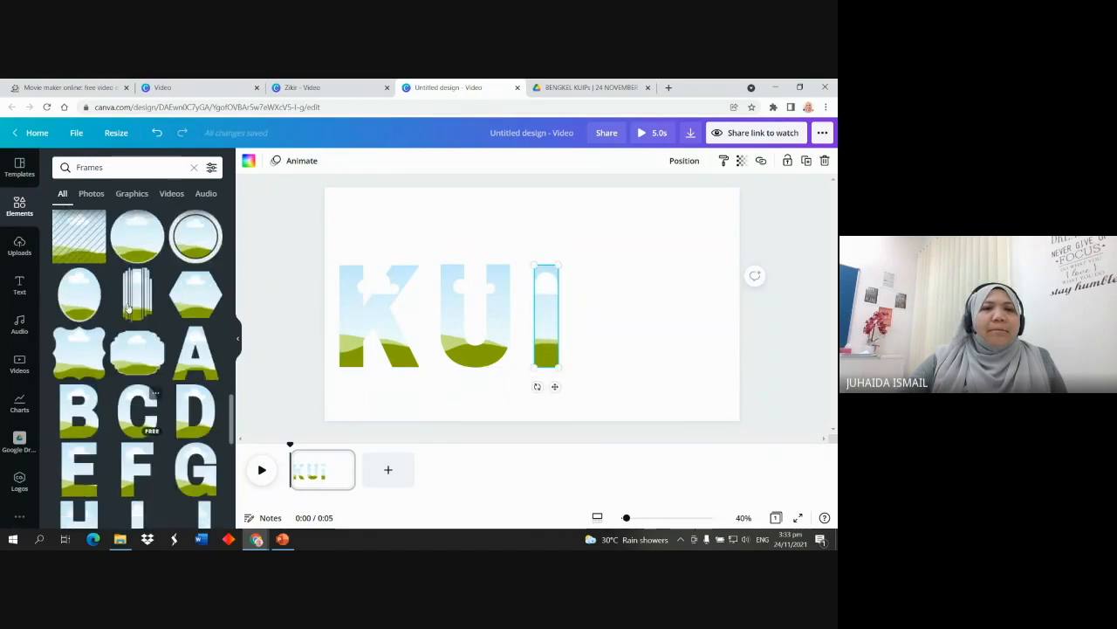
scroll(131, 316, "down", 5)
scroll(137, 321, "up", 1)
left_click_drag(196, 272, 606, 285)
left_click_drag(659, 385, 645, 366)
Place the letter S frame after the P, shrink it to lowercase size and align it with the letters' baseline
scroll(181, 375, "down", 3)
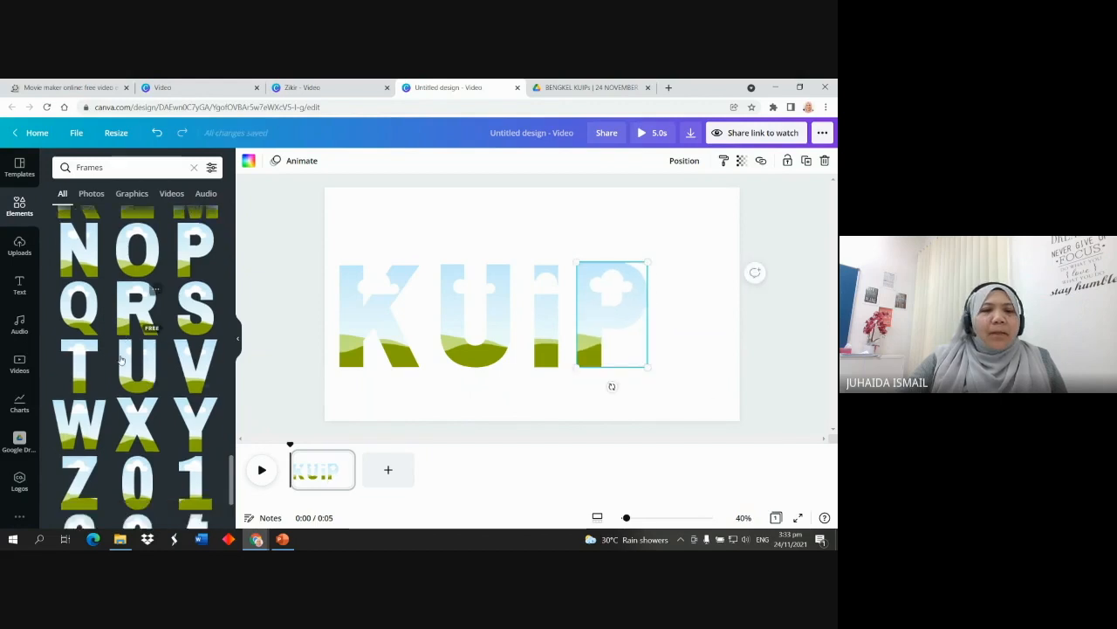
scroll(181, 375, "up", 5)
left_click_drag(190, 392, 673, 282)
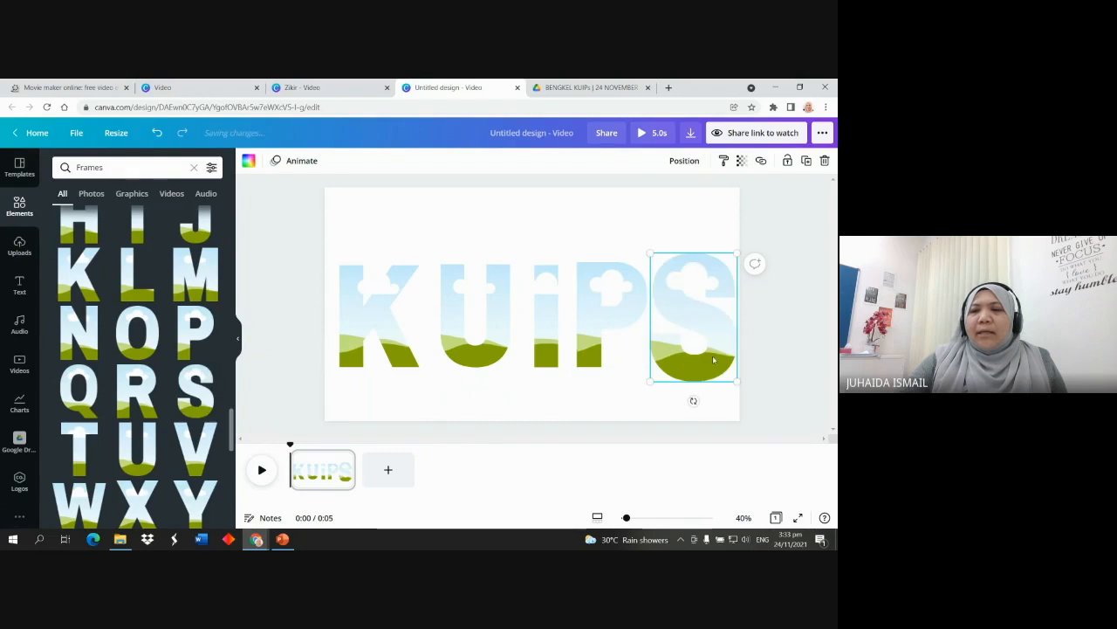
left_click_drag(735, 379, 687, 321)
left_click_drag(659, 279, 665, 307)
left_click_drag(689, 266, 686, 281)
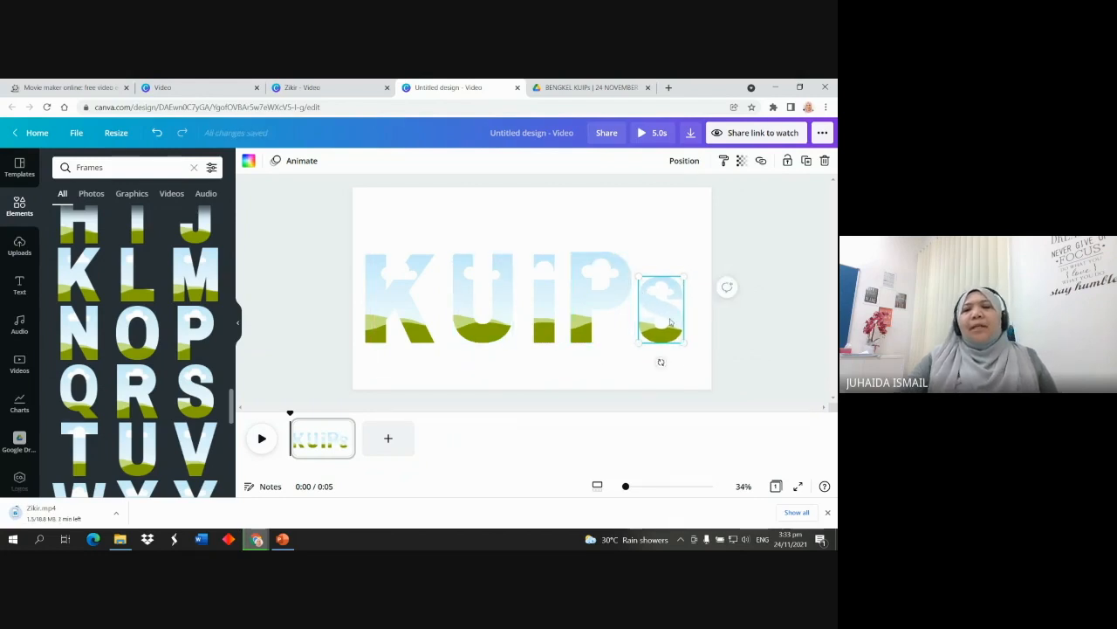
left_click(722, 351)
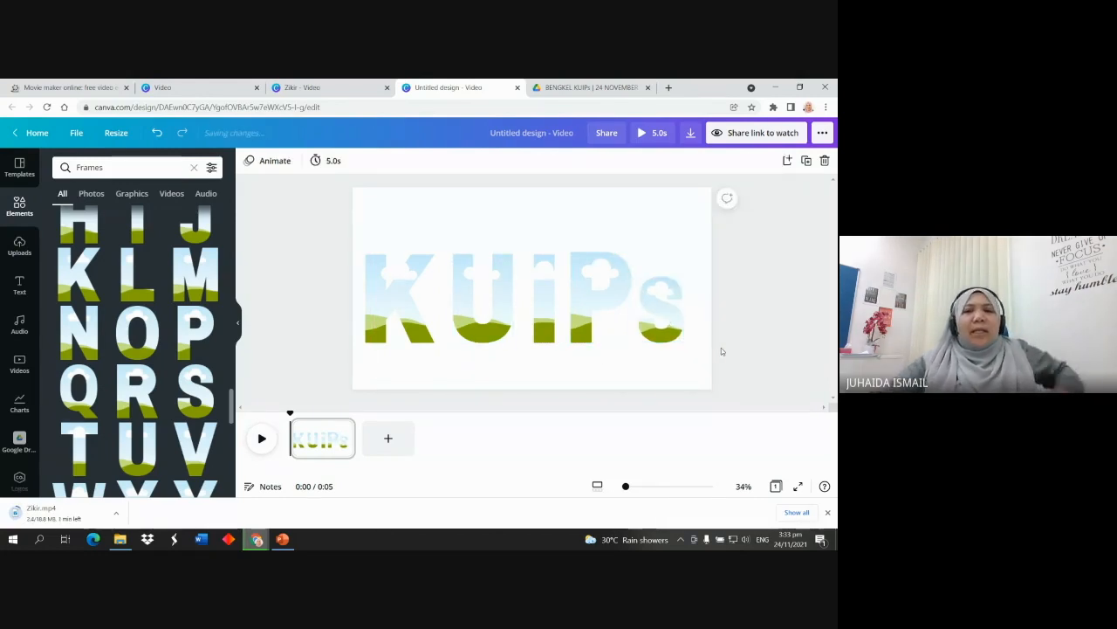
Shift the S, P, I, U and K frames slightly to the right to center the word KUIPs on the page
left_click(659, 339)
left_click(594, 314, "shift")
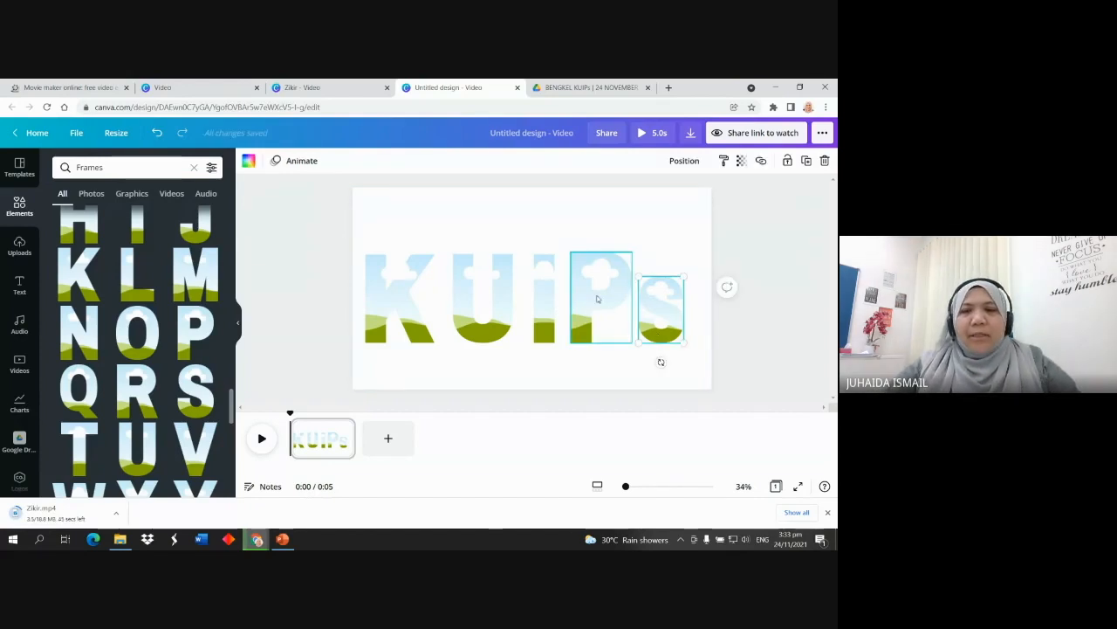
left_click(560, 313)
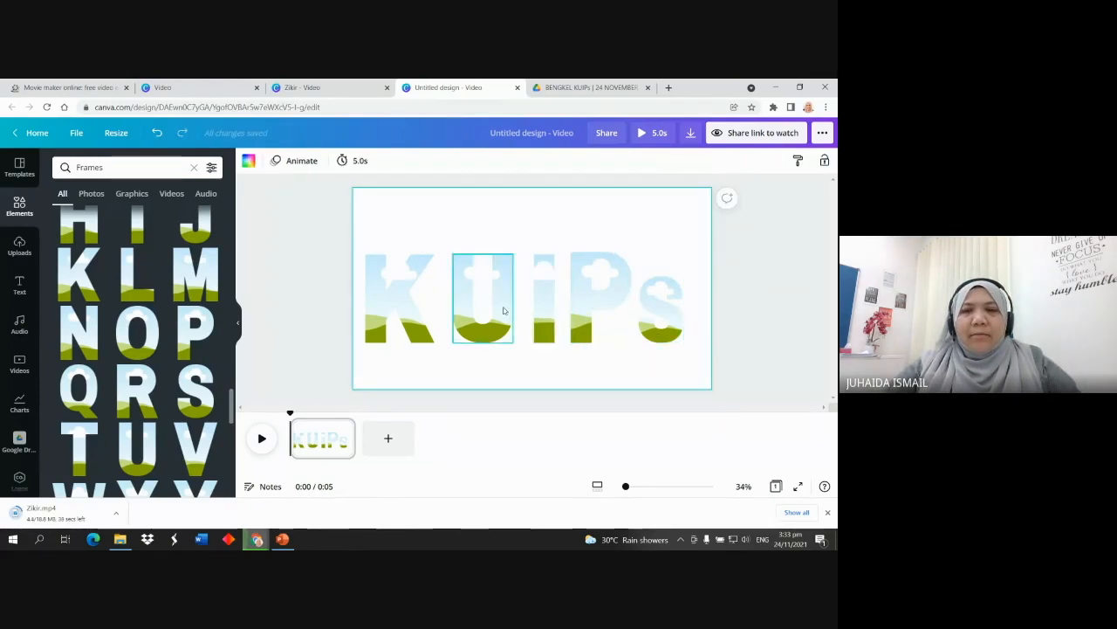
left_click(675, 322)
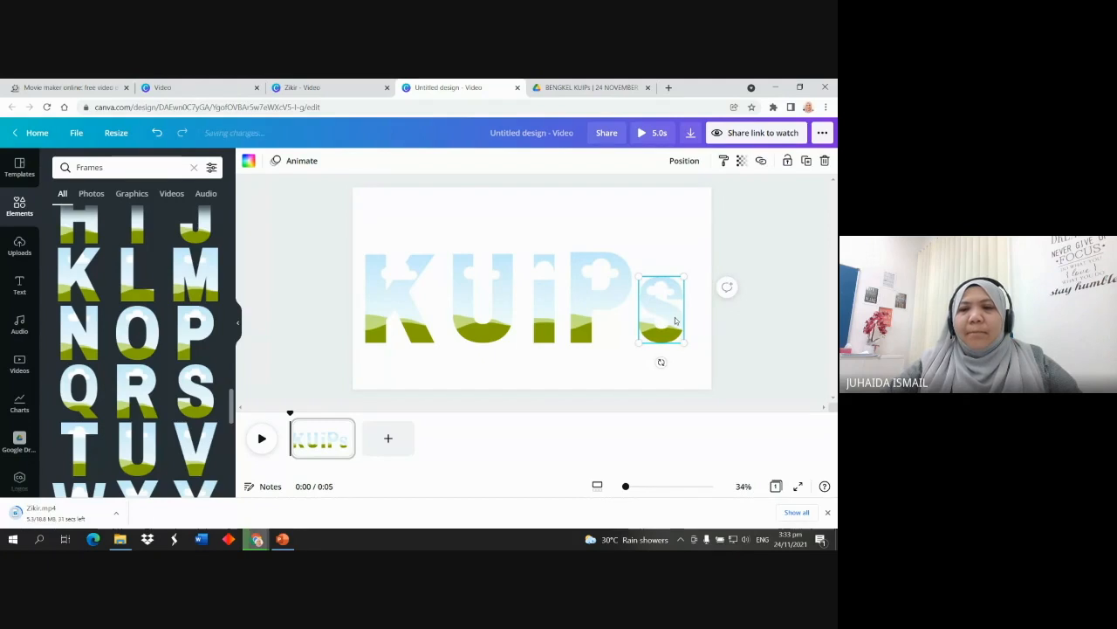
left_click_drag(675, 322, 687, 319)
left_click(599, 306)
left_click_drag(599, 306, 511, 282)
left_click(544, 300)
left_click(422, 285)
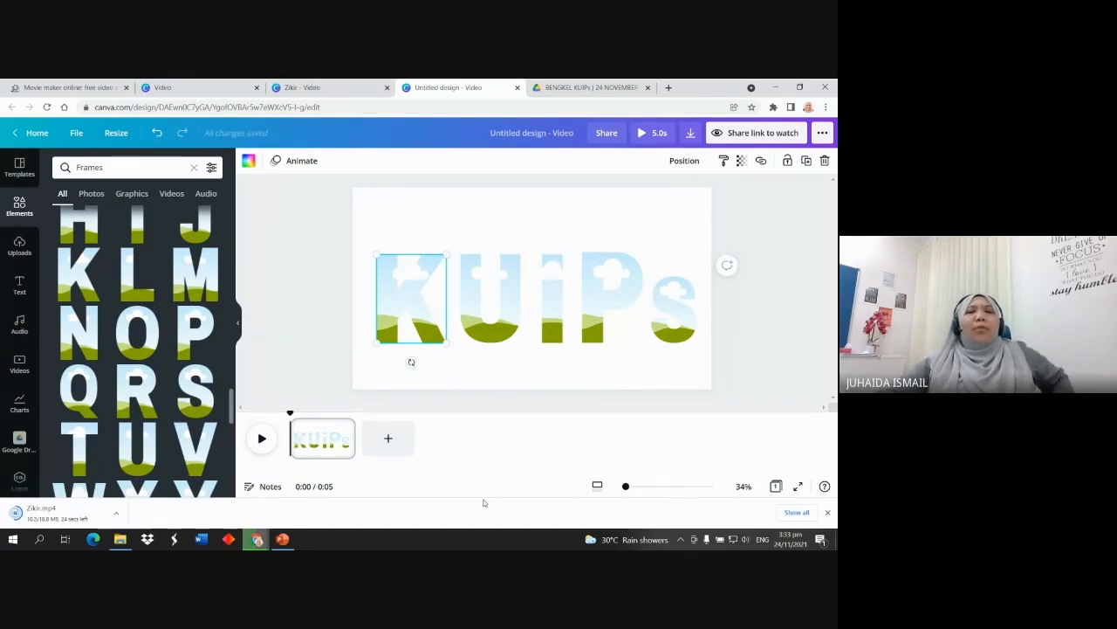
Browse the Nature videos in the video library and fill the letter K frame with the 21.0s orange sunset clip
left_click(19, 363)
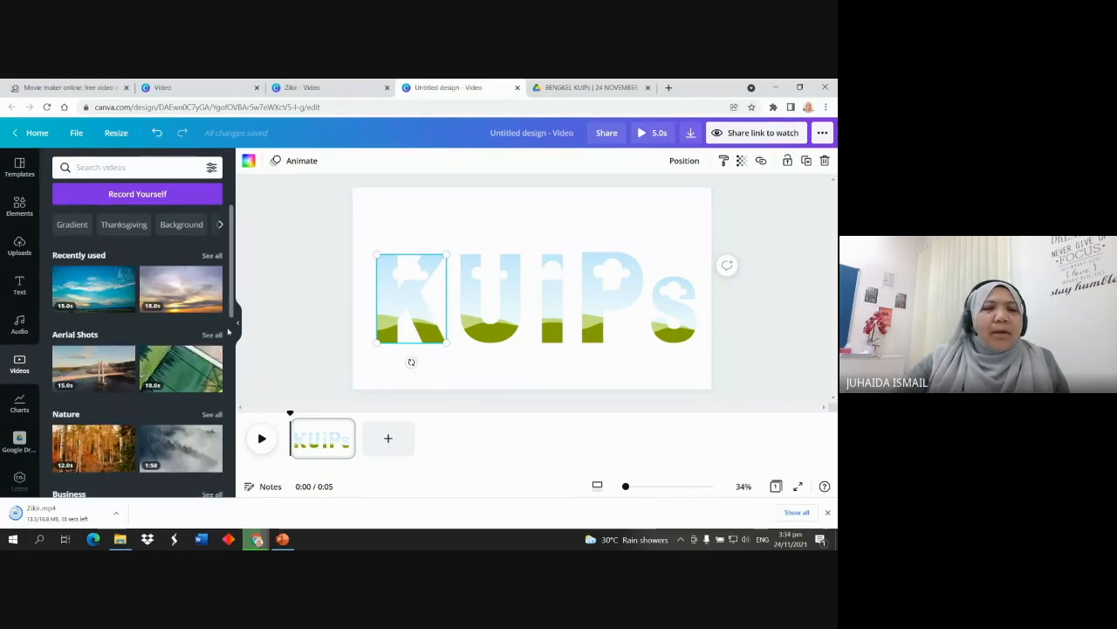
scroll(180, 294, "down", 4)
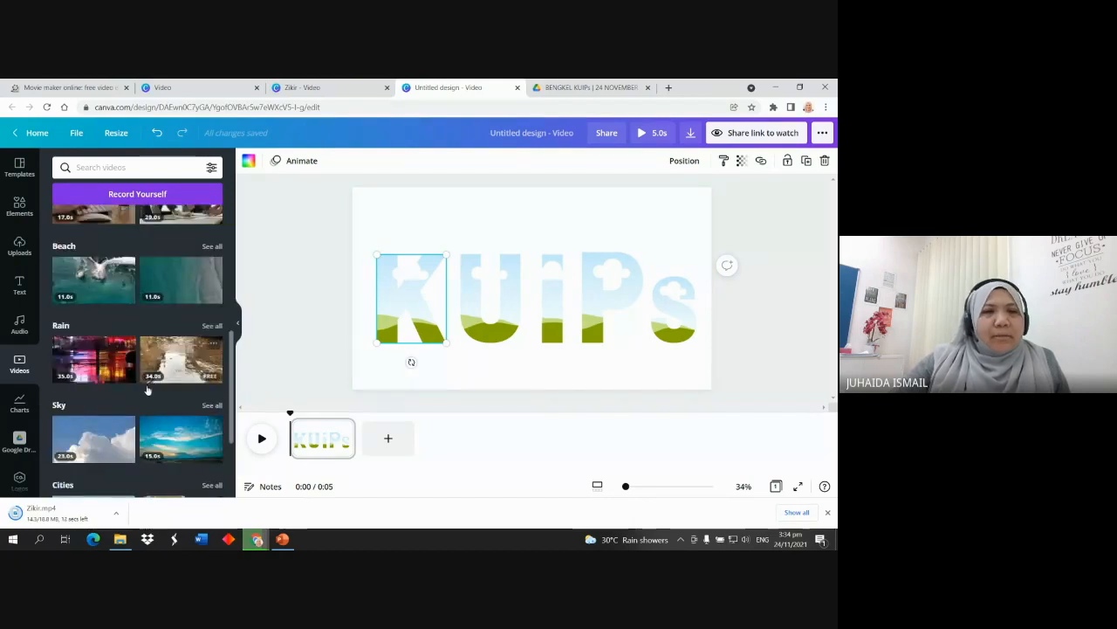
scroll(154, 402, "down", 2)
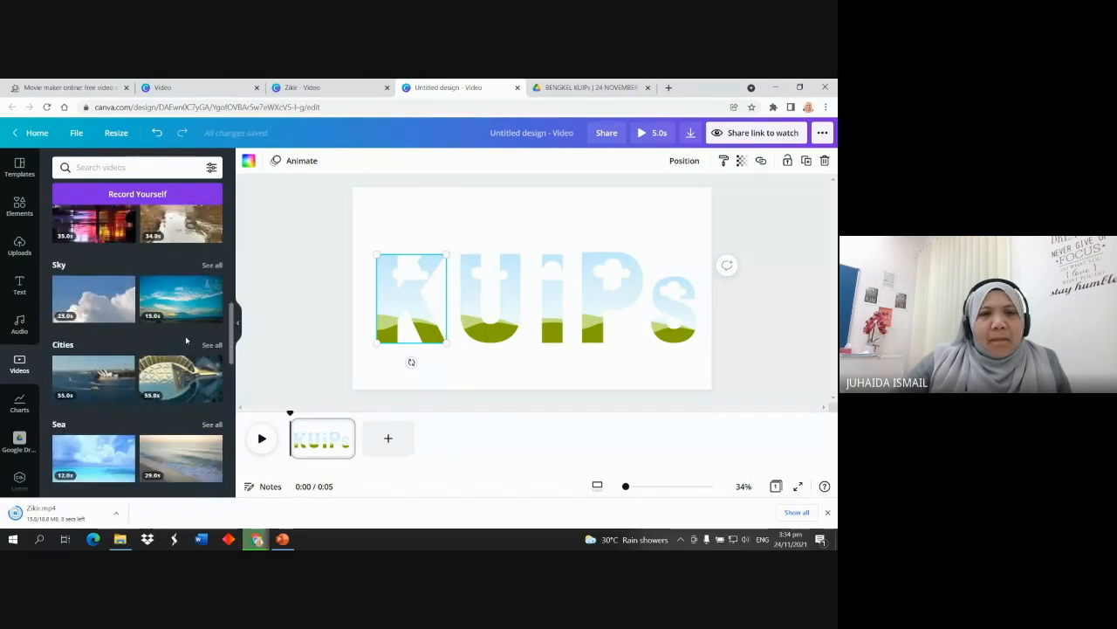
scroll(186, 340, "up", 5)
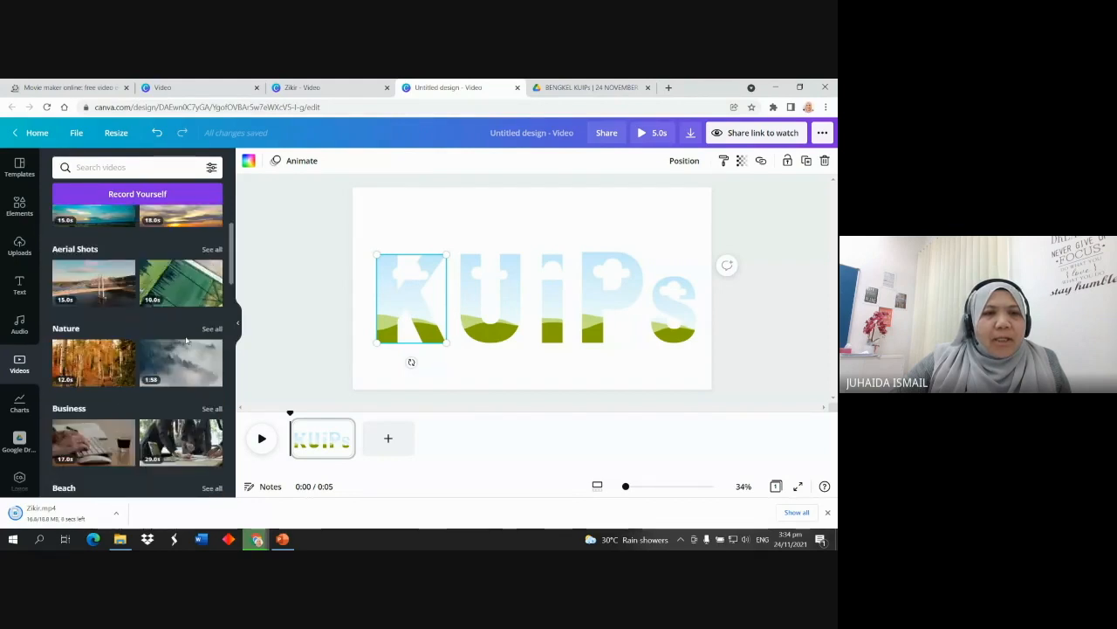
left_click(76, 328)
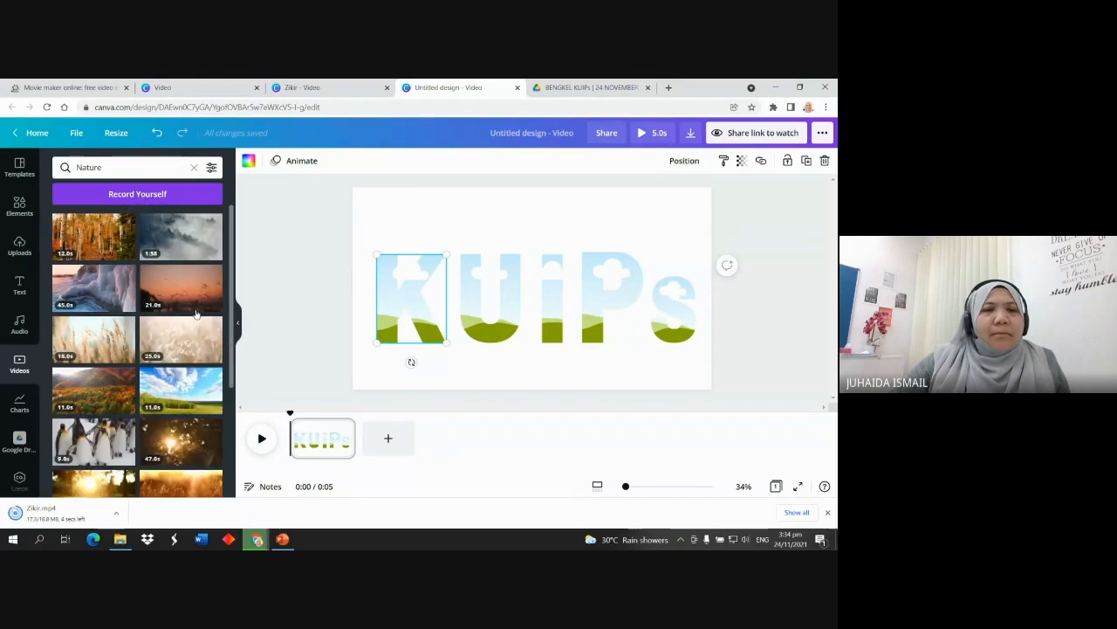
scroll(214, 305, "down", 6)
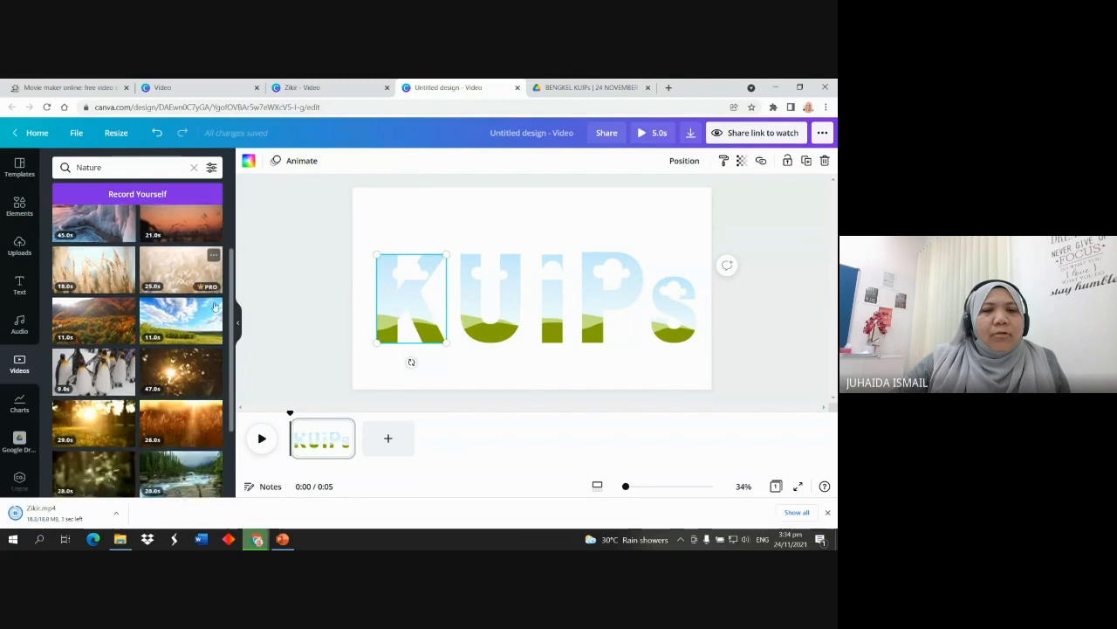
scroll(214, 305, "down", 3)
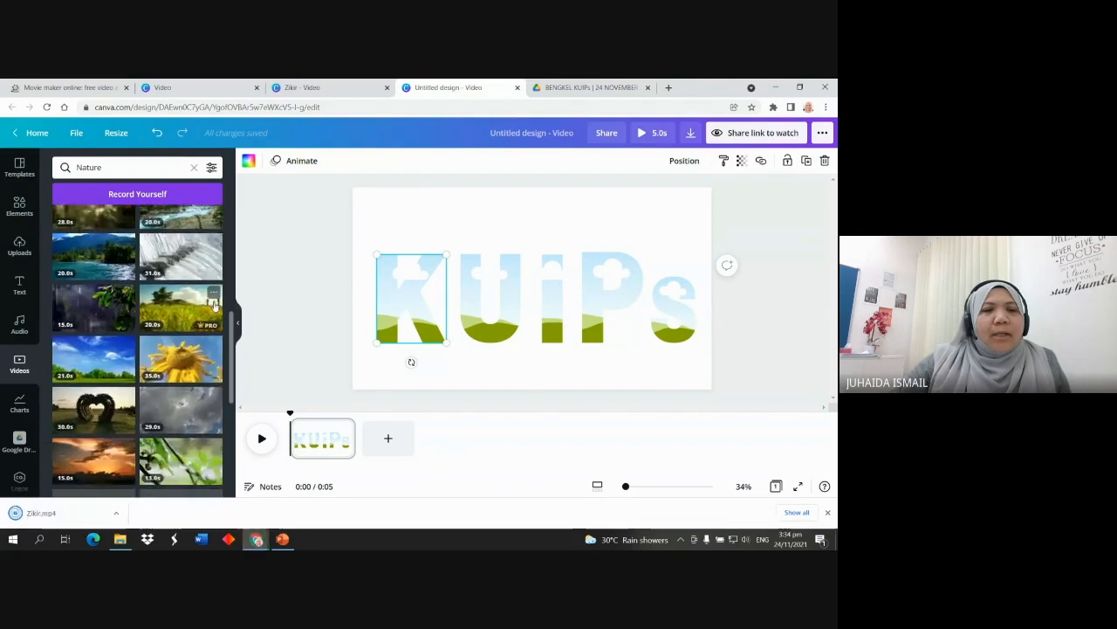
scroll(214, 305, "down", 4)
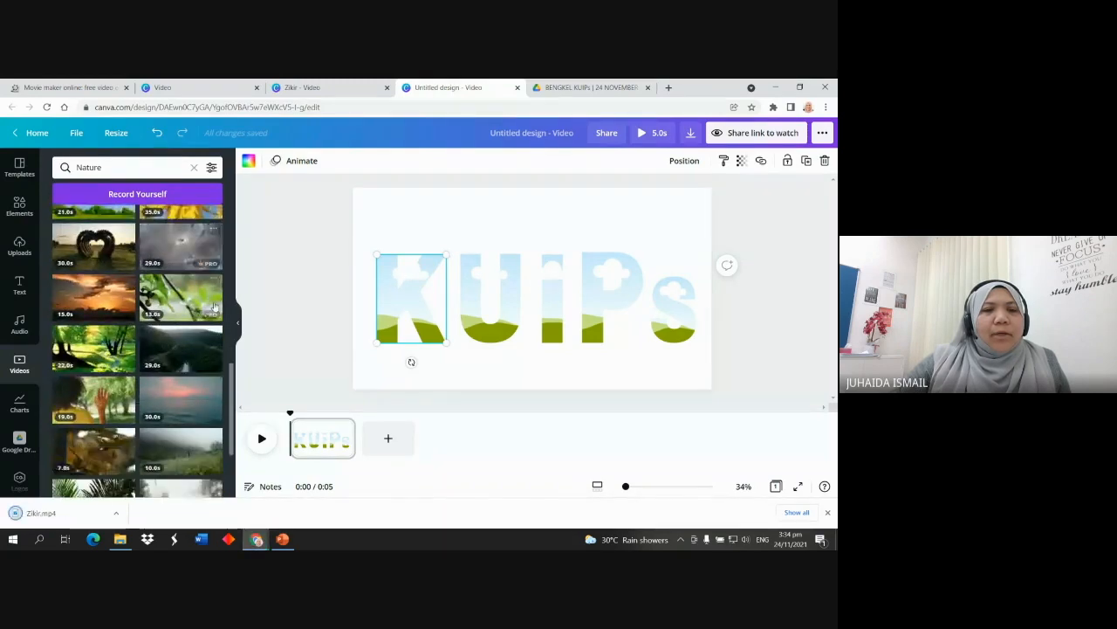
scroll(214, 305, "down", 3)
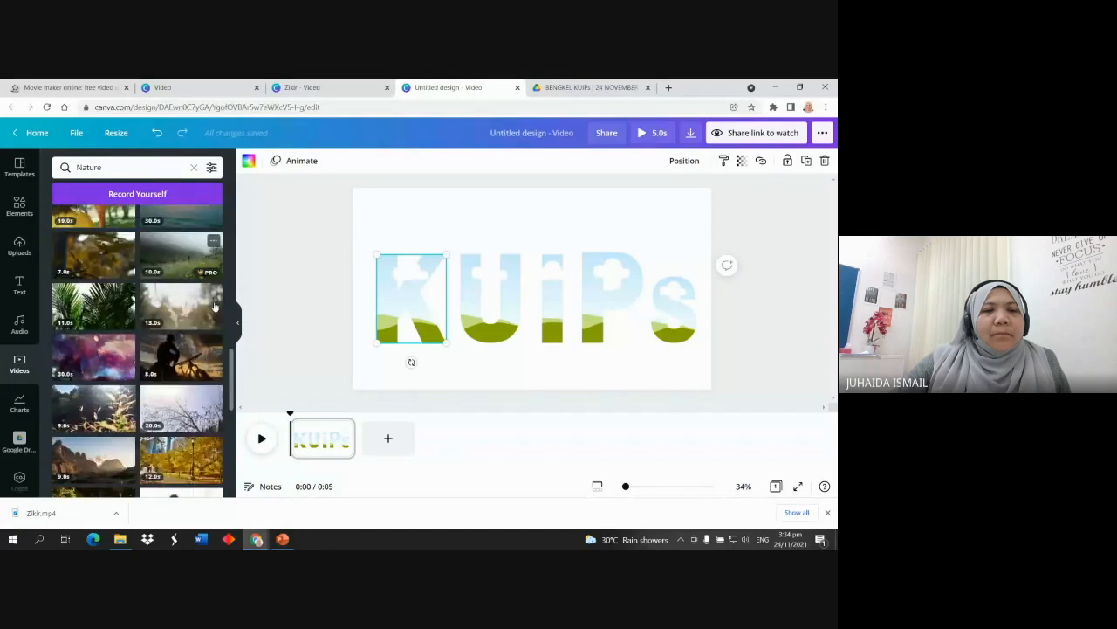
scroll(213, 305, "up", 10)
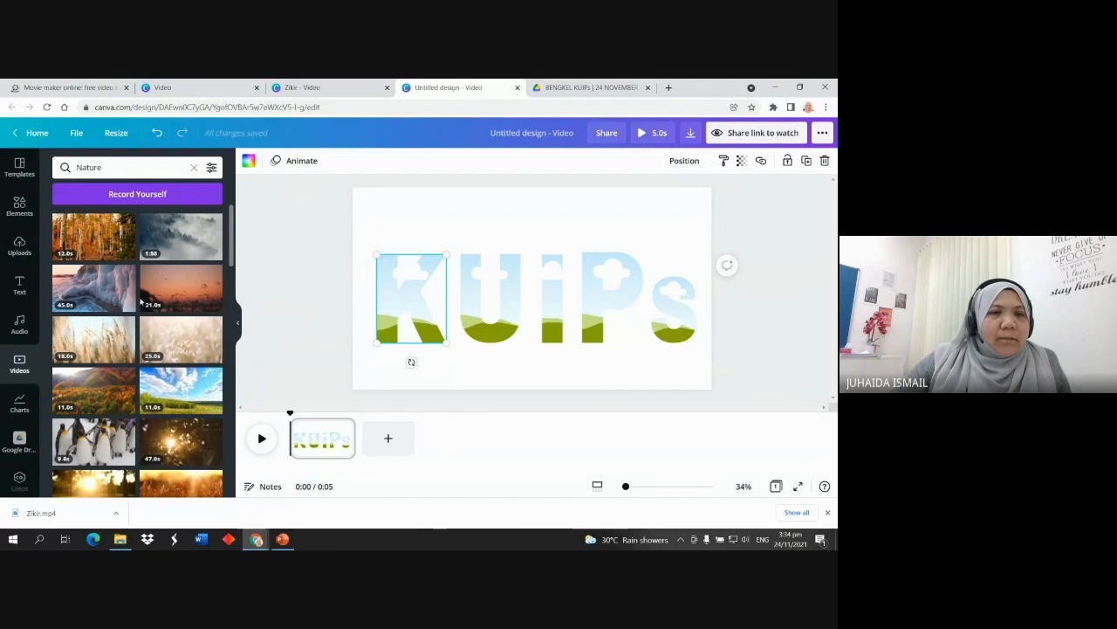
left_click_drag(171, 288, 399, 288)
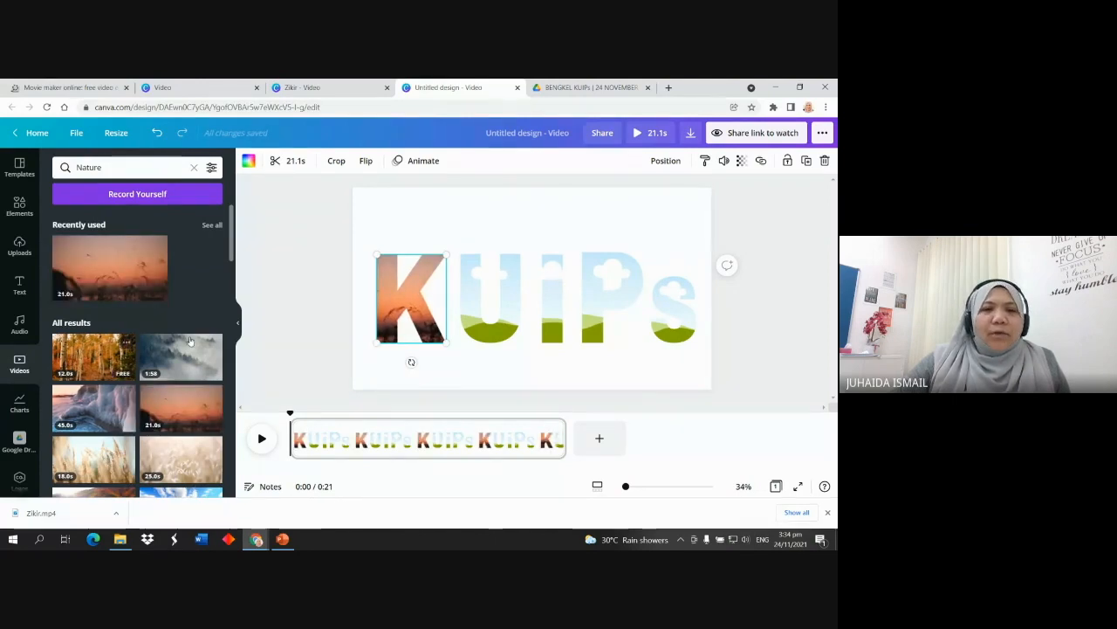
Fill the U frame with the 1:58 misty forest clip and the I frame with the 11.0s autumn hillside clip
mouse_move(179, 366)
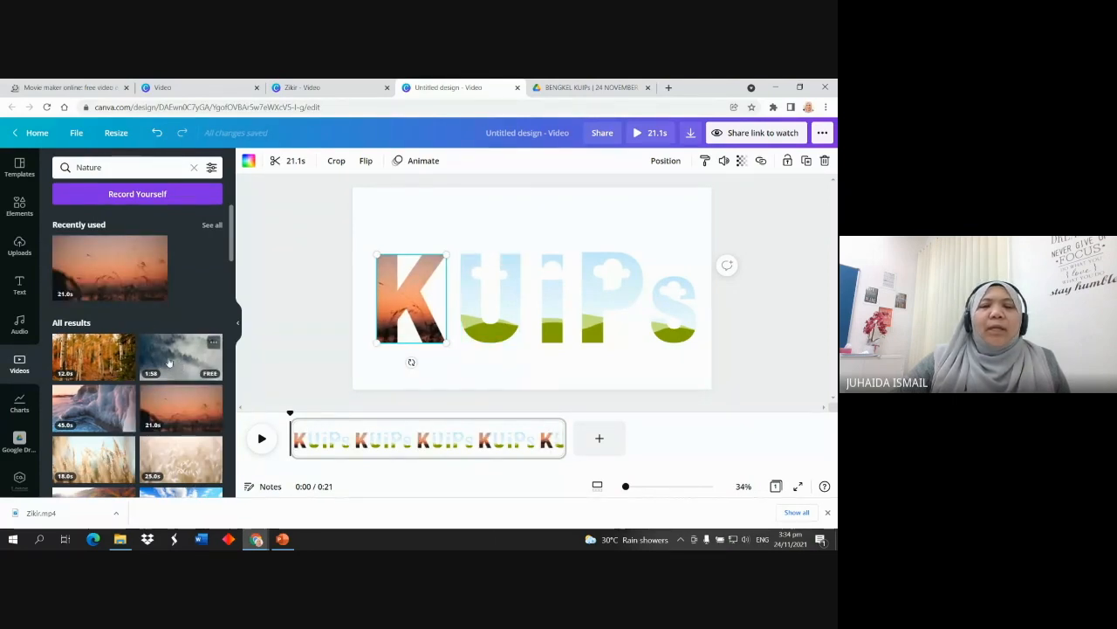
left_click_drag(170, 362, 479, 285)
scroll(102, 329, "down", 1)
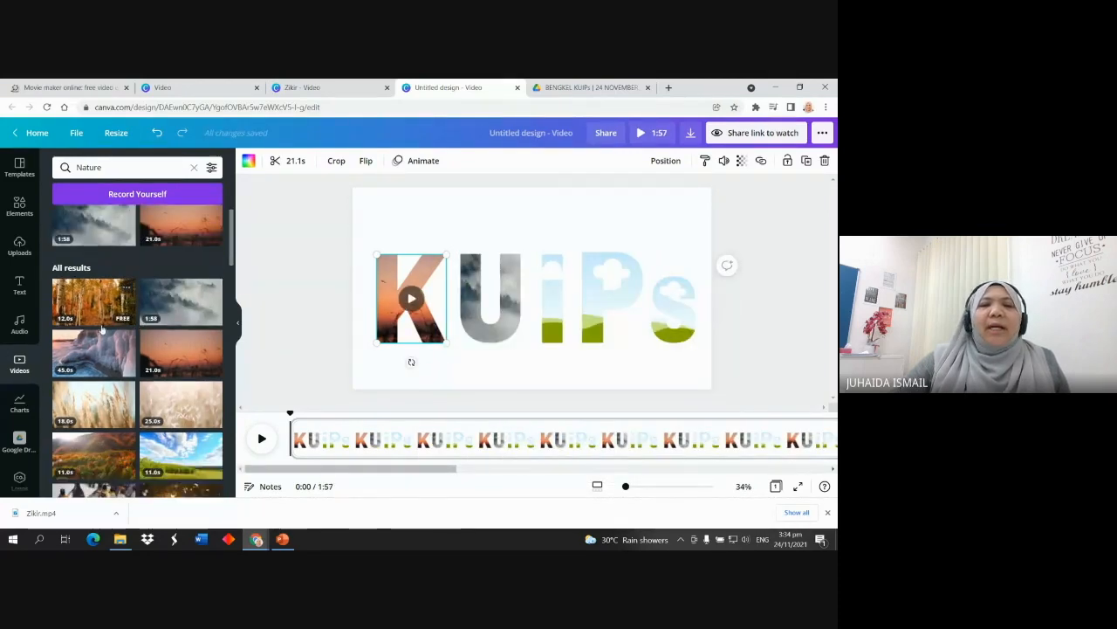
scroll(102, 329, "down", 2)
left_click_drag(93, 343, 561, 271)
Switch from the Nature videos to the Beach category and fill the letter P frame with the 11.0s teal sea clip
scroll(202, 374, "down", 3)
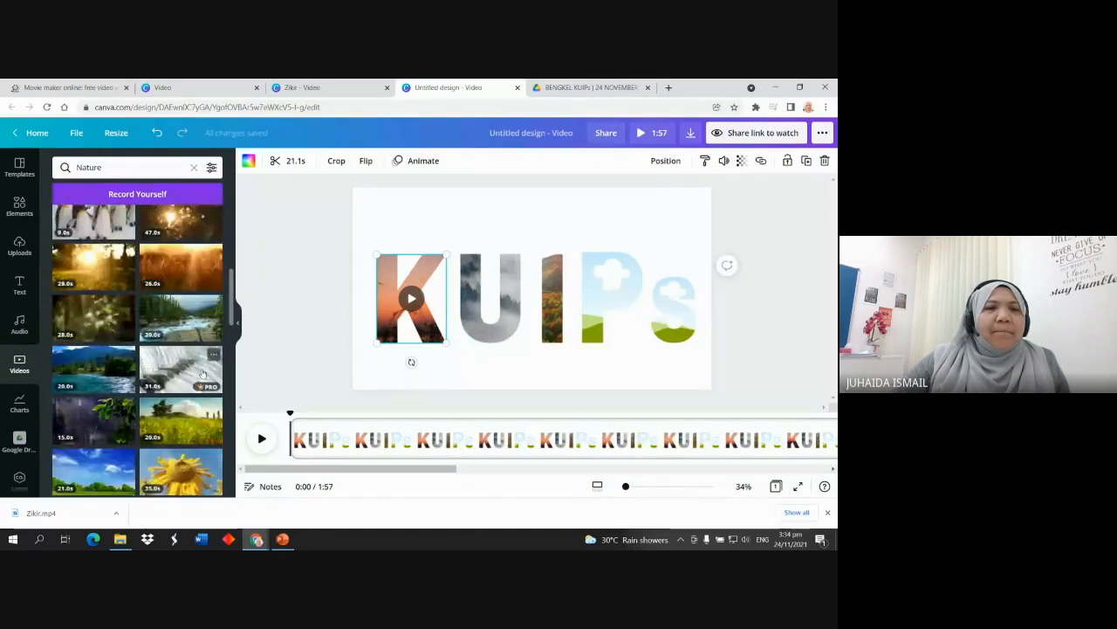
scroll(101, 327, "up", 5)
scroll(101, 326, "up", 2)
left_click(194, 167)
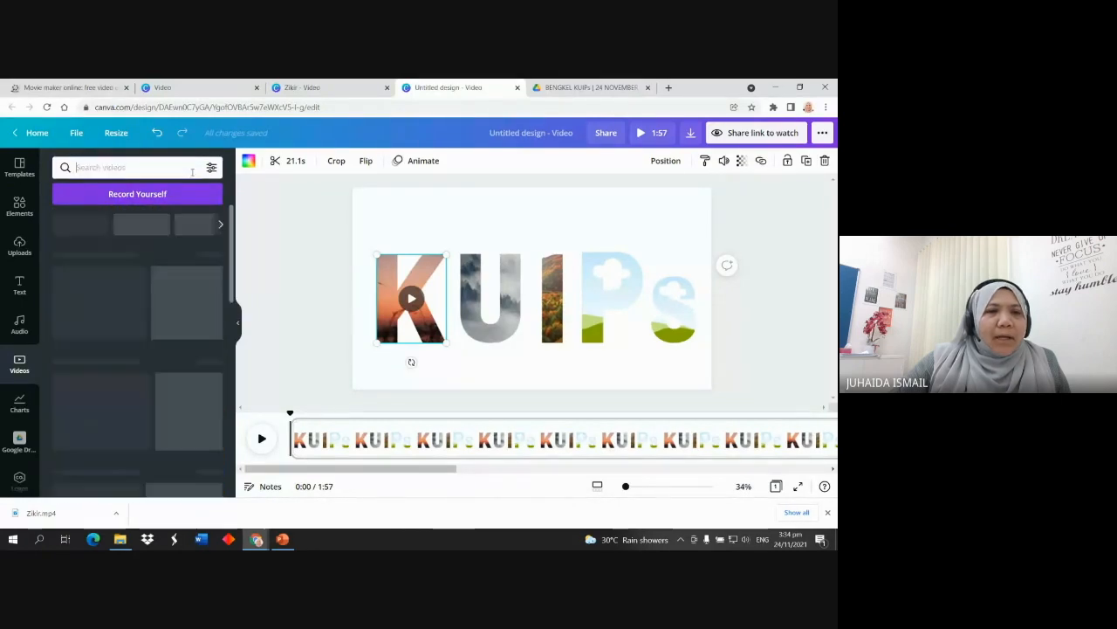
scroll(106, 345, "down", 2)
scroll(107, 344, "down", 2)
left_click(70, 358)
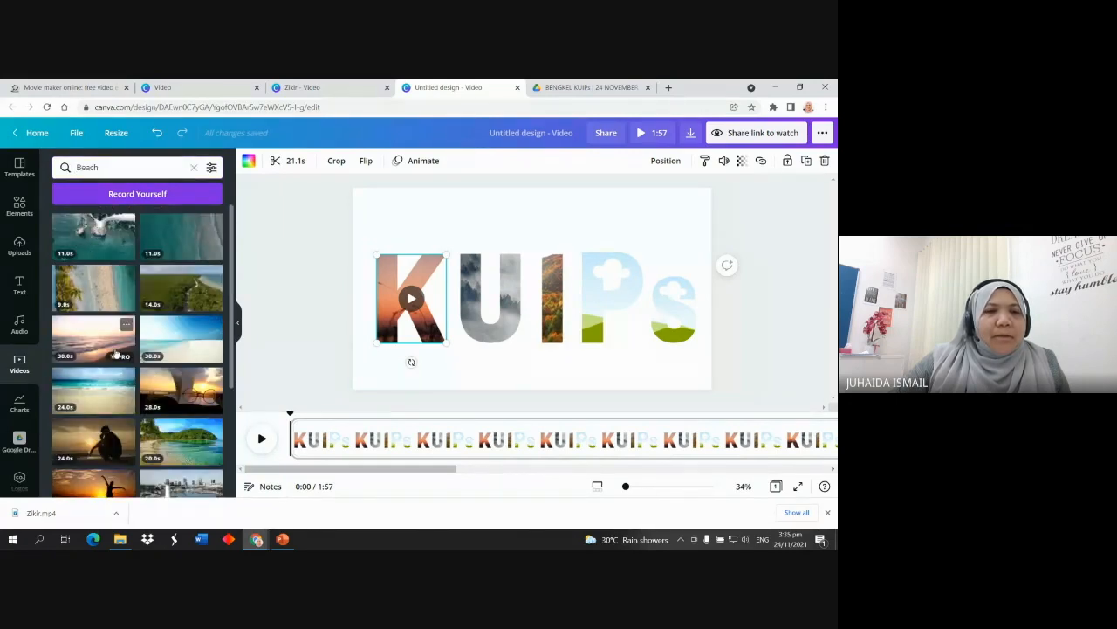
left_click_drag(181, 236, 621, 291)
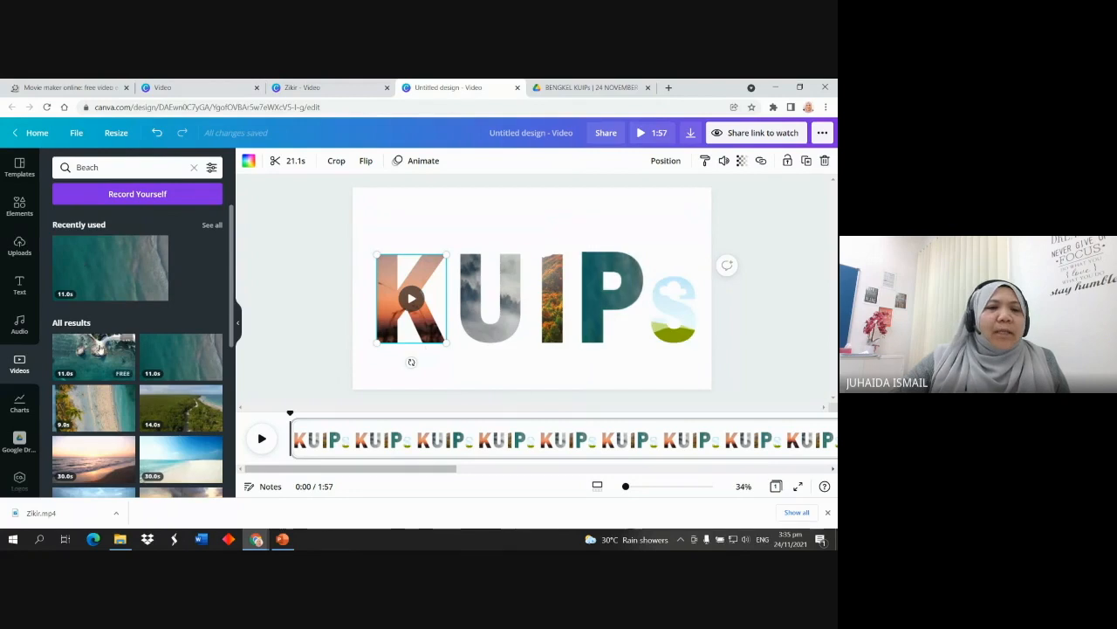
Fill the letter S frame with the 11.0s aerial shoreline clip from the Beach videos
scroll(164, 386, "down", 2)
scroll(164, 387, "down", 1)
scroll(135, 392, "down", 1)
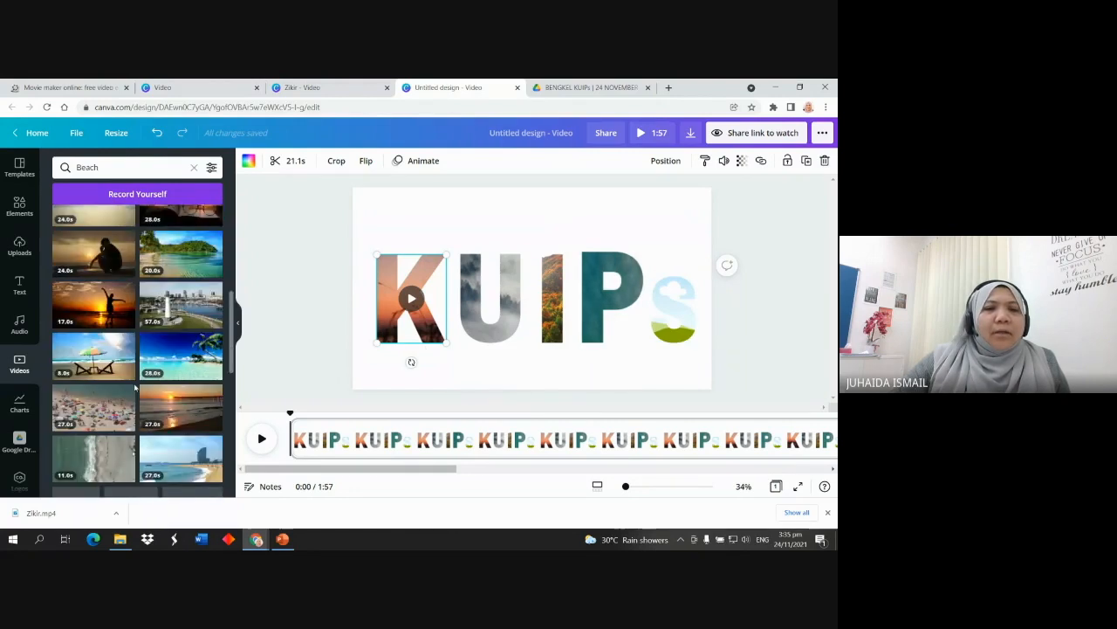
scroll(136, 390, "down", 1)
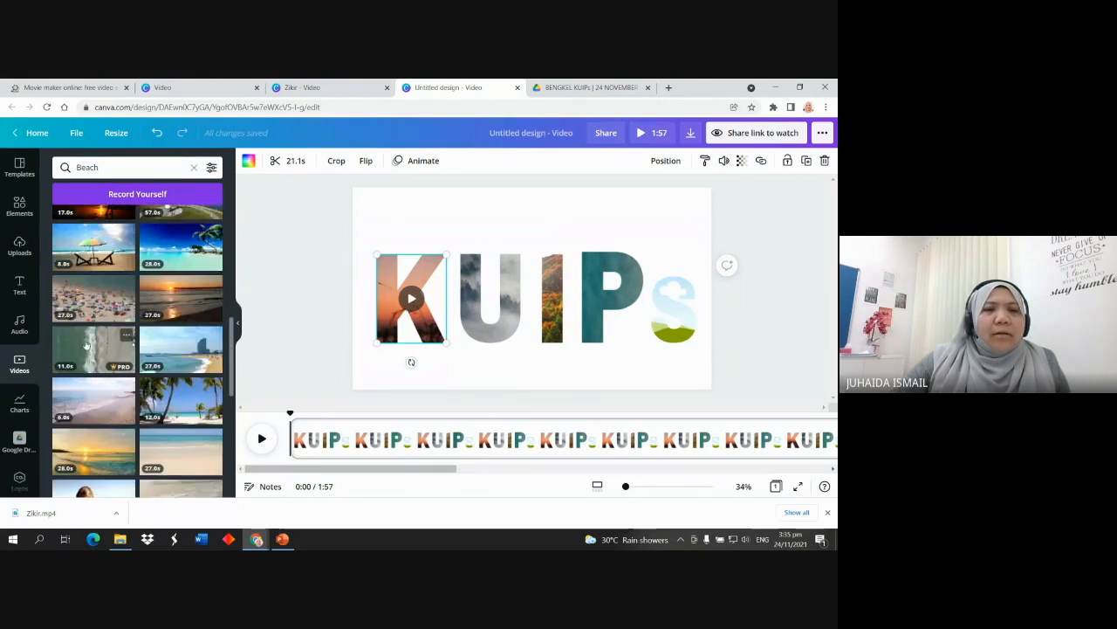
left_click_drag(96, 347, 665, 303)
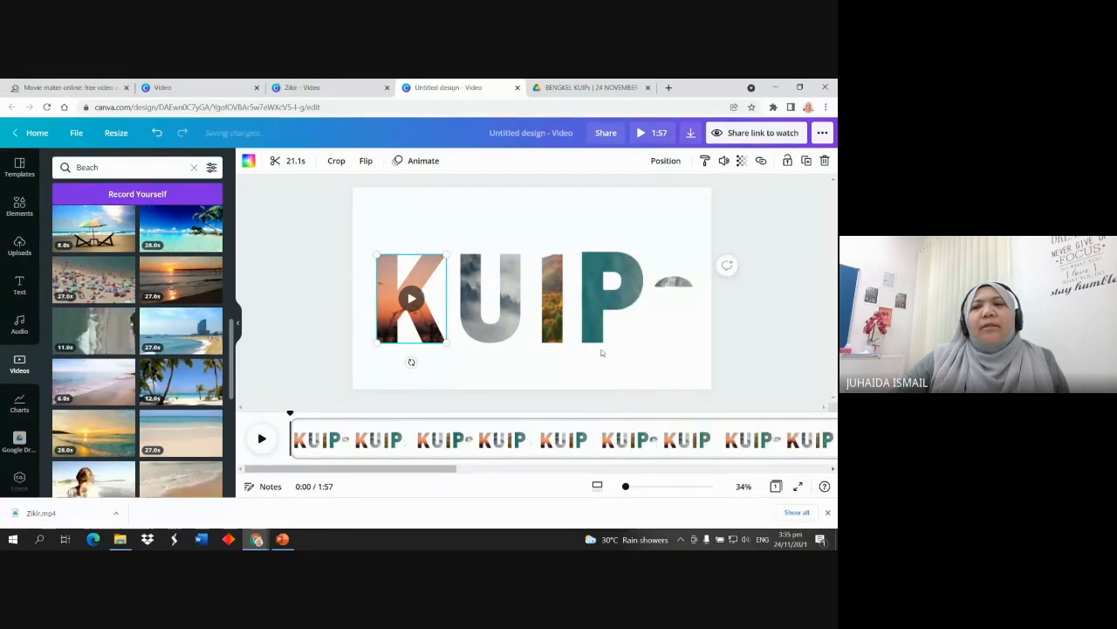
Play the video to preview the clips inside the KUIPs letters and clear the Beach video search
left_click(262, 439)
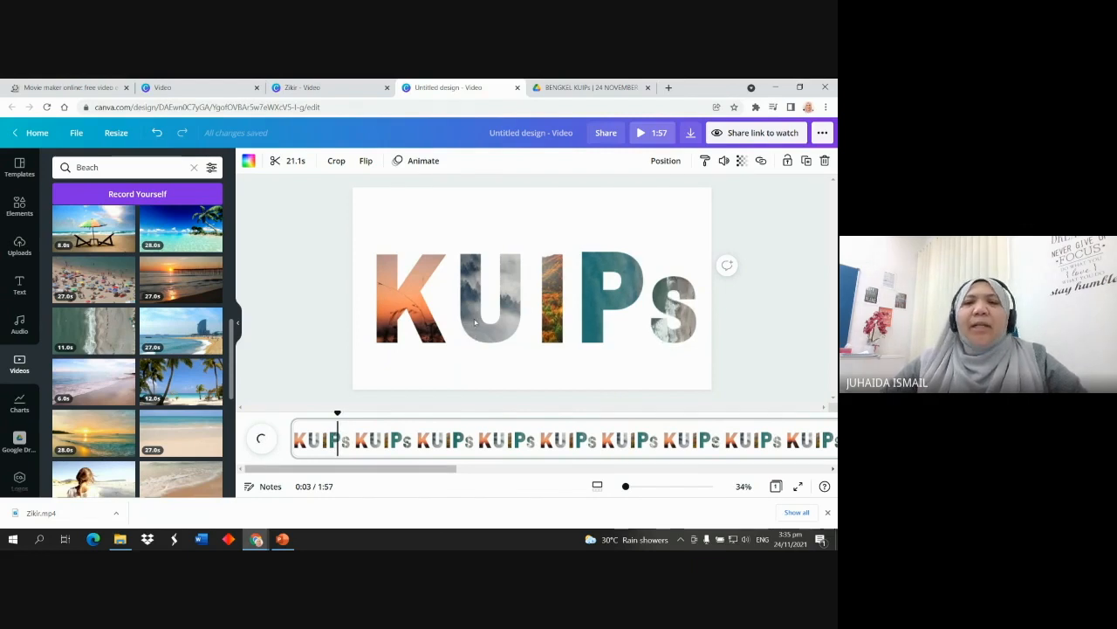
scroll(166, 329, "up", 10)
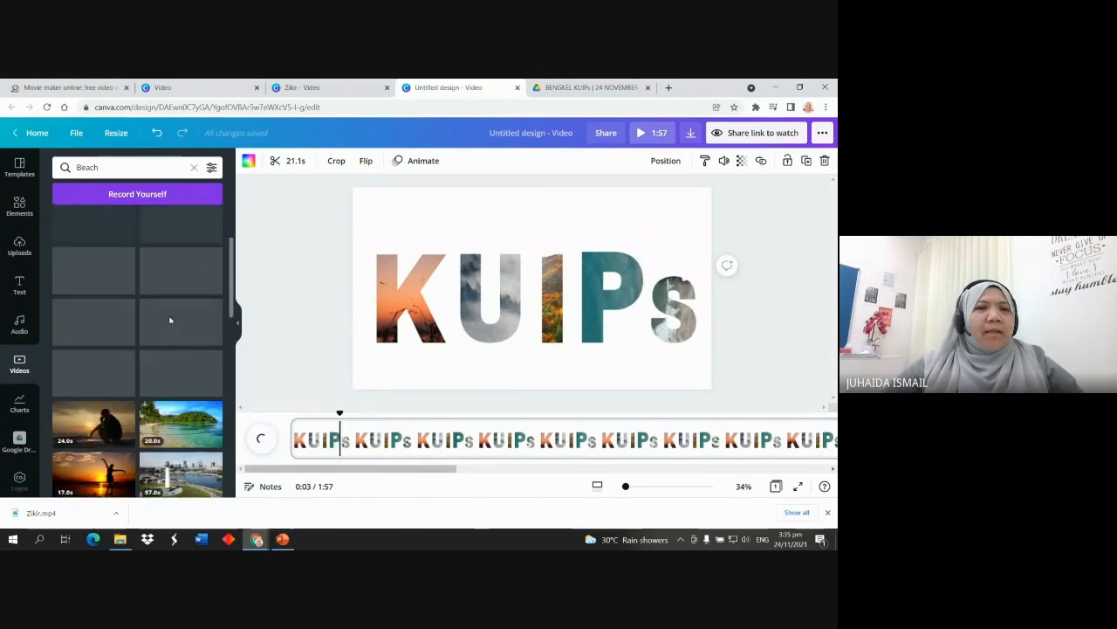
left_click(193, 168)
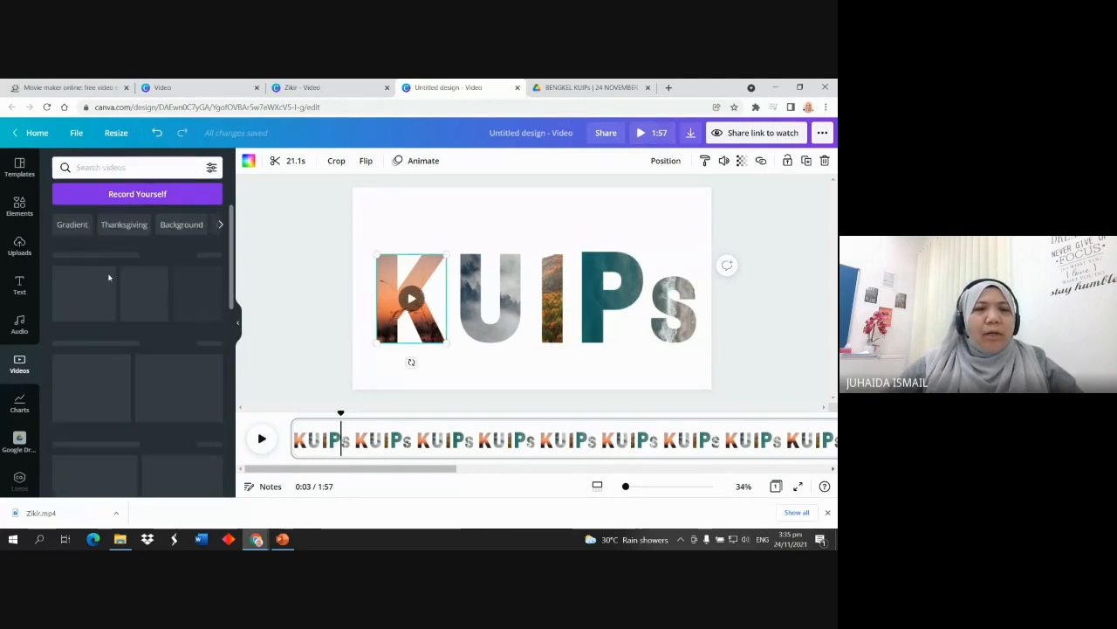
Replace the clips in the U, I, P and S letter frames with the 21.0s orange sunset clip from the Nature videos
scroll(84, 313, "down", 2)
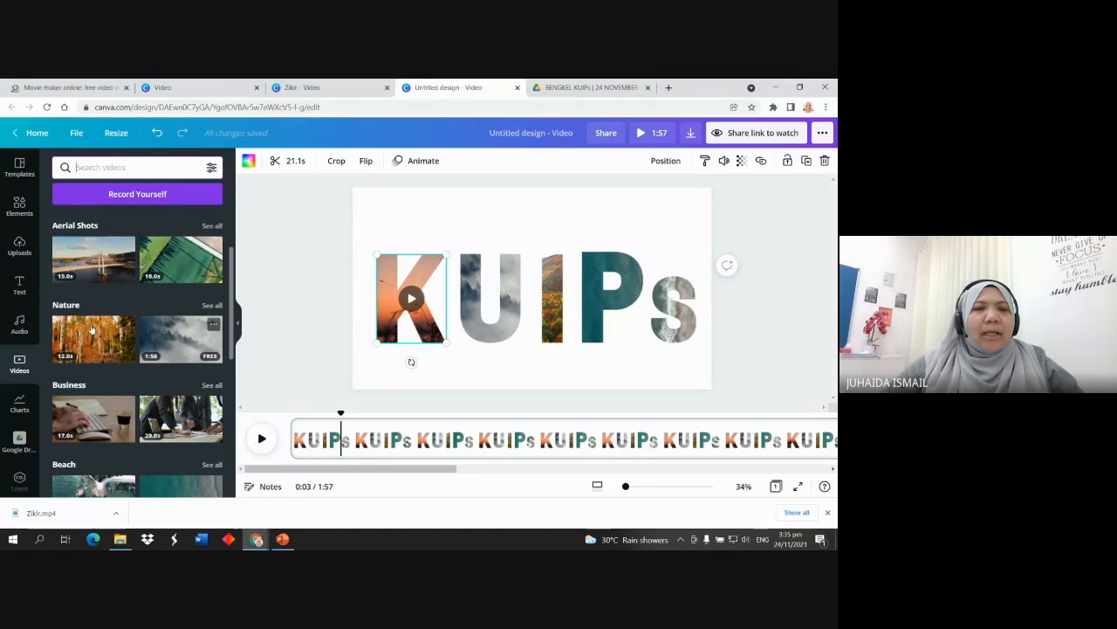
left_click(76, 306)
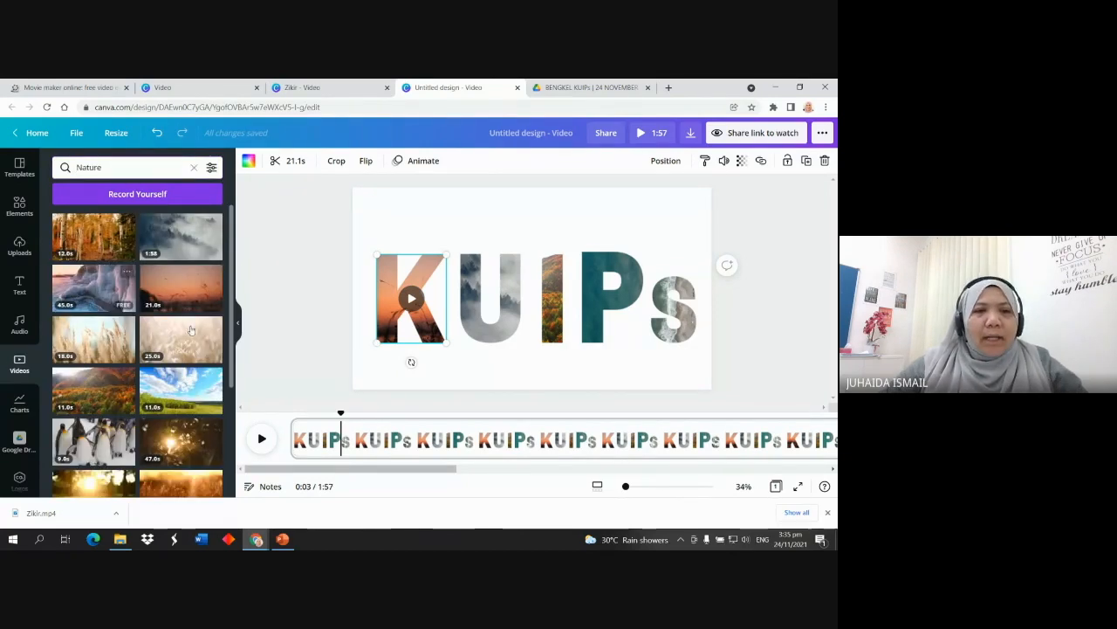
left_click_drag(190, 287, 482, 318)
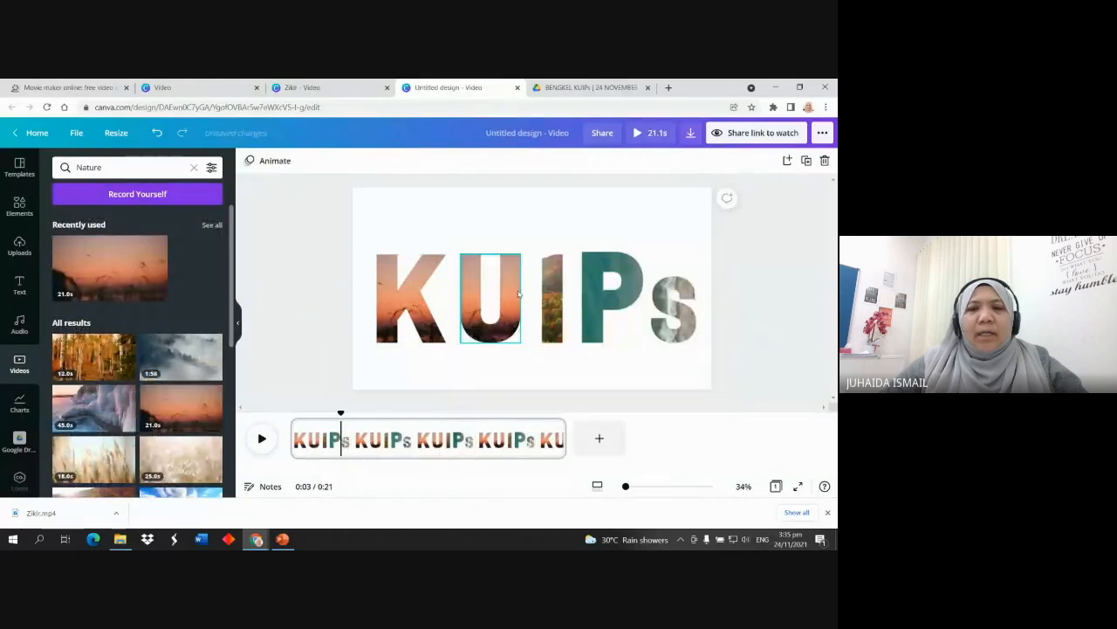
left_click_drag(109, 267, 545, 291)
left_click_drag(89, 262, 606, 309)
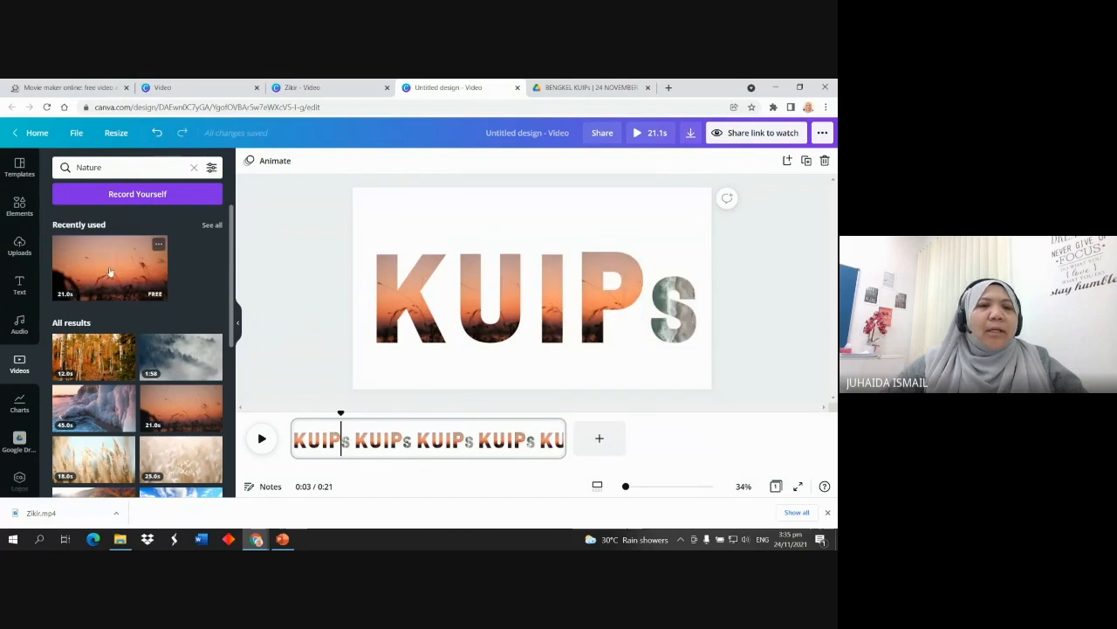
left_click_drag(84, 257, 681, 310)
Nudge the letter P frame slightly closer to the I and play the video to preview the sunset lettering
left_click(600, 297)
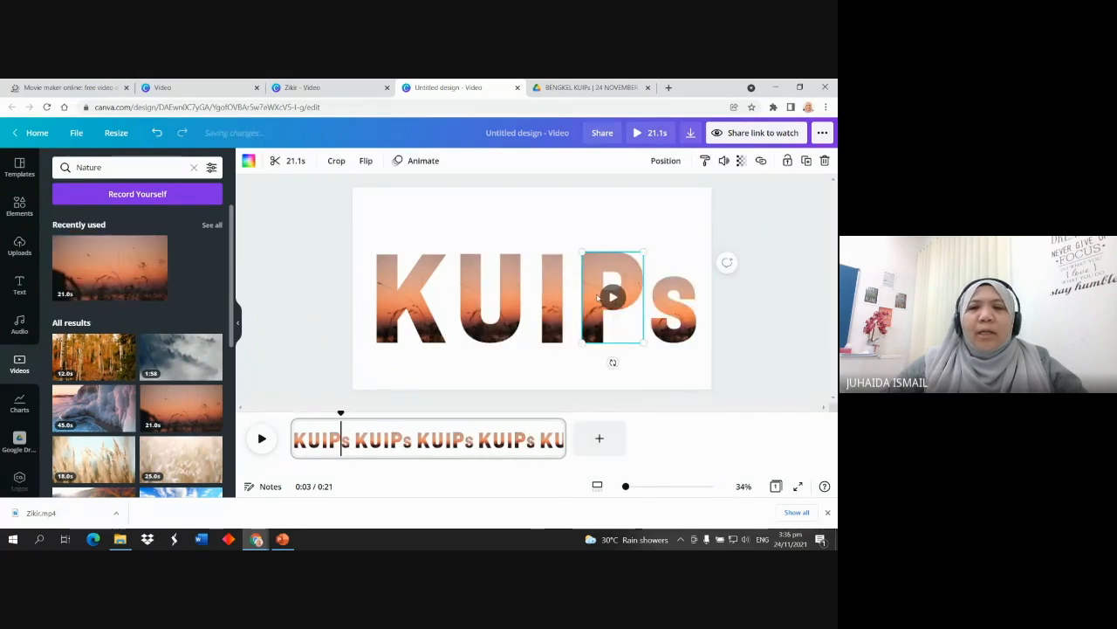
left_click_drag(597, 297, 597, 299)
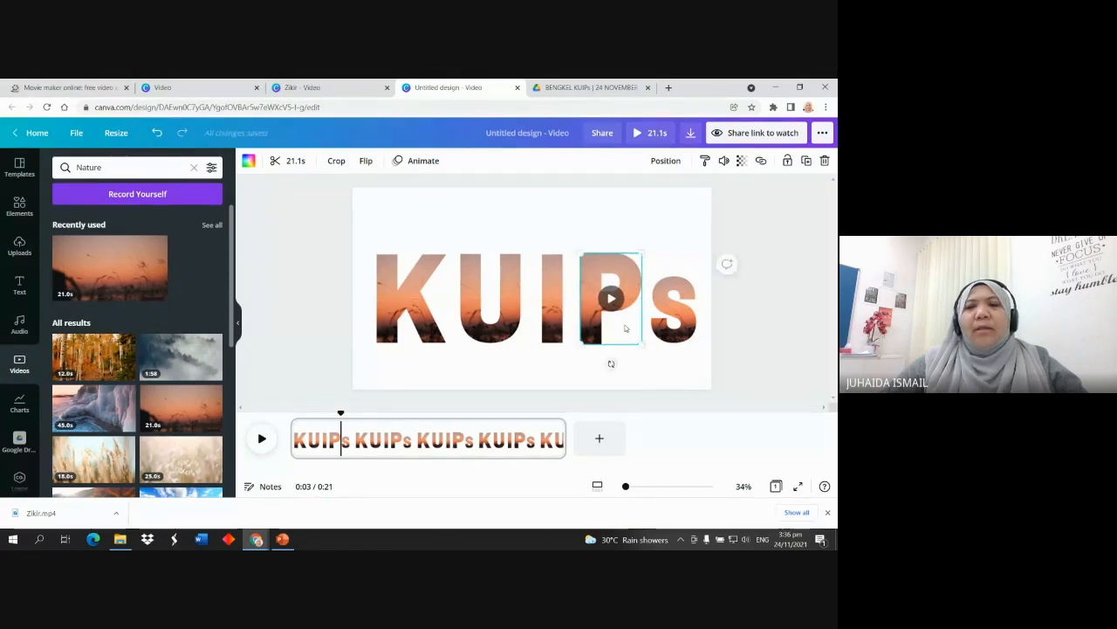
left_click(261, 438)
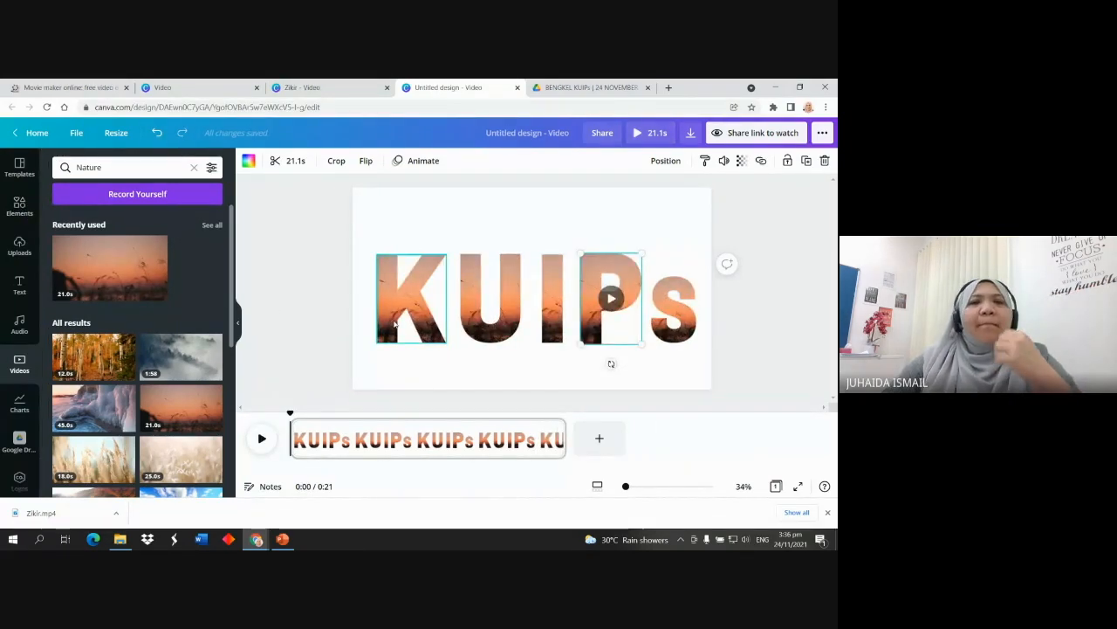
Add a second page and place a smartphone, a tablet and a laptop frame side by side on it
left_click(598, 441)
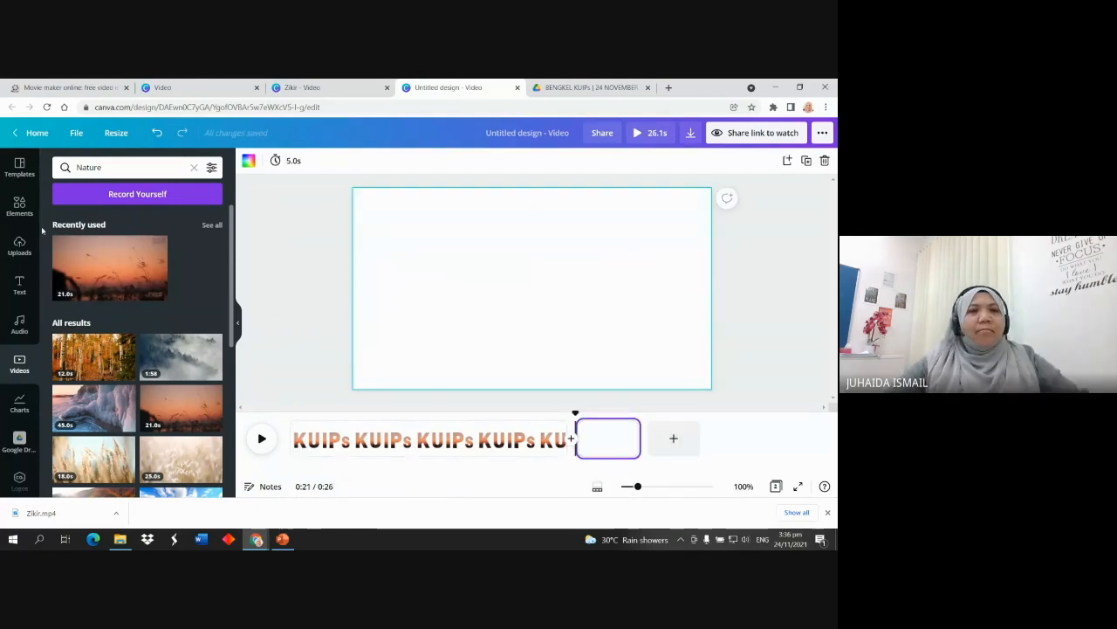
left_click(20, 206)
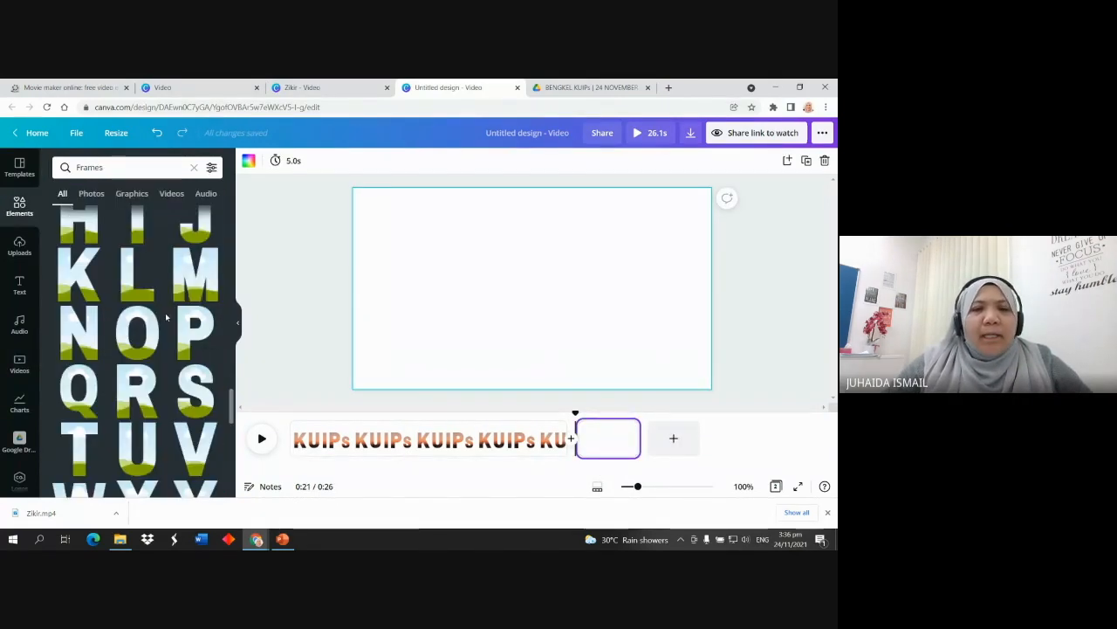
scroll(198, 359, "up", 8)
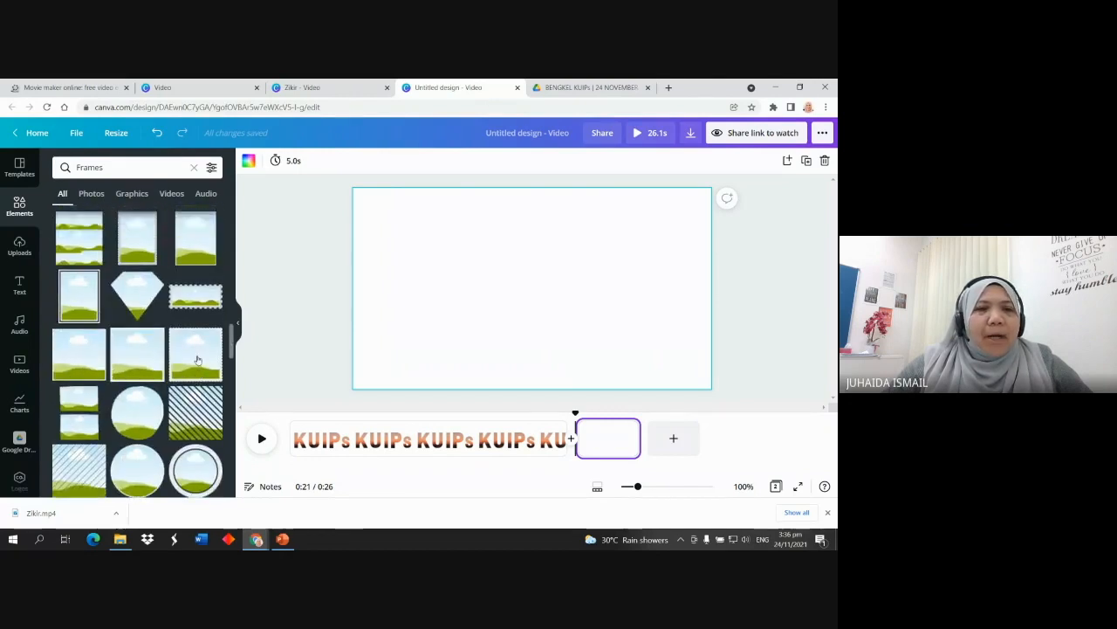
scroll(197, 359, "up", 3)
scroll(197, 359, "up", 5)
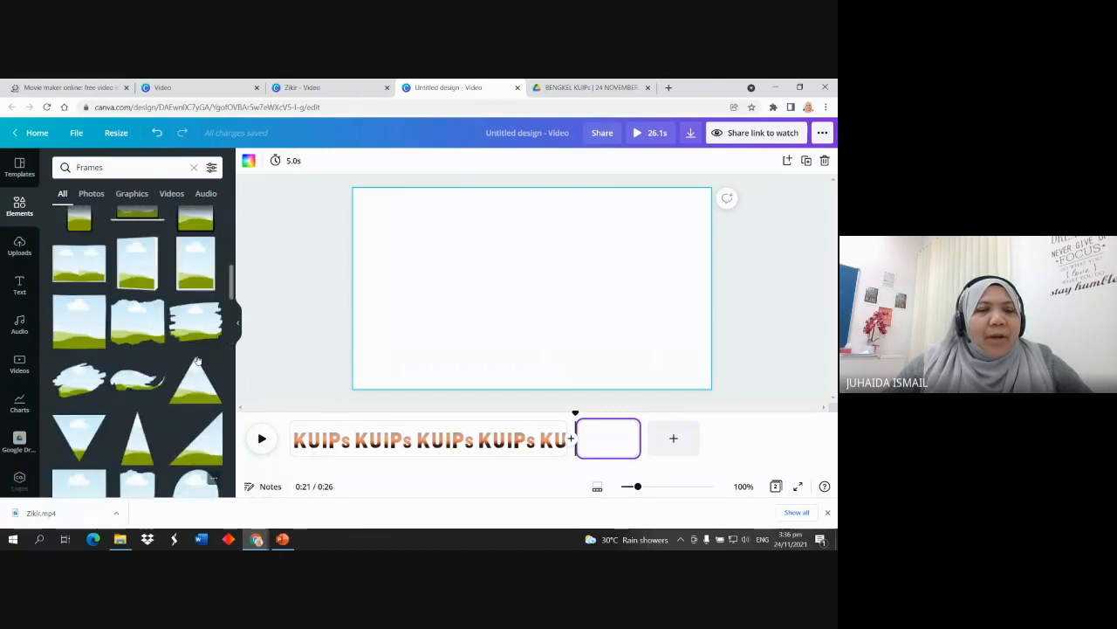
left_click_drag(79, 323, 401, 276)
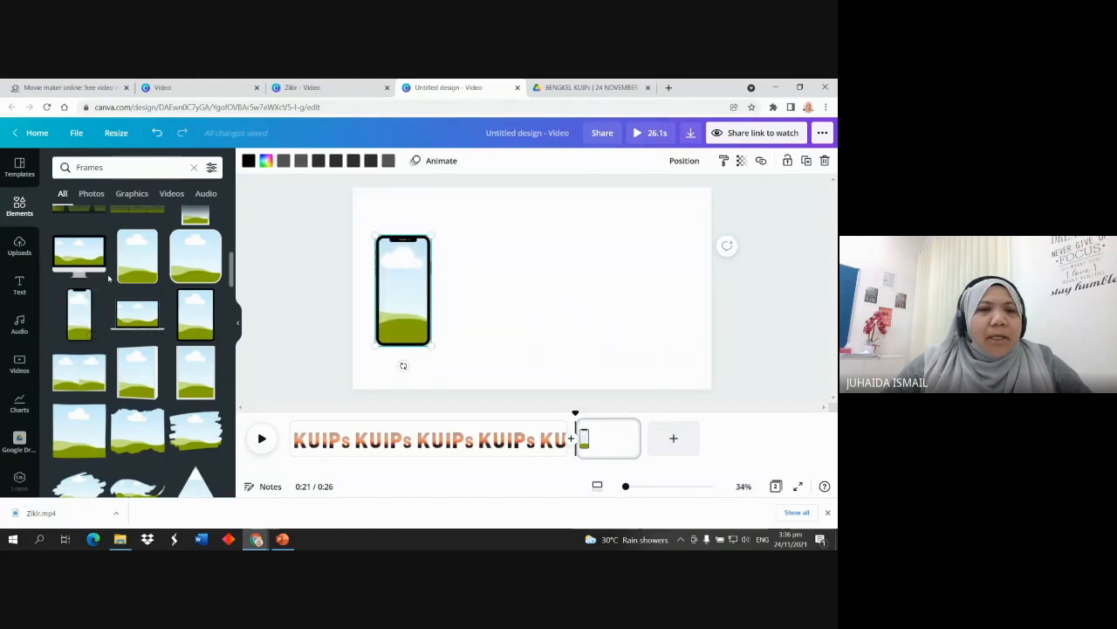
left_click_drag(194, 316, 496, 267)
left_click_drag(150, 324, 580, 278)
Shrink the laptop frame to fit the page and space the phone, tablet and laptop frames in a row
left_click_drag(491, 295, 474, 290)
left_click_drag(586, 299, 581, 301)
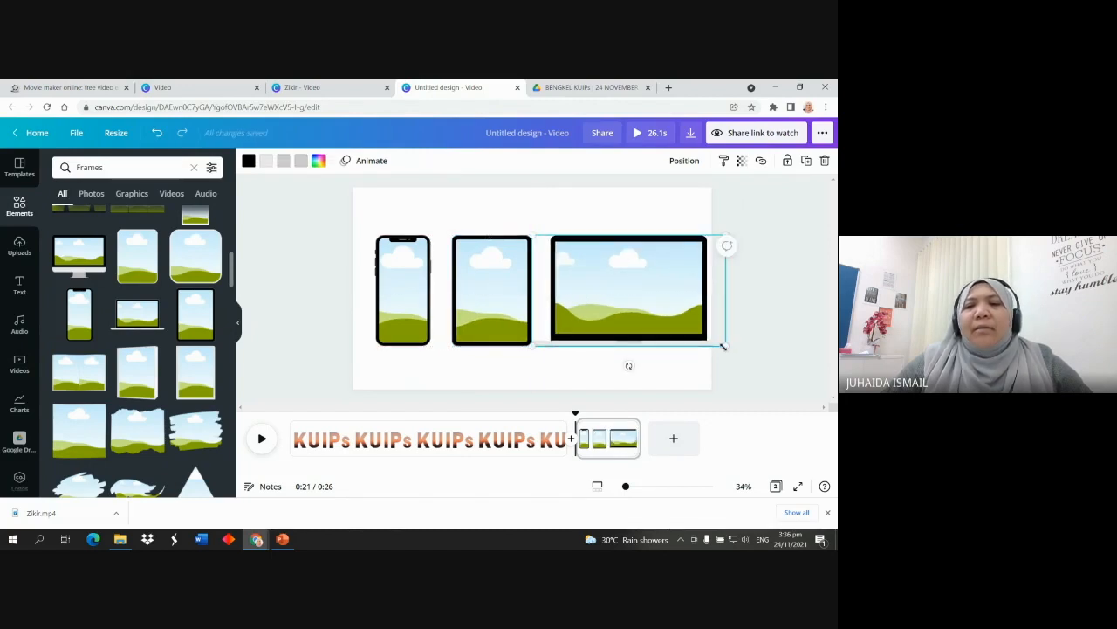
left_click_drag(726, 347, 712, 338)
left_click_drag(636, 297, 637, 304)
left_click_drag(414, 311, 405, 308)
left_click_drag(474, 311, 464, 312)
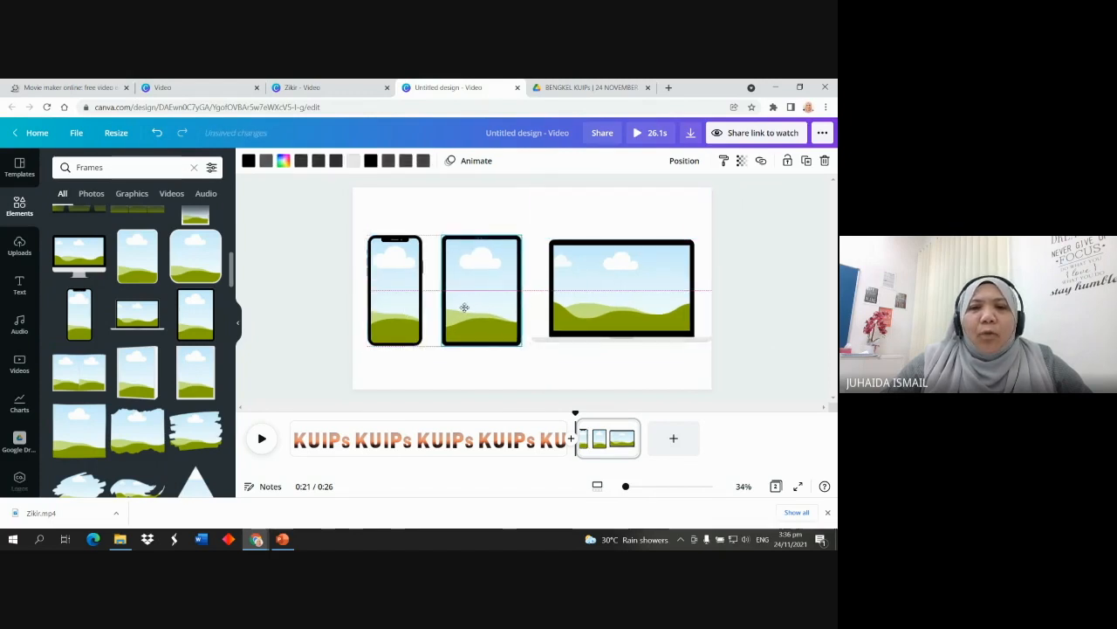
left_click_drag(584, 321, 585, 315)
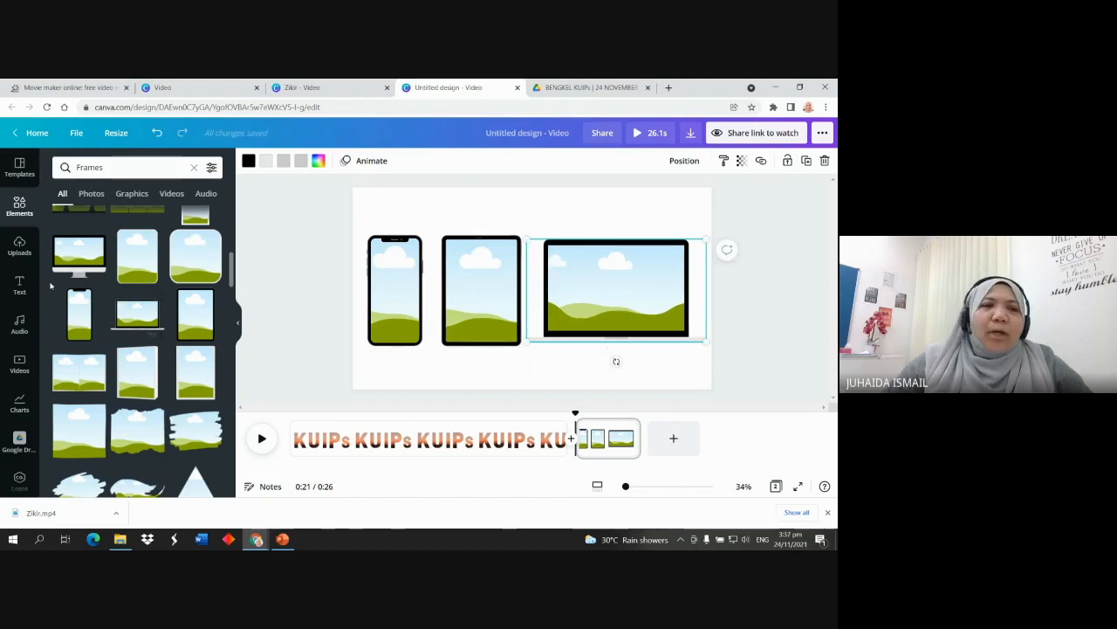
Clear the Nature video search and fill the phone frame with the 17.0s keyboard typing clip from the Business videos
left_click(20, 364)
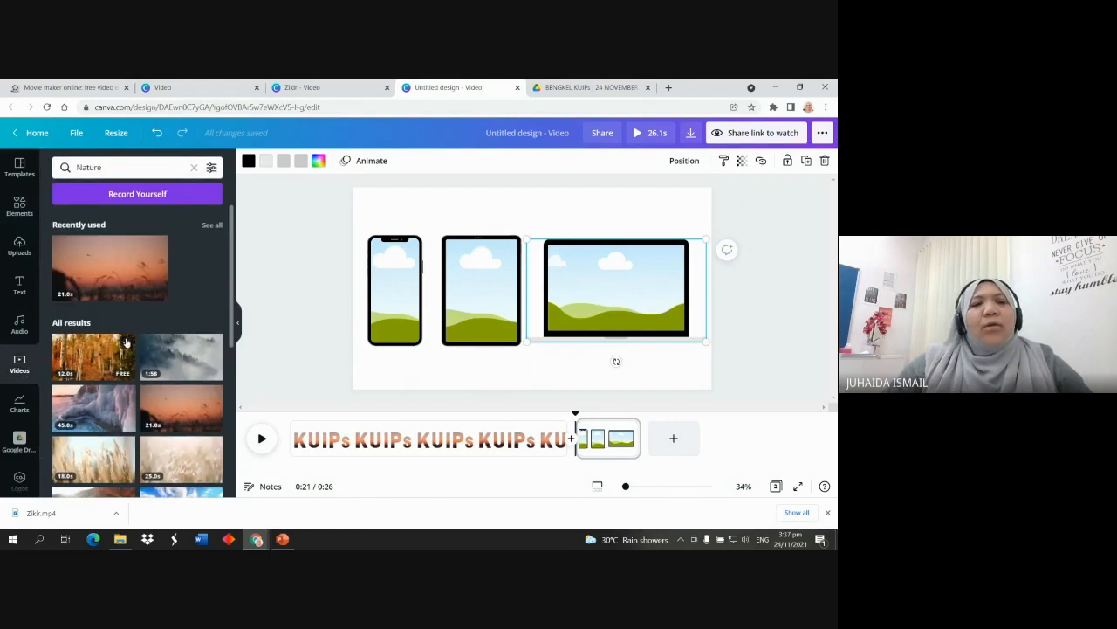
scroll(127, 343, "down", 2)
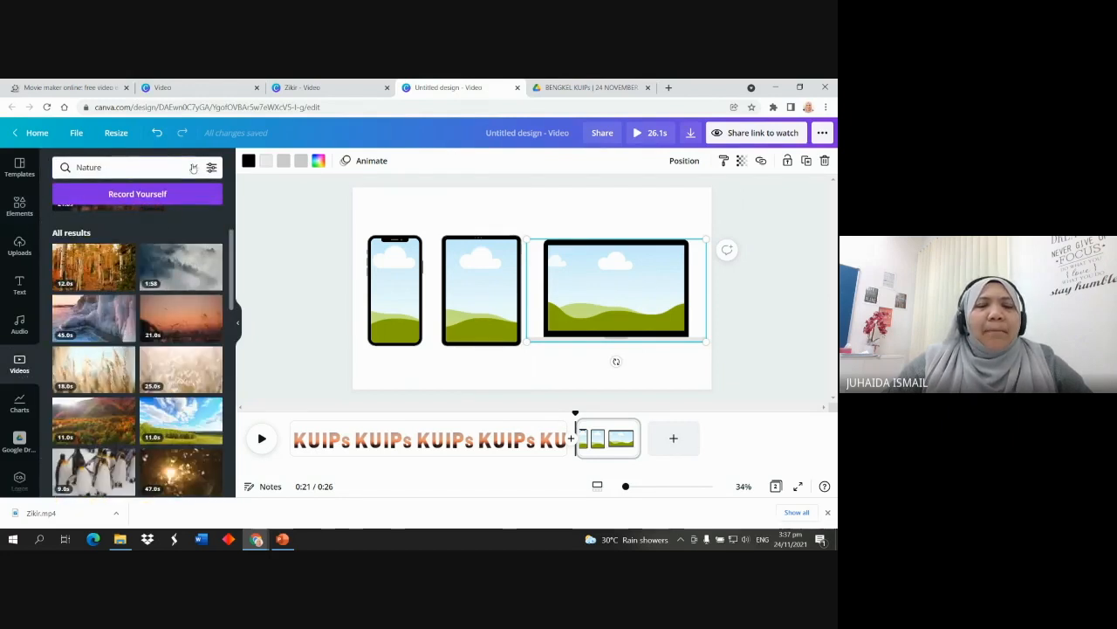
left_click(193, 168)
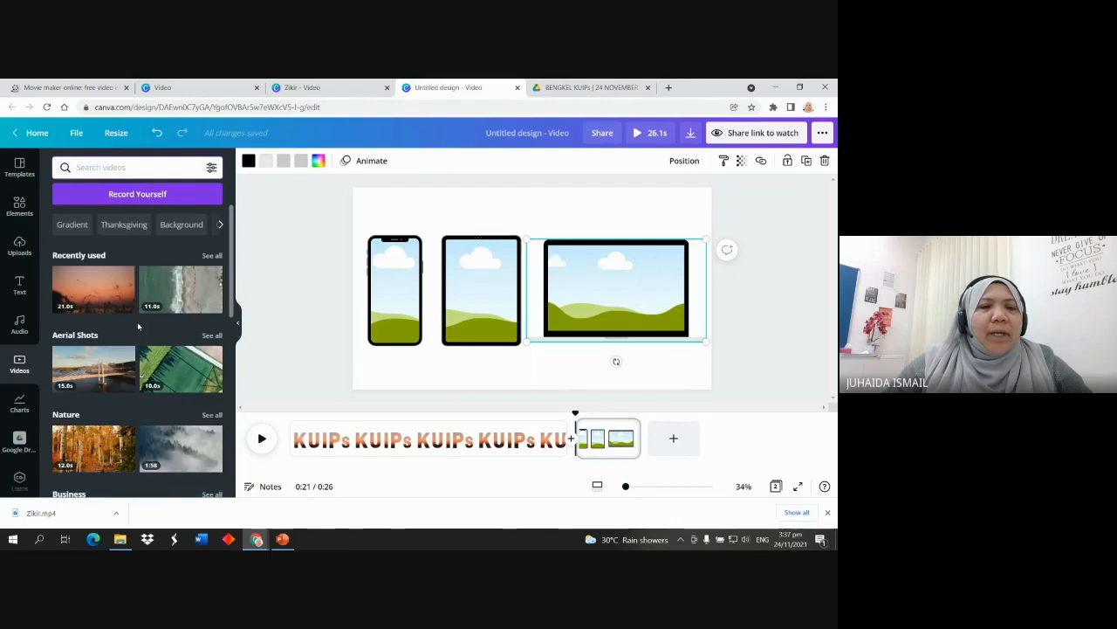
scroll(138, 327, "down", 3)
scroll(138, 327, "down", 1)
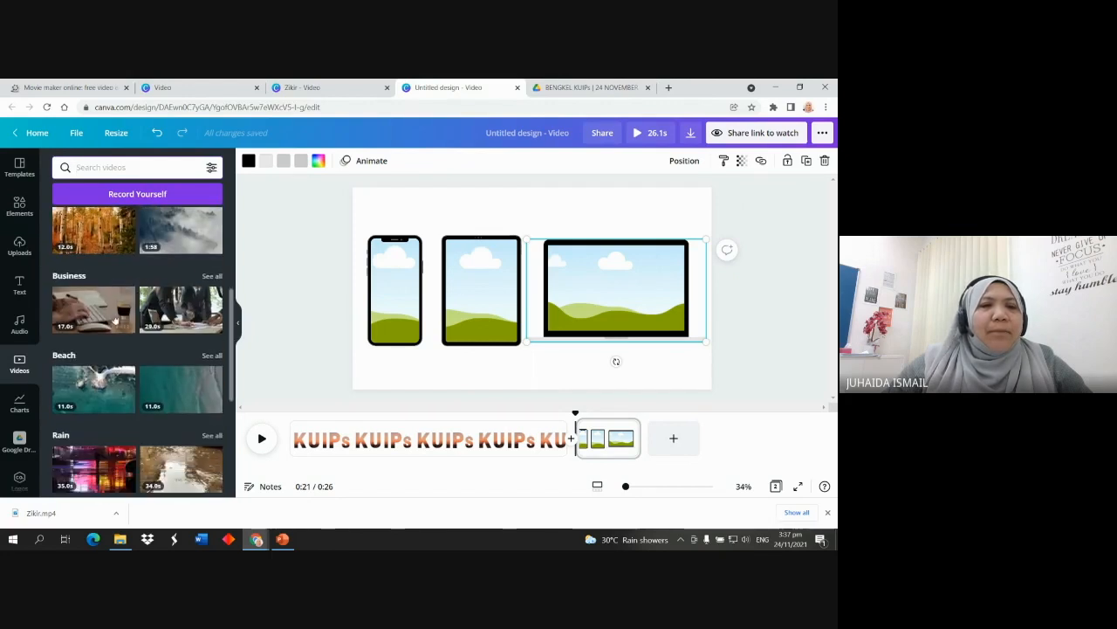
left_click_drag(87, 310, 404, 276)
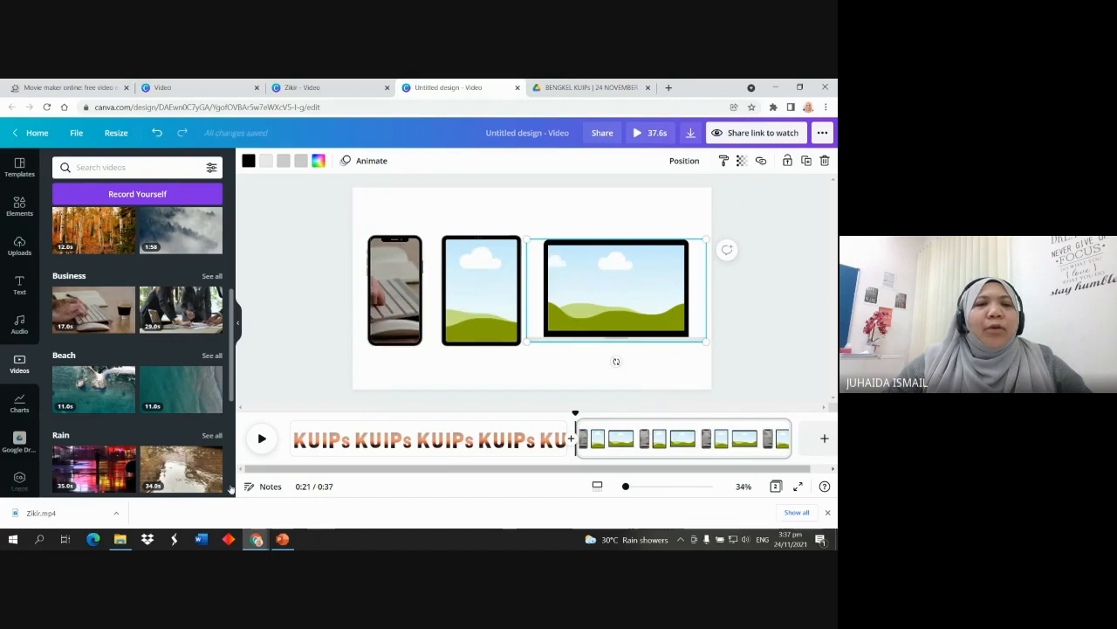
Open the Sunrise video category and fill the laptop frame with the 20.0s sunlit forest clip
scroll(161, 351, "down", 5)
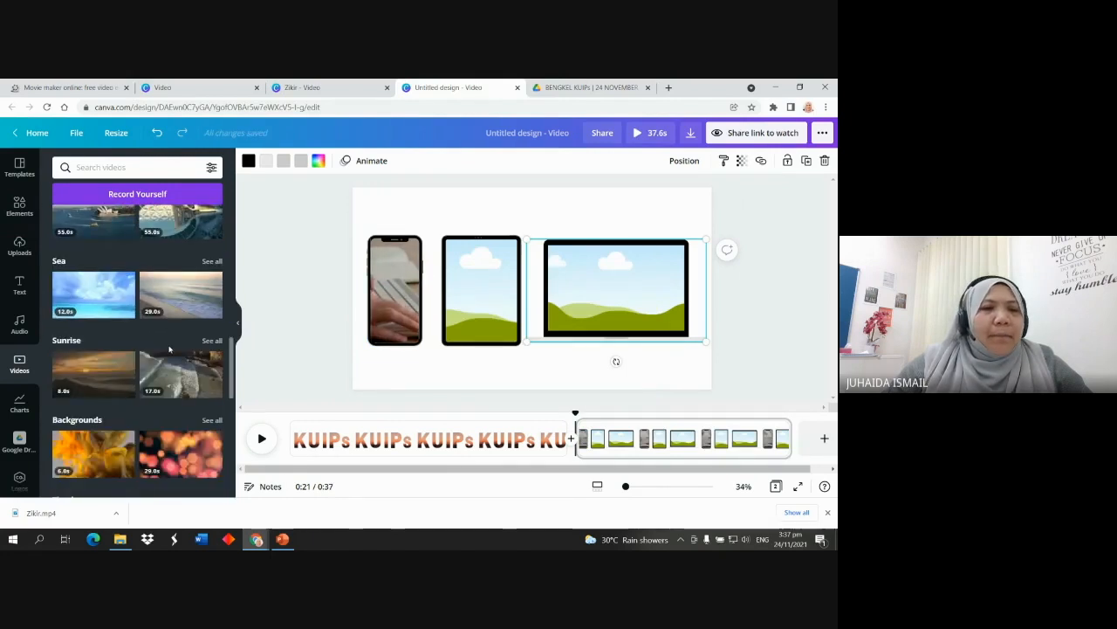
scroll(169, 349, "down", 2)
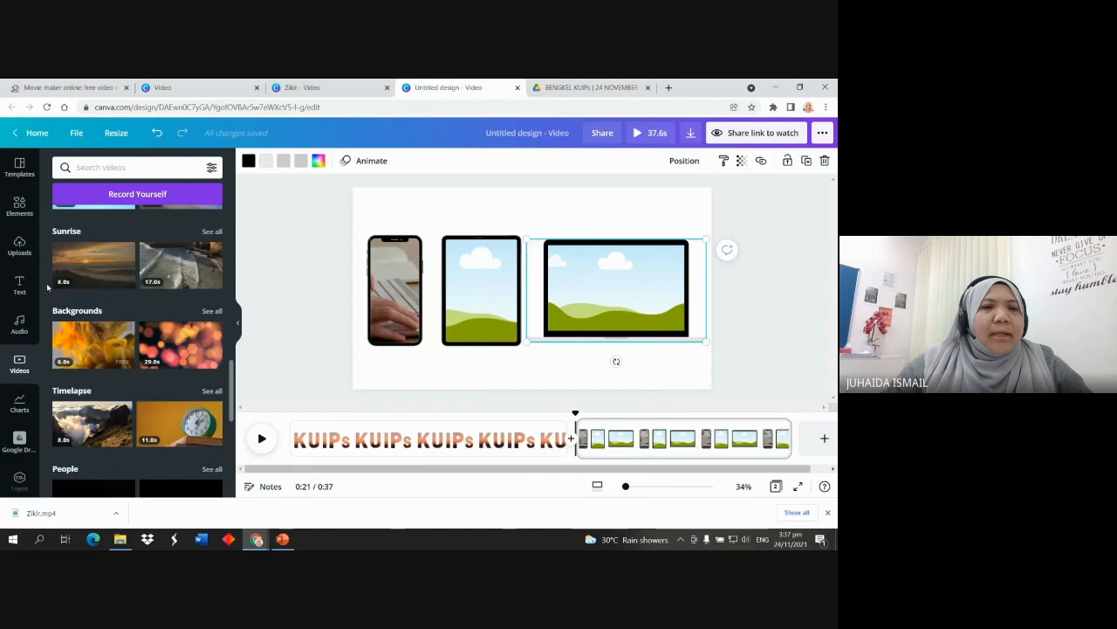
left_click(69, 232)
scroll(131, 350, "down", 1)
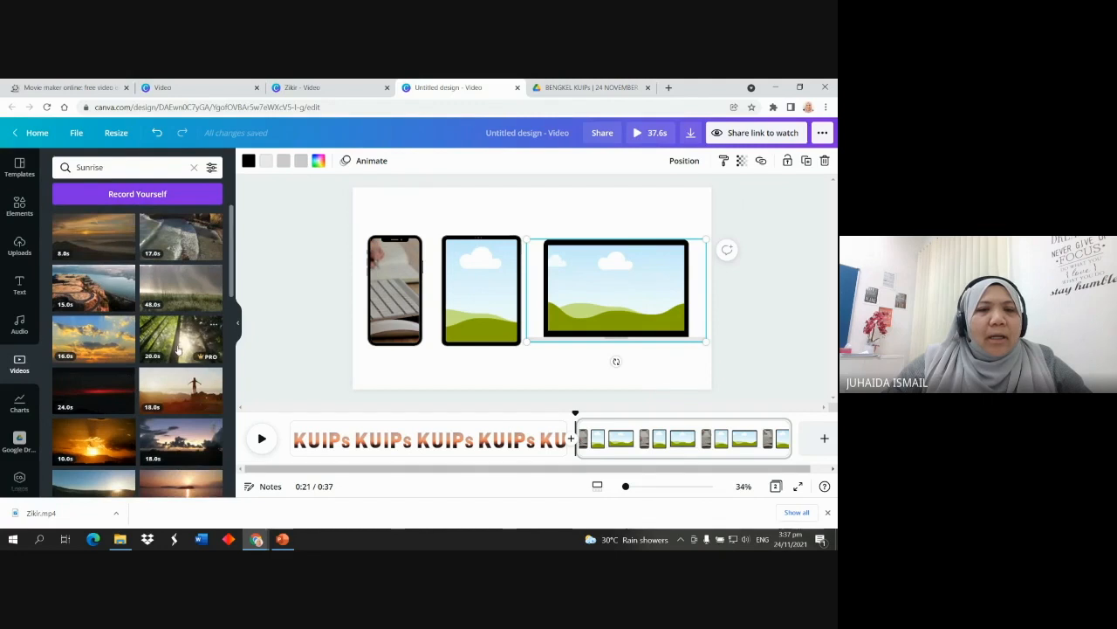
left_click_drag(179, 336, 633, 293)
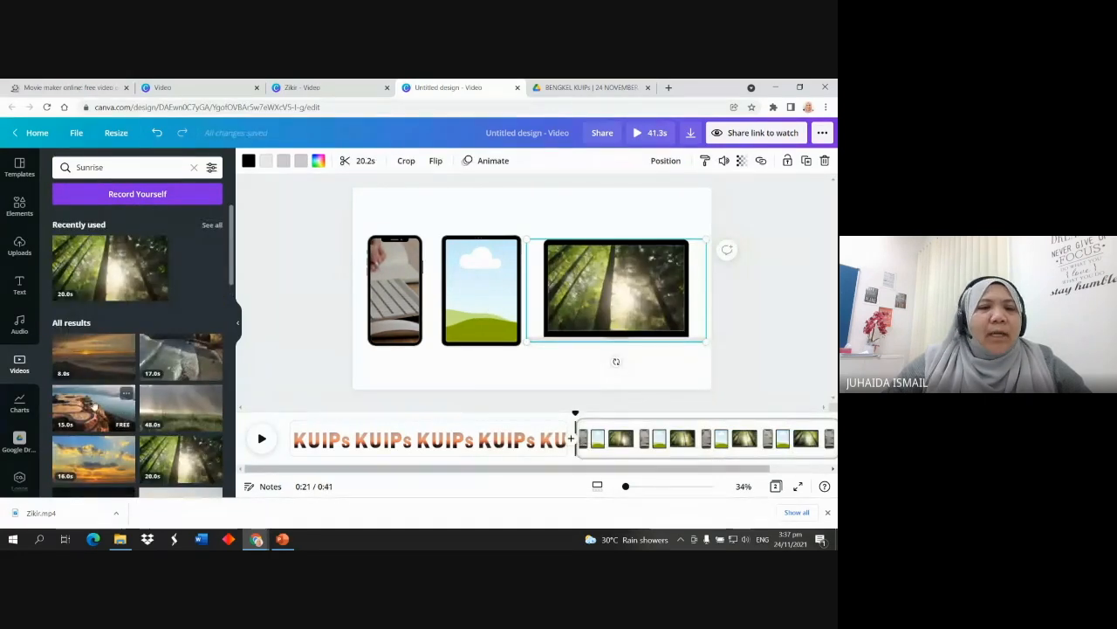
Clear the Sunrise search and fill the tablet frame with the 29.0s office meeting clip from the Business videos
scroll(131, 405, "down", 3)
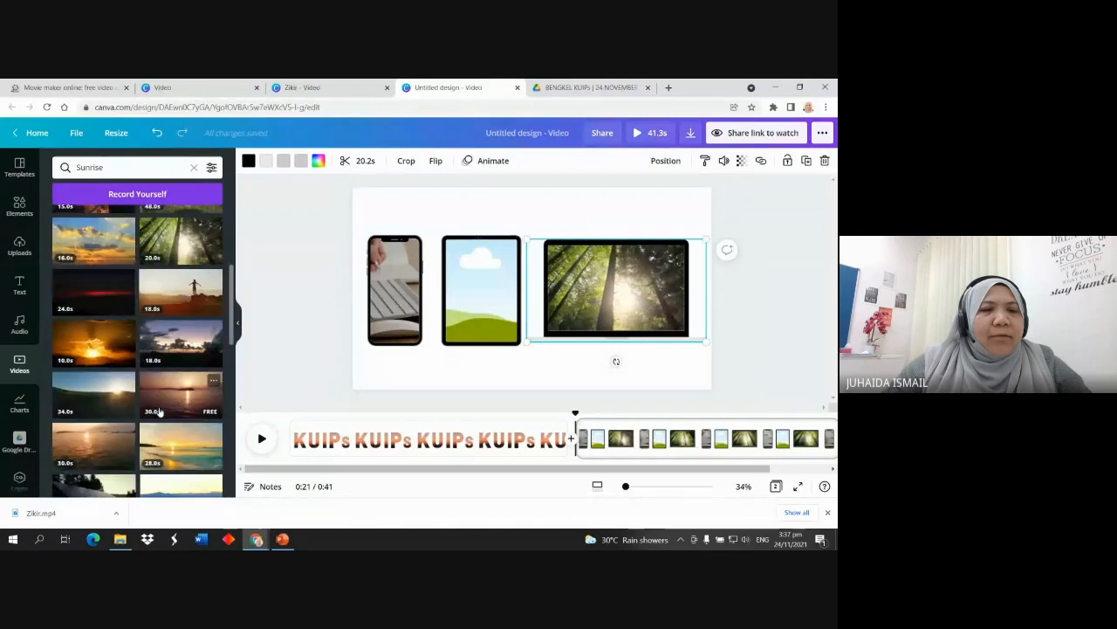
scroll(158, 411, "up", 5)
left_click(194, 167)
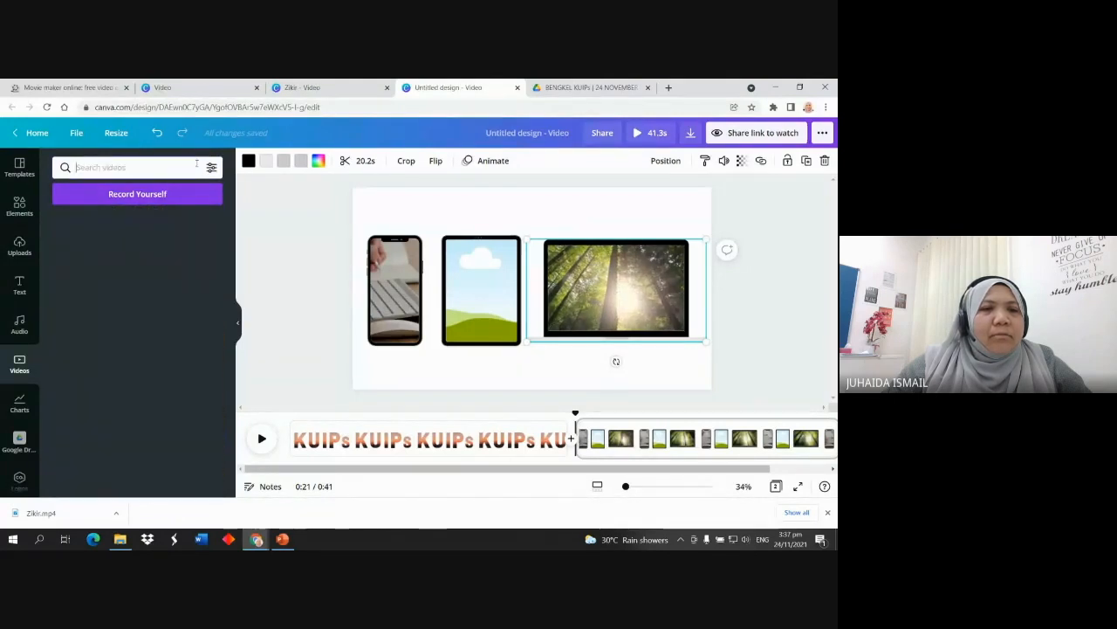
scroll(149, 318, "down", 2)
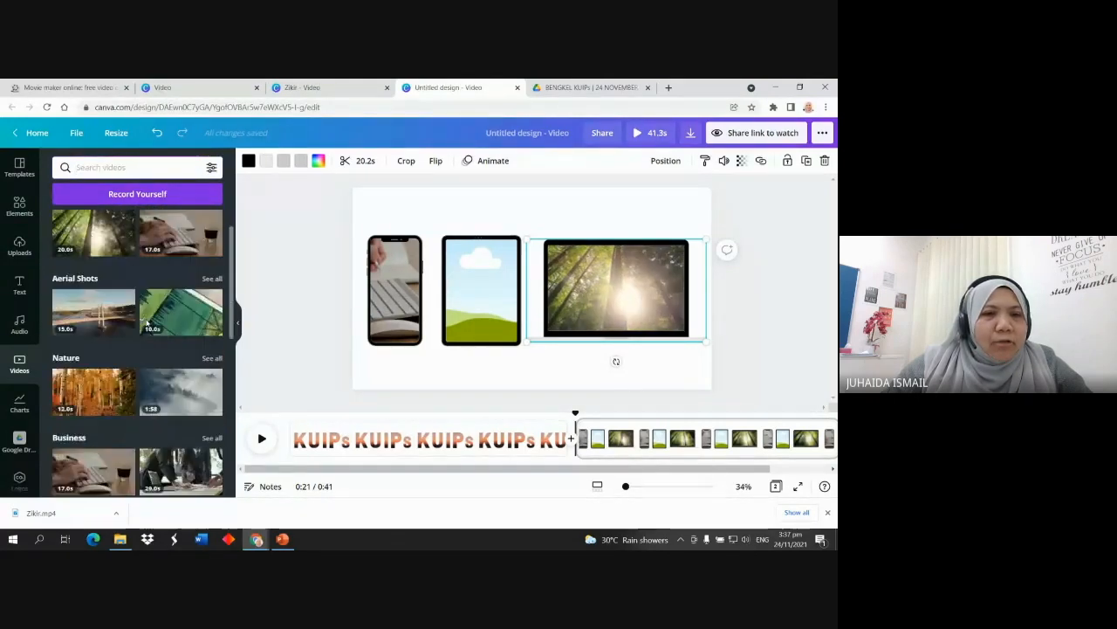
scroll(146, 323, "down", 1)
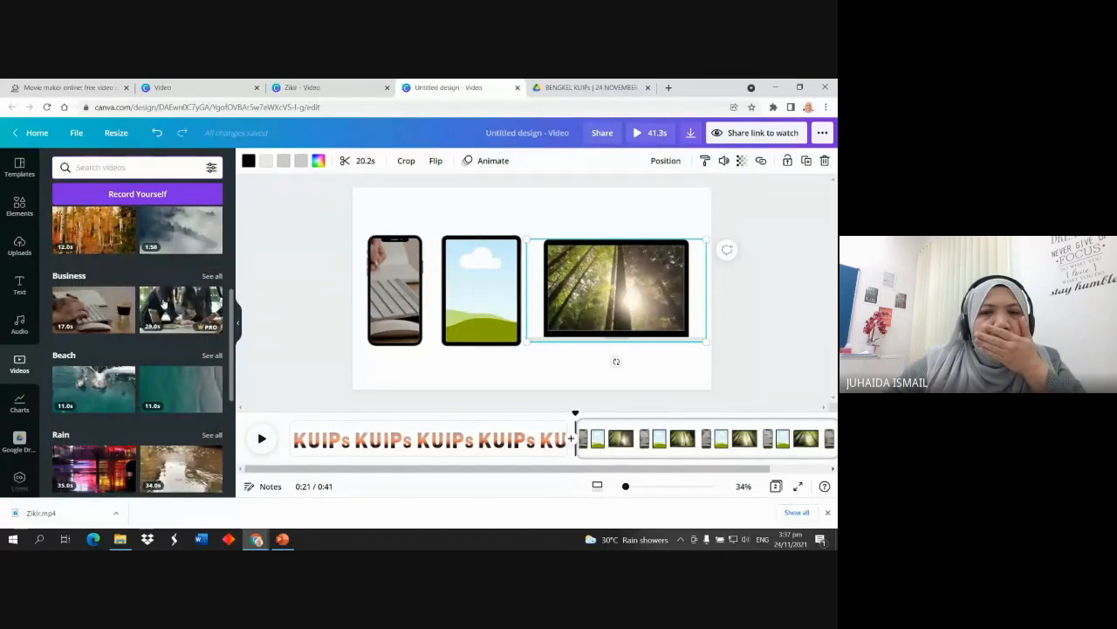
left_click_drag(163, 302, 465, 279)
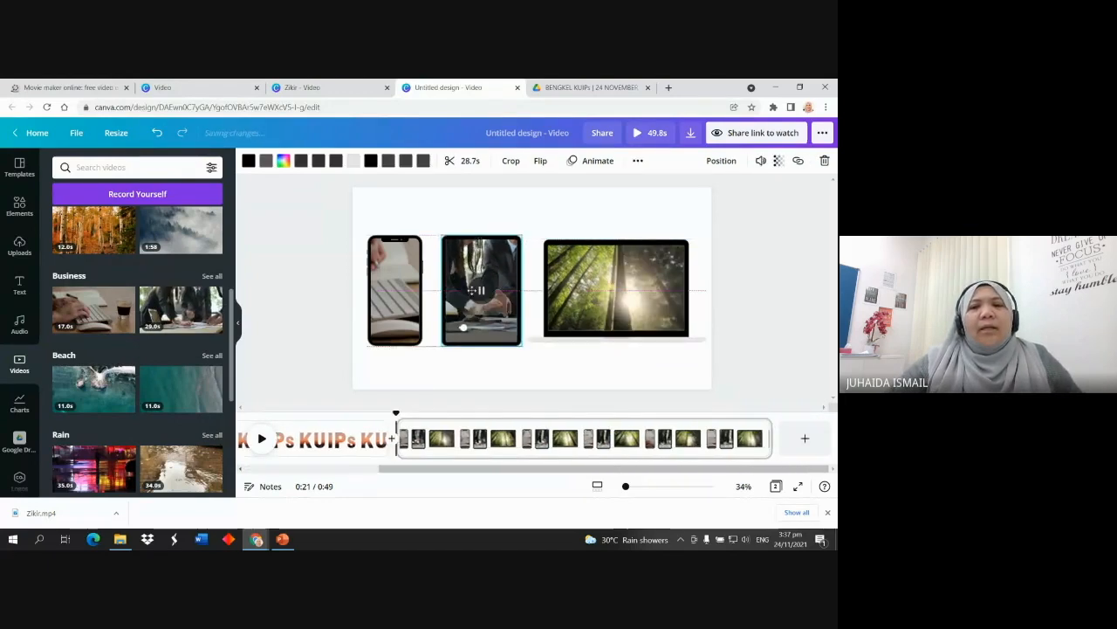
Change the background colour of the device frames page to the default yellow
left_click(365, 205)
left_click(496, 207)
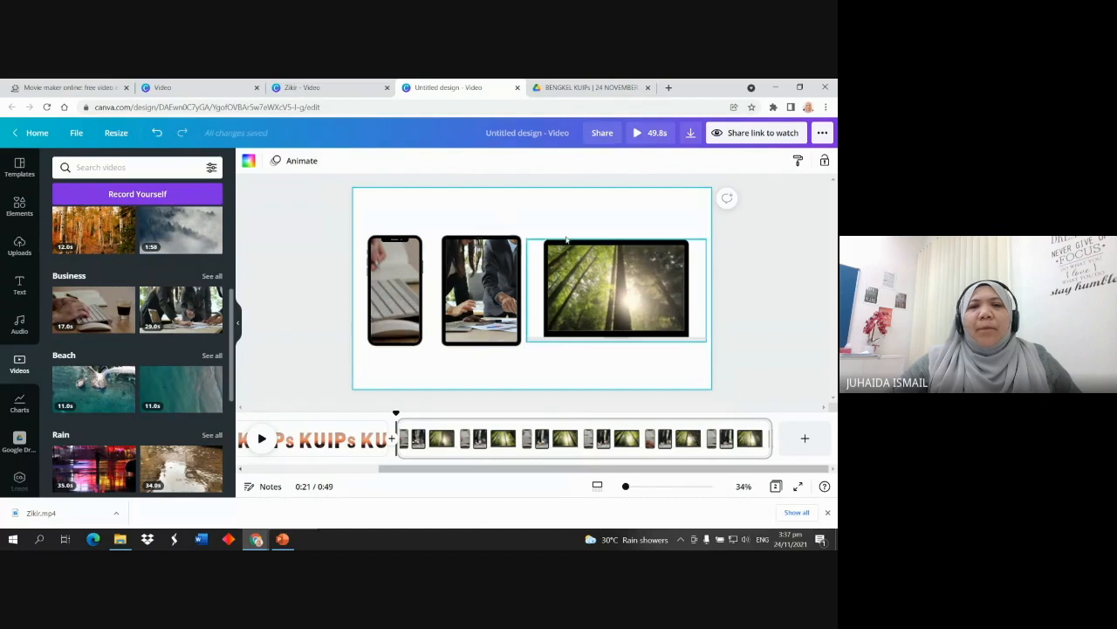
left_click(248, 161)
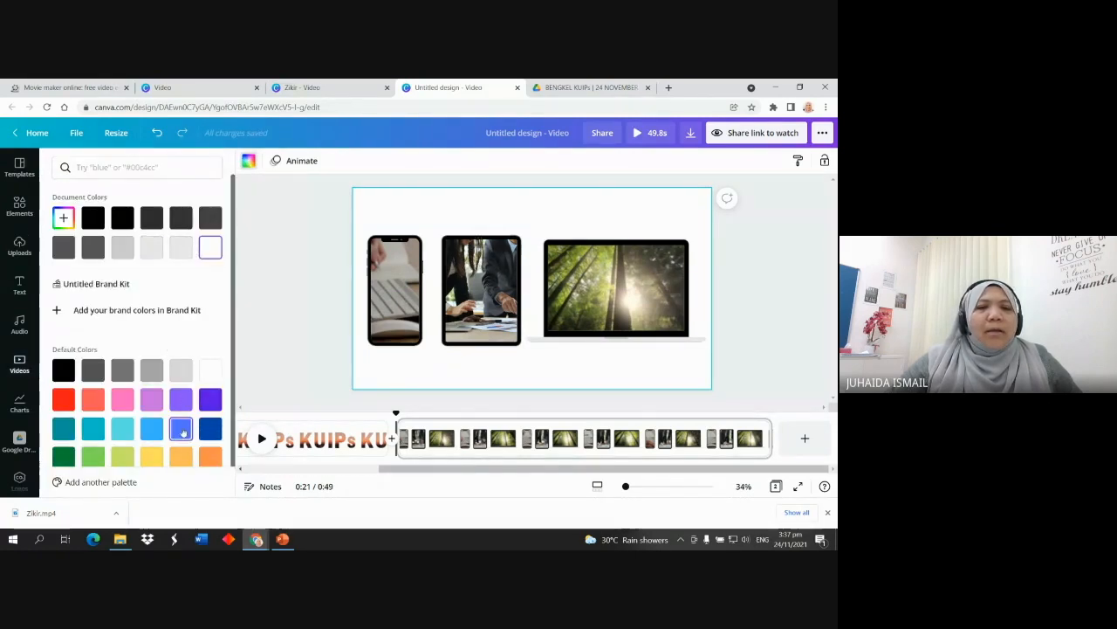
scroll(179, 423, "down", 1)
left_click(153, 441)
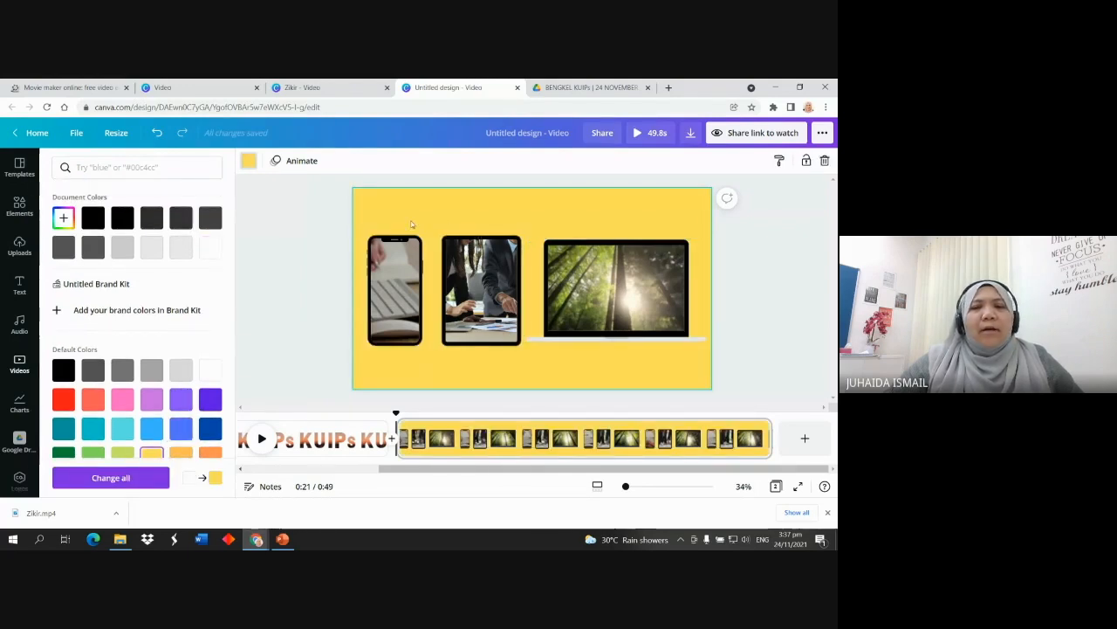
left_click(753, 304)
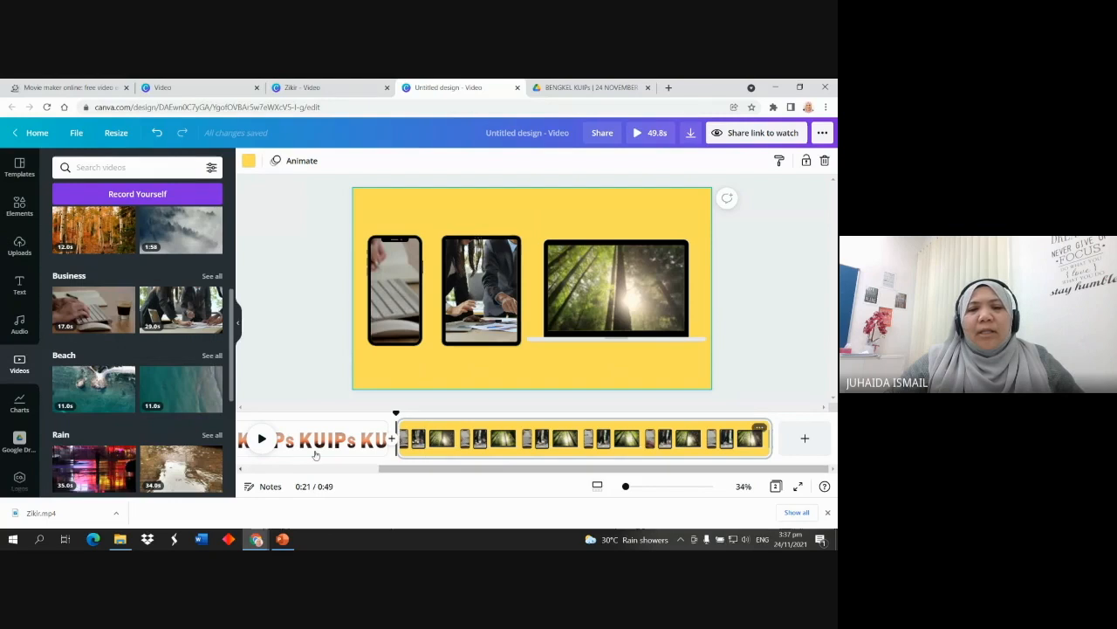
Play the video from the start of the second page to preview the clips inside the device frames
left_click(415, 424)
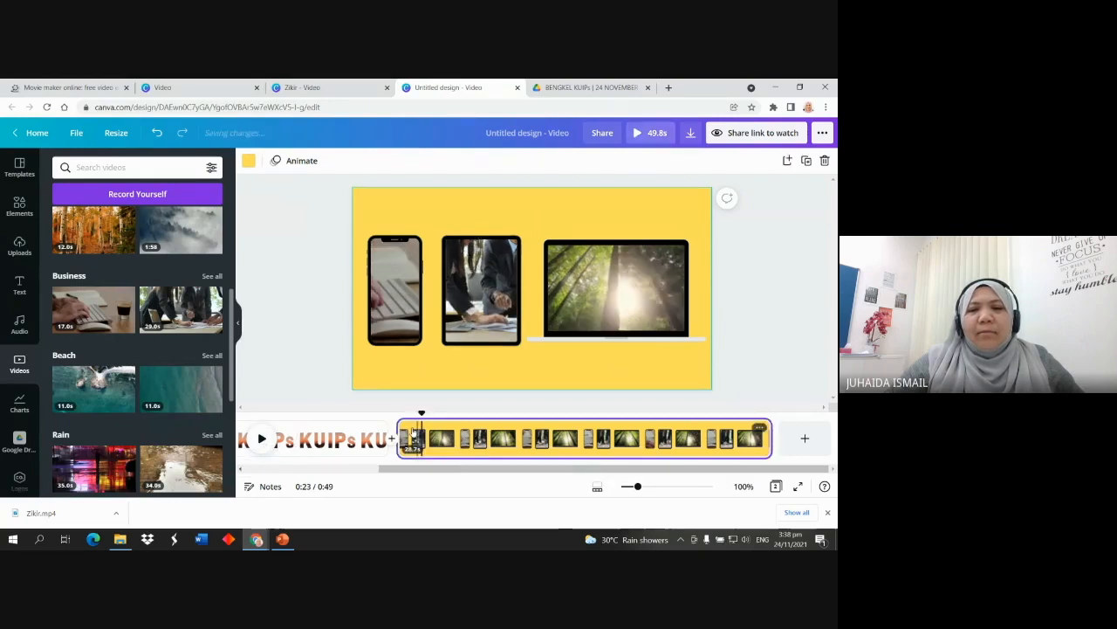
left_click(261, 440)
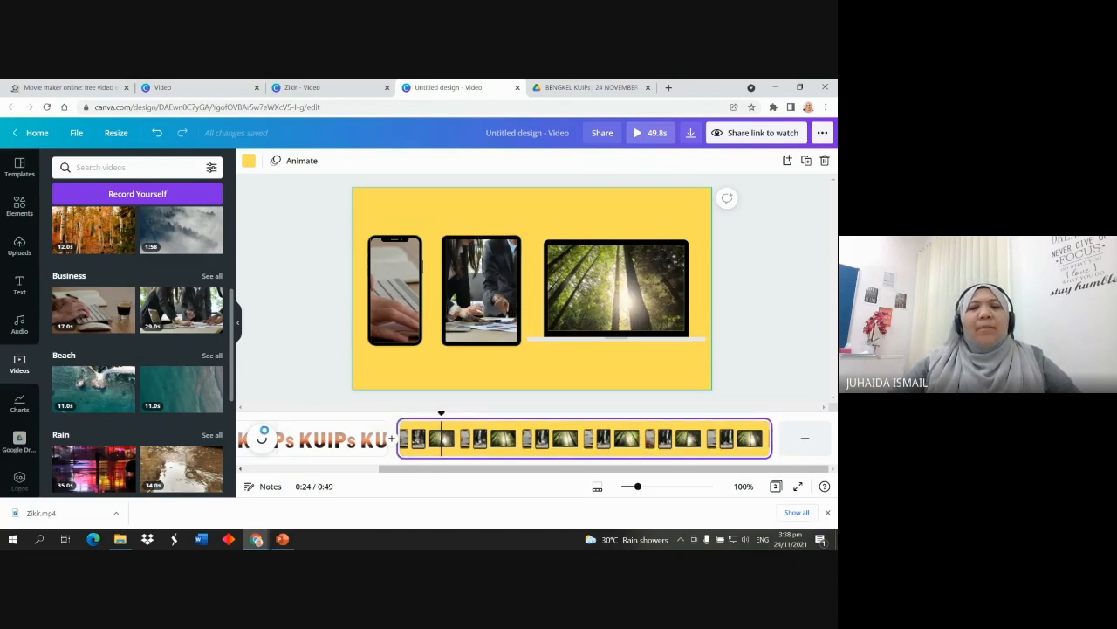
Add a heading text to the device frames page and place it above the phone and tablet frames
left_click(15, 285)
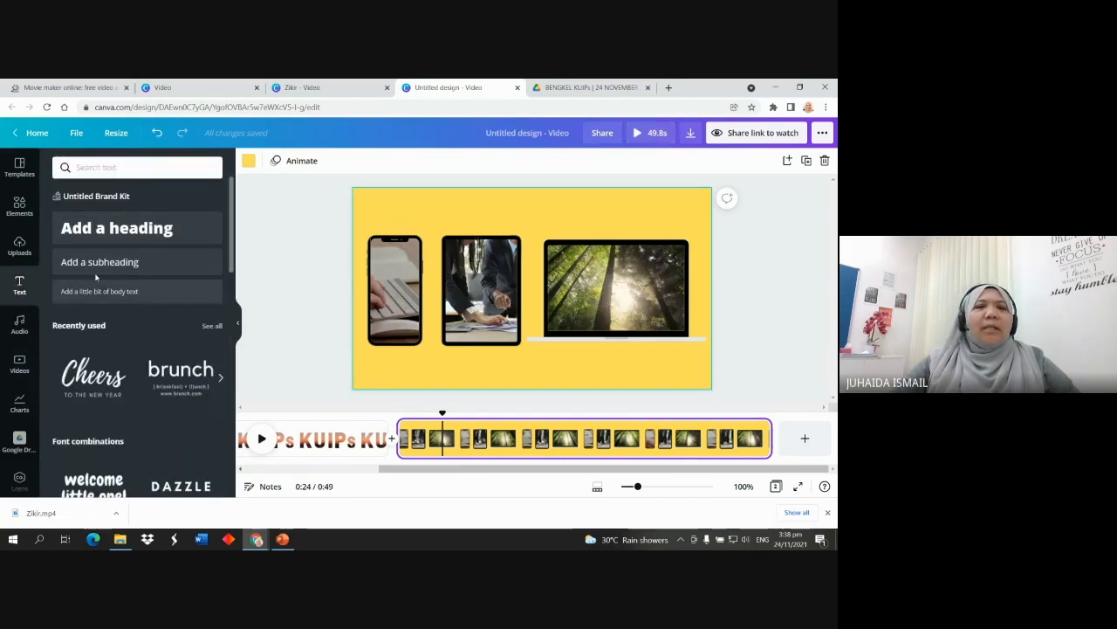
left_click(112, 235)
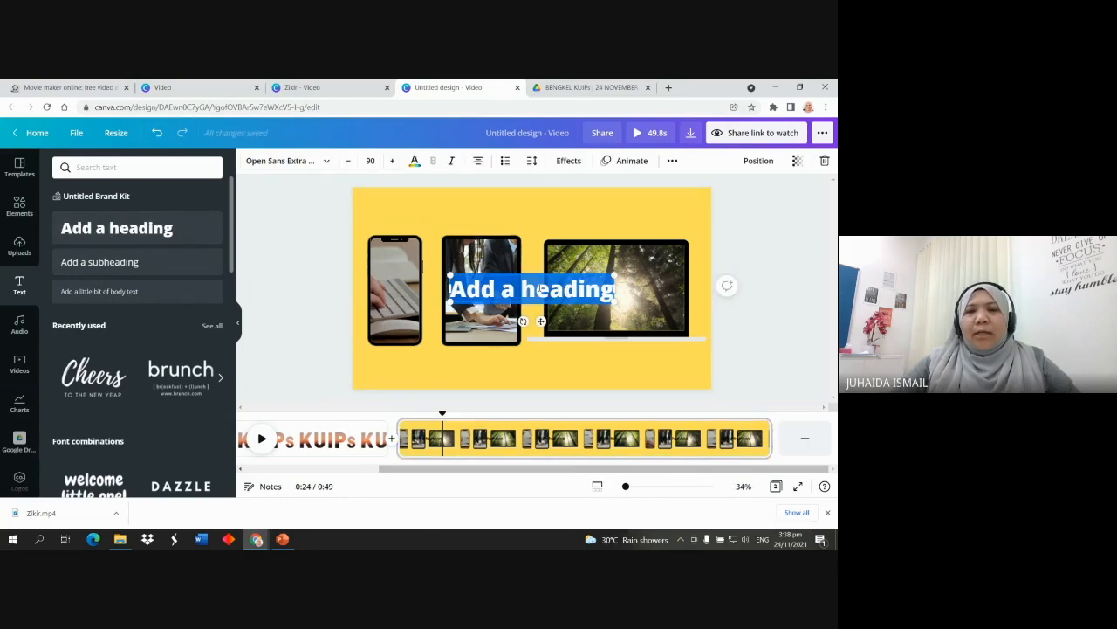
left_click_drag(537, 273, 435, 197)
Replace the heading's placeholder text with "LIKE & SUBSCRIBE"
double_click(470, 210)
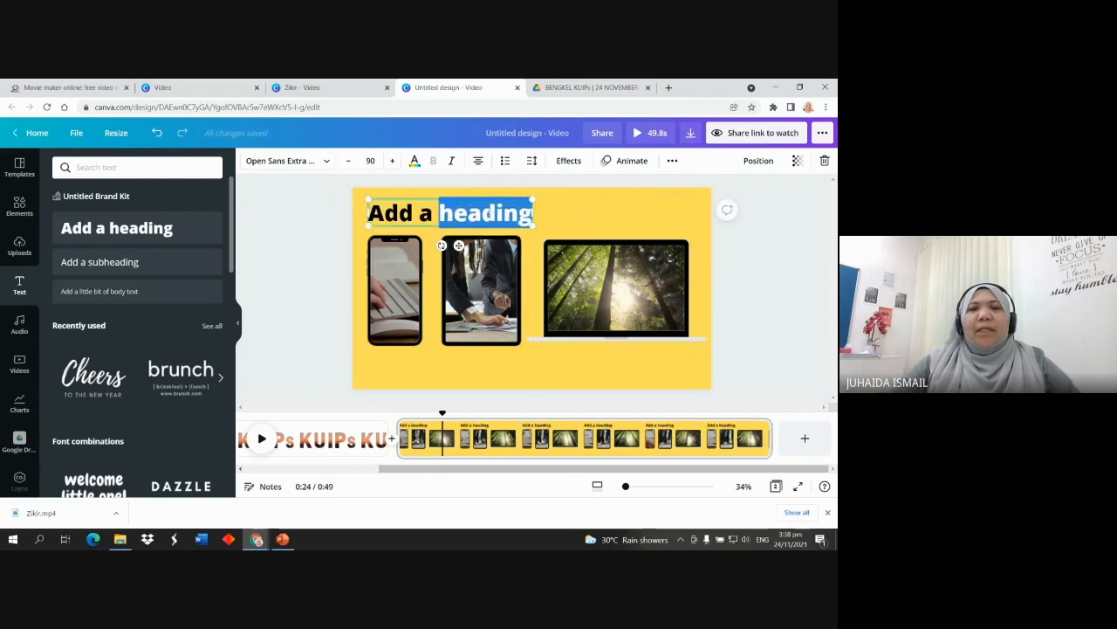
left_click(432, 216)
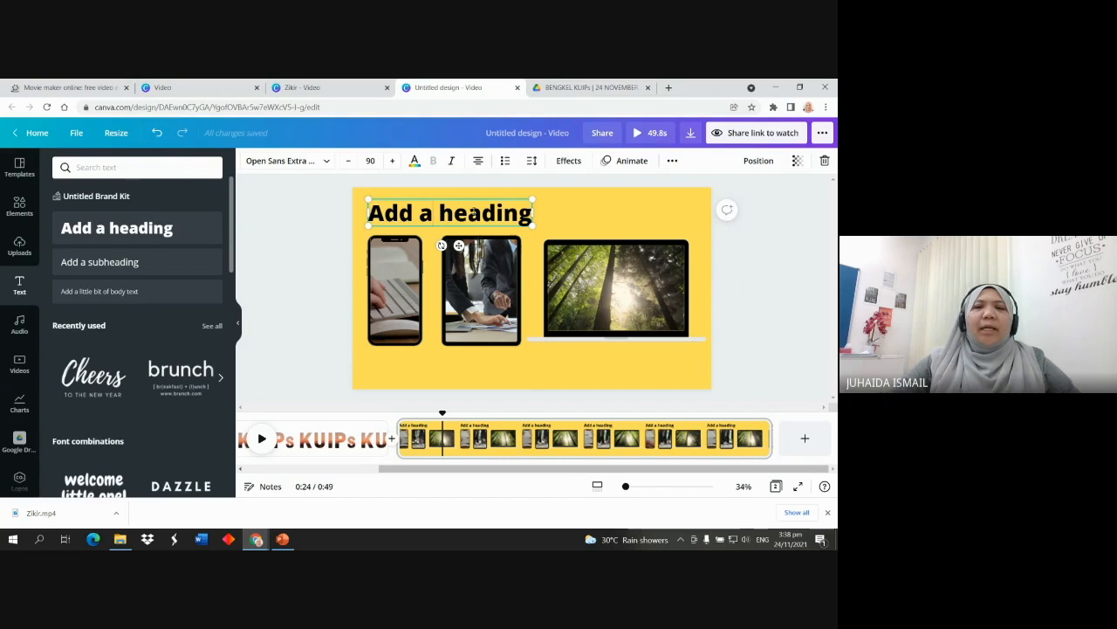
key("BackSpace")
key("BackSpace")
key("BackSpace")
key("BackSpace")
key("BackSpace")
key("BackSpace")
key("BackSpace")
key("BackSpace")
key("BackSpace")
key("BackSpace")
key("BackSpace")
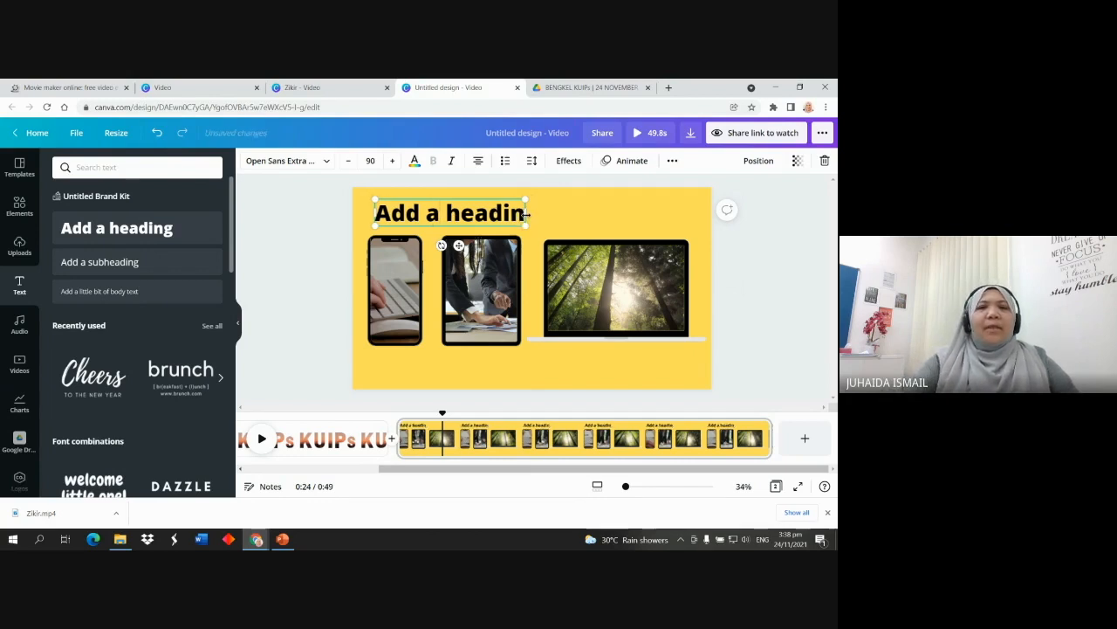
key("BackSpace")
key("BackSpace")
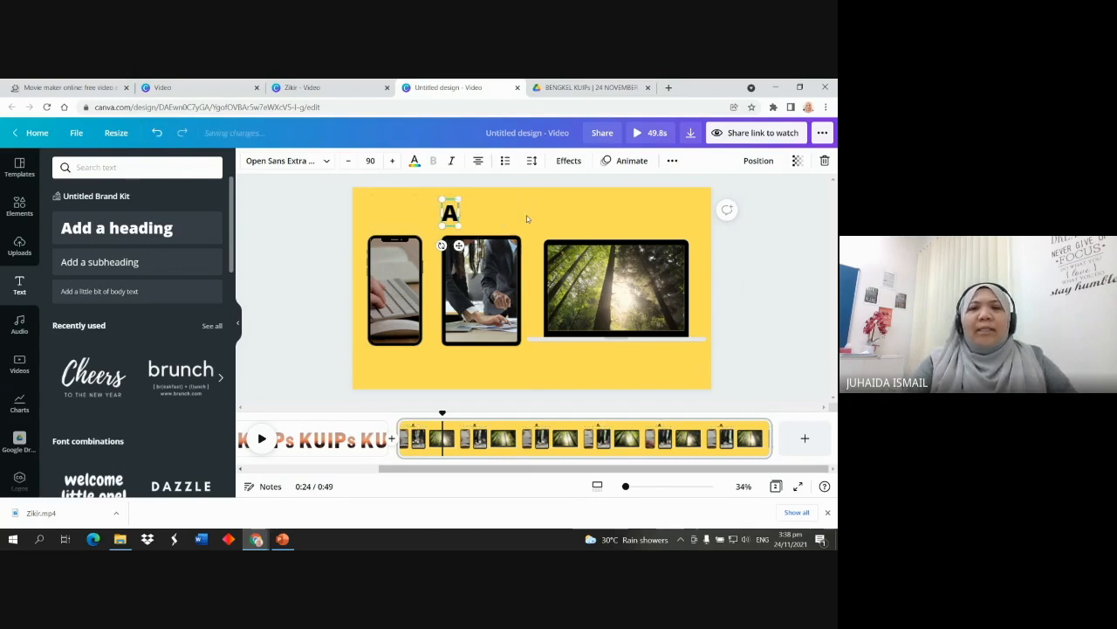
type("LIKE &")
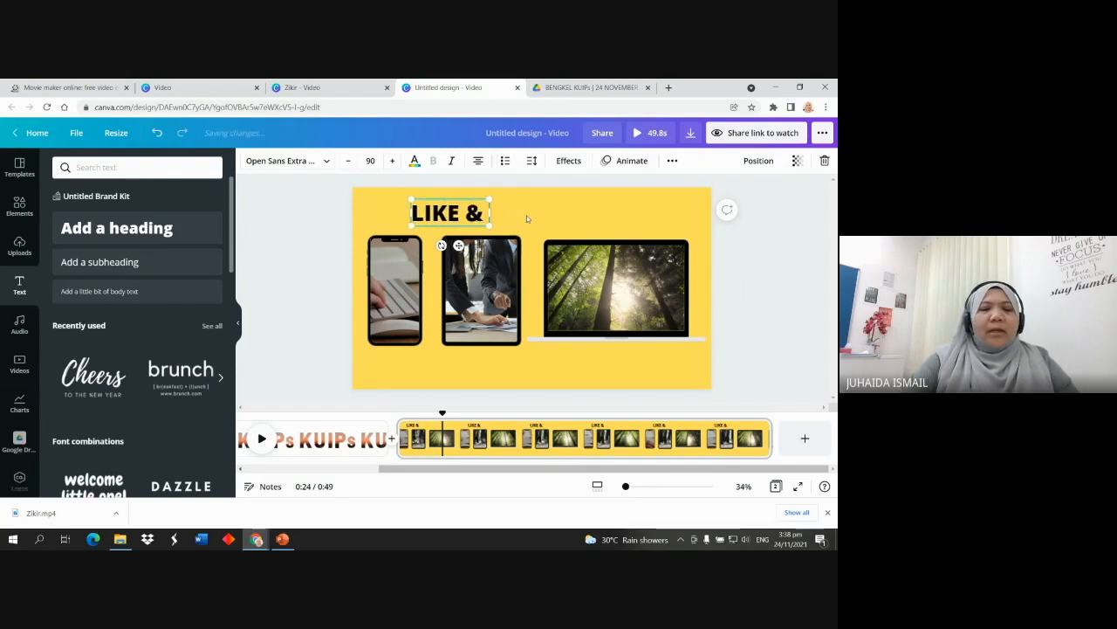
type(" SUB")
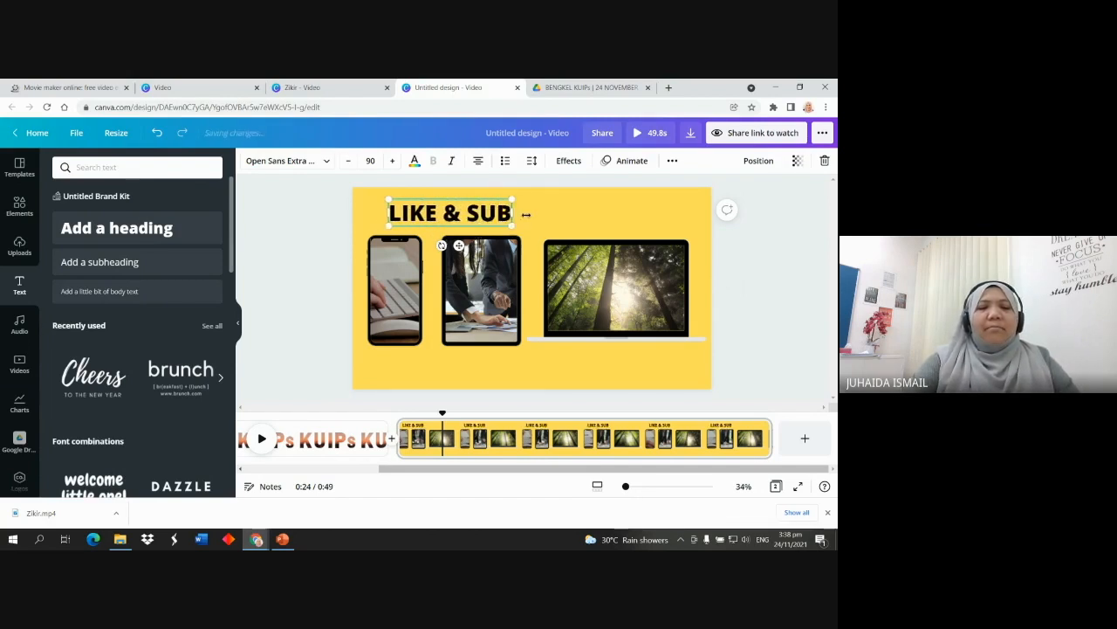
type("SCRIBE")
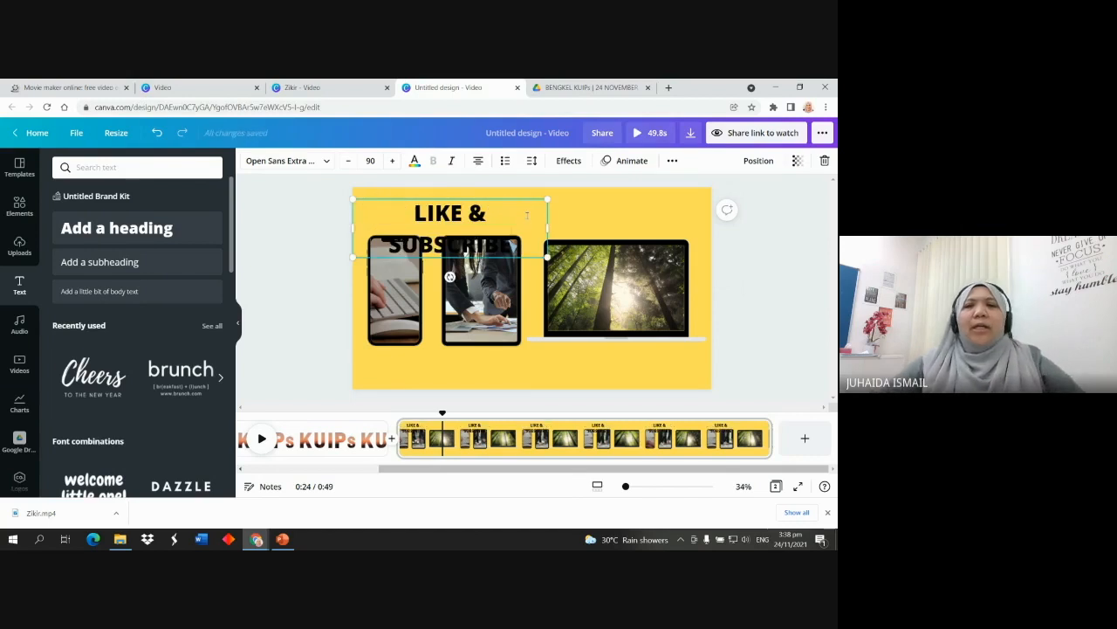
Widen the LIKE & SUBSCRIBE heading box to fit one line and centre it above the device frames
left_click_drag(549, 228, 631, 226)
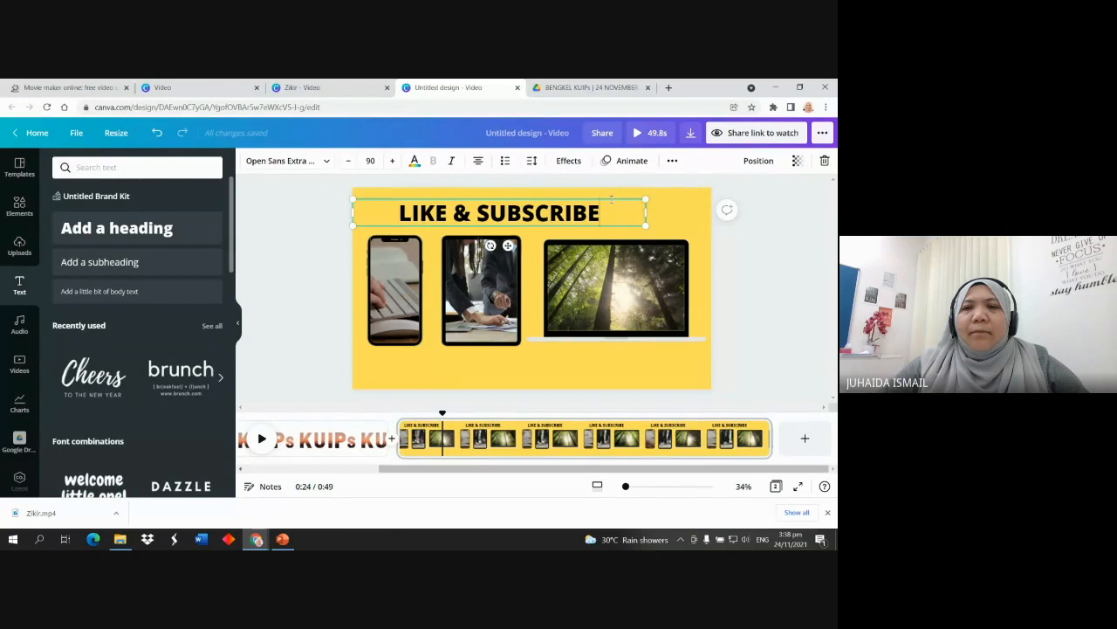
left_click_drag(526, 226, 544, 223)
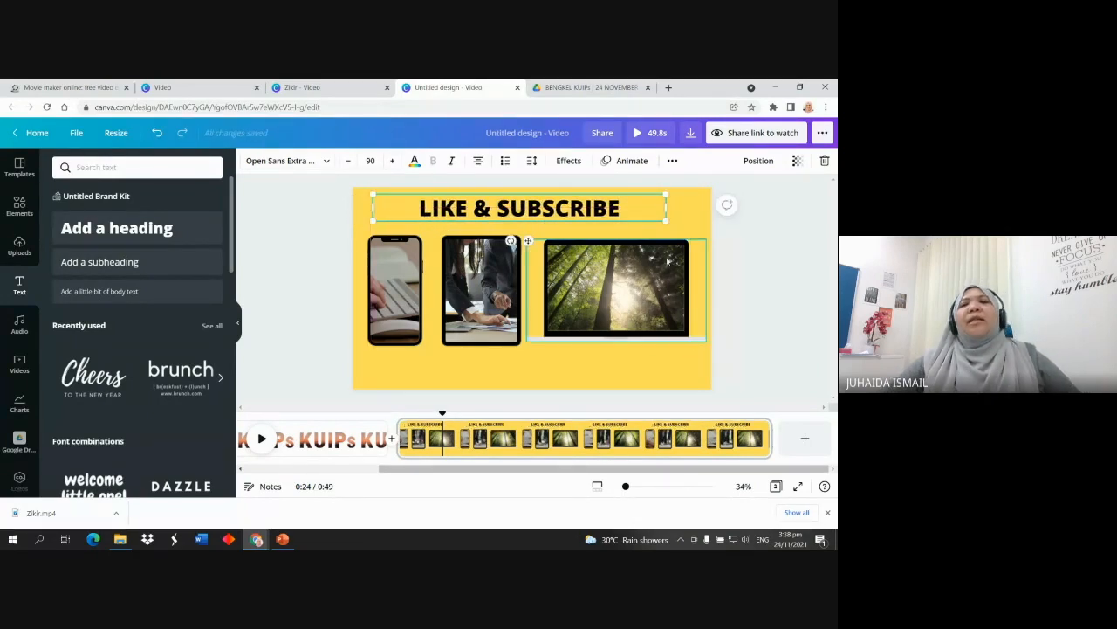
left_click(746, 272)
left_click_drag(569, 215, 576, 216)
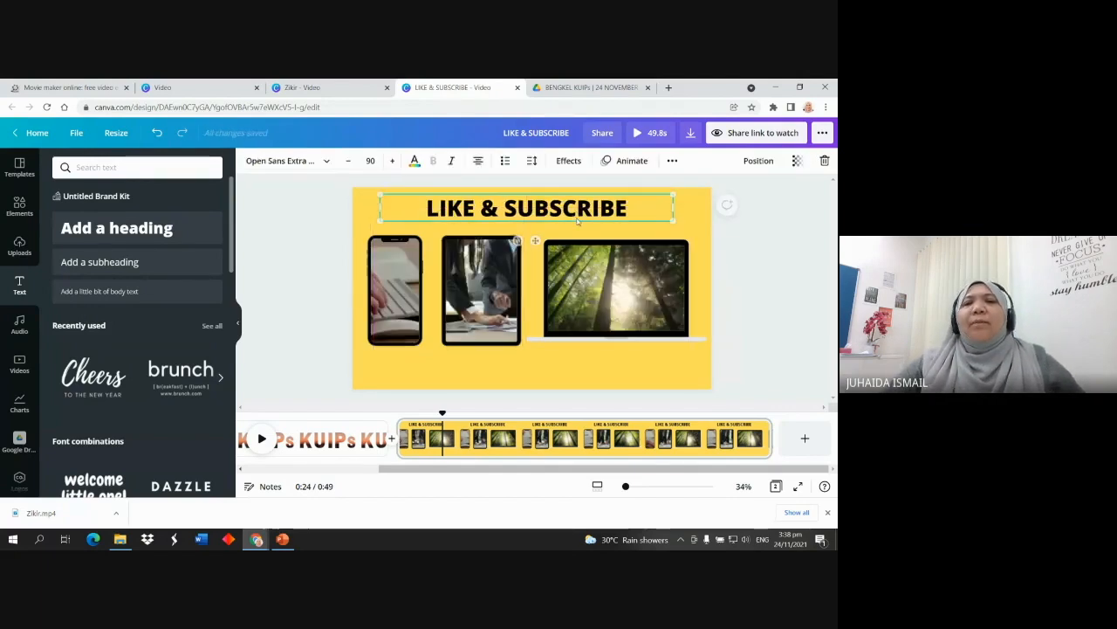
Move the phone and tablet frames slightly lower, away from the heading
left_click(487, 273)
left_click(394, 292)
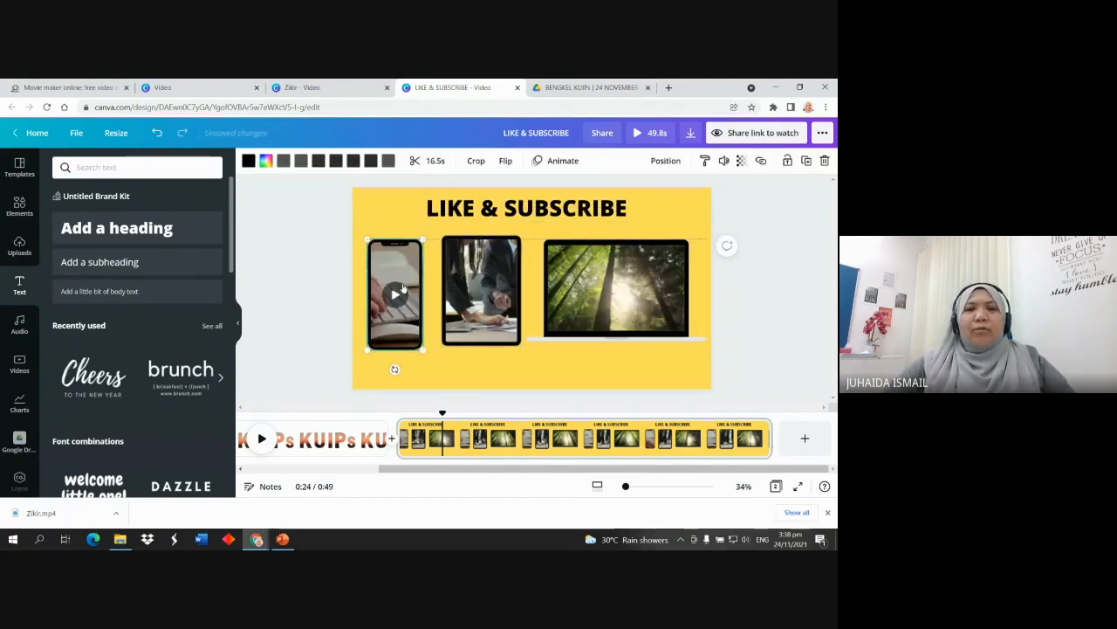
left_click_drag(394, 293, 394, 308)
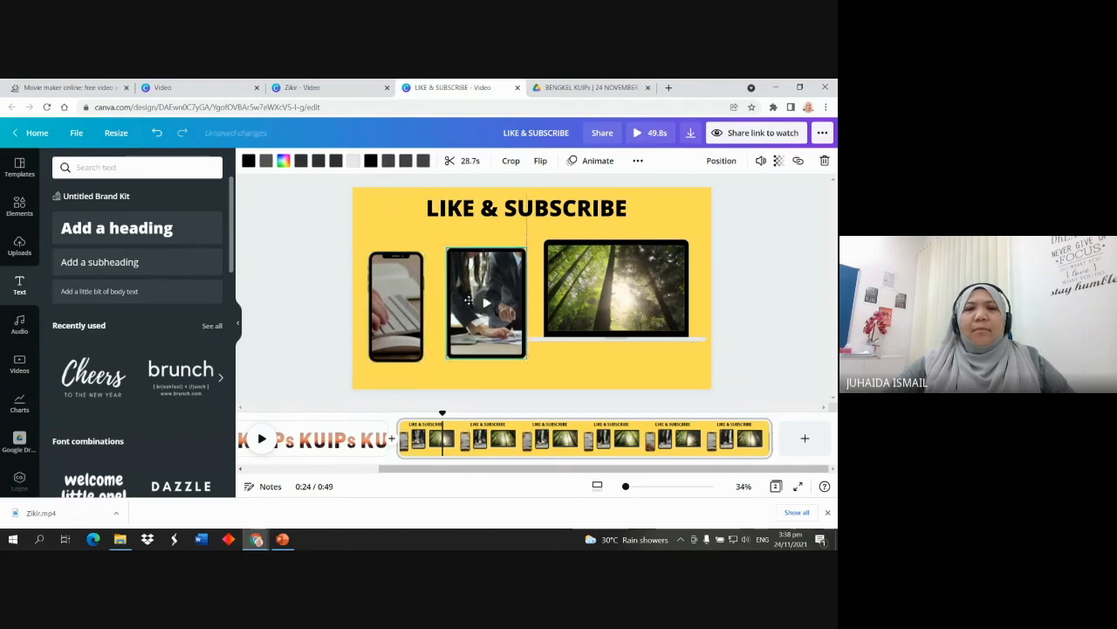
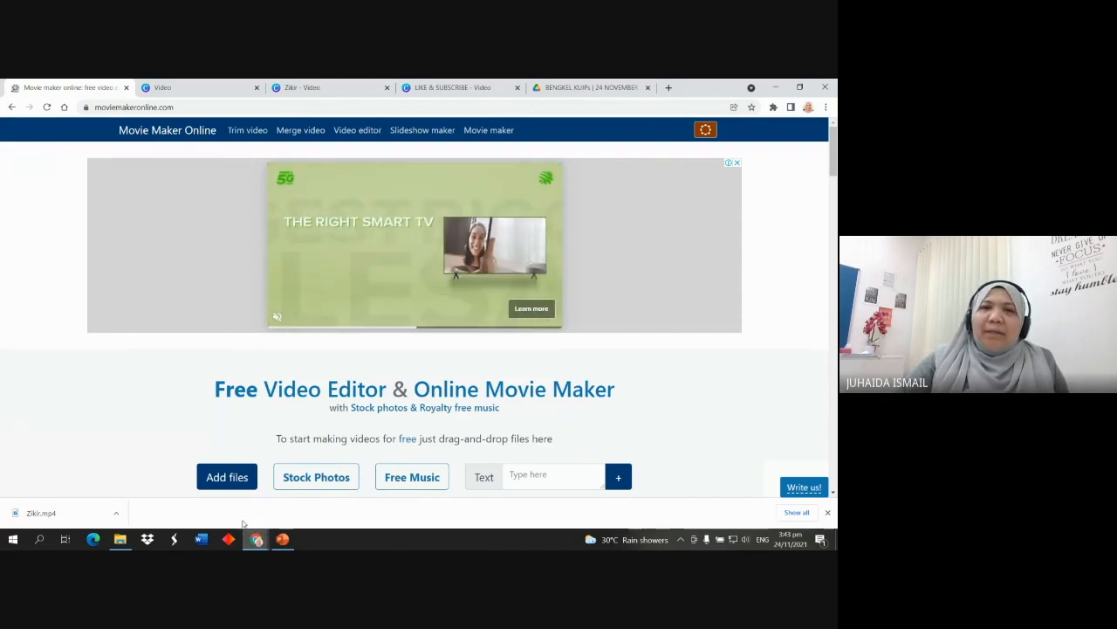
Close the three Canva pages, keeping the Movie Maker Online and workshop Drive pages open
left_click(517, 87)
left_click(386, 87)
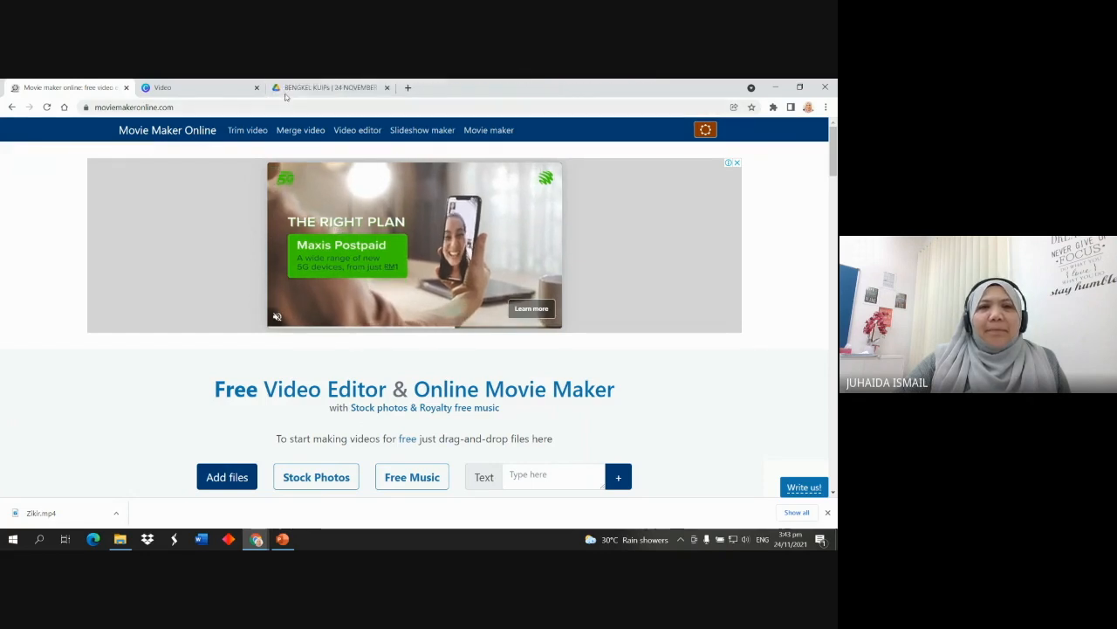
left_click(257, 88)
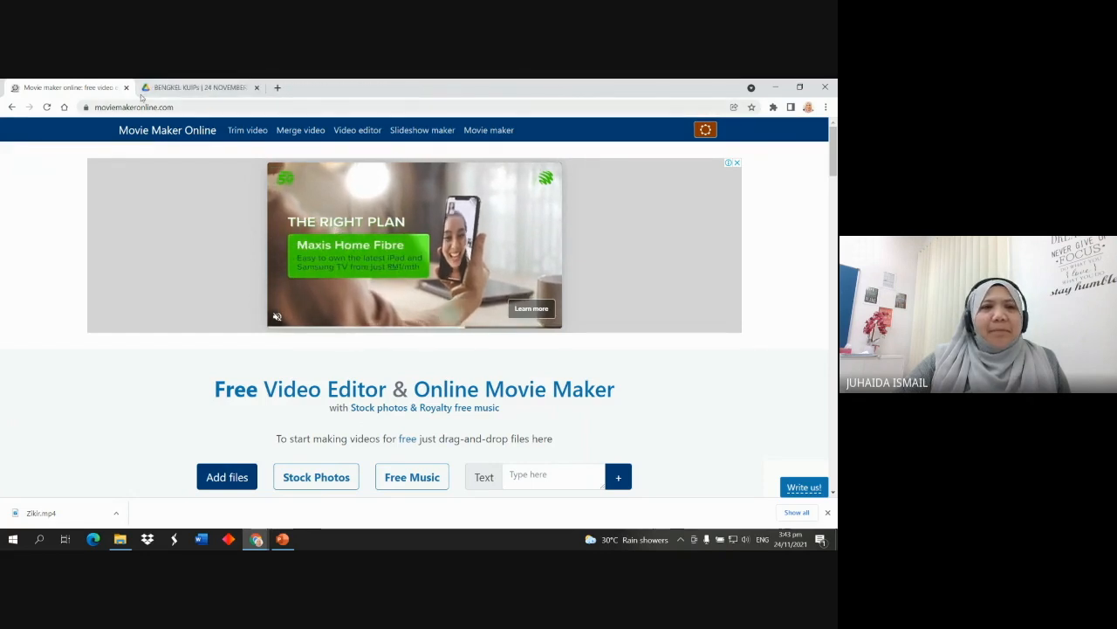
Search Google for "movie maker online" on a new browser page
left_click(277, 88)
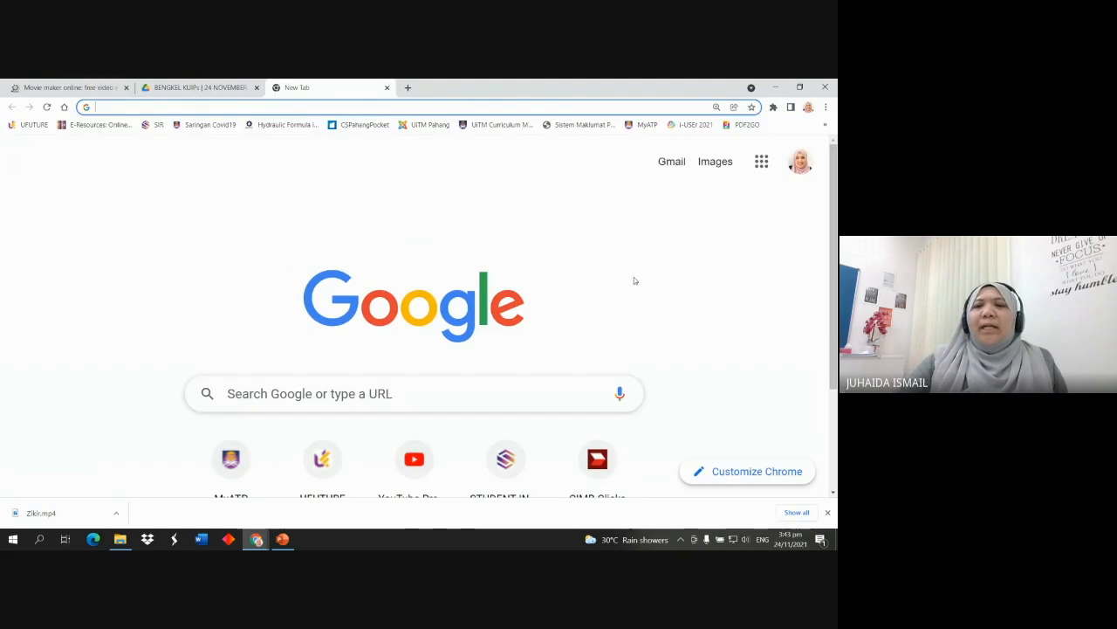
scroll(428, 288, "down", 2)
left_click(429, 289)
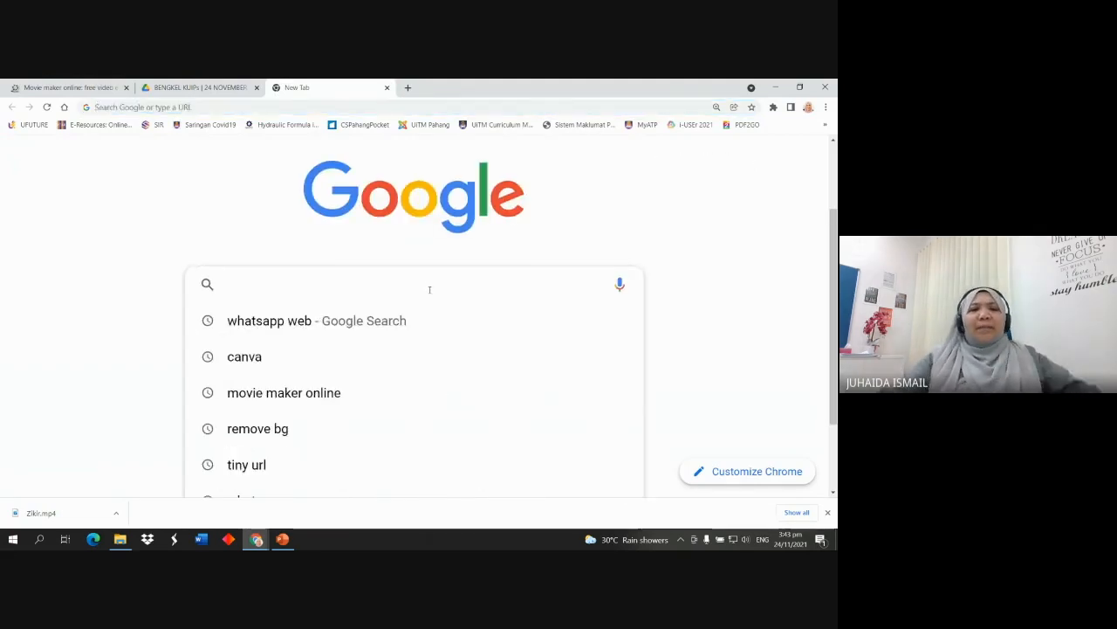
left_click(376, 392)
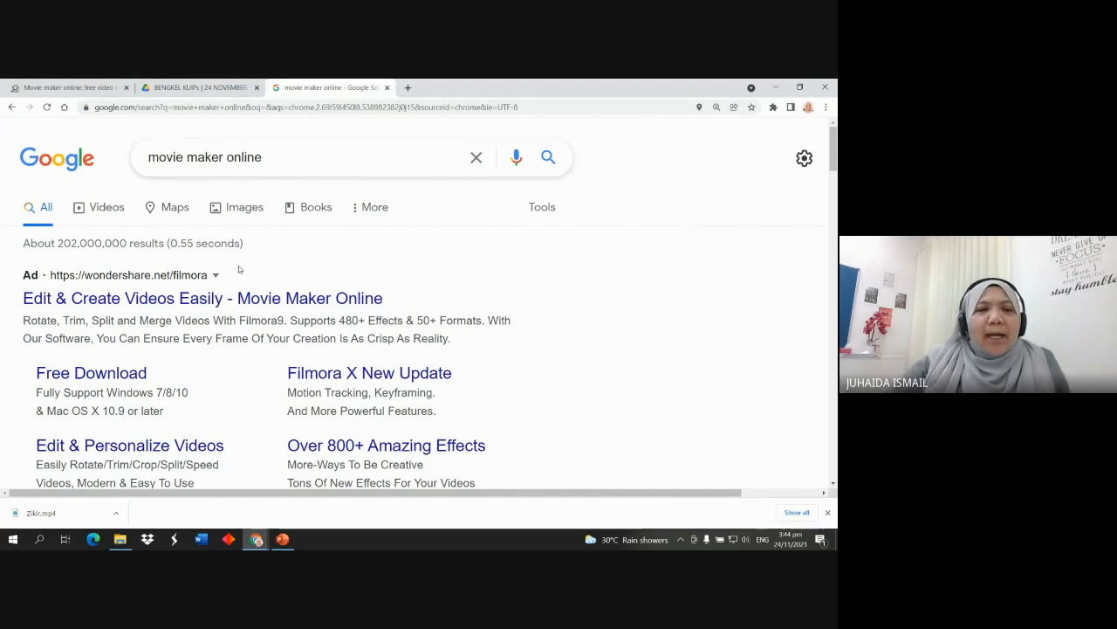
Open the moviemakeronline.com search result and close the older duplicate page of that site
scroll(238, 265, "down", 4)
scroll(239, 265, "down", 1)
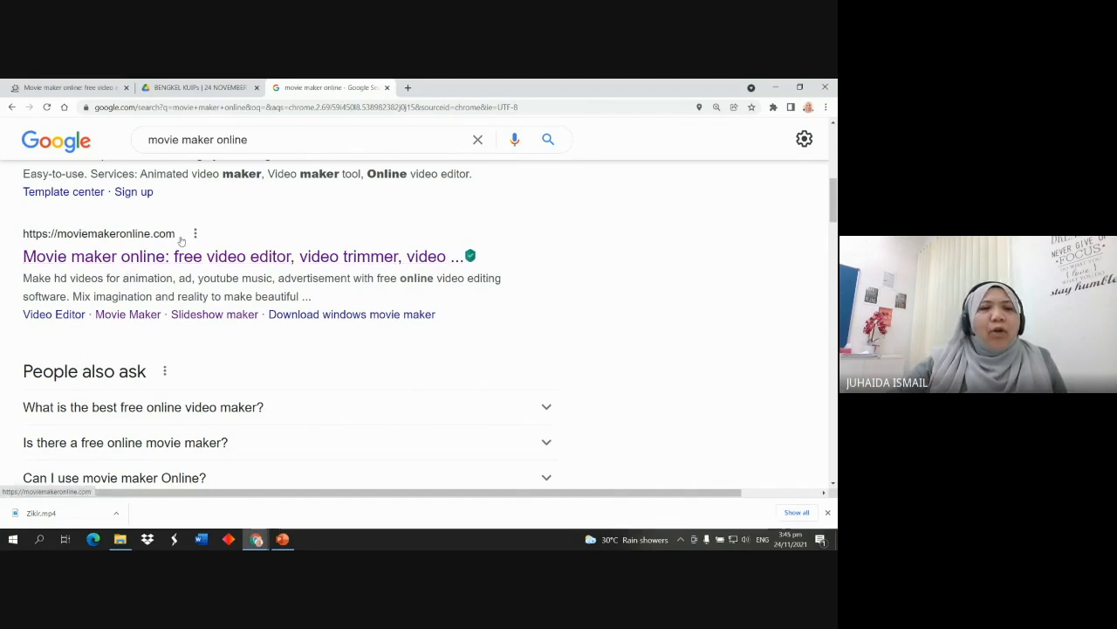
left_click(218, 261)
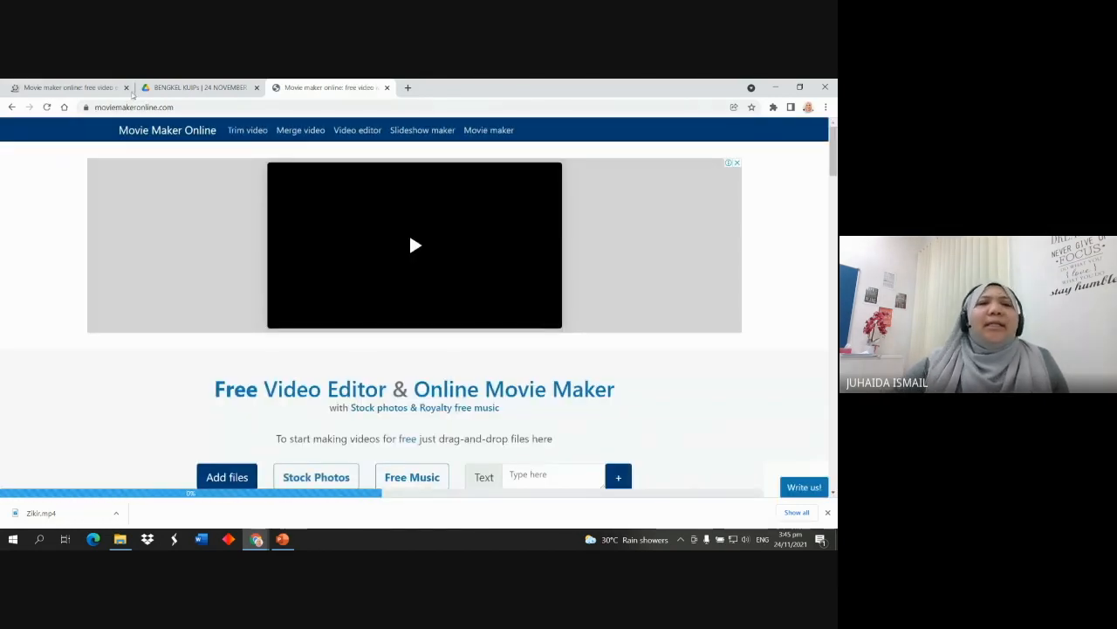
left_click(125, 89)
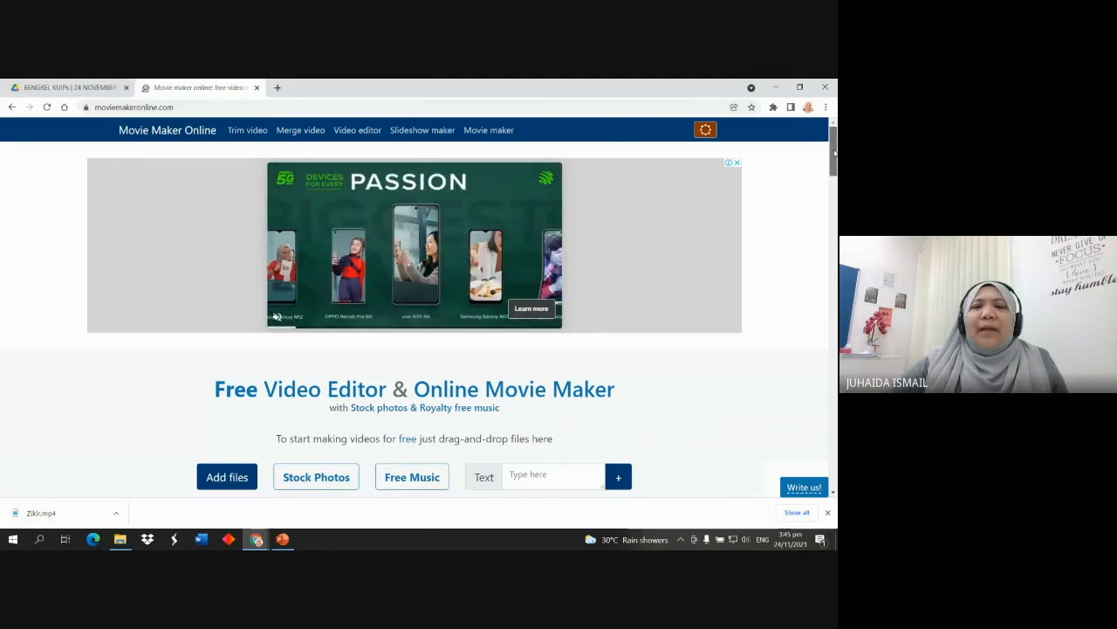
Look through the Movie Maker Online homepage, from the file and text options to the editing features overview
scroll(833, 150, "down", 8)
scroll(419, 323, "down", 10)
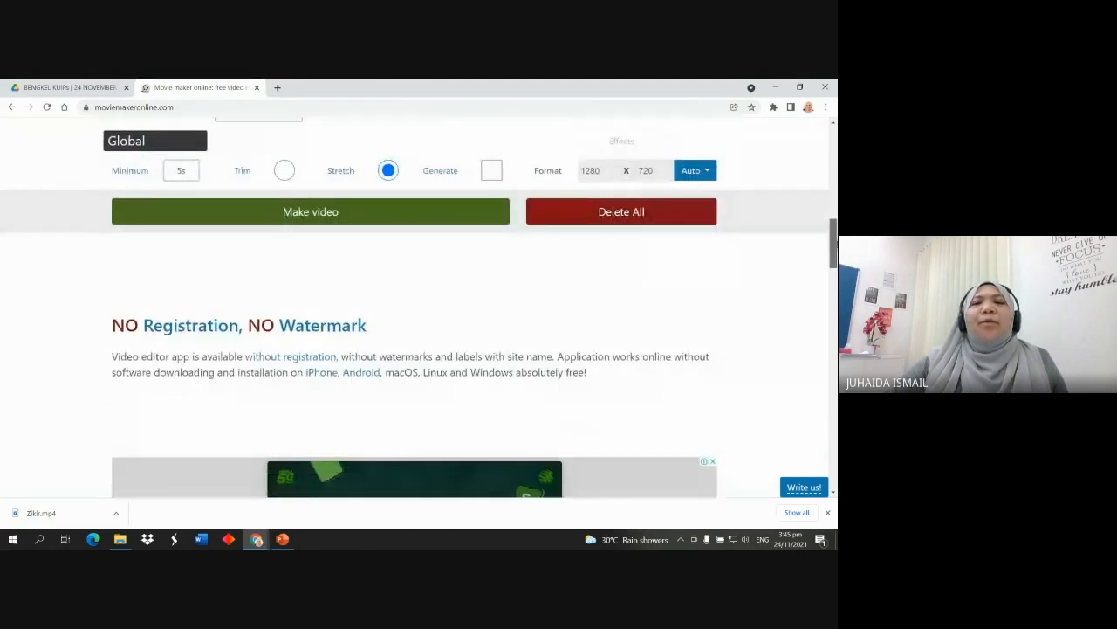
scroll(419, 323, "up", 15)
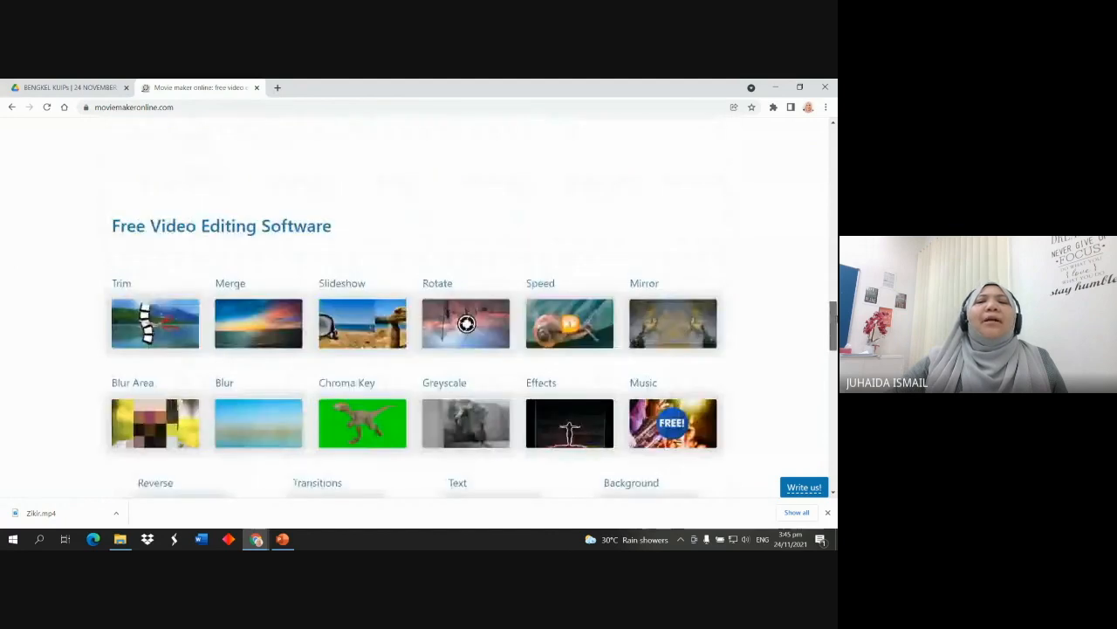
scroll(834, 171, "up", 3)
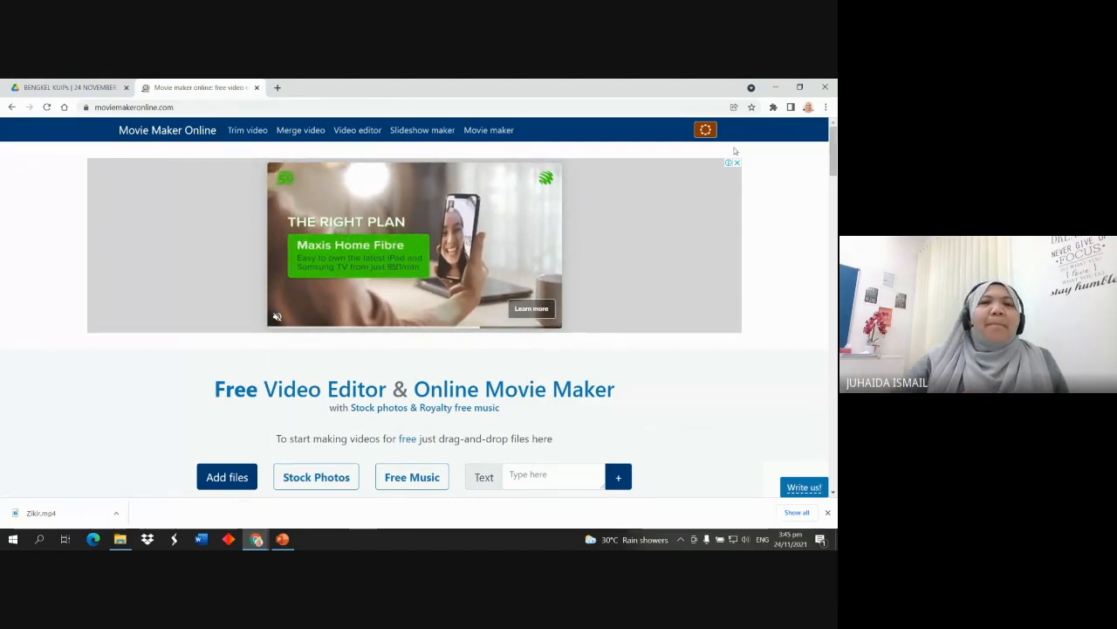
scroll(813, 184, "down", 3)
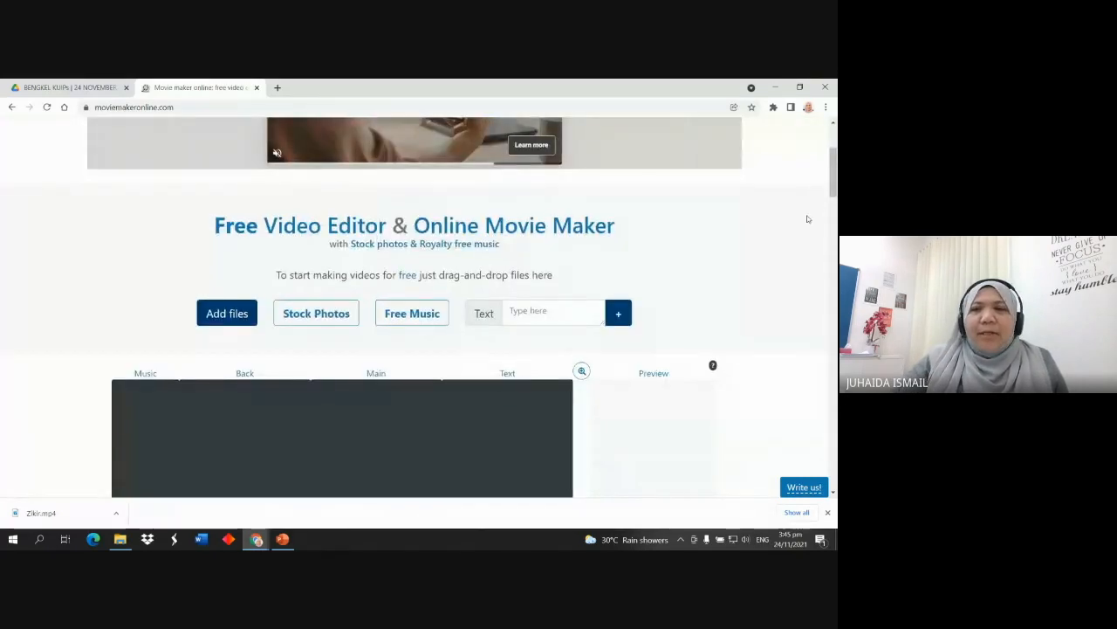
scroll(807, 219, "up", 3)
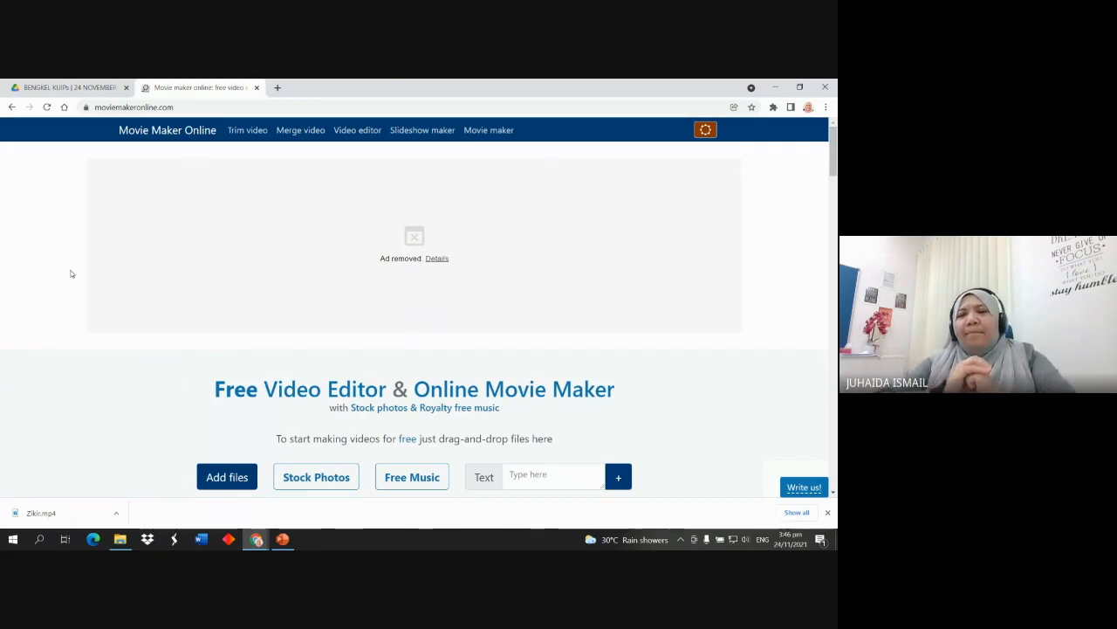
scroll(295, 393, "down", 2)
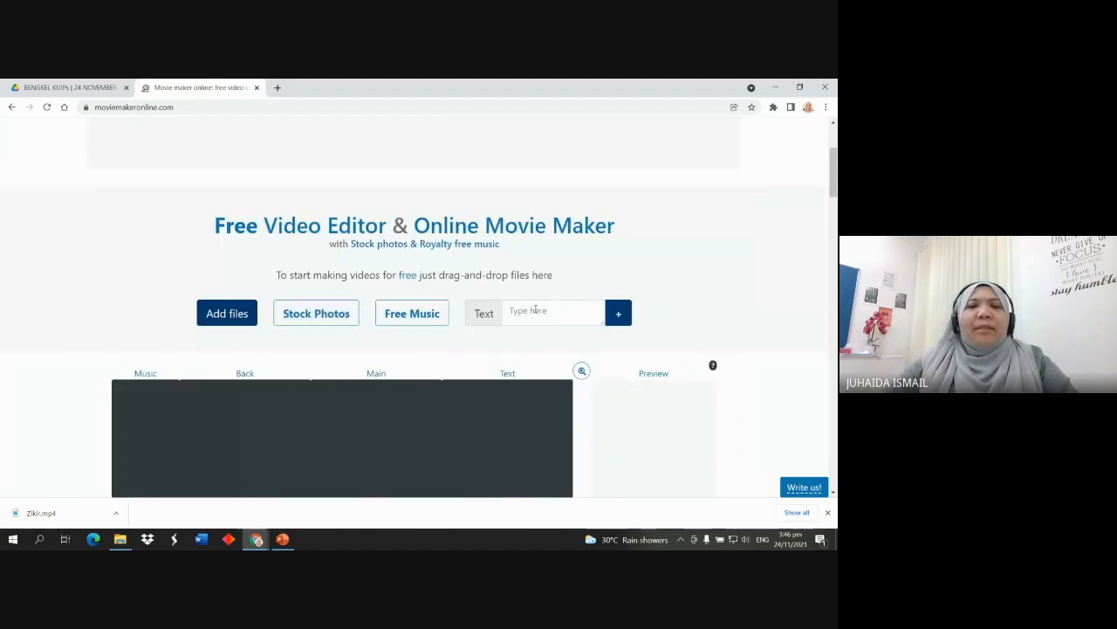
Set the browser zoom for the Movie Maker Online page to 125%
left_click(826, 108)
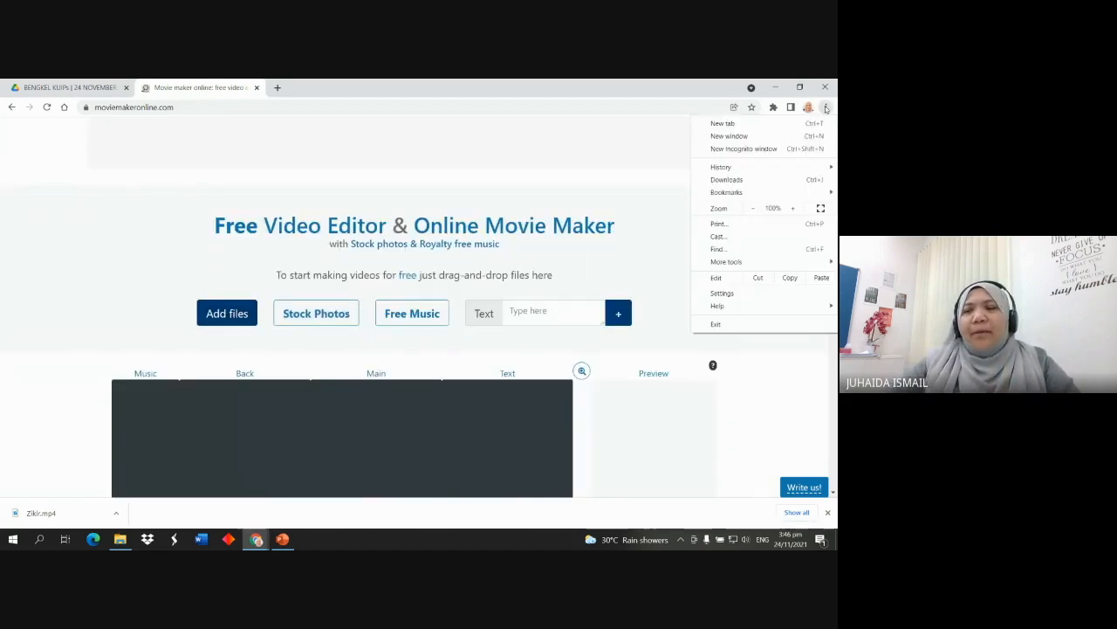
left_click(793, 208)
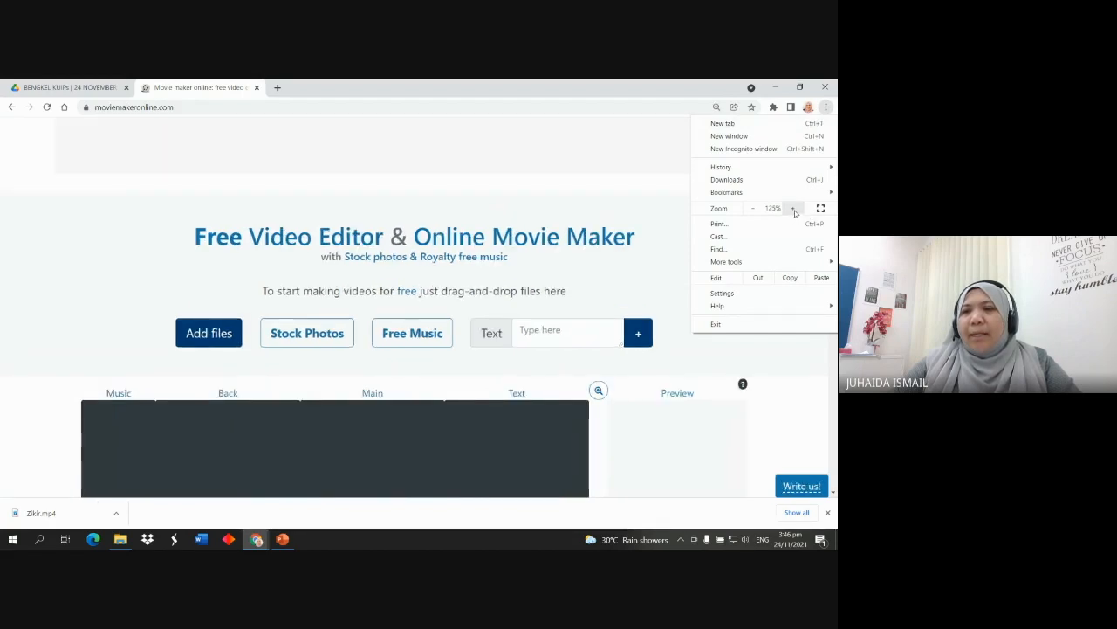
left_click(793, 208)
left_click(790, 362)
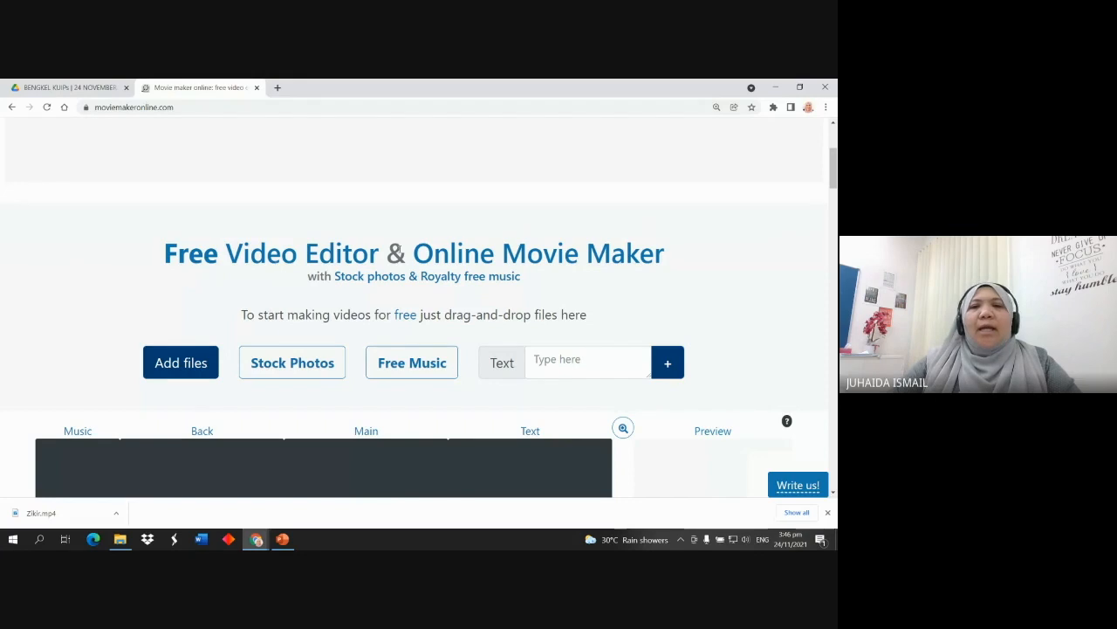
Examine the editor's timeline tracks and global settings, and open the list of output format presets
scroll(481, 234, "down", 2)
scroll(480, 235, "down", 2)
scroll(480, 237, "down", 3)
scroll(480, 239, "up", 2)
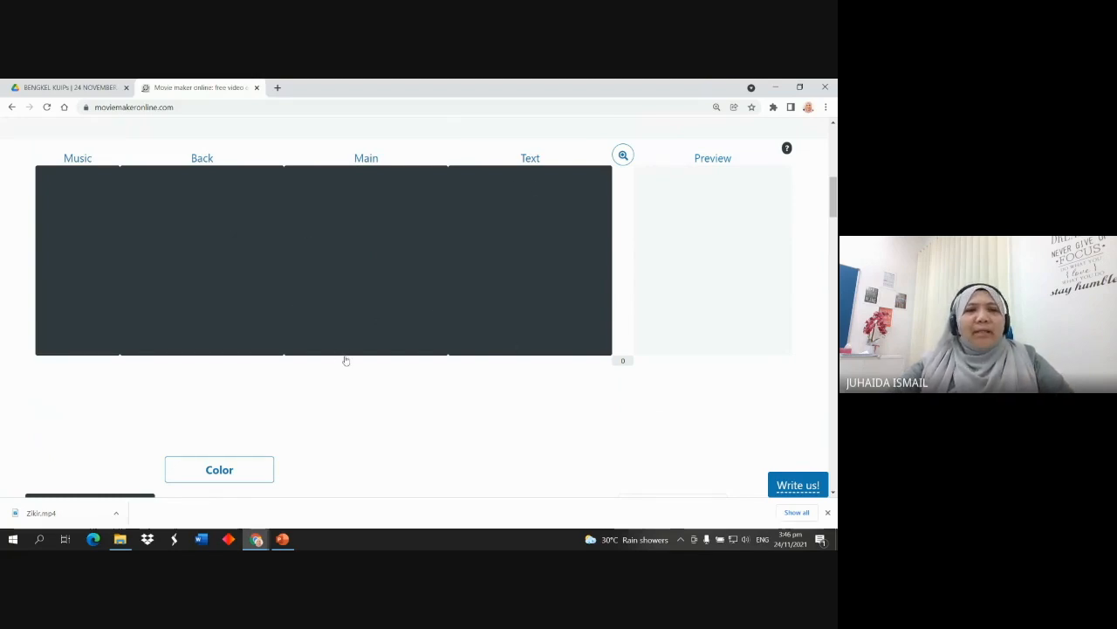
scroll(361, 224, "down", 3)
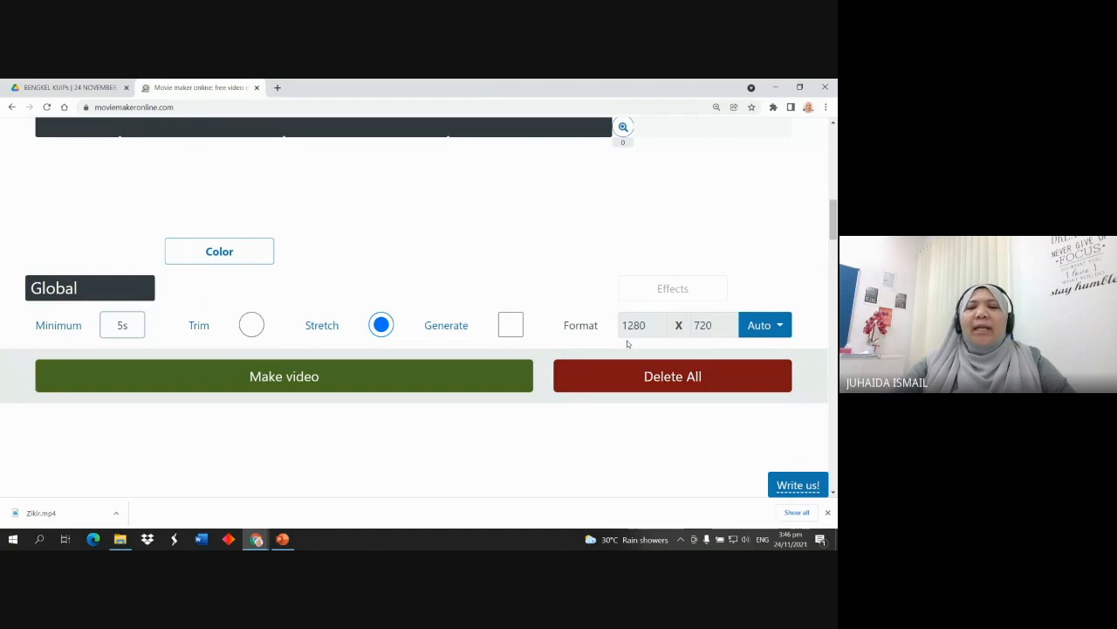
left_click(780, 329)
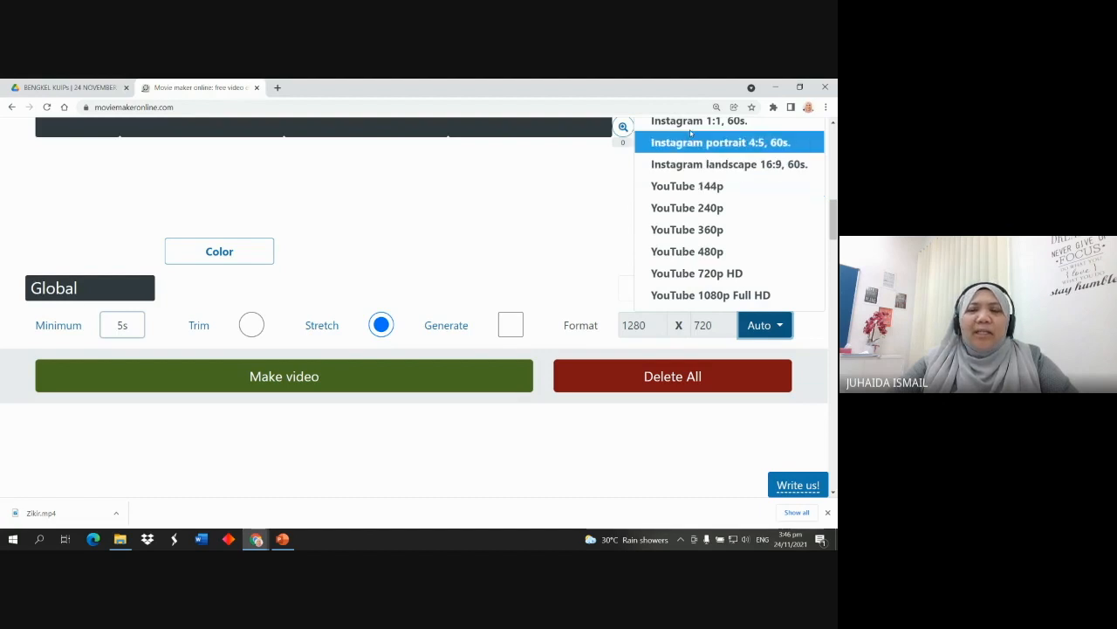
Review the output format presets from Auto and TikTok to YouTube 1080p Full HD, and close the list without choosing one
scroll(722, 255, "up", 5)
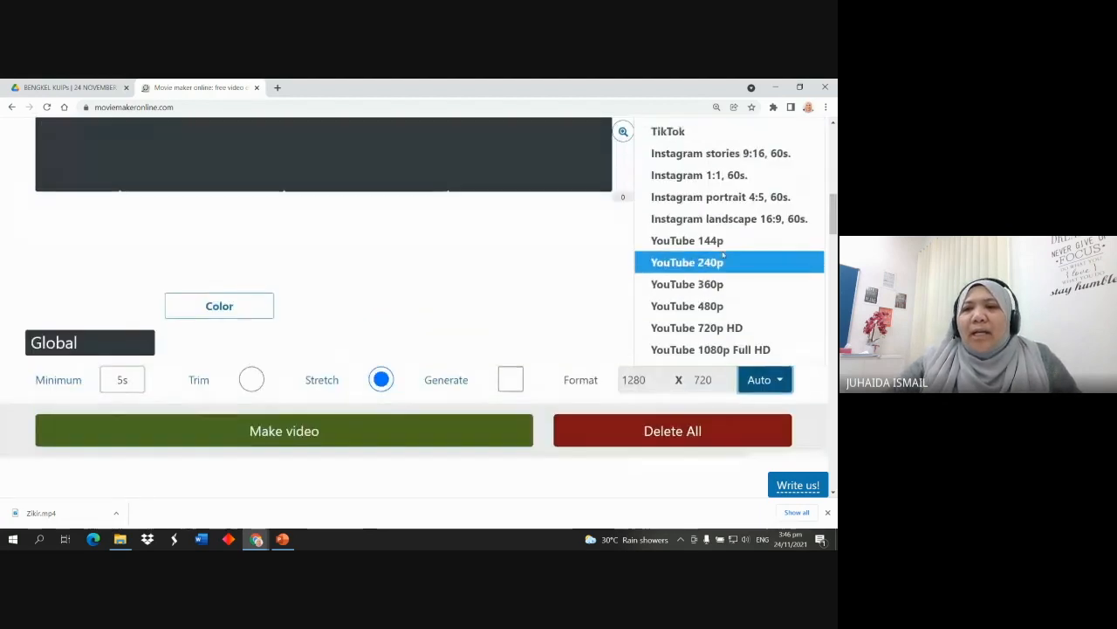
scroll(725, 258, "down", 2)
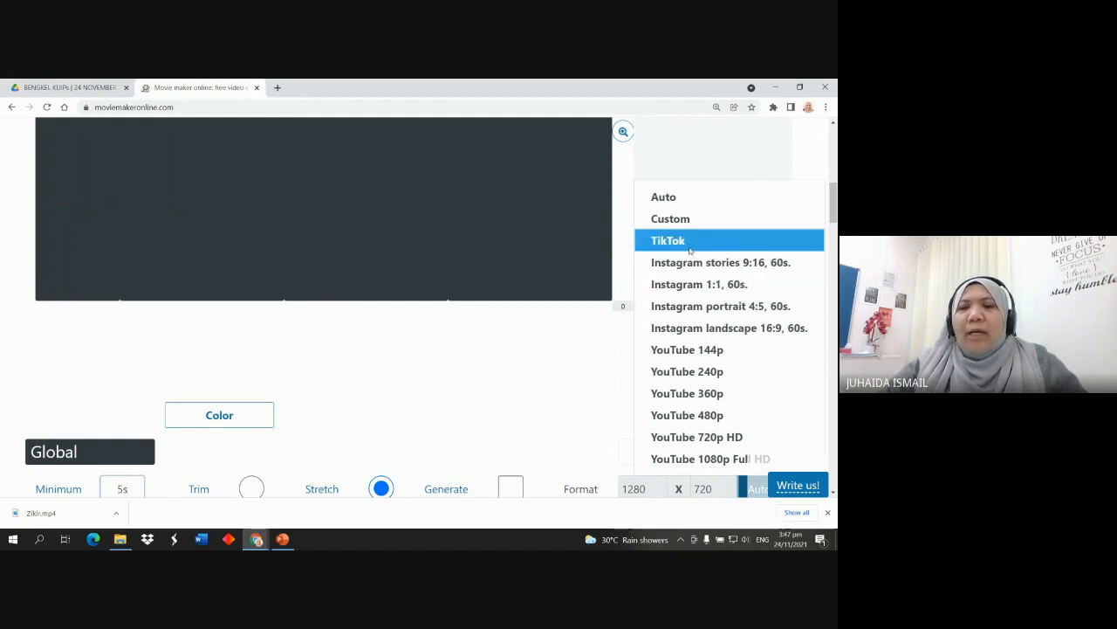
scroll(551, 350, "down", 2)
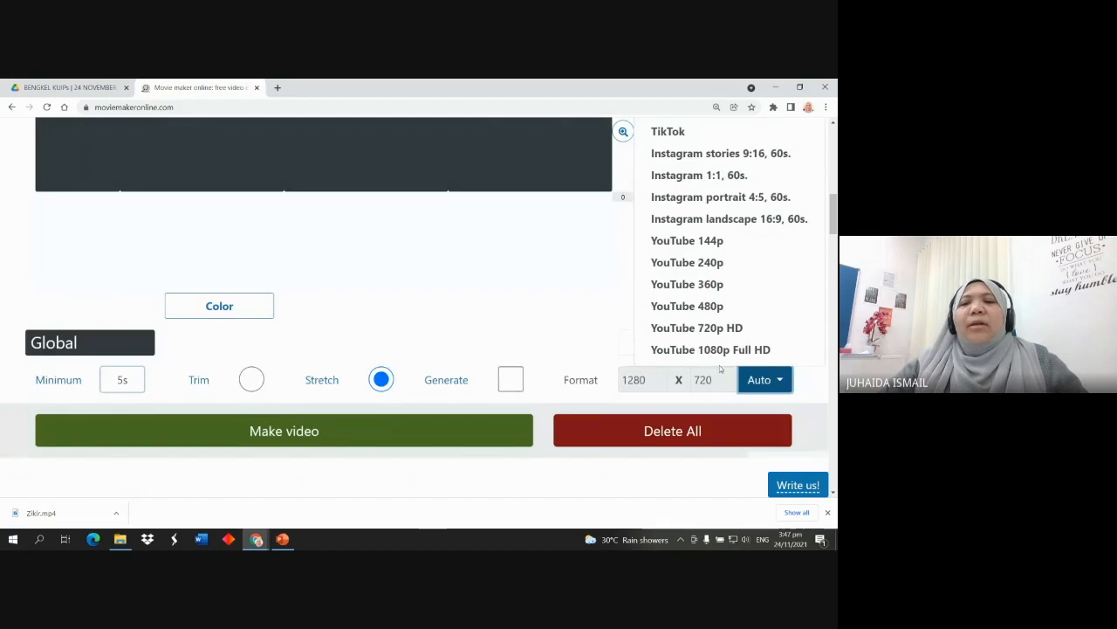
left_click(543, 314)
scroll(543, 313, "down", 2)
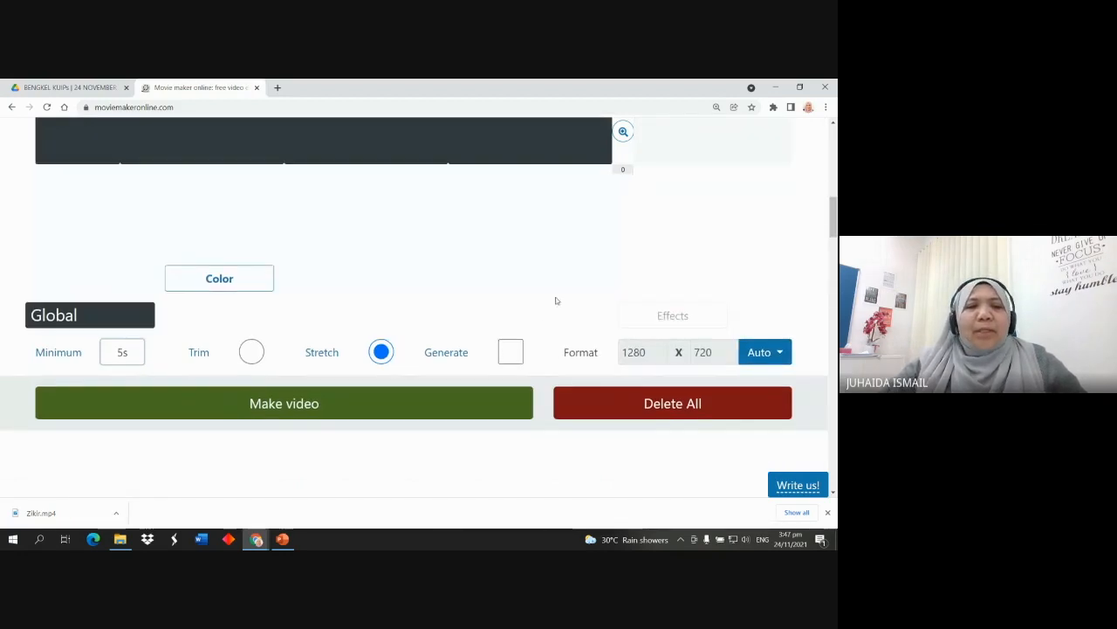
scroll(556, 300, "down", 1)
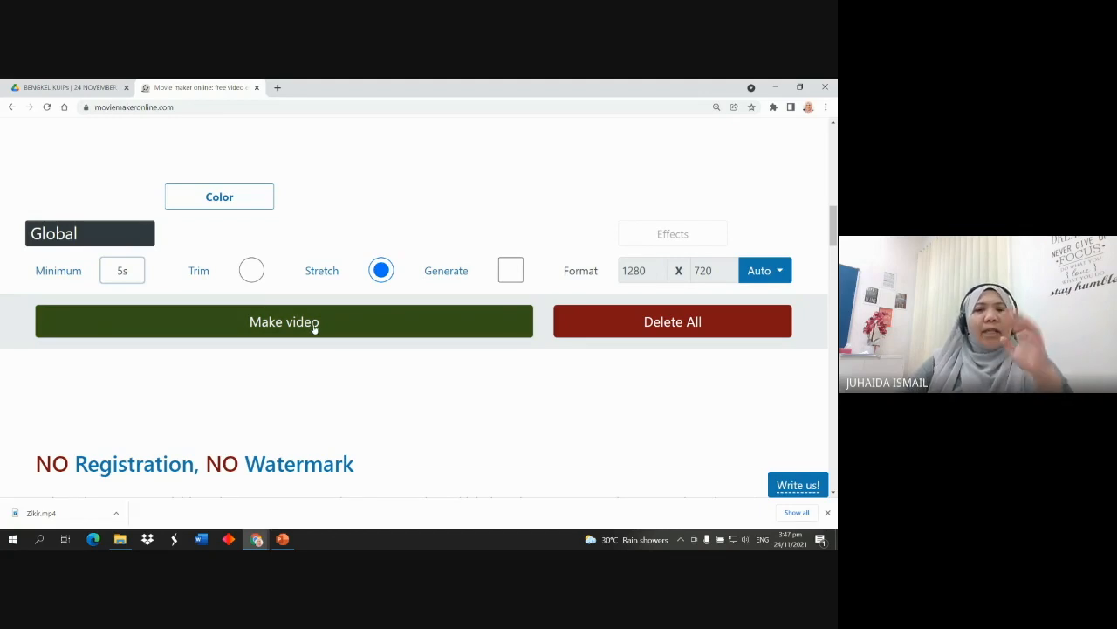
Examine the homepage sections on registration and watermarks, stock photos and music, and the free video editing features
scroll(313, 327, "down", 2)
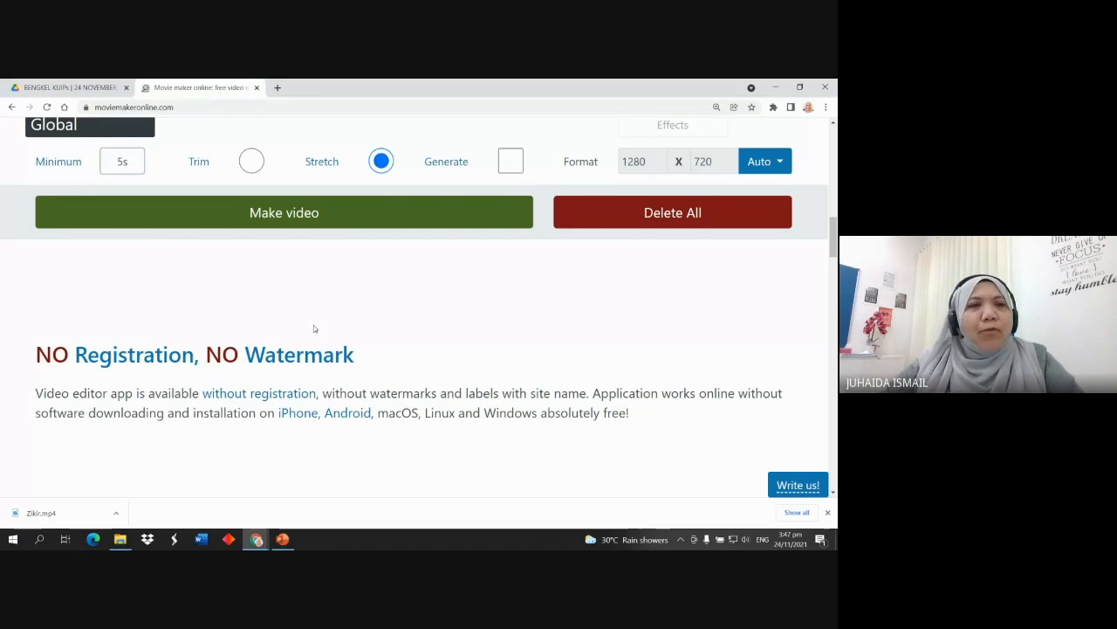
scroll(332, 318, "down", 2)
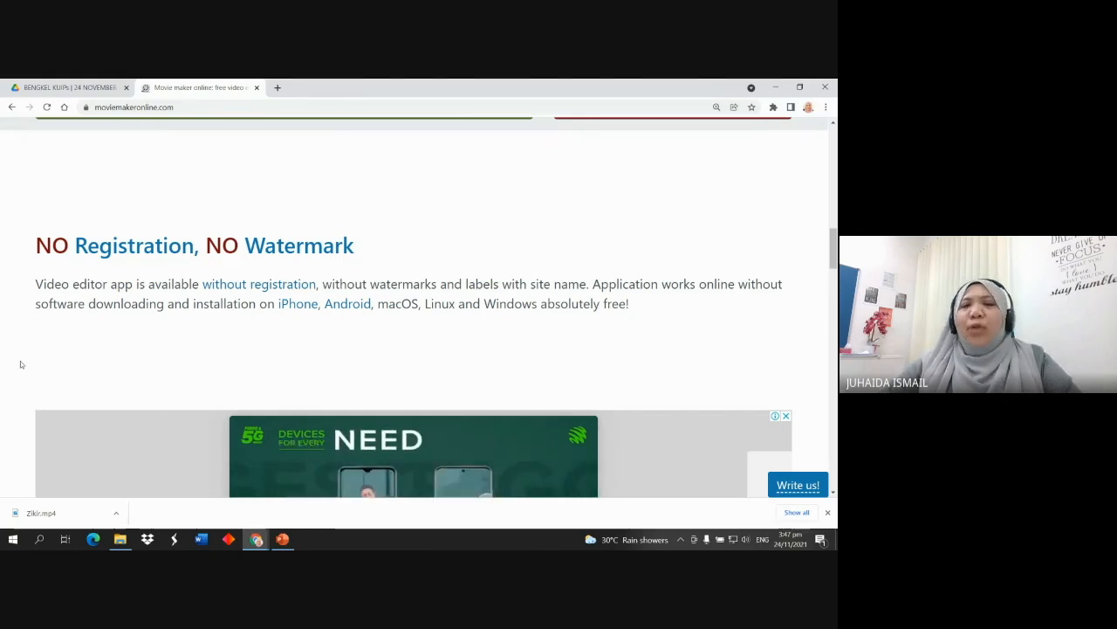
scroll(501, 250, "down", 2)
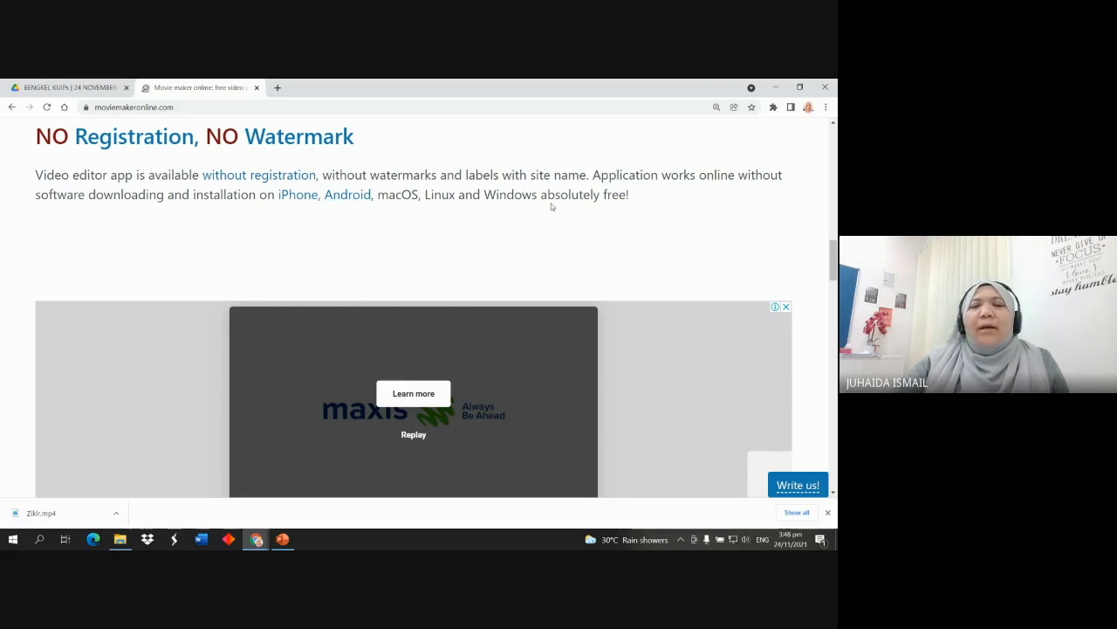
scroll(664, 249, "down", 5)
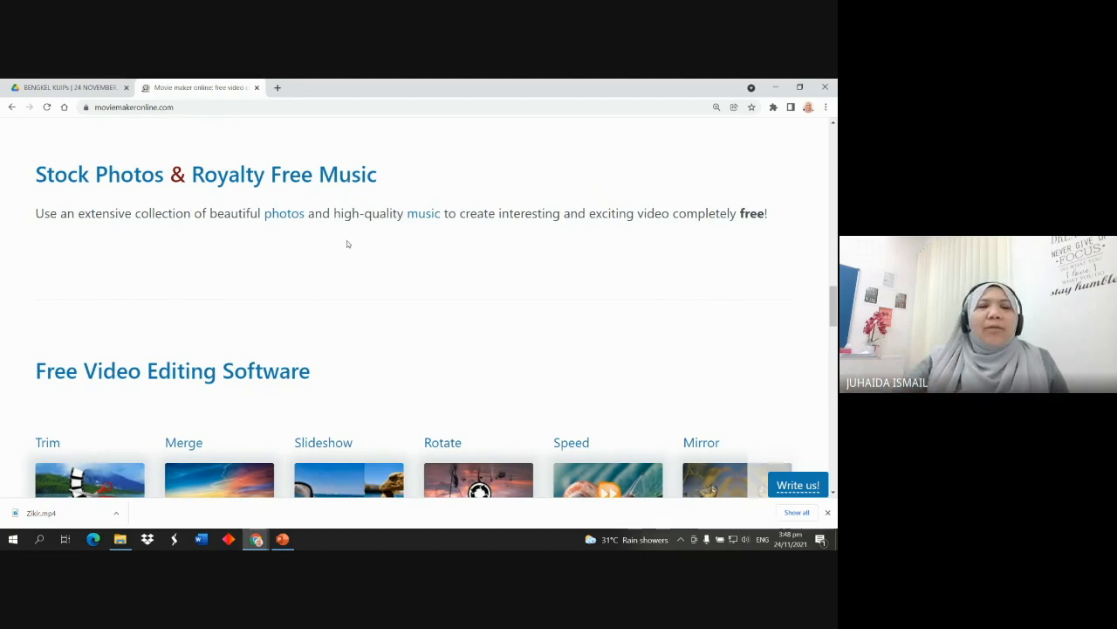
scroll(347, 244, "down", 1)
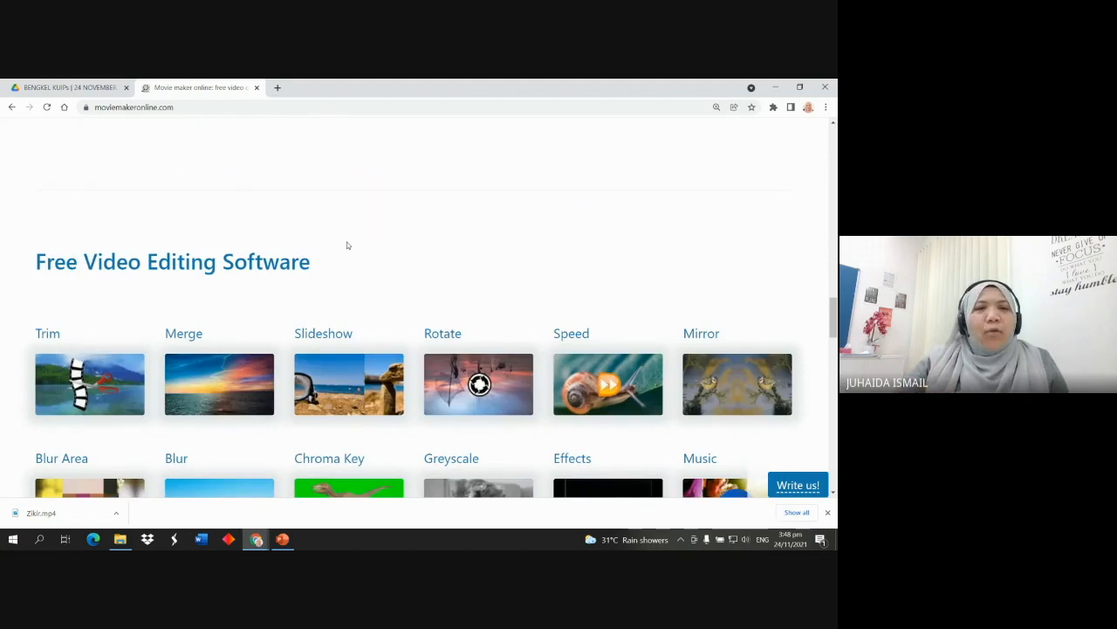
scroll(347, 246, "down", 1)
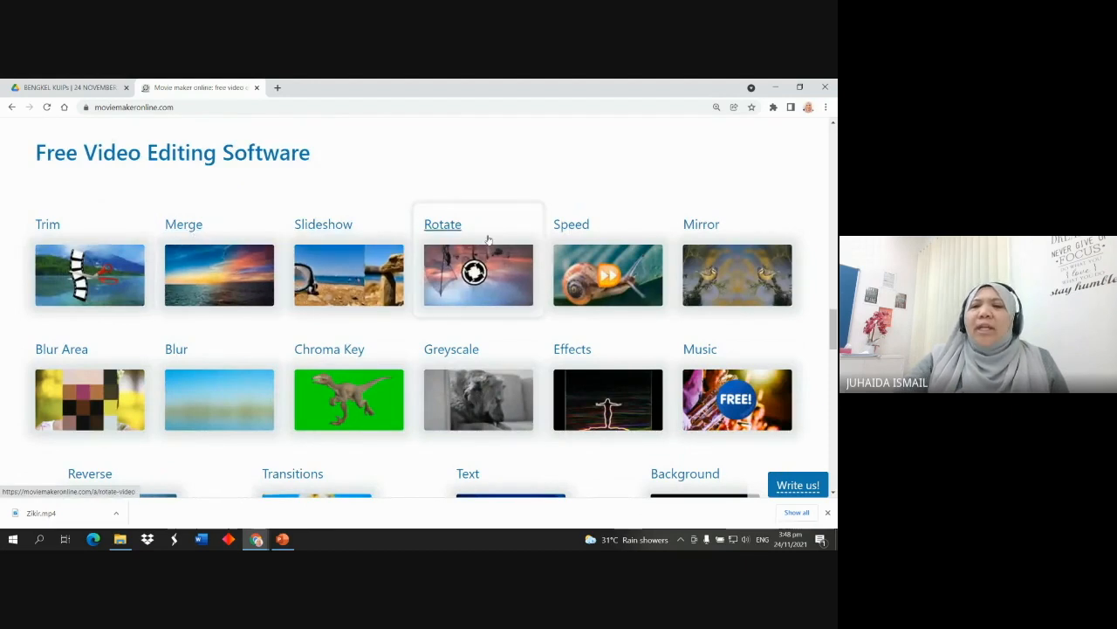
scroll(702, 222, "down", 1)
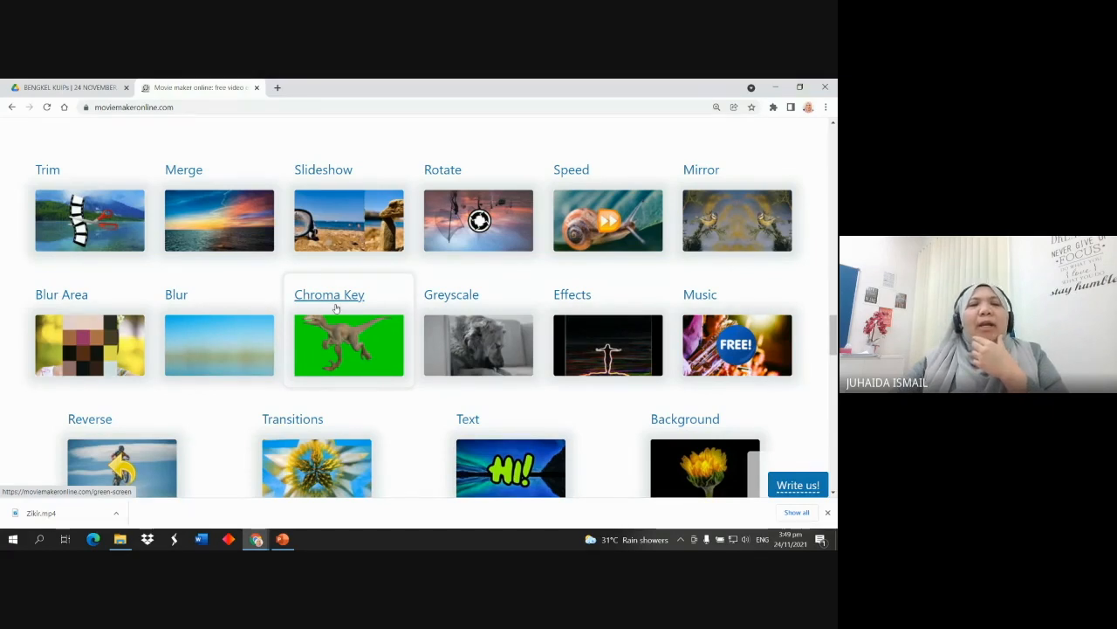
scroll(337, 308, "down", 2)
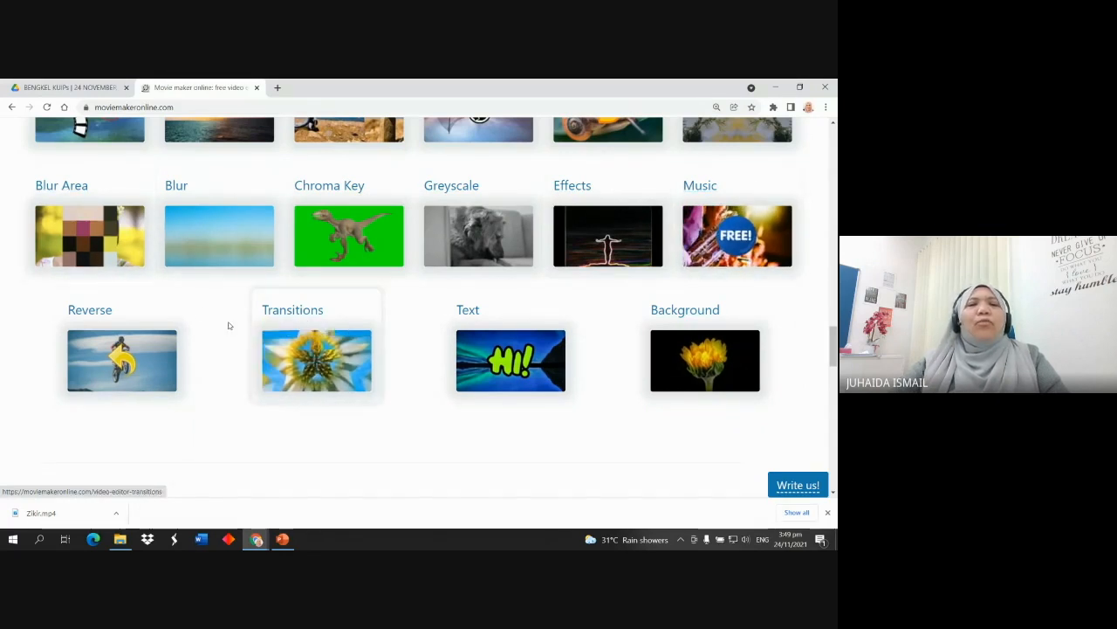
Read the How to Make Video steps and the Video Creation is Easy links, and return to the start of the page
scroll(197, 307, "down", 2)
scroll(197, 307, "down", 2)
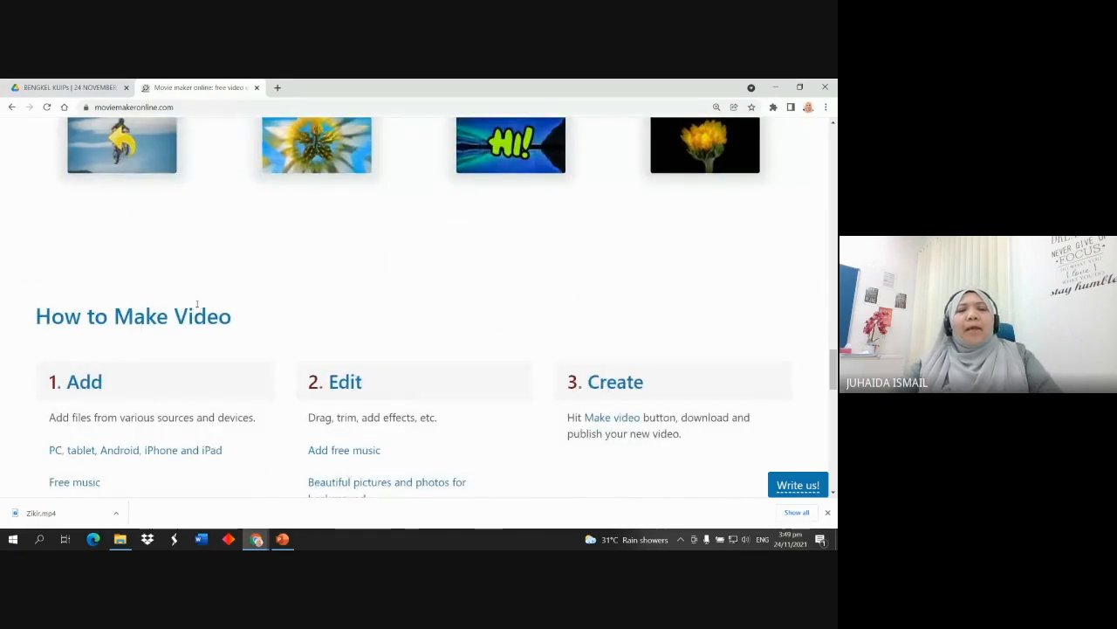
scroll(221, 288, "down", 2)
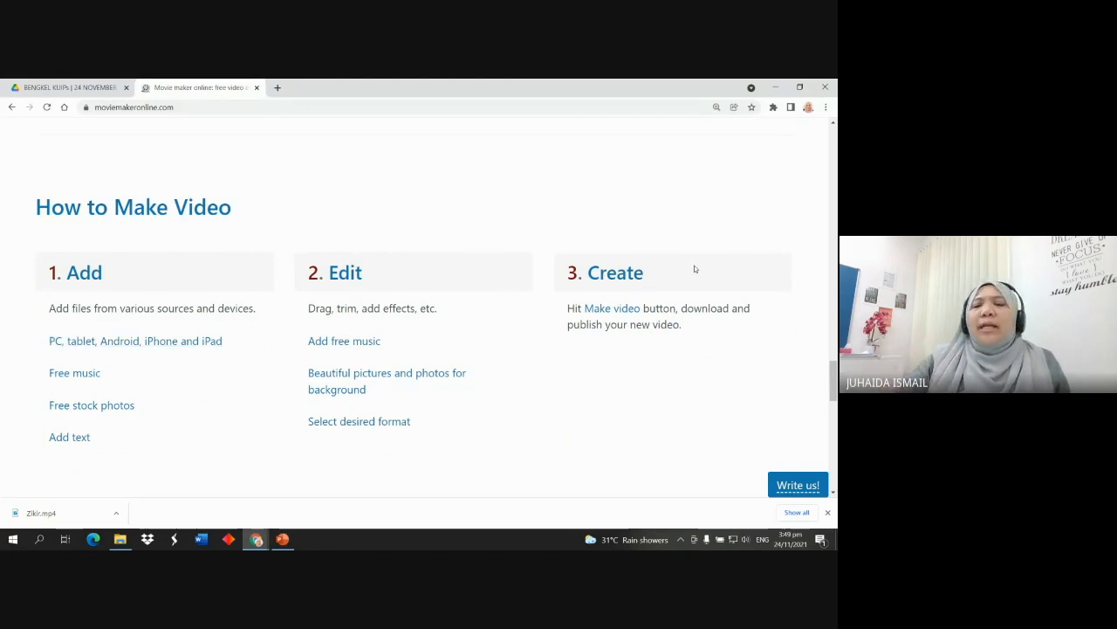
scroll(567, 271, "down", 4)
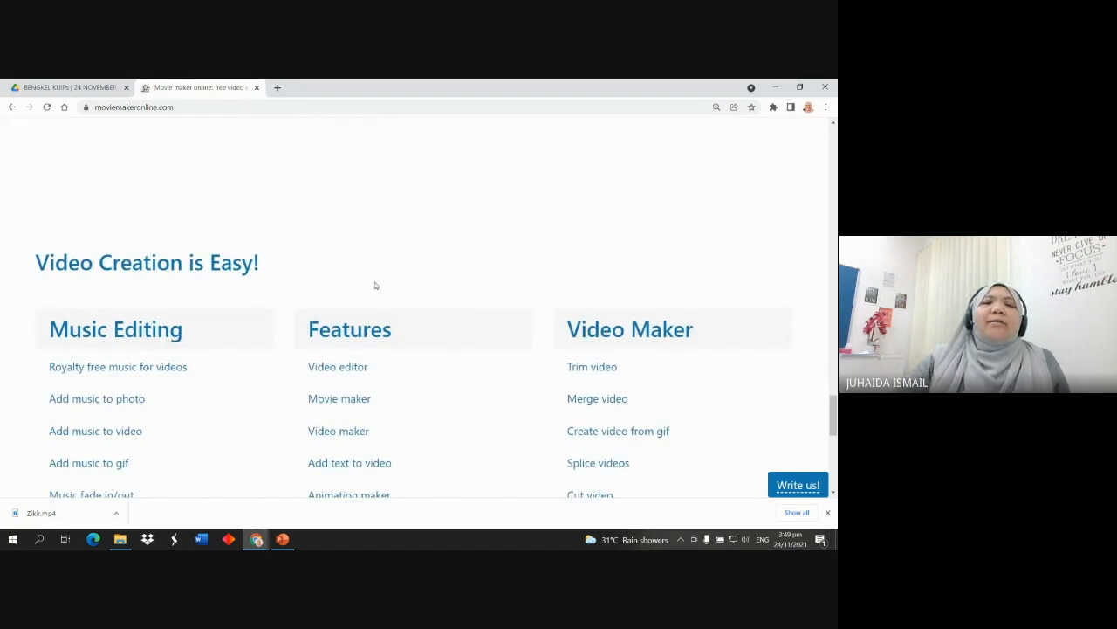
scroll(434, 276, "down", 5)
scroll(512, 301, "up", 6)
scroll(511, 300, "up", 20)
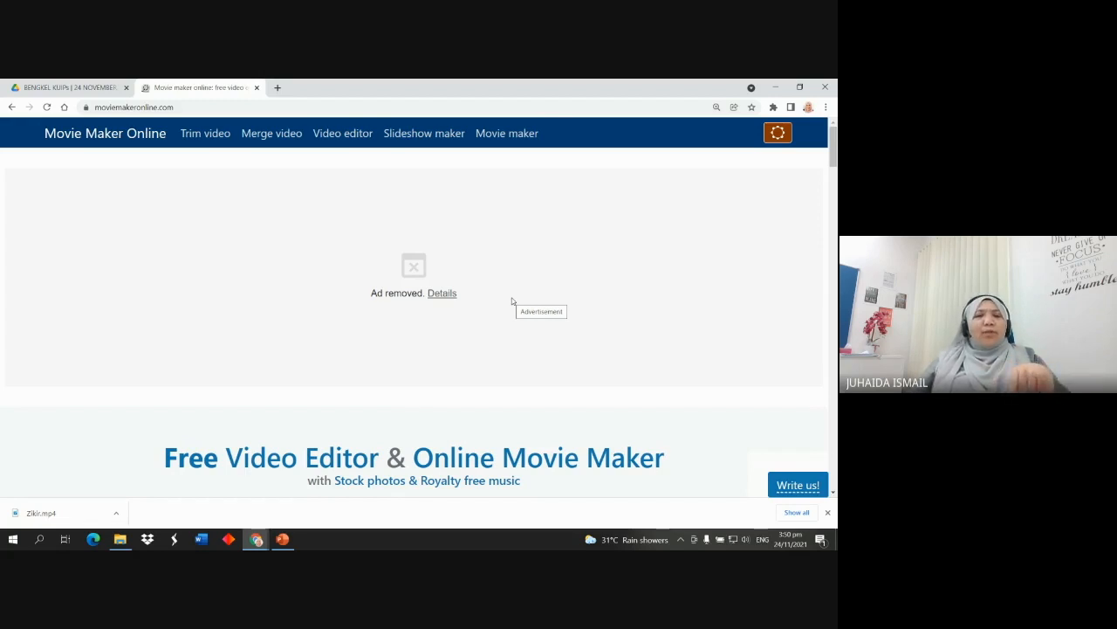
Add images 4, 7 and 15 from the Image folder inside KUIPs to the video project
scroll(516, 420, "down", 1)
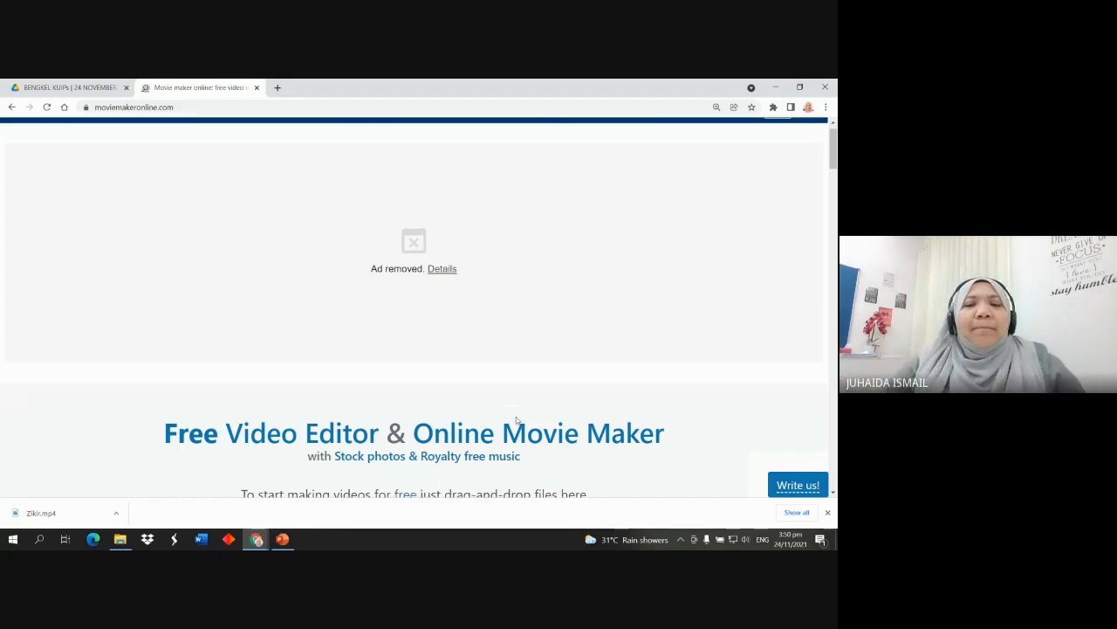
scroll(516, 420, "down", 4)
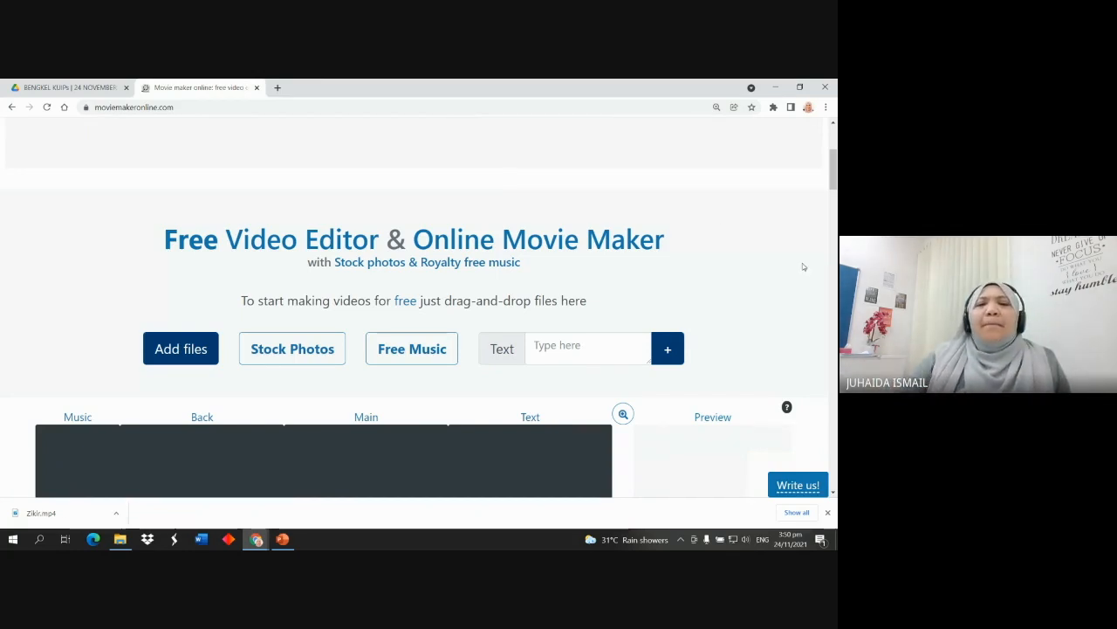
scroll(763, 279, "down", 1)
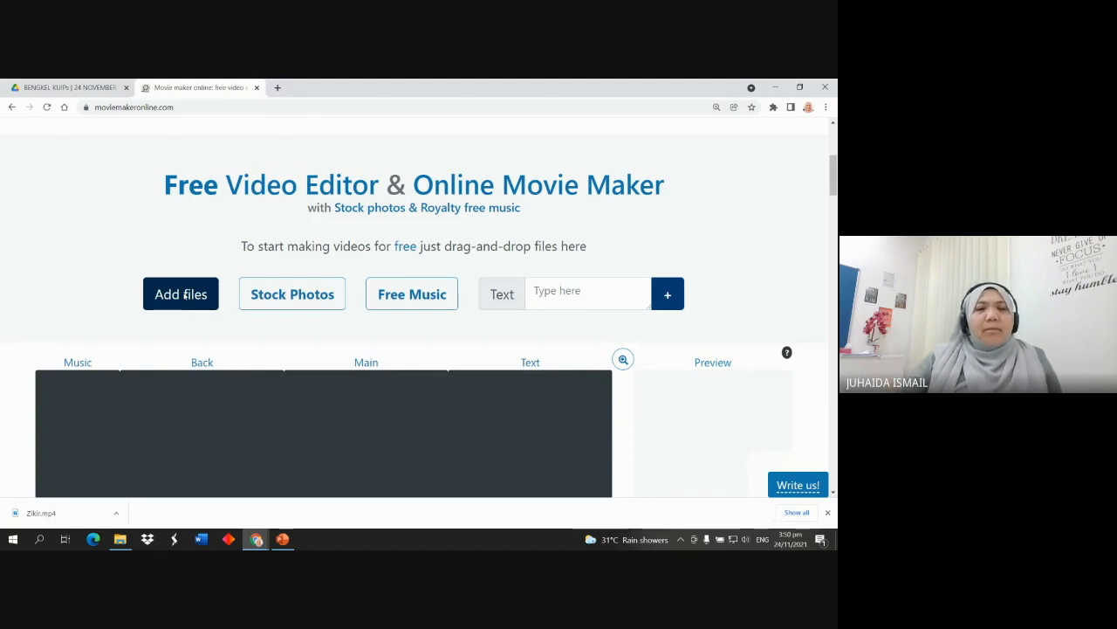
left_click(179, 297)
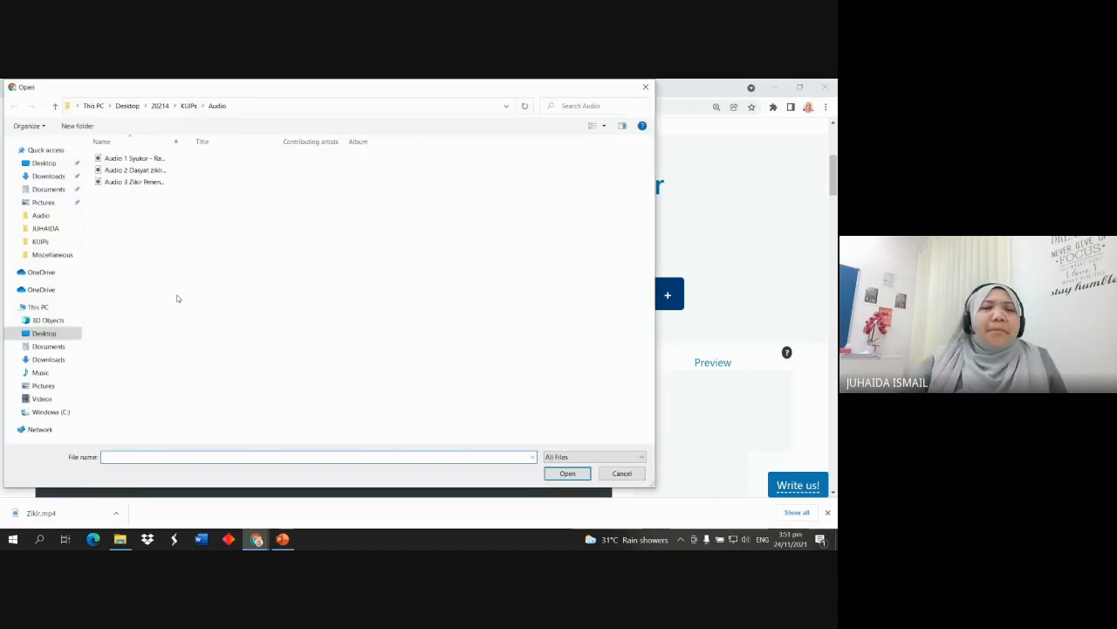
left_click(188, 106)
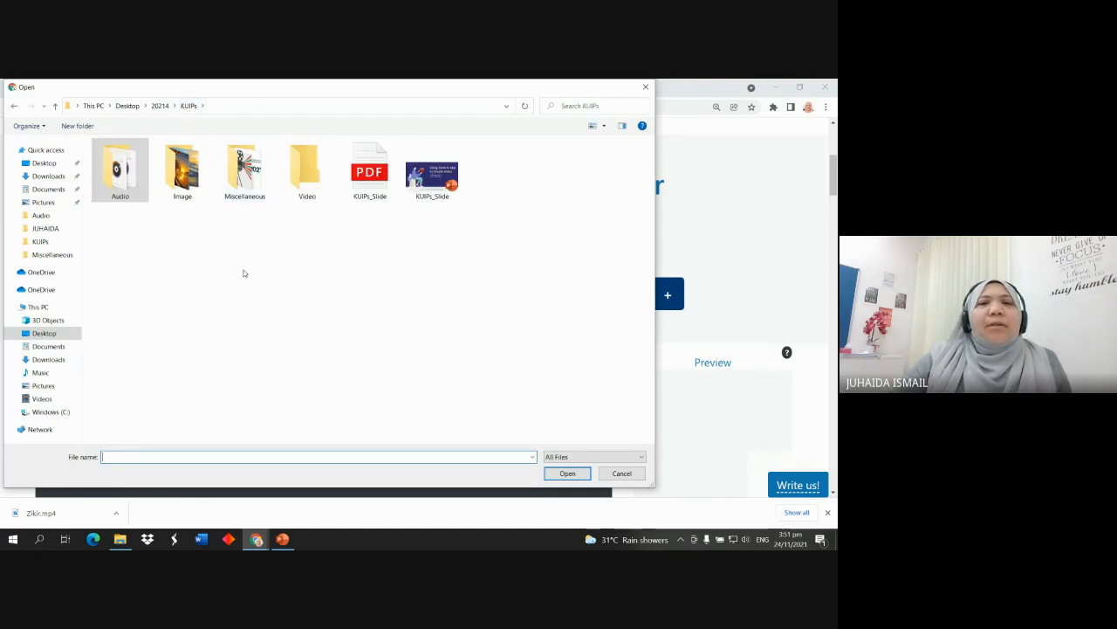
double_click(183, 170)
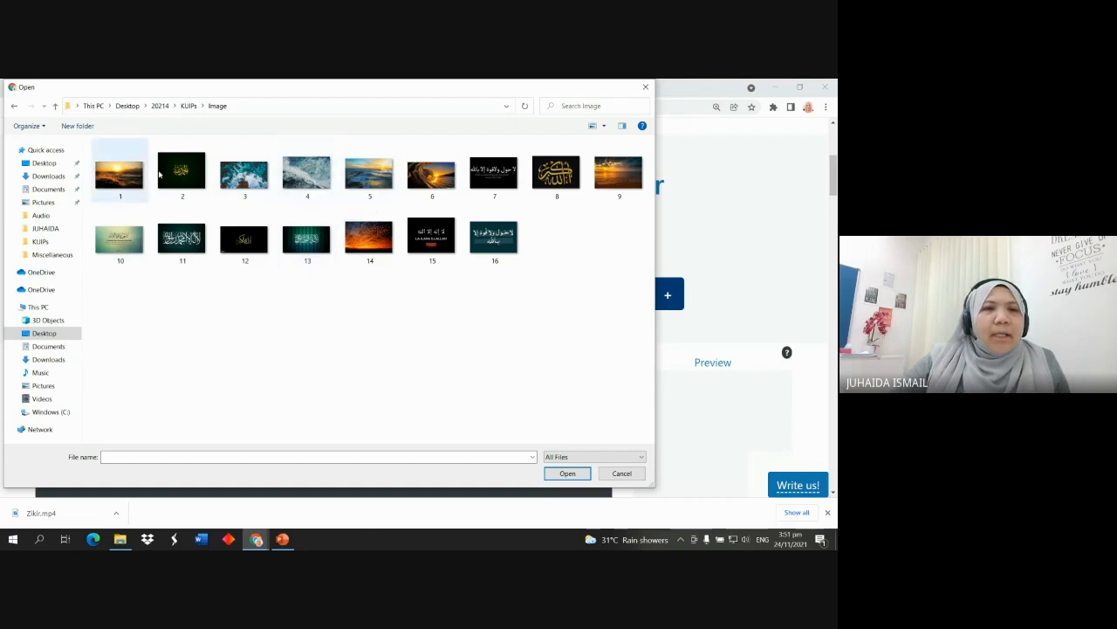
left_click(307, 172)
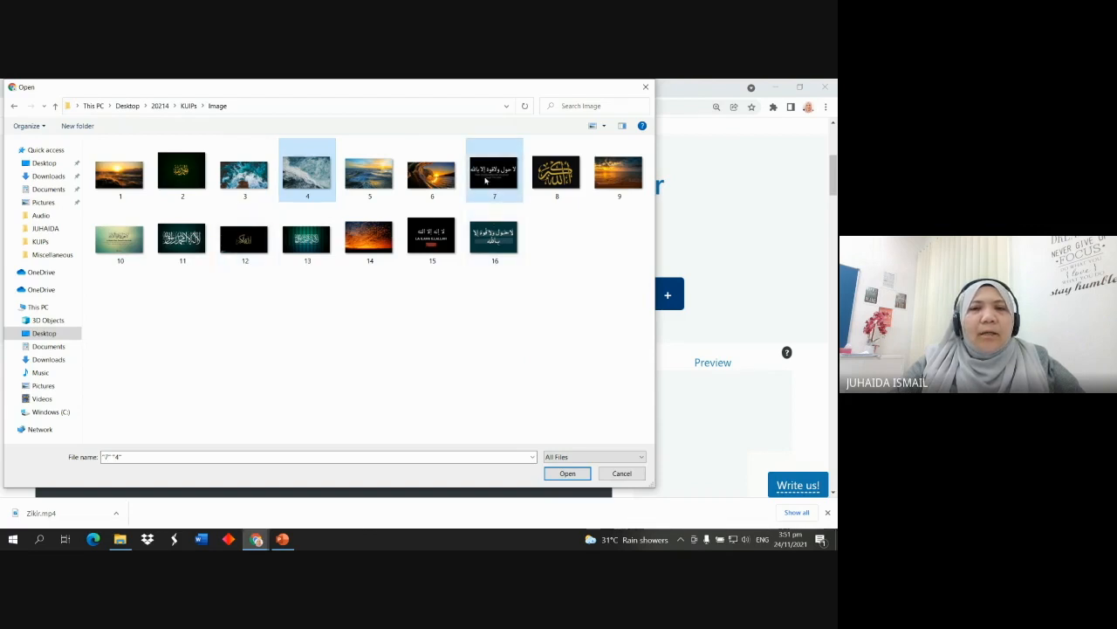
left_click(434, 244, "ctrl")
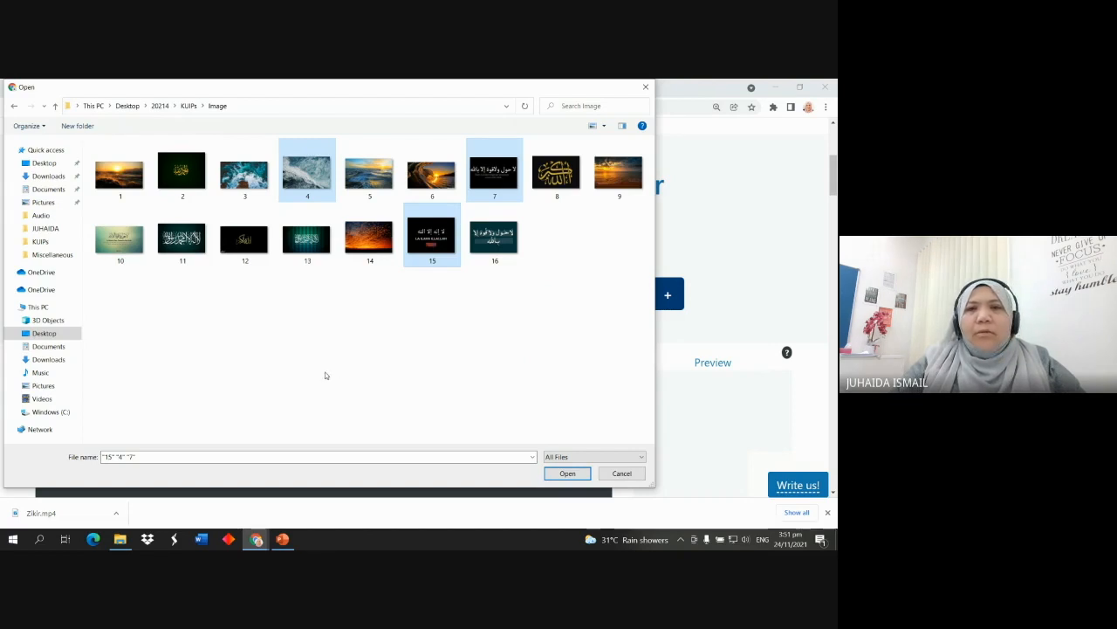
left_click(568, 473)
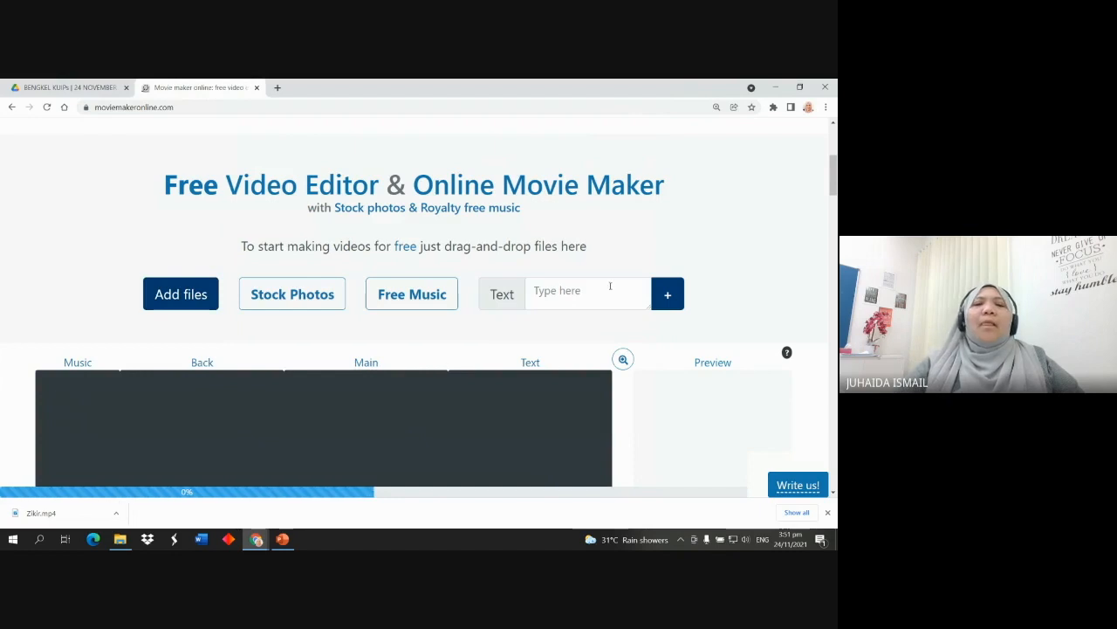
Check the uploaded images on the Main track, their previews and the settings below the timeline
scroll(698, 262, "down", 3)
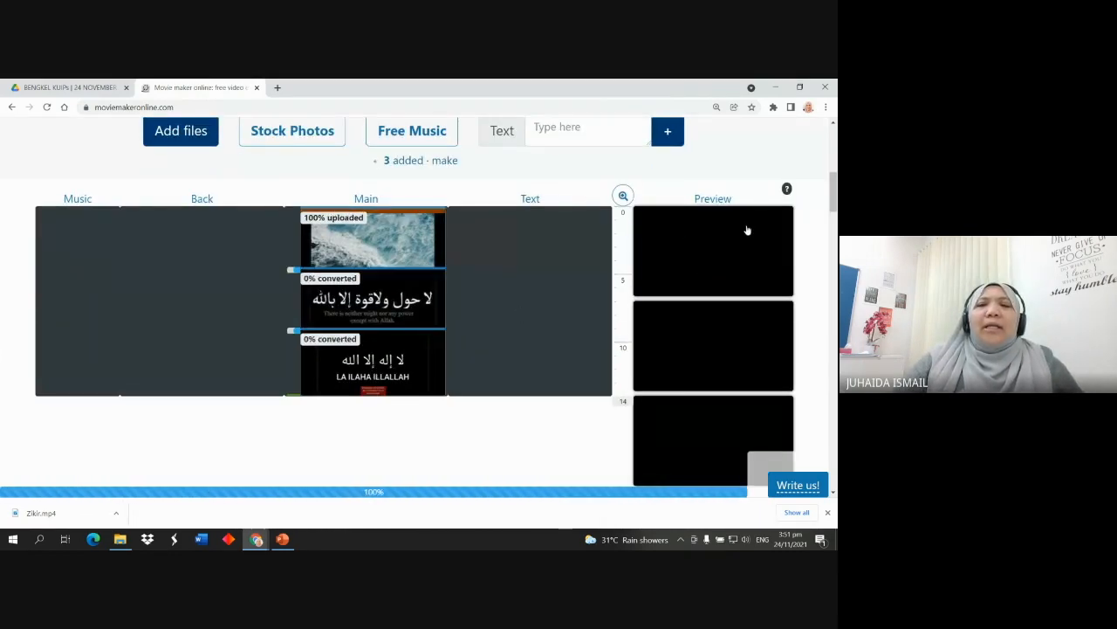
scroll(715, 230, "down", 3)
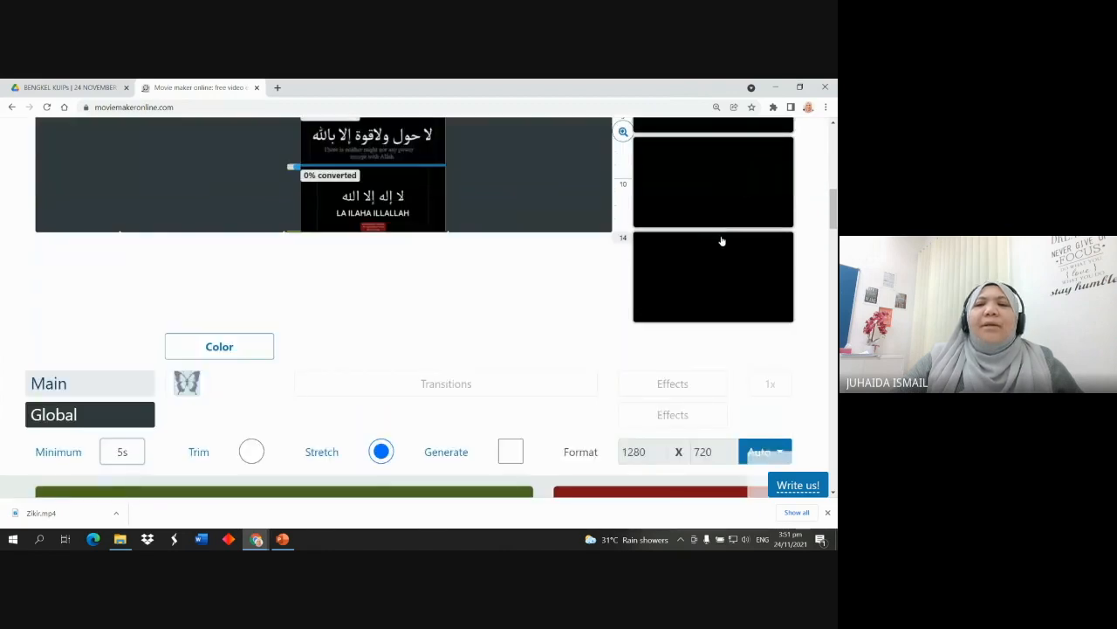
scroll(723, 242, "up", 3)
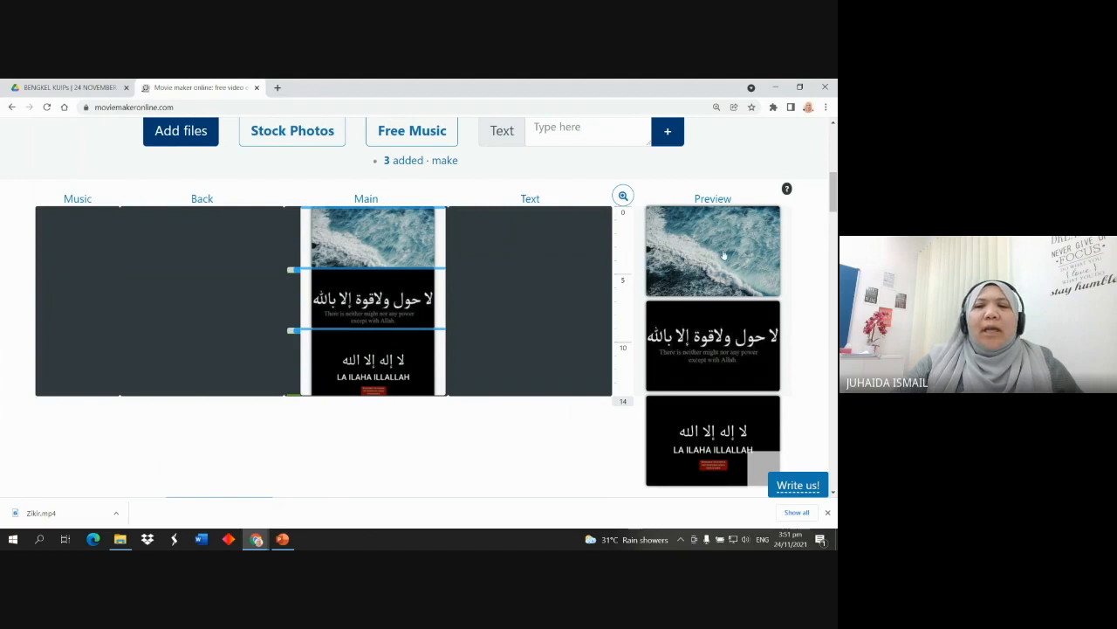
scroll(724, 254, "down", 1)
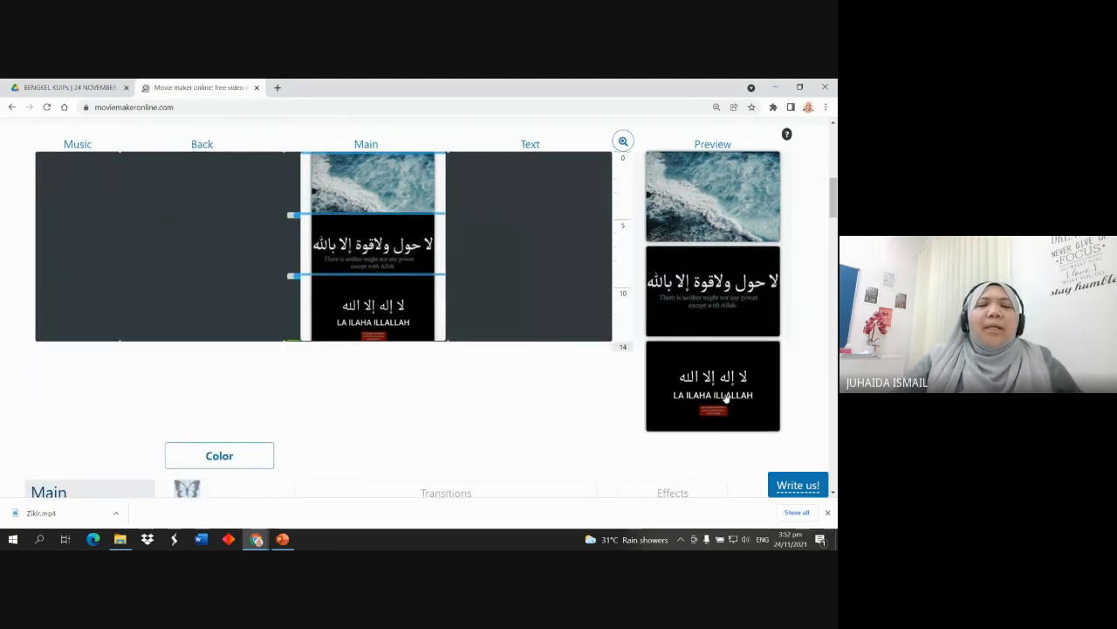
scroll(675, 379, "up", 3)
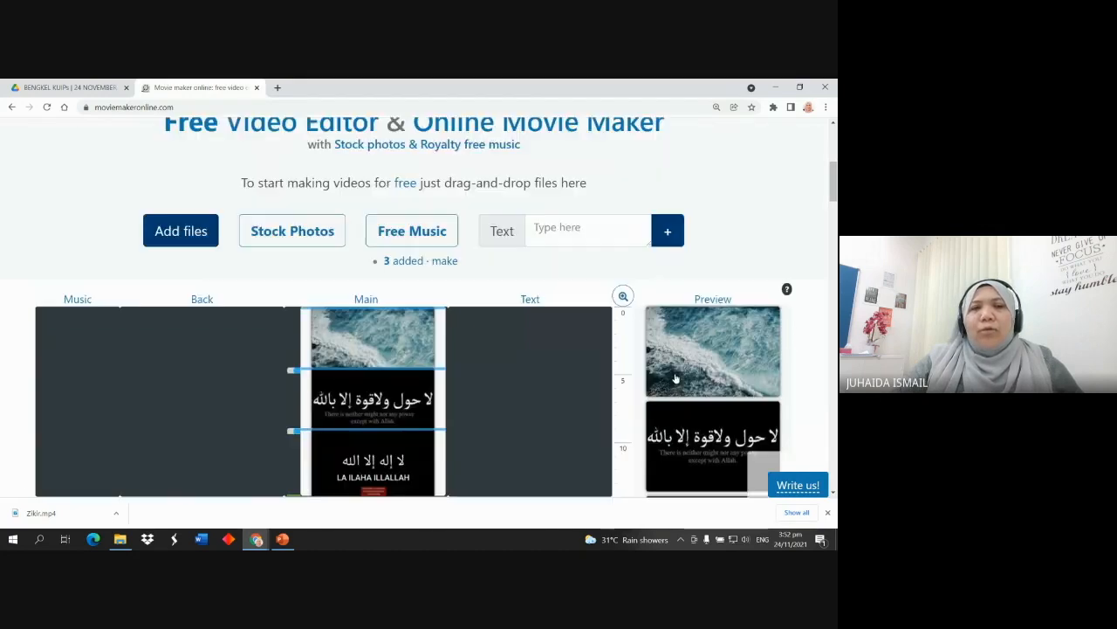
scroll(703, 387, "down", 2)
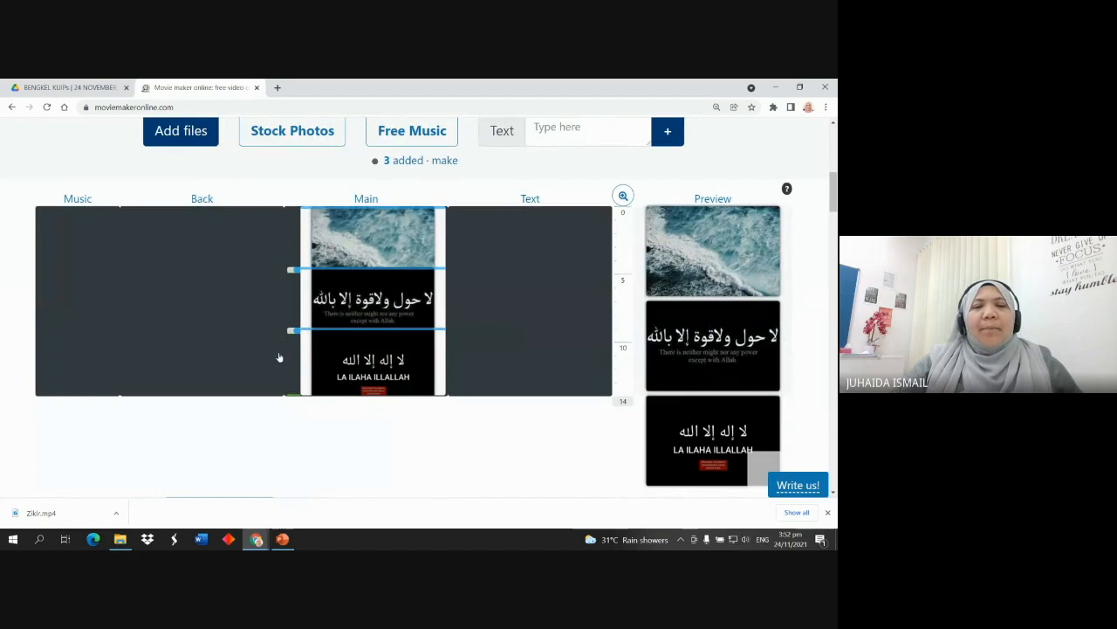
Add the Audio 1 Syukur file from the Audio folder inside KUIPs to the video project
scroll(204, 292, "up", 1)
left_click(180, 186)
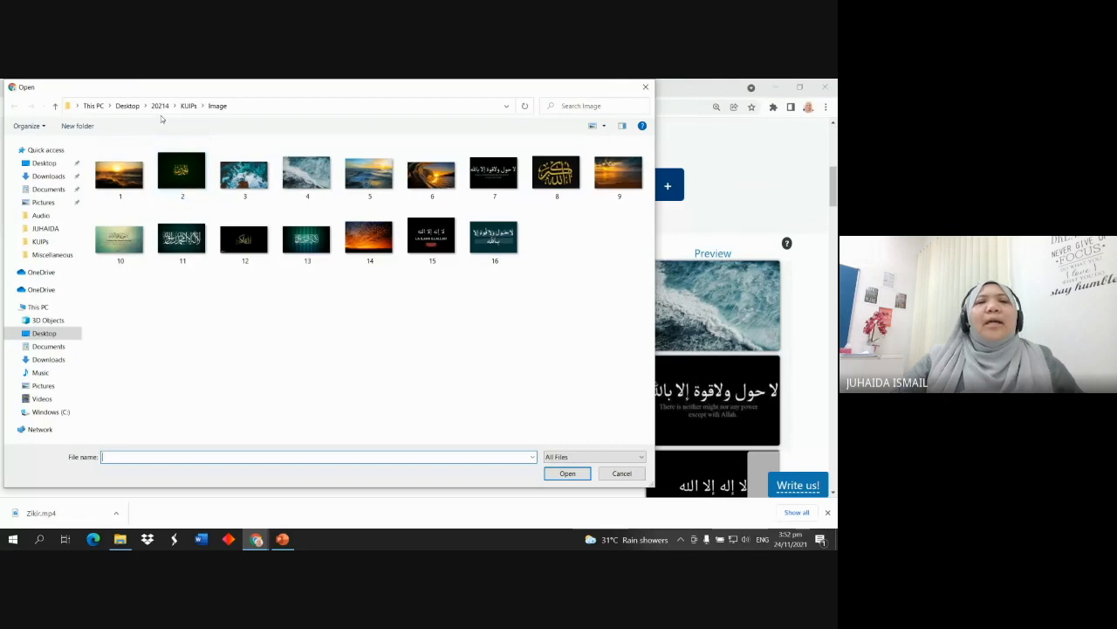
left_click(186, 106)
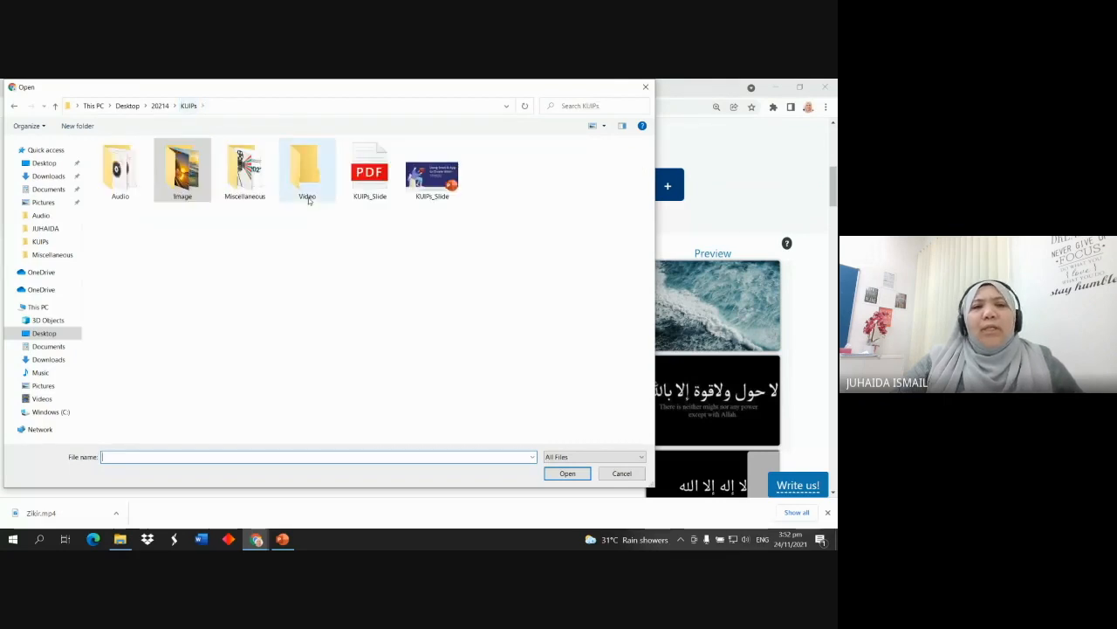
double_click(119, 170)
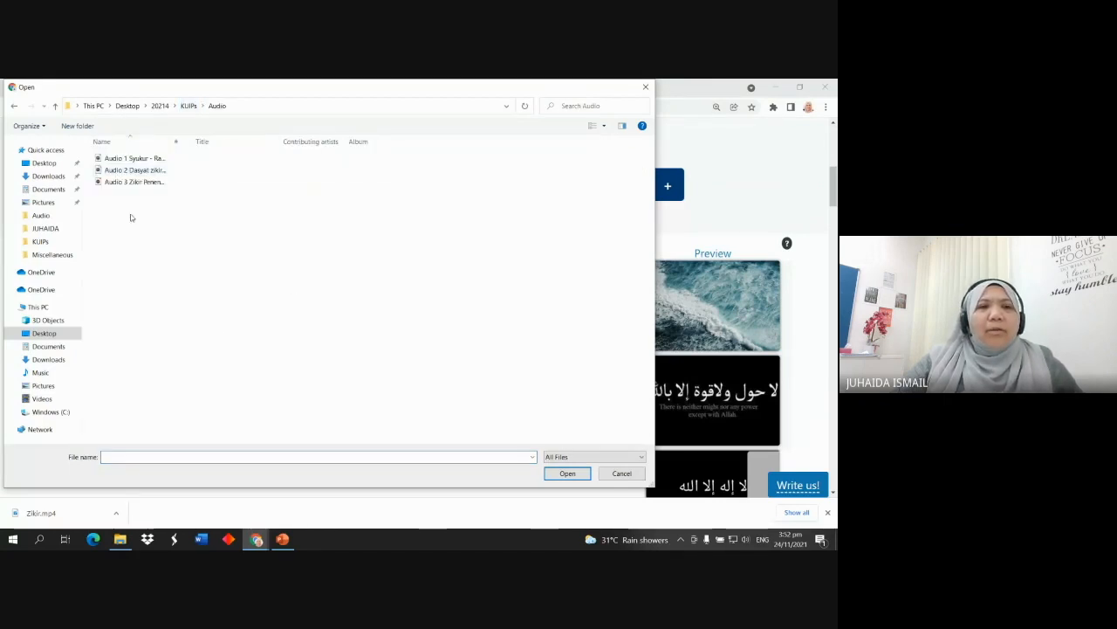
left_click(142, 158)
left_click(568, 474)
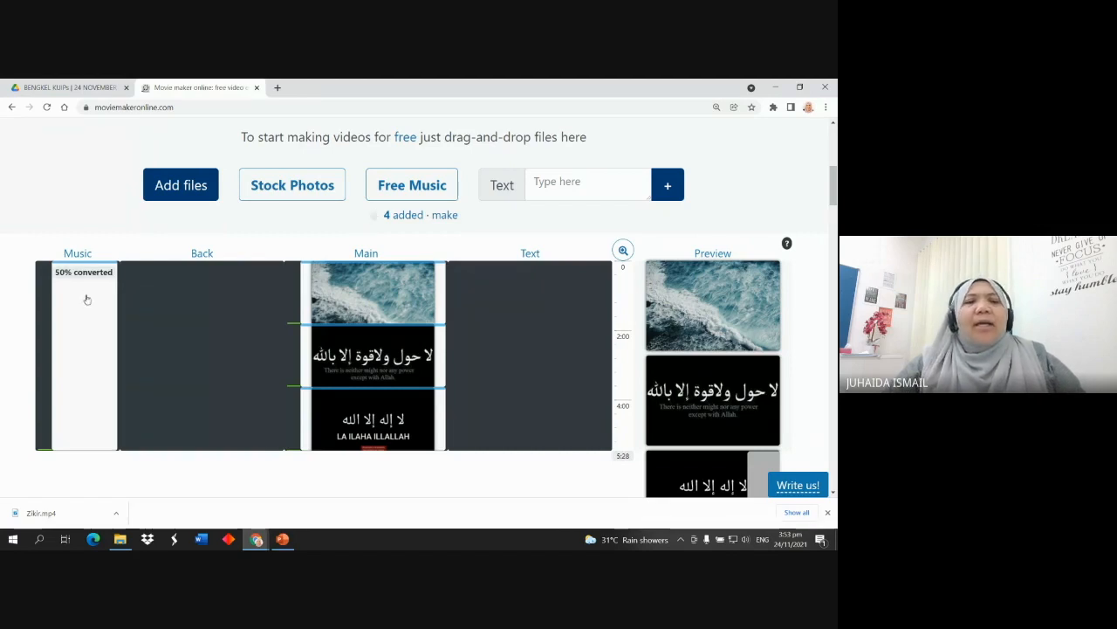
Search Google for sunset in a new browser tab and show the image results
left_click(278, 88)
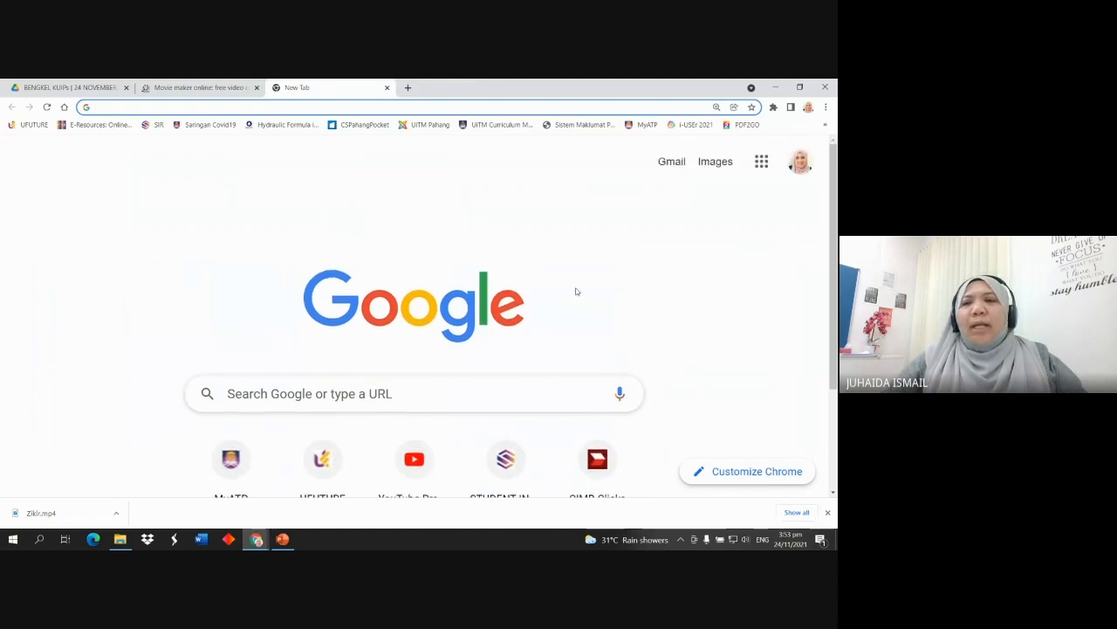
left_click(399, 394)
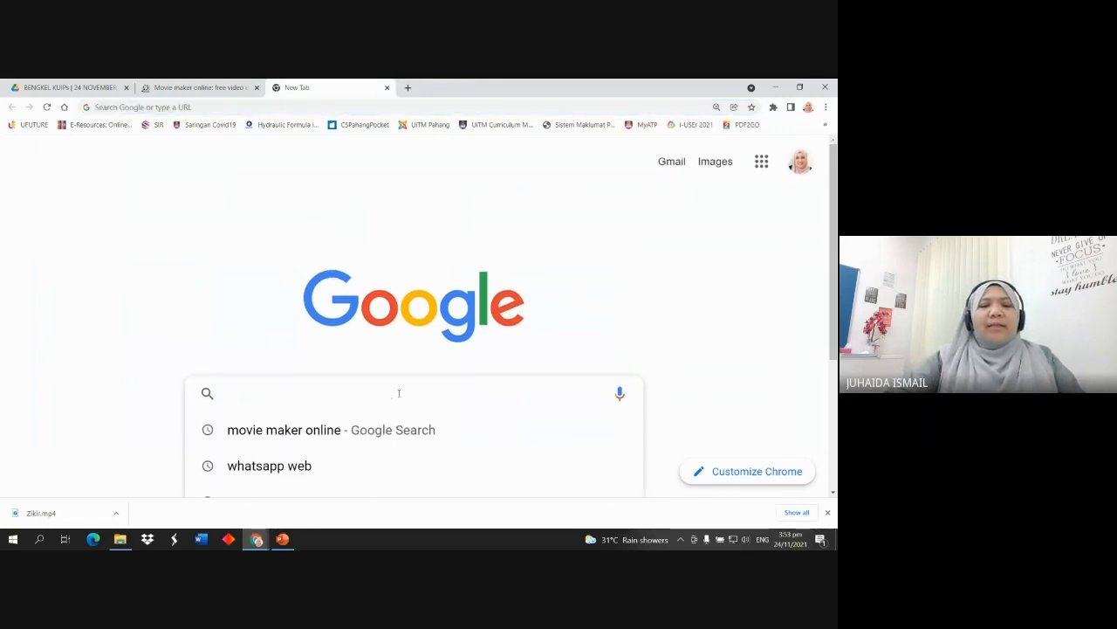
type("sunset")
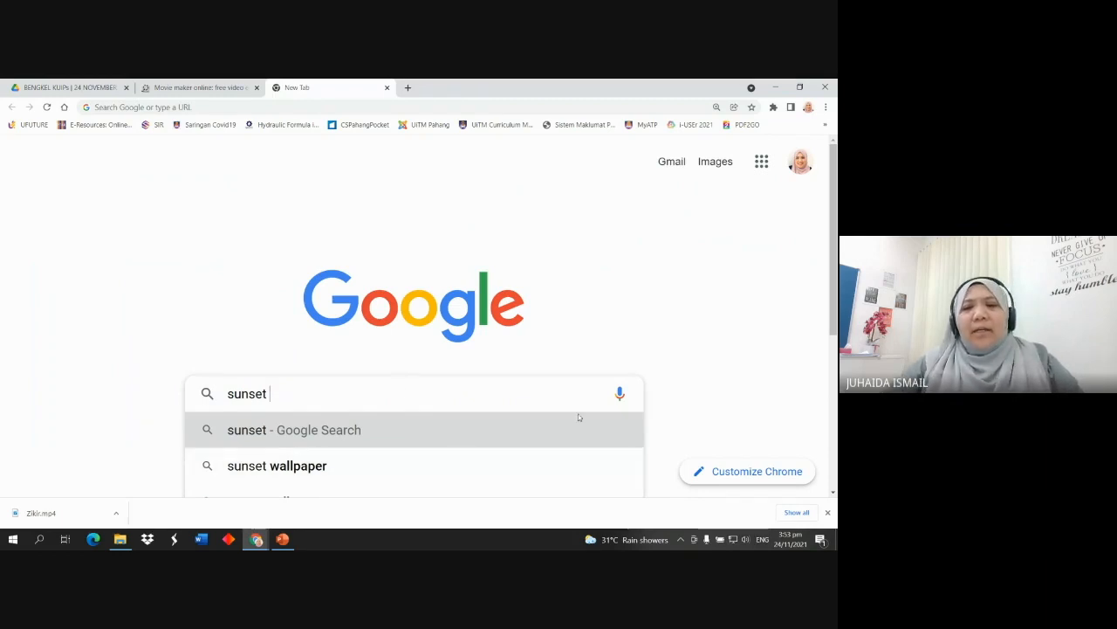
left_click(636, 302)
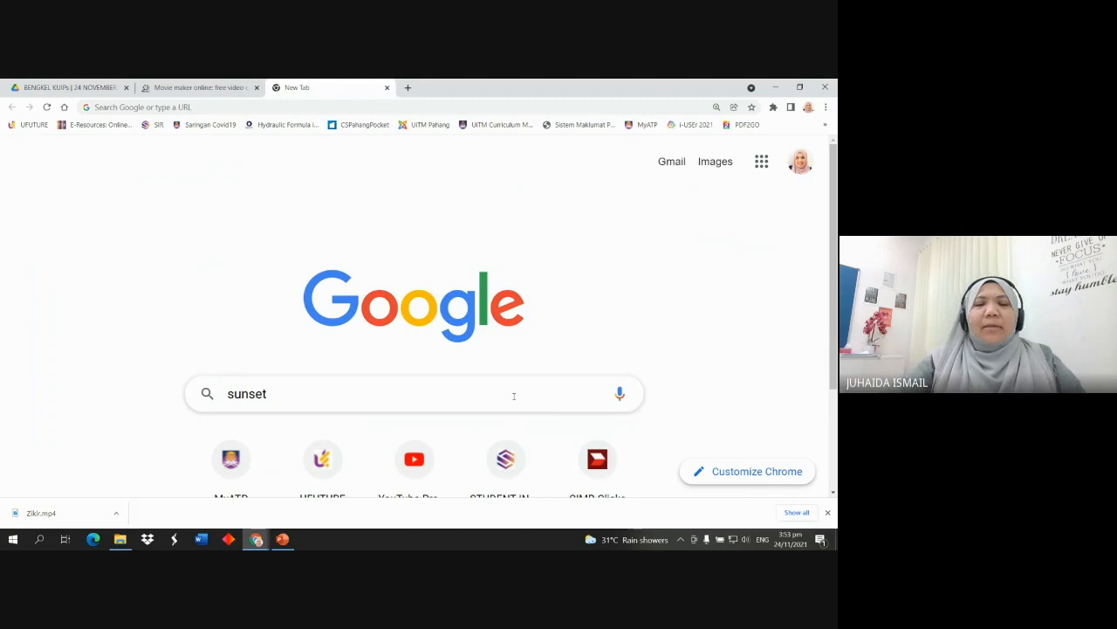
left_click(515, 396)
key("Return")
left_click(107, 209)
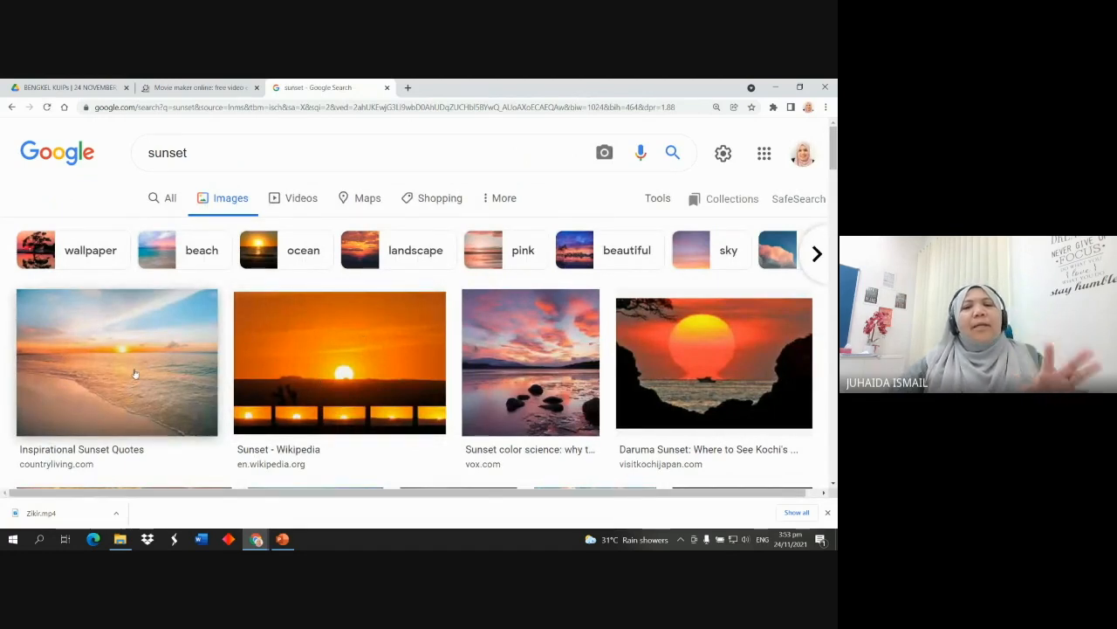
left_click(193, 153)
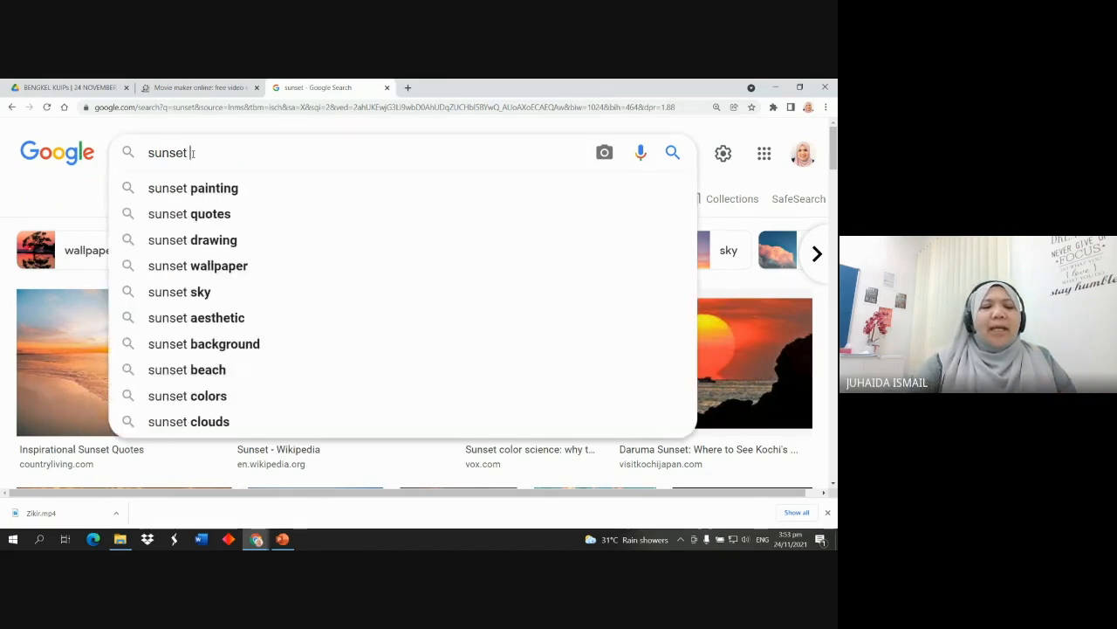
type("HD")
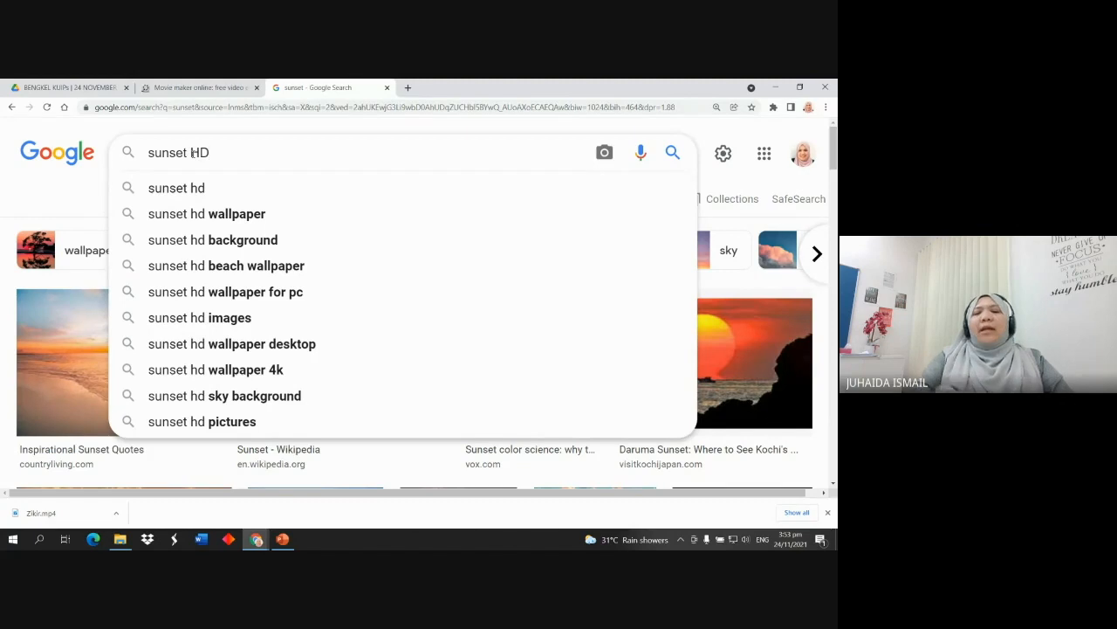
key("BackSpace")
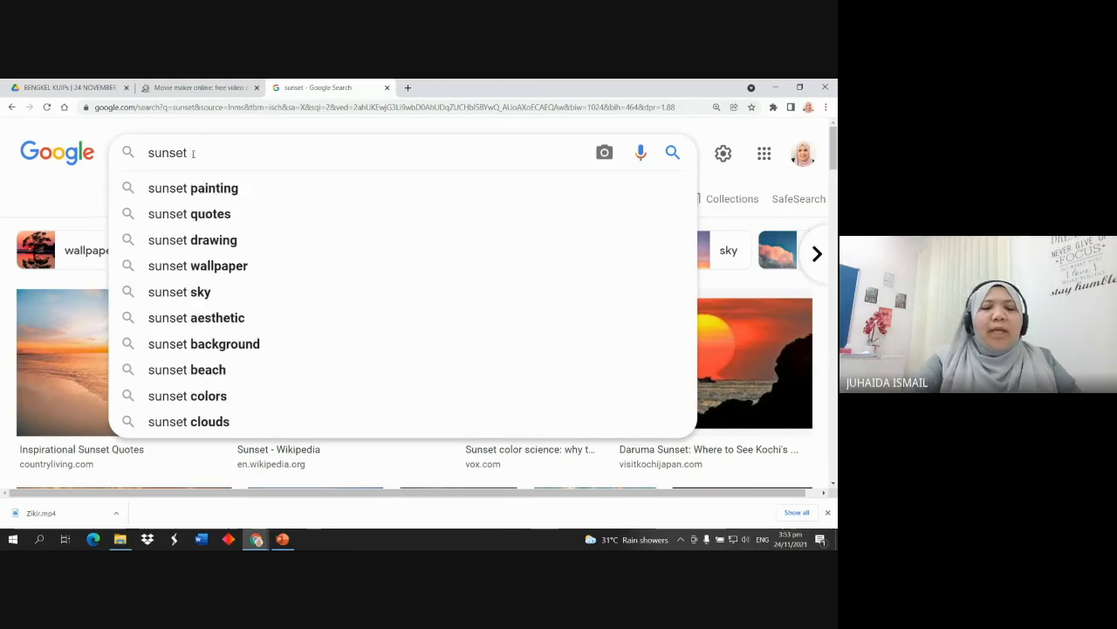
type("HIGH RESOLUT")
key("BackSpace")
key("BackSpace")
key("BackSpace")
key("BackSpace")
key("BackSpace")
key("BackSpace")
key("BackSpace")
key("BackSpace")
key("BackSpace")
key("BackSpace")
key("BackSpace")
key("BackSpace")
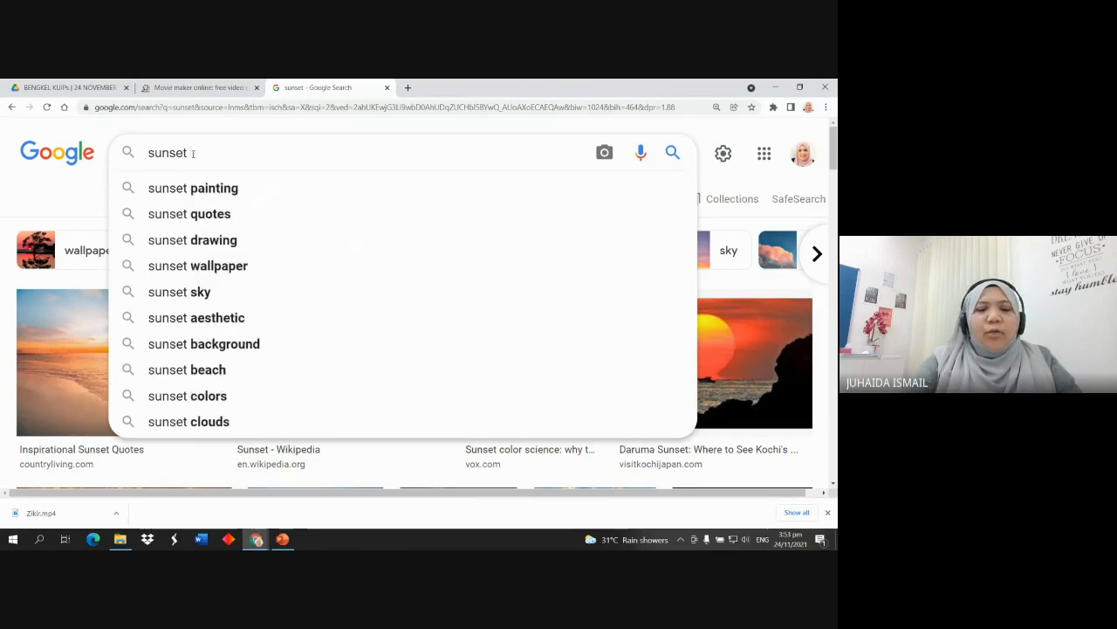
Extend the sunset image query with the words high resolution
type("high re")
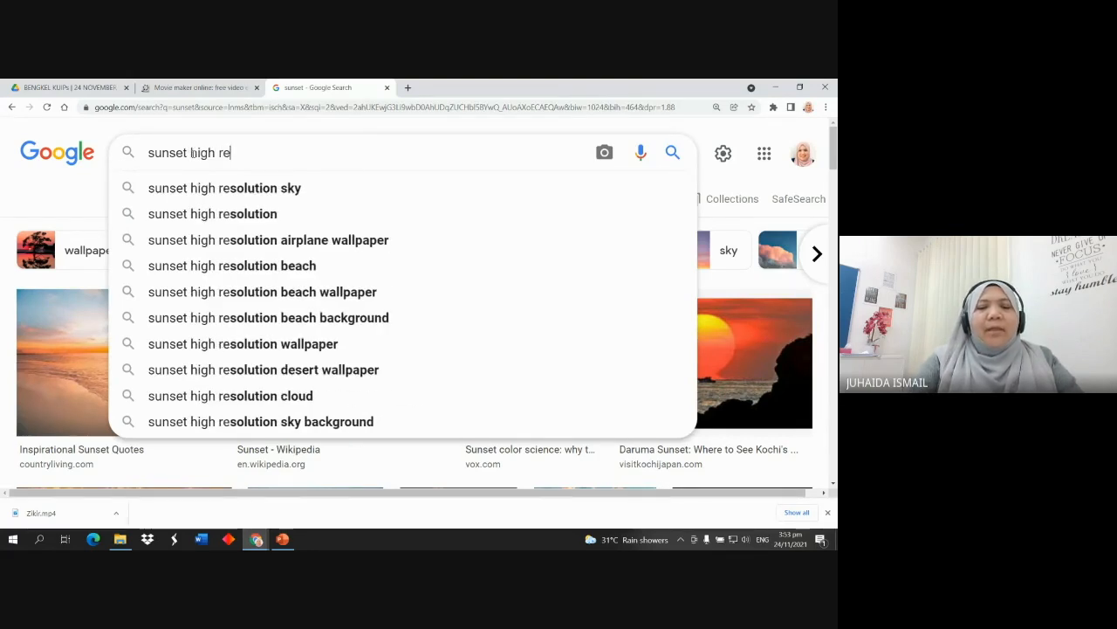
type("solution")
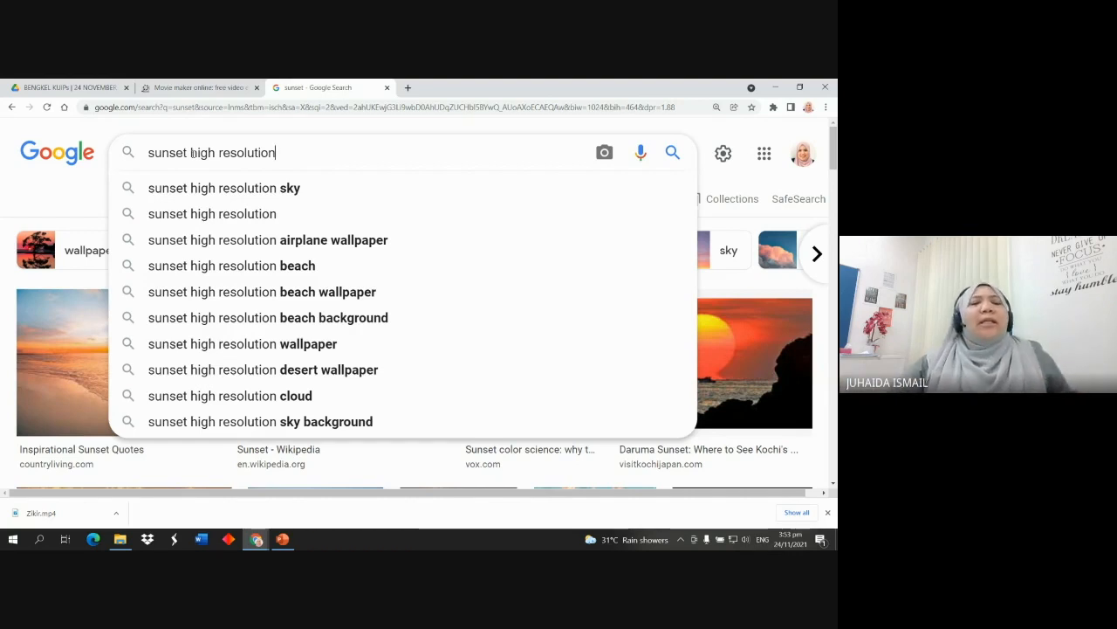
left_click_drag(189, 153, 160, 153)
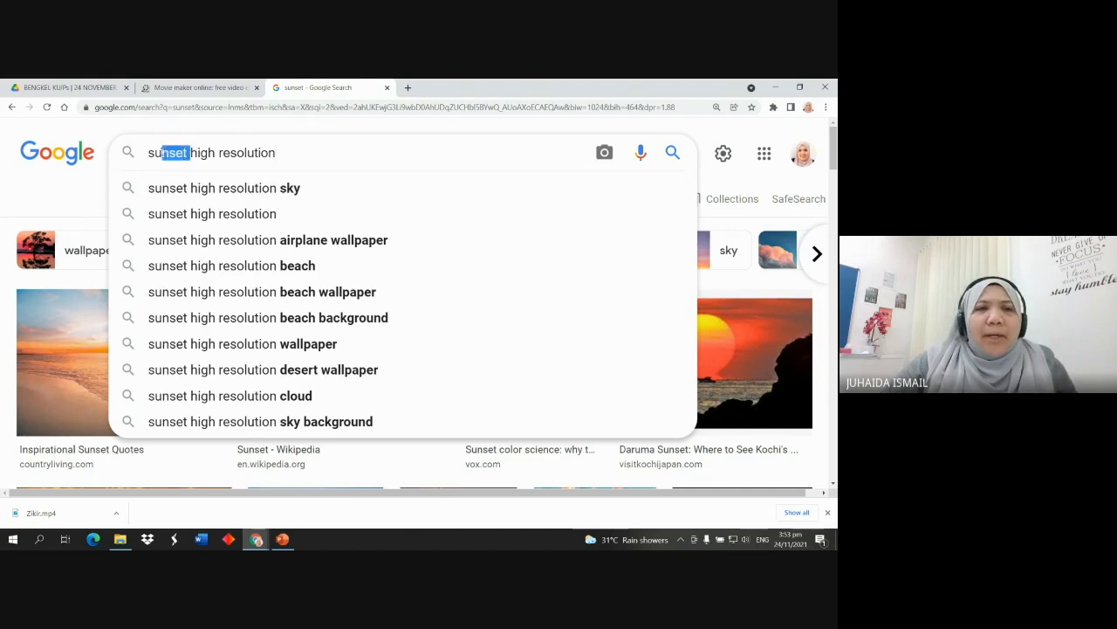
left_click(226, 170)
Replace high resolution with HD in the query and search for sunset HD images
left_click_drag(281, 153, 211, 154)
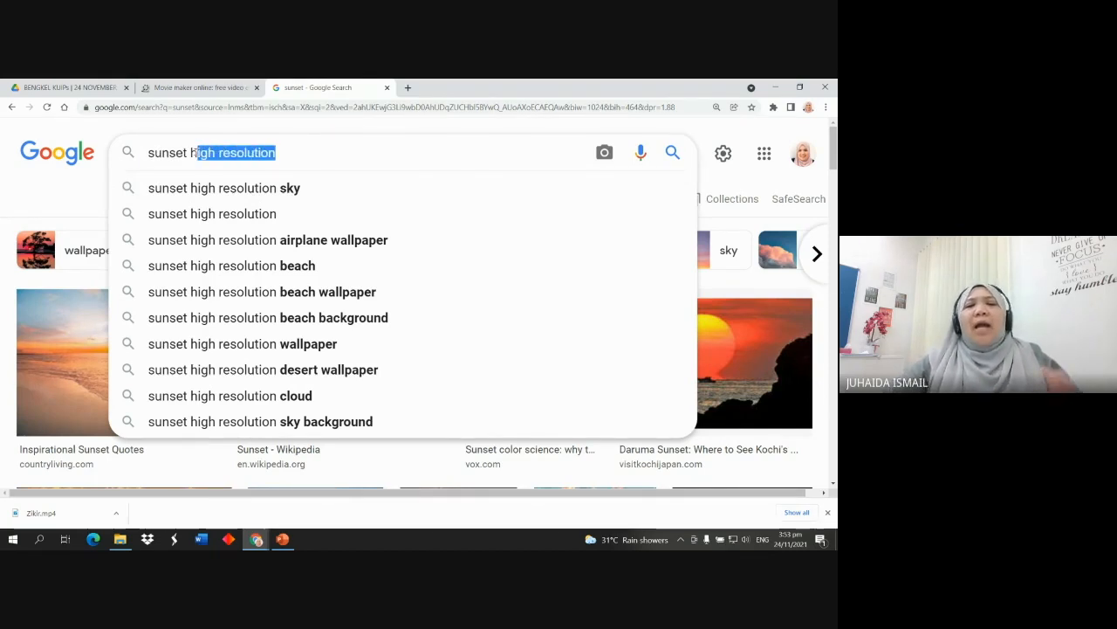
key("BackSpace")
key("BackSpace")
type("HD")
key("Return")
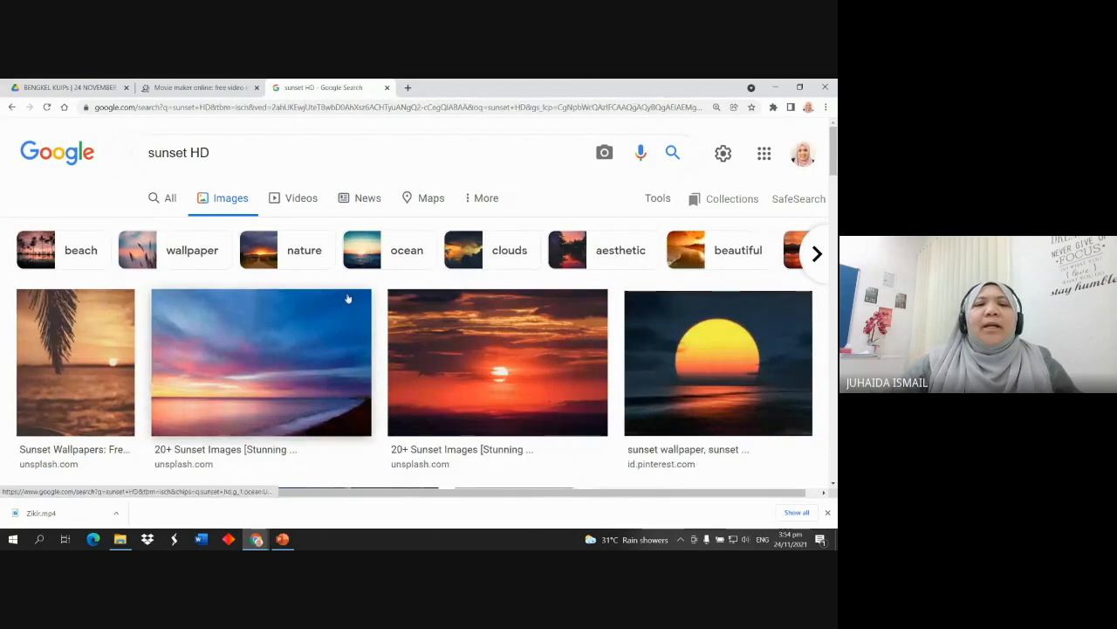
Preview the AndroidGuys HD and QHD sunset wallpaper, check its pixel size, and open the related Northern California Sunset 4K wallpaper
scroll(347, 298, "down", 5)
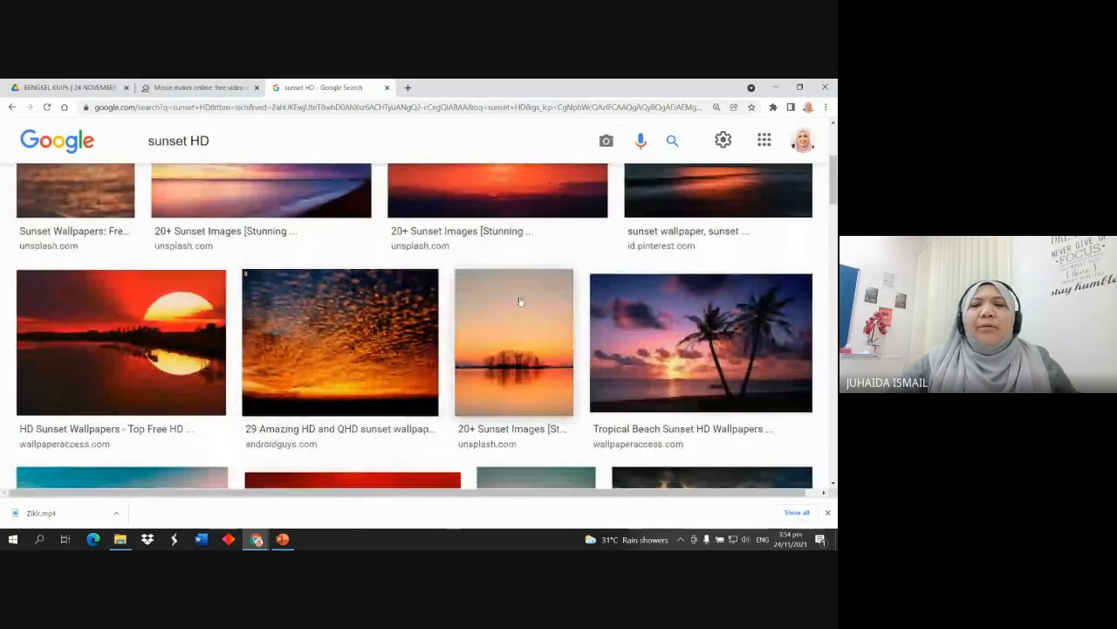
scroll(519, 302, "down", 2)
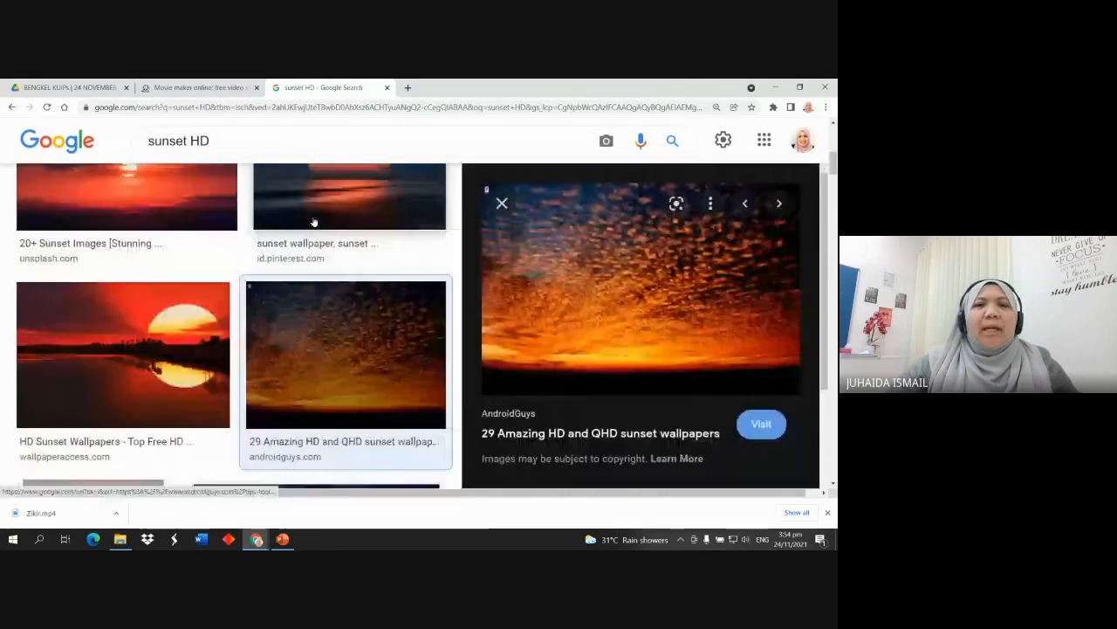
left_click(314, 222)
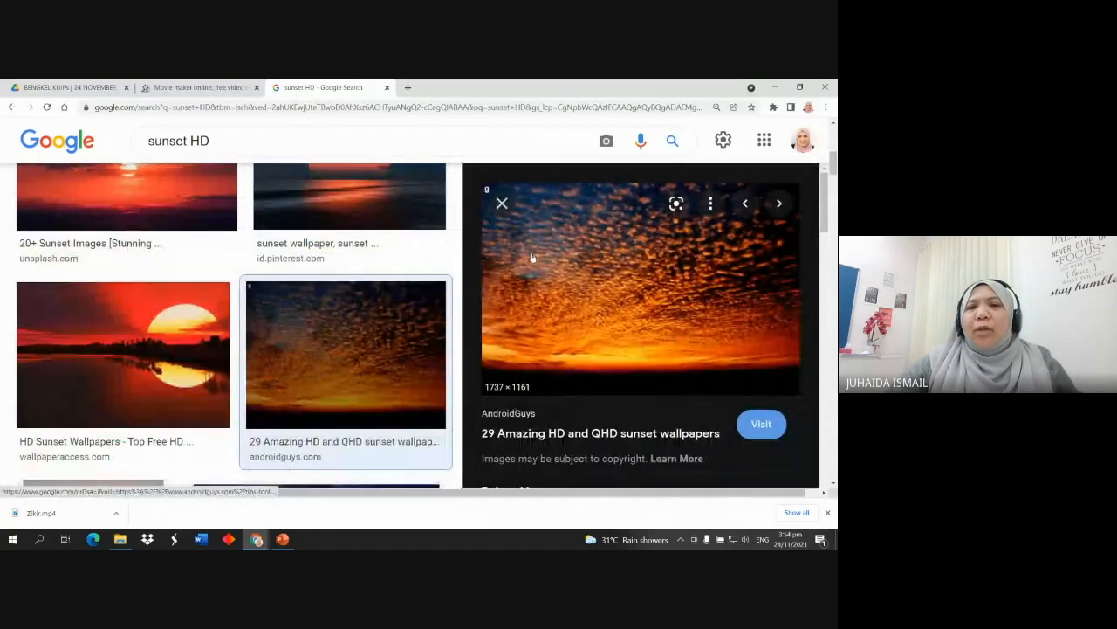
scroll(532, 253, "down", 1)
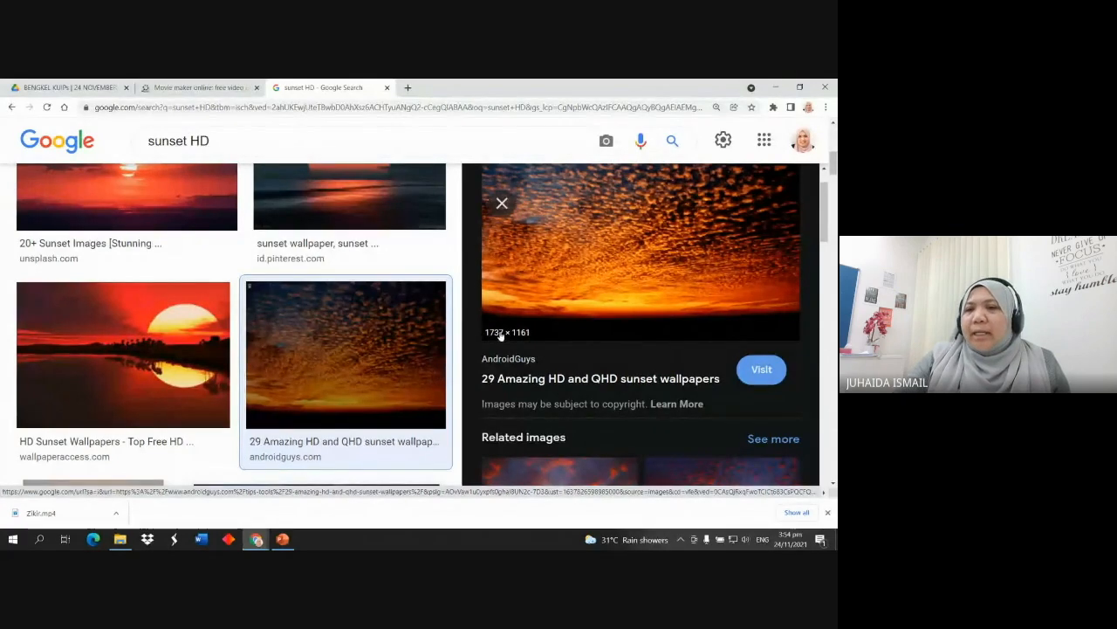
scroll(541, 349, "down", 2)
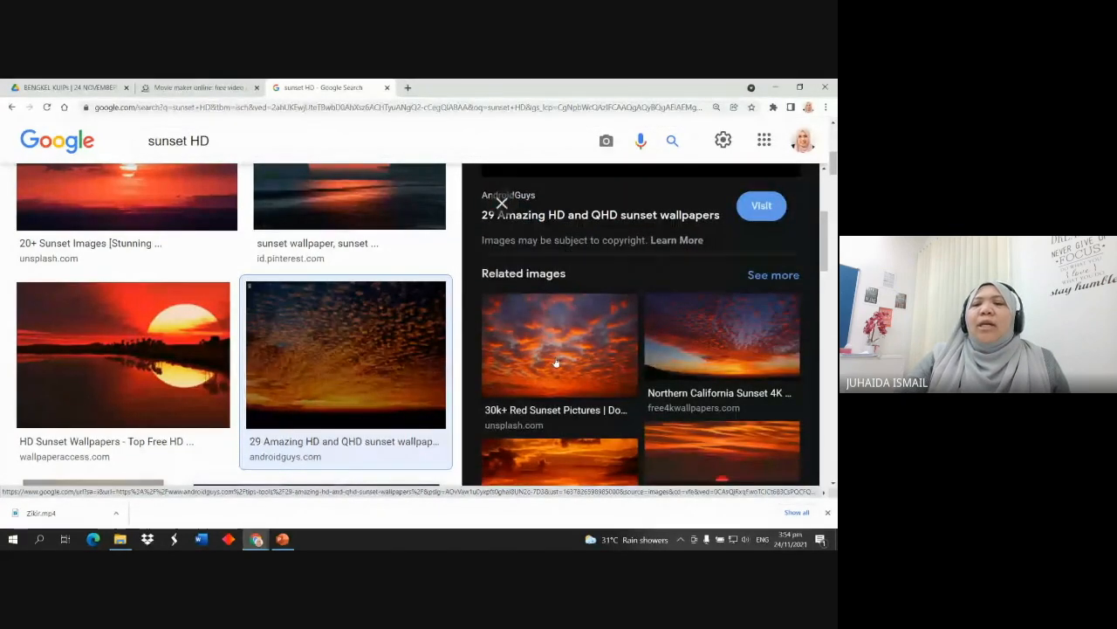
left_click(709, 351)
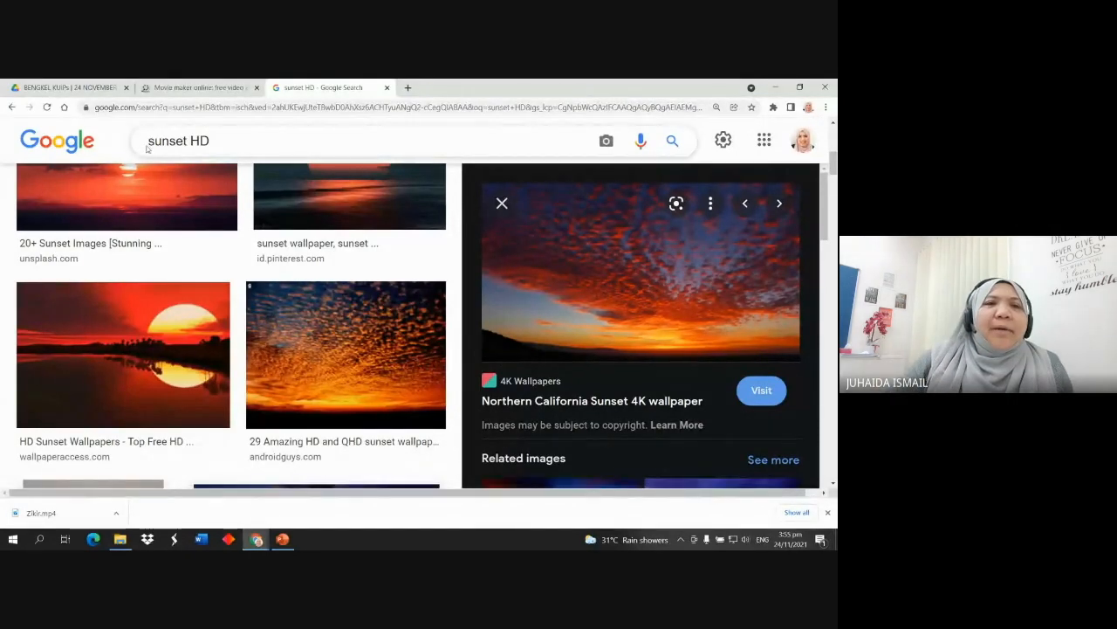
Replace sunset with ocean in the image query and search for ocean HD
left_click_drag(188, 140, 161, 141)
left_click(210, 142)
left_click(185, 141)
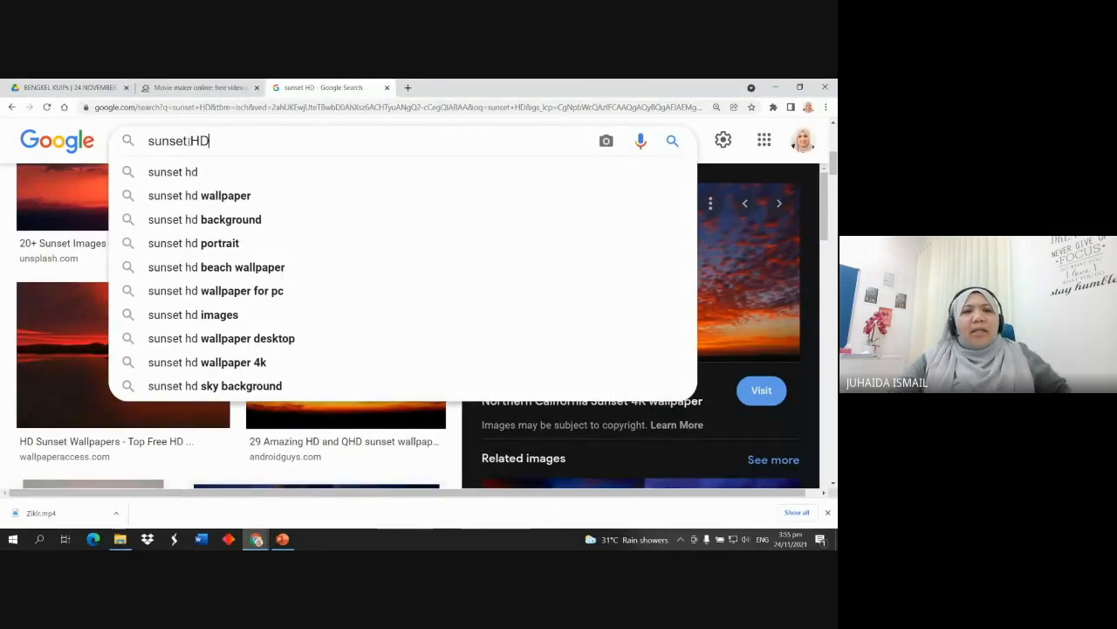
key("BackSpace")
key("BackSpace")
key("BackSpace")
key("BackSpace")
key("BackSpace")
key("BackSpace")
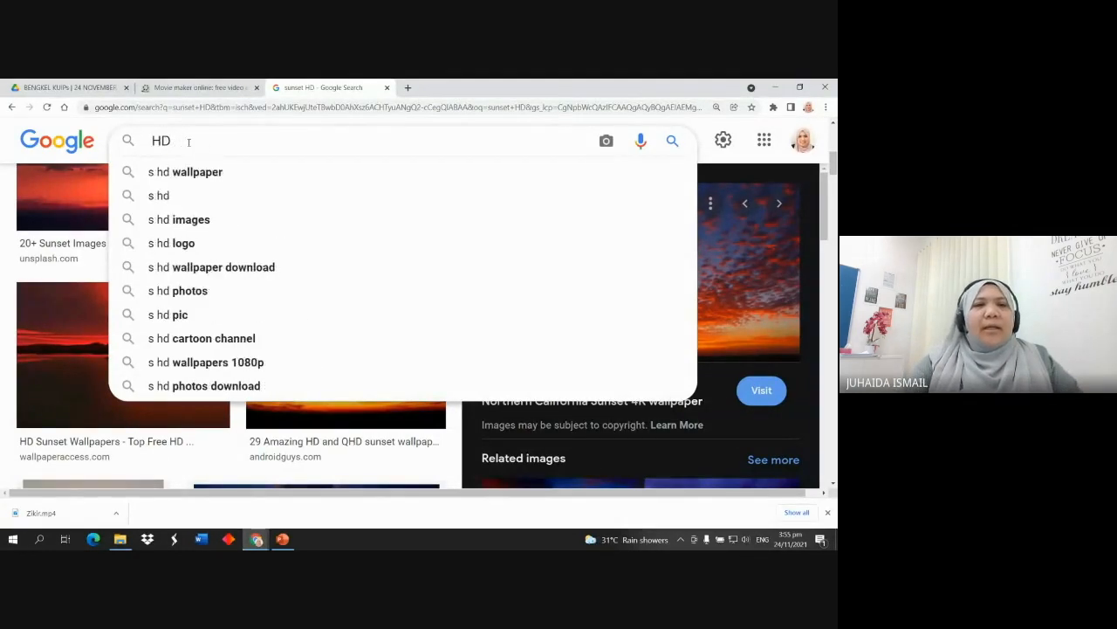
type("ocean")
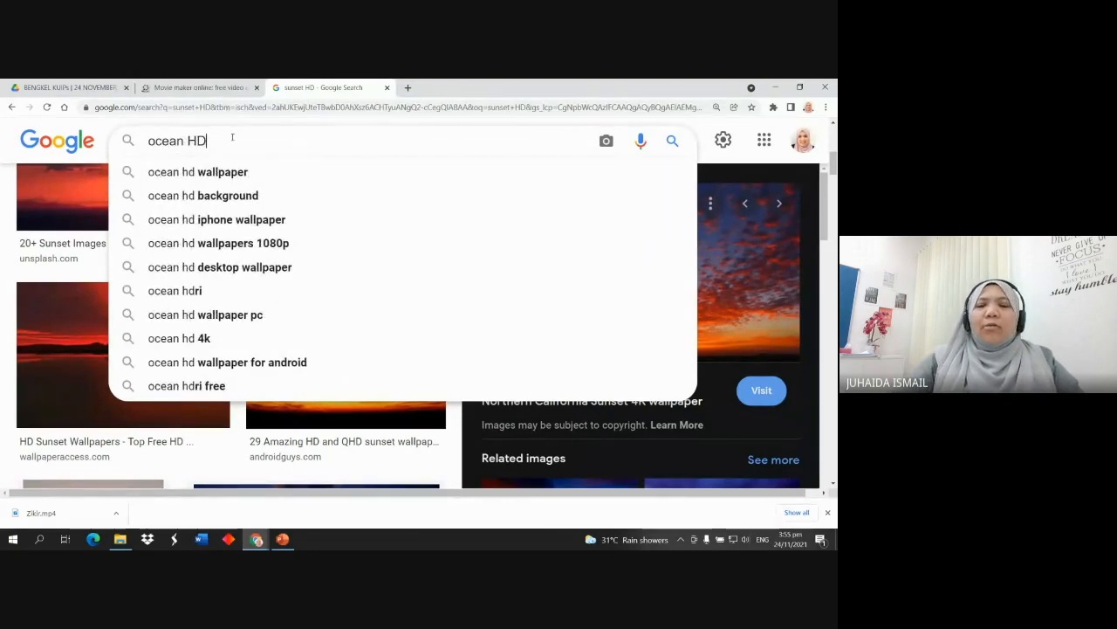
key("Return")
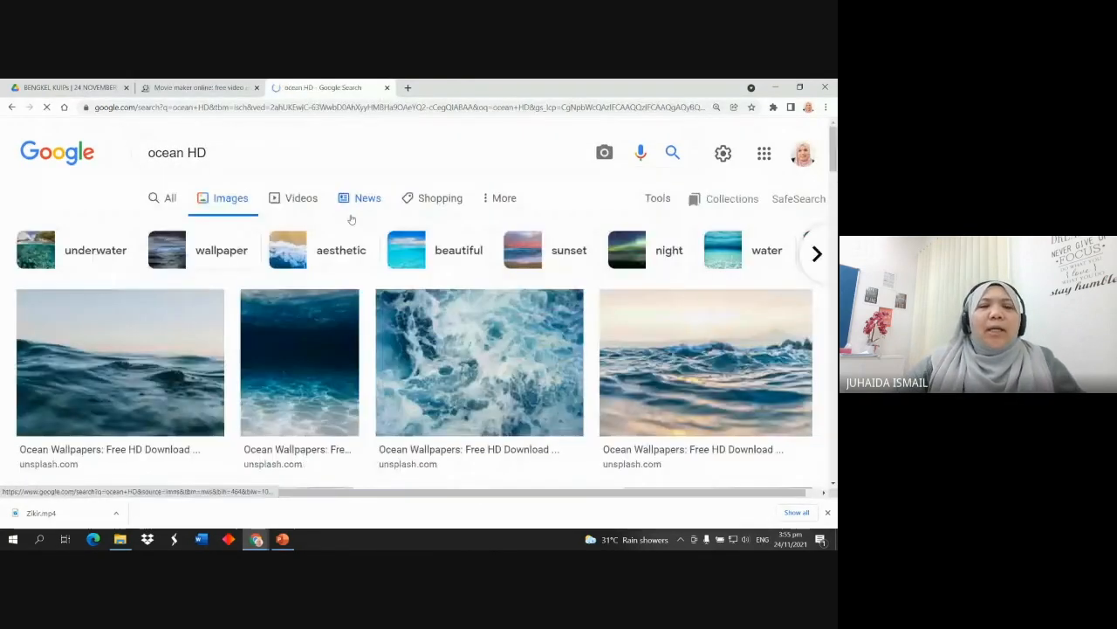
Preview the first Unsplash ocean wallpaper in the image results and check its pixel dimensions
scroll(384, 310, "down", 1)
scroll(384, 310, "down", 2)
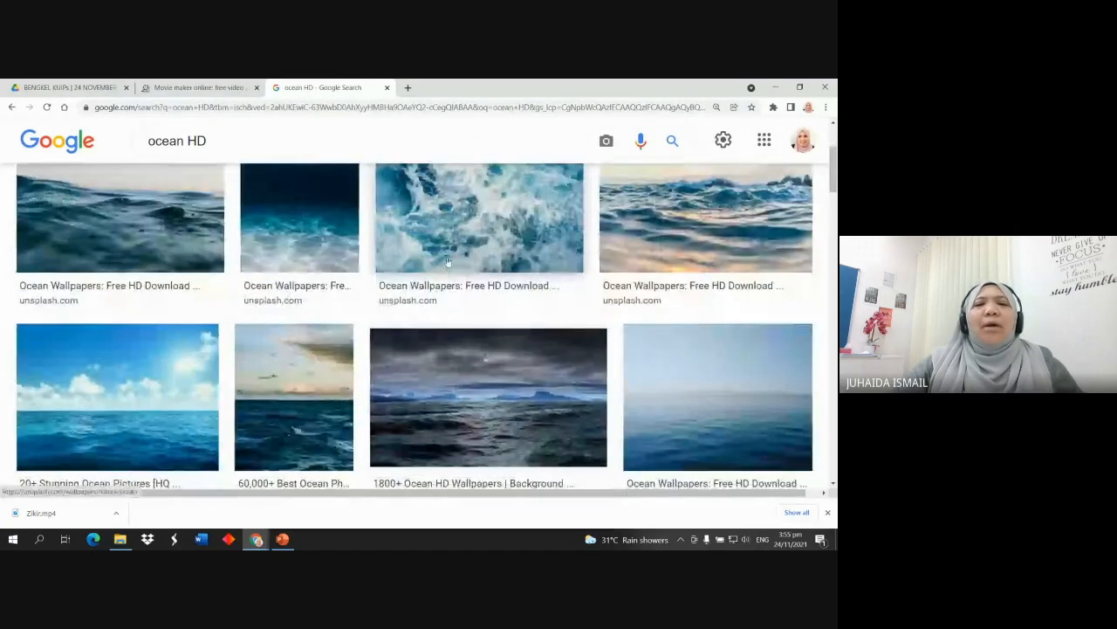
scroll(370, 243, "down", 1)
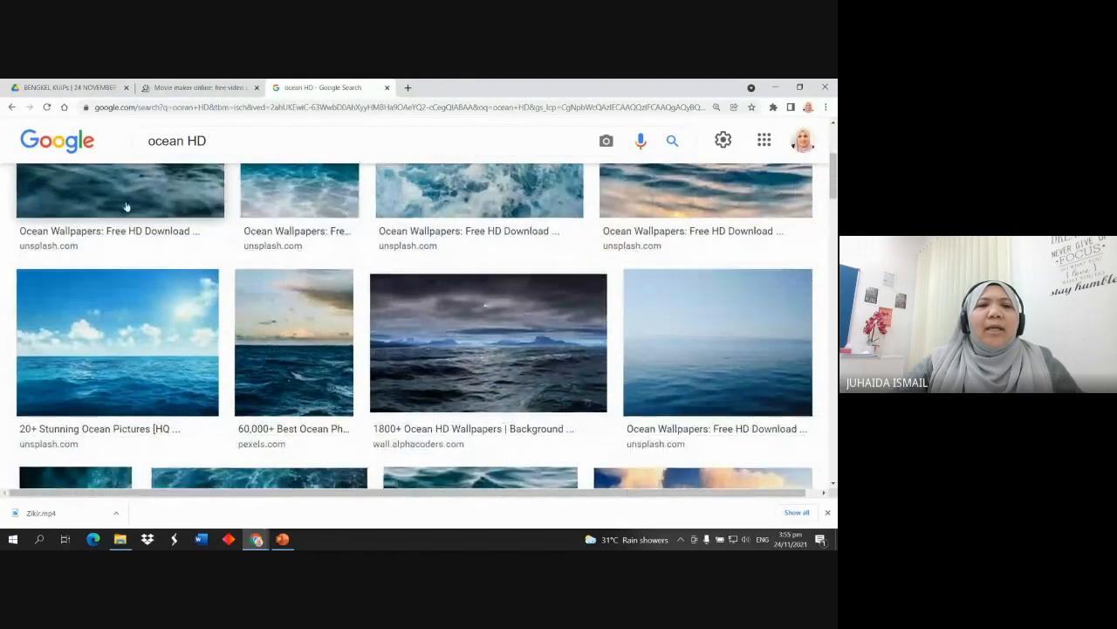
left_click(128, 207)
scroll(610, 293, "down", 1)
scroll(609, 294, "up", 1)
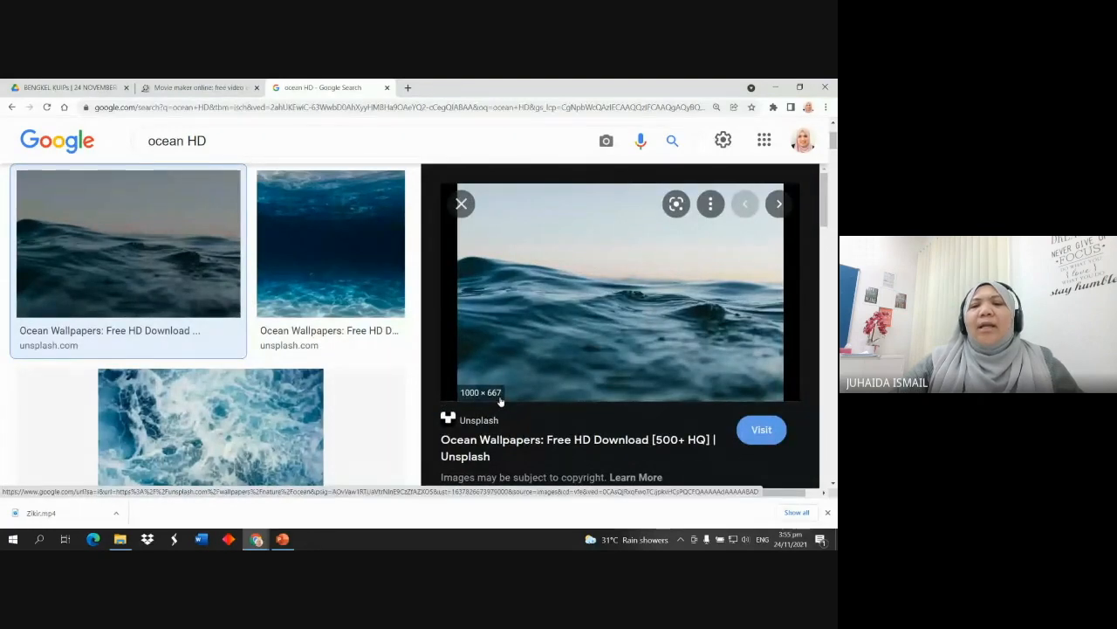
Browse the related ocean images and preview the Unsplash landscape photo of waves and clouds
scroll(573, 348, "down", 4)
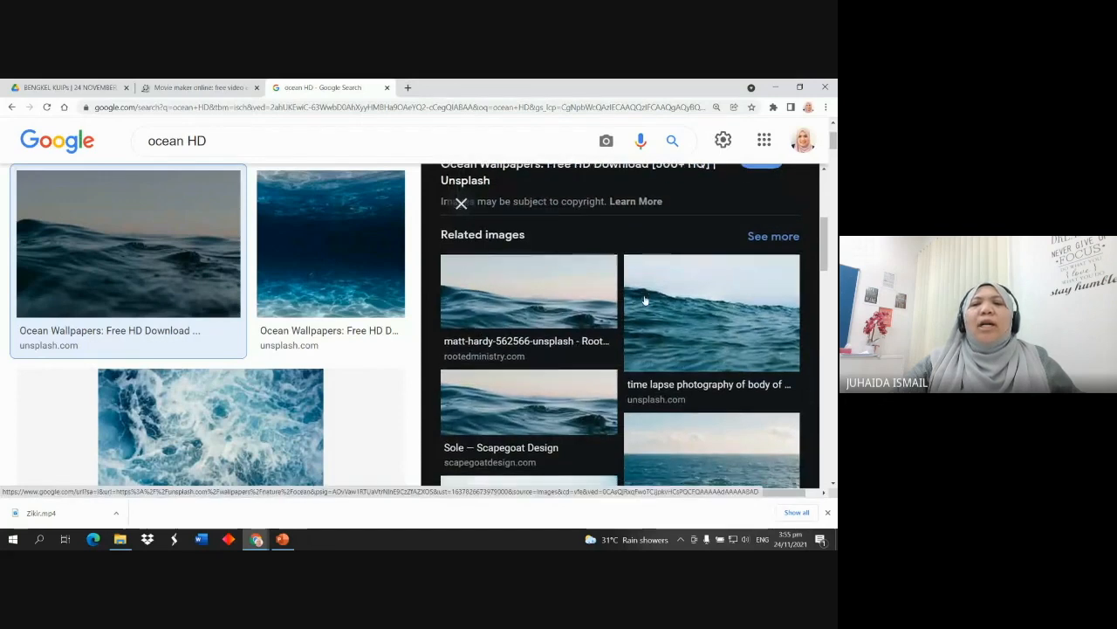
scroll(644, 304, "down", 2)
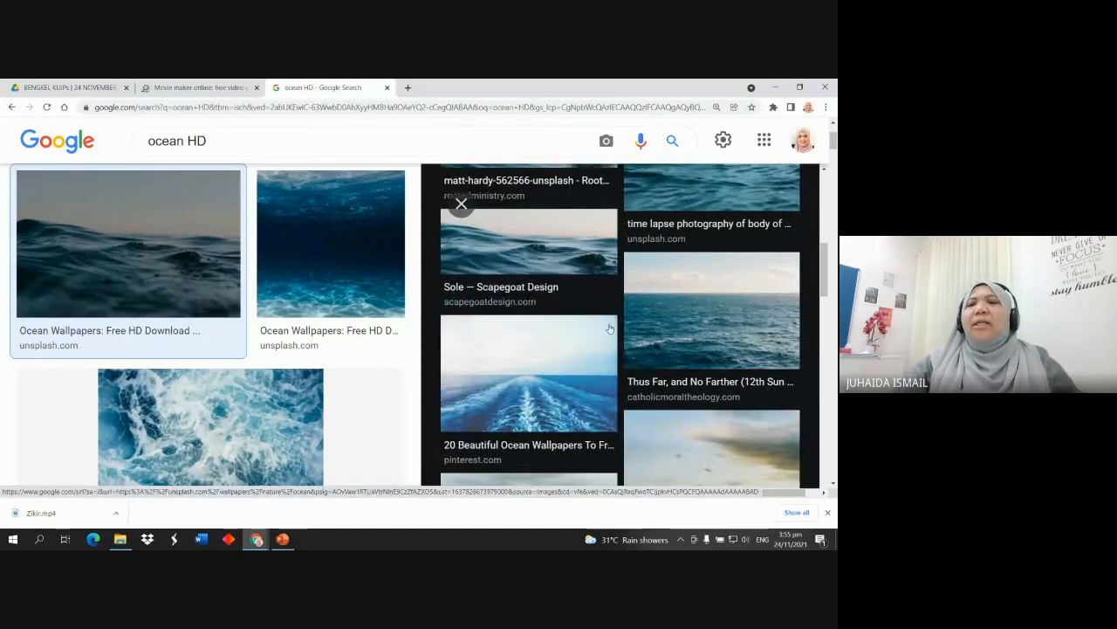
scroll(633, 330, "down", 2)
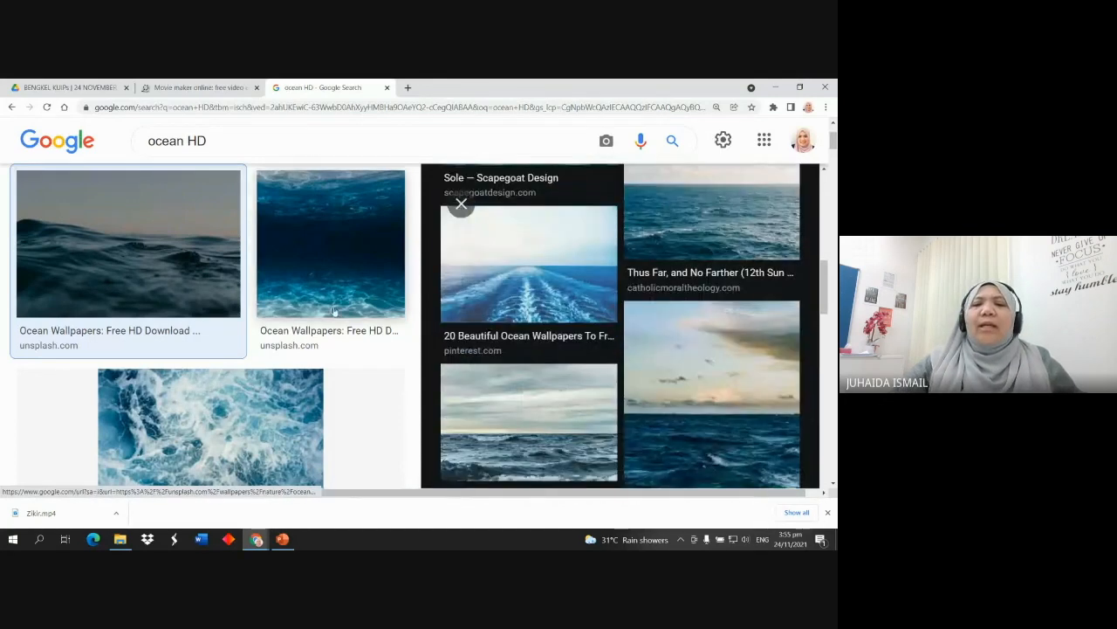
scroll(334, 306, "down", 2)
left_click(536, 403)
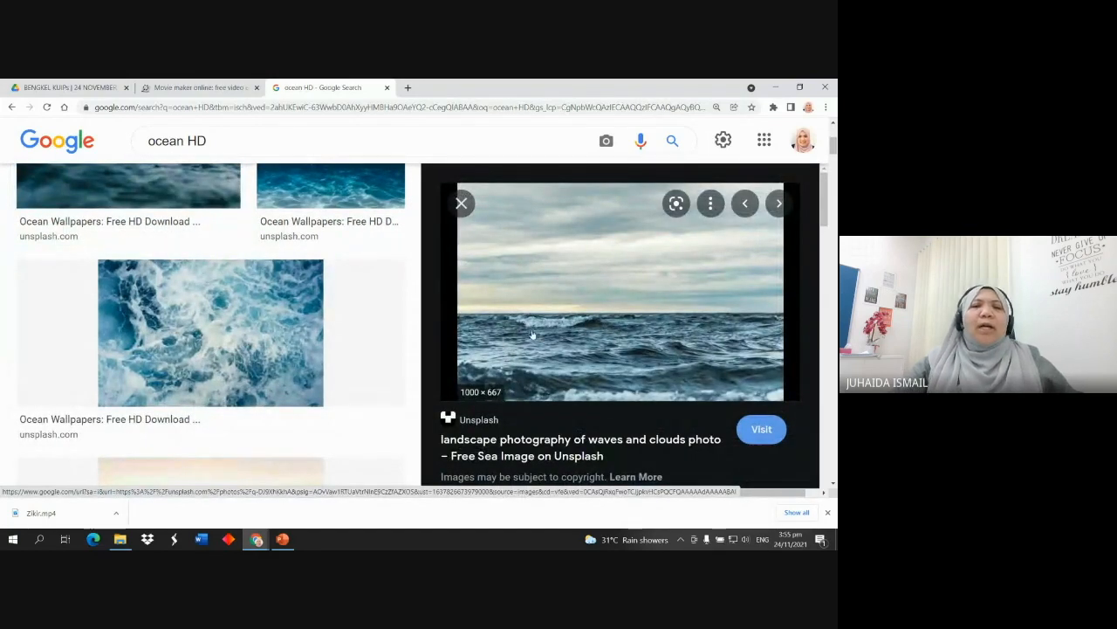
Point out the HD keyword in the image query, close the waves photo preview and browse further ocean wallpapers
double_click(197, 140)
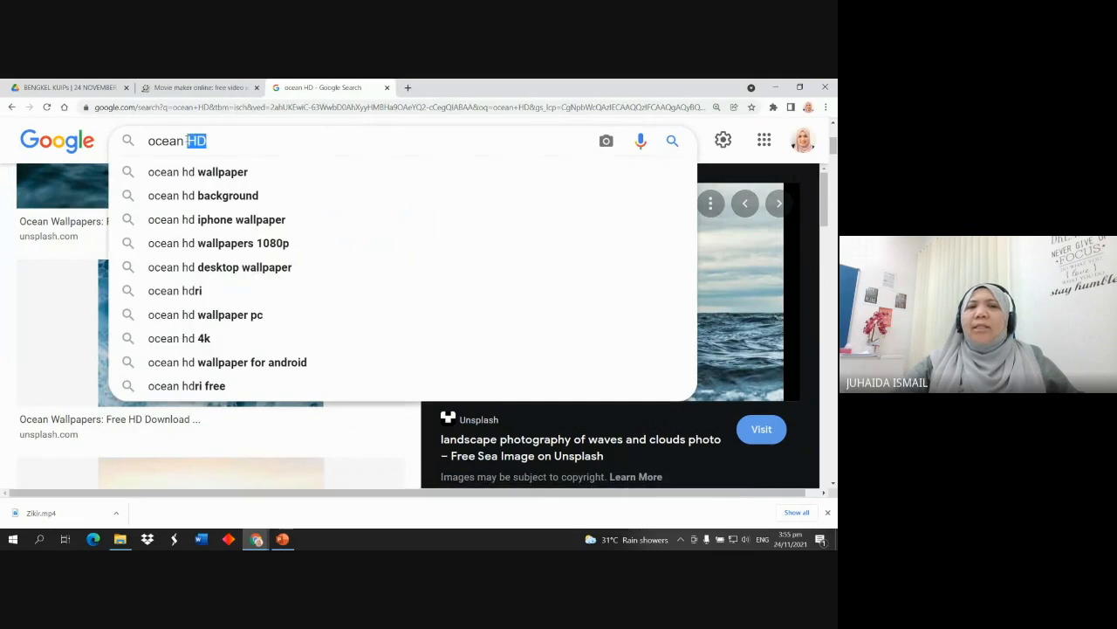
left_click(226, 146)
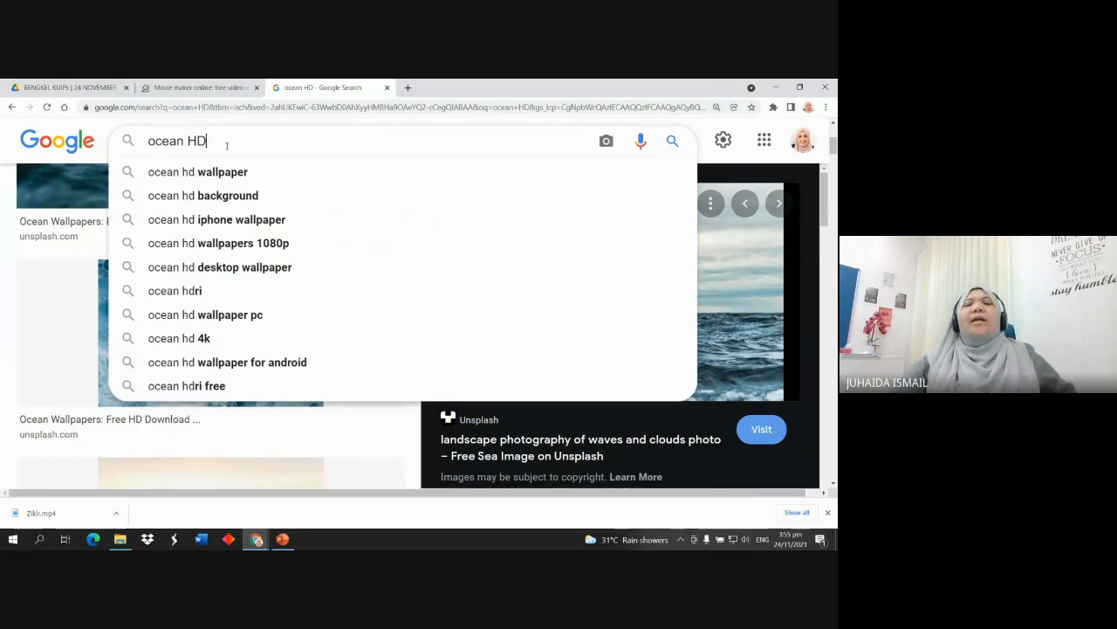
double_click(197, 141)
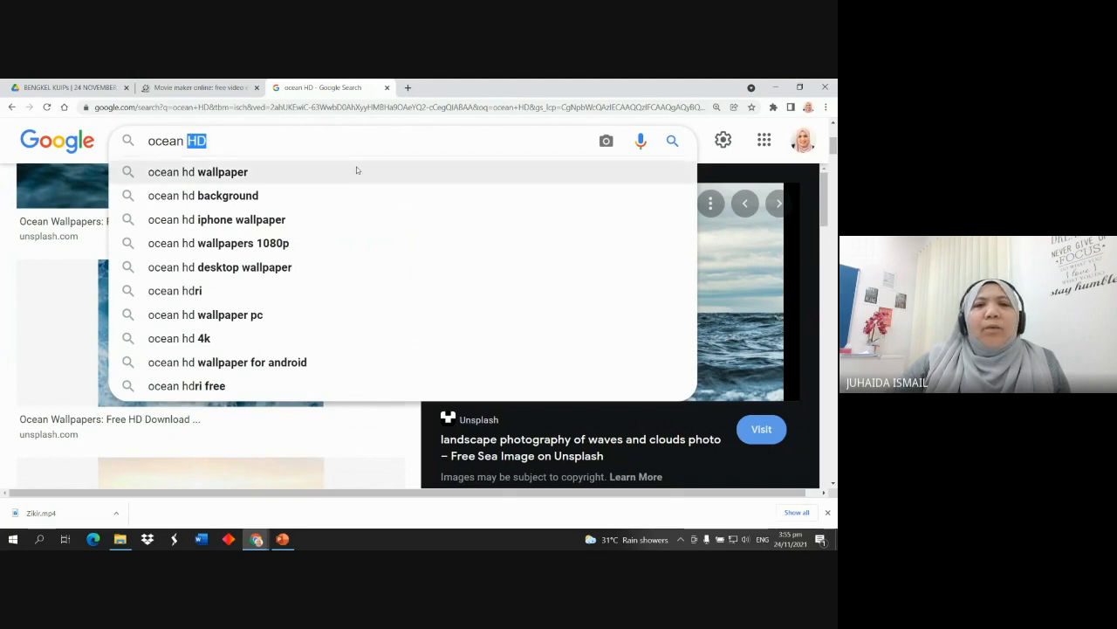
left_click(2, 245)
scroll(214, 196, "up", 3)
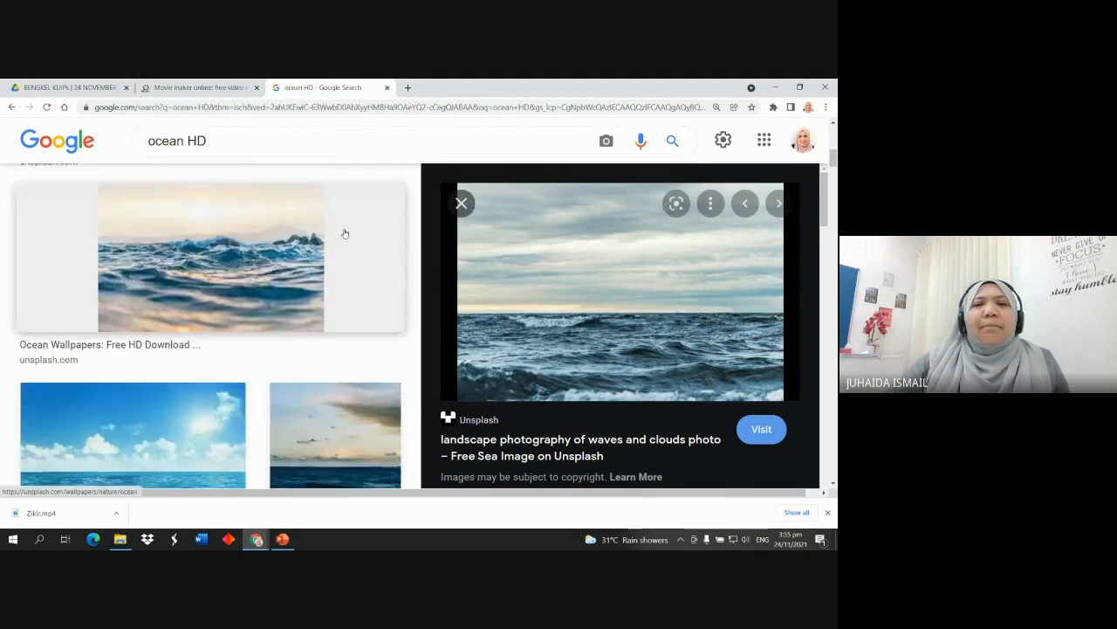
left_click(461, 204)
scroll(472, 237, "down", 6)
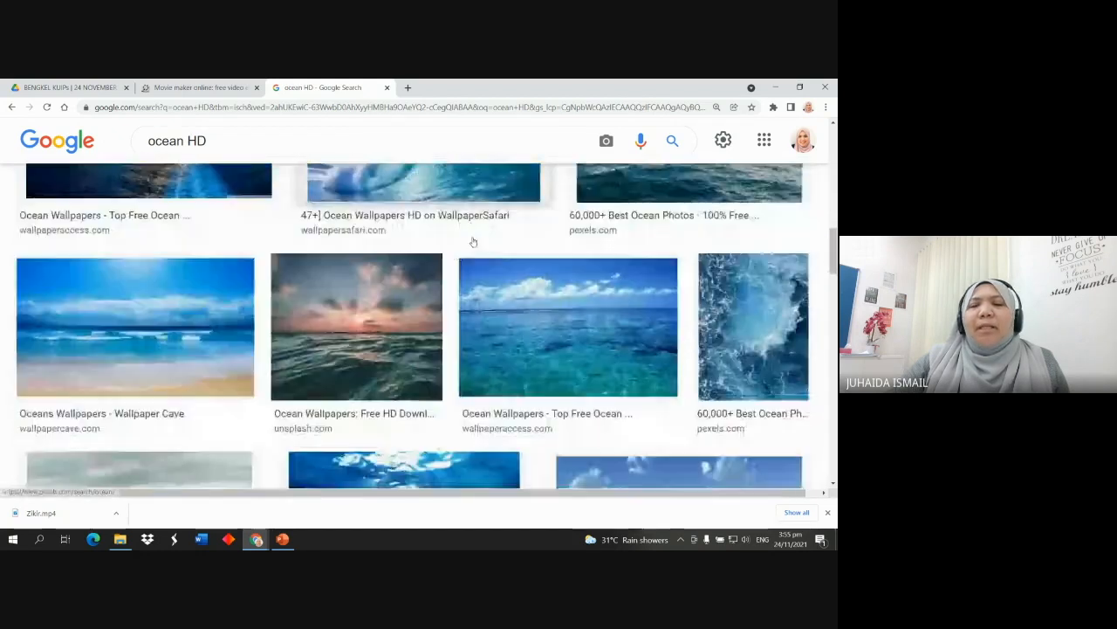
scroll(472, 242, "down", 2)
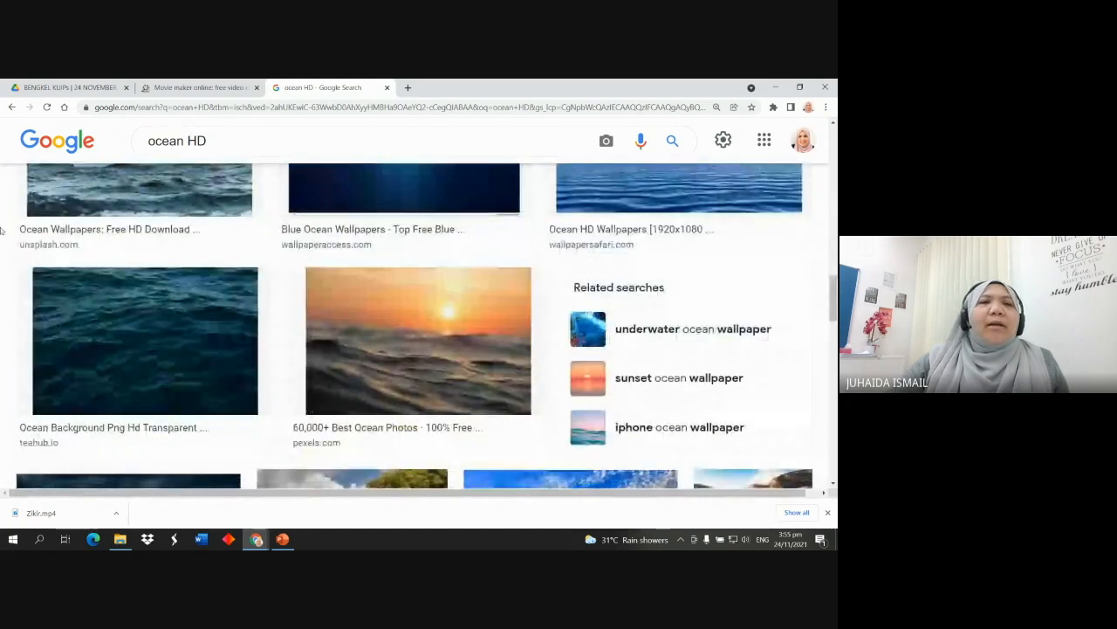
Return to the Movie Maker Online project and examine the three image clips in the Main track beside the music
left_click(210, 87)
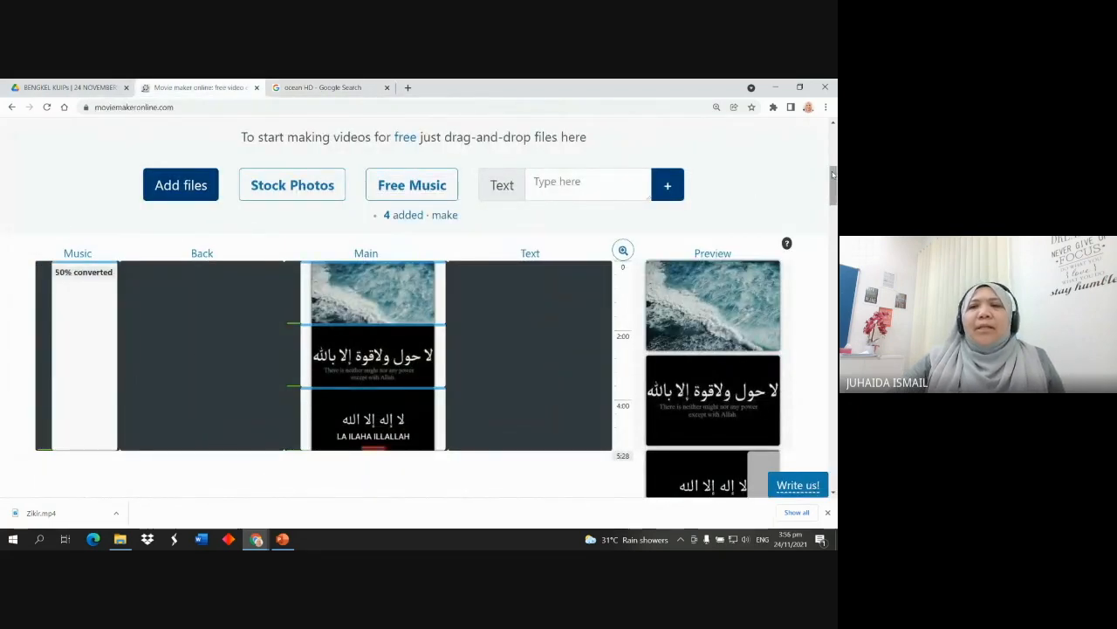
scroll(833, 183, "down", 1)
scroll(833, 183, "up", 1)
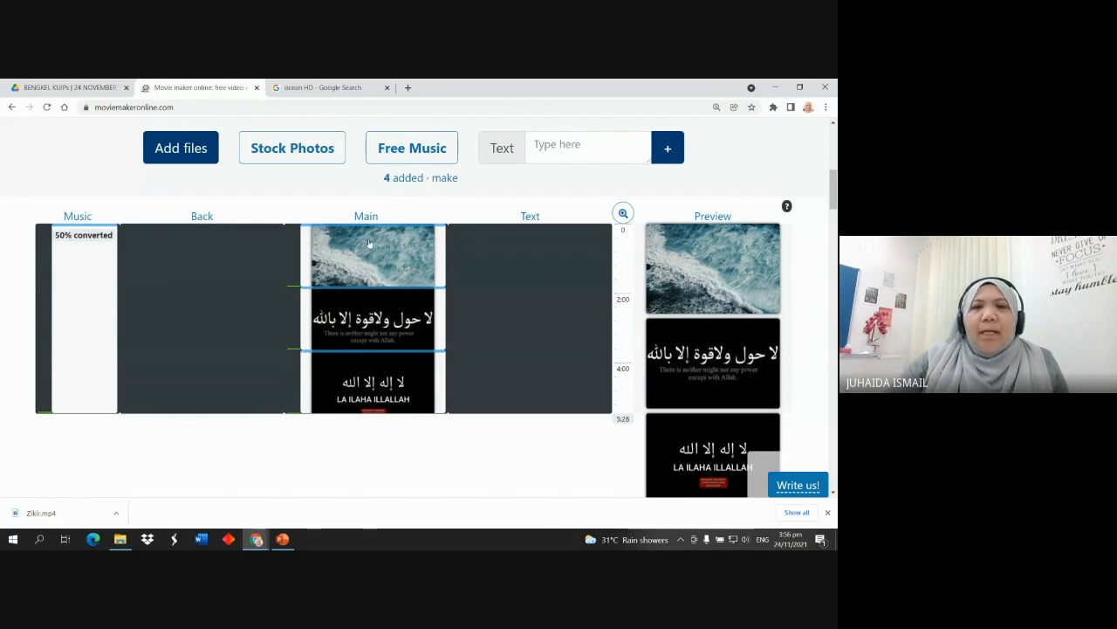
mouse_move(370, 242)
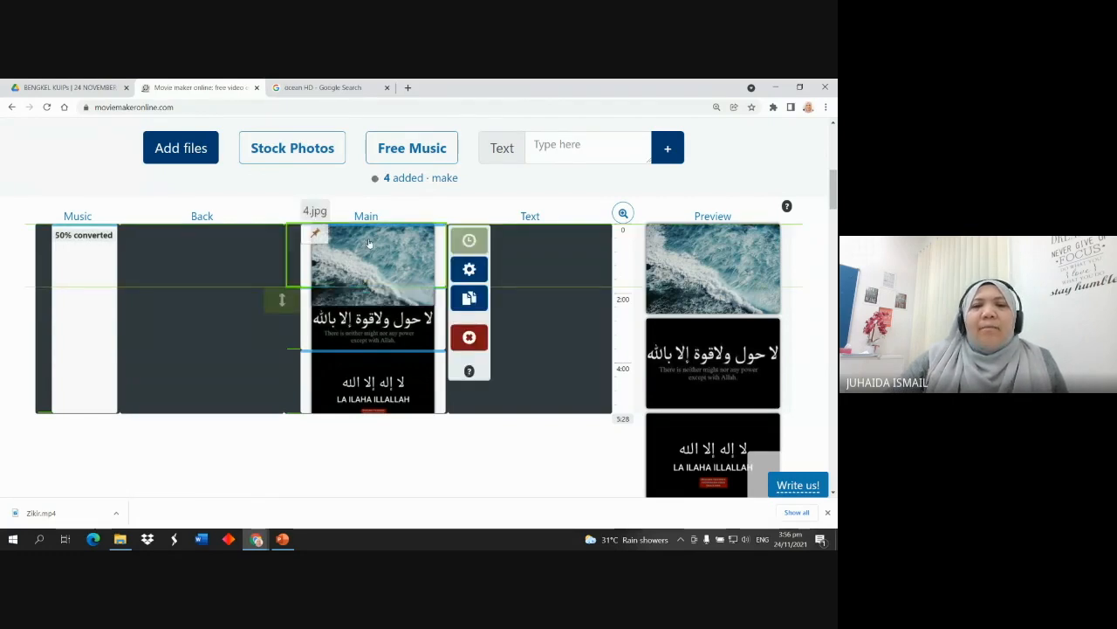
mouse_move(388, 324)
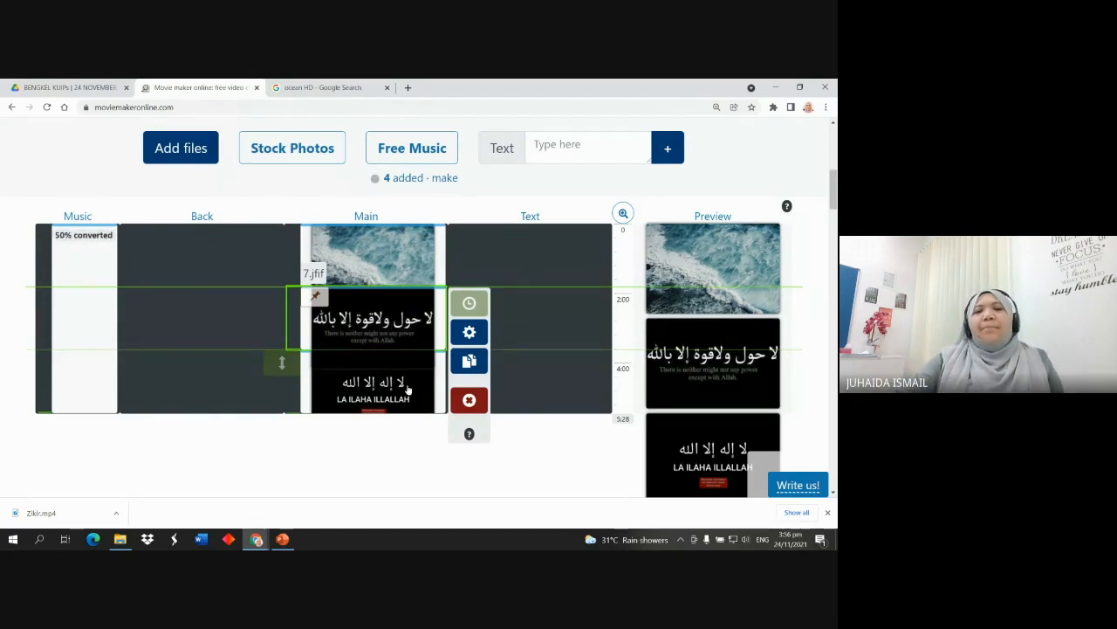
mouse_move(406, 389)
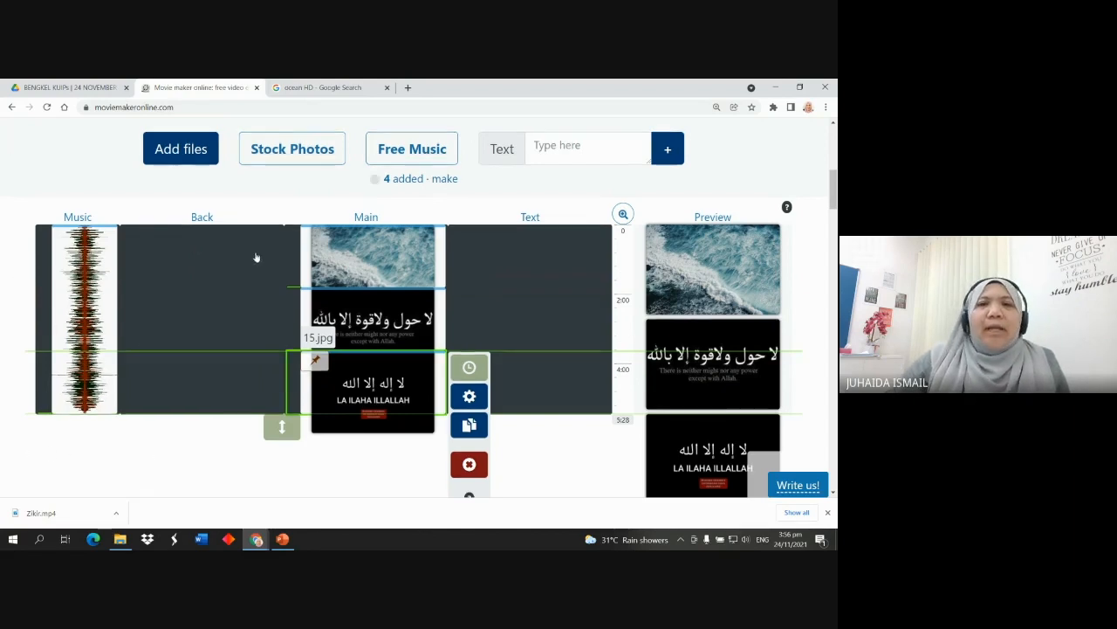
Add the text "Koleksi Zikir" to the video project
scroll(253, 255, "up", 1)
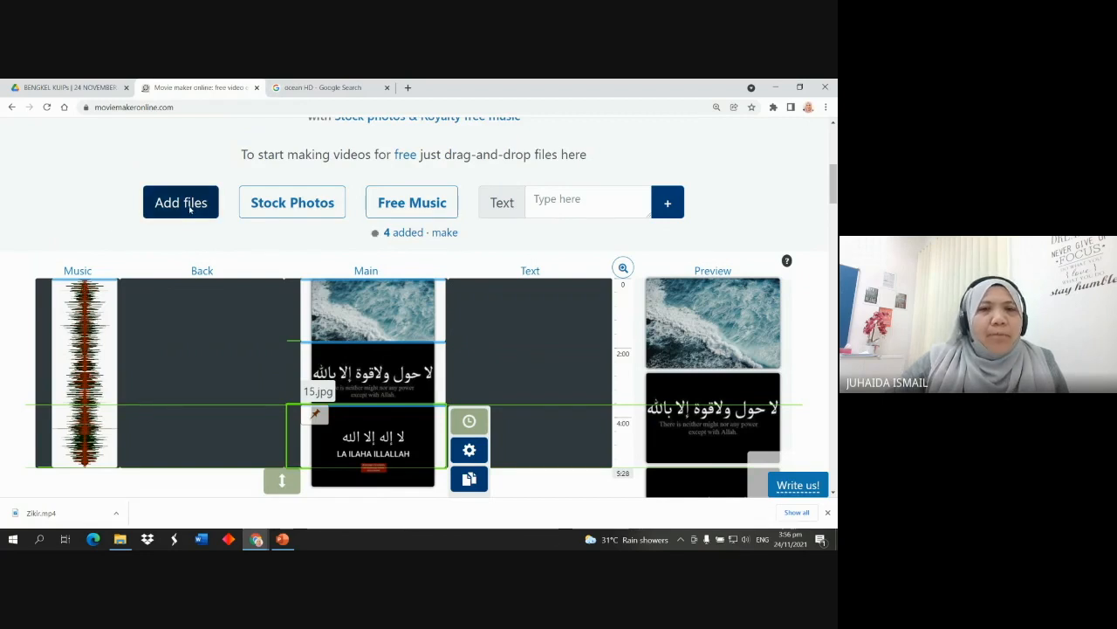
left_click(540, 201)
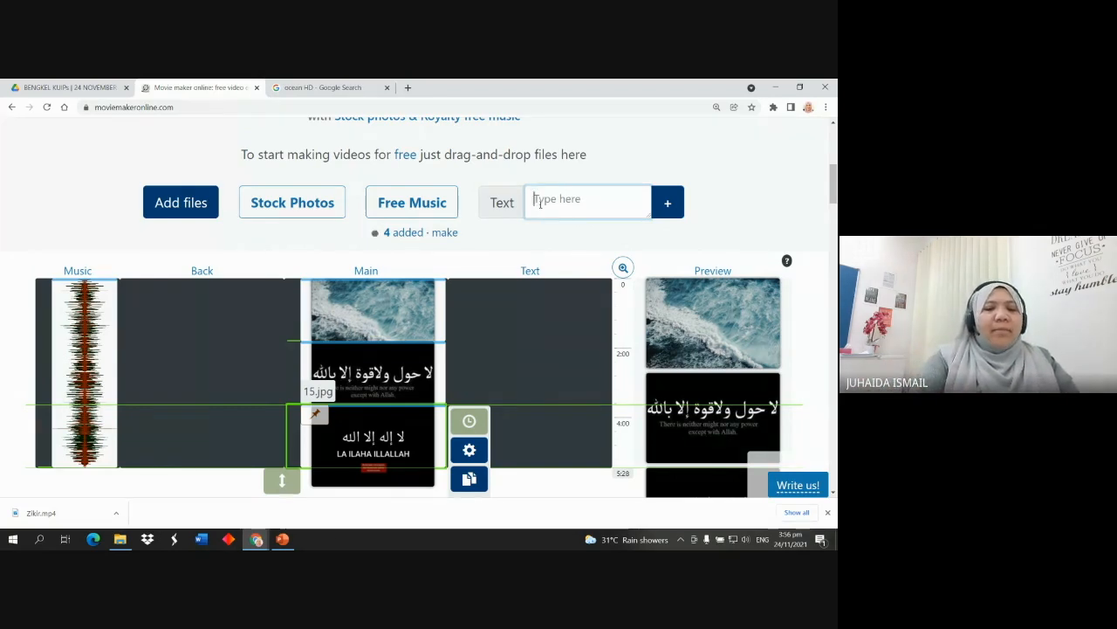
type("Koleksi Zikir")
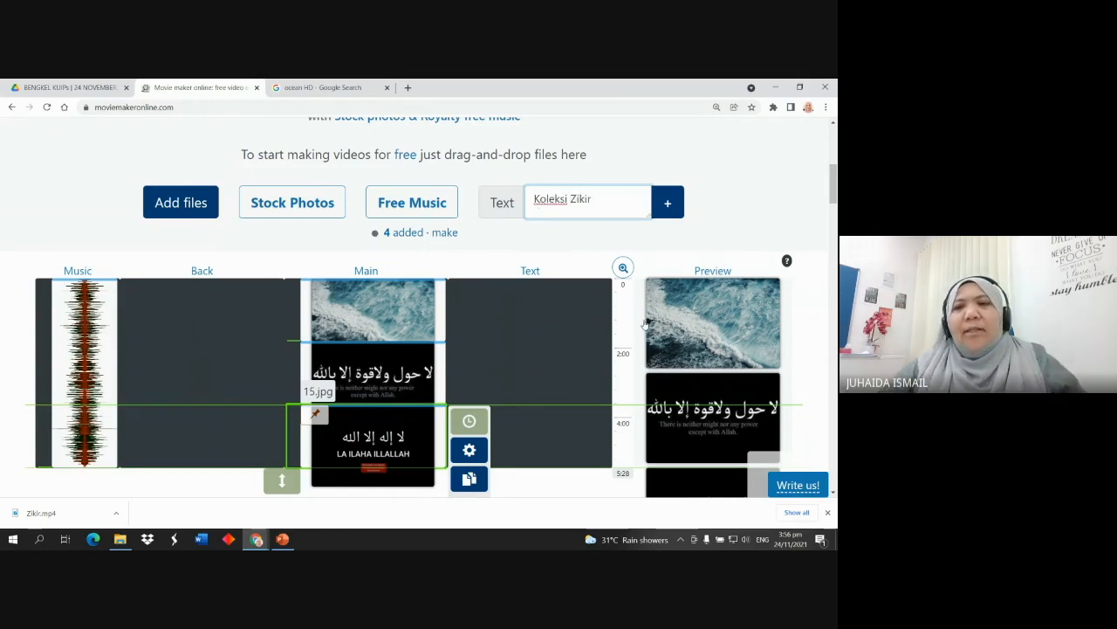
scroll(690, 301, "down", 1)
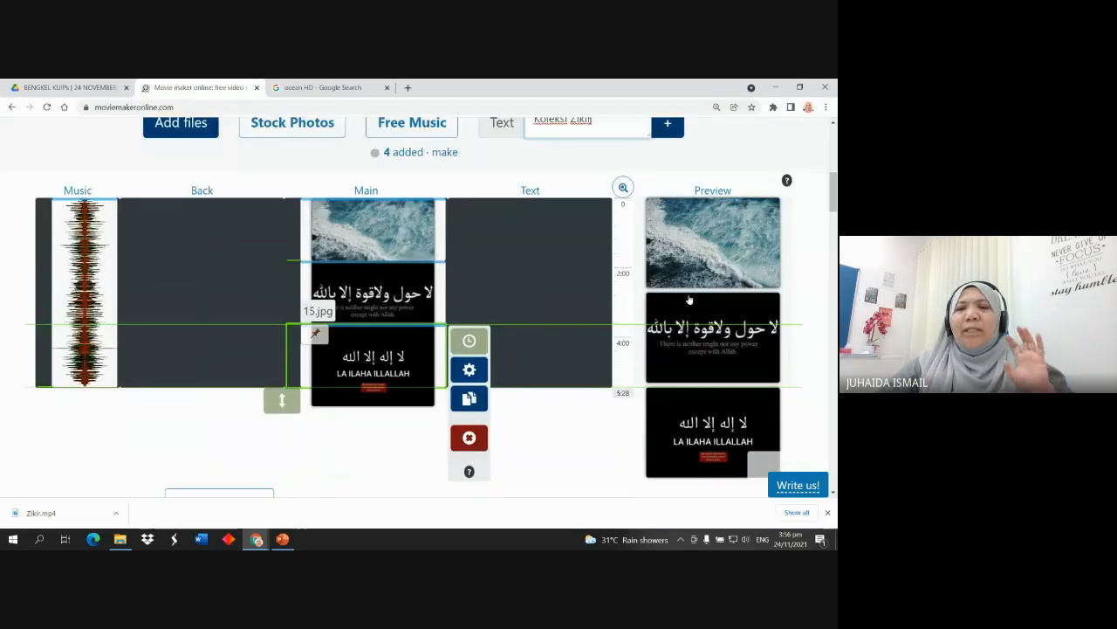
scroll(654, 436, "up", 2)
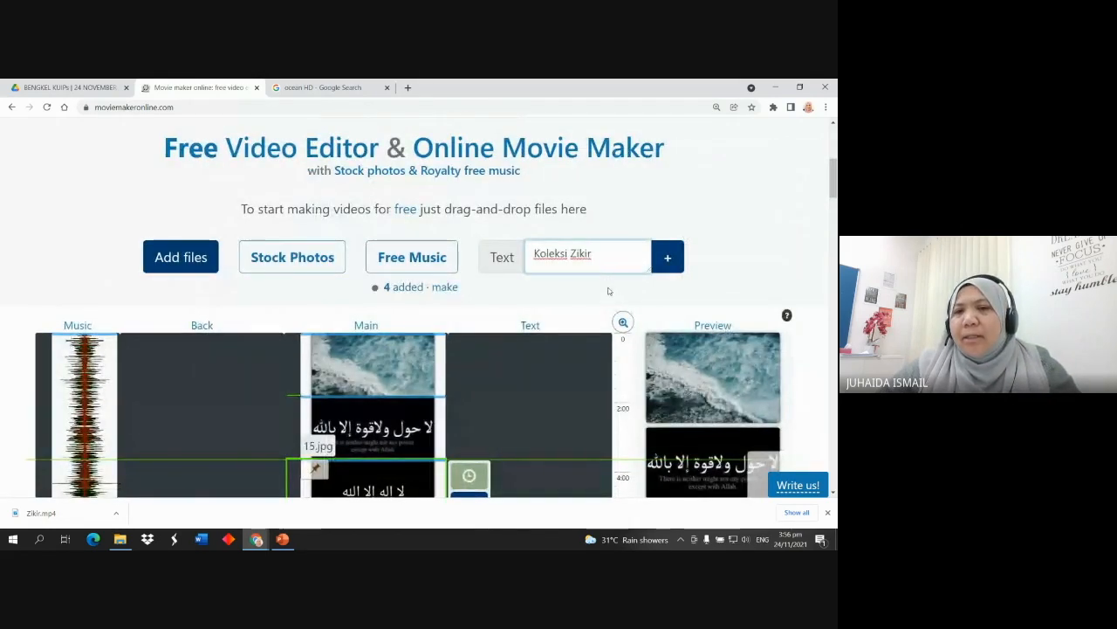
left_click(667, 260)
scroll(750, 263, "down", 1)
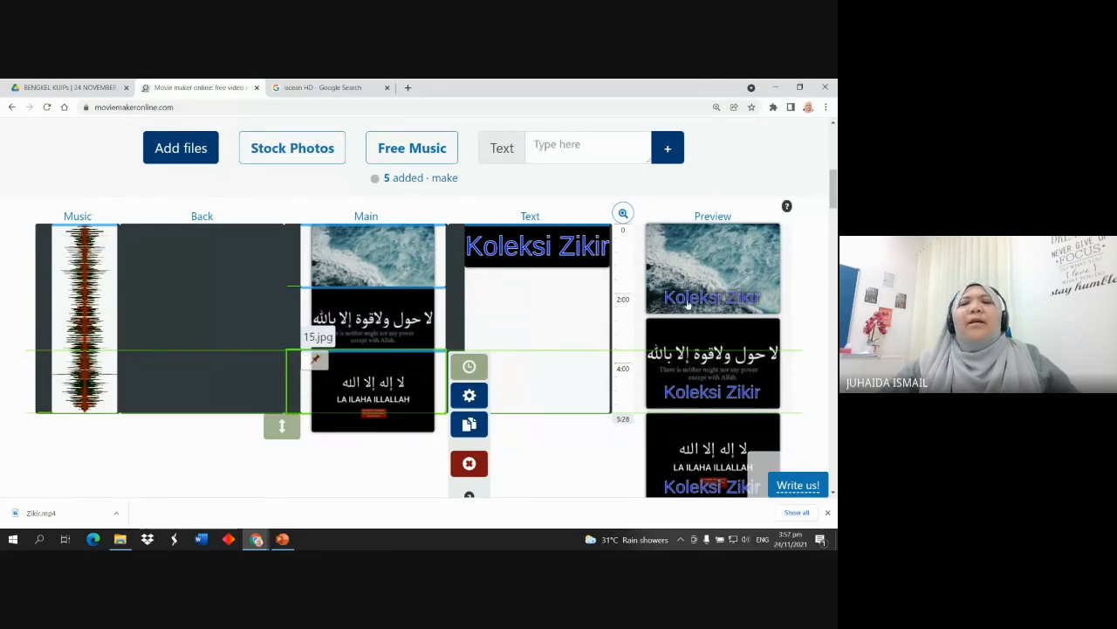
Check the text overlay in the preview and delete the Koleksi Zikir clip from the Text track
scroll(687, 305, "down", 2)
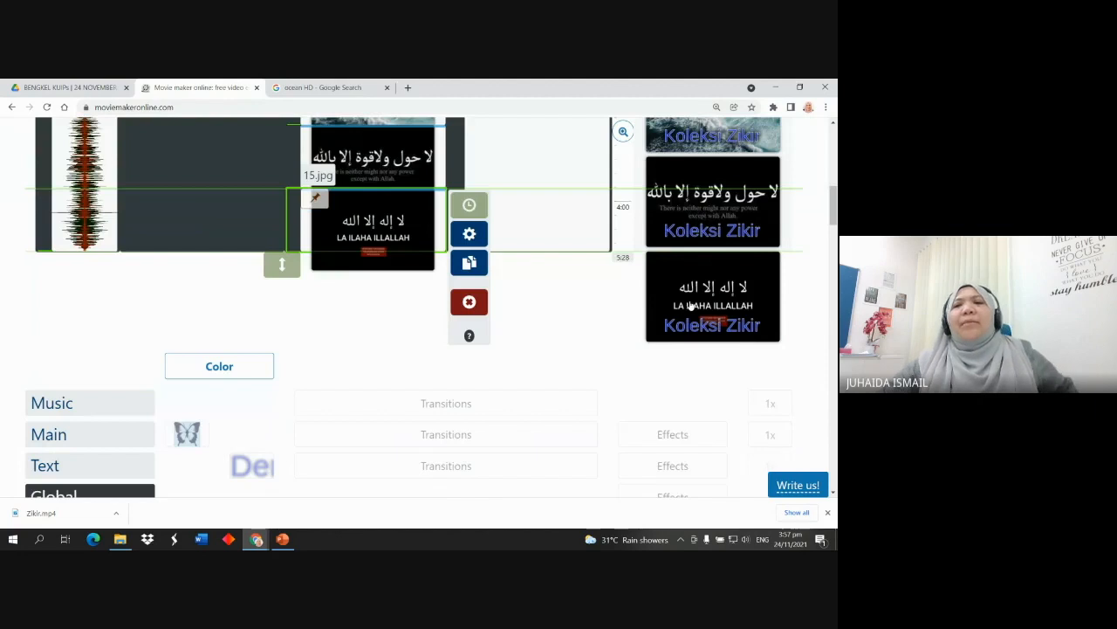
scroll(693, 305, "up", 2)
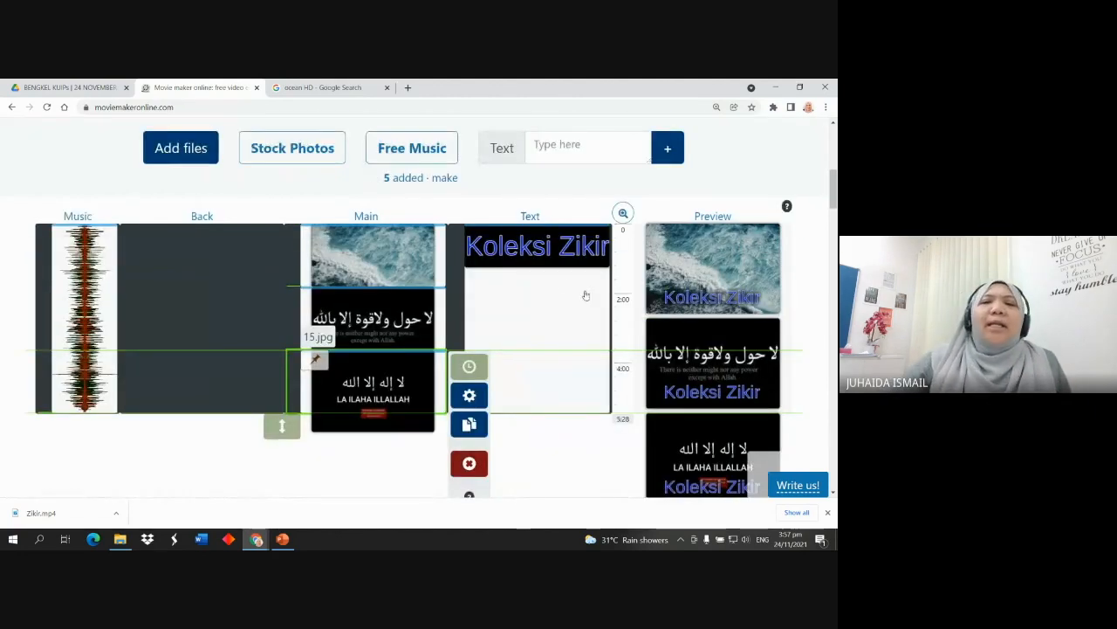
left_click(547, 262)
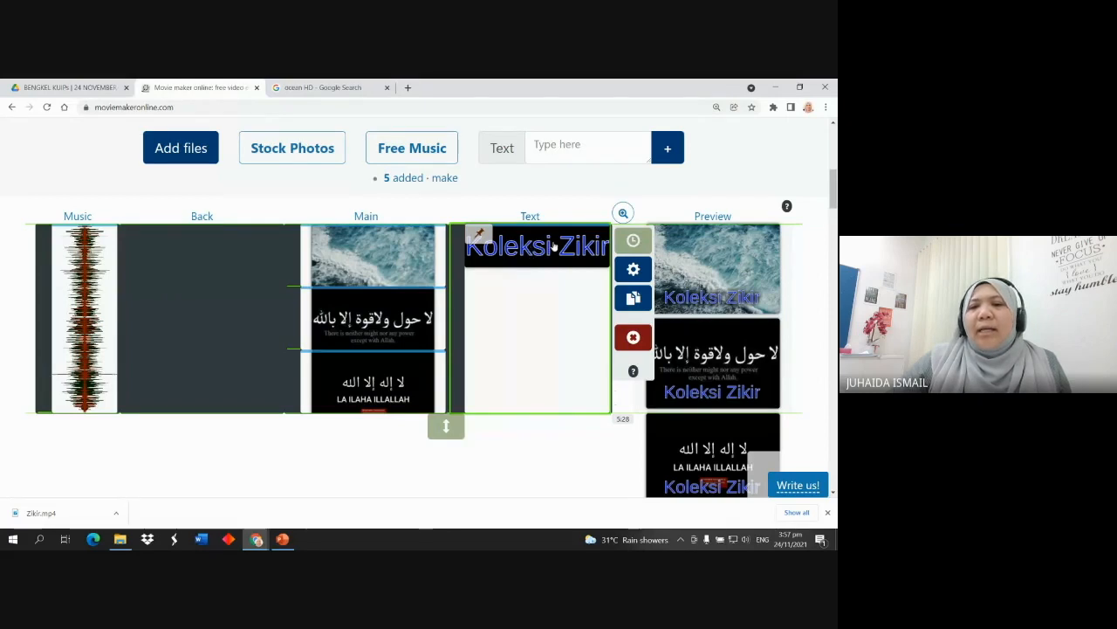
left_click(633, 338)
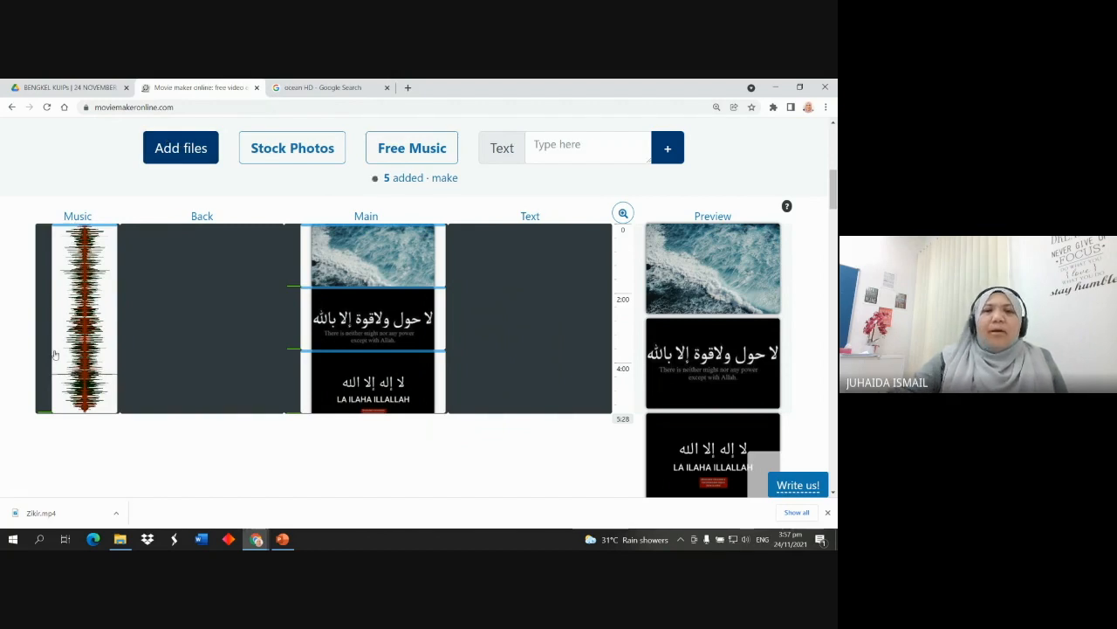
Shorten the duration of the ocean image 4.jpg in the Main track
mouse_move(385, 250)
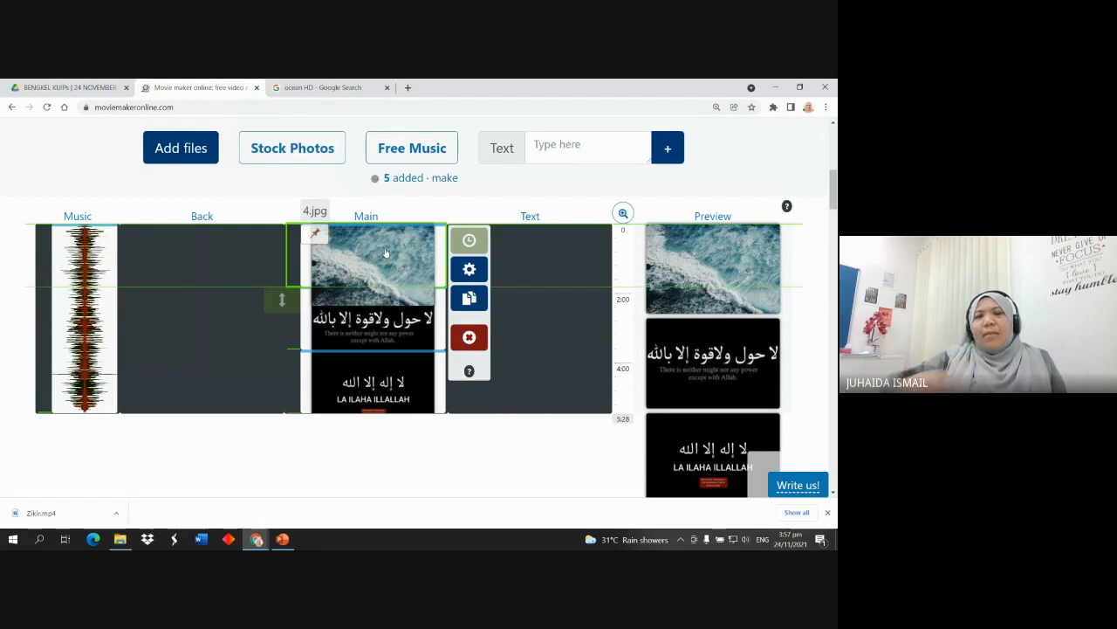
left_click(470, 241)
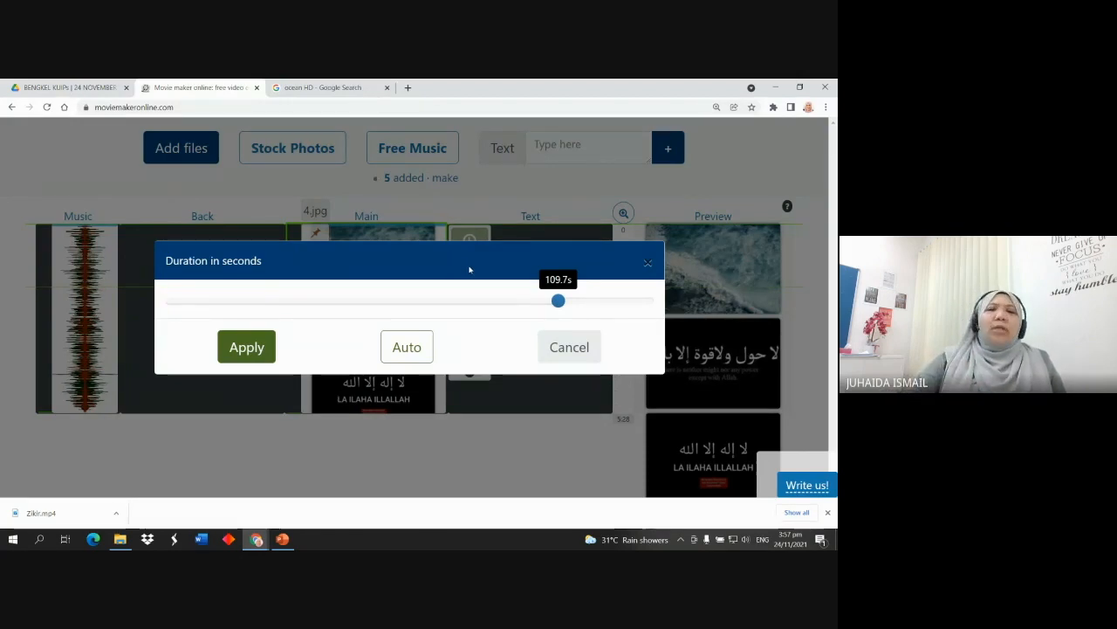
left_click_drag(555, 303, 365, 305)
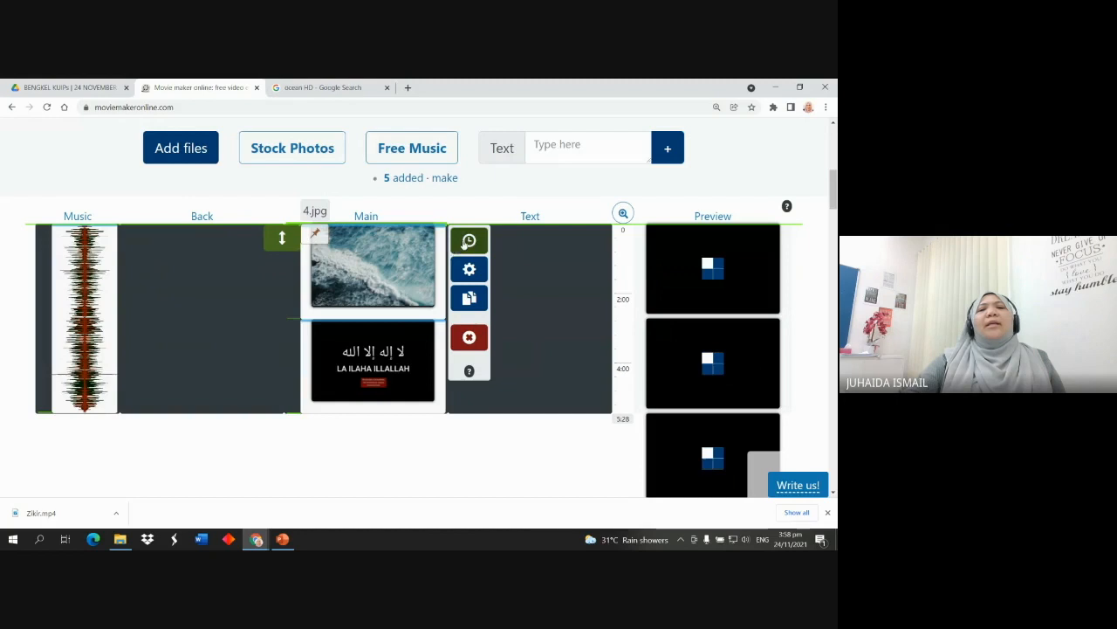
left_click(469, 239)
left_click(260, 349)
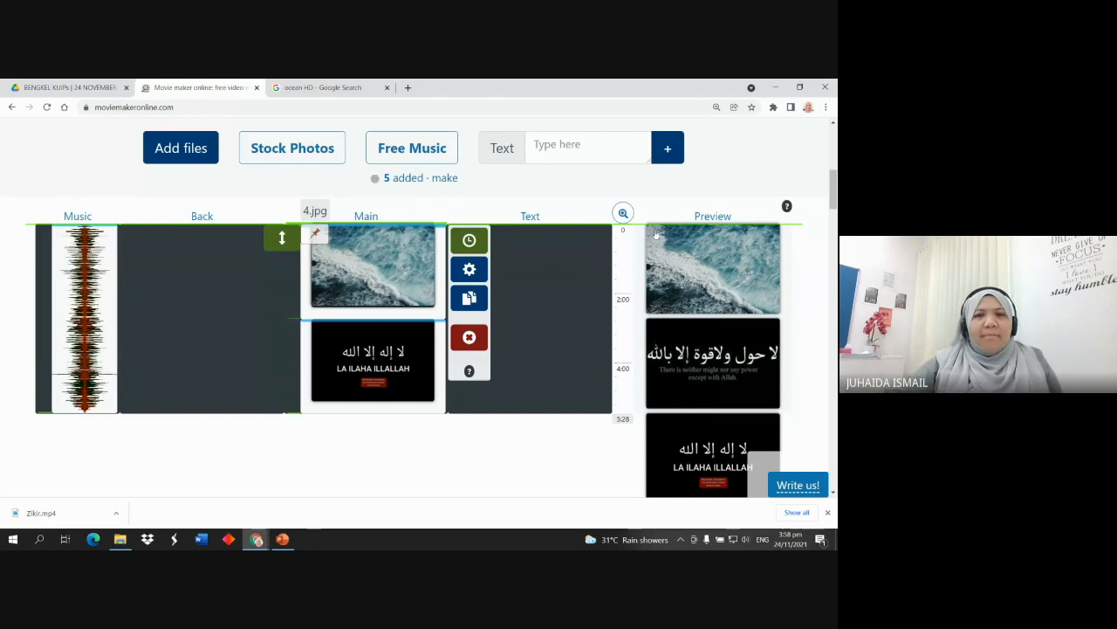
Set the duration of the 7.jfif image in the Main track to 3.5 seconds
scroll(390, 356, "up", 2)
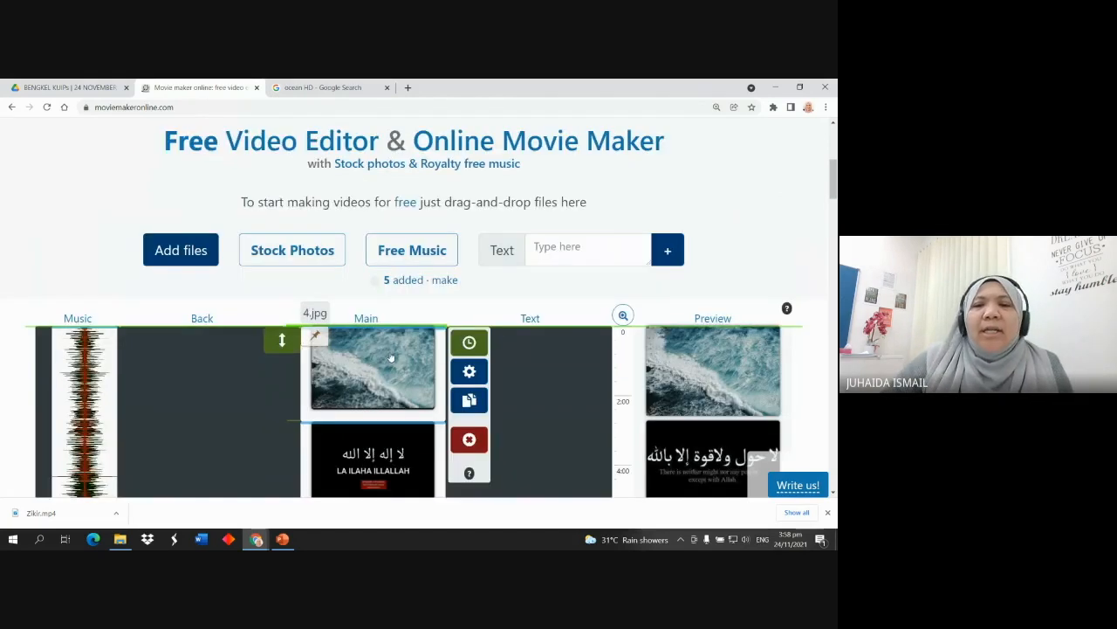
scroll(685, 408, "down", 1)
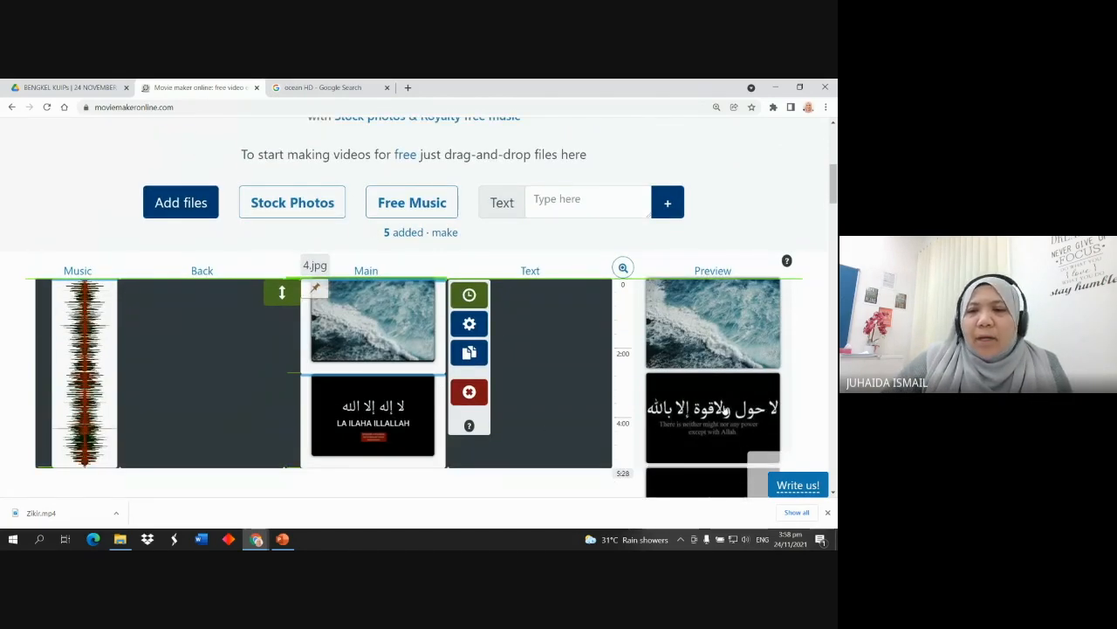
scroll(375, 349, "down", 1)
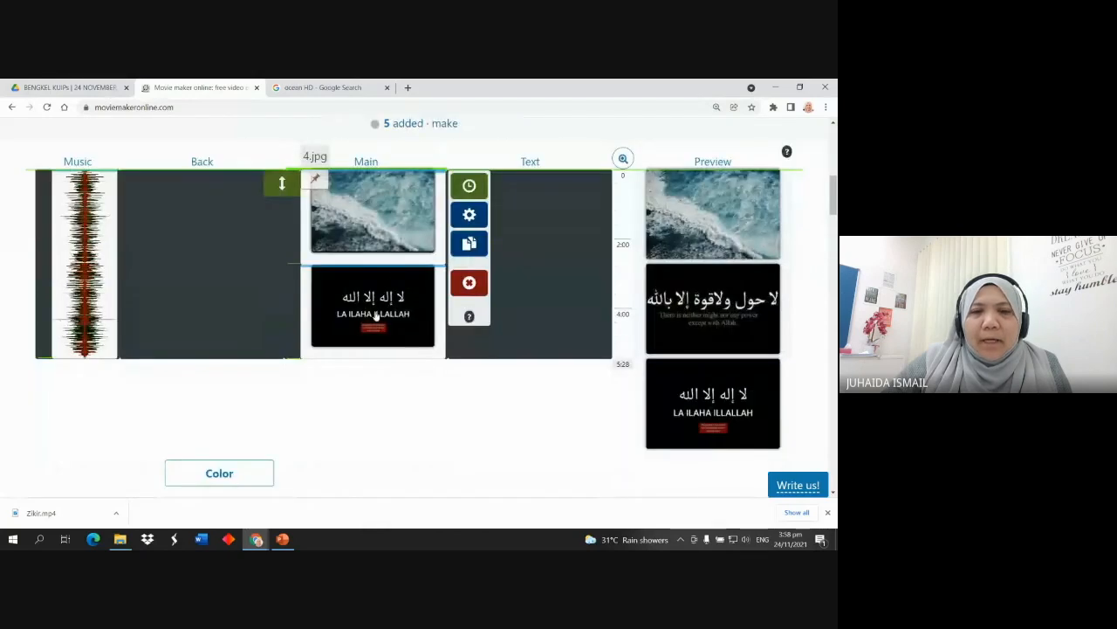
scroll(398, 274, "down", 1)
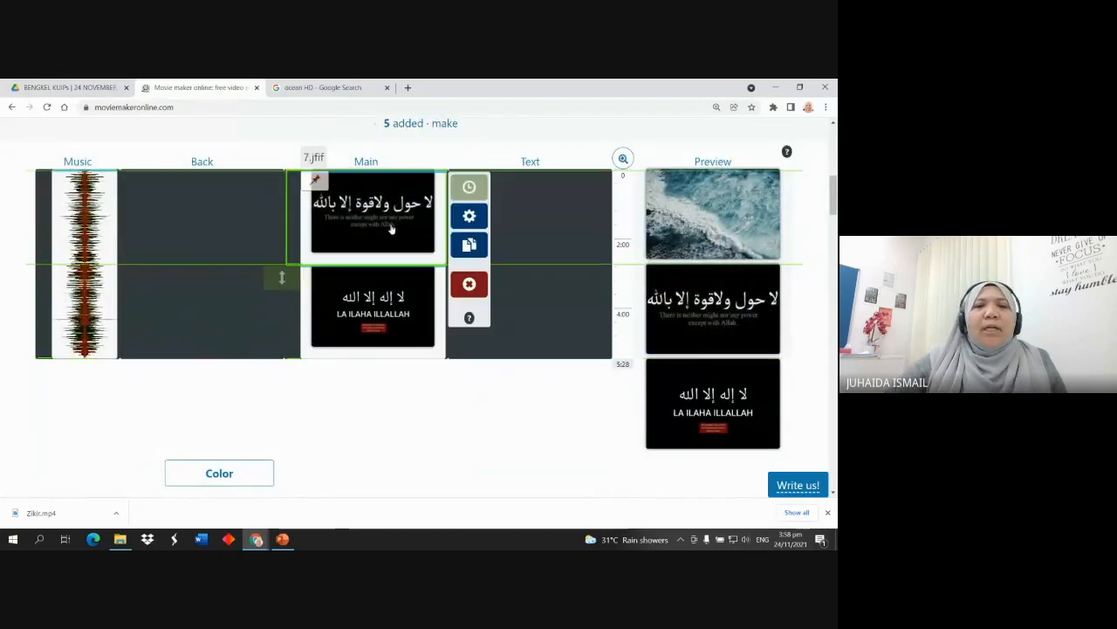
left_click(471, 188)
left_click_drag(579, 301, 366, 321)
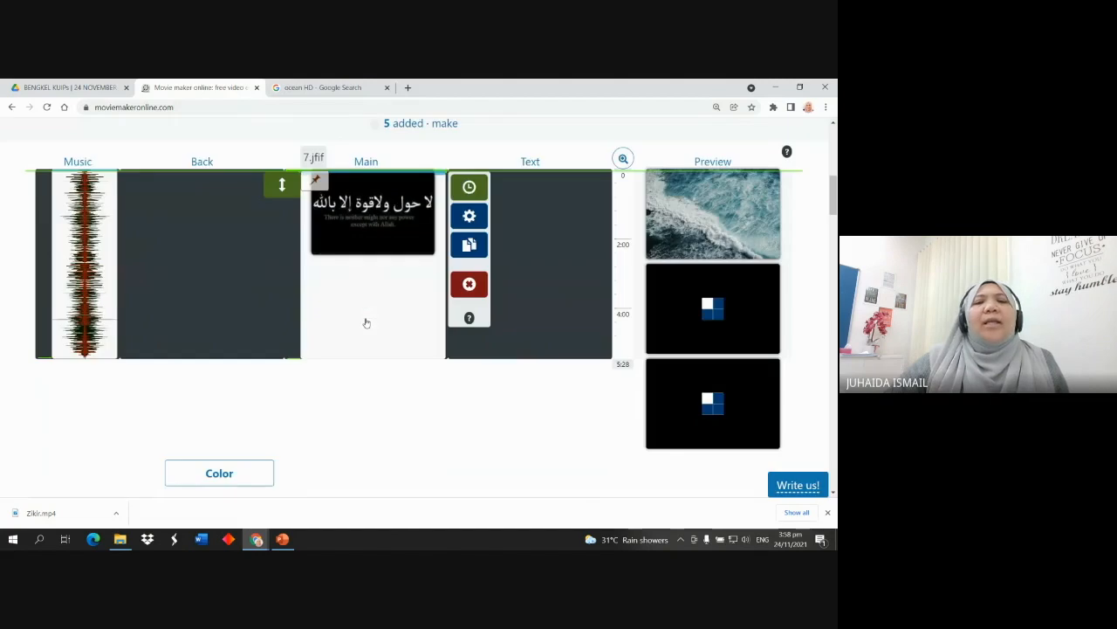
scroll(429, 277, "up", 2)
left_click(456, 294)
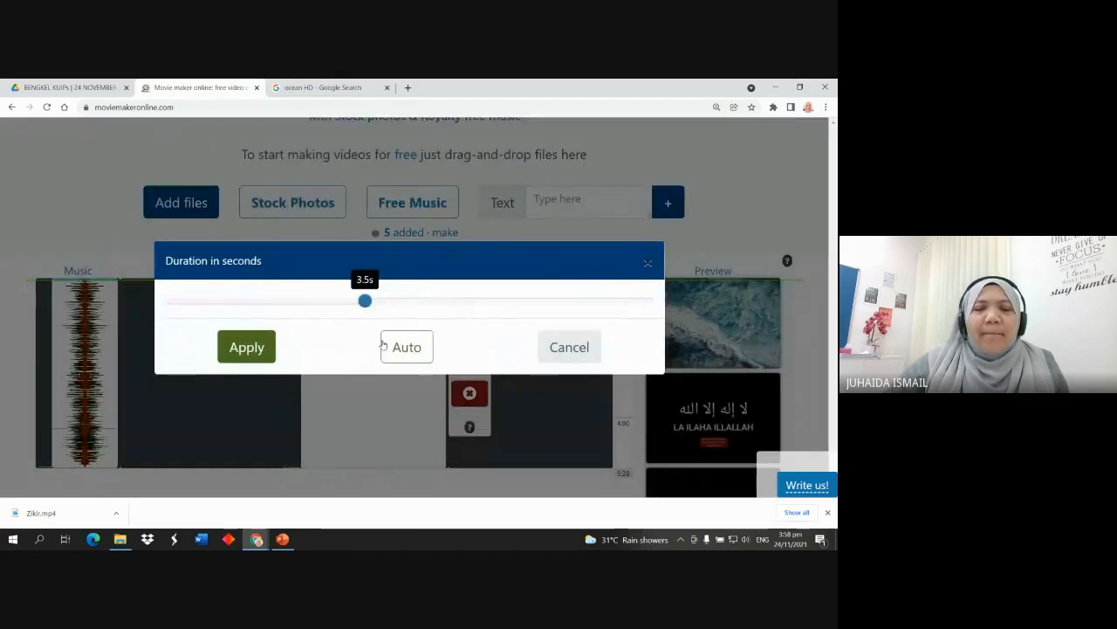
left_click(247, 349)
Move the shortened 7.jfif clip within the image sequence of the Main track
scroll(434, 359, "down", 1)
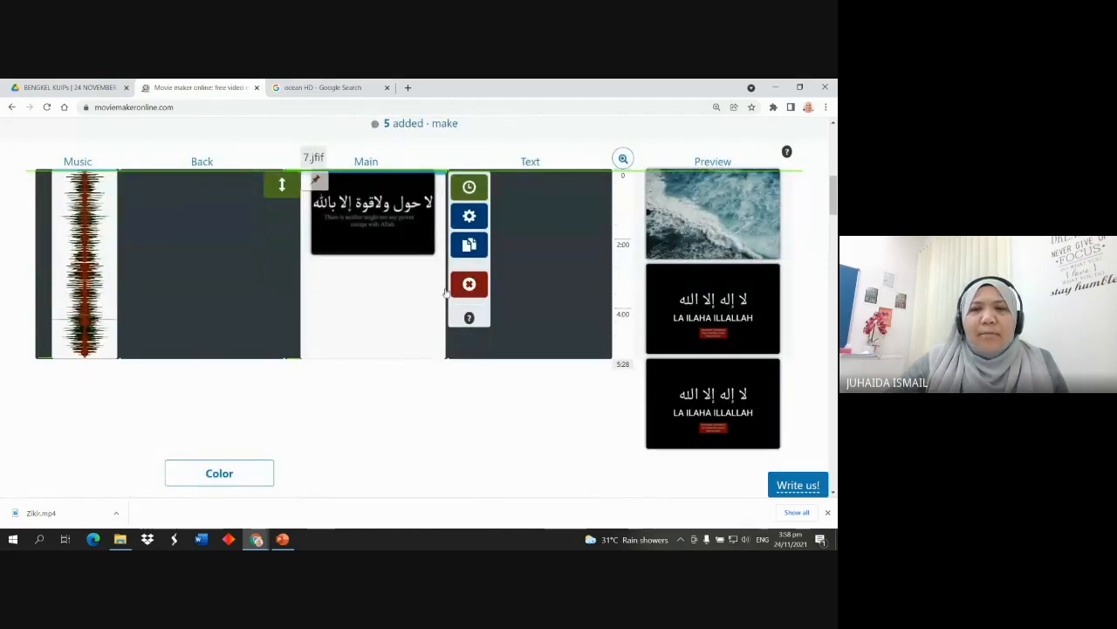
scroll(372, 312, "up", 1)
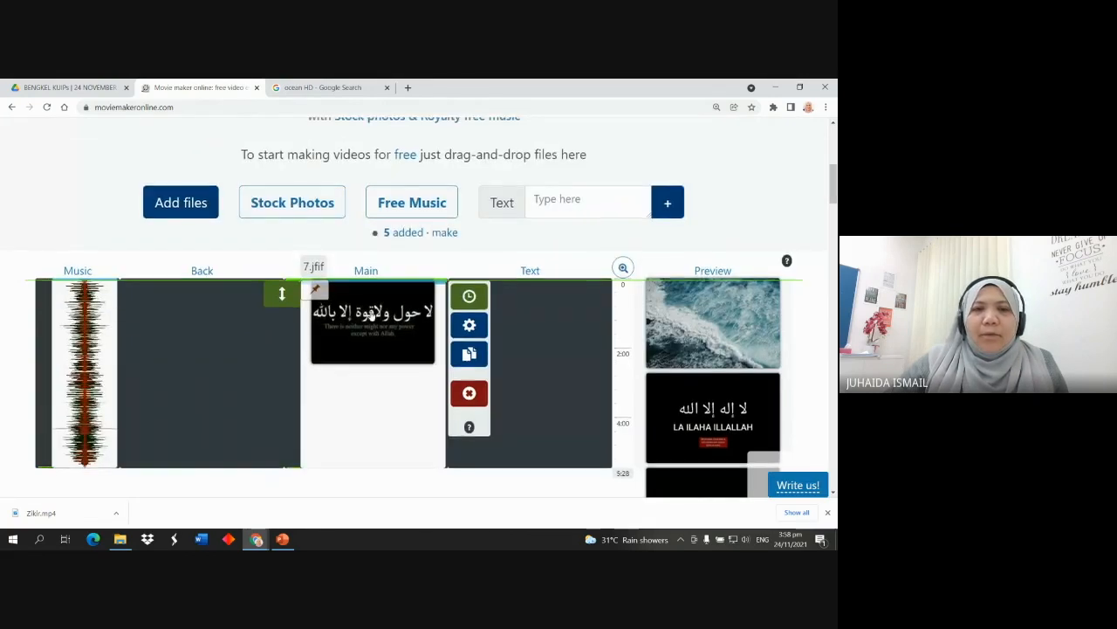
left_click_drag(380, 355, 392, 312)
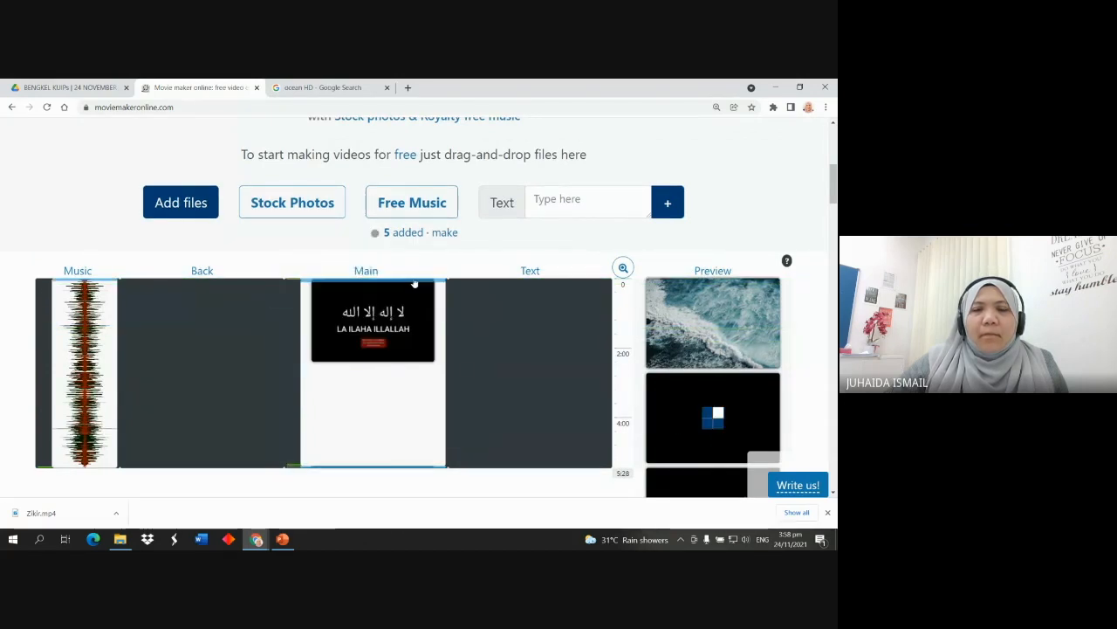
scroll(364, 359, "down", 2)
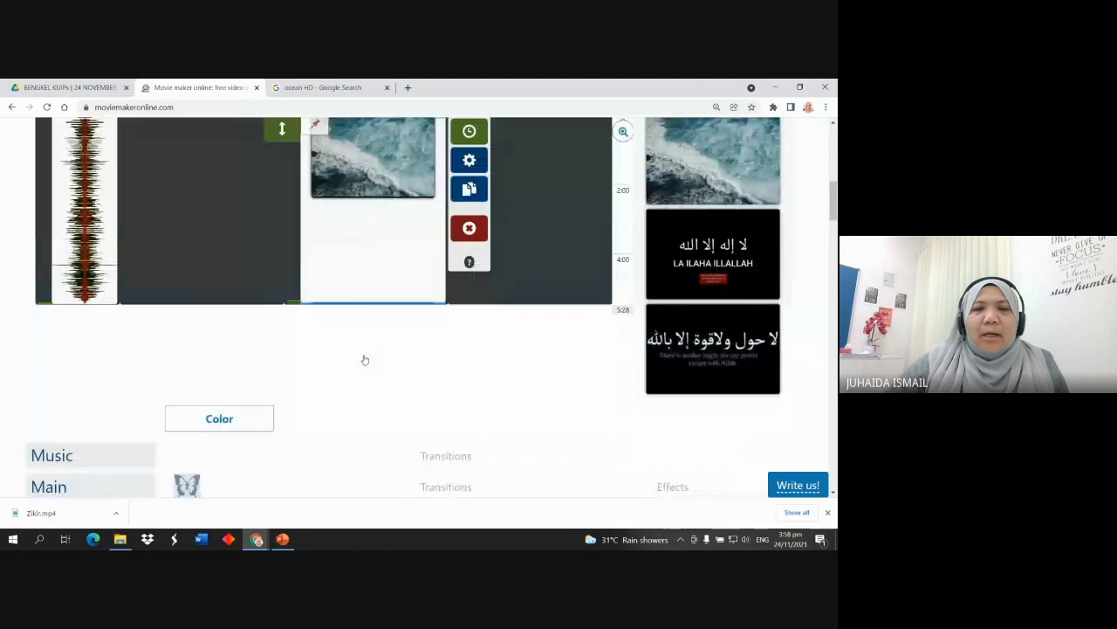
left_click_drag(348, 306, 357, 271)
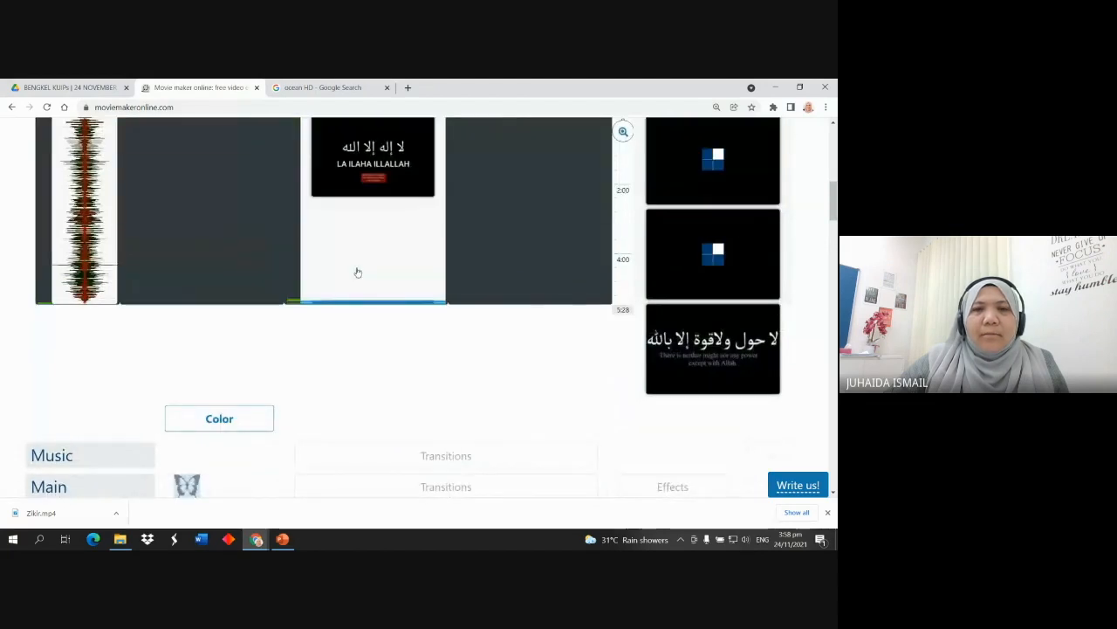
scroll(382, 262, "up", 3)
left_click(374, 335)
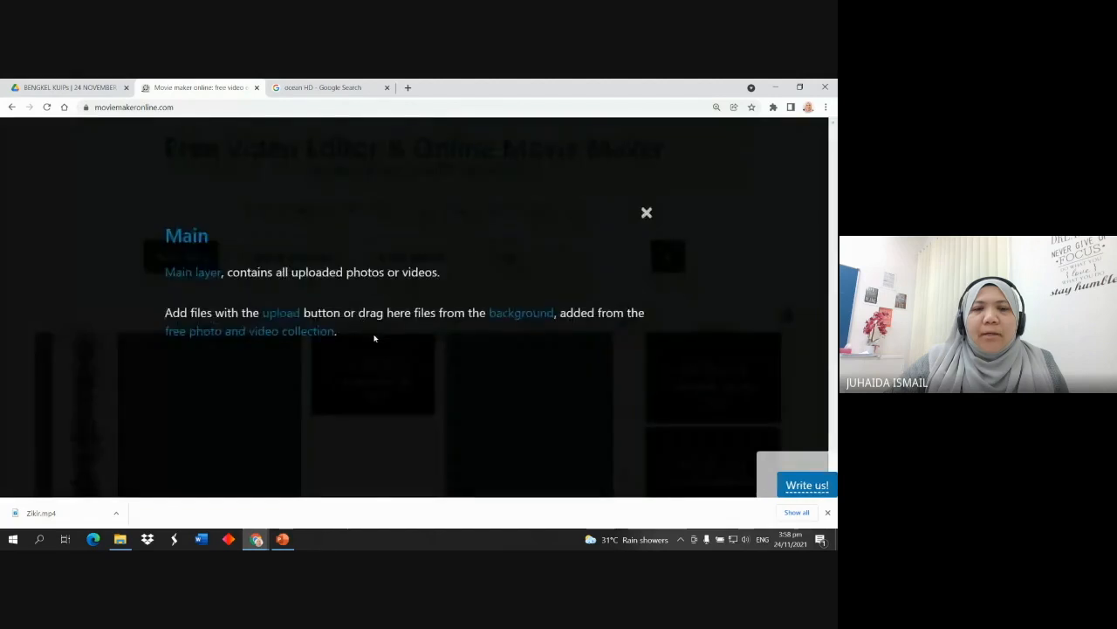
Go back to the search results, reopen moviemakeronline.com and bring the project timeline into view
left_click(12, 106)
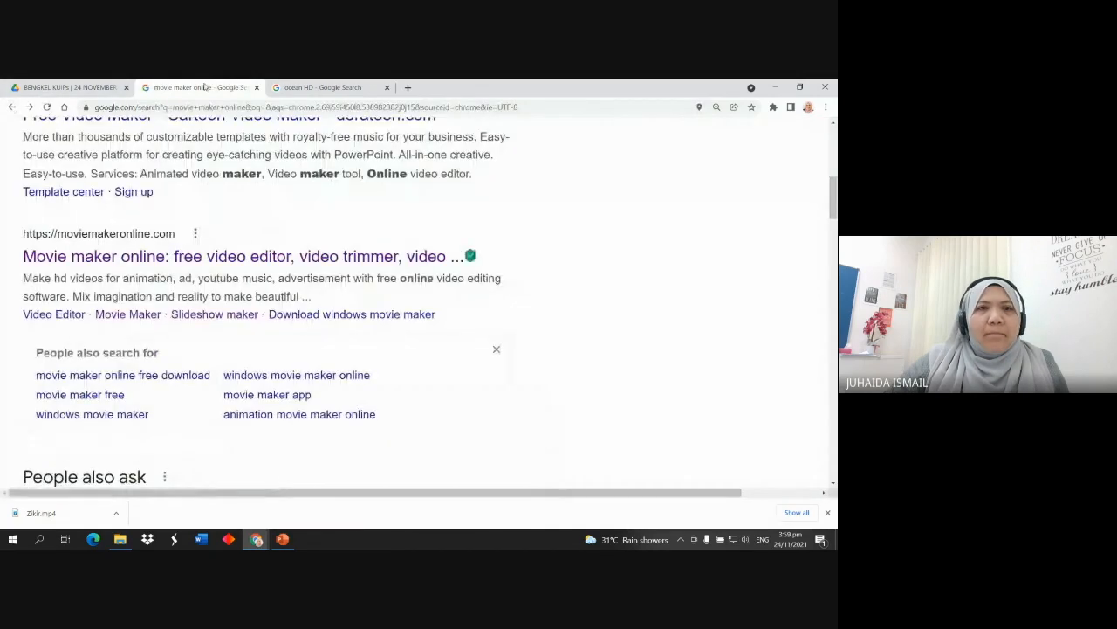
left_click(120, 236)
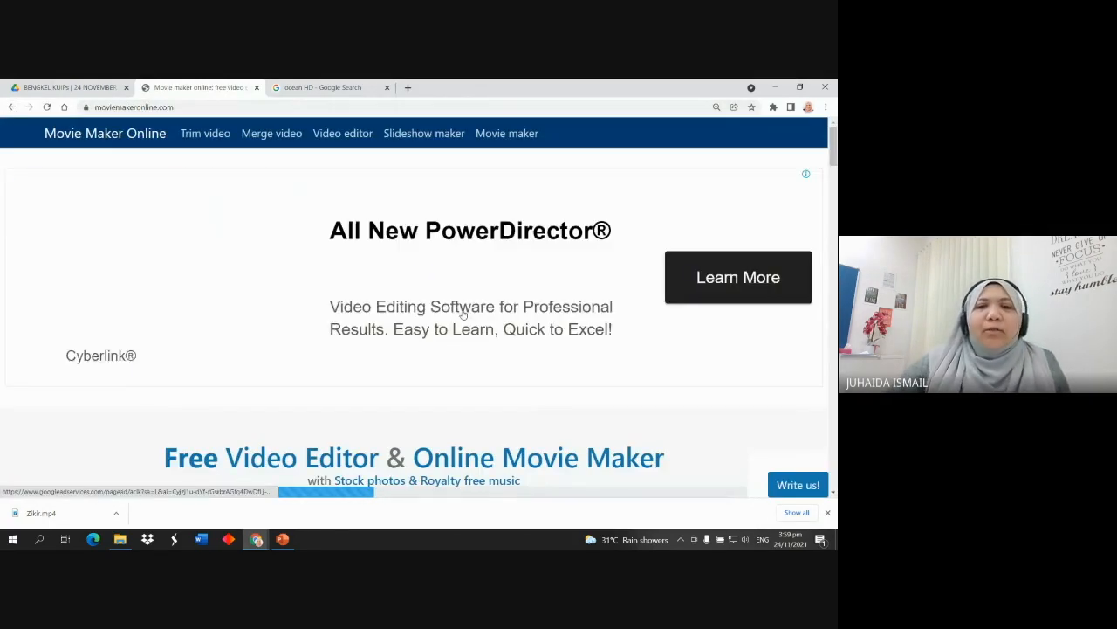
scroll(462, 313, "down", 2)
scroll(462, 314, "down", 3)
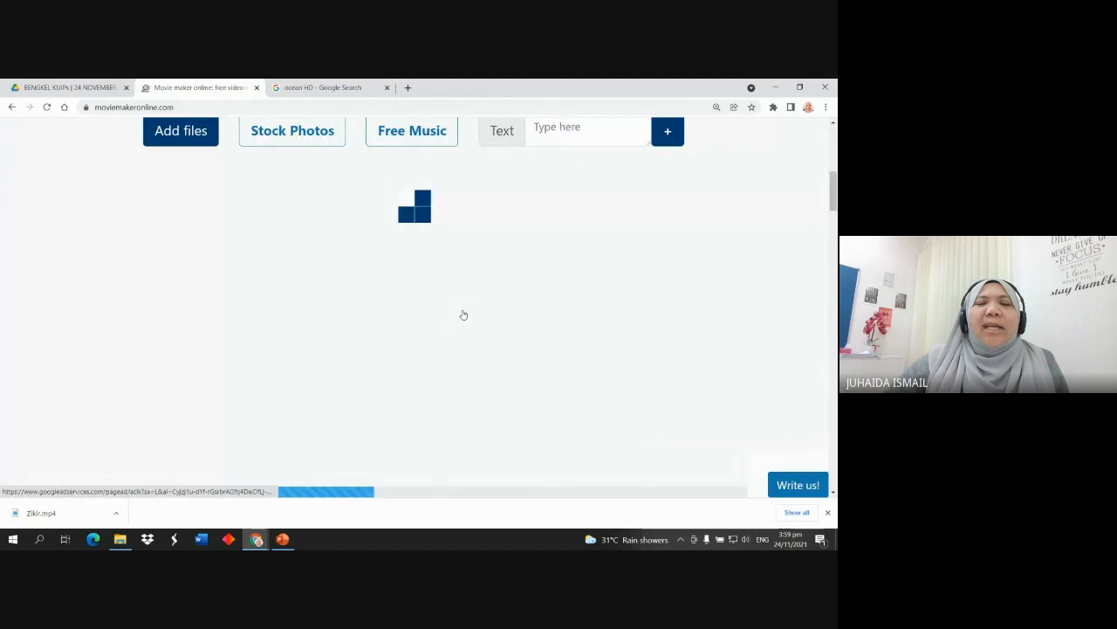
scroll(463, 314, "down", 1)
scroll(463, 314, "up", 2)
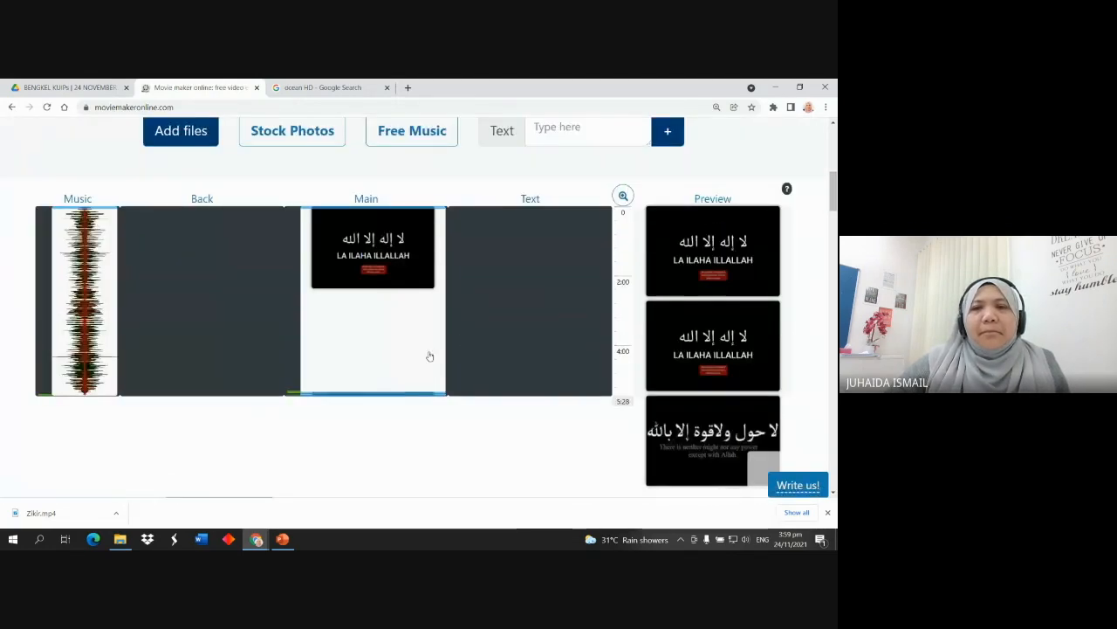
scroll(489, 379, "down", 1)
scroll(73, 407, "up", 1)
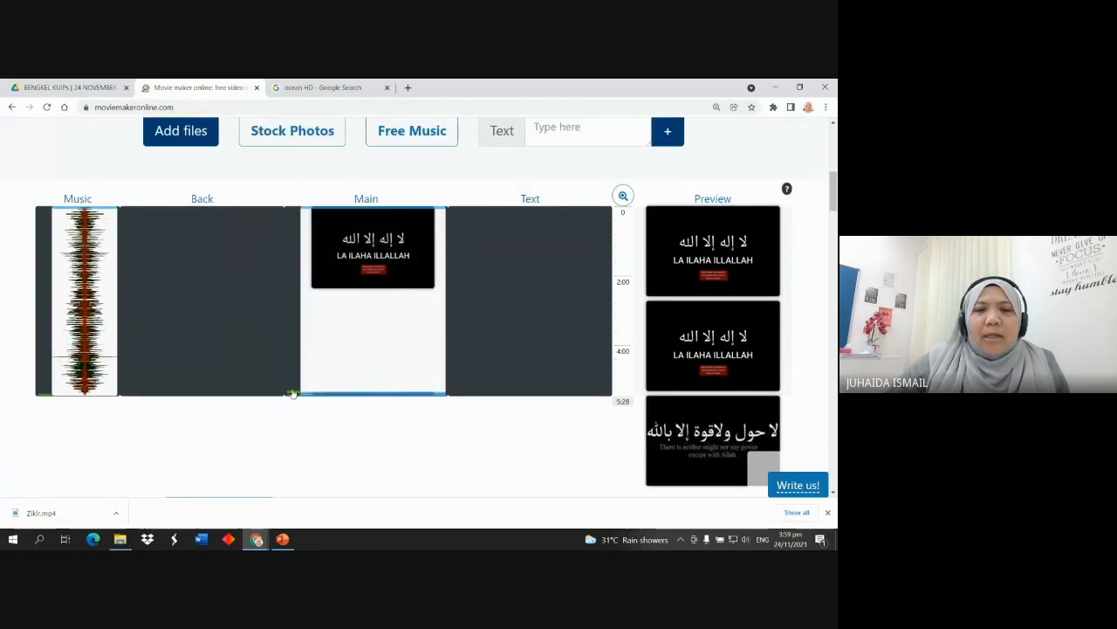
Delete the 15.jpg image clip from the Main track
mouse_move(292, 395)
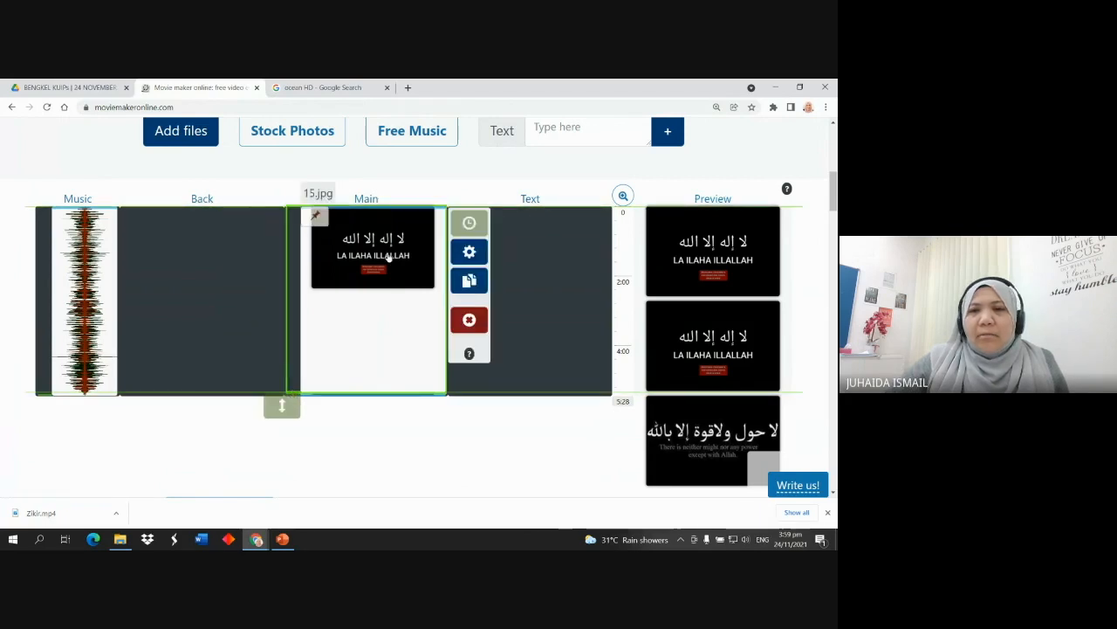
scroll(725, 236, "down", 2)
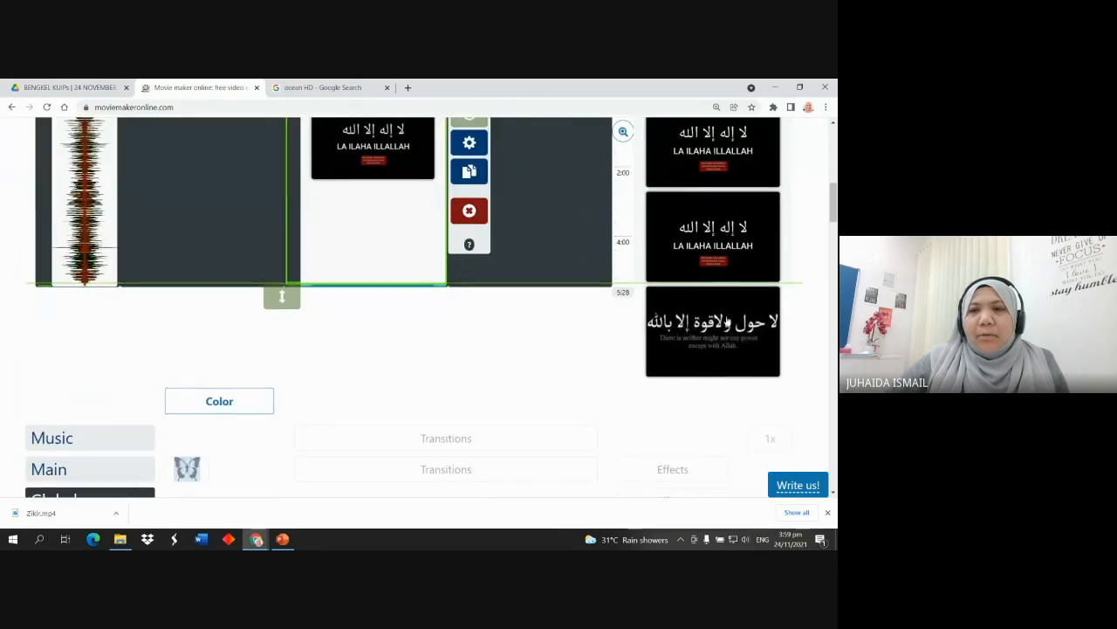
mouse_move(790, 283)
left_mouse_down()
mouse_move(787, 257)
mouse_move(787, 273)
left_mouse_up()
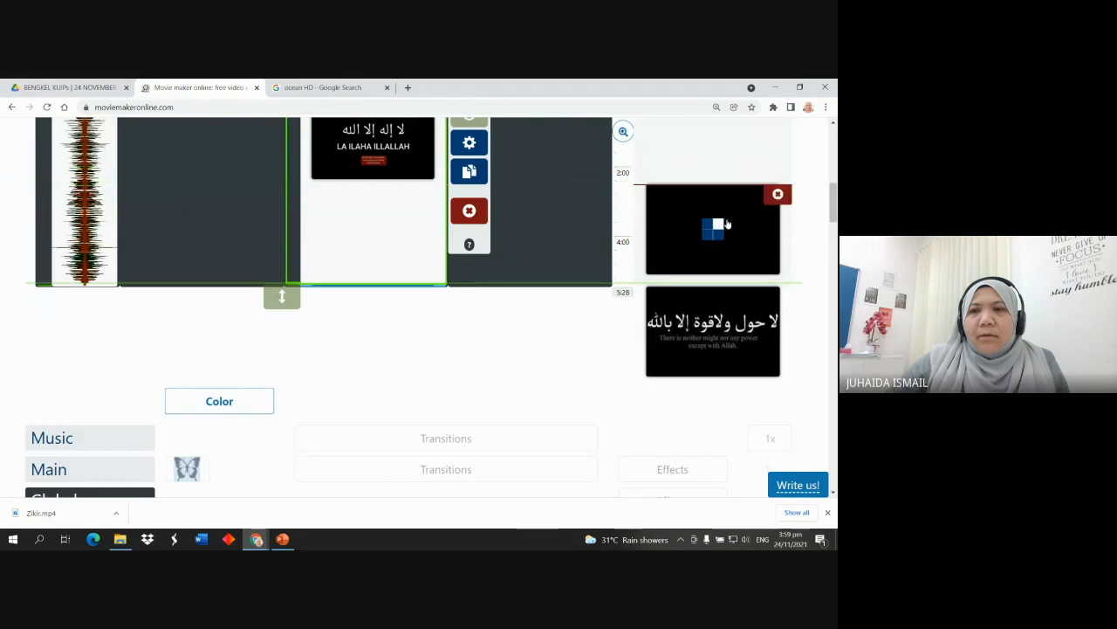
scroll(733, 253, "up", 2)
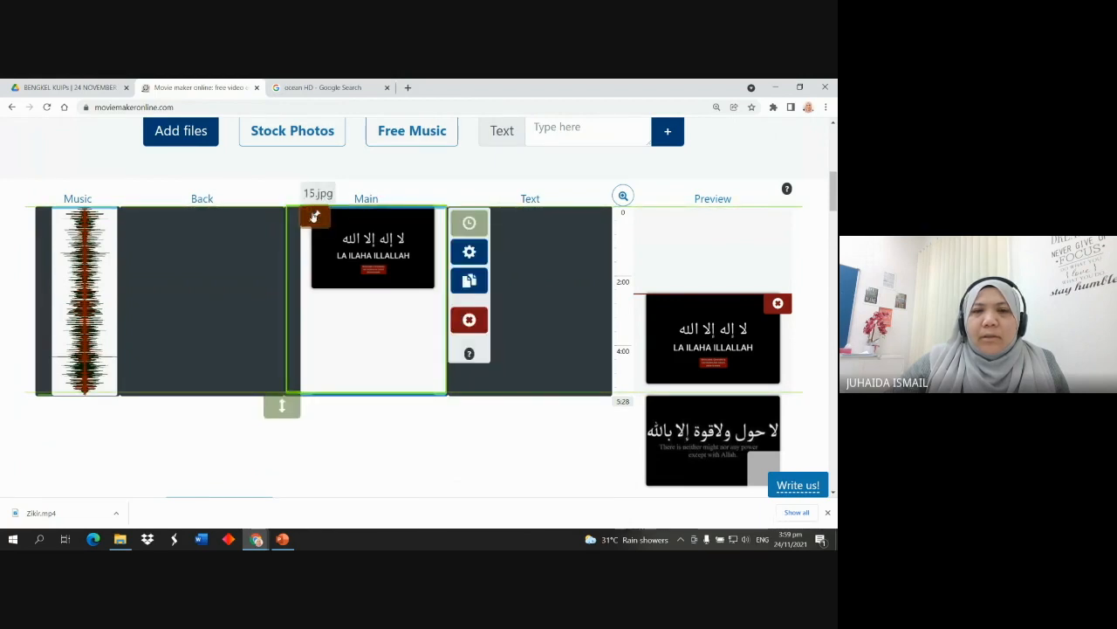
mouse_move(378, 228)
left_mouse_down()
mouse_move(391, 280)
mouse_move(394, 234)
left_mouse_up()
left_click(379, 272)
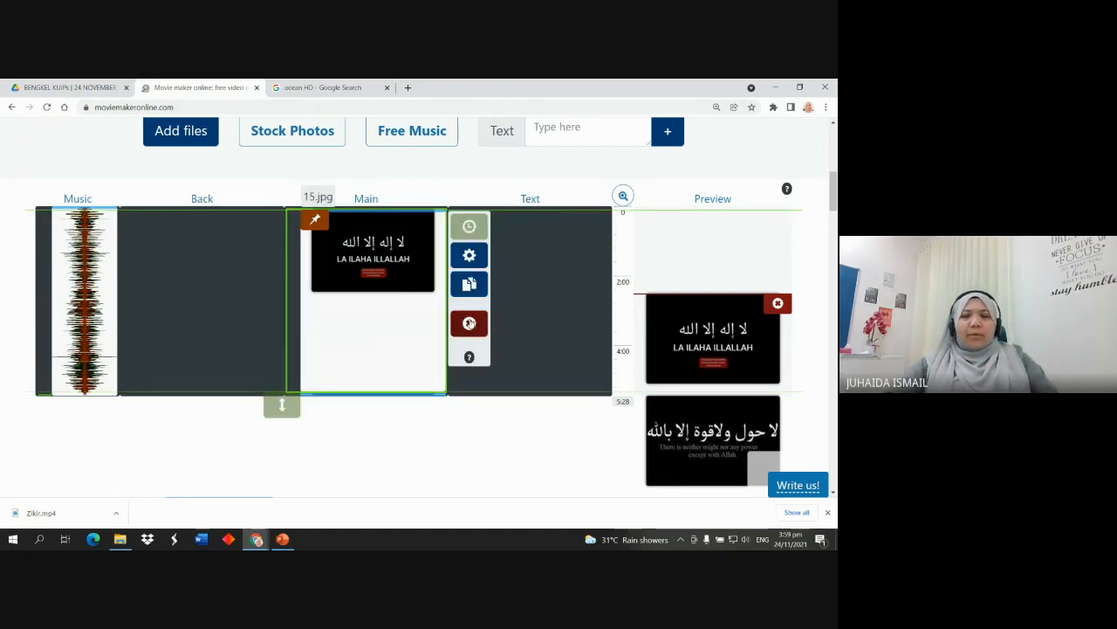
left_click(469, 323)
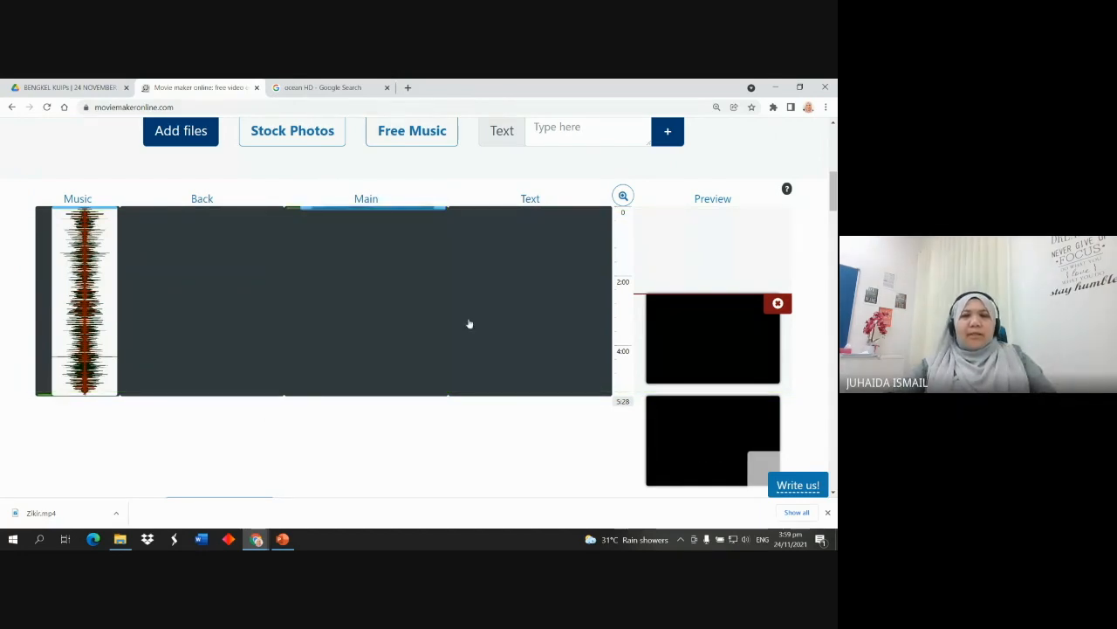
Inspect the remaining image clips, 4.jpg and 7.jfif, at the start of the Main track
right_click(376, 207)
left_click(329, 231)
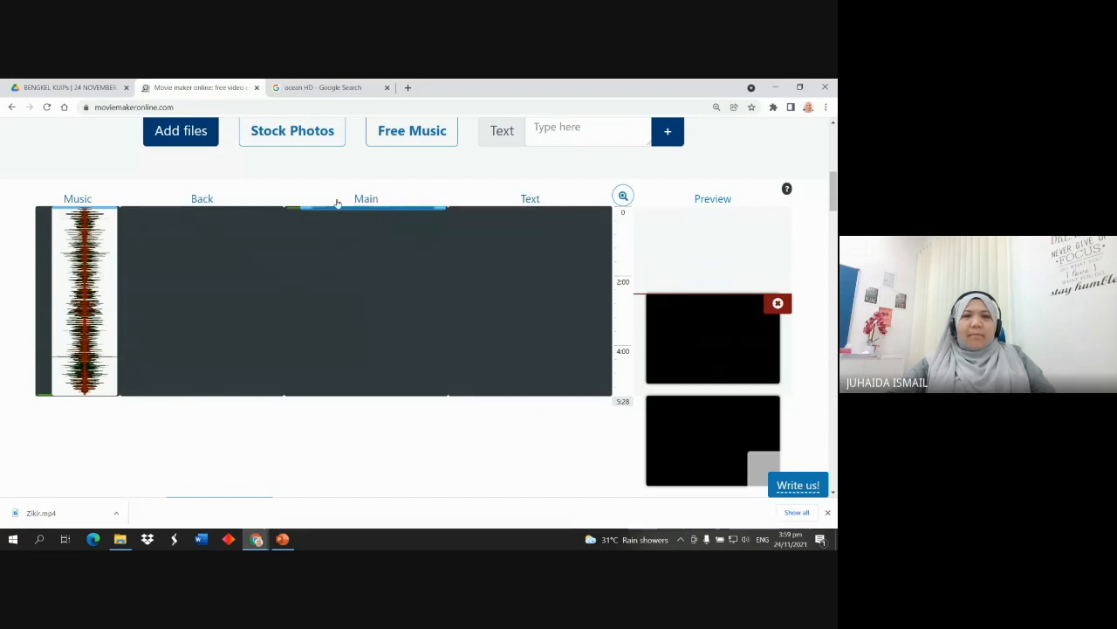
left_click(338, 208)
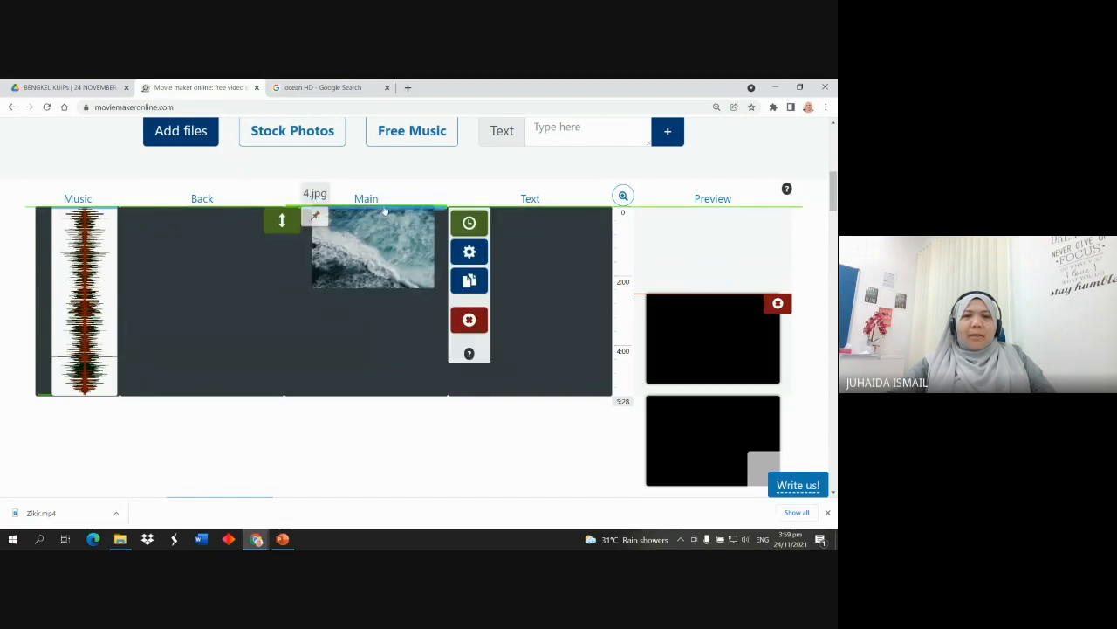
left_click(342, 313)
left_click(374, 211)
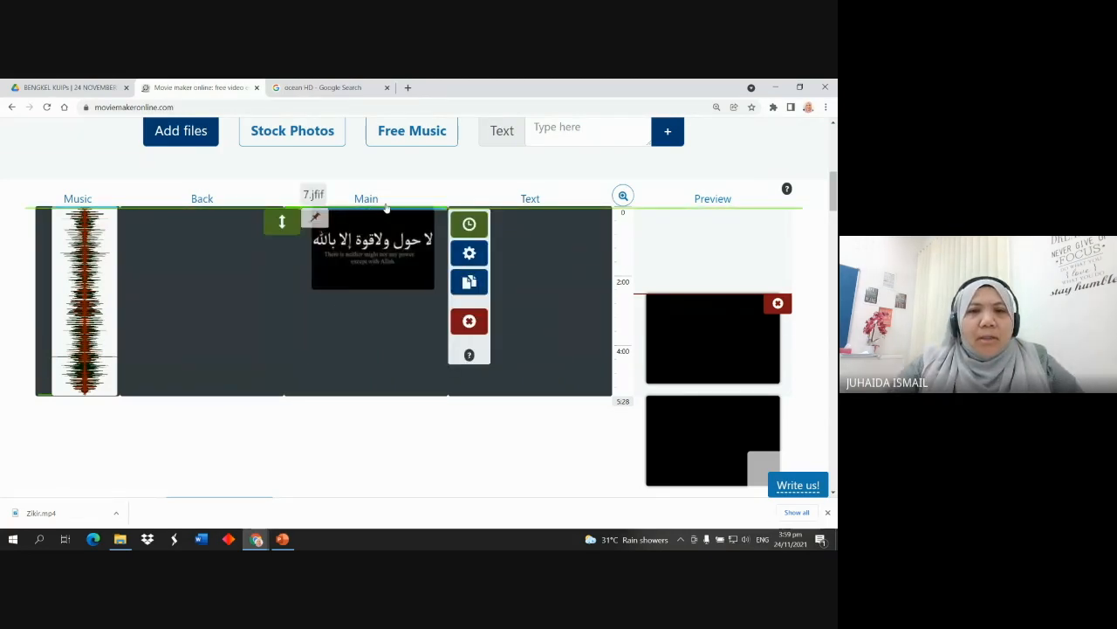
left_click(385, 206)
Reload the Movie Maker Online project through its Google search result and return to the Main track
left_click(13, 107)
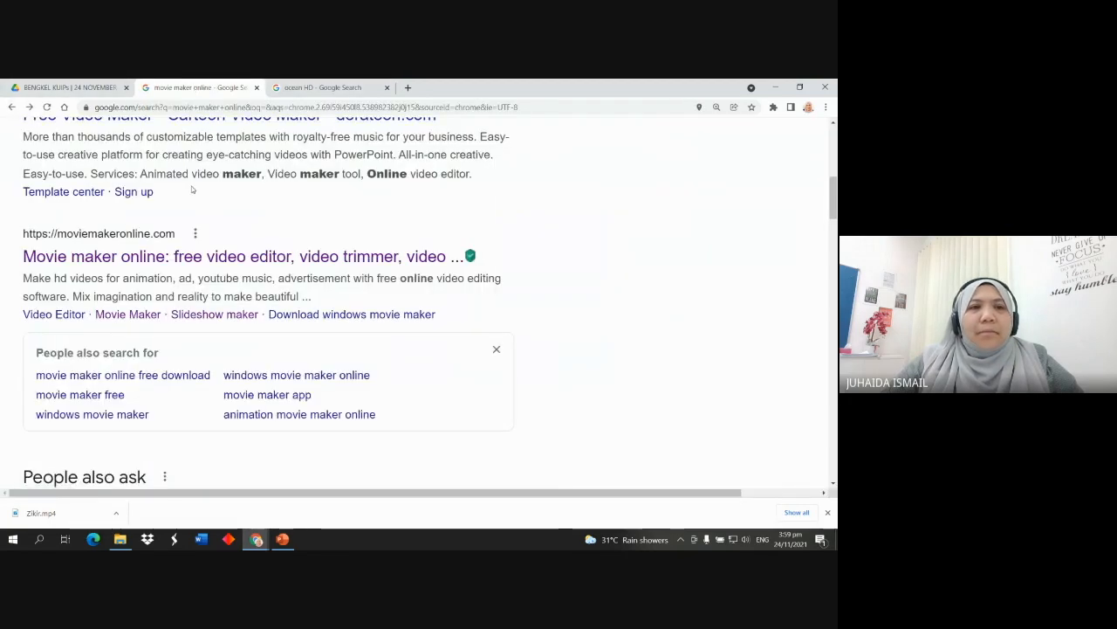
left_click(125, 233)
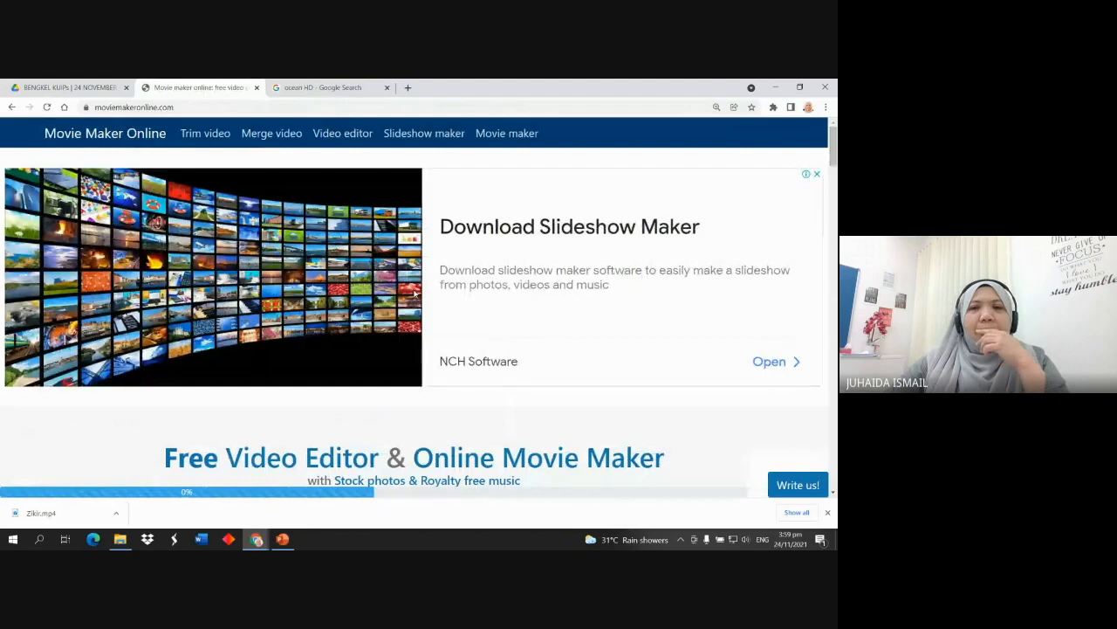
scroll(413, 293, "down", 3)
scroll(413, 293, "down", 4)
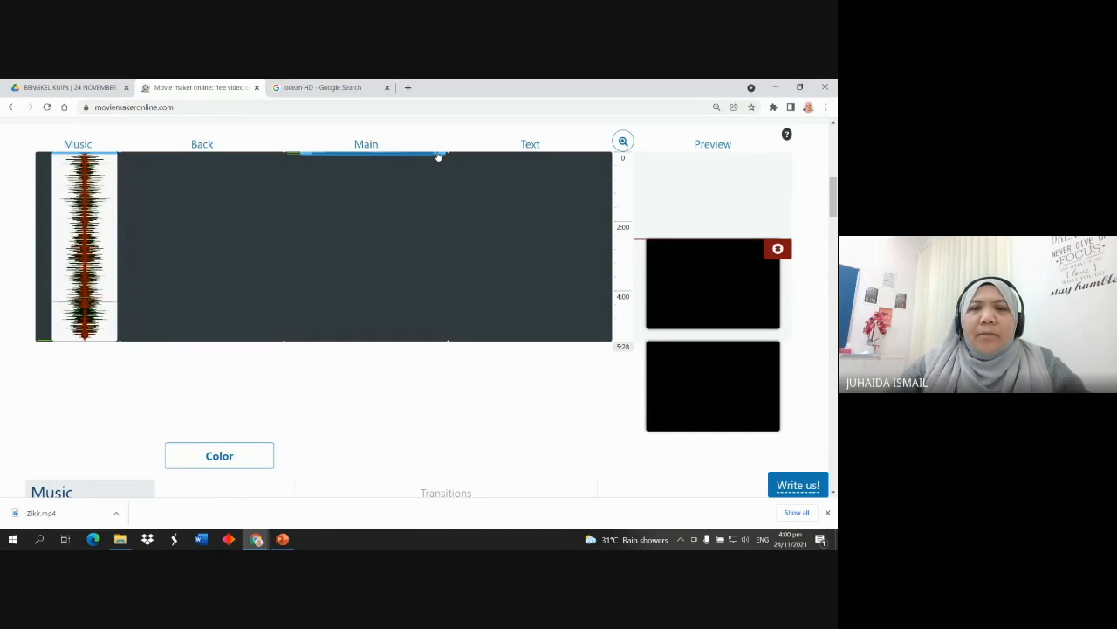
Open the editor for the 4.jpg ocean clip and add the text "KOLEKSI ZIKIR HARIAN" over the image
mouse_move(441, 161)
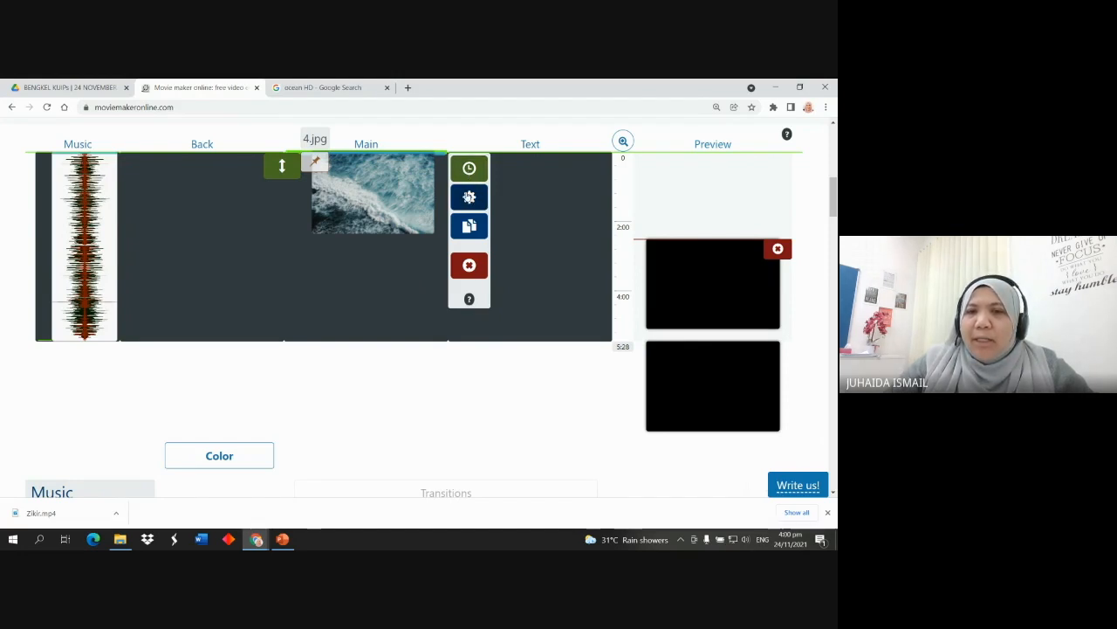
left_click(472, 198)
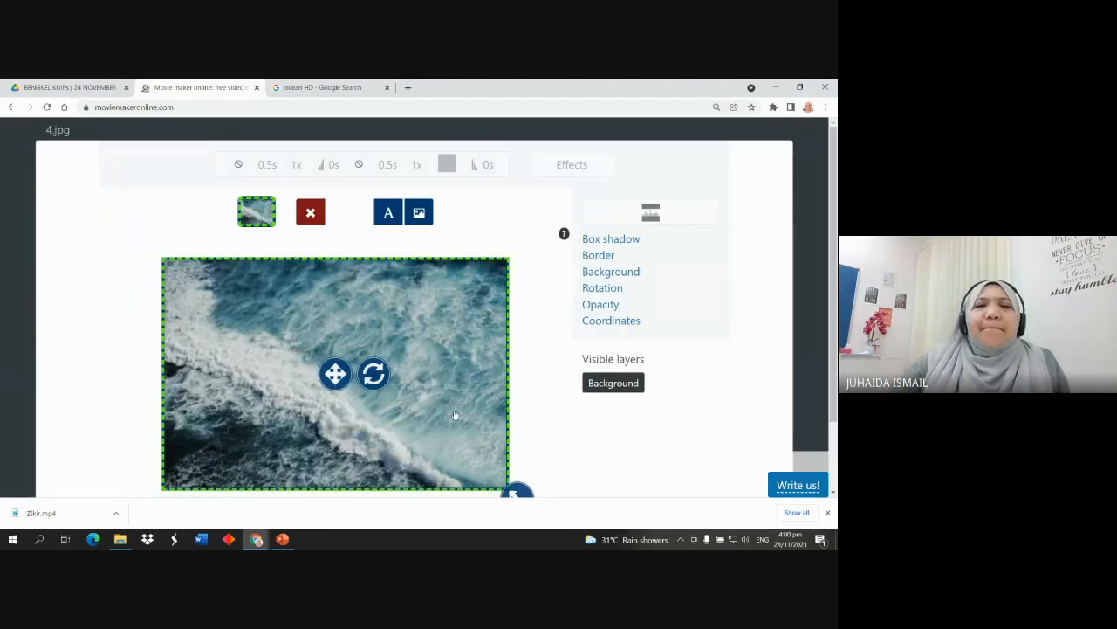
scroll(442, 349, "down", 1)
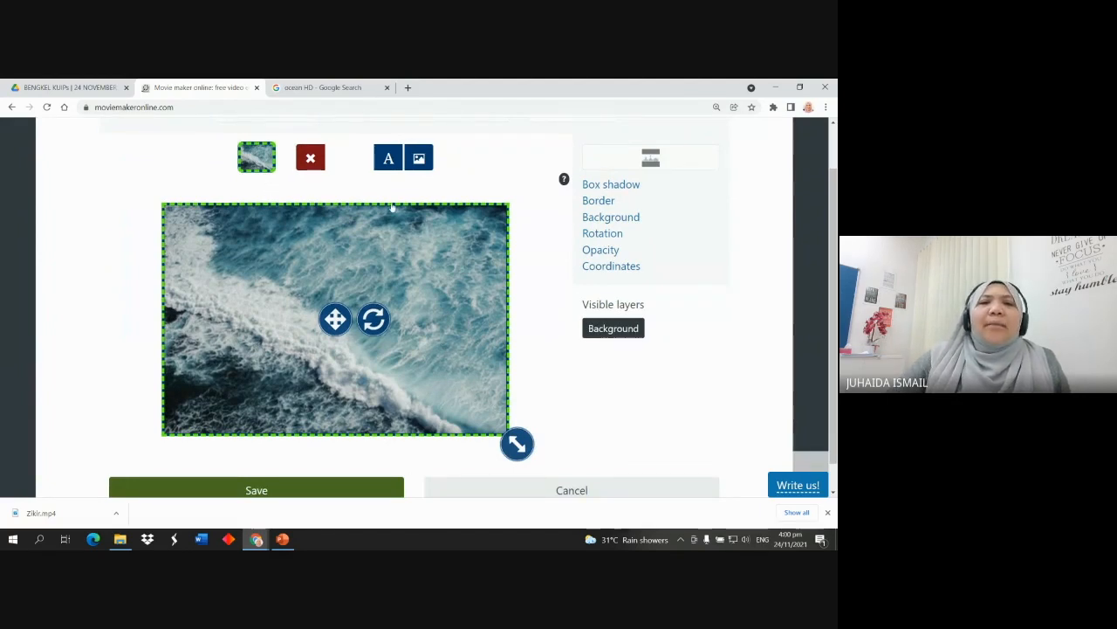
left_click(388, 158)
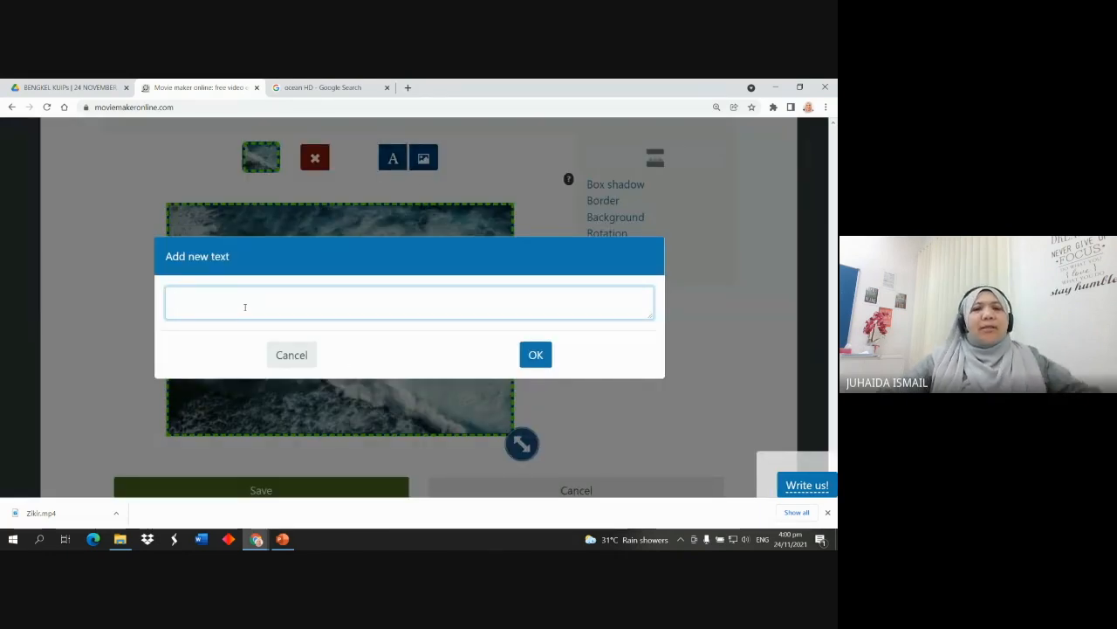
type("KO")
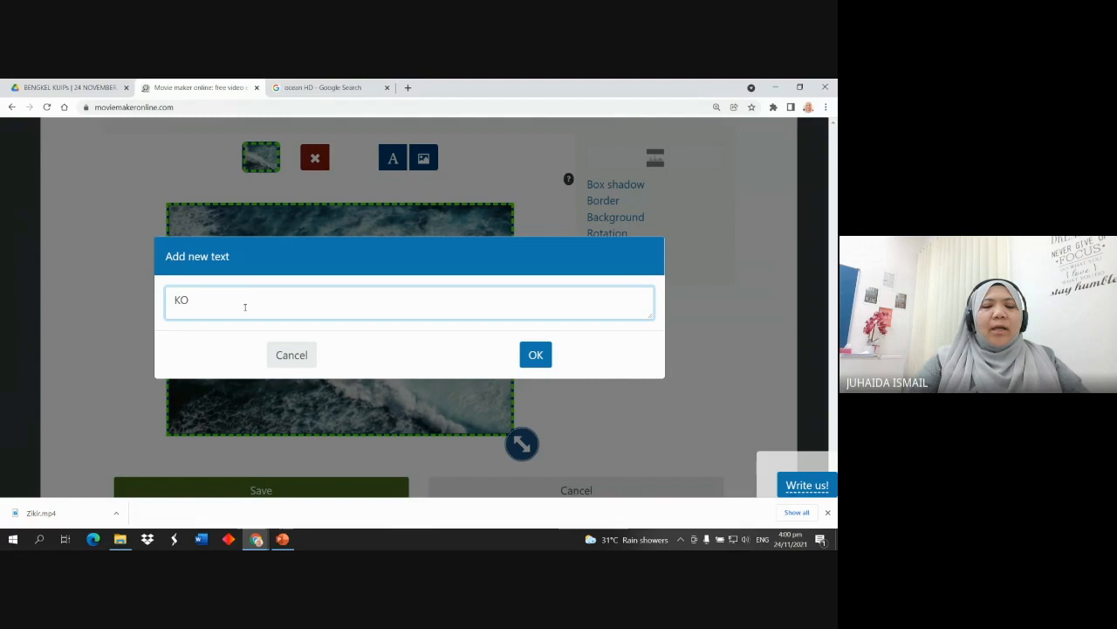
type("LEKSI ZIKIR HARIAN")
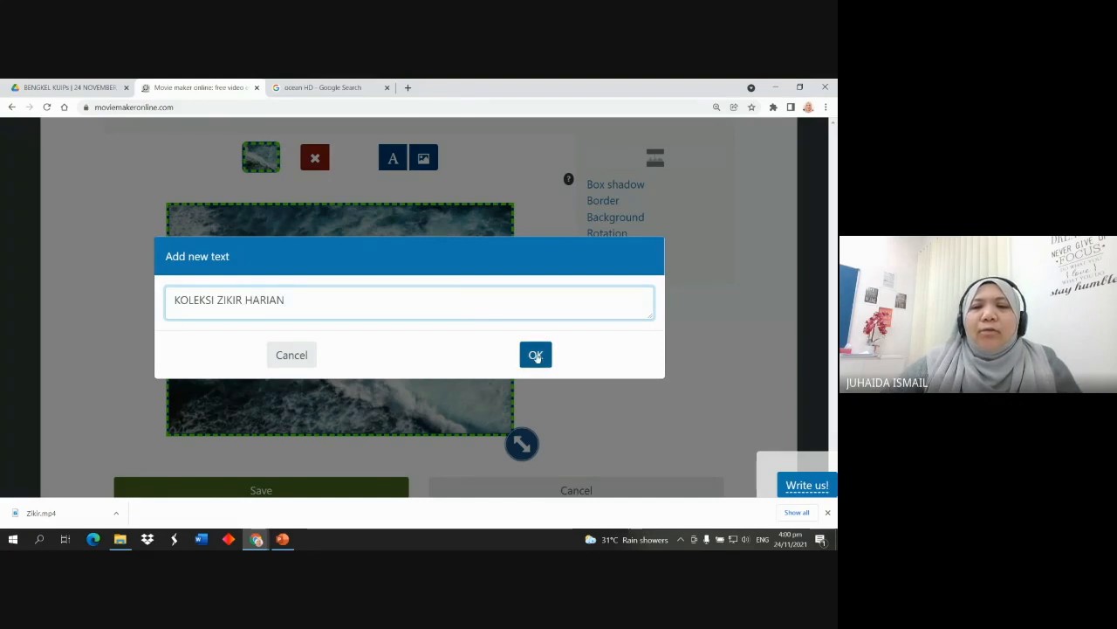
left_click(536, 357)
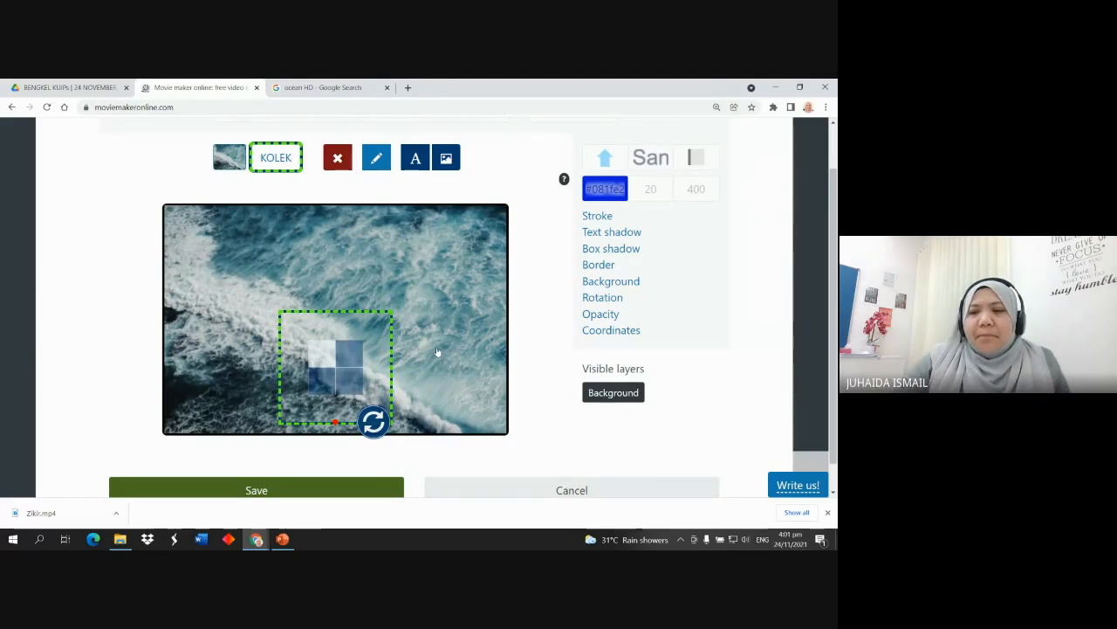
Move the text up and slightly left to coordinates of about 42.73, 66.64 and set its font to Intro Inline
left_click_drag(356, 335, 330, 271)
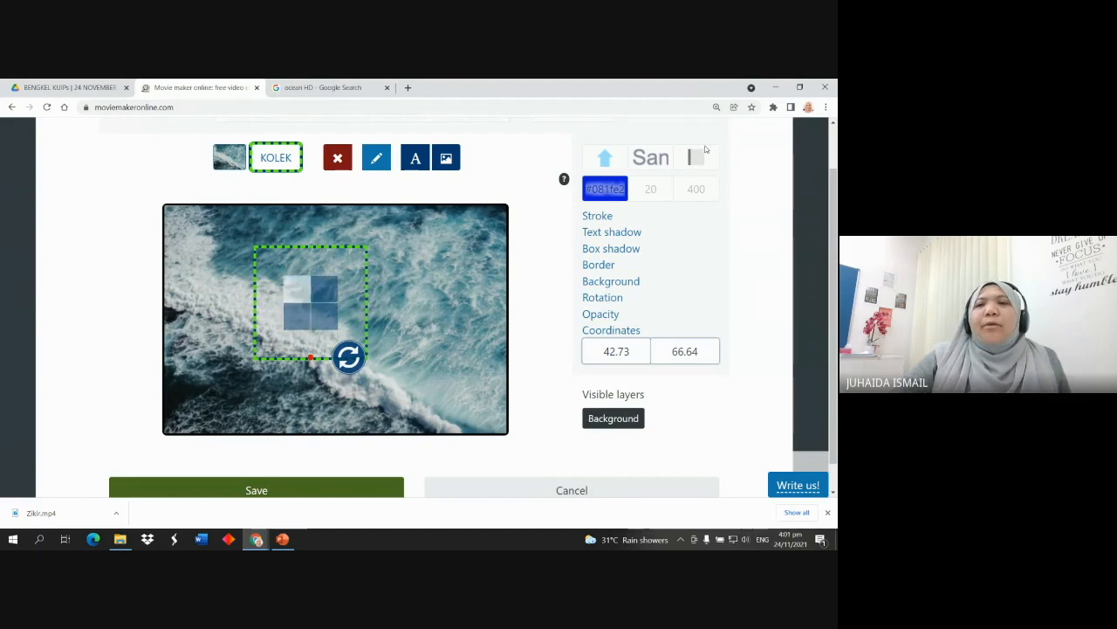
left_click(655, 160)
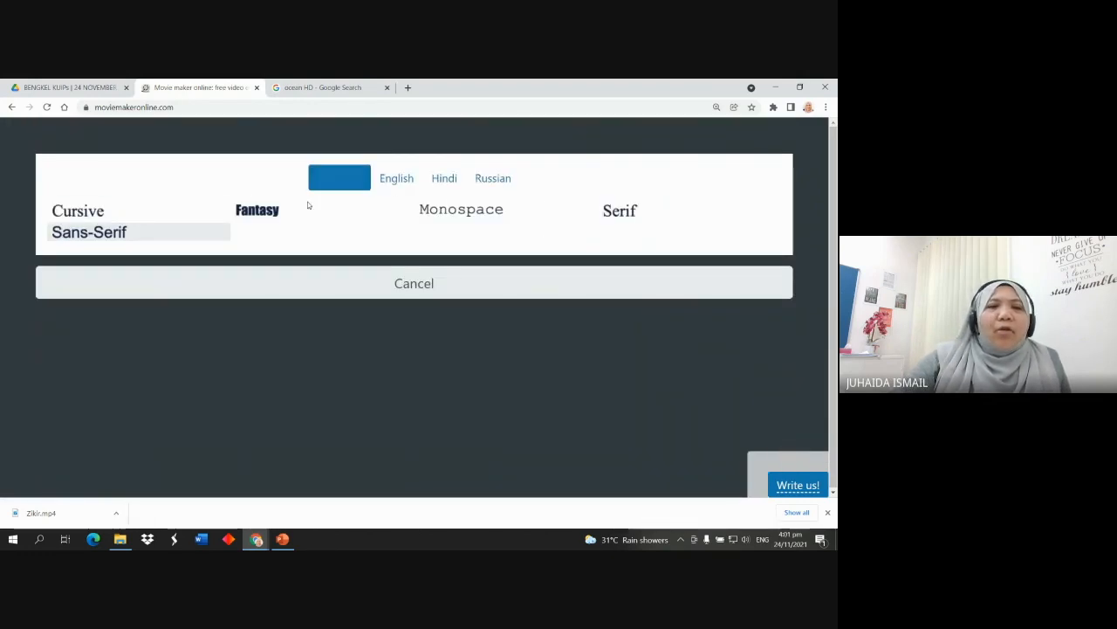
left_click(399, 180)
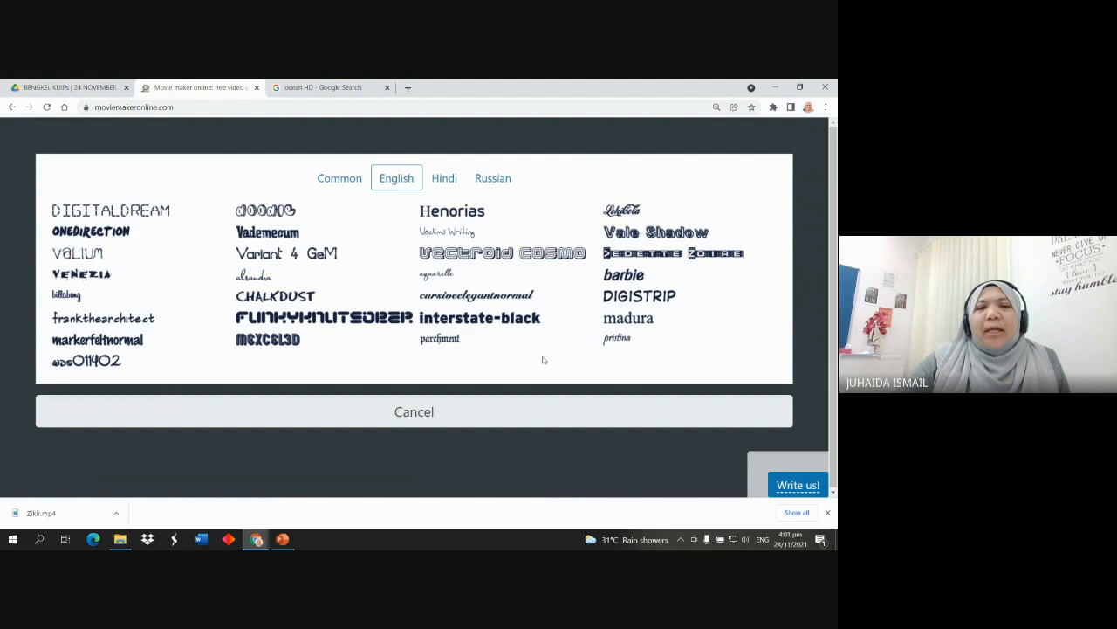
left_click(444, 179)
left_click(491, 179)
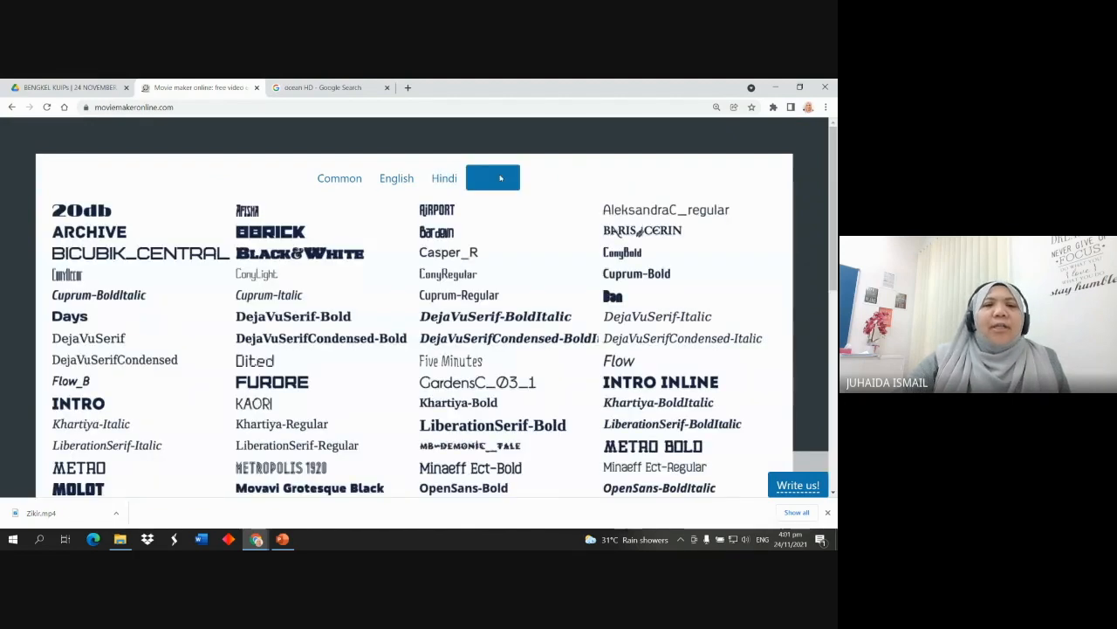
scroll(411, 277, "down", 5)
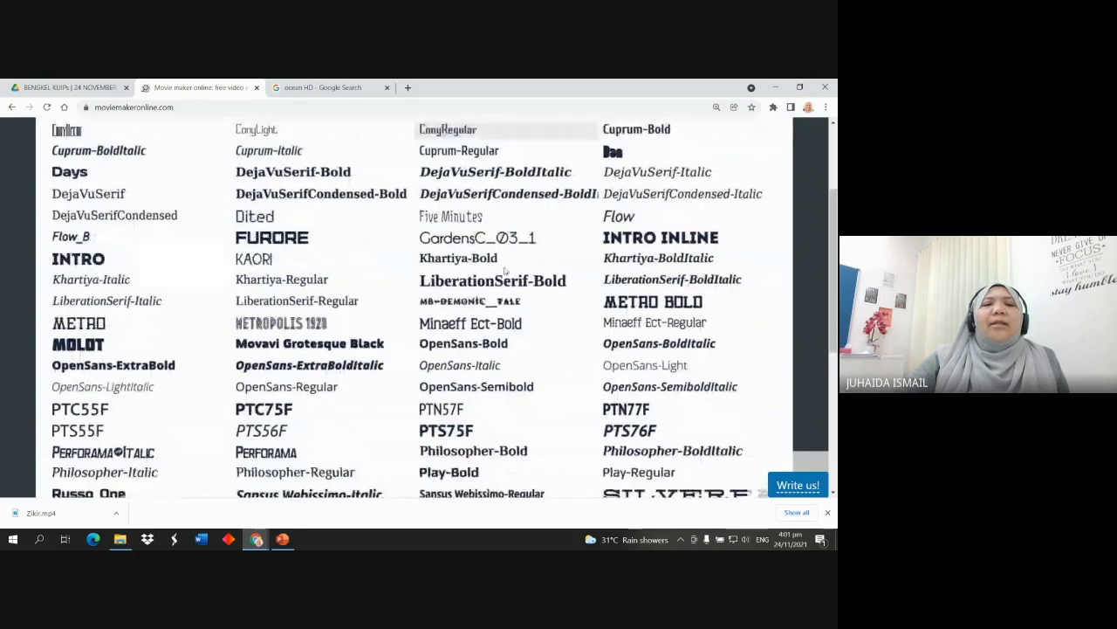
scroll(504, 272, "up", 8)
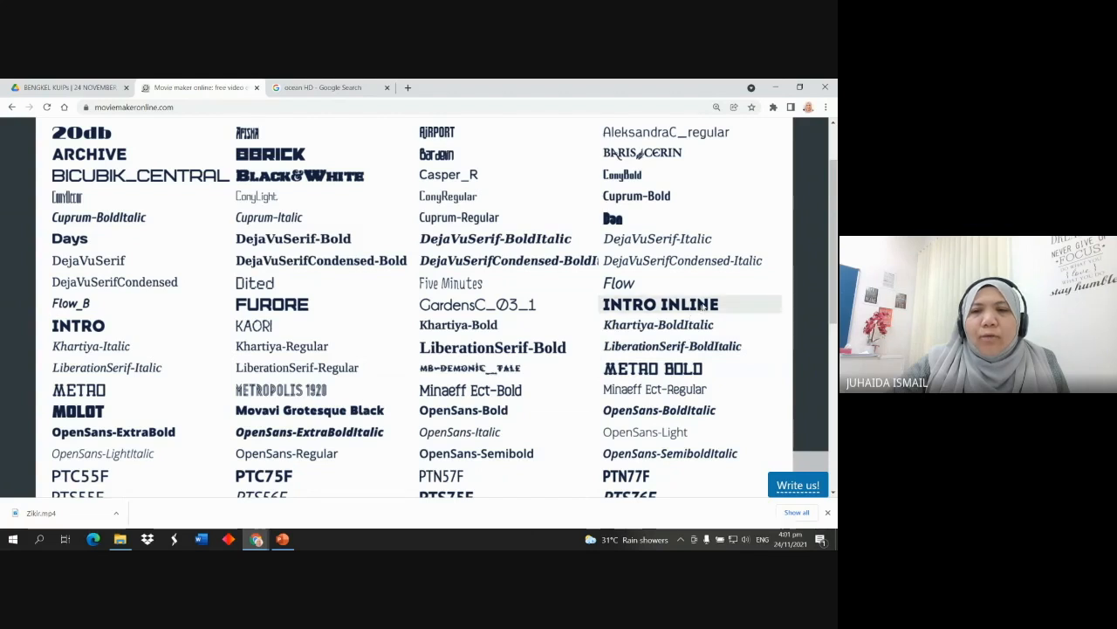
left_click(704, 306)
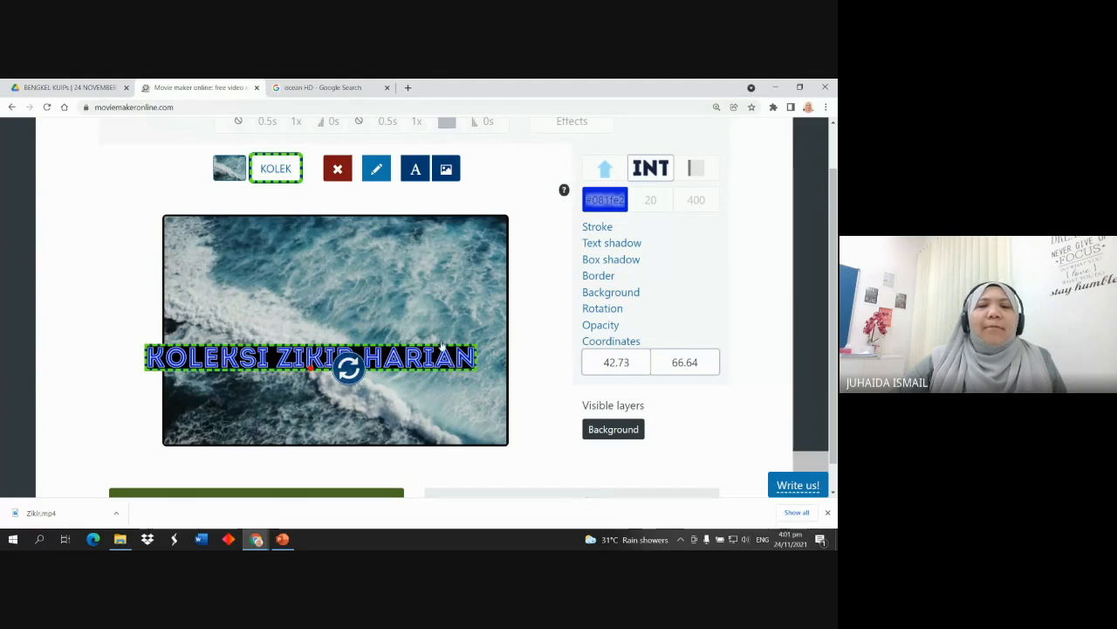
Reselect the "KOLEKSI ZIKIR HARIAN" title and move it up over the ocean image to coordinates of about 50.25, 29.85
left_click(453, 310)
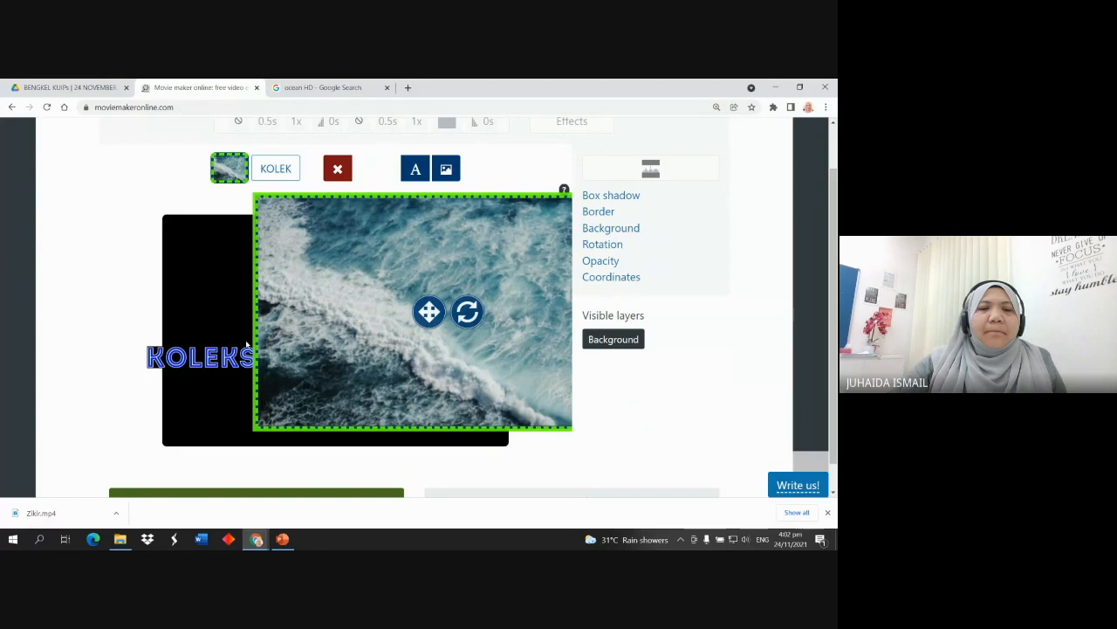
left_click(154, 358)
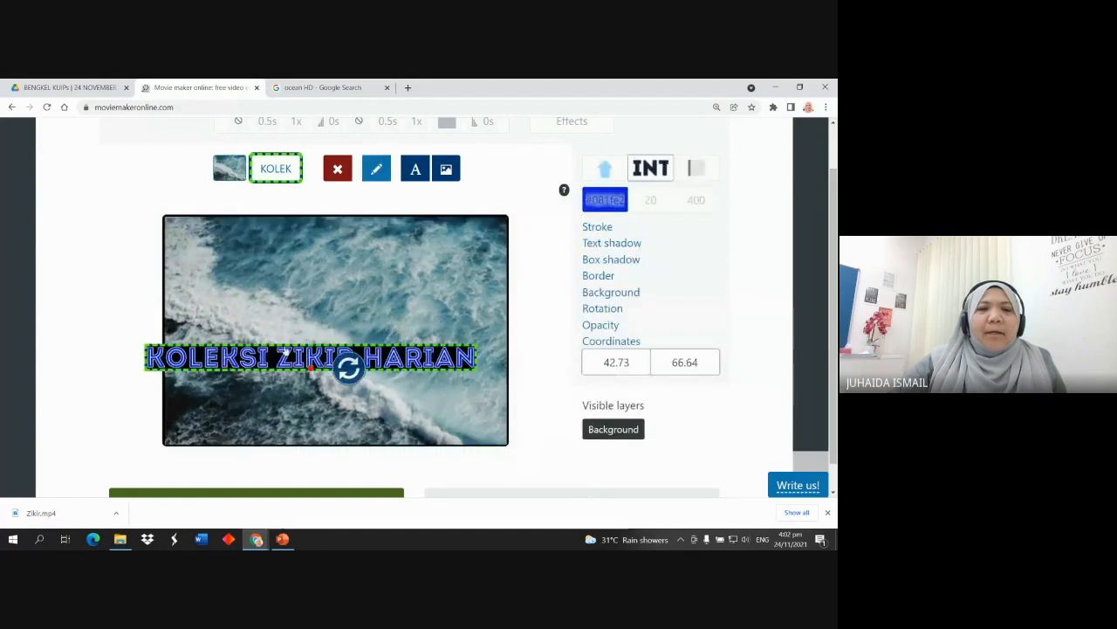
left_click_drag(398, 366, 424, 281)
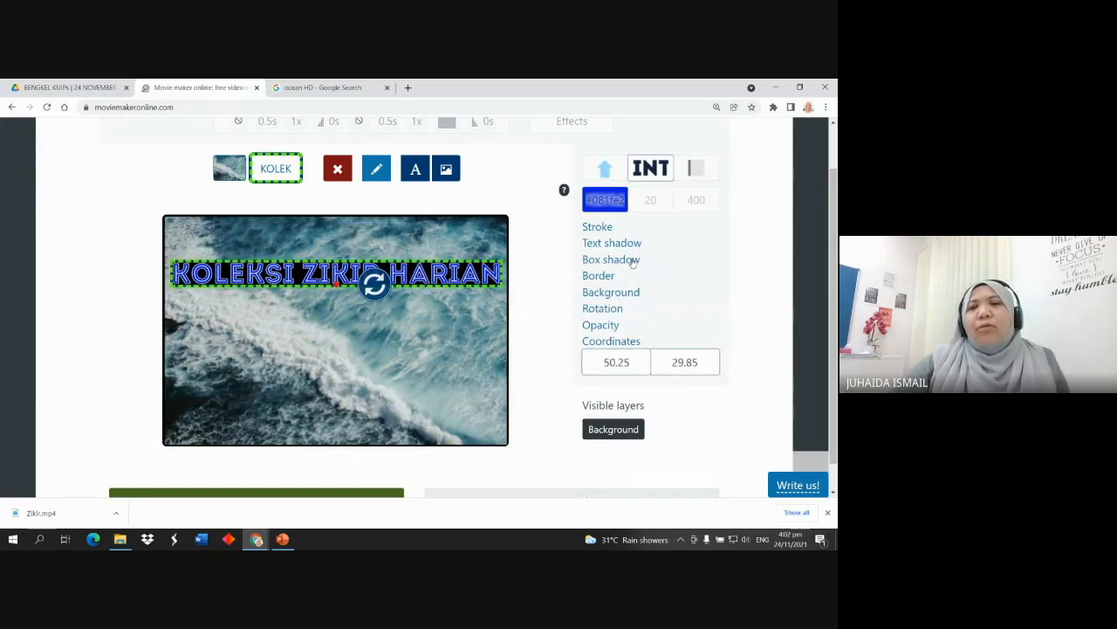
Change the "KOLEKSI ZIKIR HARIAN" title's text colour to the pale grey #DBE3EB and deselect it
left_click(600, 204)
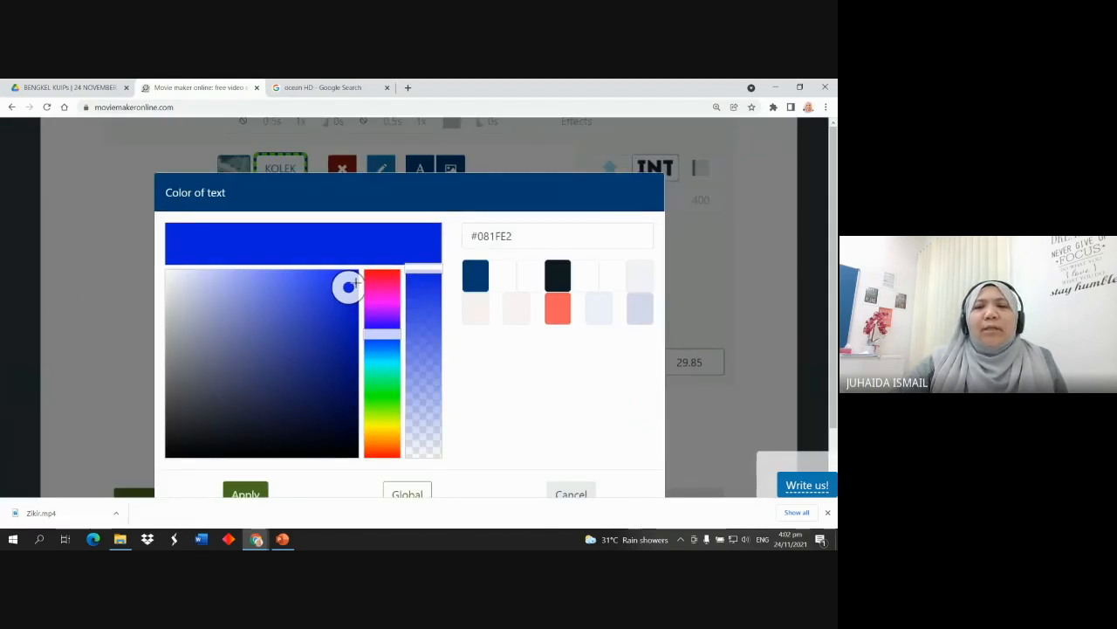
left_click(583, 491)
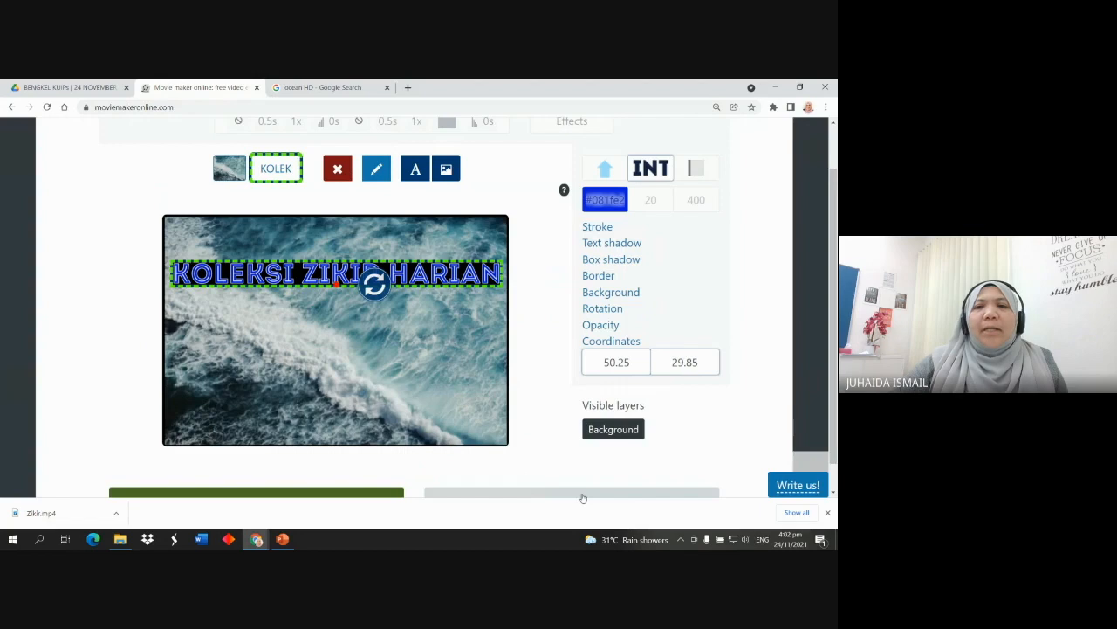
left_click(603, 201)
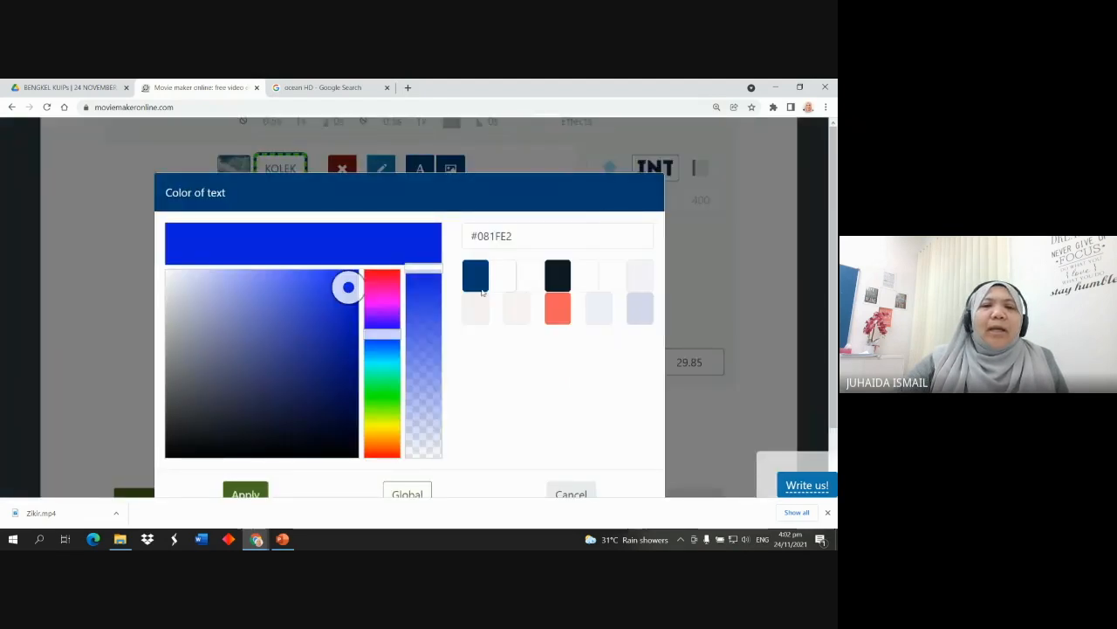
left_click(498, 281)
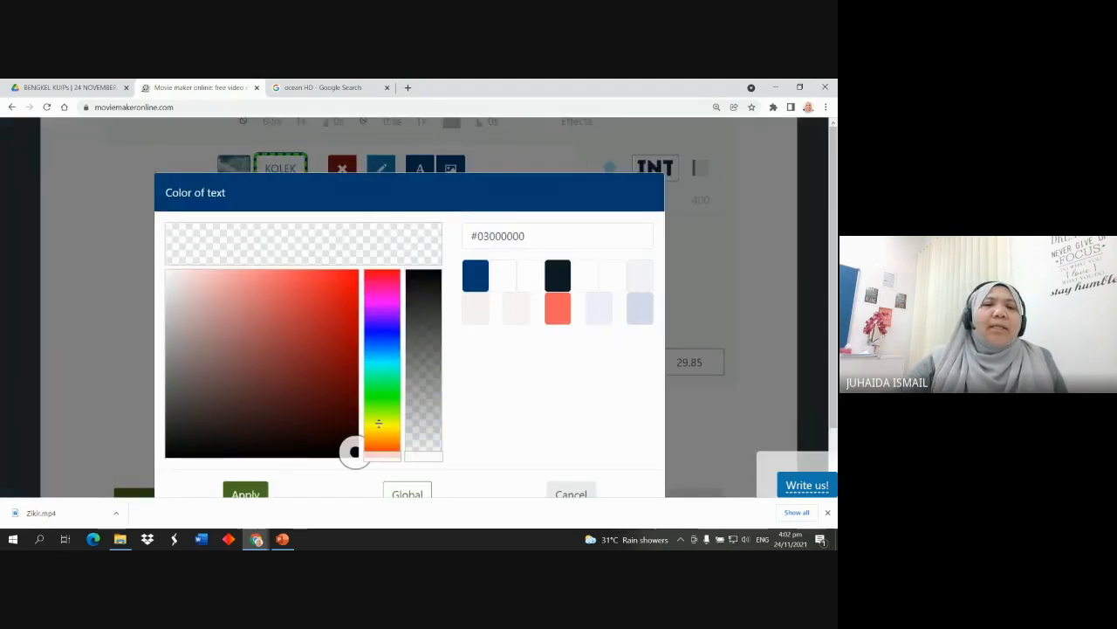
left_click(475, 276)
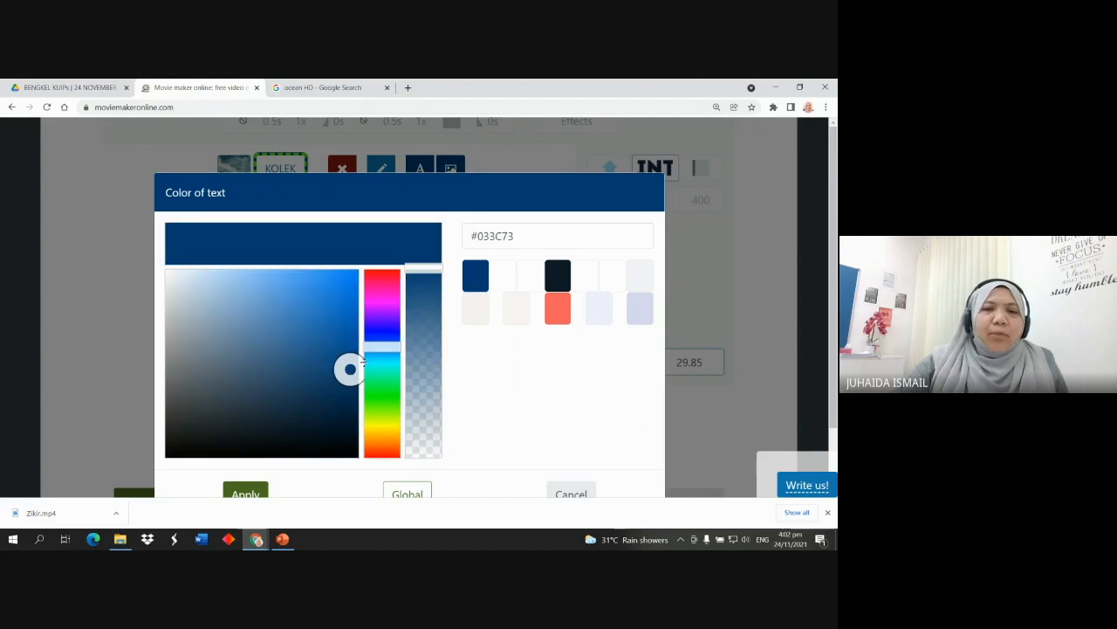
left_click_drag(351, 369, 178, 283)
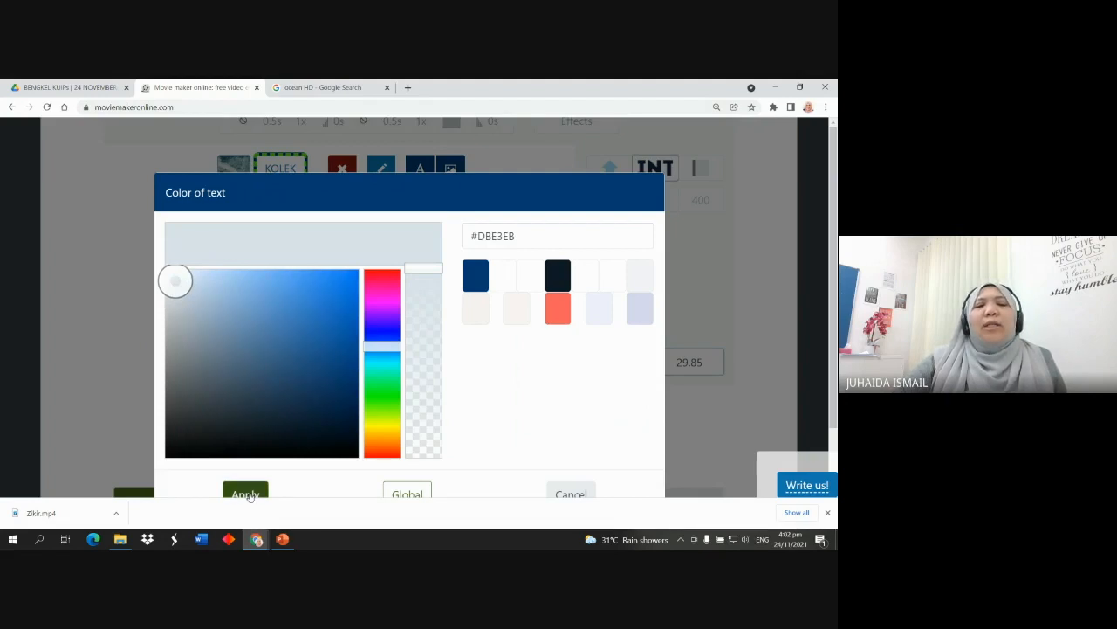
left_click(247, 494)
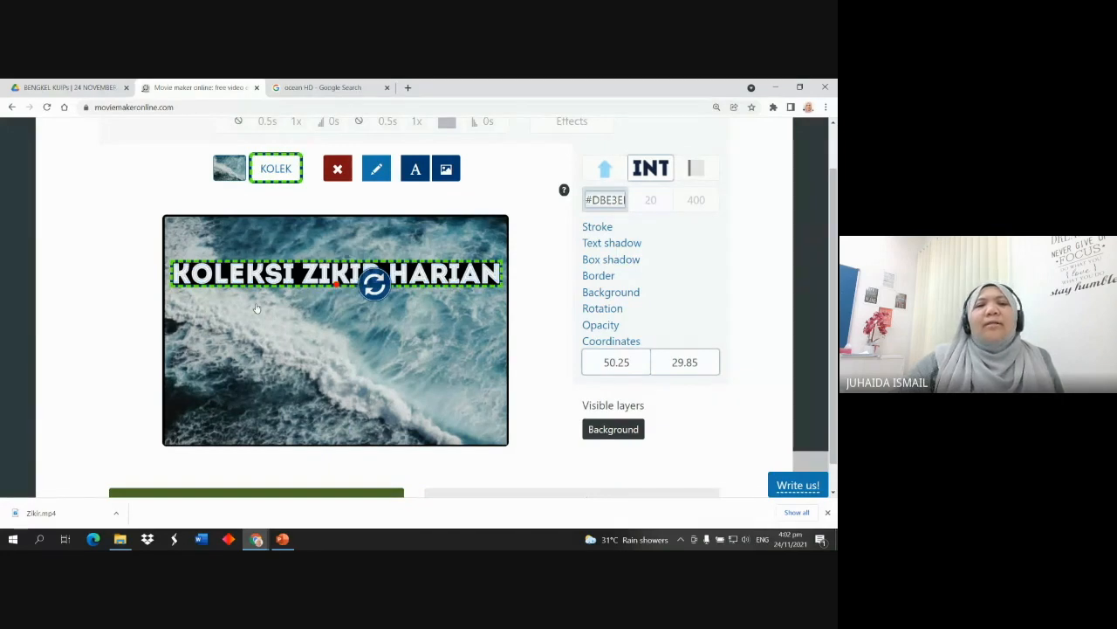
left_click(331, 361)
left_click(421, 325)
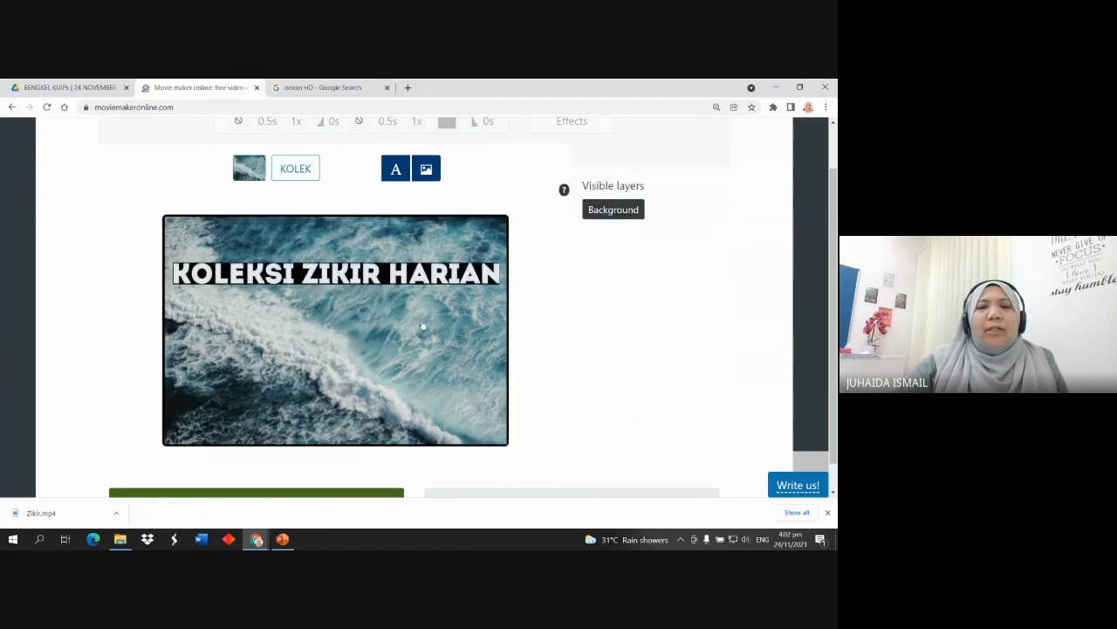
Add a second text layer reading "Kolej Universiti Islam Perlis" to the ocean image
left_click(396, 169)
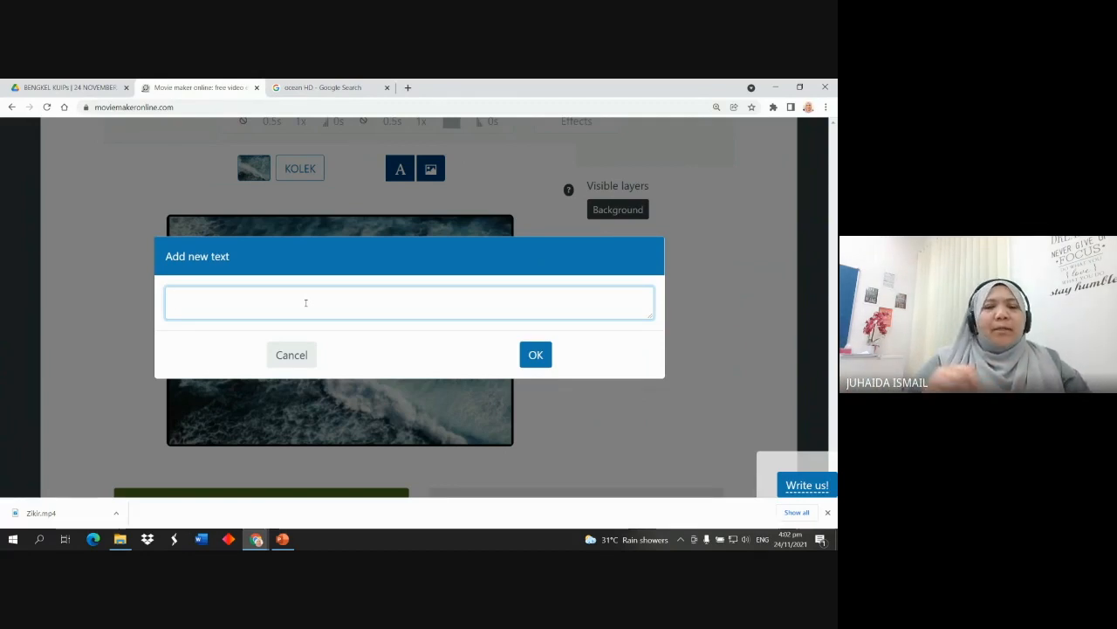
type("k")
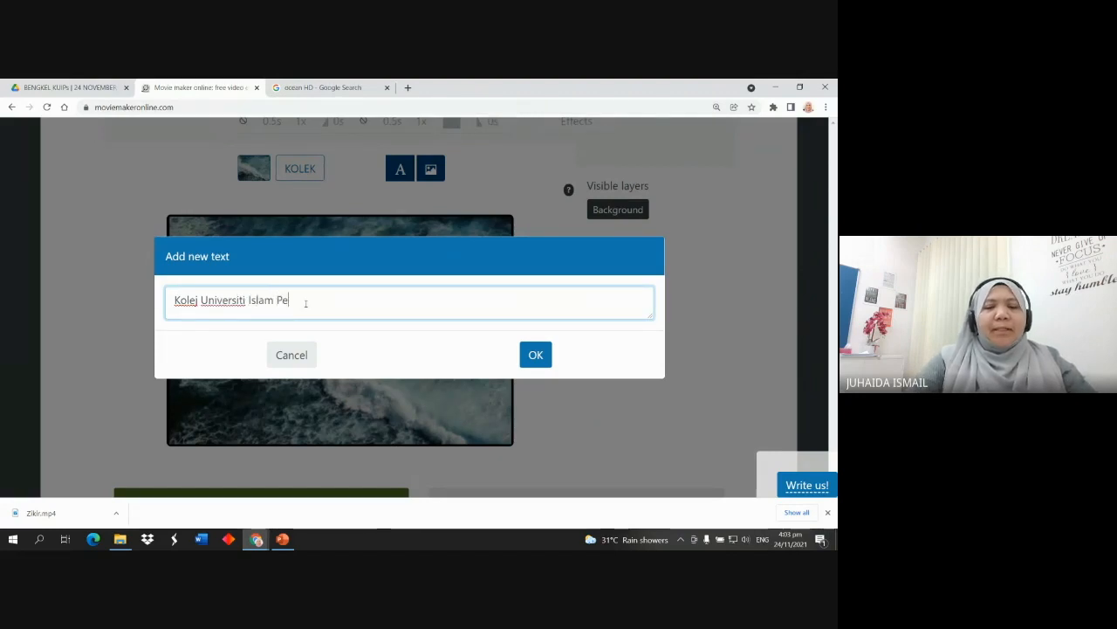
left_click(533, 354)
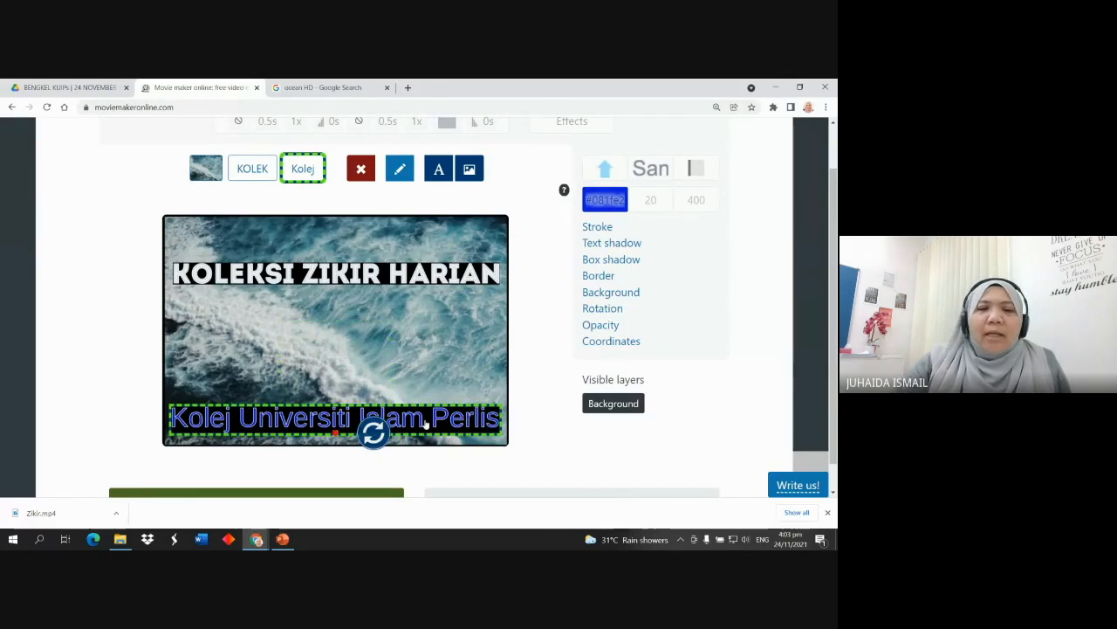
Set the text colour of "Kolej Universiti Islam Perlis" to the near-black #01020B
left_click(609, 200)
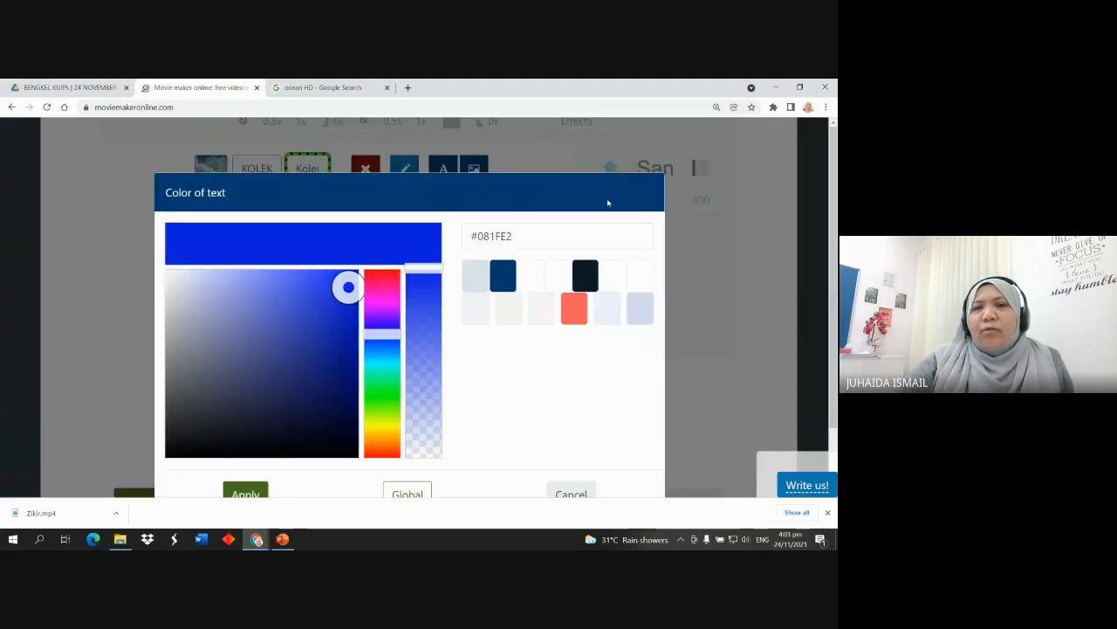
left_click_drag(348, 287, 347, 448)
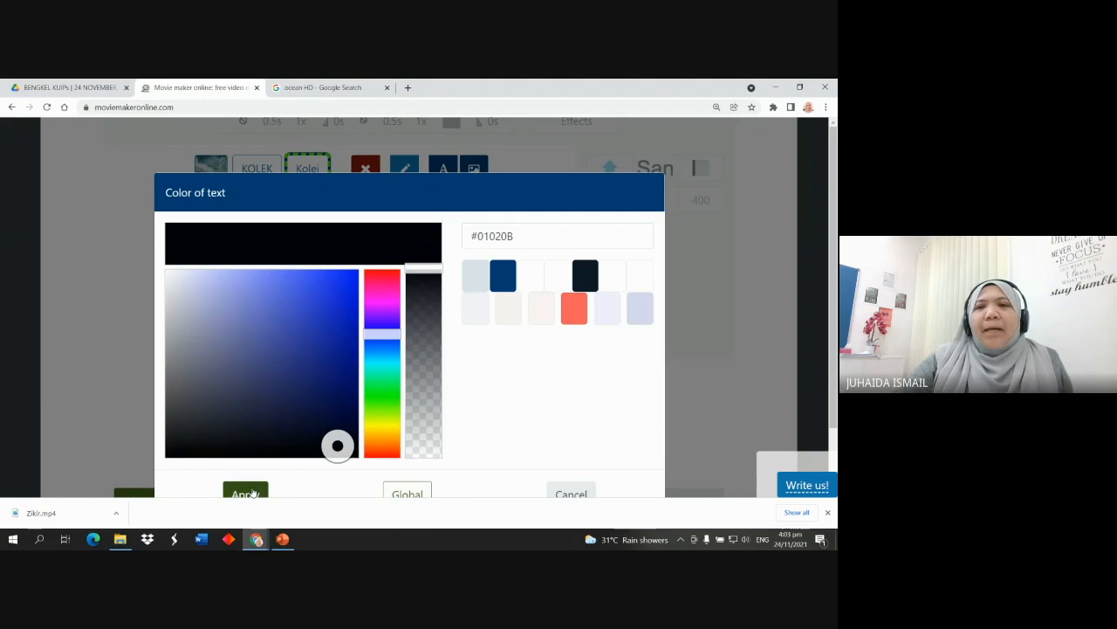
scroll(252, 494, "down", 1)
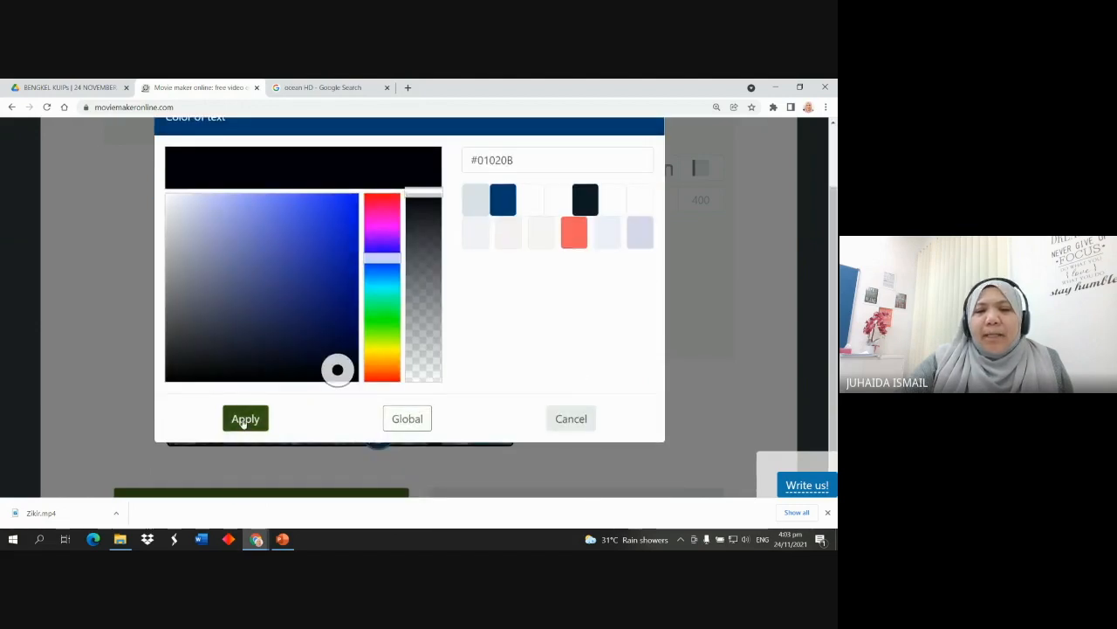
left_click(245, 419)
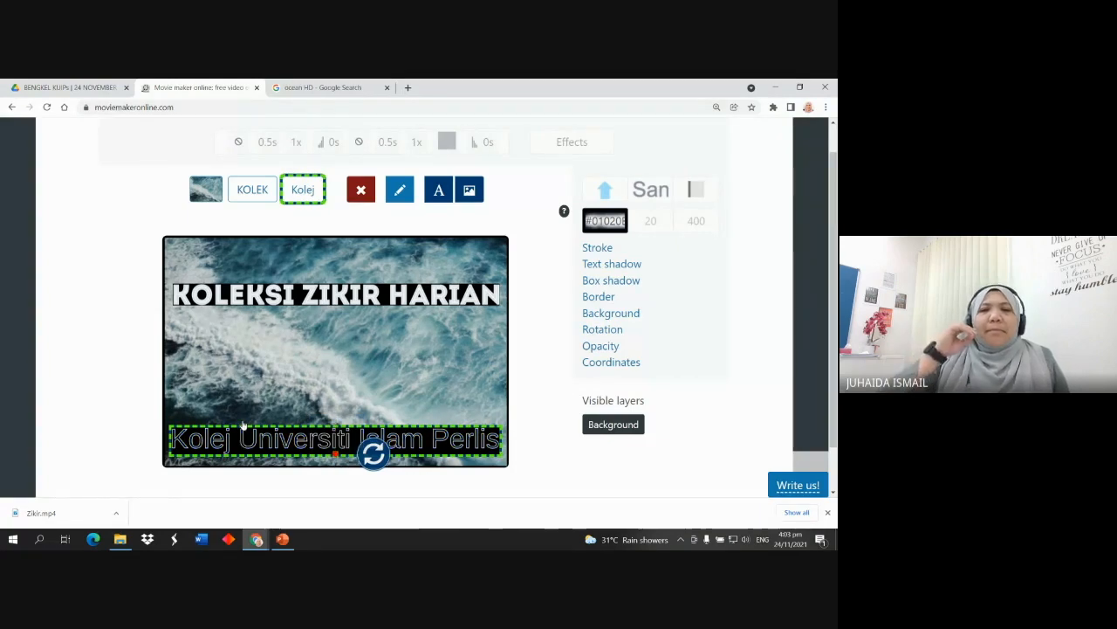
Reduce the text size of "Kolej Universiti Islam Perlis" to 11 and deselect the layers
left_click(650, 224)
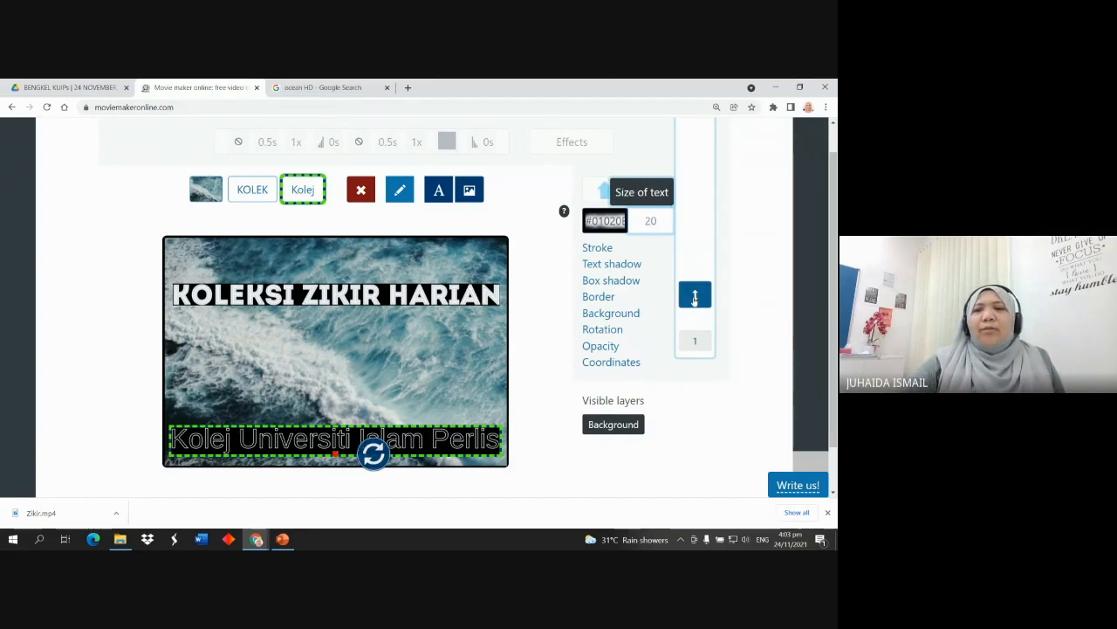
left_click_drag(695, 294, 701, 320)
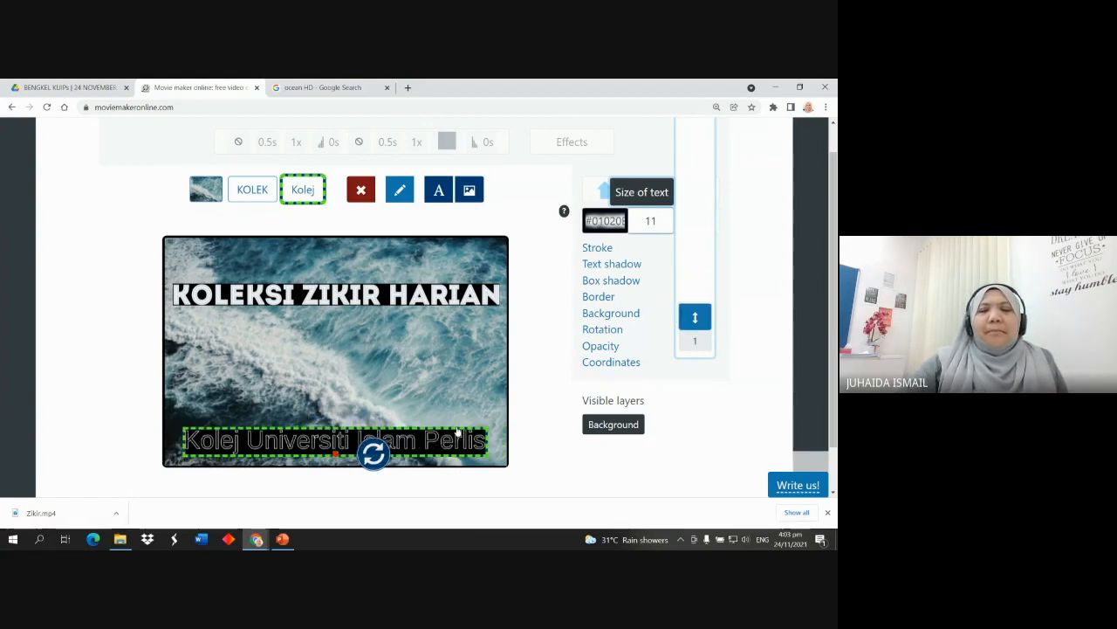
left_click(459, 394)
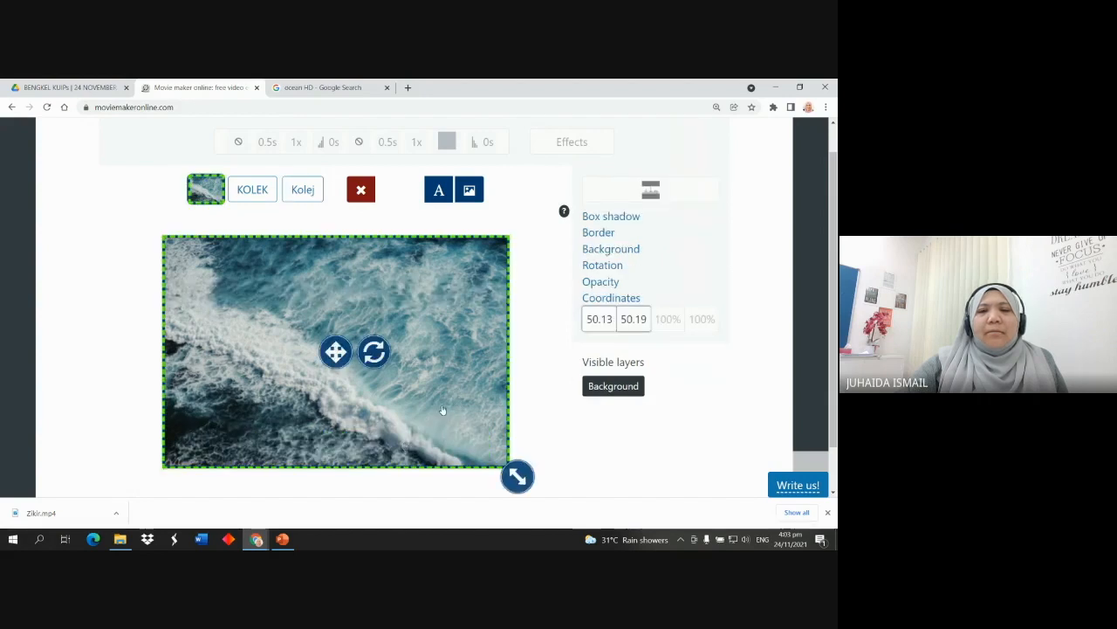
left_click(530, 381)
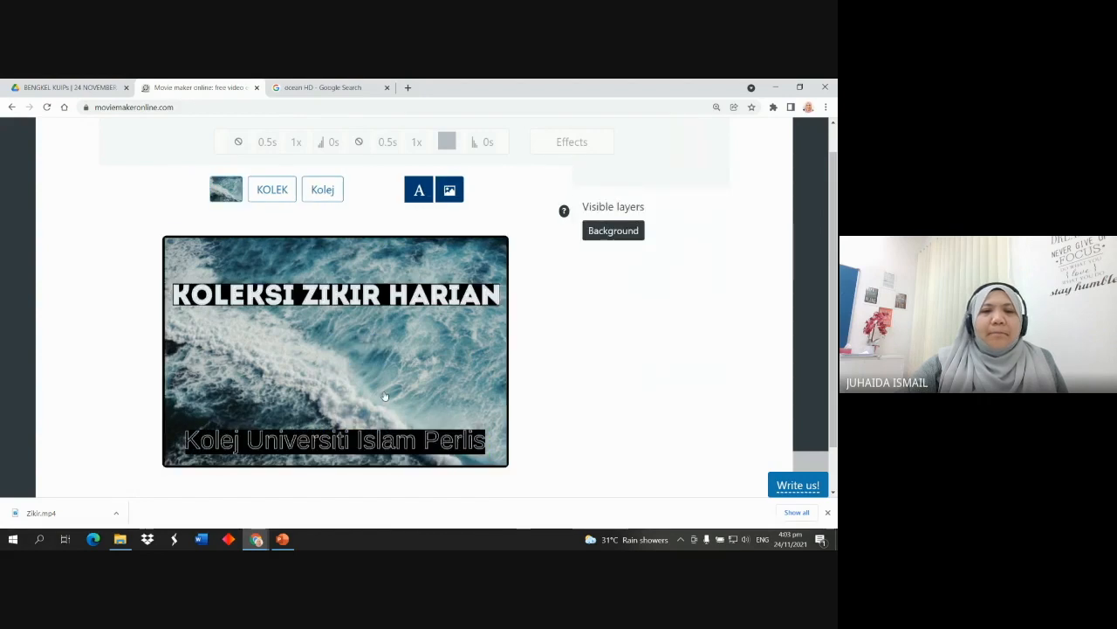
left_click(341, 428)
left_click(504, 384)
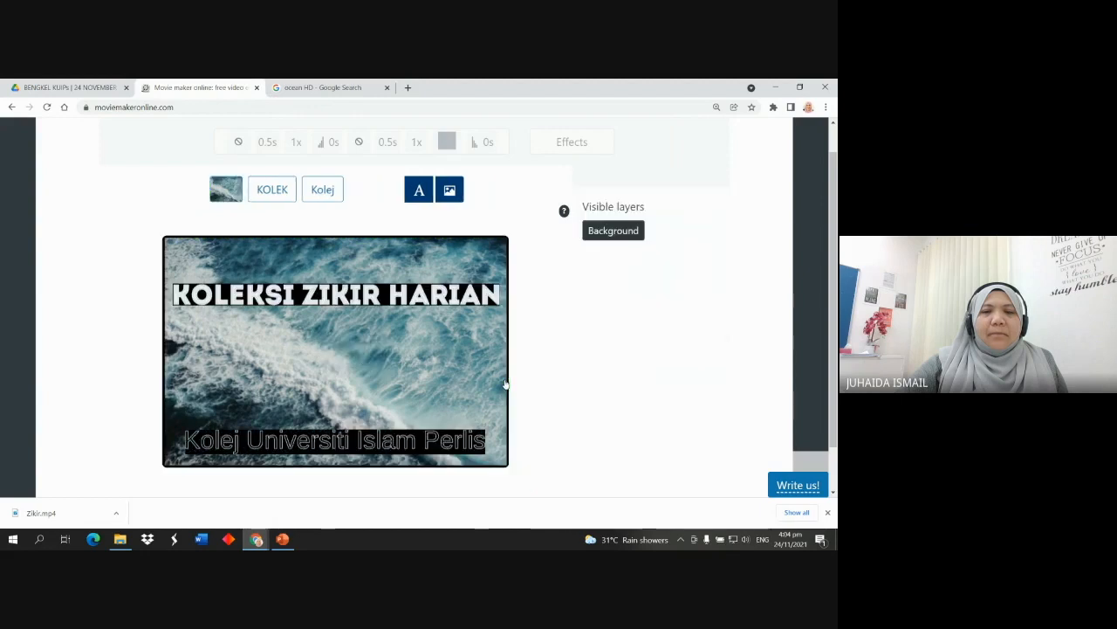
Reduce the "Kolej Universiti Islam Perlis" text to size 6 and place it just below the title at about 49.49, 42.5
left_click(447, 447)
left_click_drag(413, 444, 416, 345)
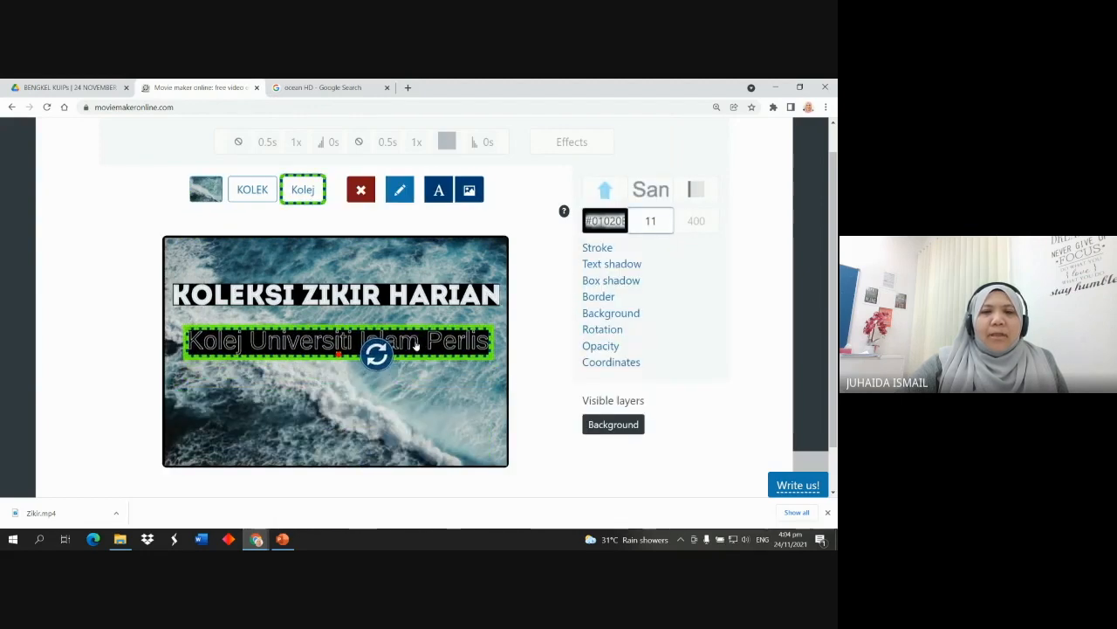
left_click(658, 231)
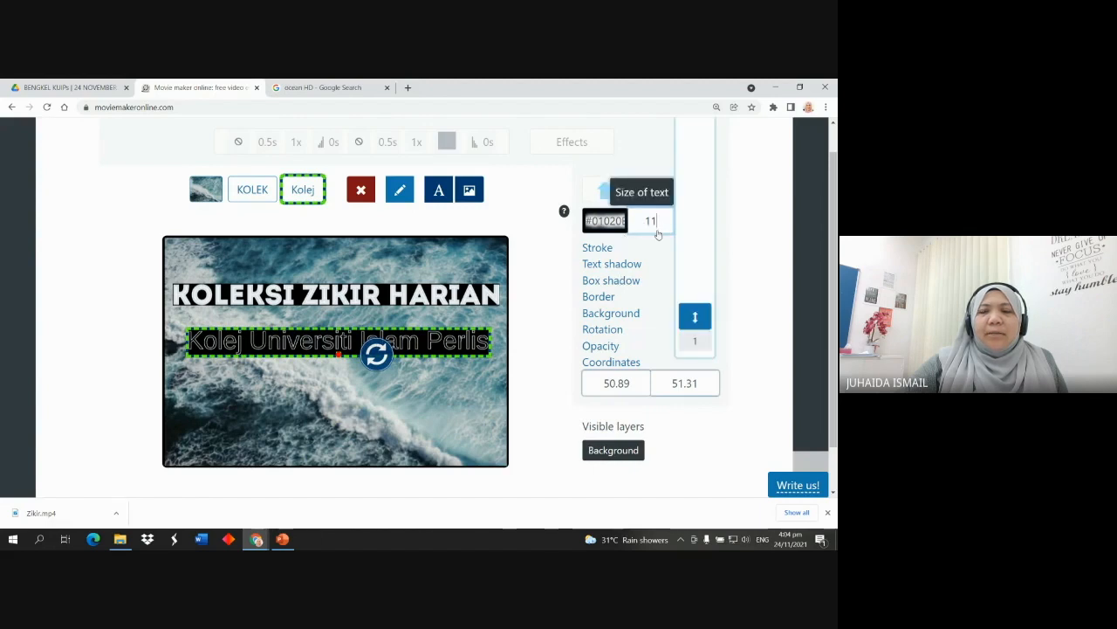
left_click_drag(695, 317, 696, 330)
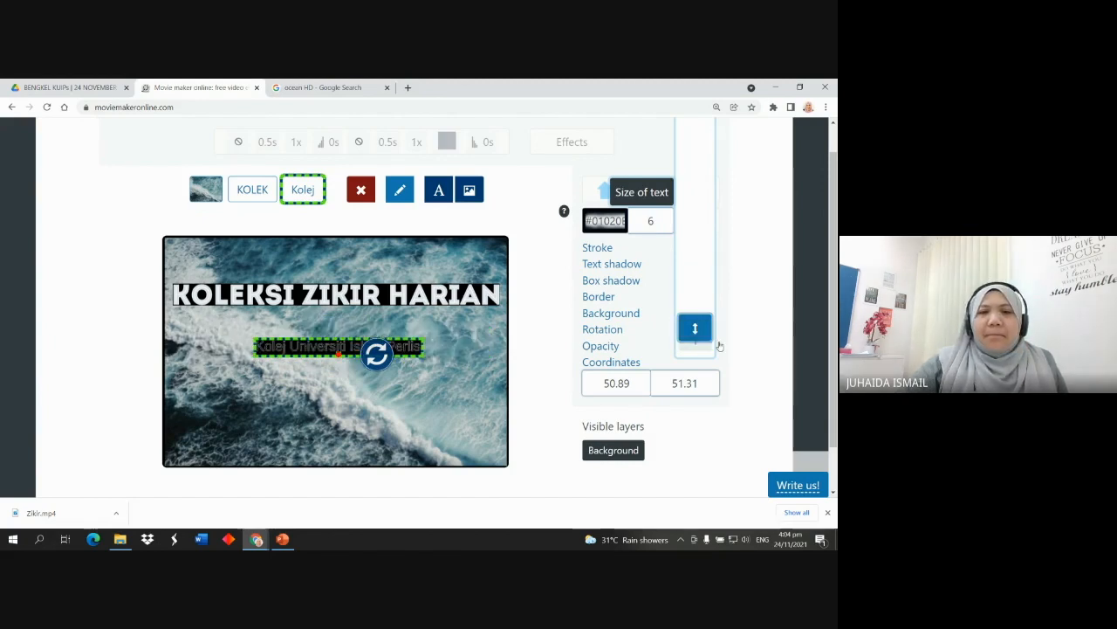
left_click_drag(404, 347, 402, 326)
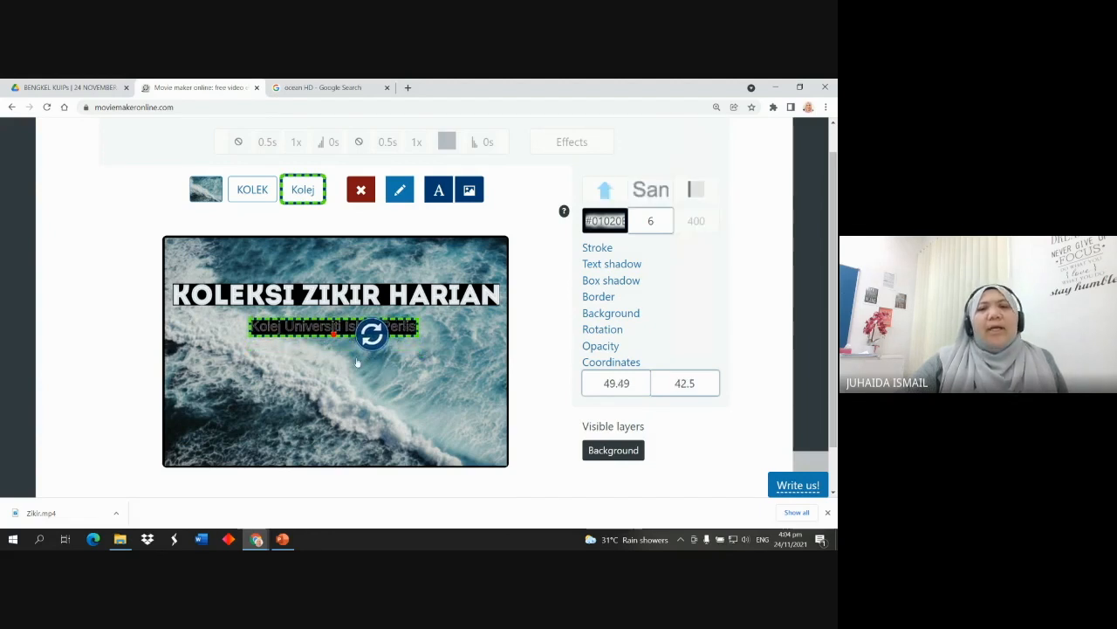
Set the font of the "Kolej Universiti Islam Perlis" text to Flow from the Russian font set
left_click(650, 189)
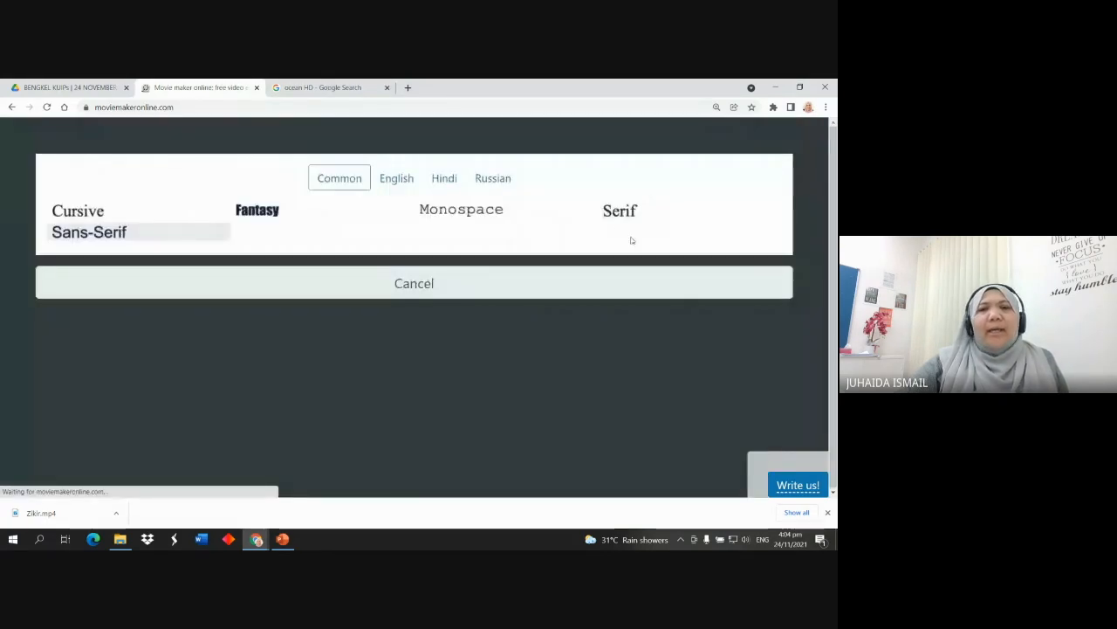
left_click(397, 178)
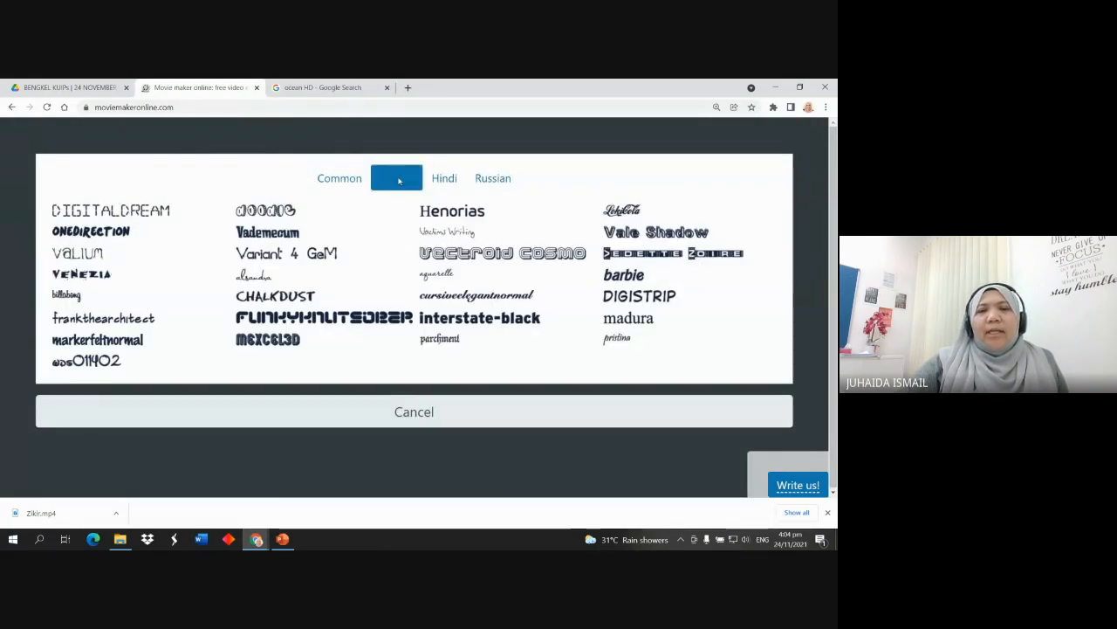
left_click(497, 183)
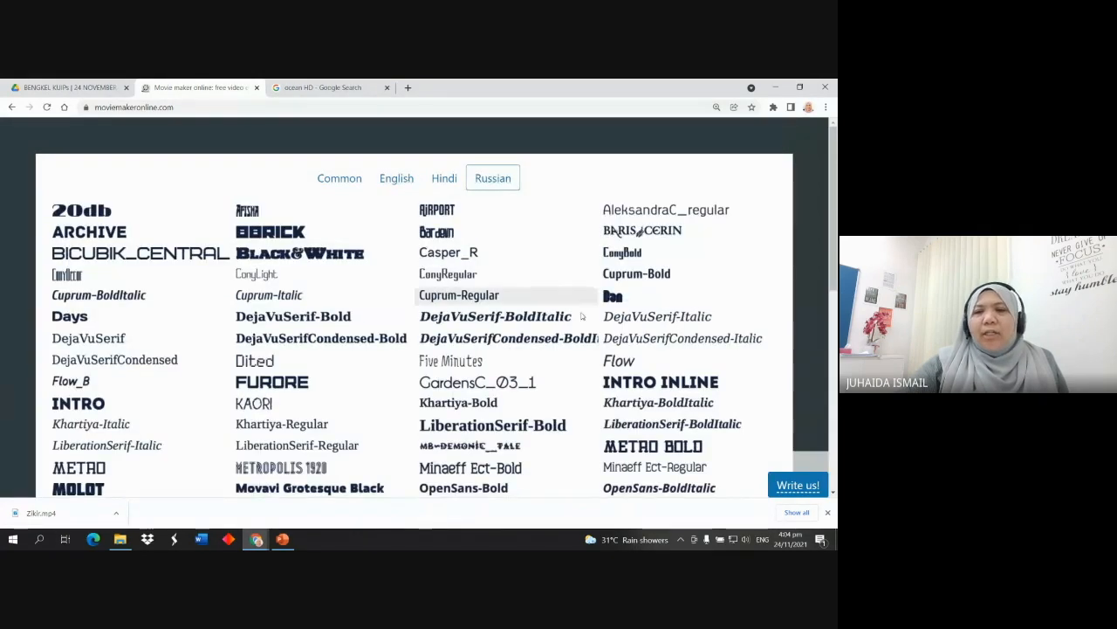
left_click(619, 360)
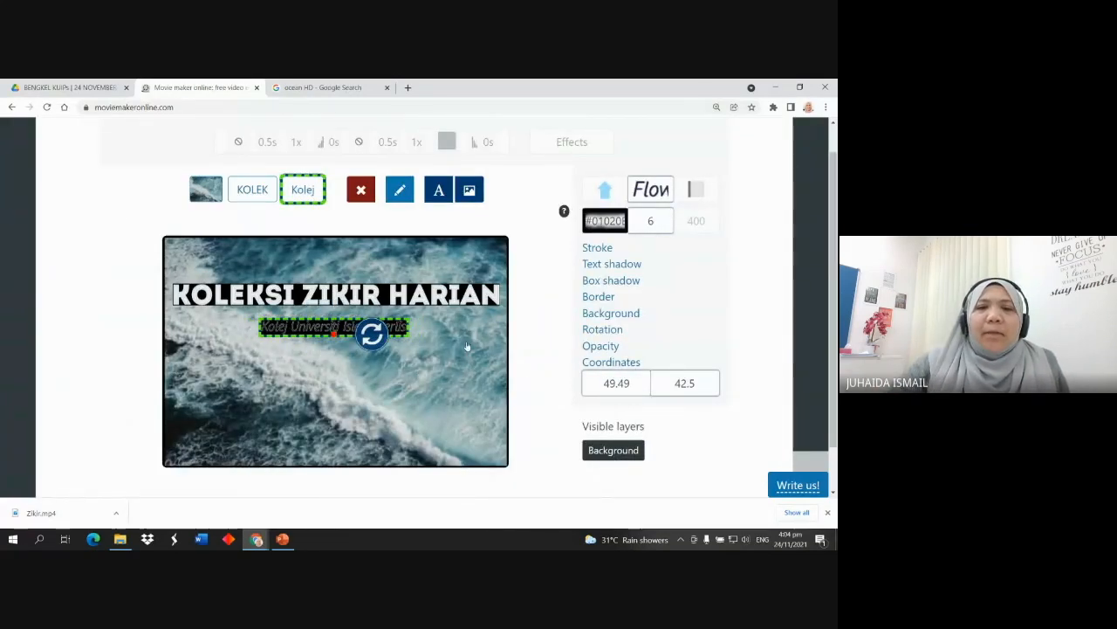
Change the "Kolej Universiti Islam Perlis" subtitle's text colour to the pale grey #E5E6F1
left_click(605, 225)
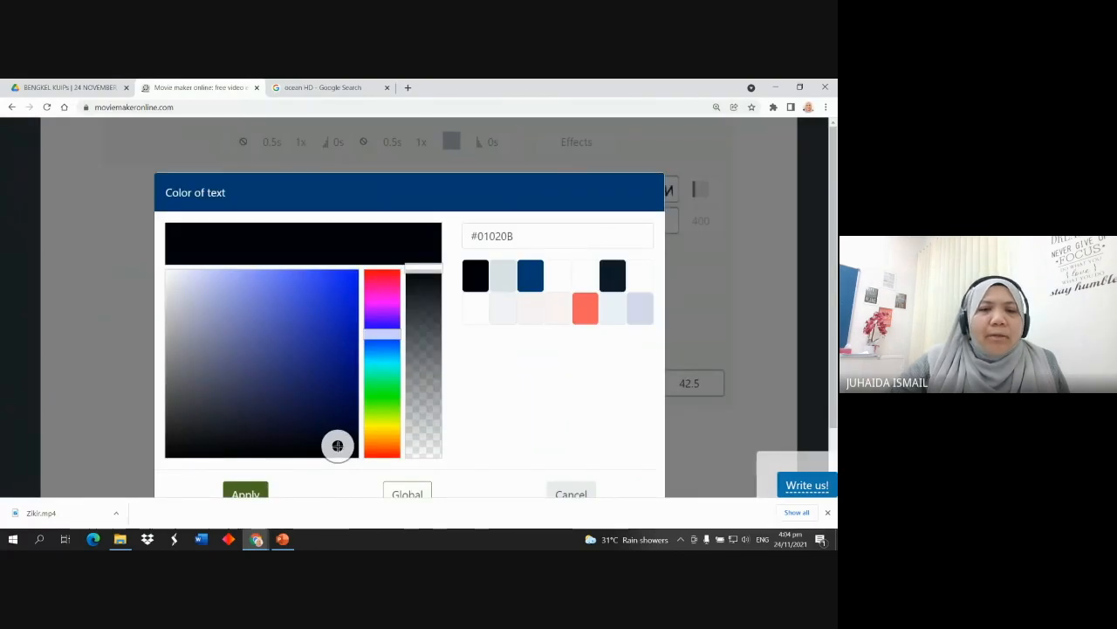
left_click_drag(338, 446, 176, 280)
scroll(486, 370, "down", 1)
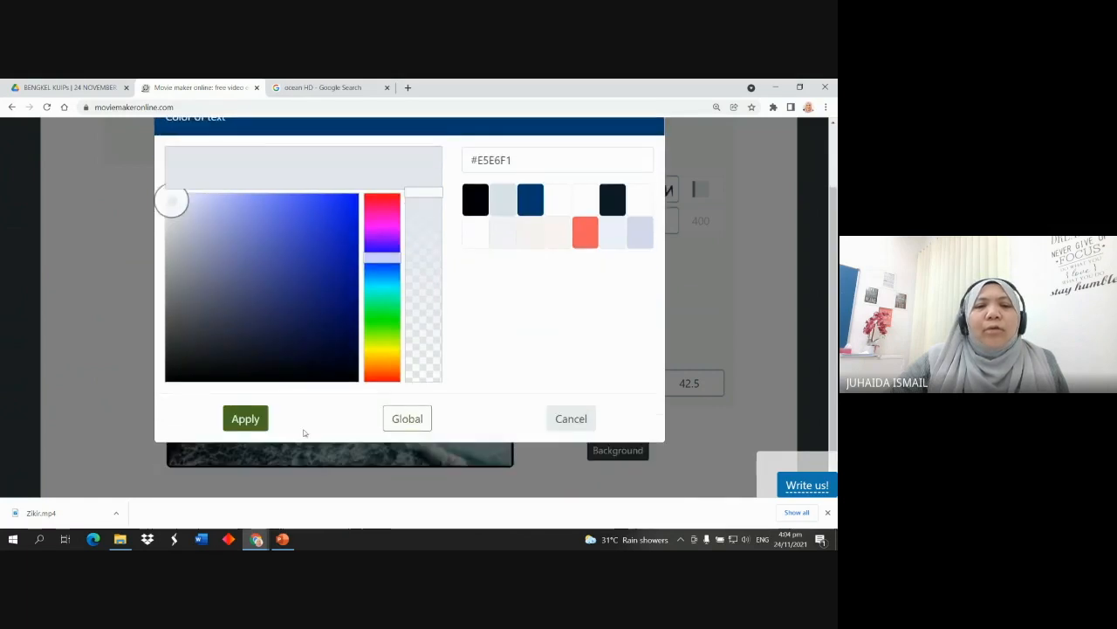
left_click(246, 420)
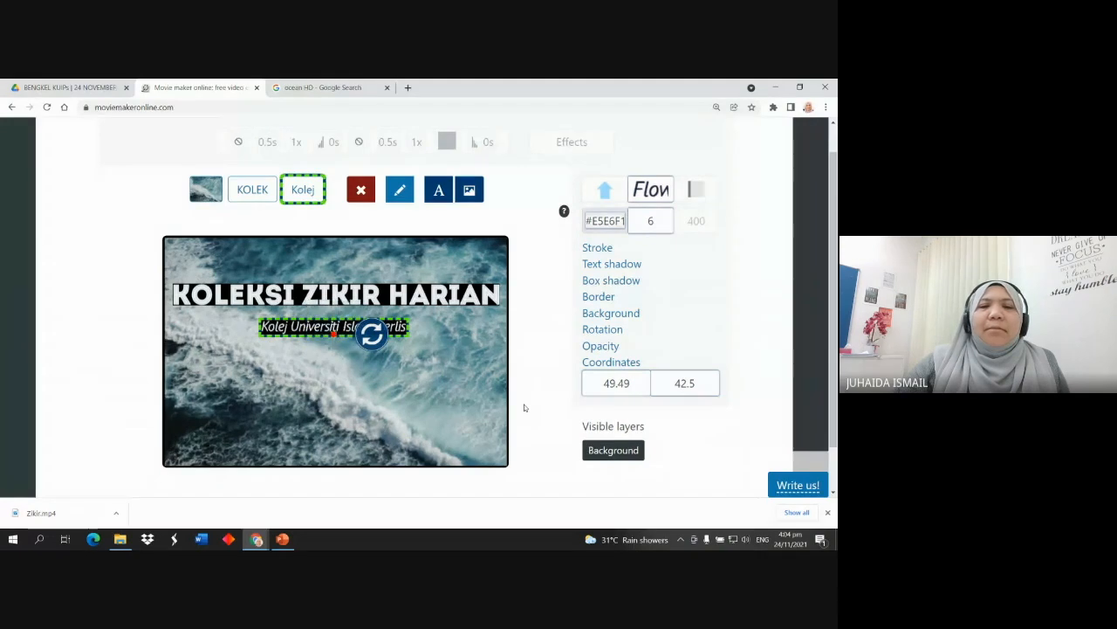
scroll(519, 431, "down", 1)
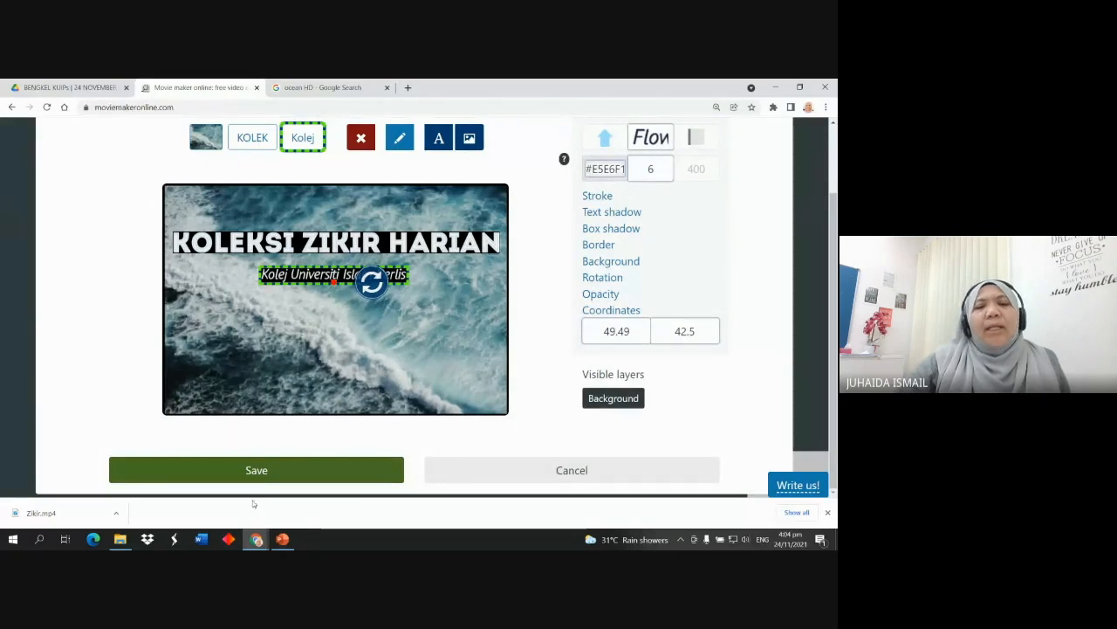
Save the text edits on the opening ocean image and set the 4.jpg clip's duration to 7 seconds
left_click(256, 471)
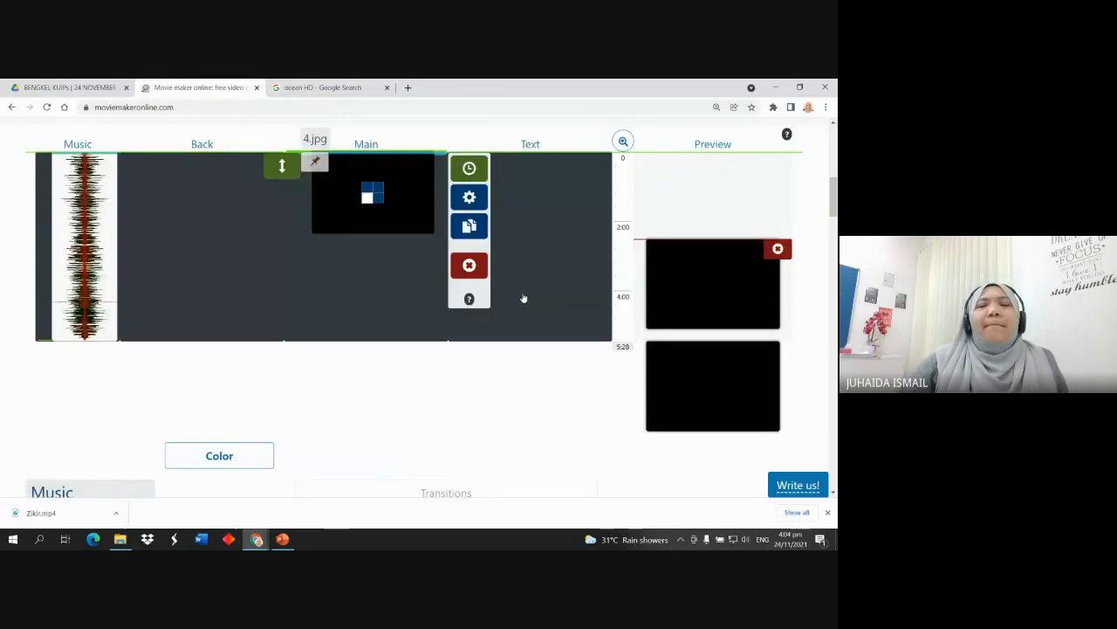
left_click(470, 169)
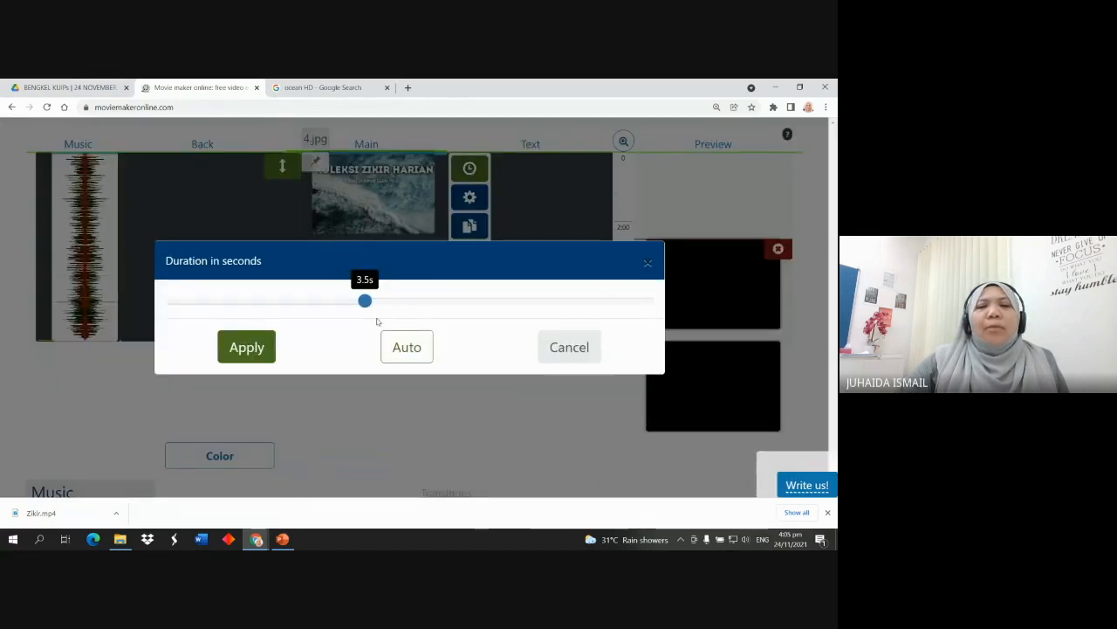
left_click_drag(365, 302, 405, 308)
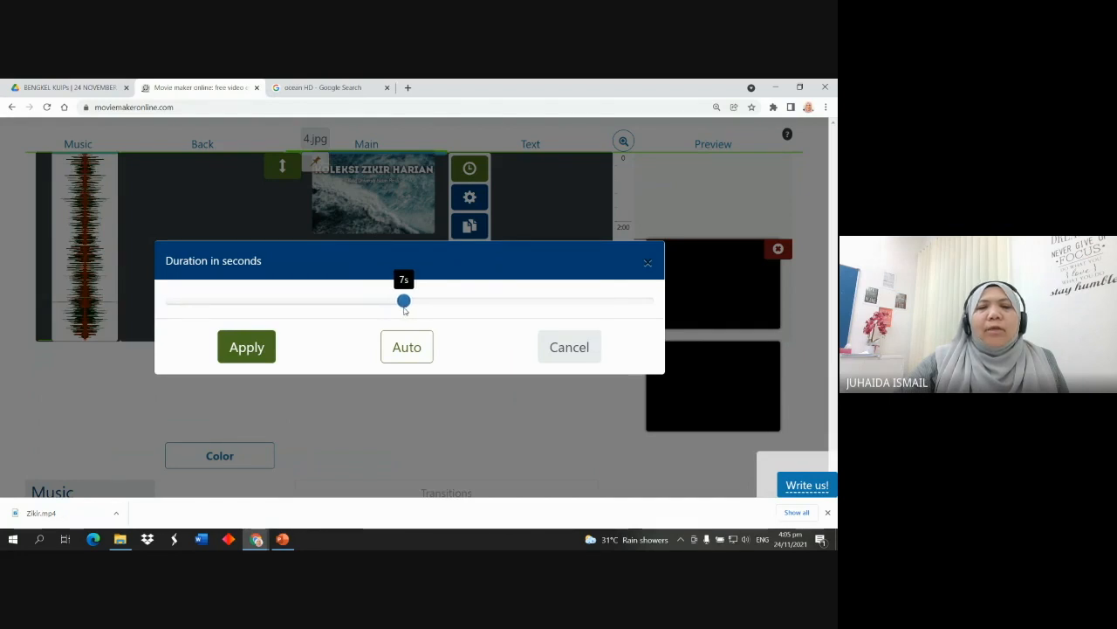
left_click(246, 347)
scroll(446, 421, "up", 2)
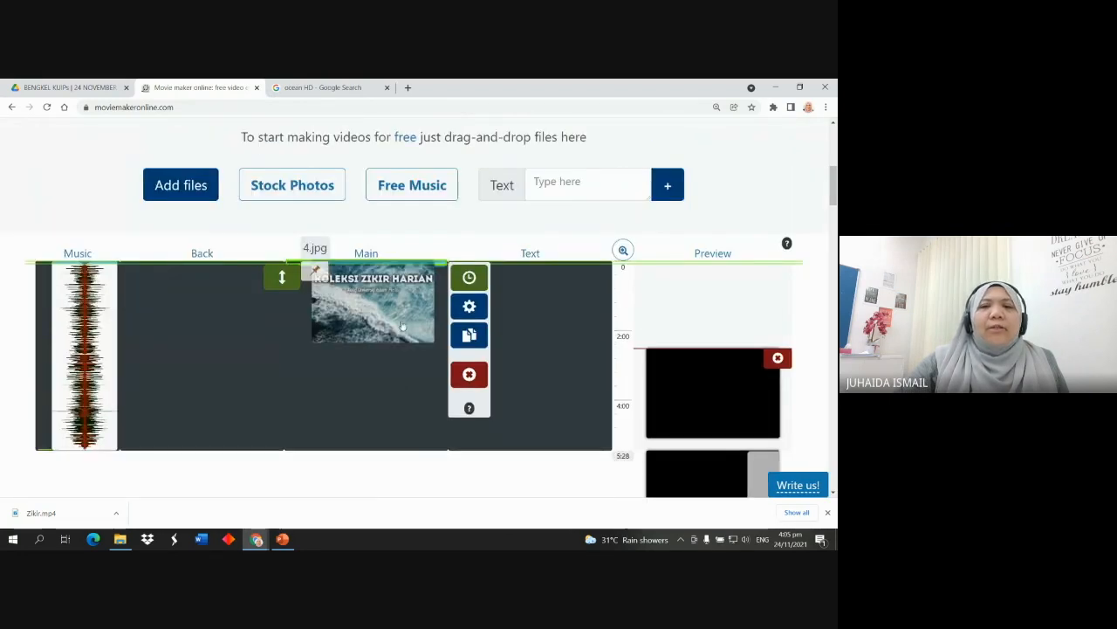
mouse_move(389, 266)
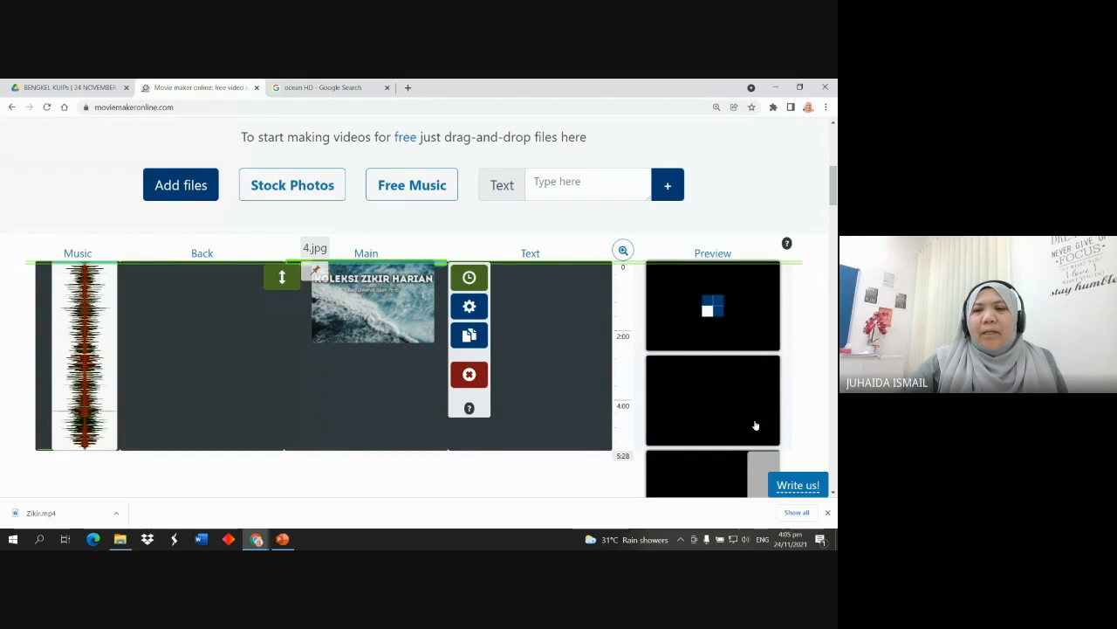
Add images 7 and 15 from the KUIPs Image folder to the project
scroll(745, 415, "down", 2)
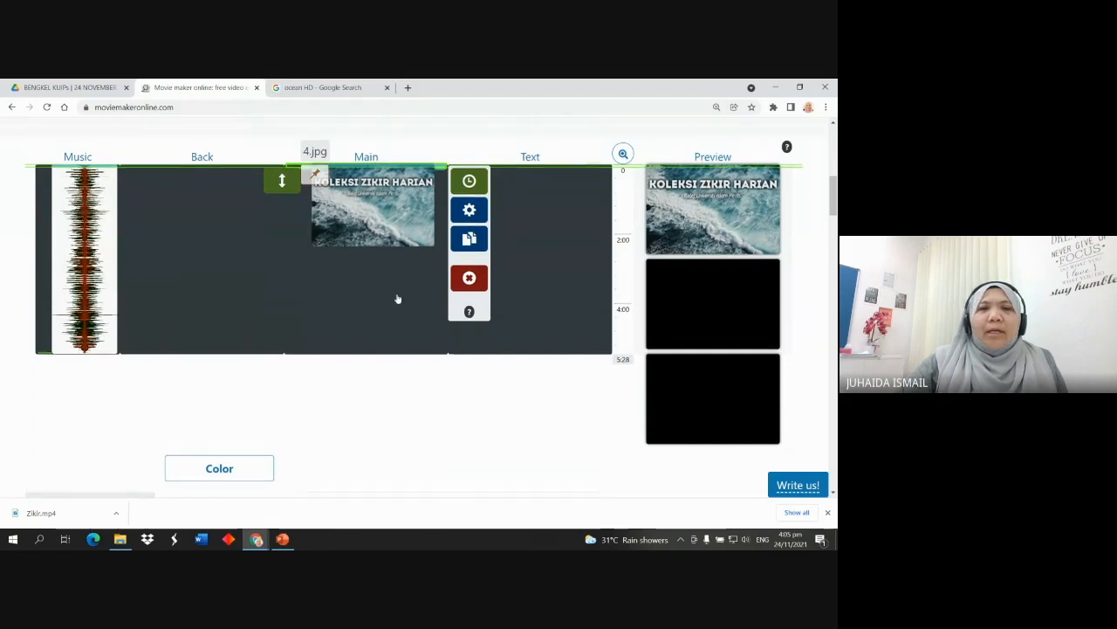
scroll(394, 295, "up", 3)
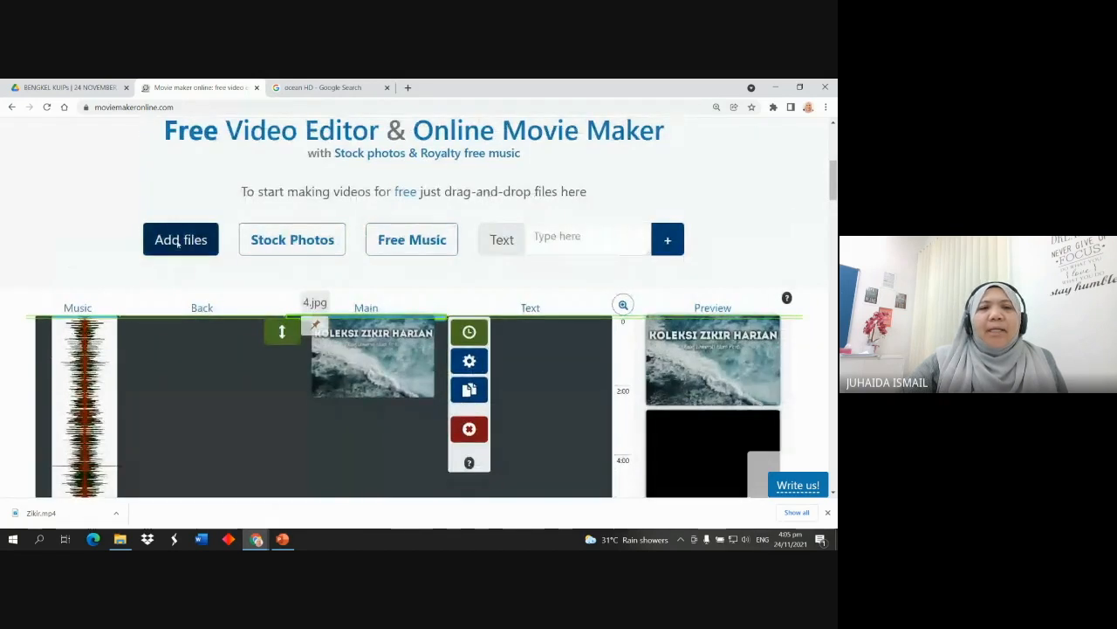
left_click(178, 243)
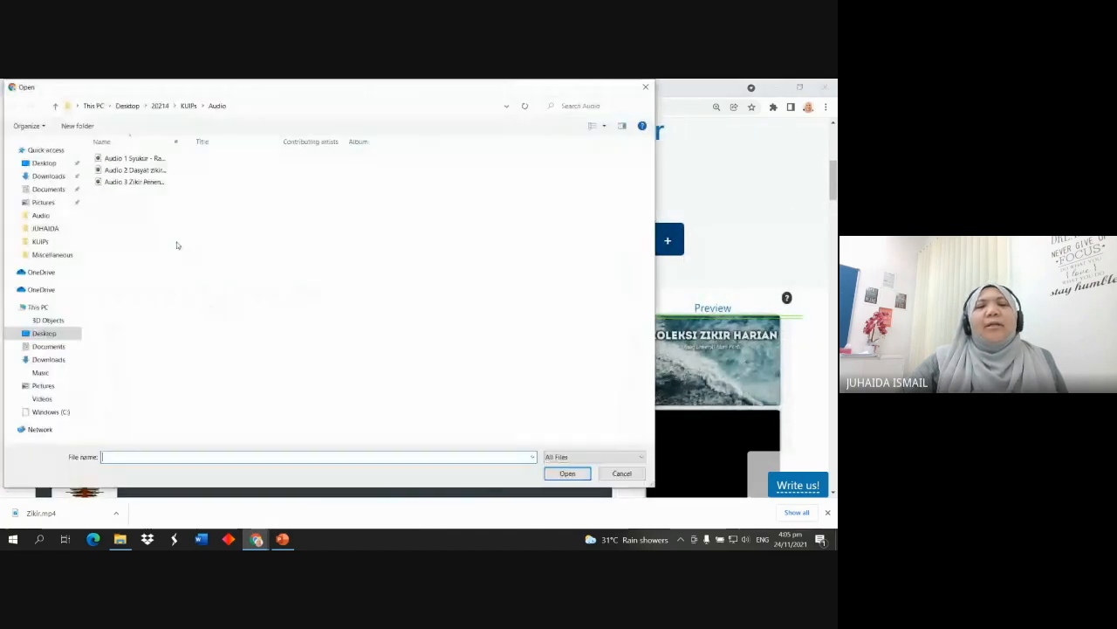
left_click(189, 106)
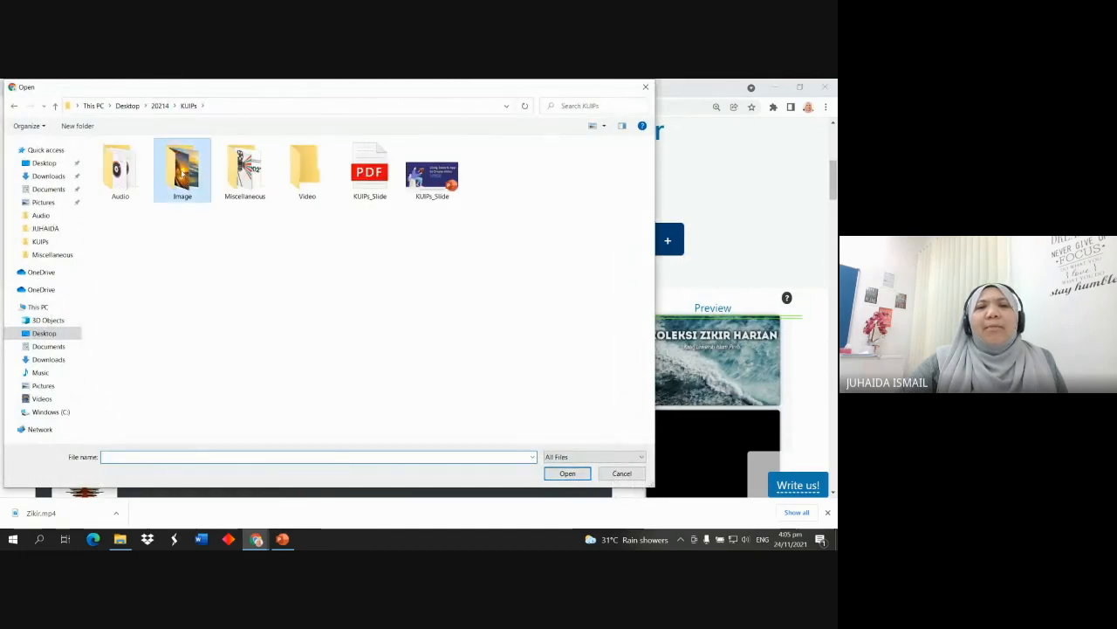
double_click(182, 170)
left_click(496, 177)
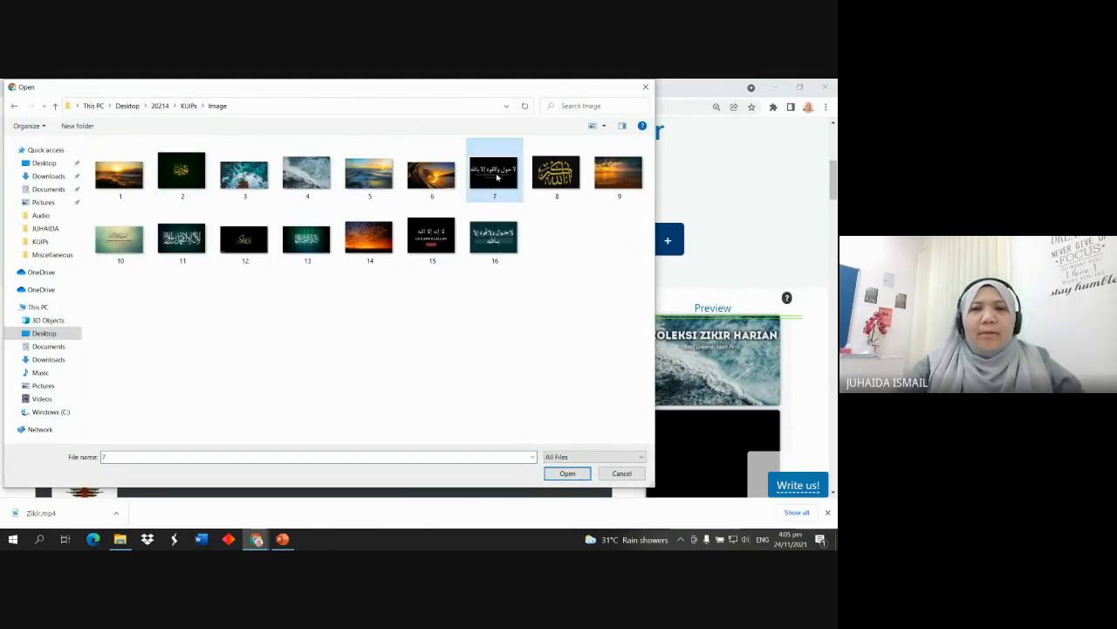
left_click(430, 241, "ctrl")
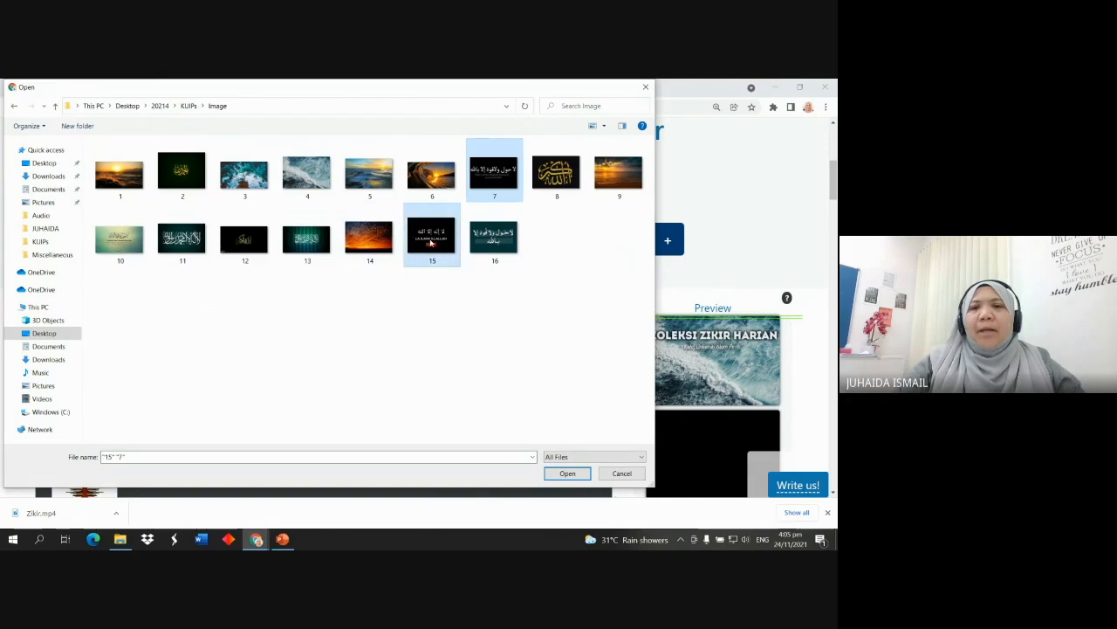
left_click(569, 473)
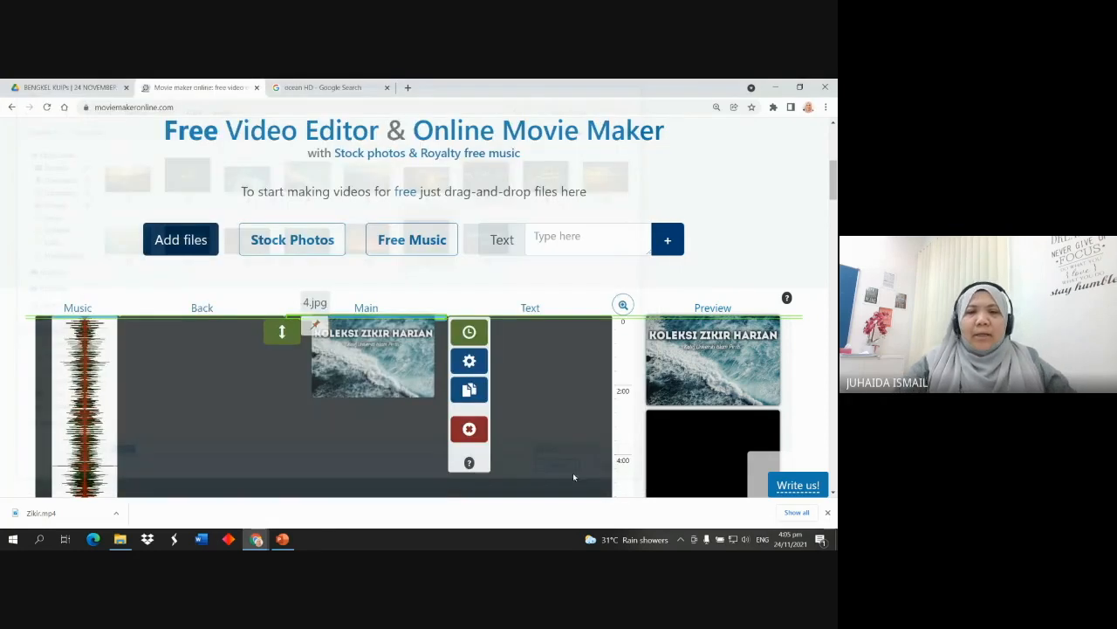
Examine how the title image and the two added zikir images are arranged in the timeline and preview
scroll(517, 424, "down", 2)
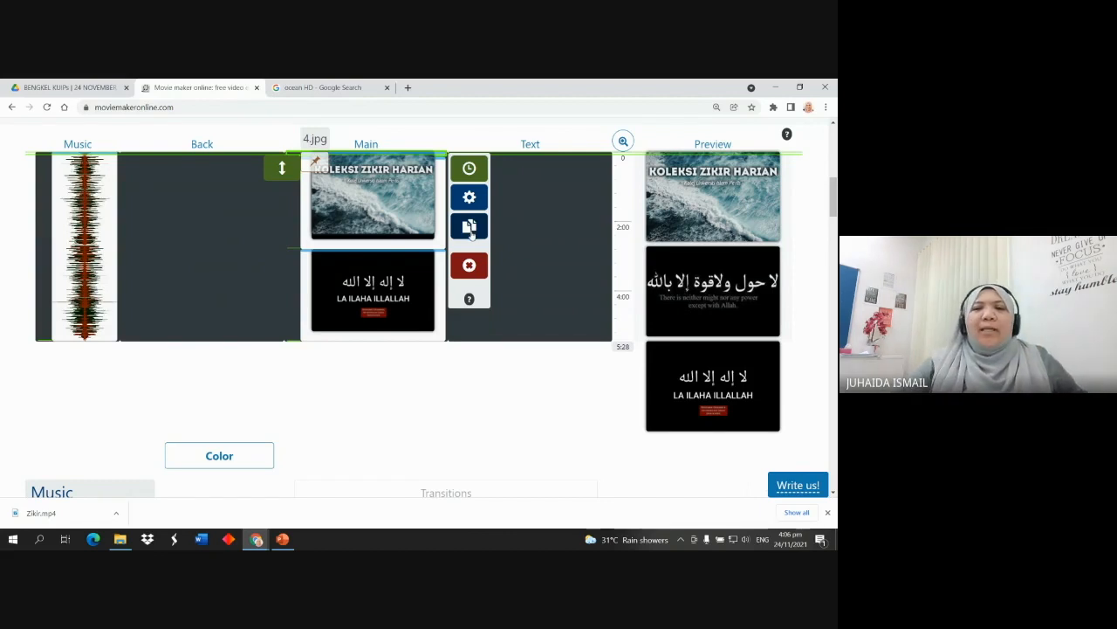
scroll(469, 229, "up", 1)
scroll(470, 233, "up", 1)
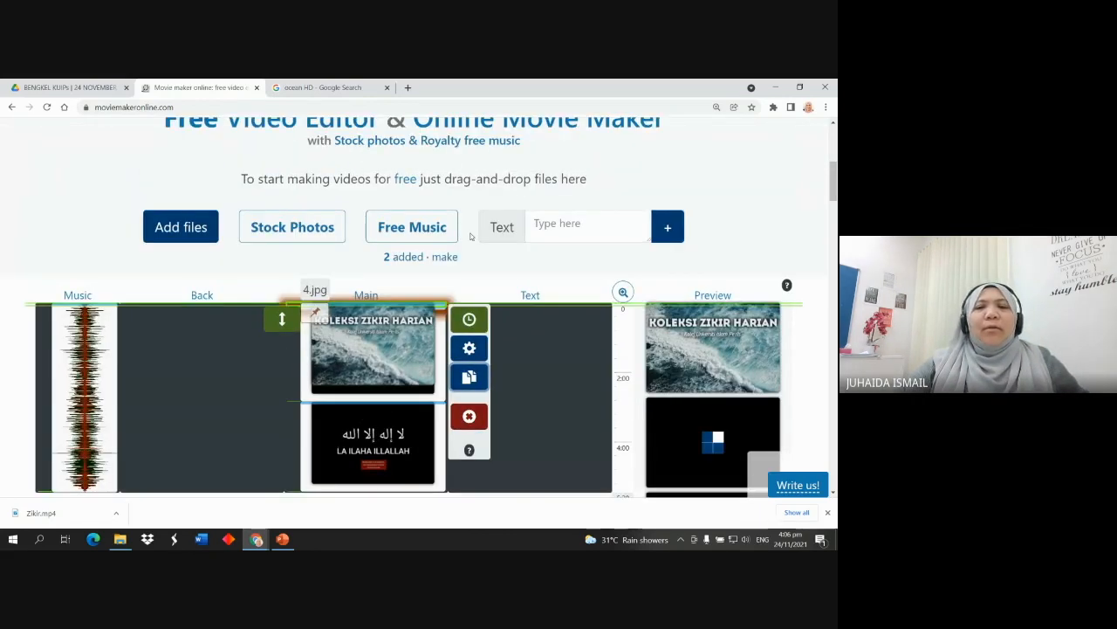
scroll(486, 389, "down", 2)
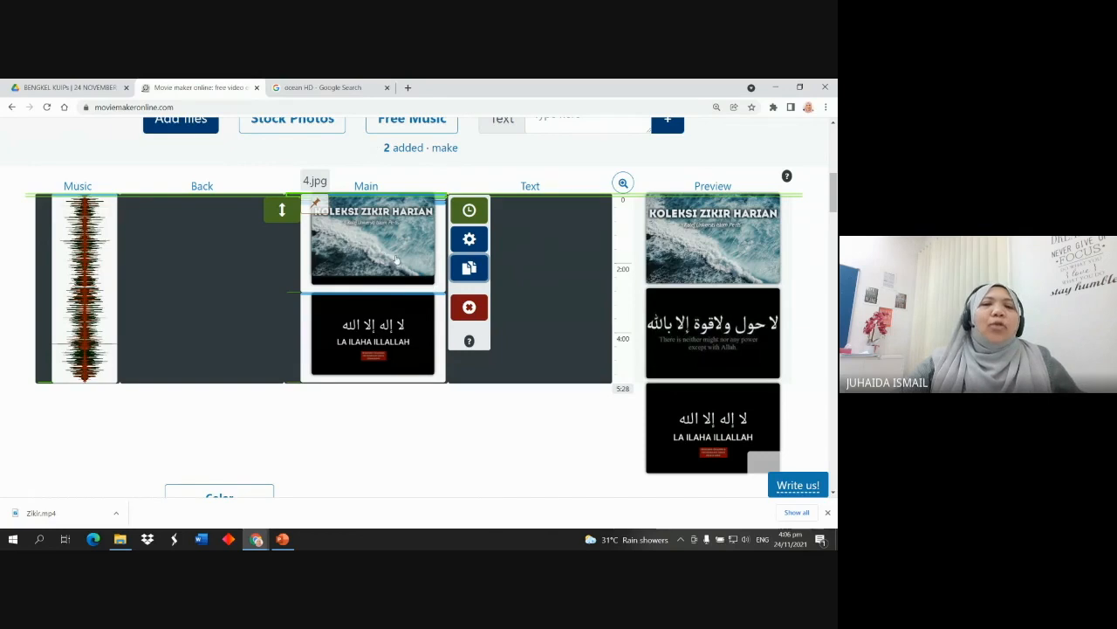
scroll(340, 332, "down", 1)
scroll(282, 370, "up", 1)
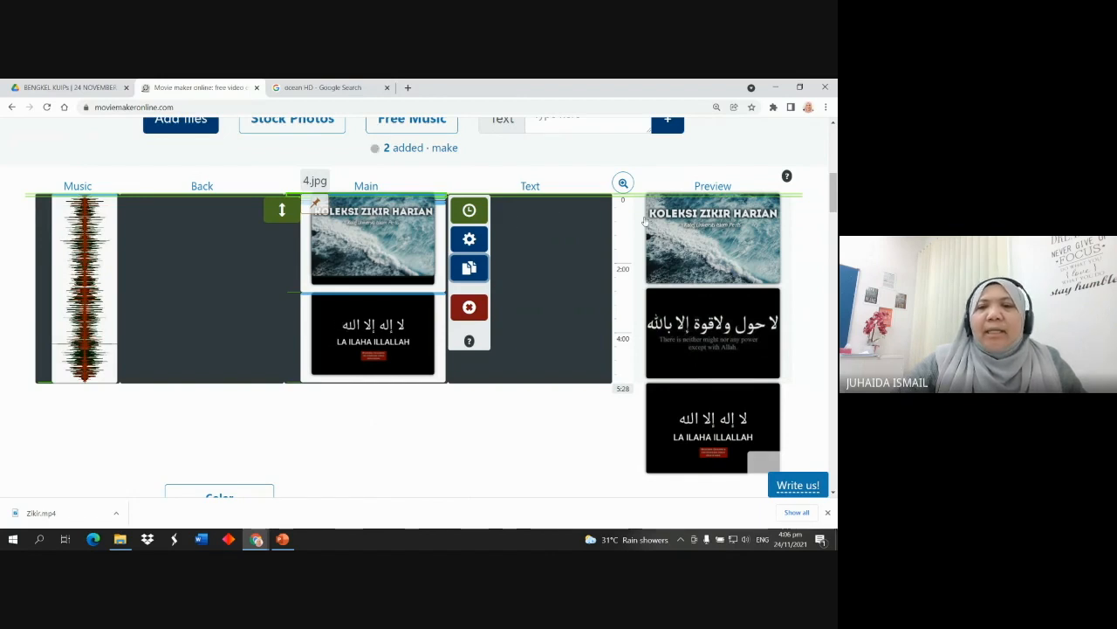
scroll(568, 196, "up", 3)
left_click(559, 224)
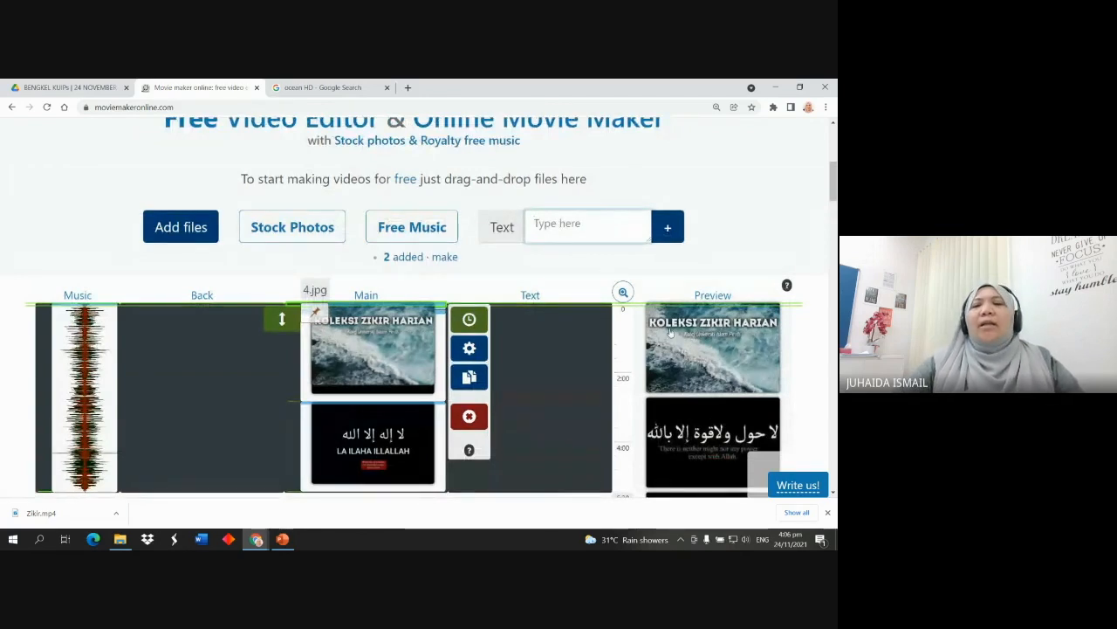
scroll(638, 353, "down", 3)
scroll(716, 316, "up", 2)
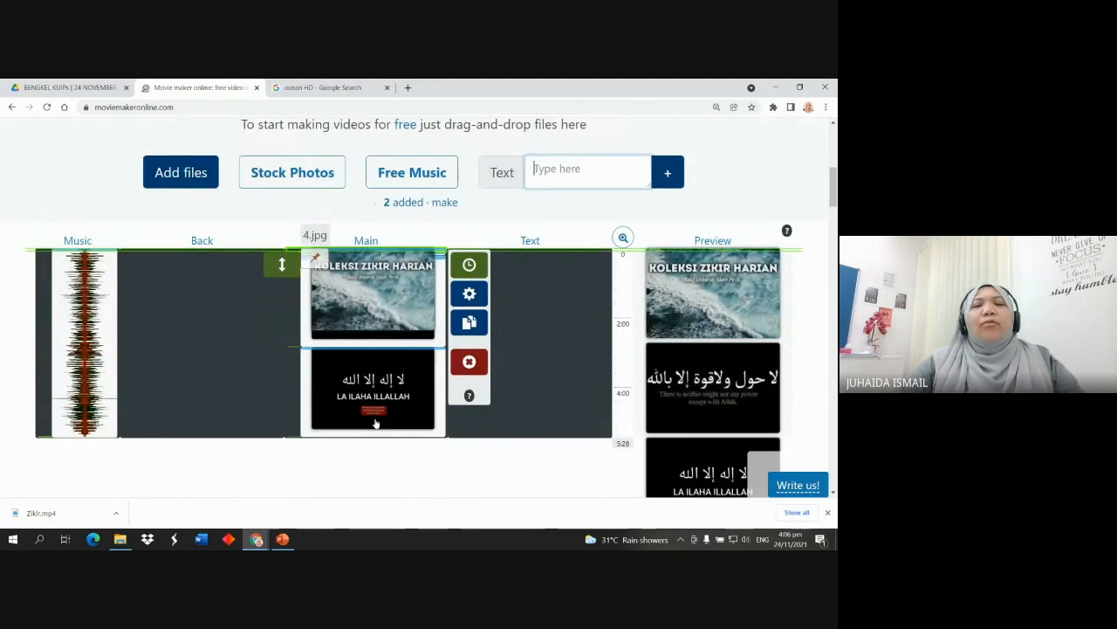
Open the 15.jpg clip for editing and add a text layer reading "Zikir Pertama"
left_click(405, 378)
scroll(406, 382, "down", 1)
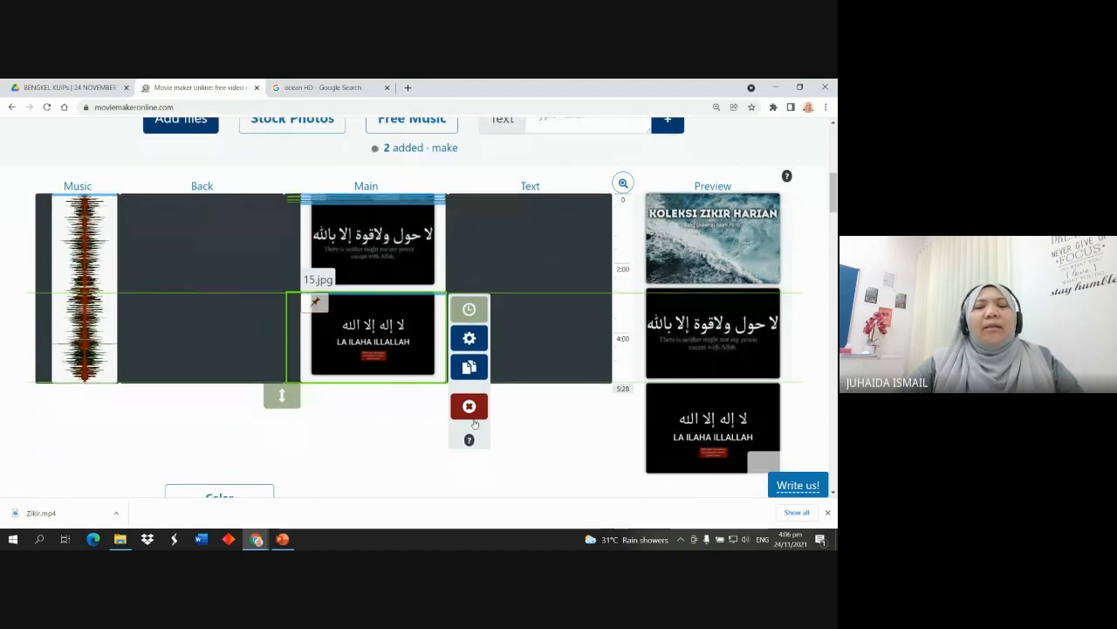
left_click(469, 342)
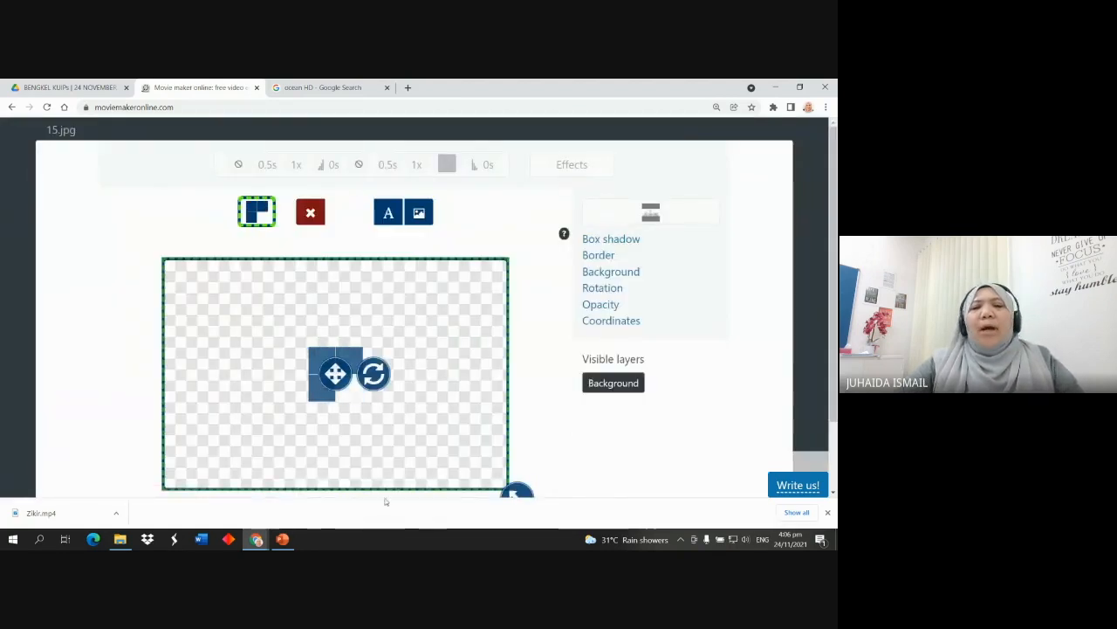
scroll(197, 372, "down", 1)
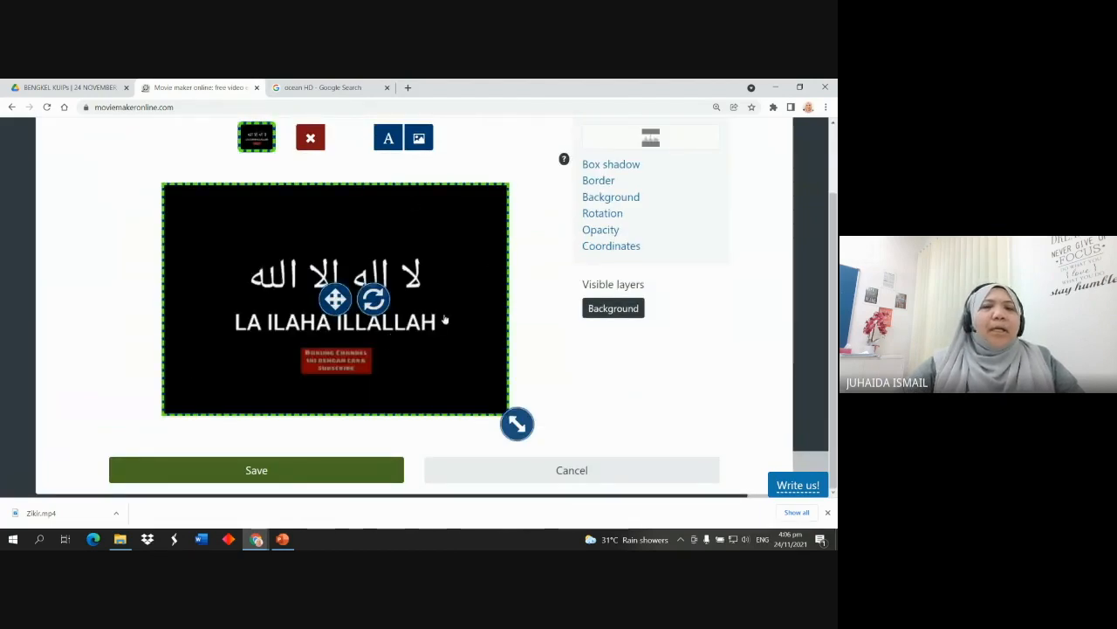
left_click(388, 139)
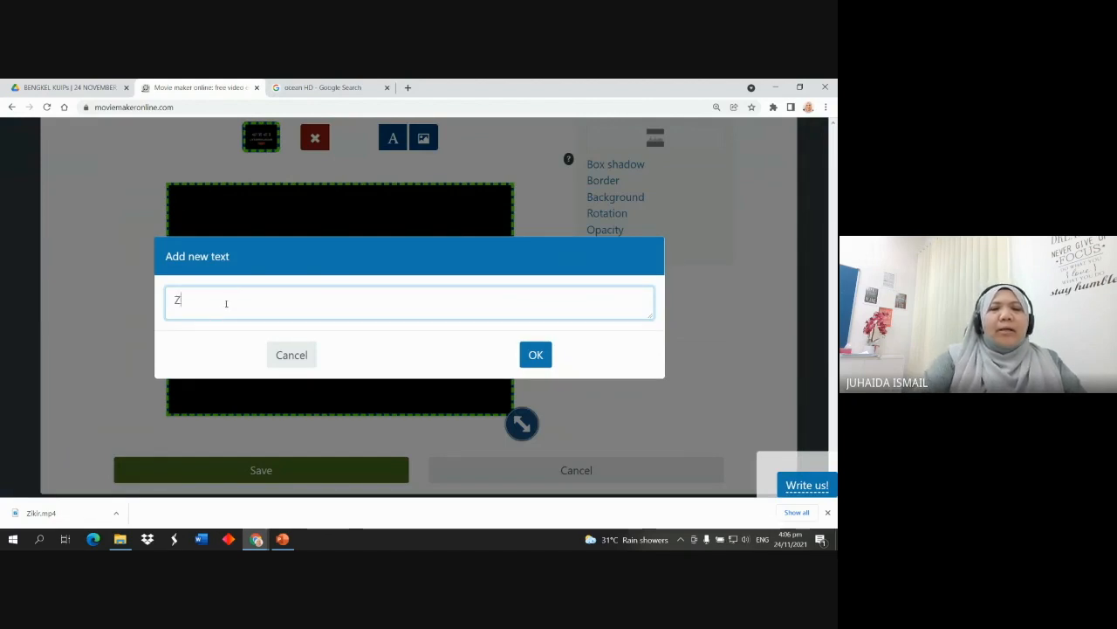
type("Zikir Pertama")
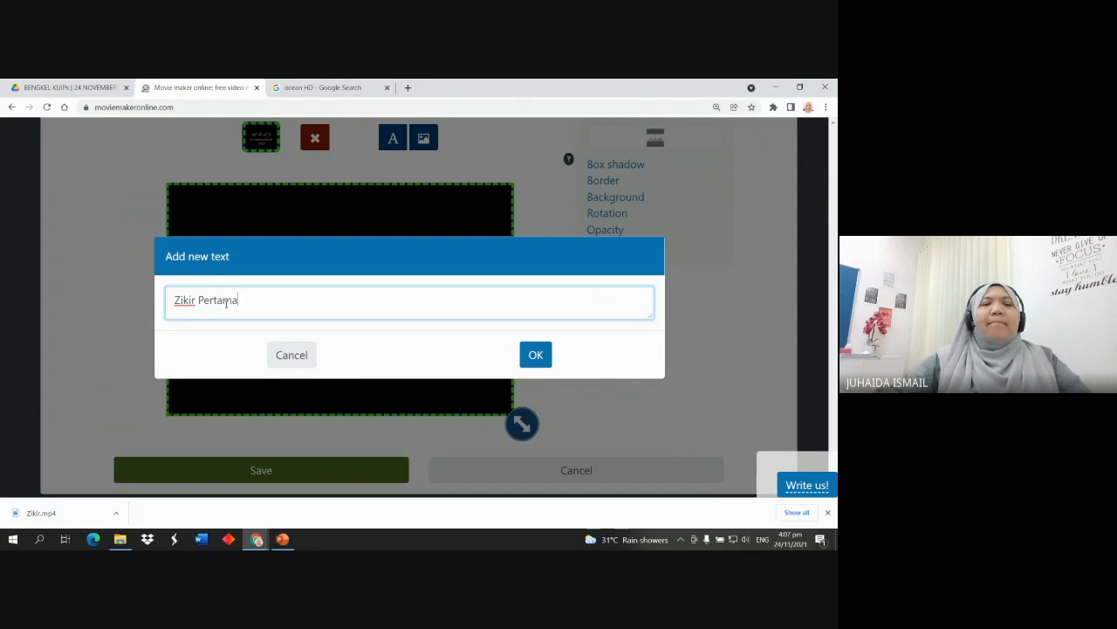
left_click(536, 357)
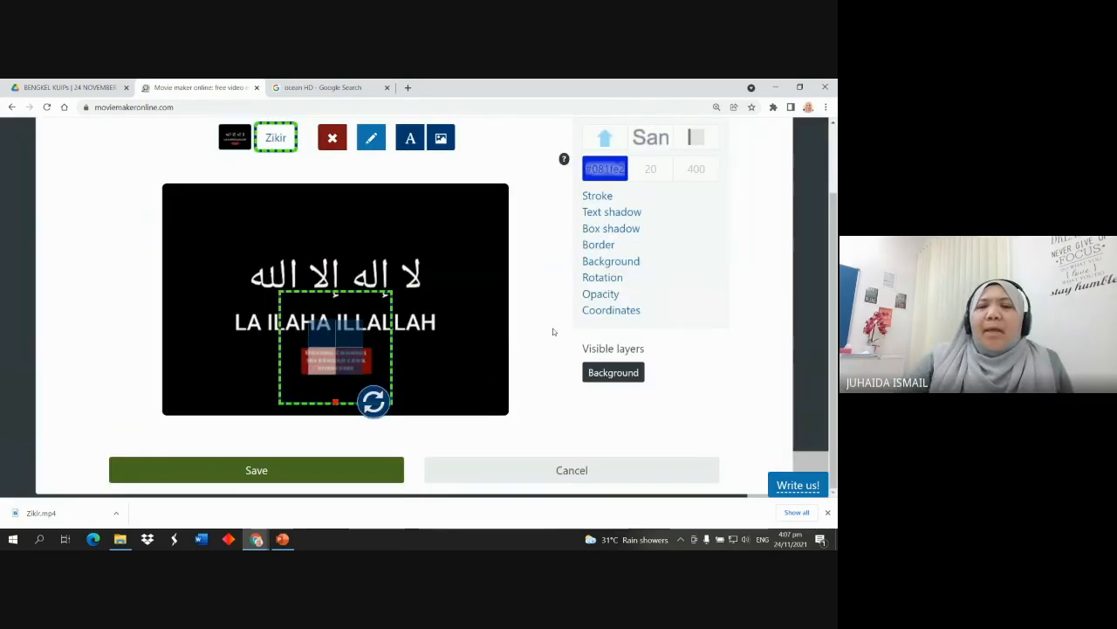
Set the font of the "Zikir Pertama" text to Flow from the Russian font set
left_click(652, 140)
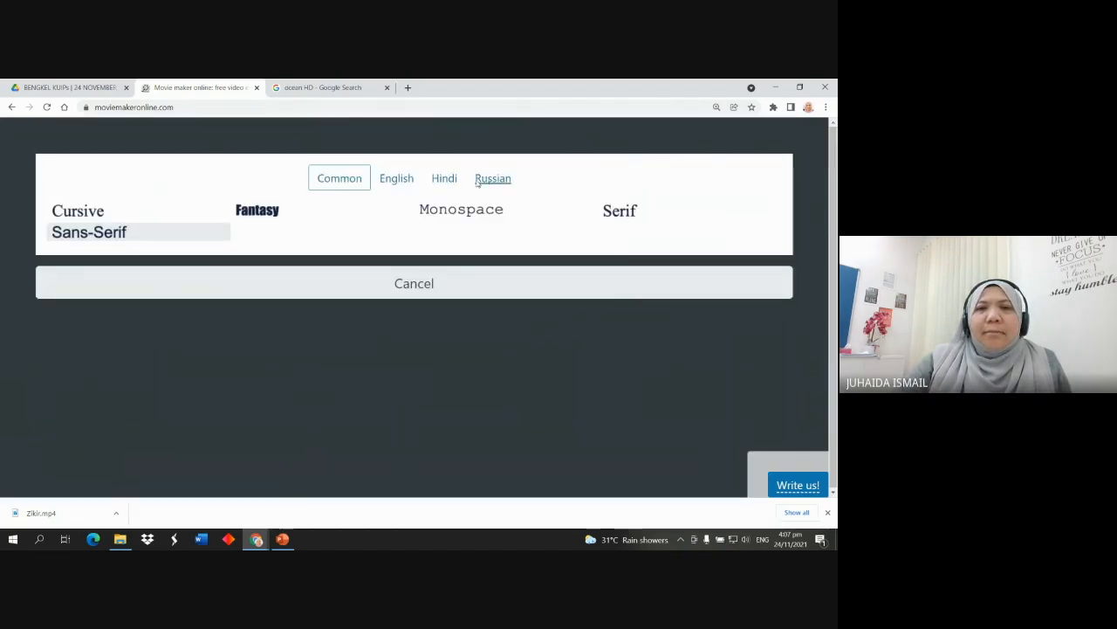
left_click(396, 179)
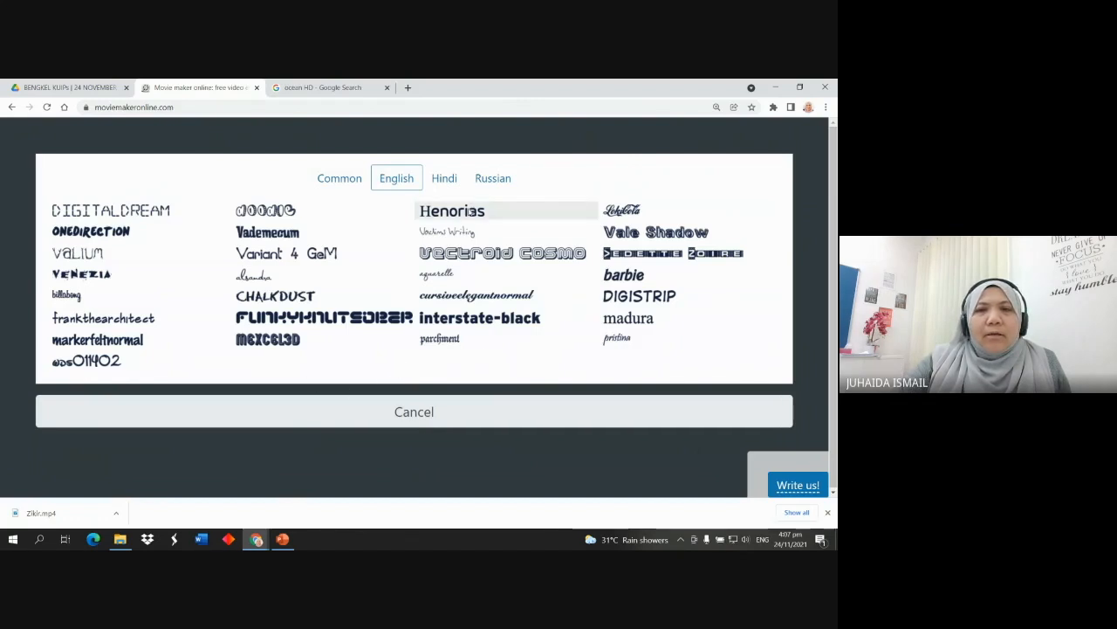
left_click(494, 179)
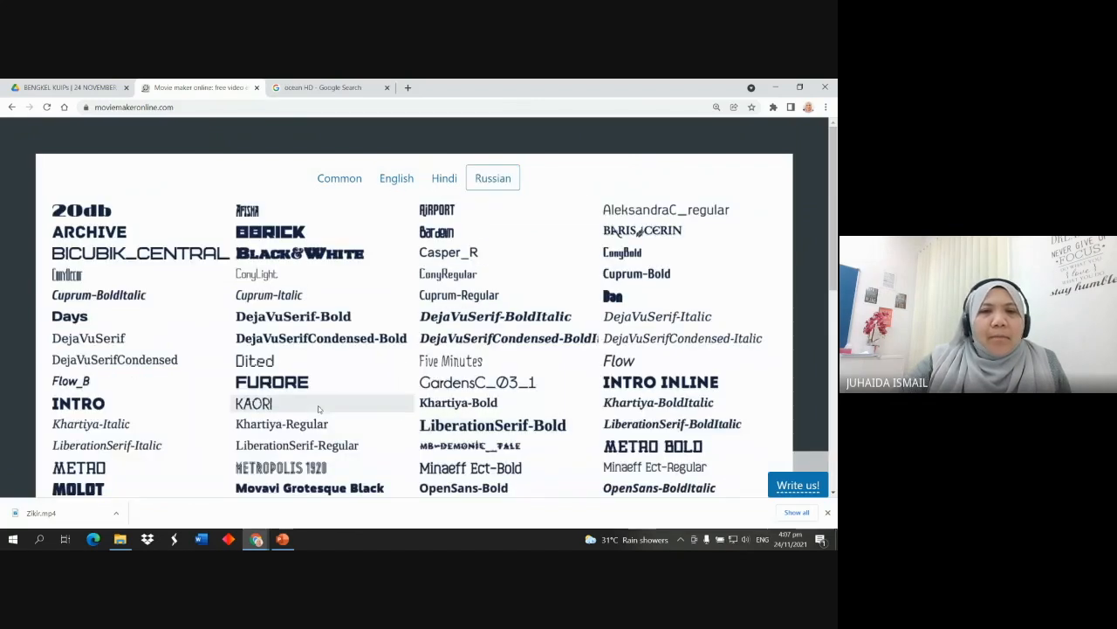
scroll(542, 363, "down", 2)
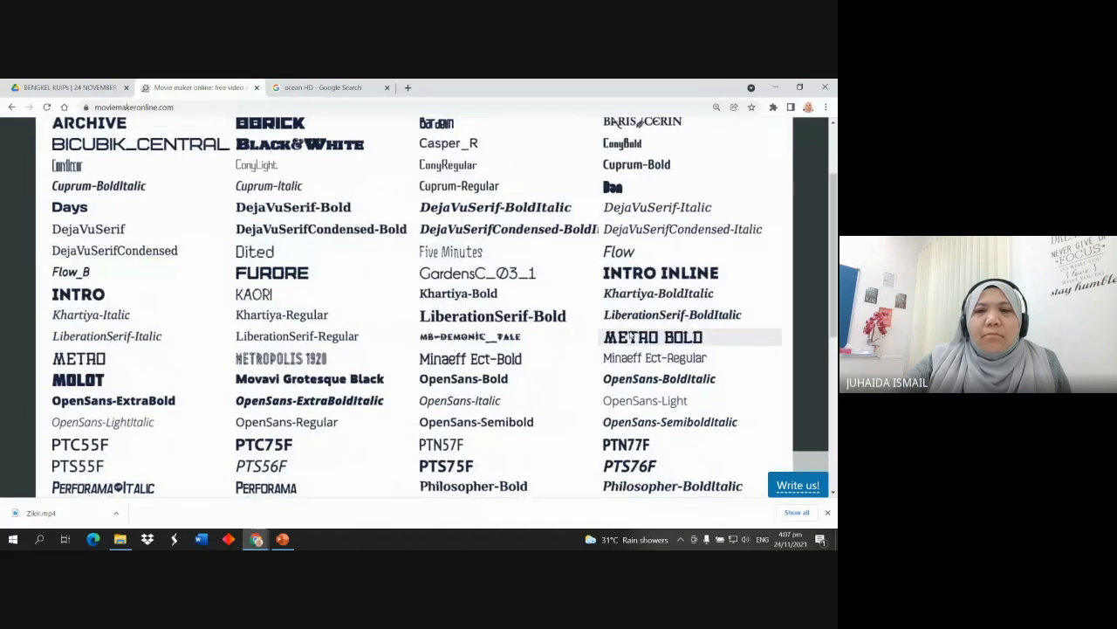
left_click(619, 252)
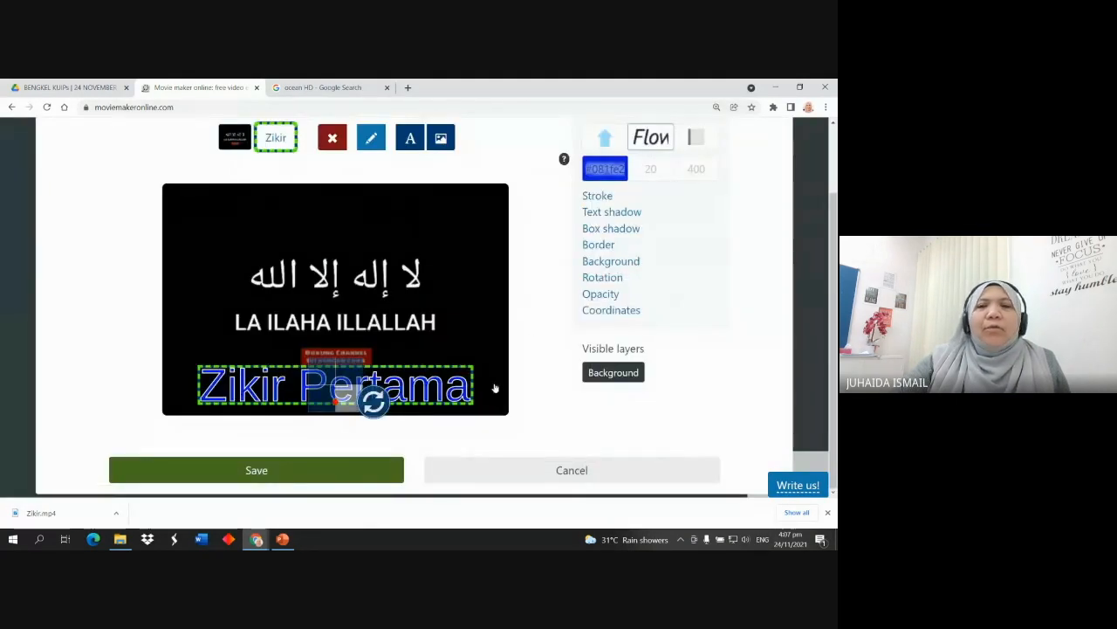
Change the "Zikir Pertama" text colour to the pale grey #E0E1ED
left_click(607, 170)
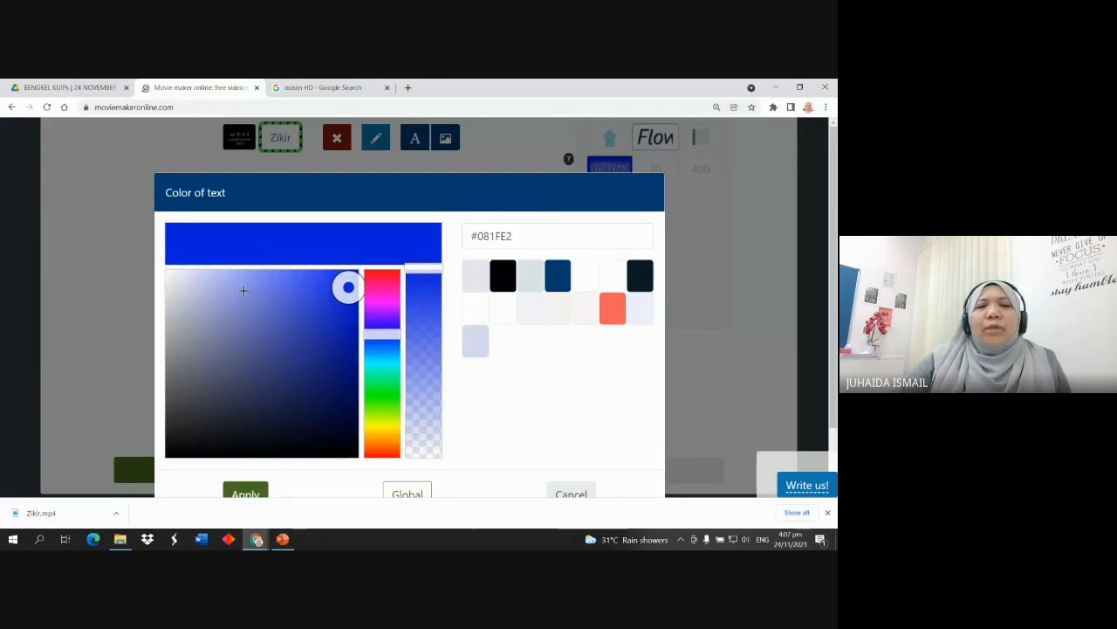
left_click(198, 287)
left_click_drag(199, 287, 174, 280)
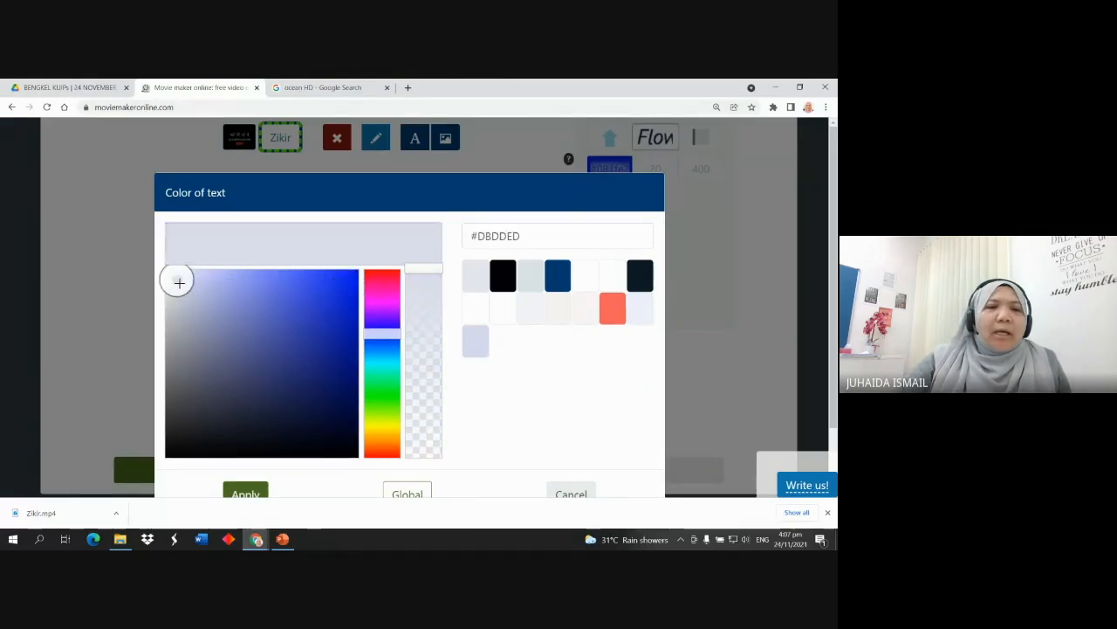
scroll(218, 349, "down", 2)
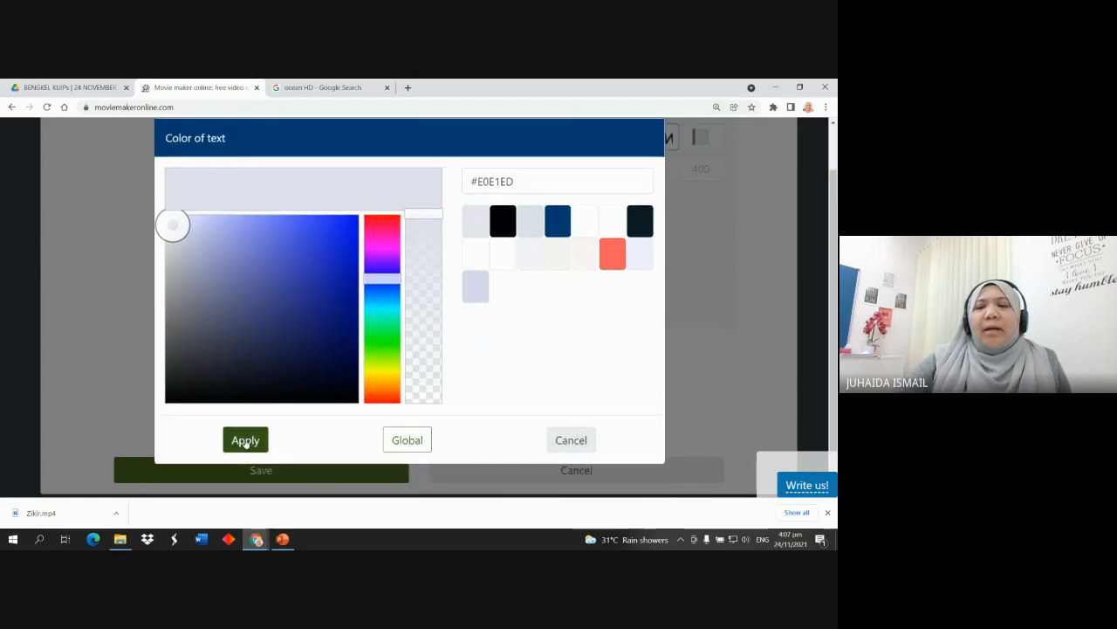
left_click(245, 441)
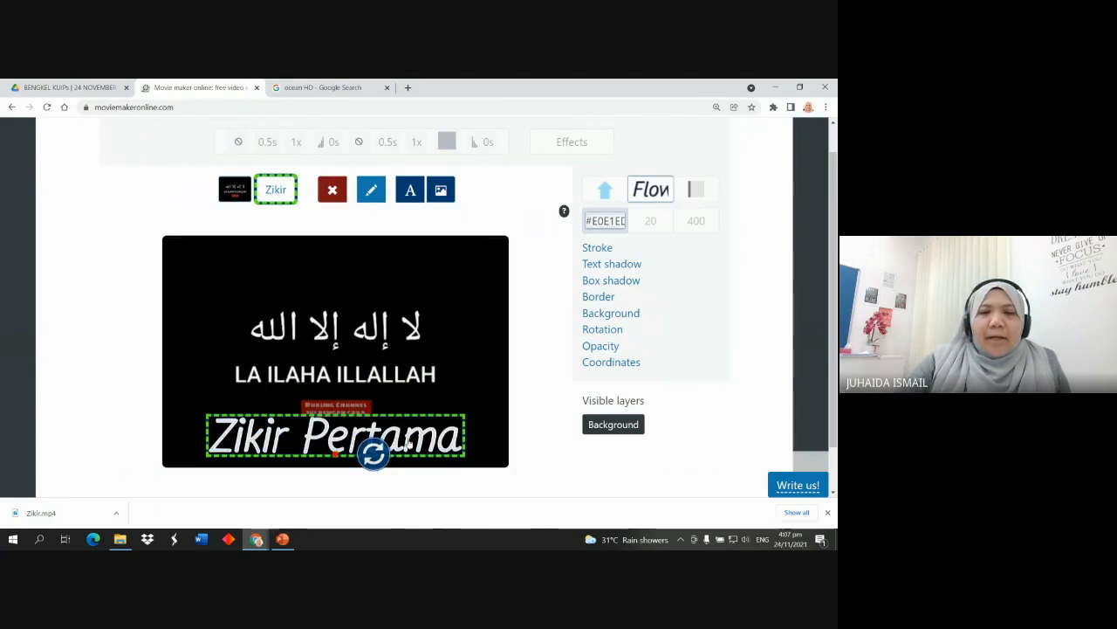
Reduce the "Zikir Pertama" text to size 9, place it in the image's upper-left corner and save the clip
left_click_drag(406, 442, 418, 281)
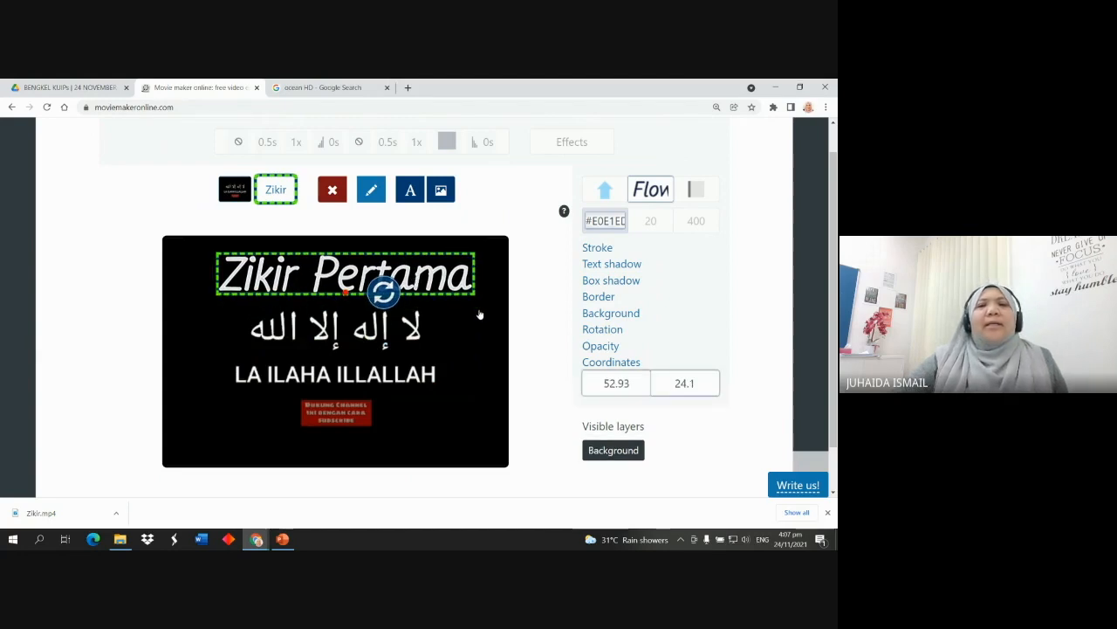
left_click(651, 222)
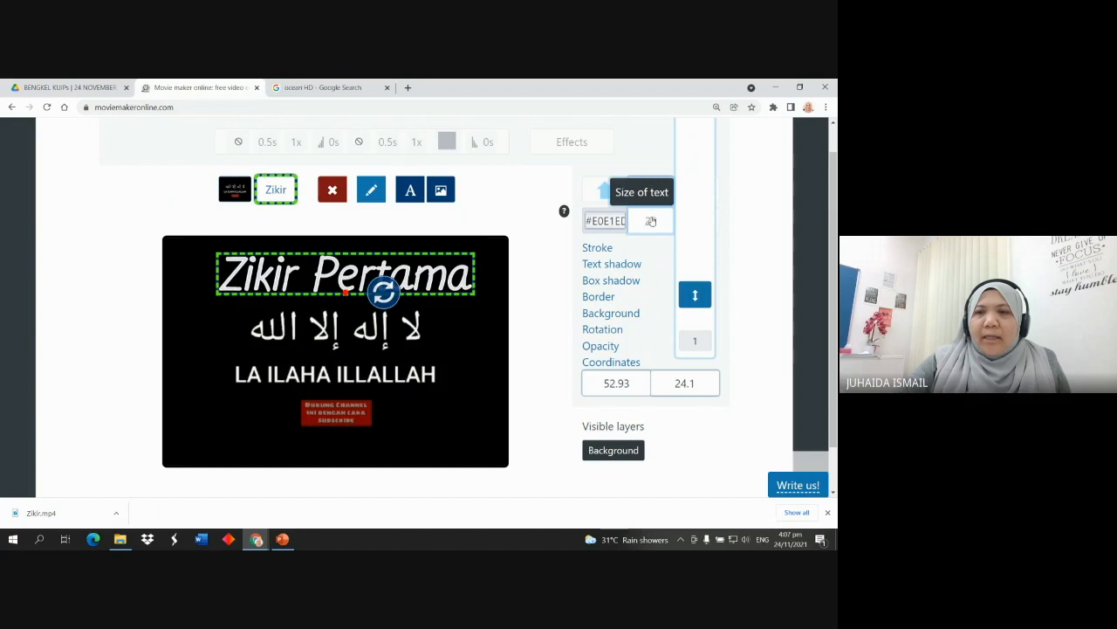
left_click_drag(695, 297, 695, 323)
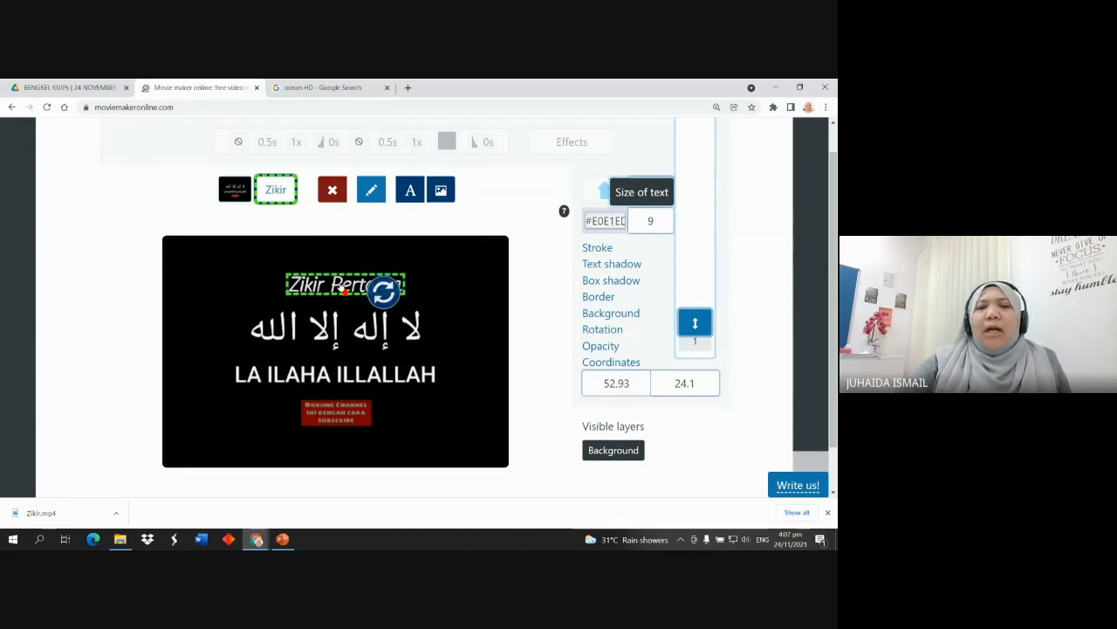
left_click_drag(347, 286, 234, 260)
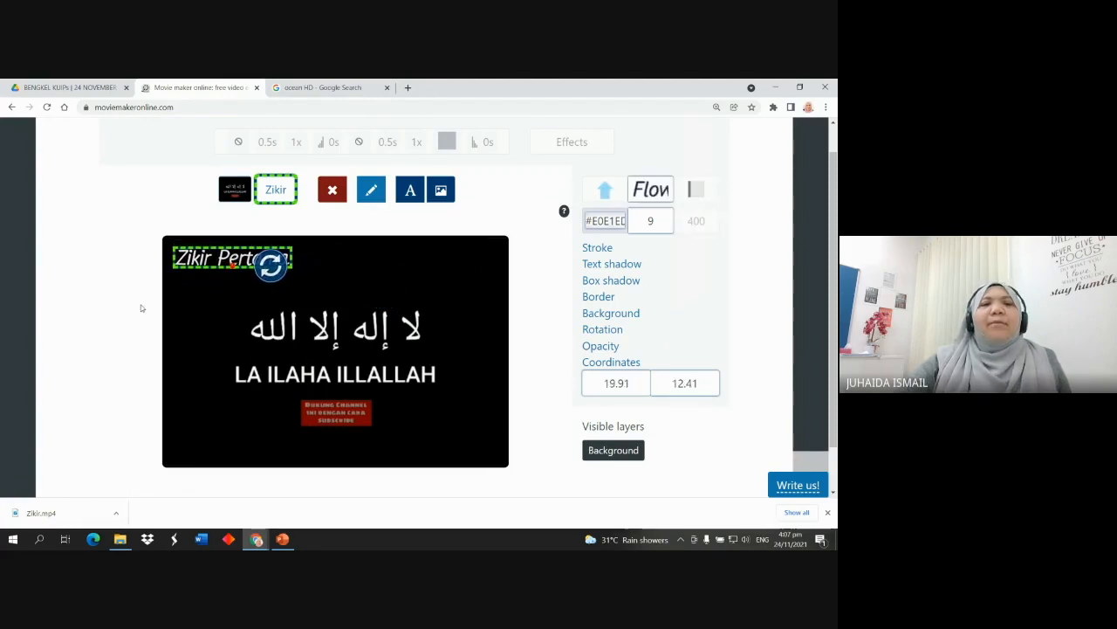
scroll(411, 388, "down", 1)
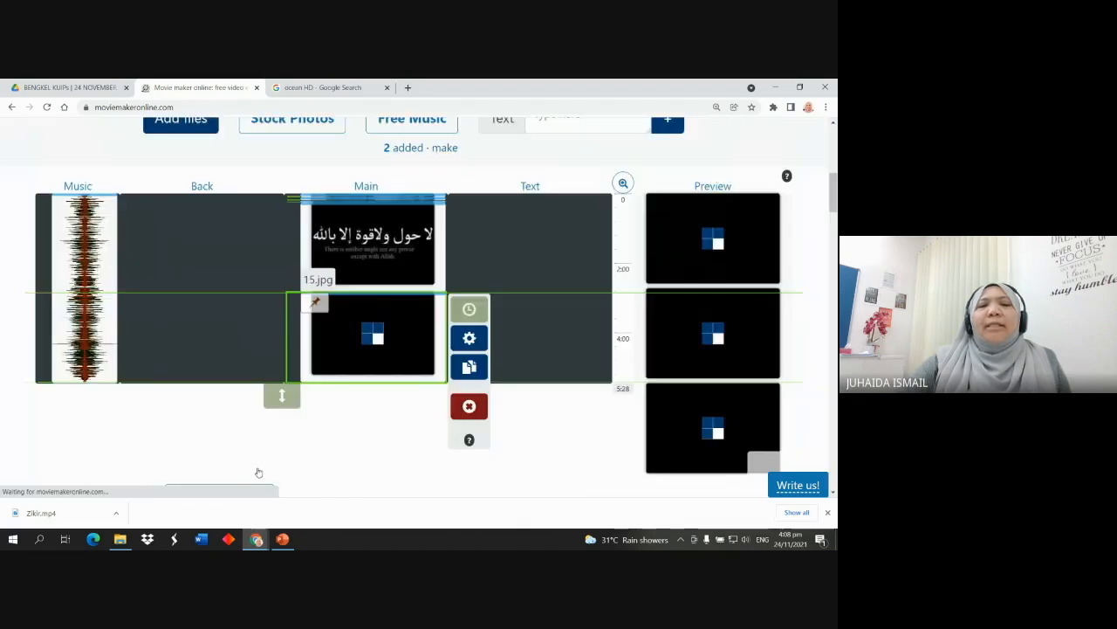
left_click(256, 471)
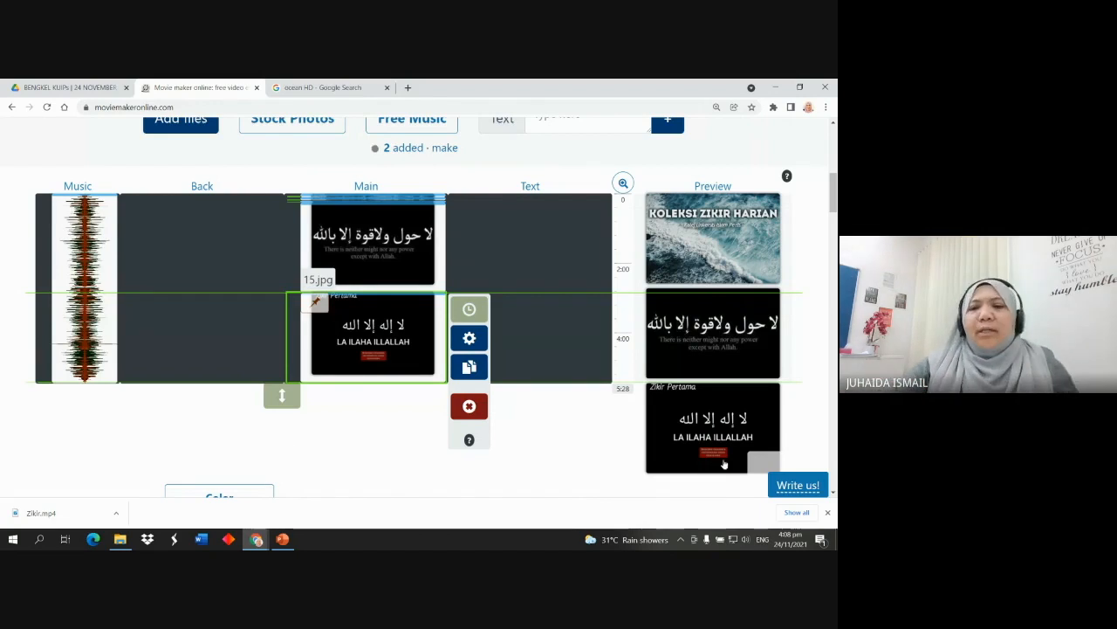
Examine the middle part of the video in the preview and the 7.jfif and 4.jpg clips in the timeline
left_click_drag(742, 415, 756, 297)
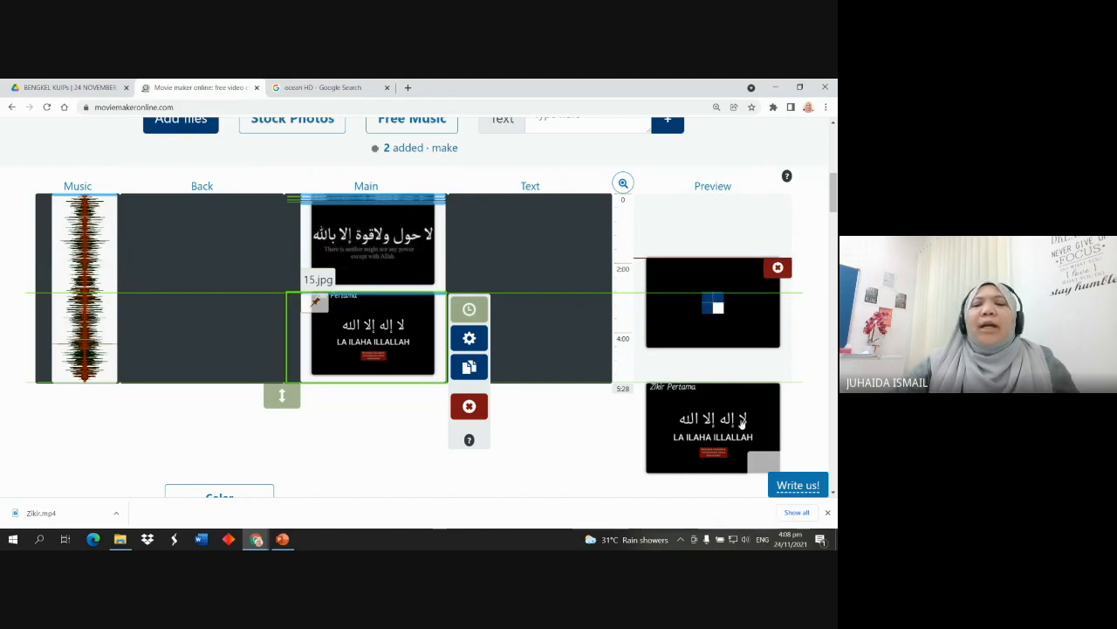
scroll(732, 370, "up", 3)
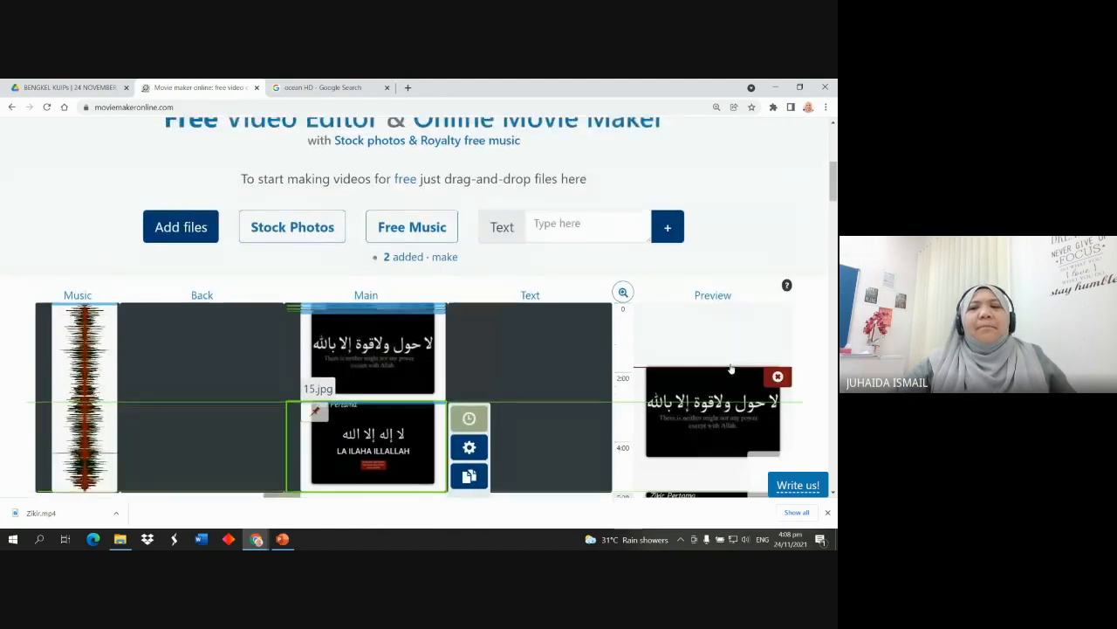
scroll(699, 410, "down", 3)
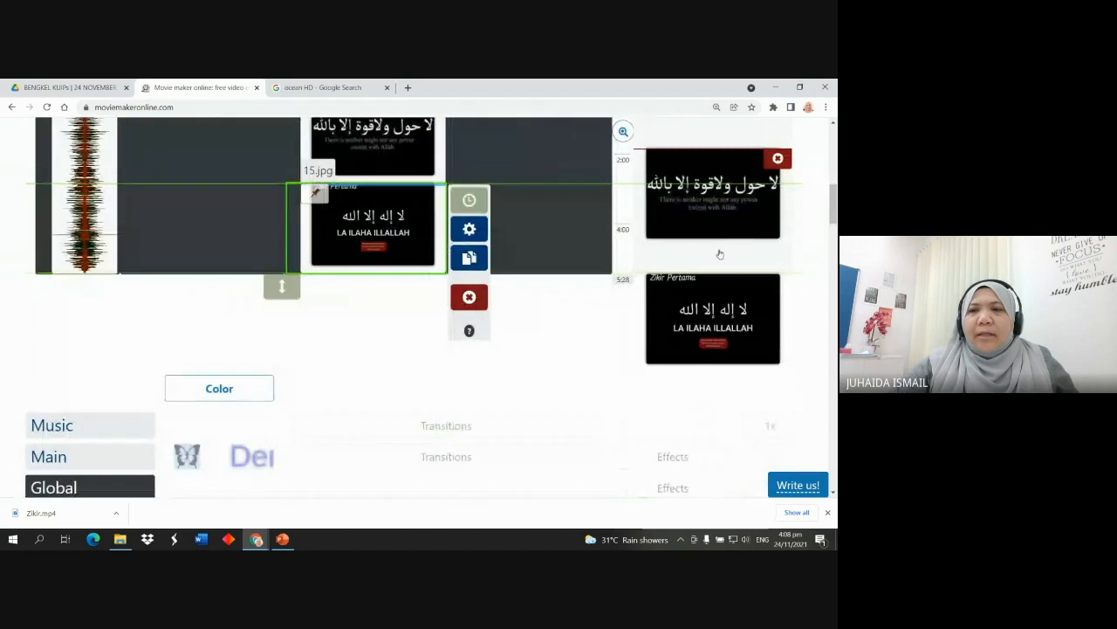
scroll(719, 254, "up", 2)
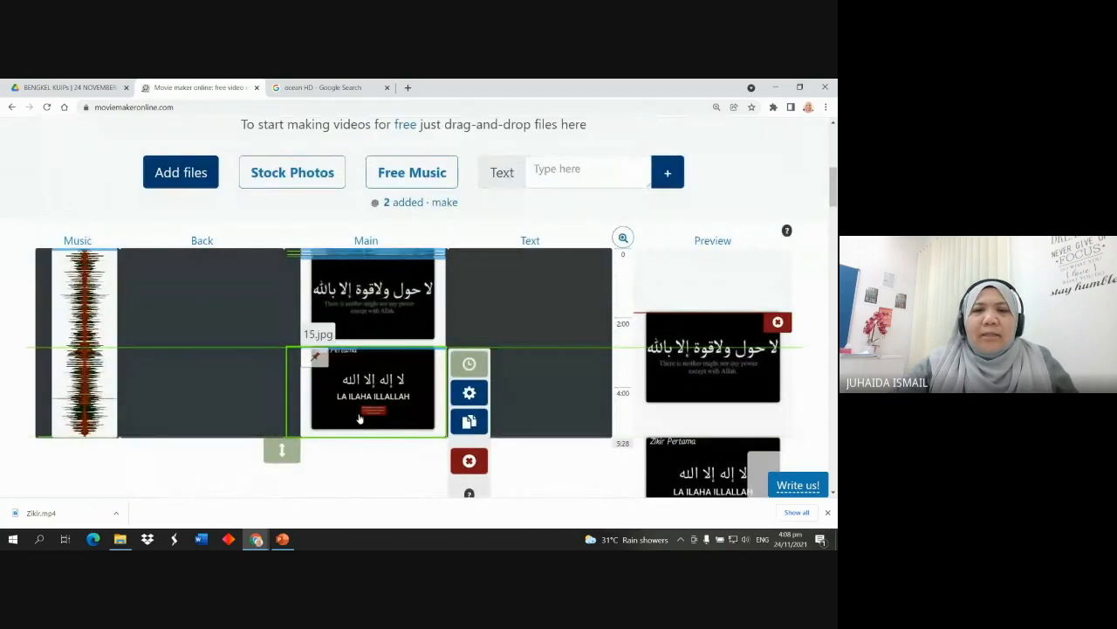
left_click(440, 260)
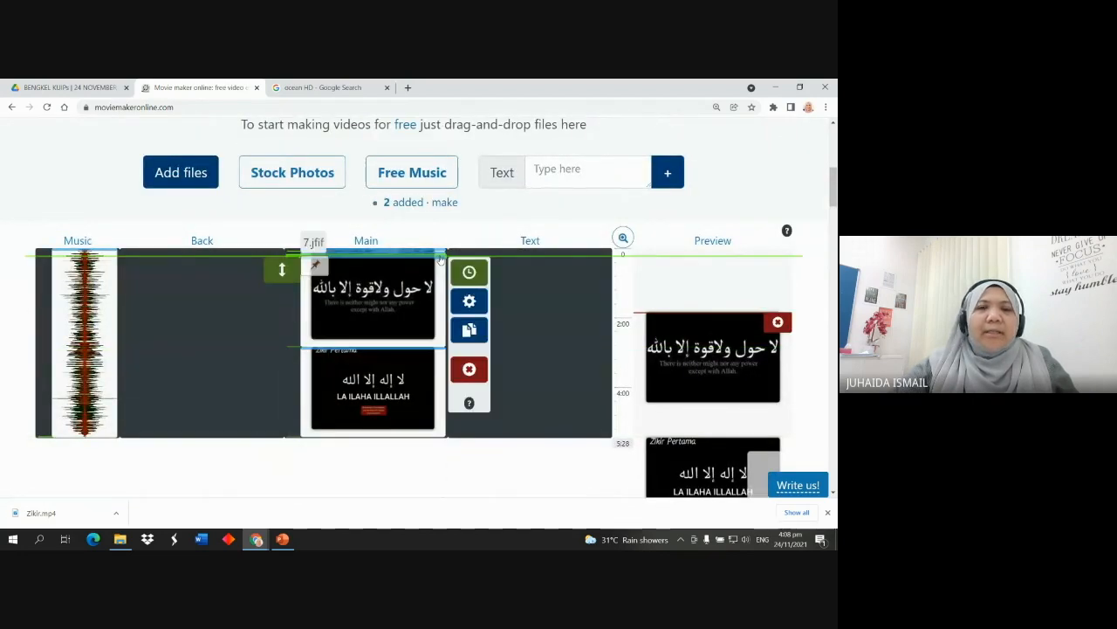
left_click(441, 254)
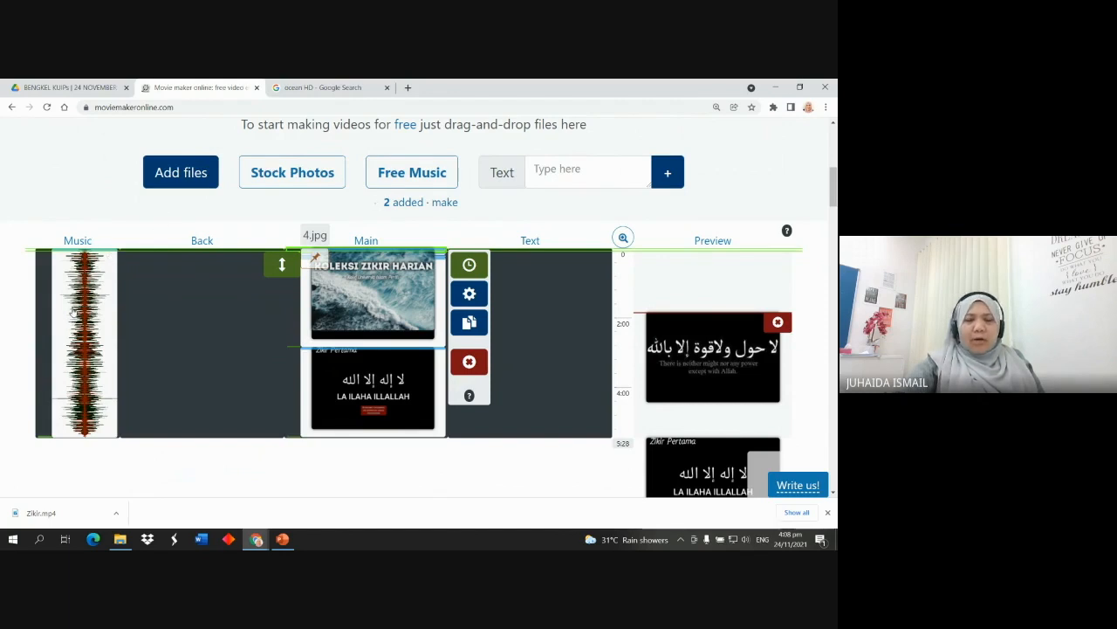
scroll(323, 336, "down", 5)
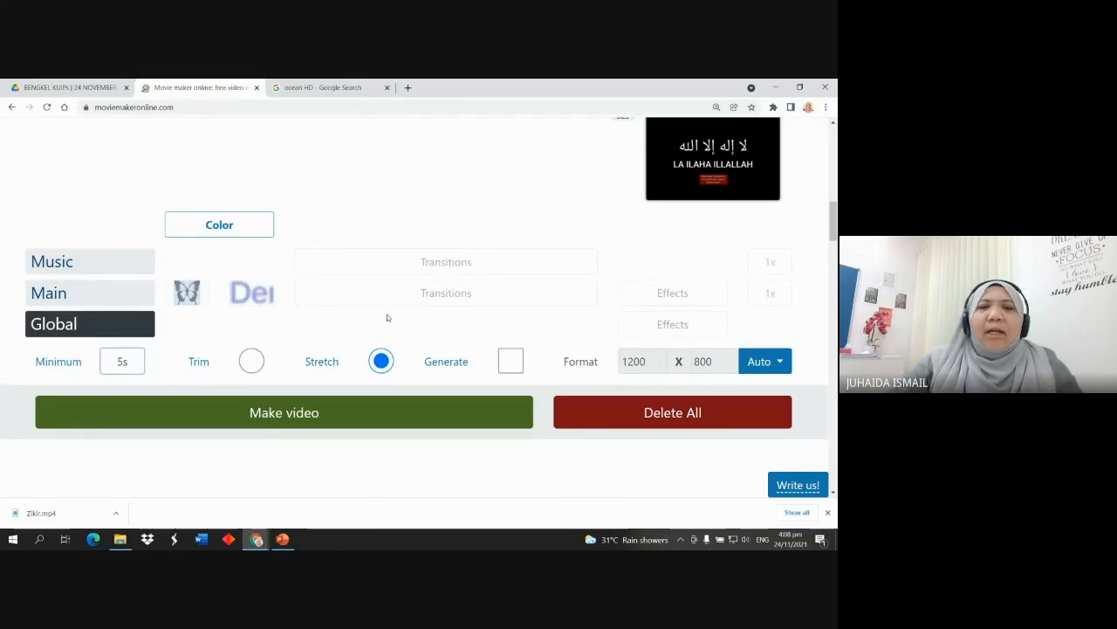
left_click(446, 293)
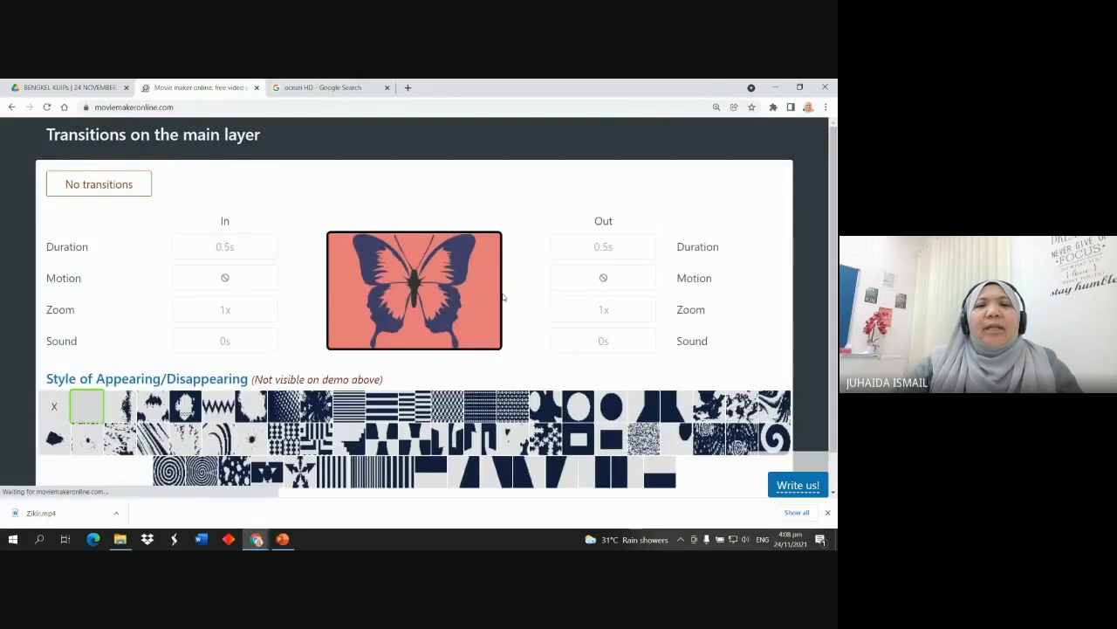
scroll(332, 332, "down", 1)
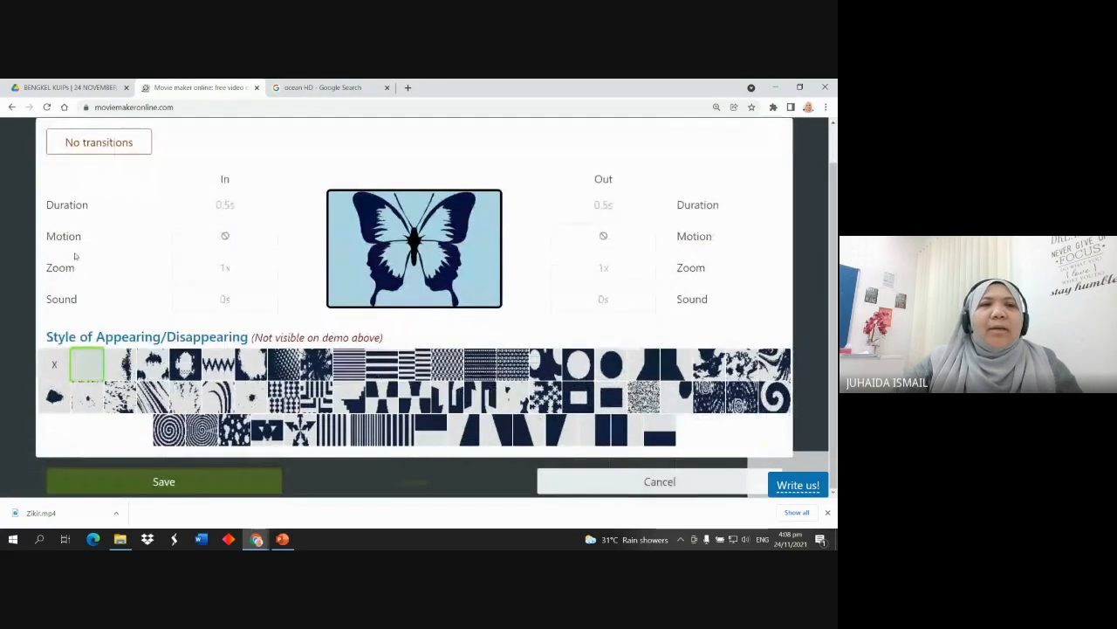
left_click(10, 107)
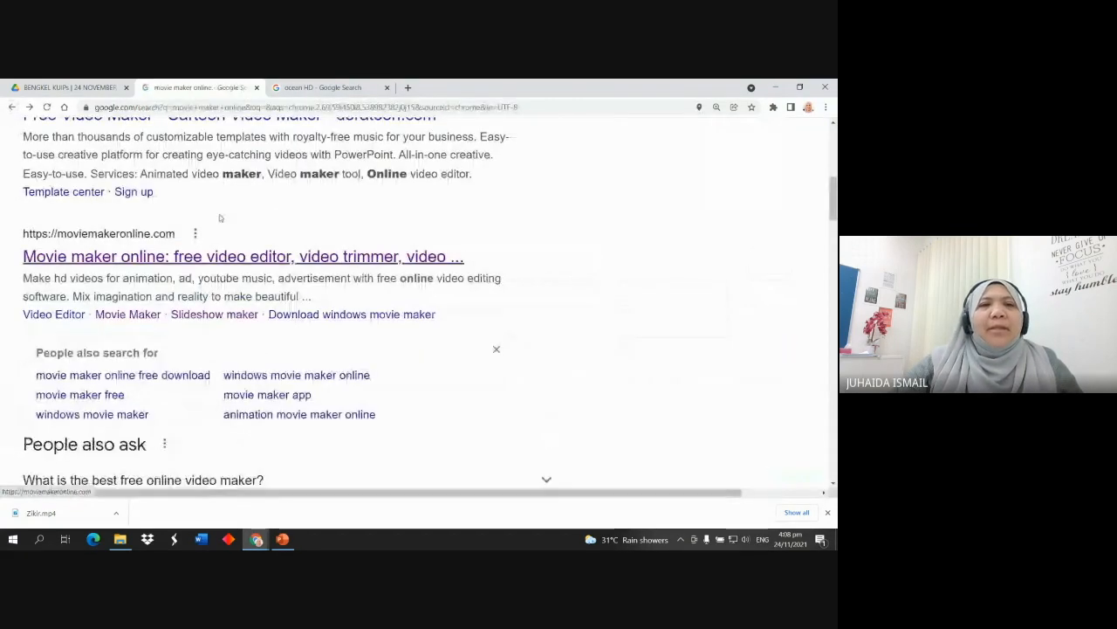
left_click(135, 260)
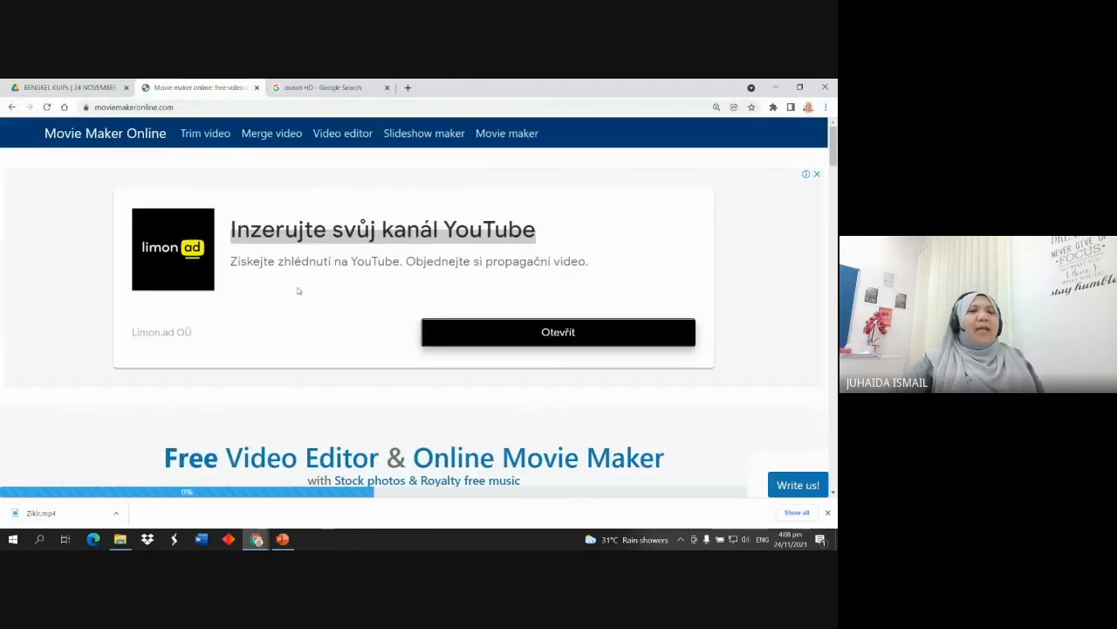
scroll(311, 291, "down", 3)
scroll(311, 292, "down", 3)
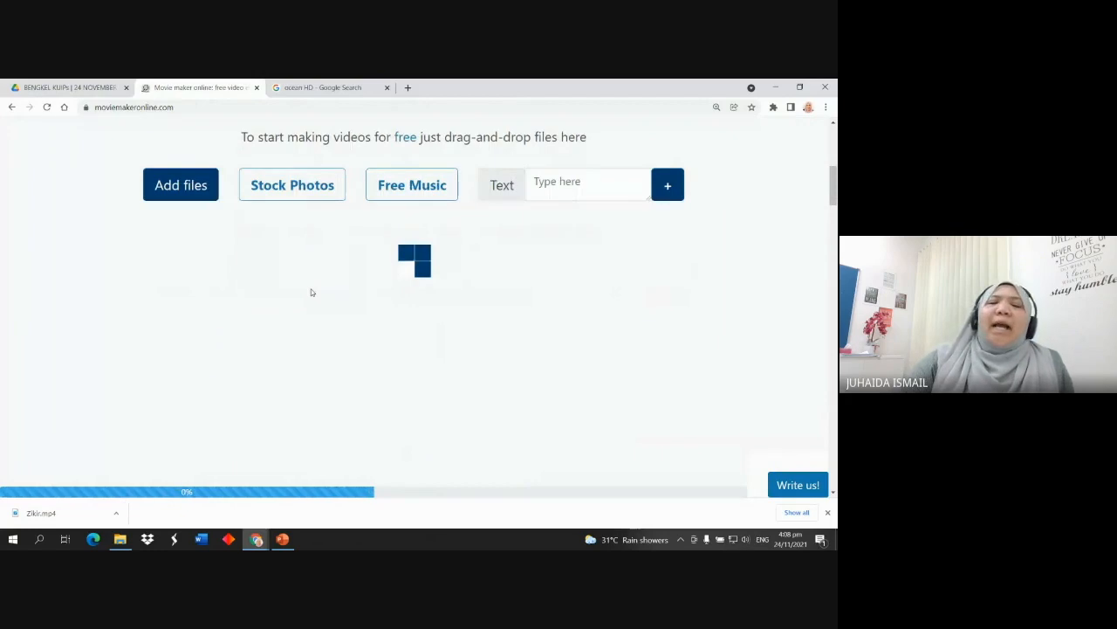
Apply the zigzag style of appearing/disappearing to the transitions on the main layer and save it
scroll(312, 294, "down", 2)
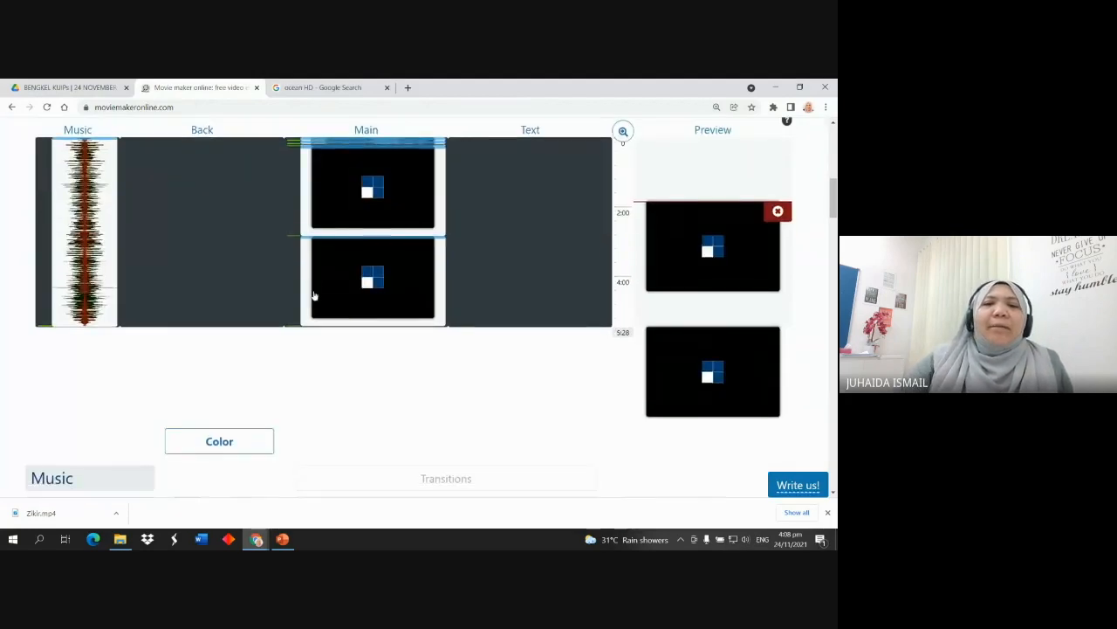
scroll(314, 296, "down", 2)
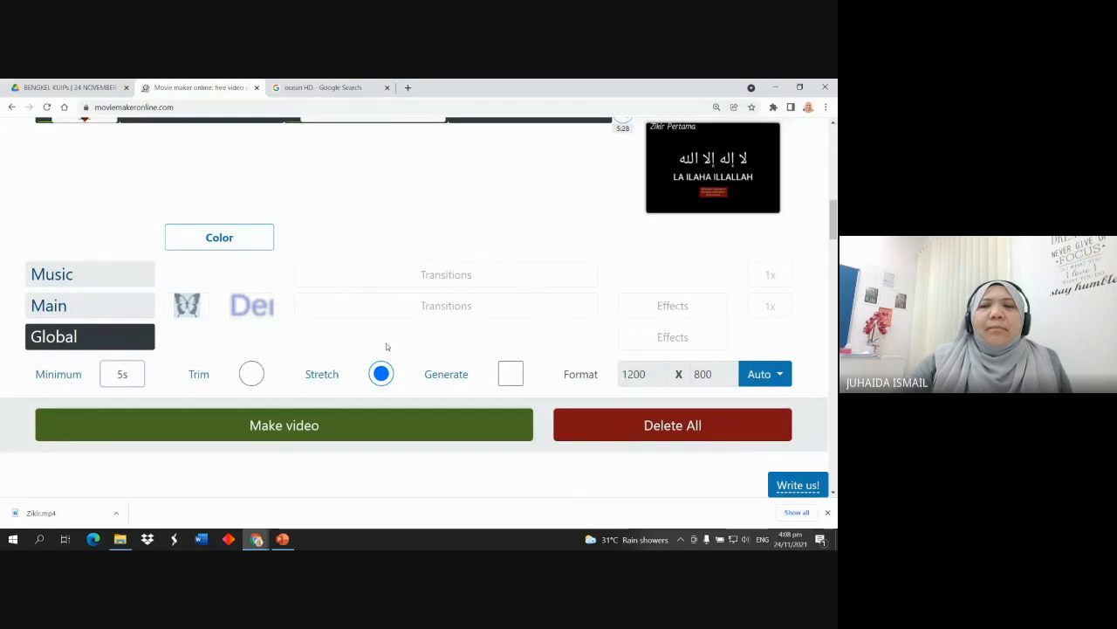
left_click(446, 305)
scroll(449, 310, "down", 1)
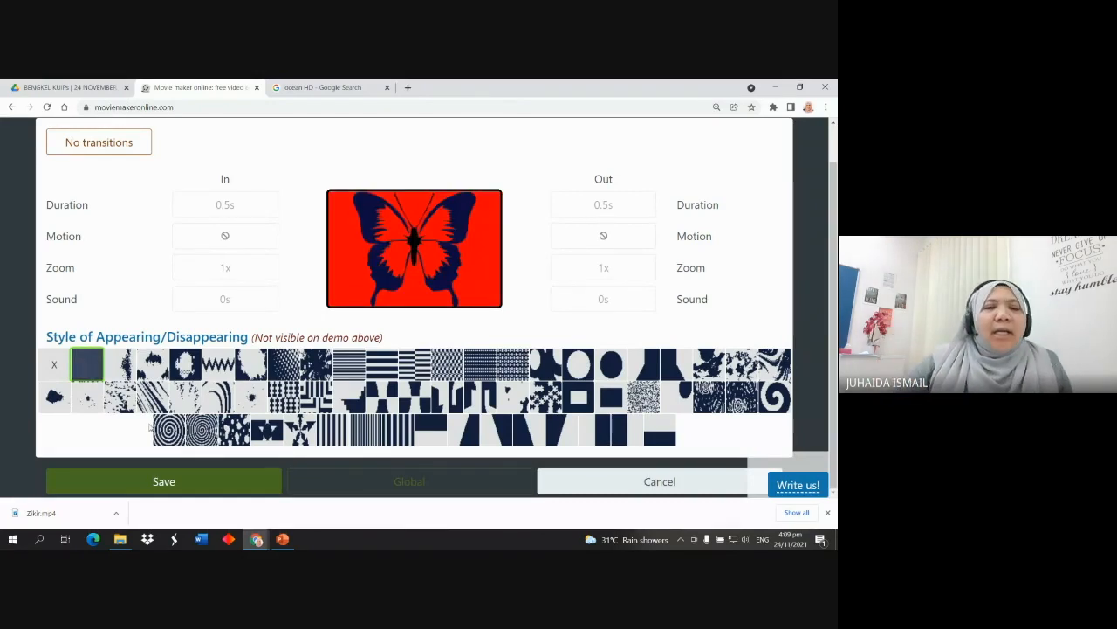
left_click(151, 364)
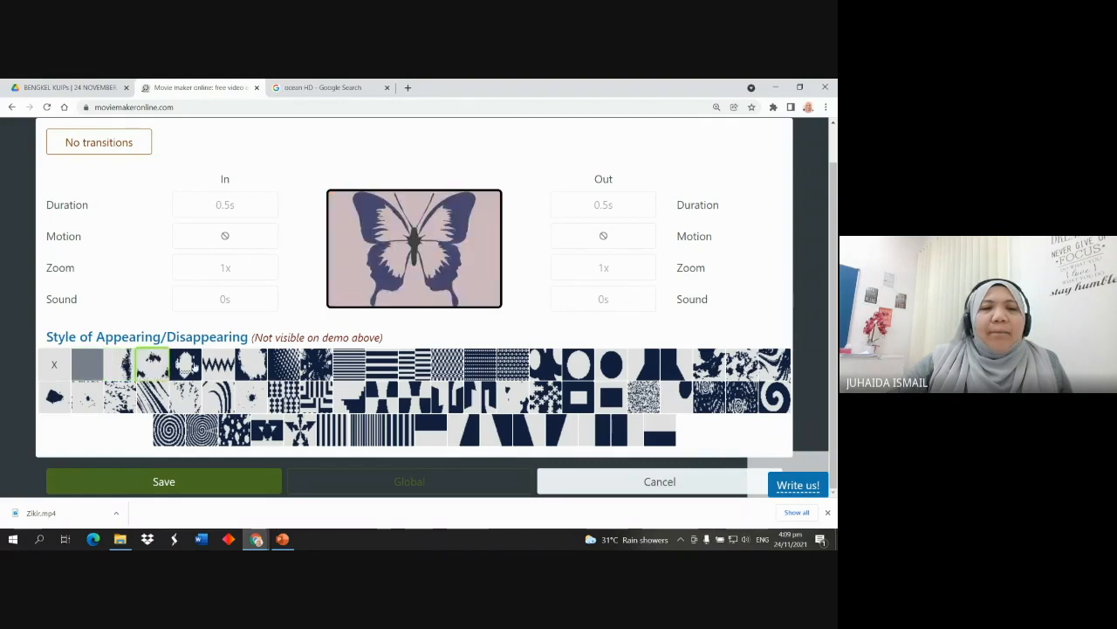
left_click(186, 364)
left_click(218, 364)
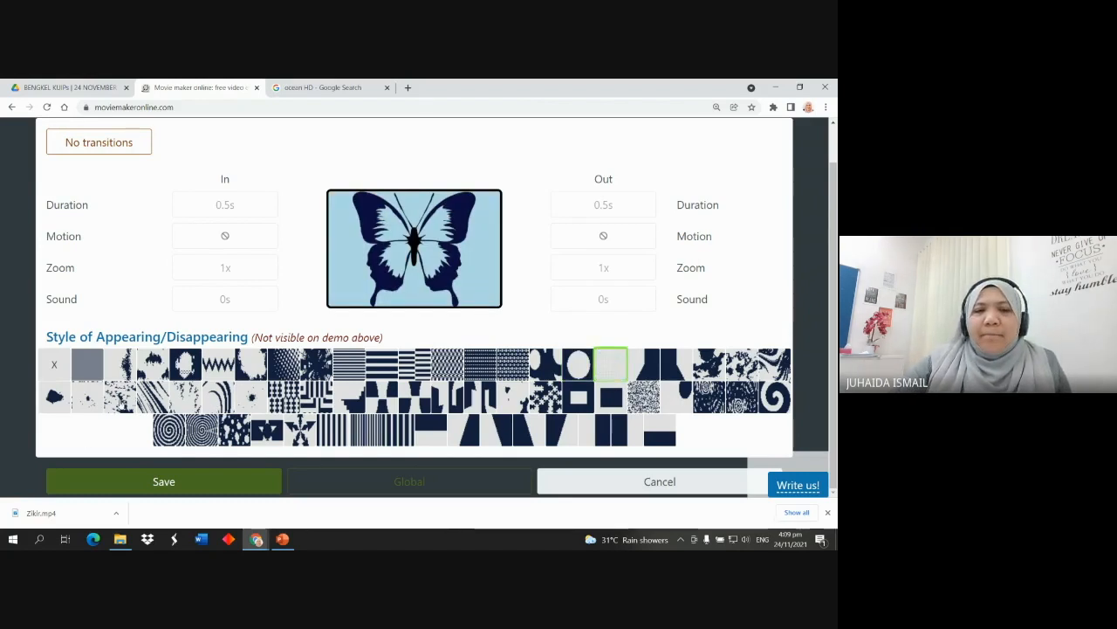
left_click(225, 371)
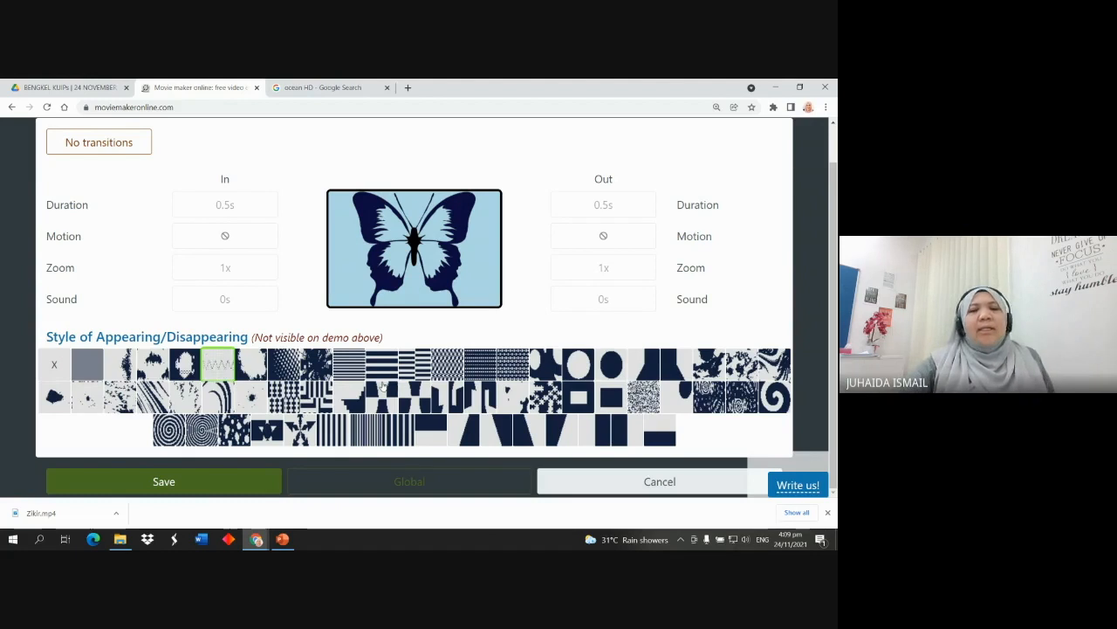
left_click(176, 489)
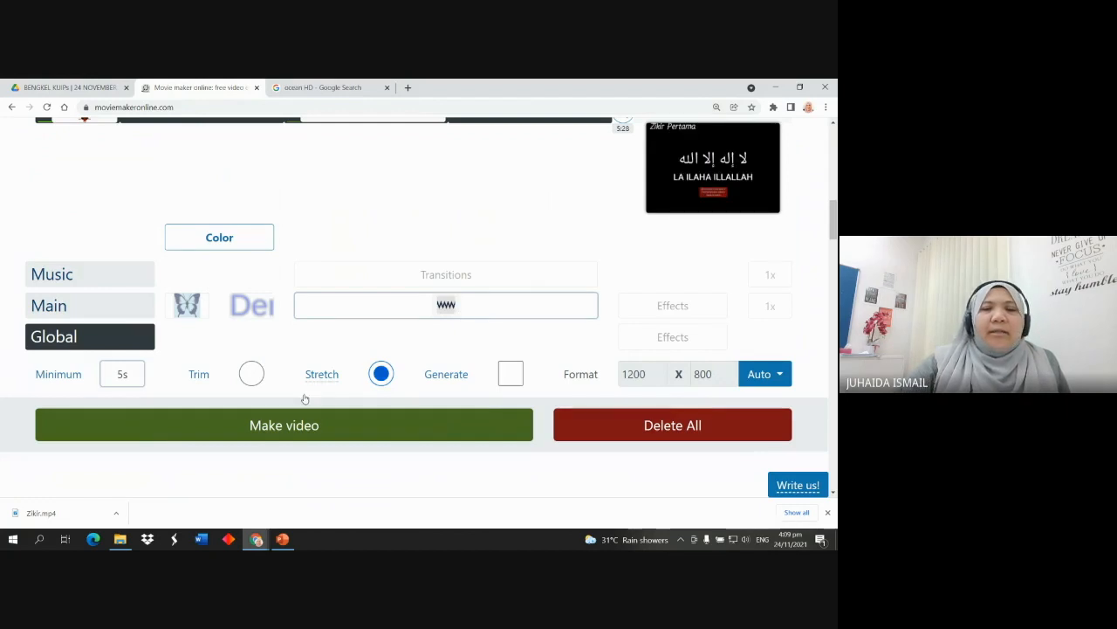
Switch the video length option to Trim and examine how the clips are laid out in the timeline
scroll(339, 392, "up", 4)
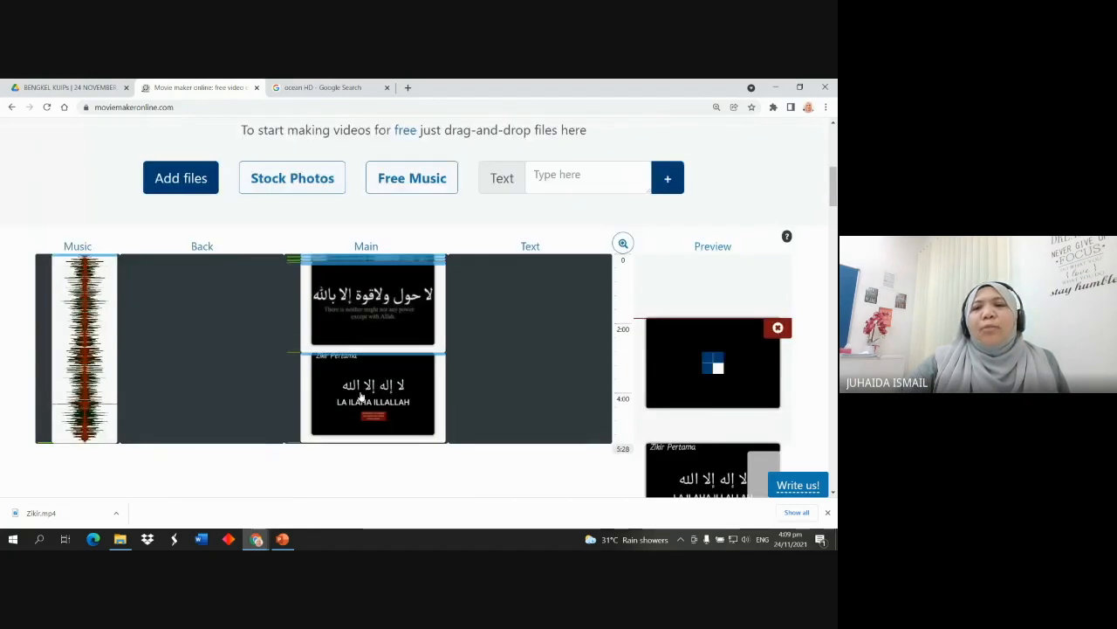
scroll(469, 387, "down", 2)
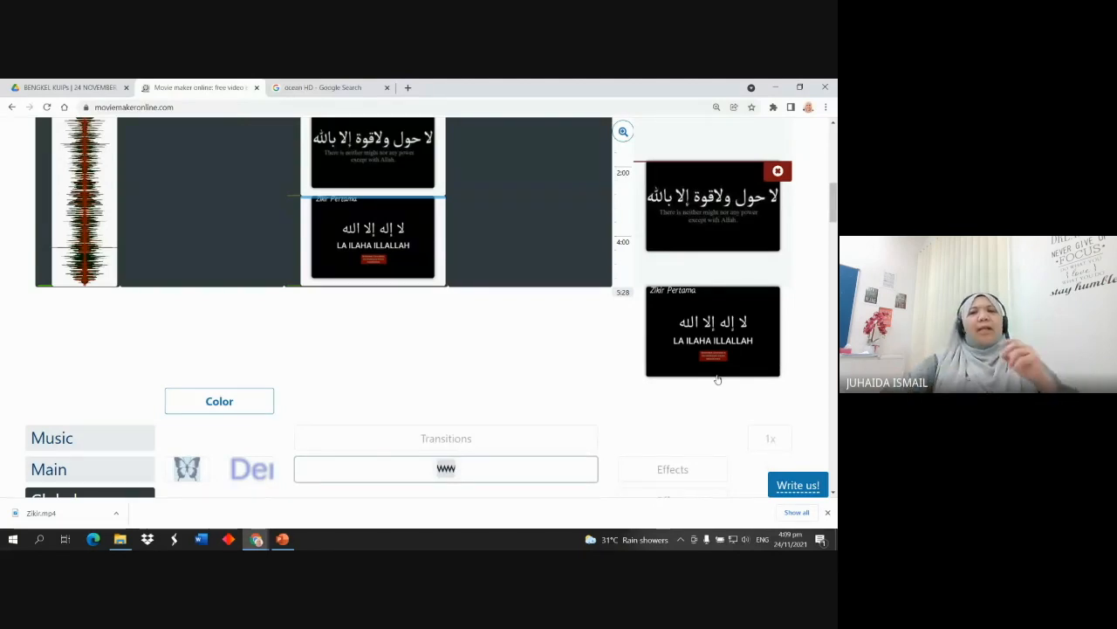
scroll(524, 315, "down", 2)
left_click(251, 373)
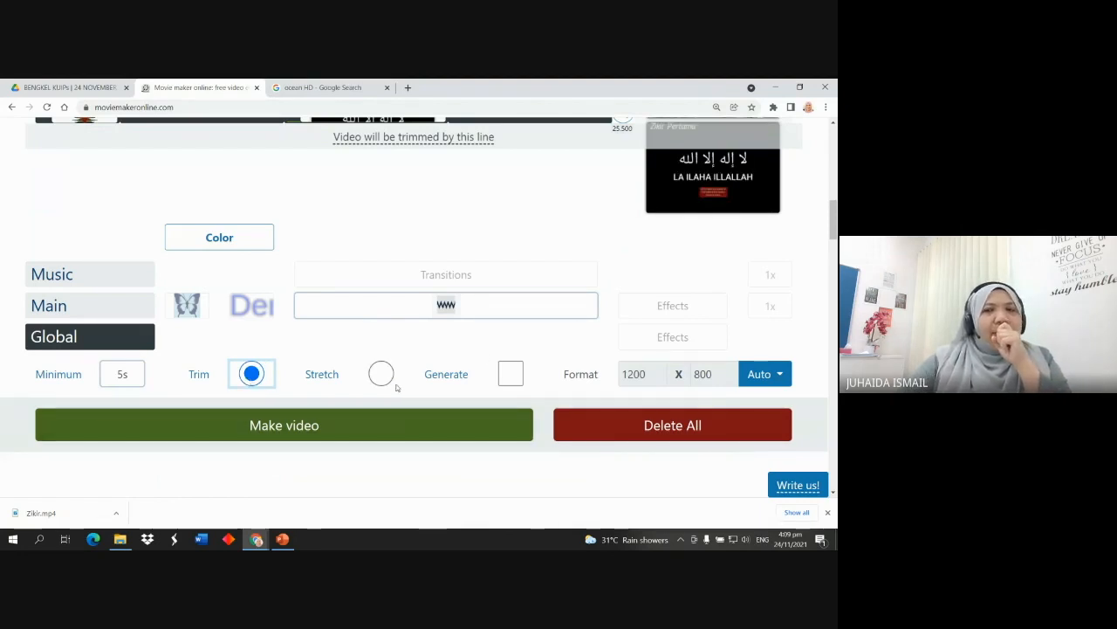
scroll(543, 313, "up", 3)
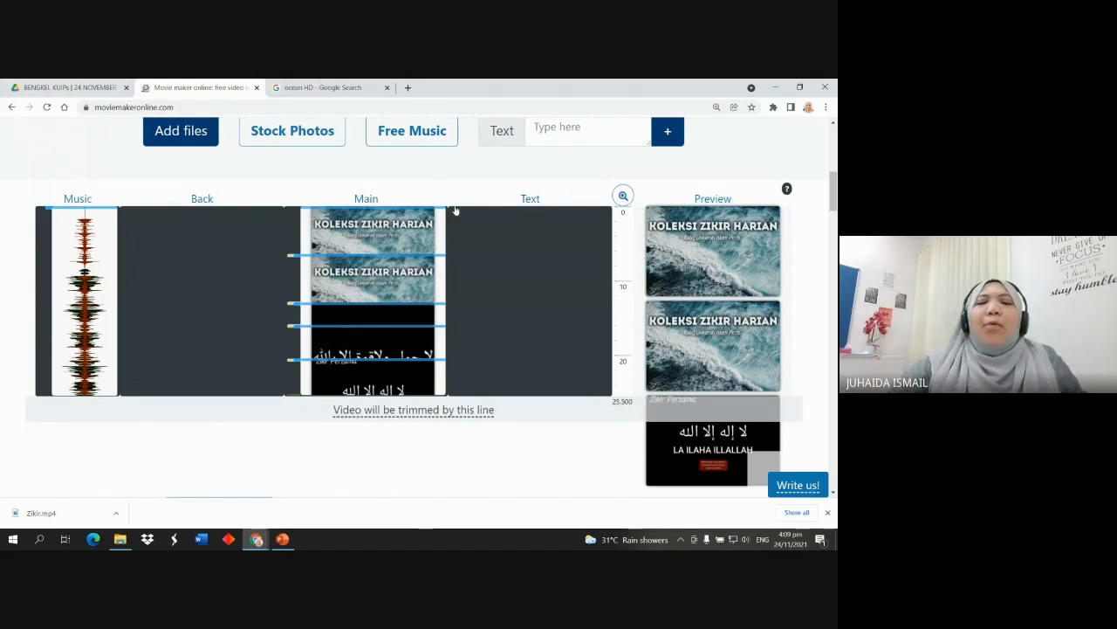
scroll(336, 465, "down", 5)
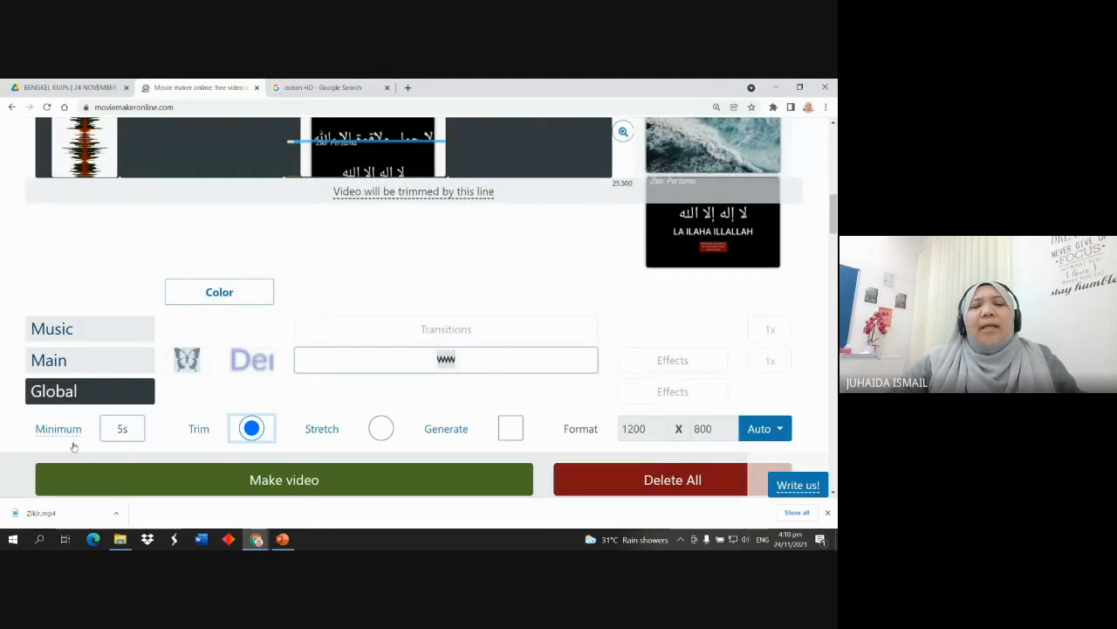
Set the minimum duration of photos and texts to 4 seconds and apply it
left_click(126, 428)
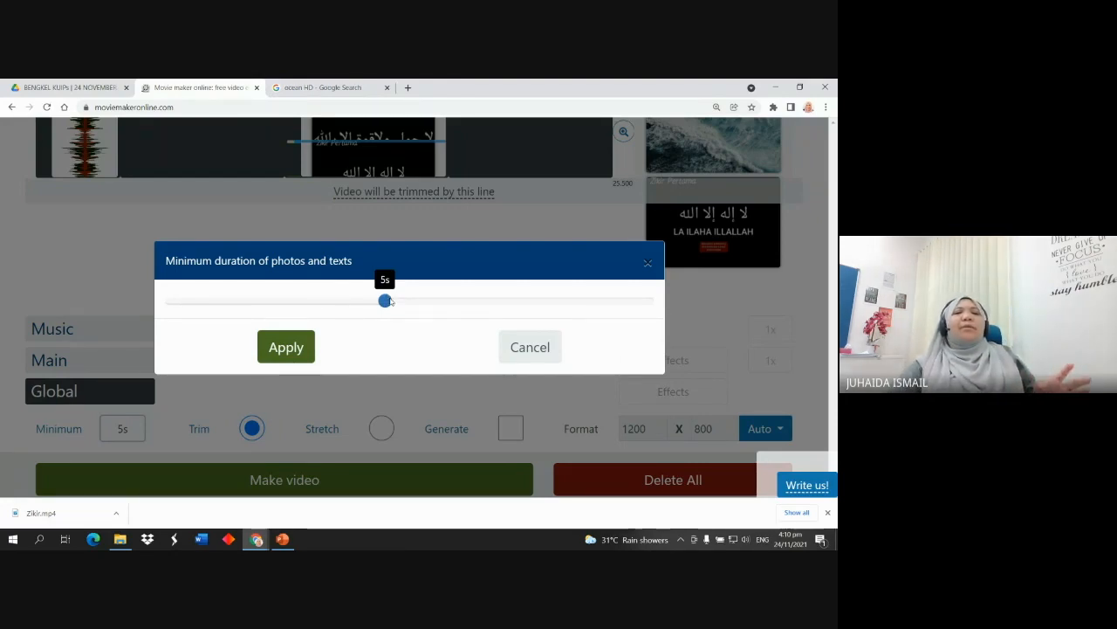
left_click_drag(387, 302, 375, 307)
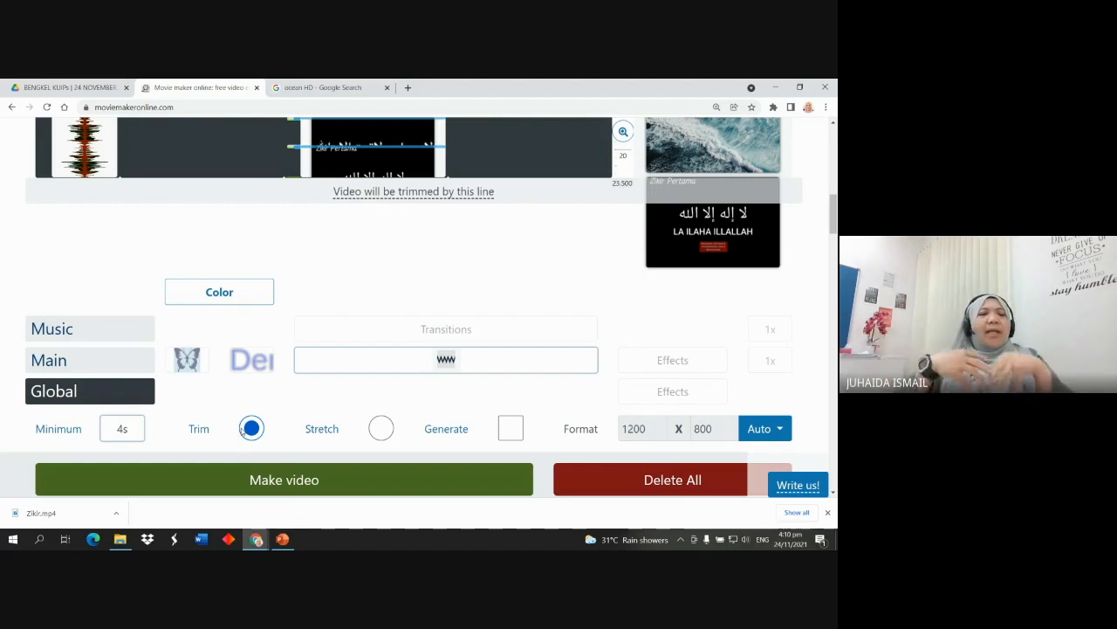
Switch the video length option to Stretch and enable Generate for the background layer
left_click(378, 433)
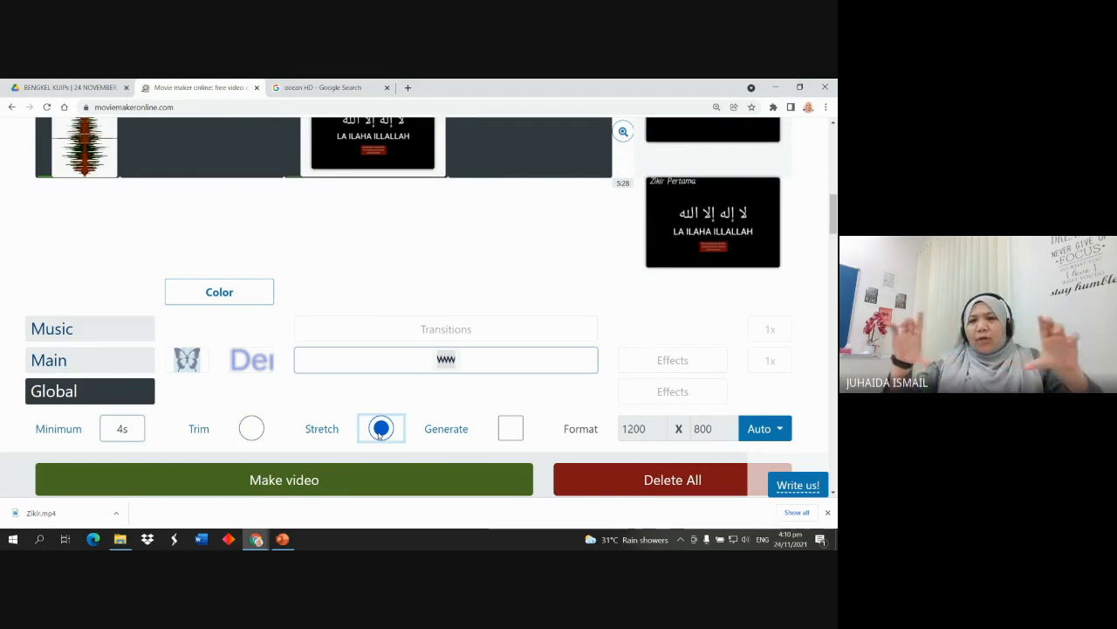
left_click(511, 428)
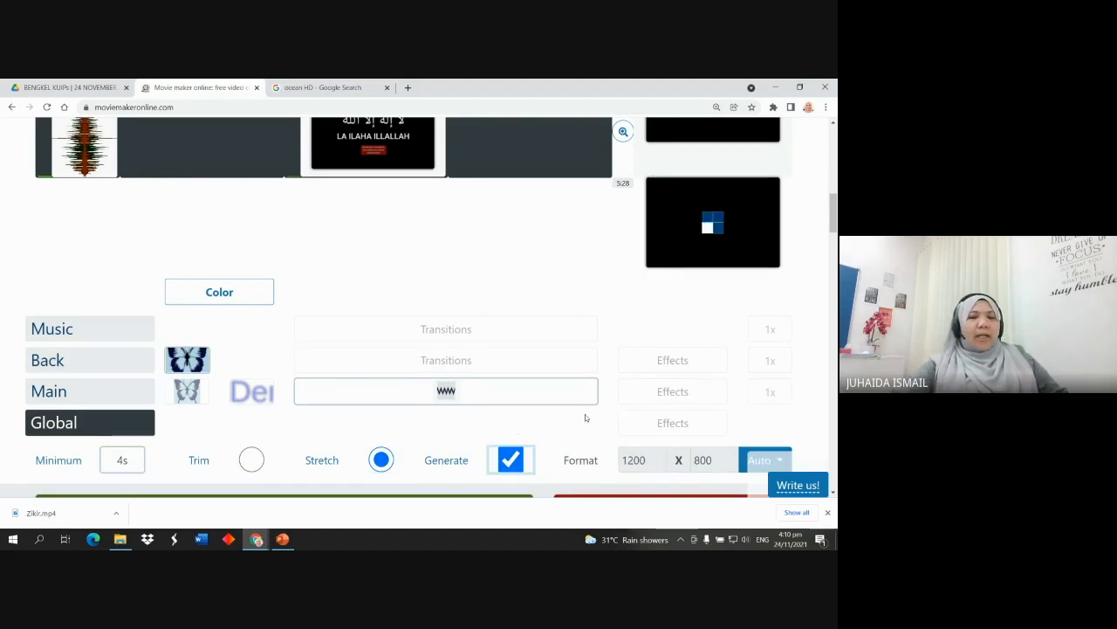
scroll(585, 414, "down", 2)
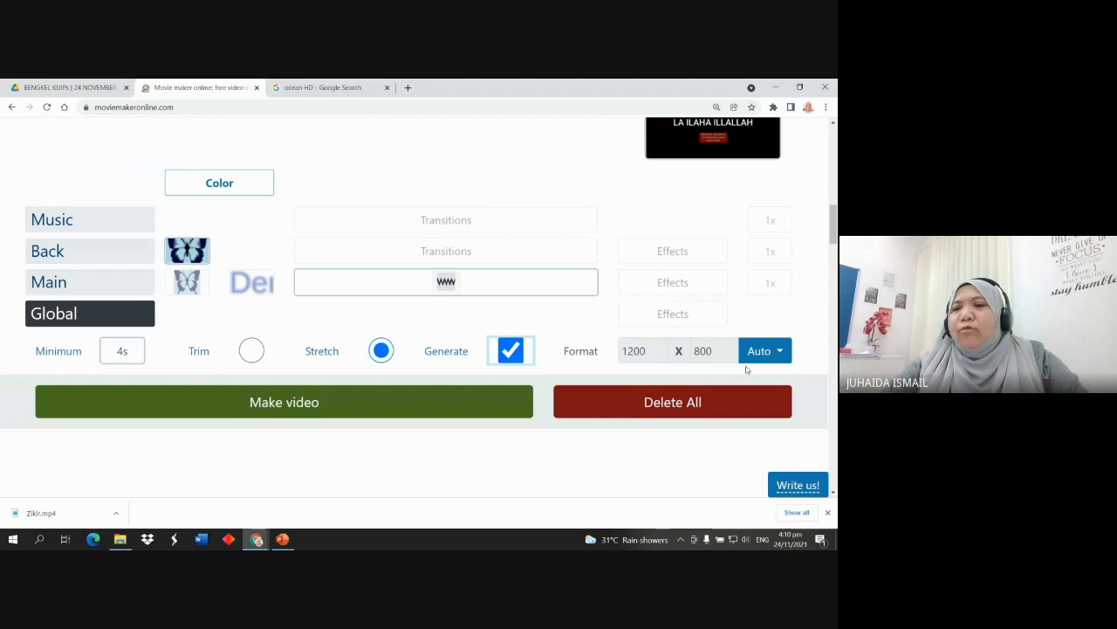
Switch the video format from Auto to Custom and set its width to 1920
left_click(777, 353)
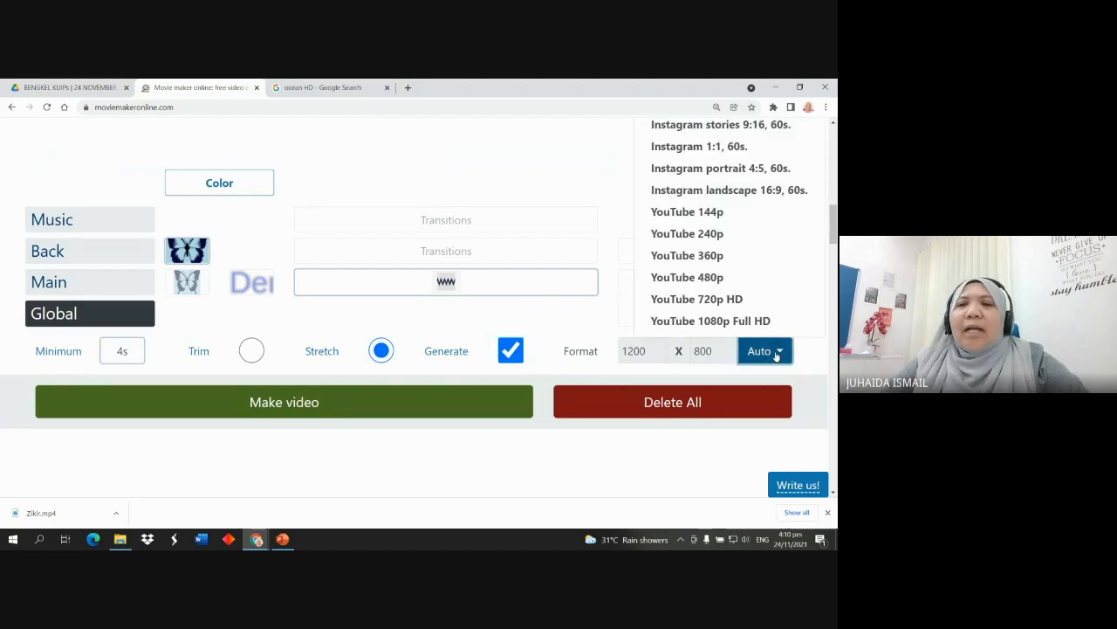
scroll(731, 299, "up", 2)
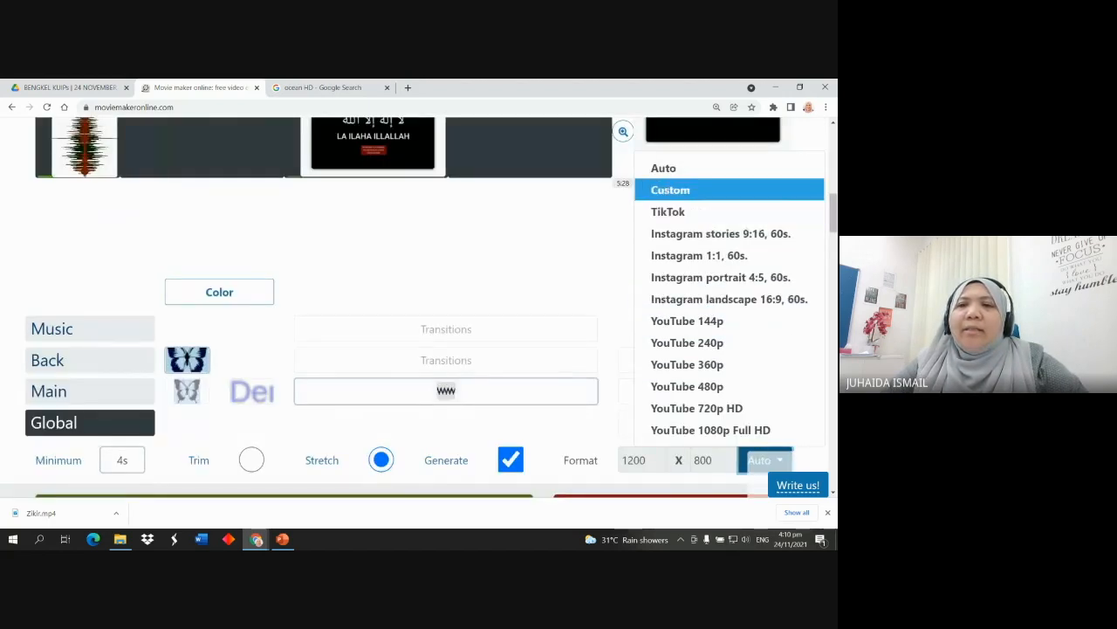
left_click(681, 190)
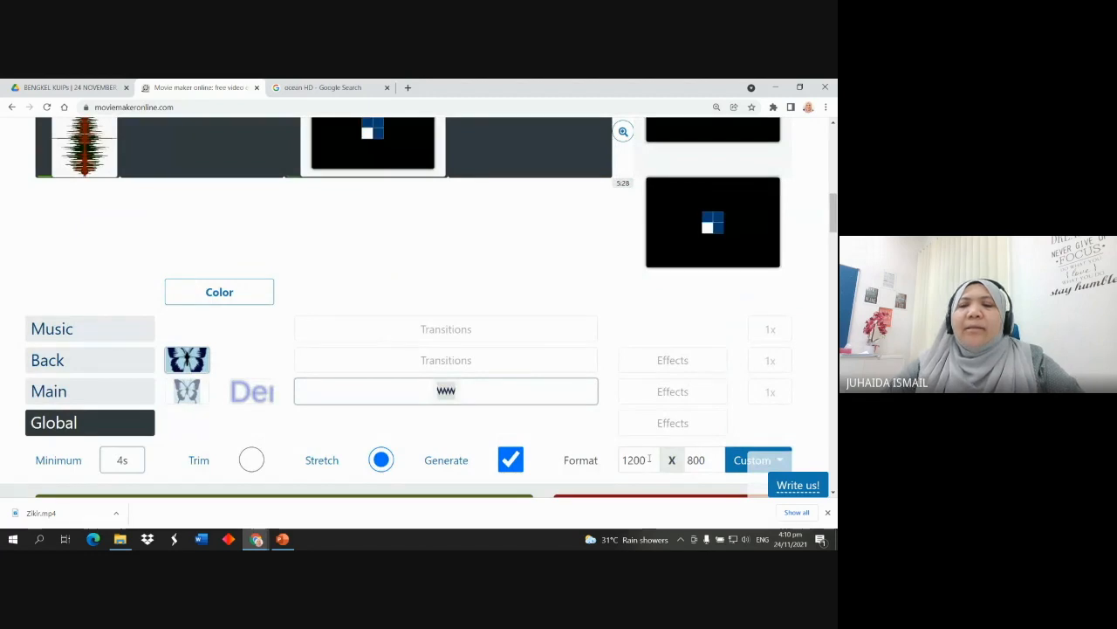
scroll(646, 467, "down", 1)
scroll(646, 461, "down", 2)
left_click(643, 296)
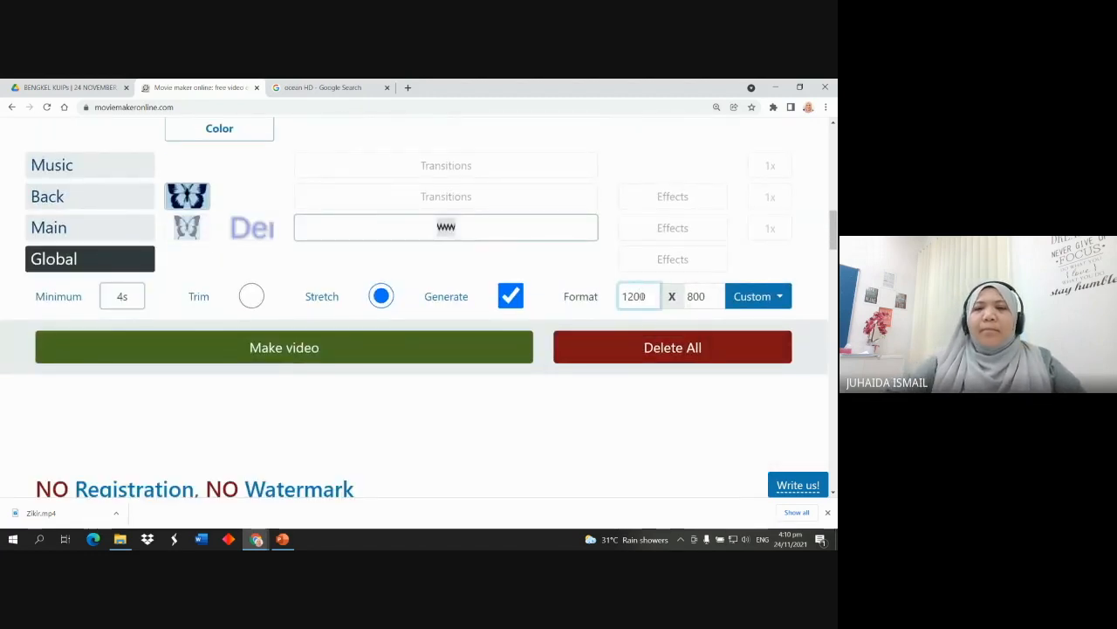
key("BackSpace")
key("BackSpace")
type("920")
Set the height of the custom video format to 1080
left_click(706, 296)
key("BackSpace")
type("10")
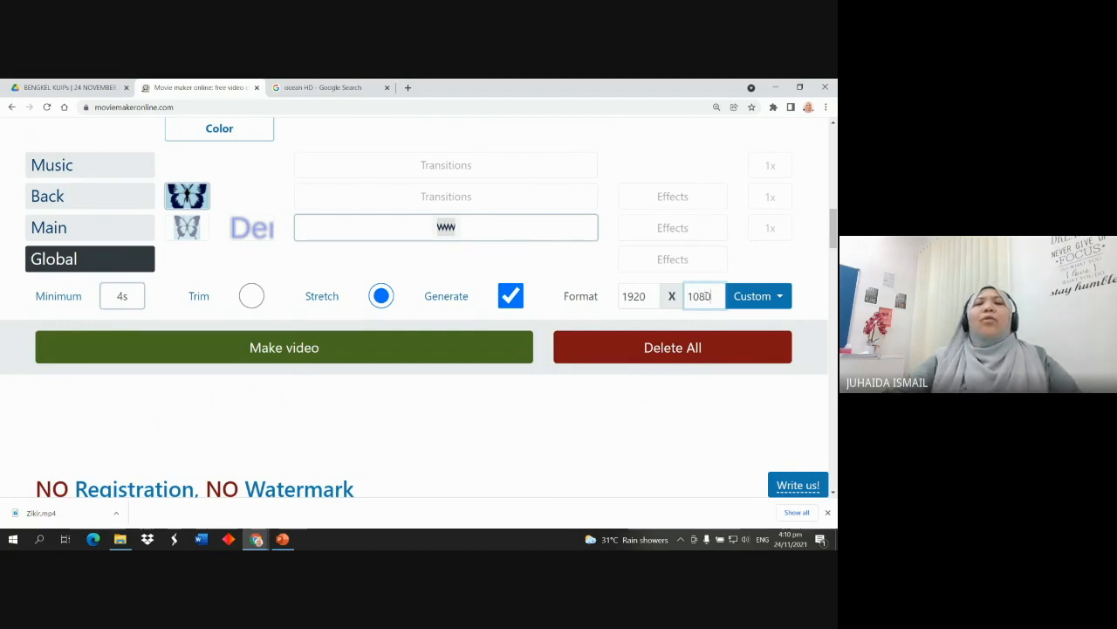
scroll(668, 335, "up", 1)
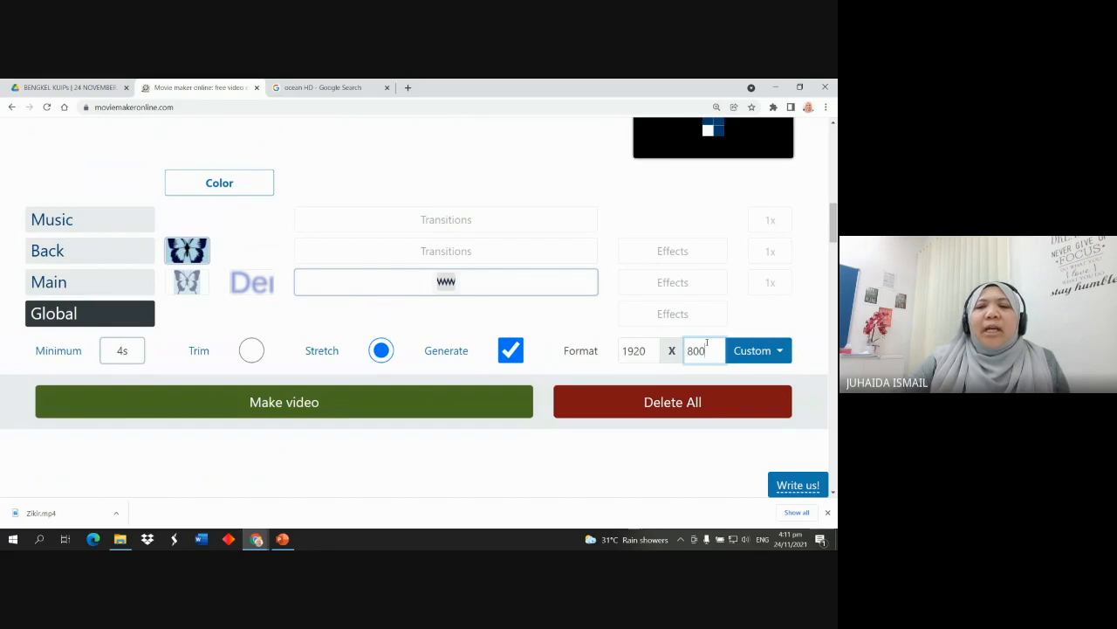
key("BackSpace")
key("BackSpace")
key("BackSpace")
type("10")
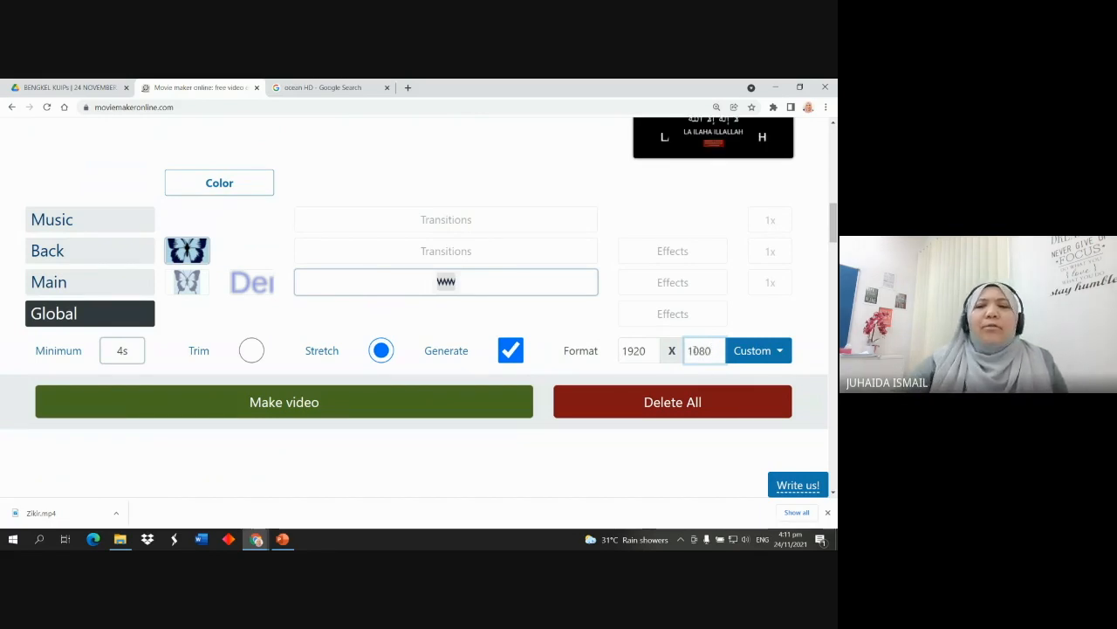
Check the timeline preview, then start making the video and complete the "I'm not a robot" check
scroll(458, 297, "up", 1)
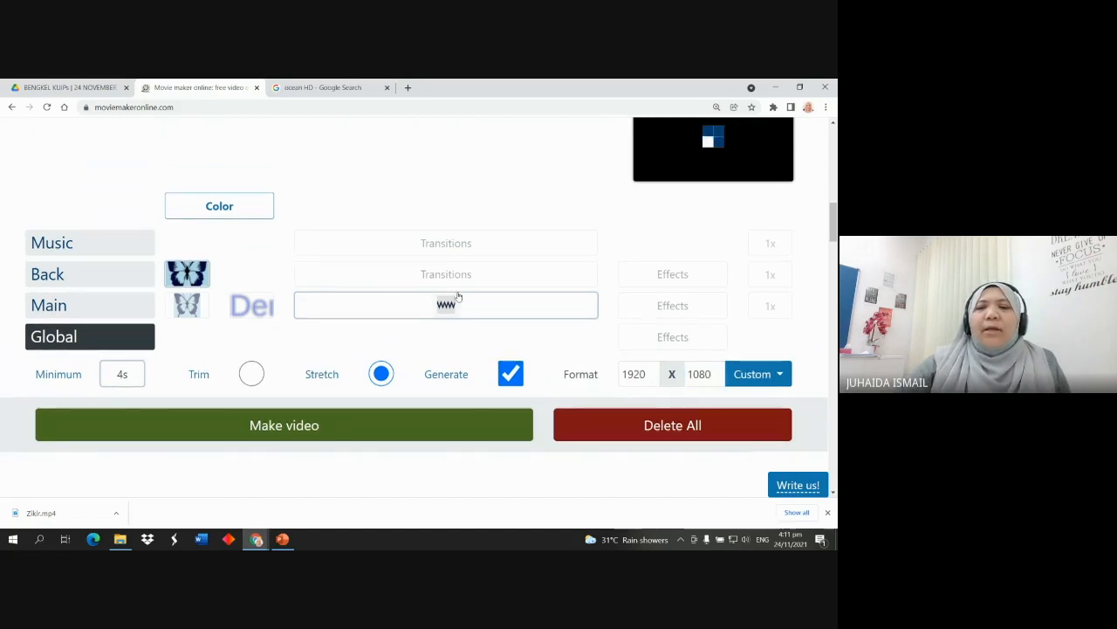
scroll(458, 297, "up", 4)
scroll(458, 297, "down", 1)
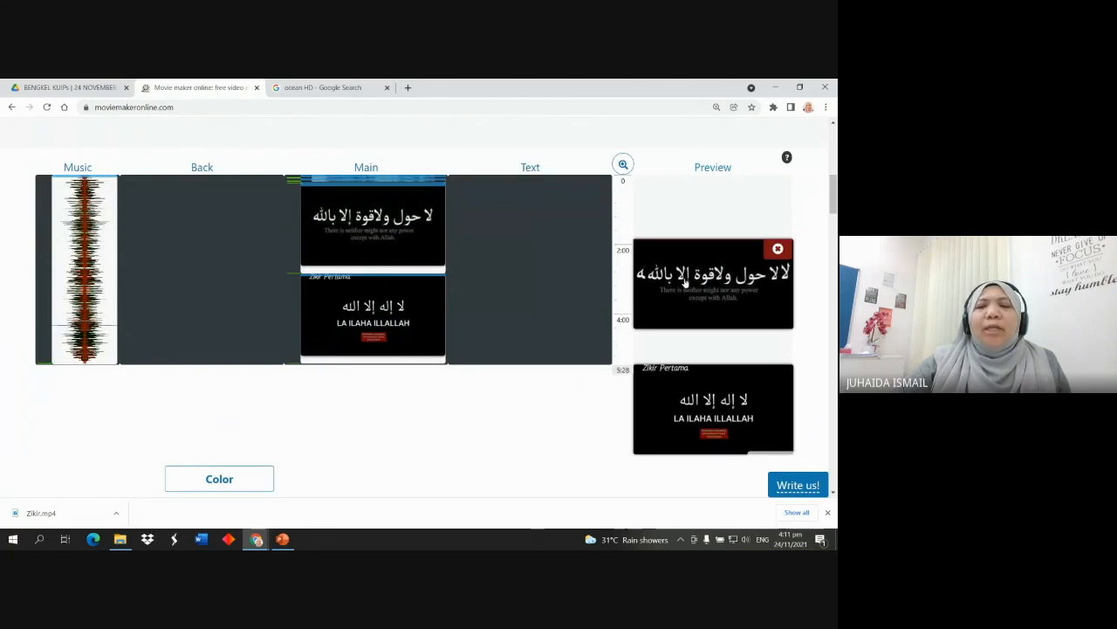
scroll(690, 281, "down", 4)
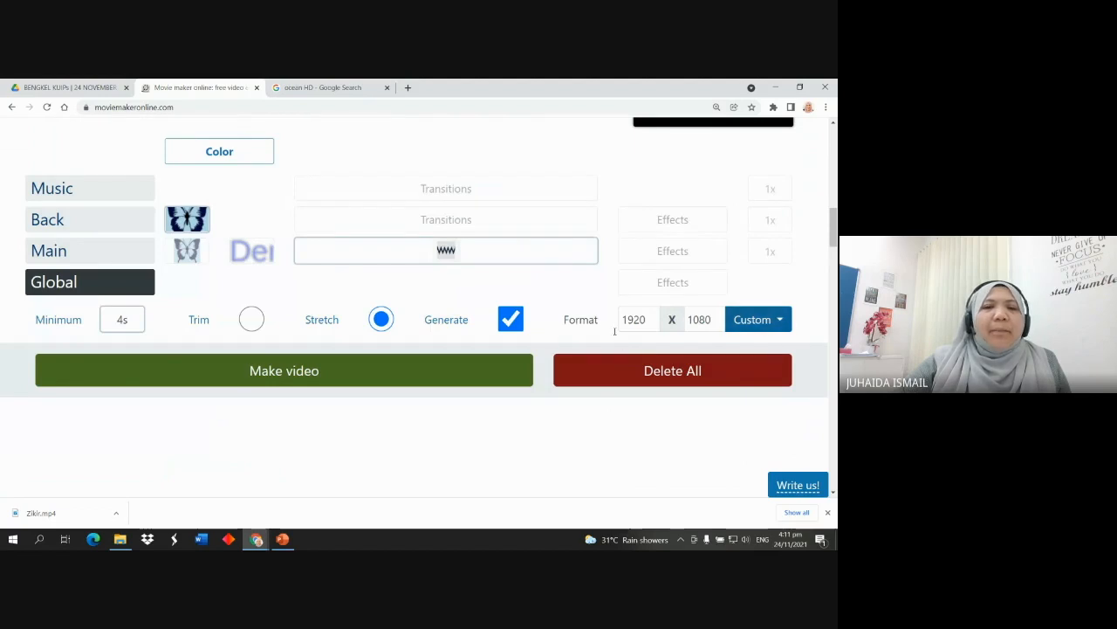
scroll(515, 277, "down", 1)
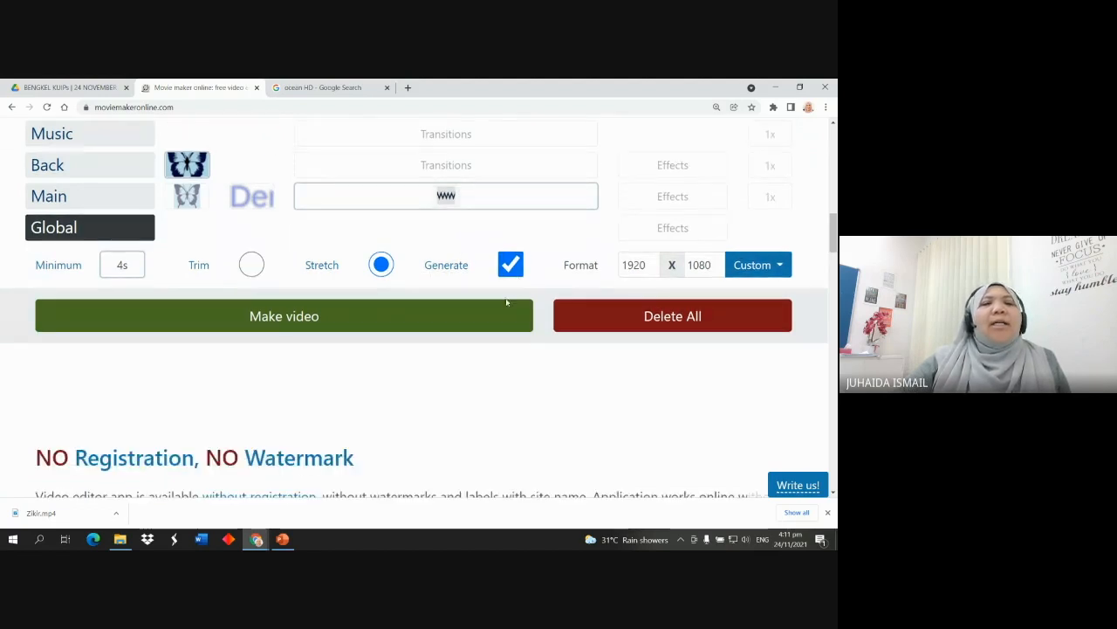
left_click(285, 319)
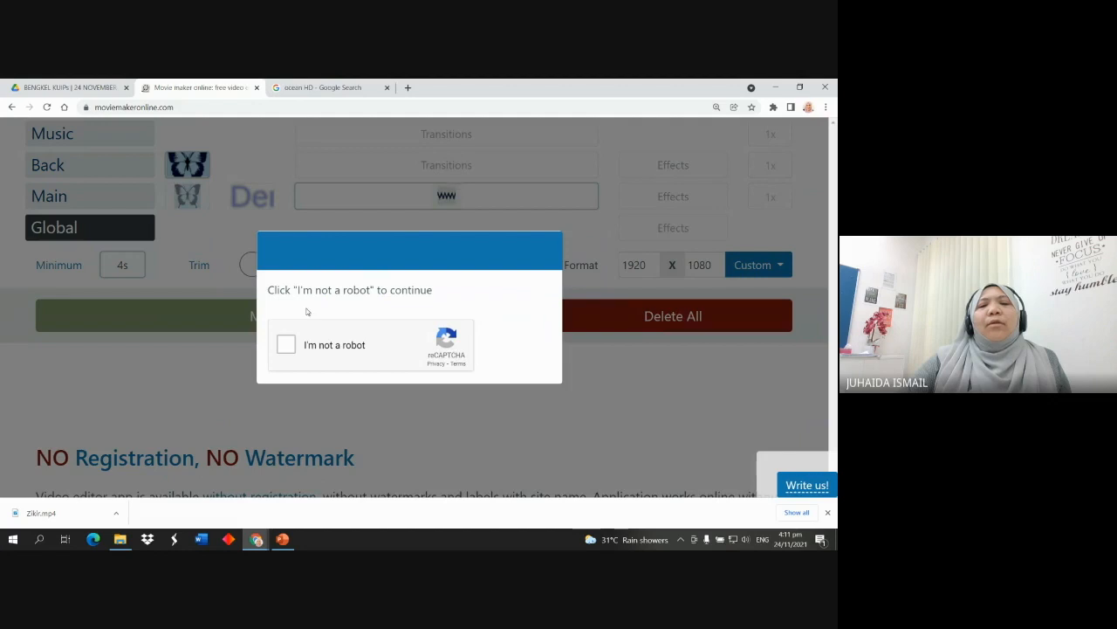
left_click(288, 346)
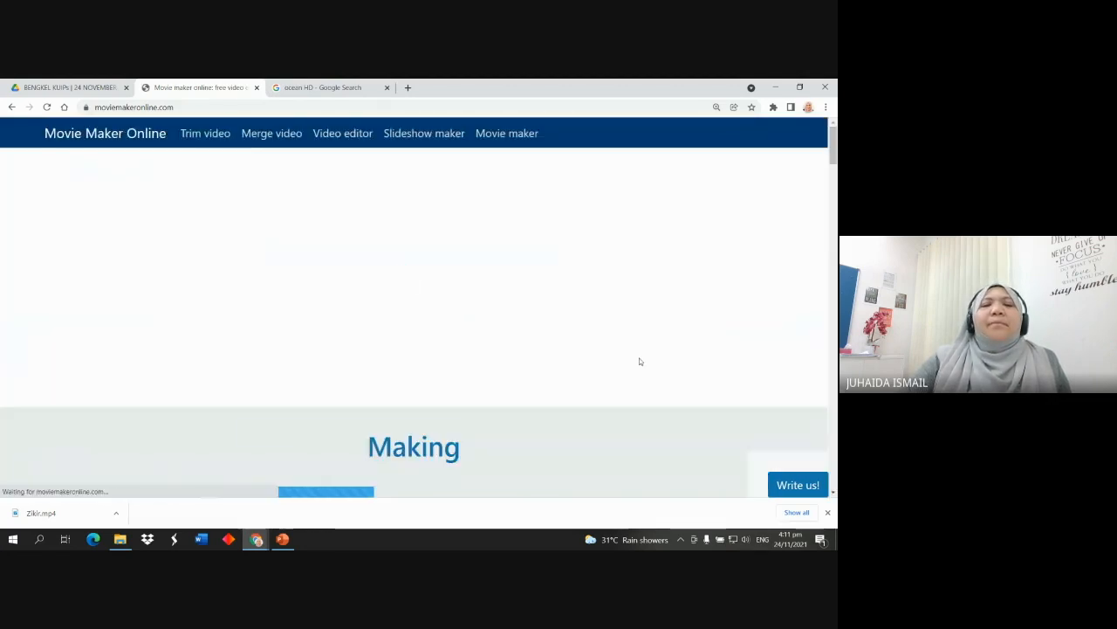
scroll(611, 360, "down", 2)
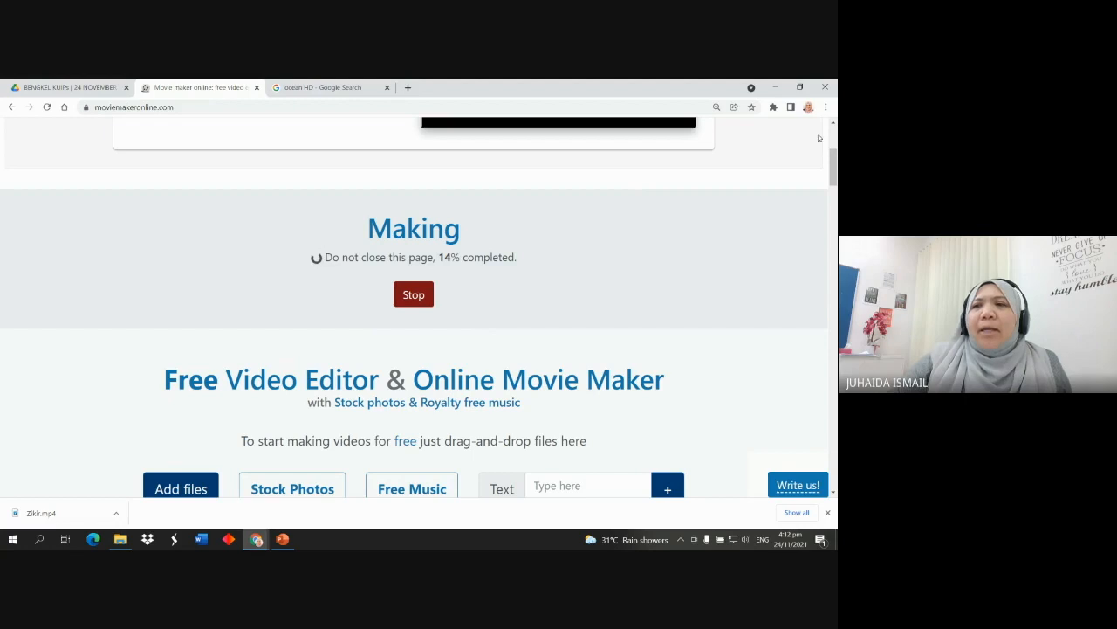
Enlarge the browser's page zoom by two levels
left_click(826, 106)
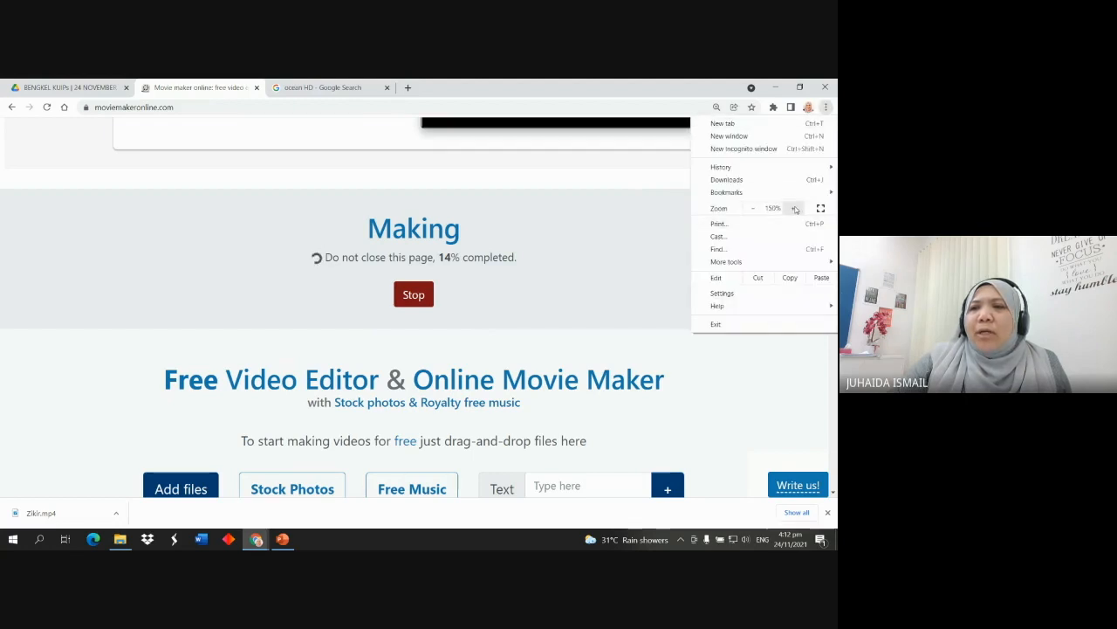
left_click(794, 208)
left_click(795, 208)
Review the timeline clips, the layer and format settings, and the progress of the video being made
scroll(631, 302, "down", 2)
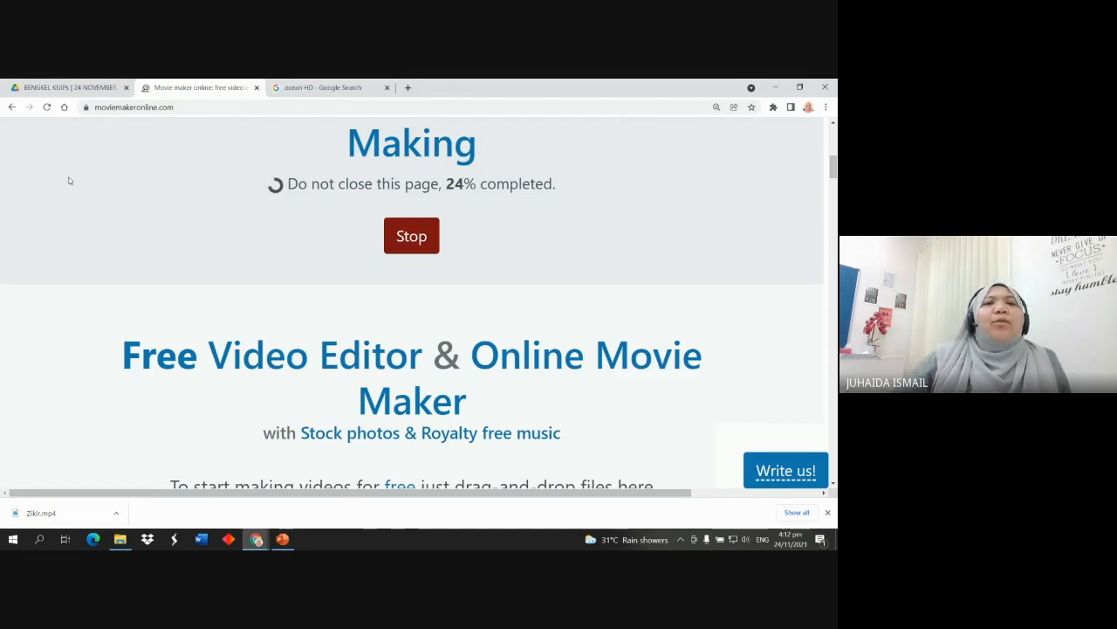
scroll(303, 356, "down", 2)
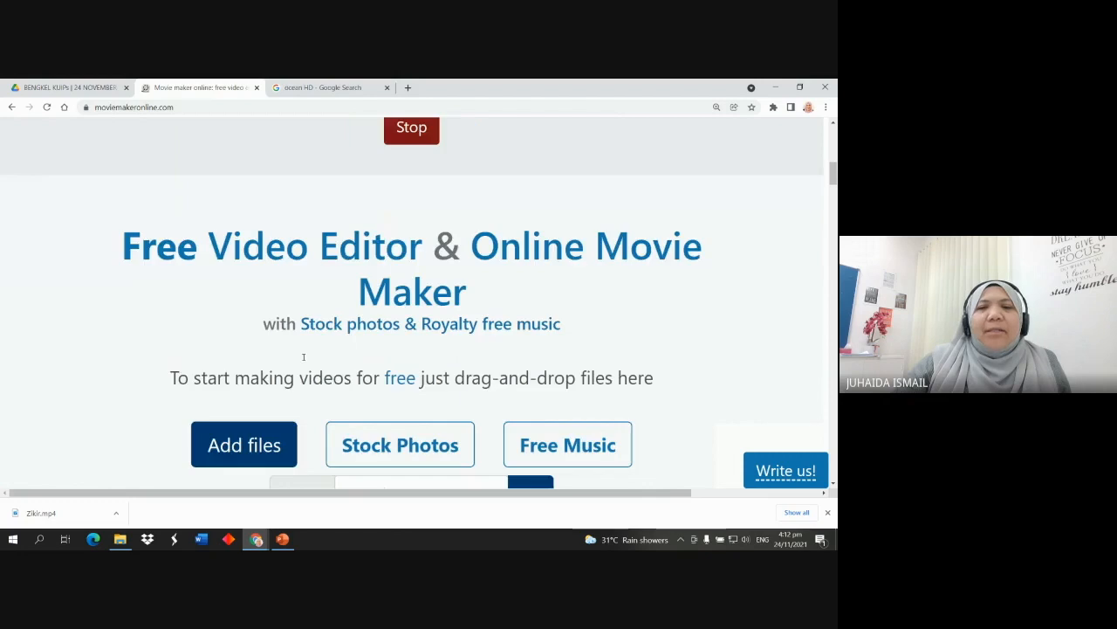
scroll(304, 356, "down", 6)
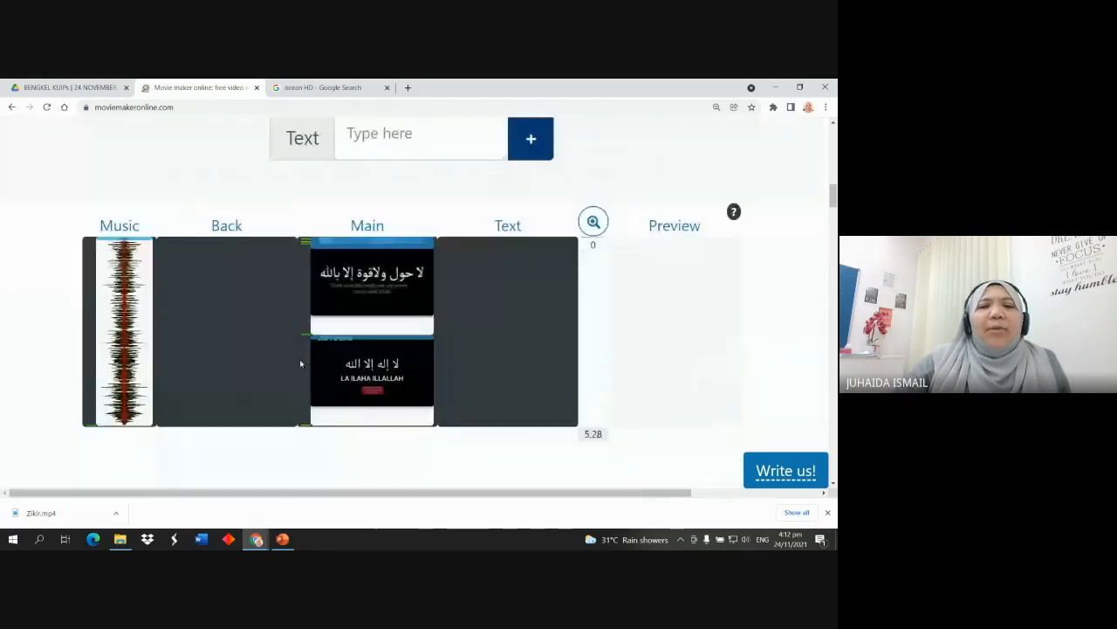
scroll(300, 365, "down", 6)
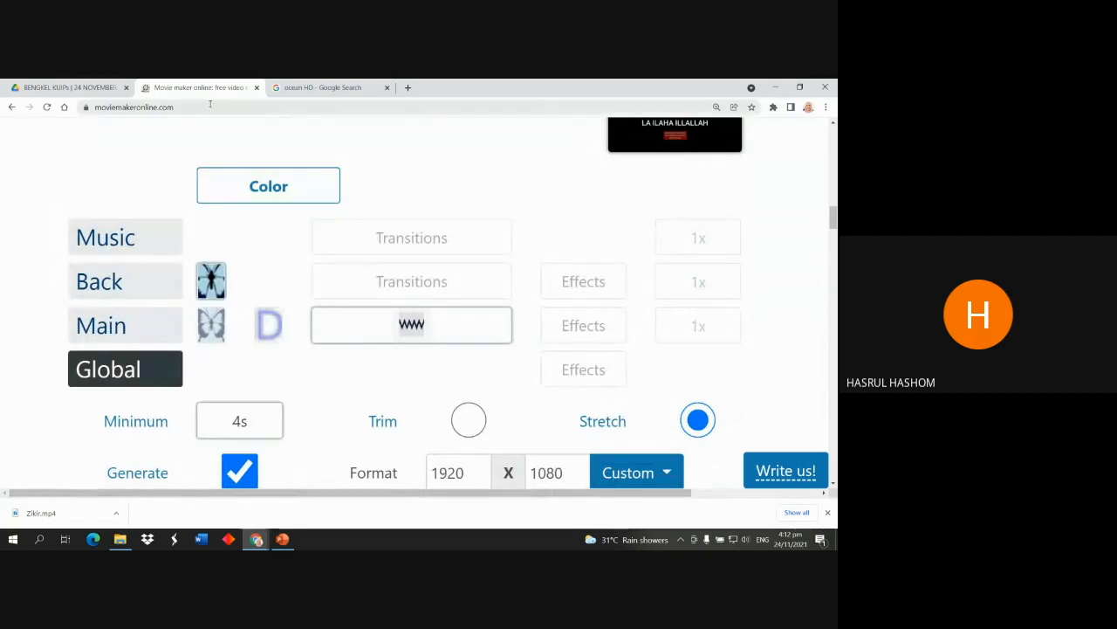
scroll(320, 297, "up", 8)
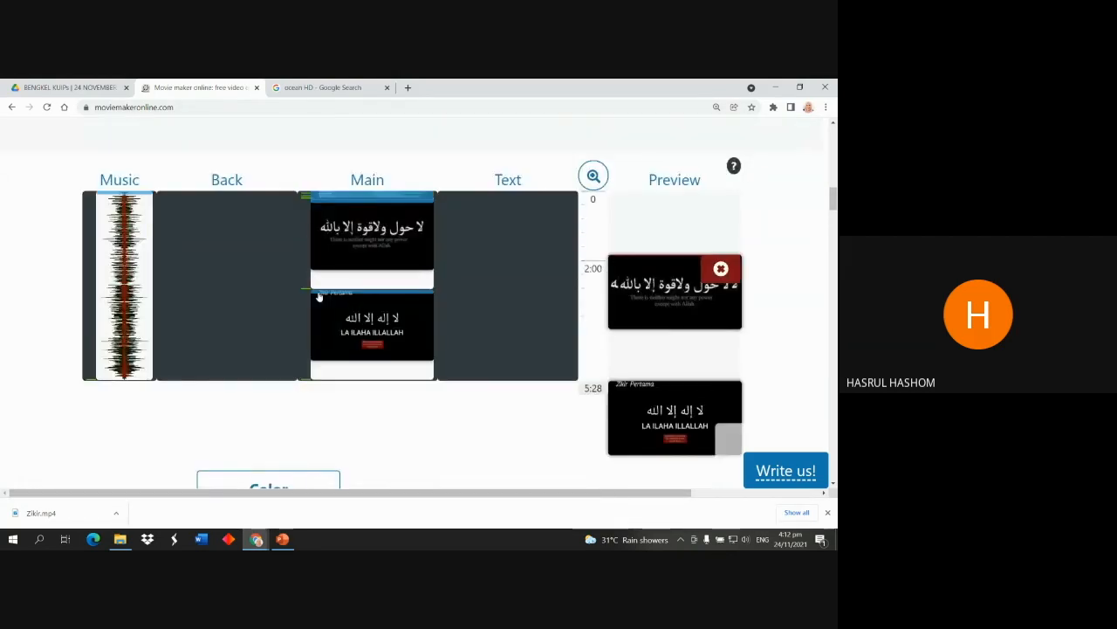
scroll(320, 297, "up", 3)
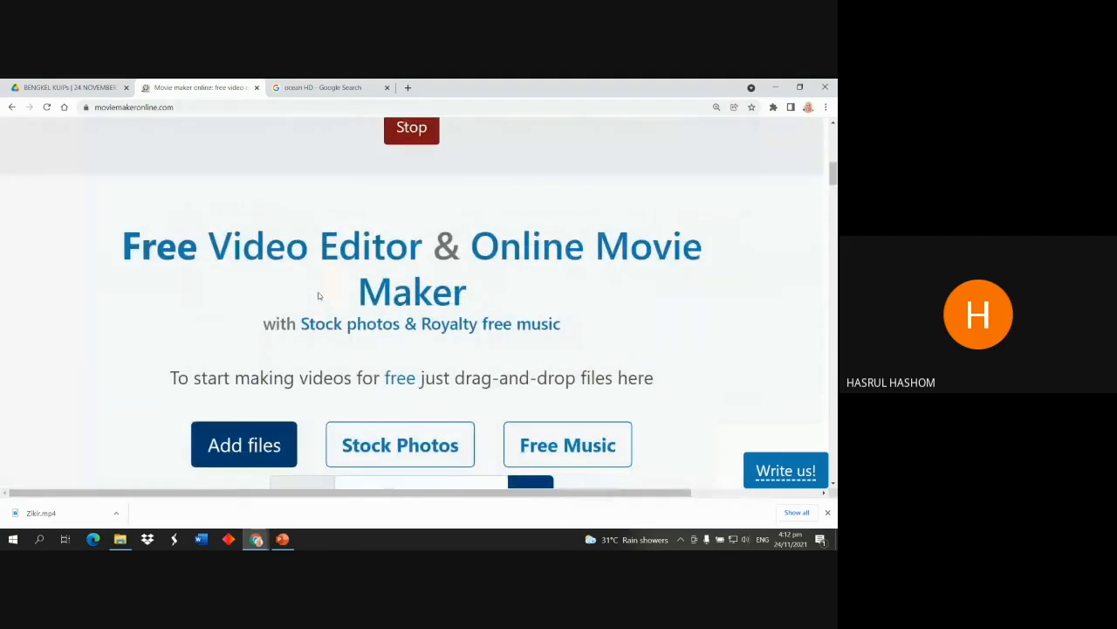
scroll(160, 278, "down", 5)
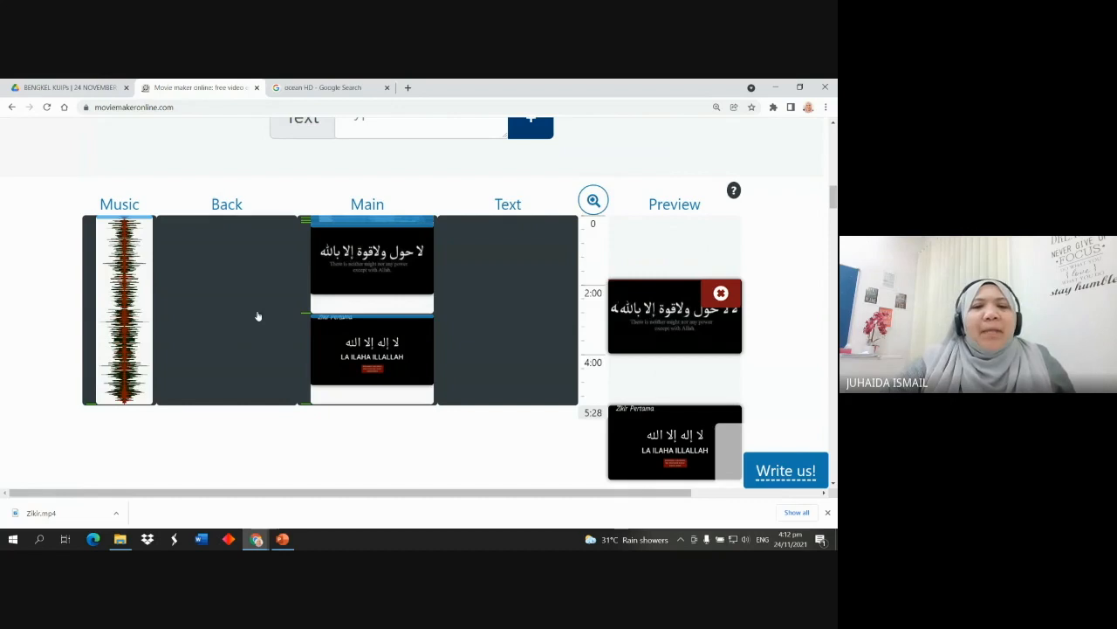
scroll(358, 446, "down", 2)
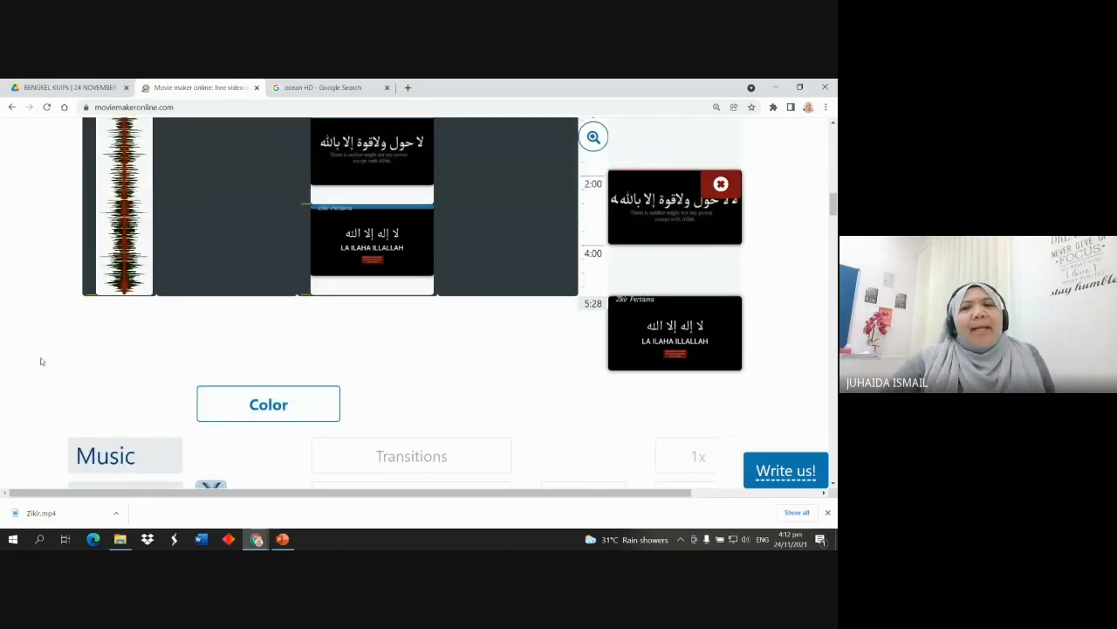
left_click_drag(833, 203, 833, 138)
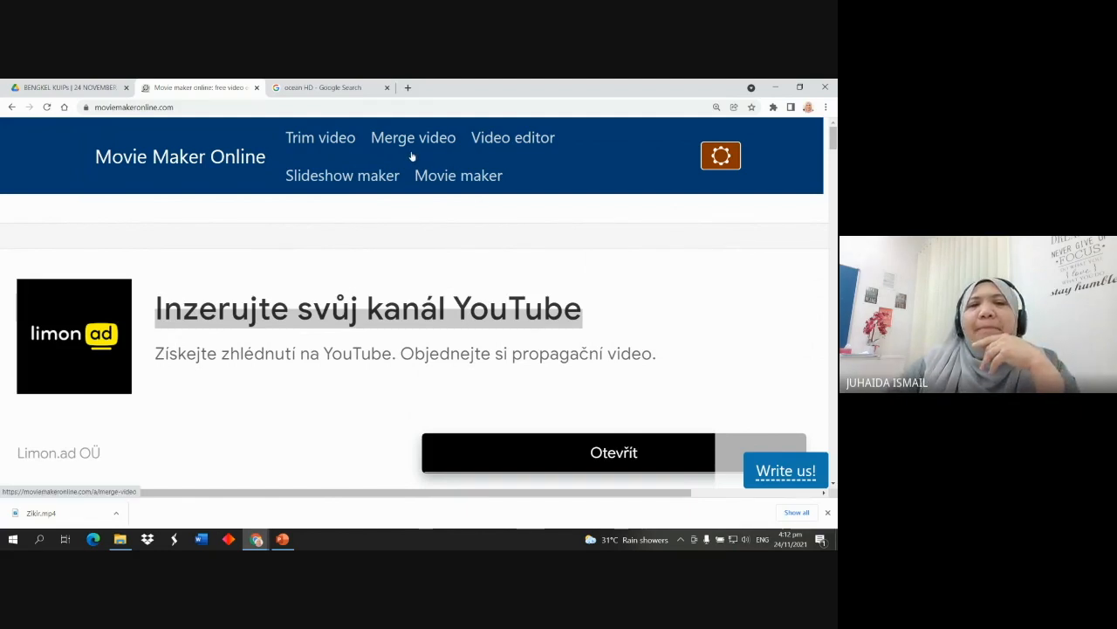
scroll(485, 262, "down", 2)
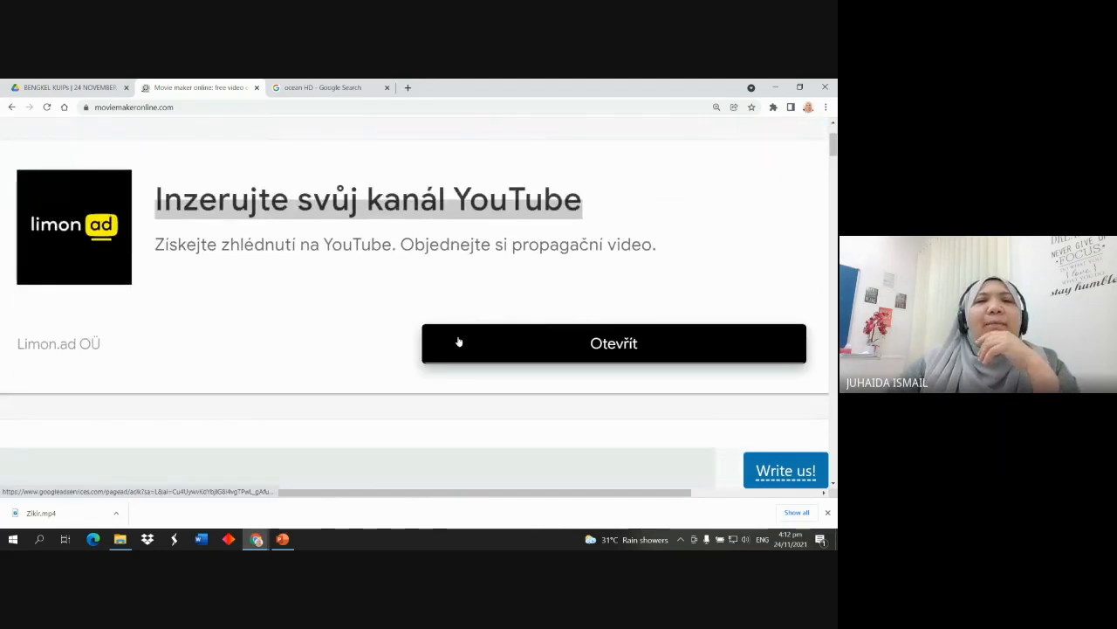
scroll(251, 384, "down", 5)
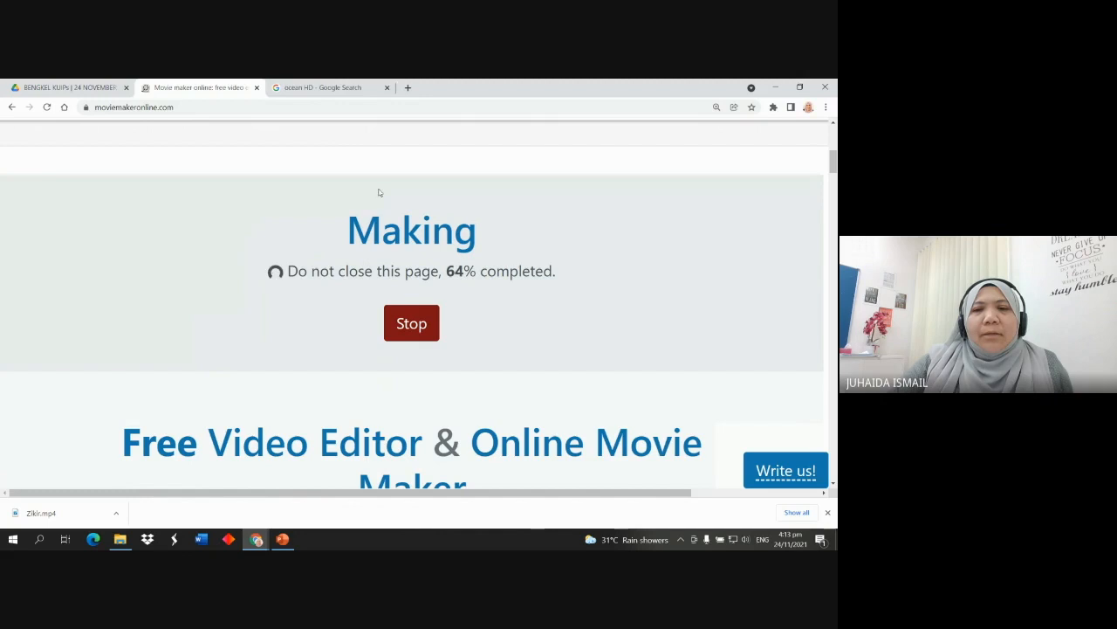
scroll(552, 278, "down", 2)
scroll(542, 308, "up", 1)
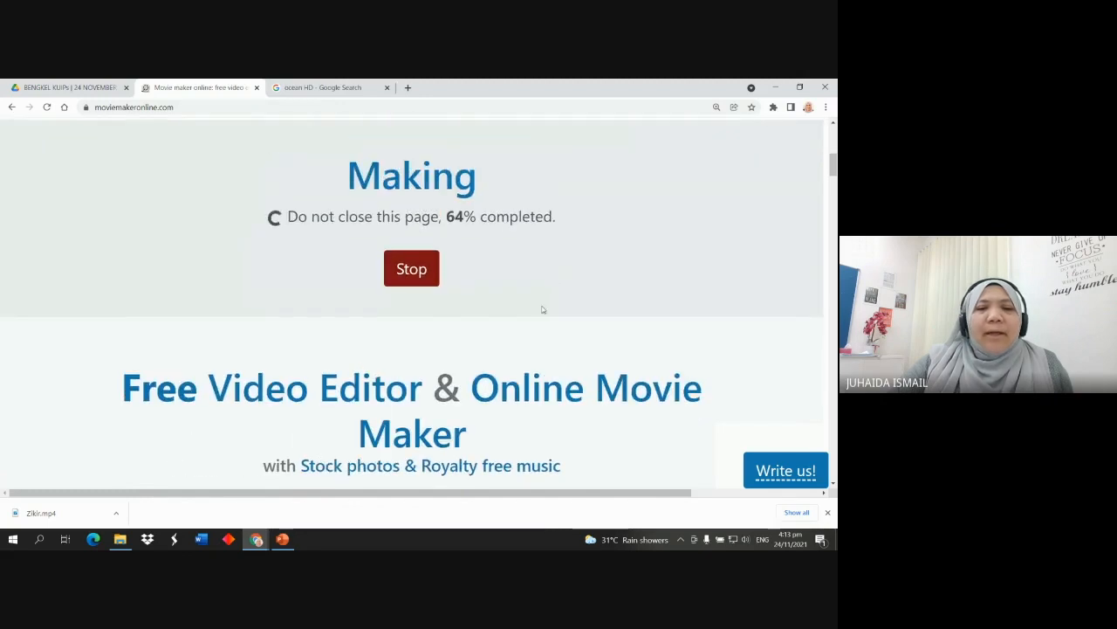
Watch the Zikir video from the Downloads folder in File Explorer and return to the Movie Maker Online page
mouse_move(256, 538)
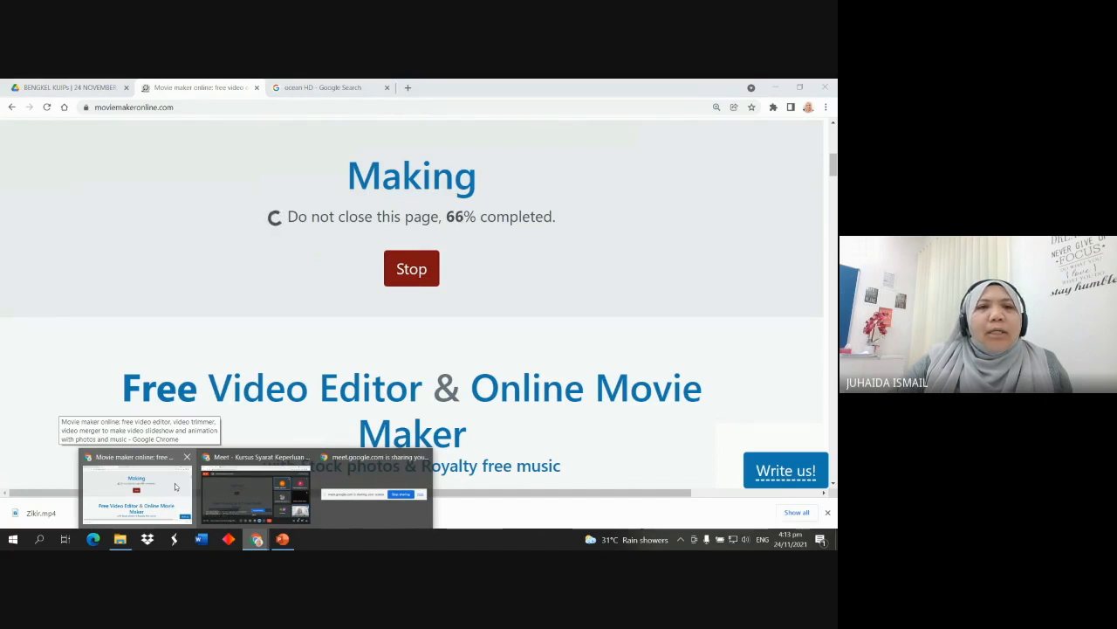
left_click(120, 539)
left_click(48, 217)
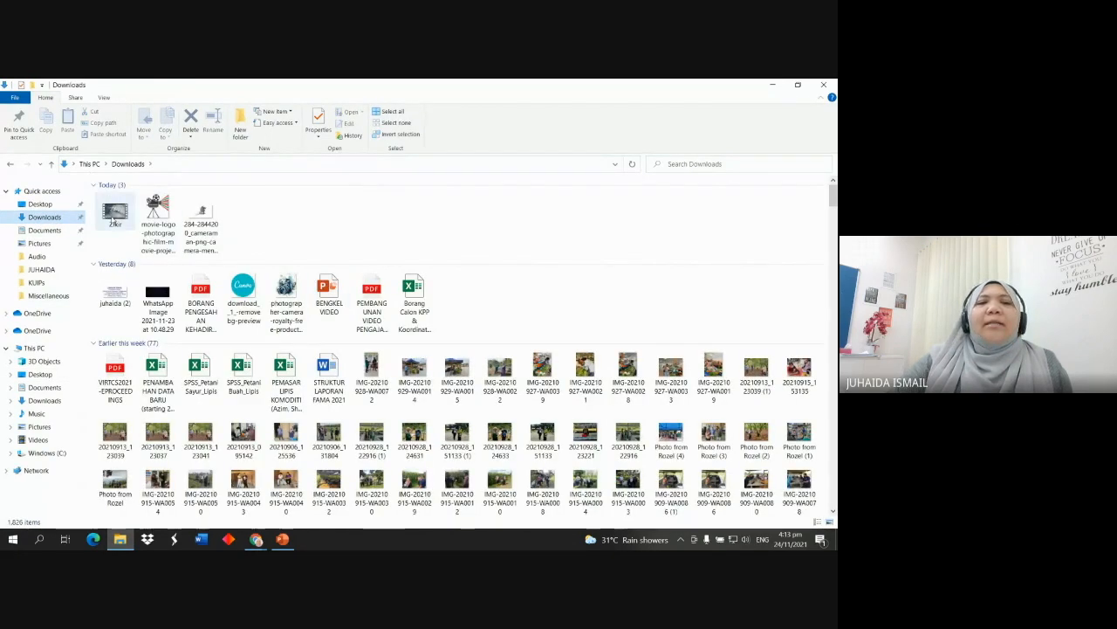
double_click(114, 214)
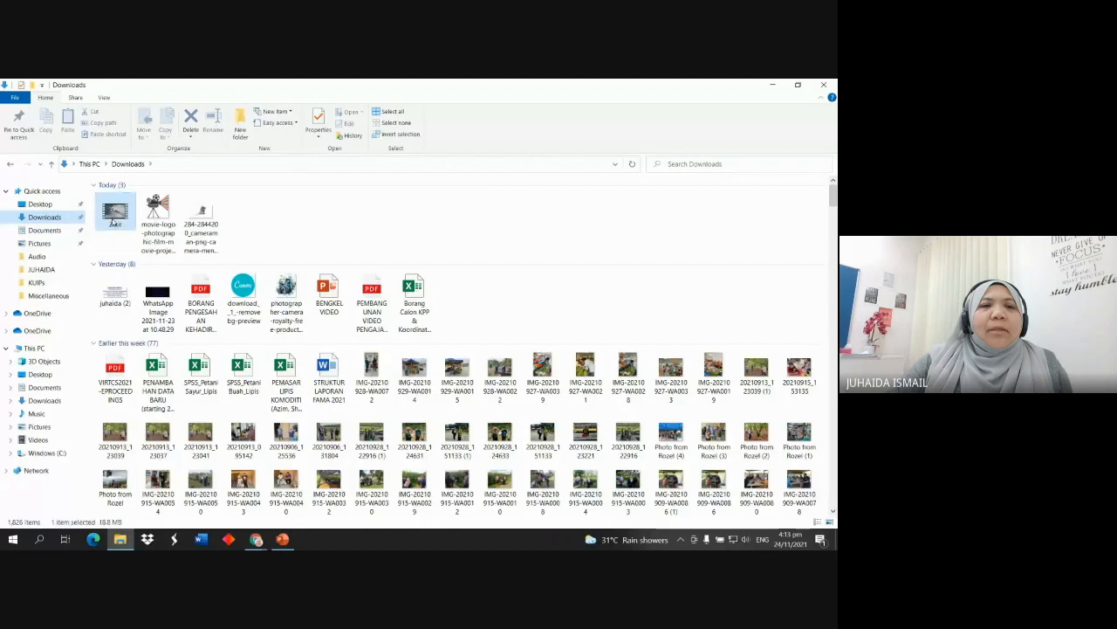
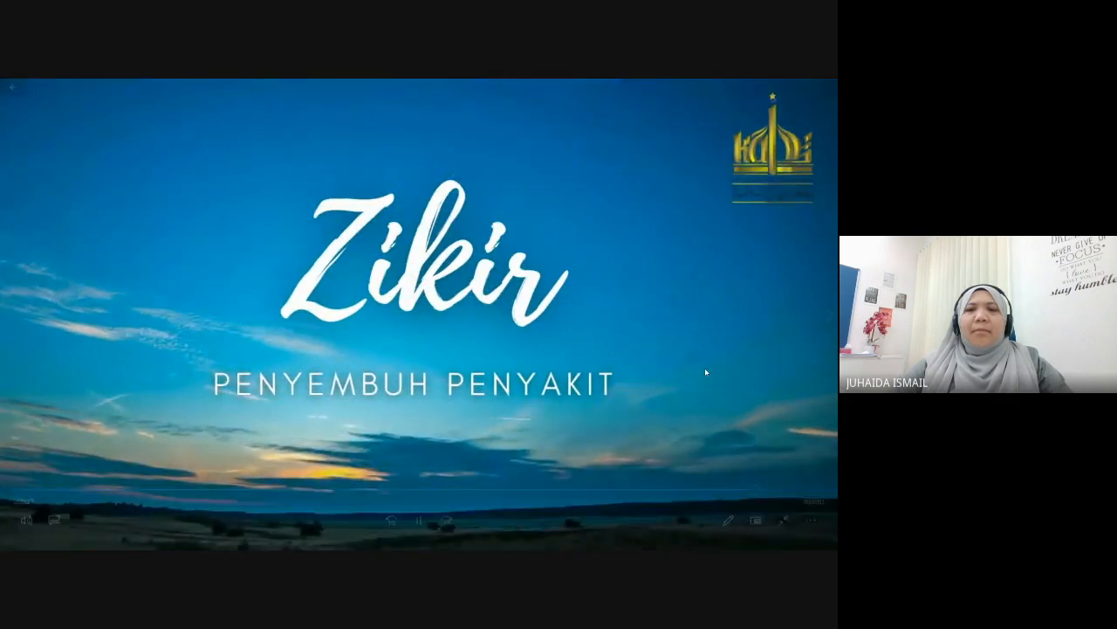
key("Escape")
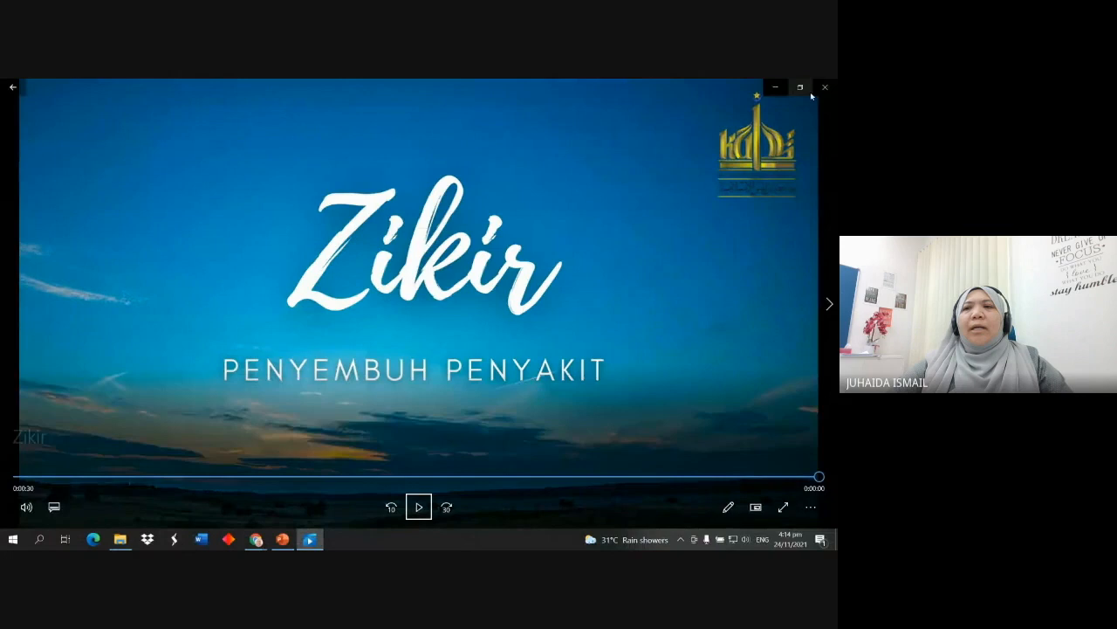
left_click(825, 87)
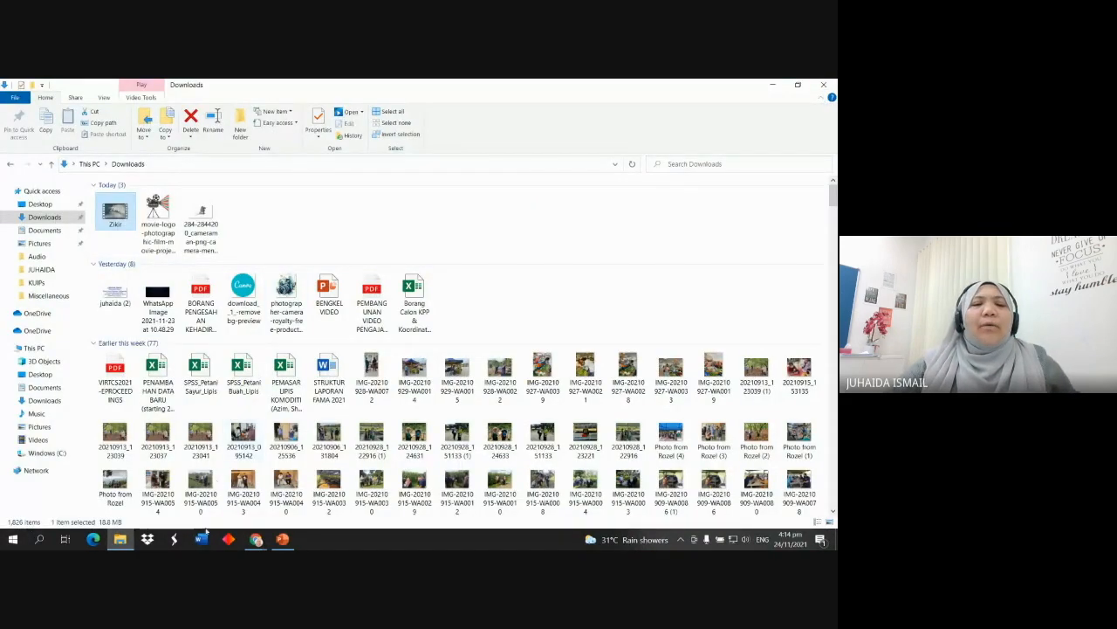
mouse_move(254, 542)
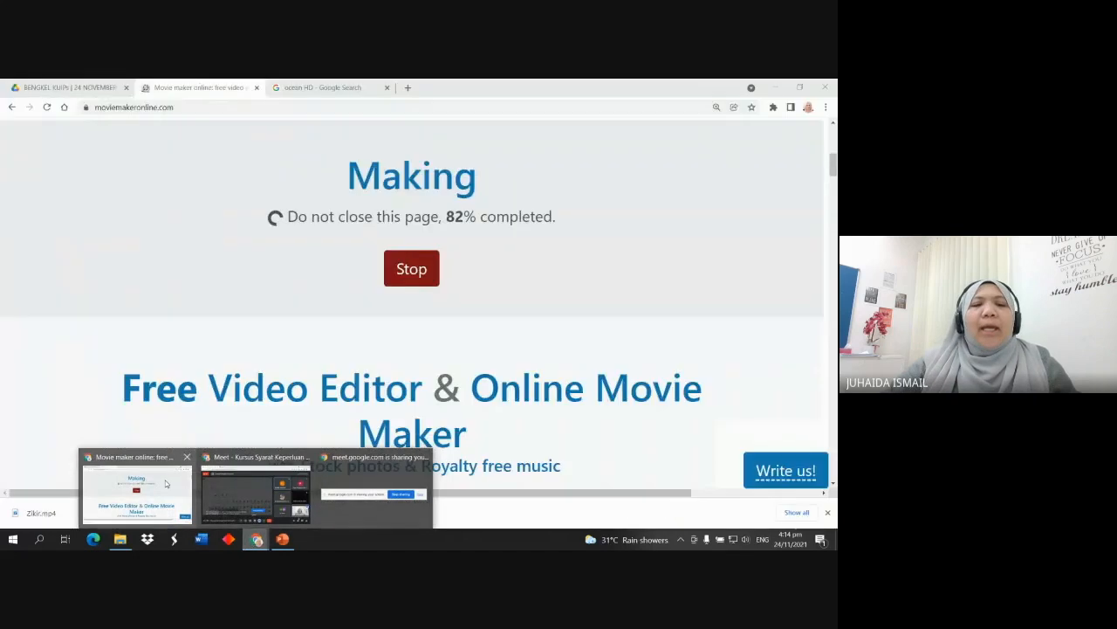
left_click(166, 484)
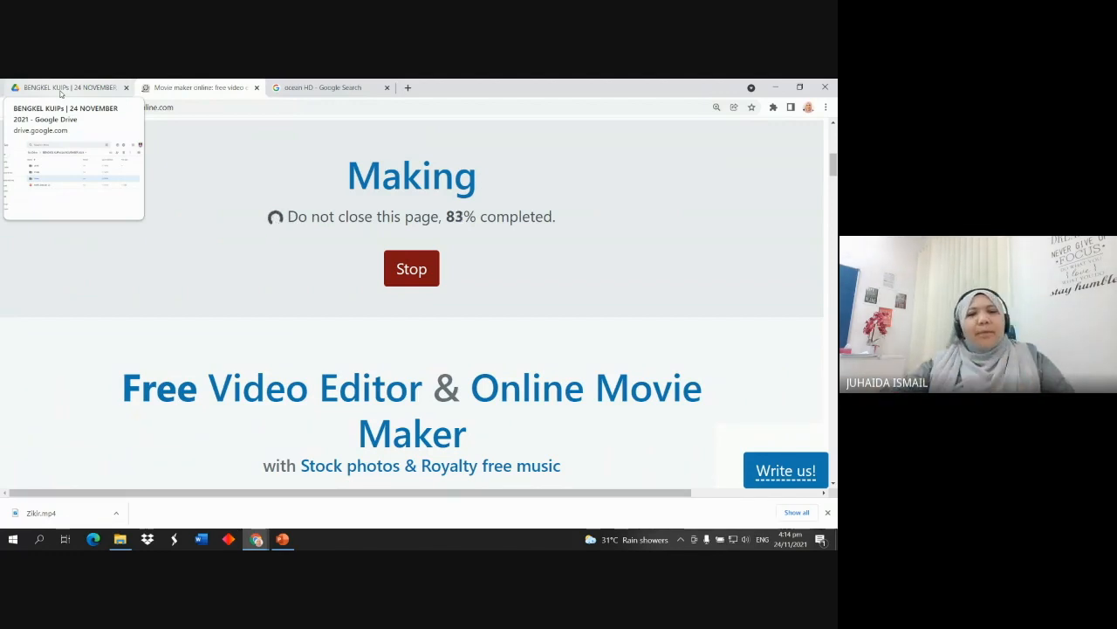
Switch to Google Drive and upload the Zikir video from Downloads into the workshop's Video folder
left_click(62, 90)
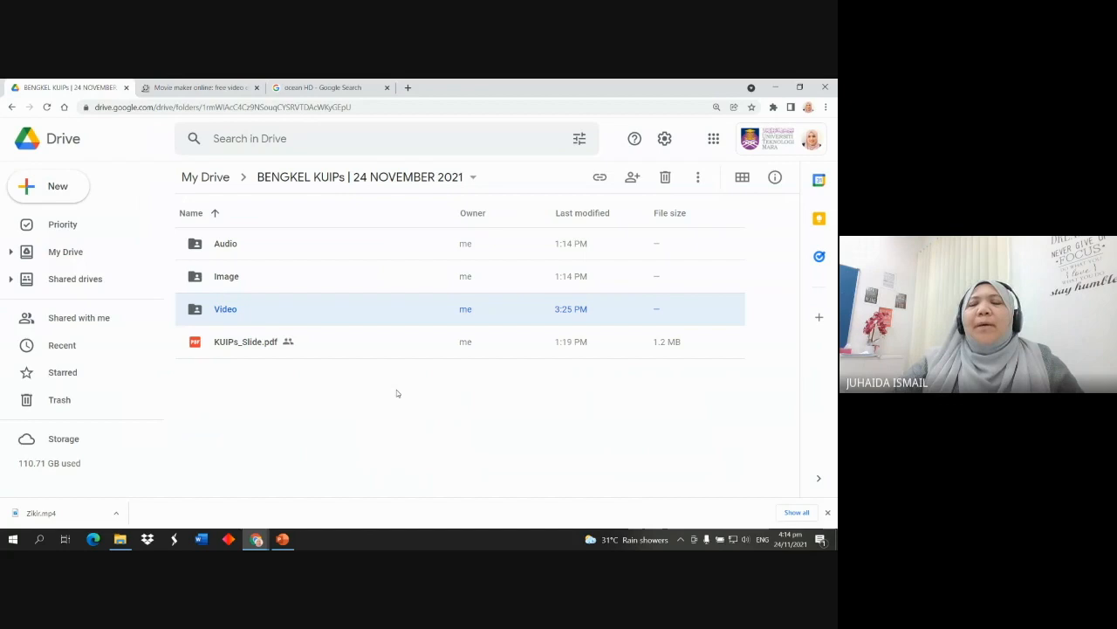
double_click(258, 312)
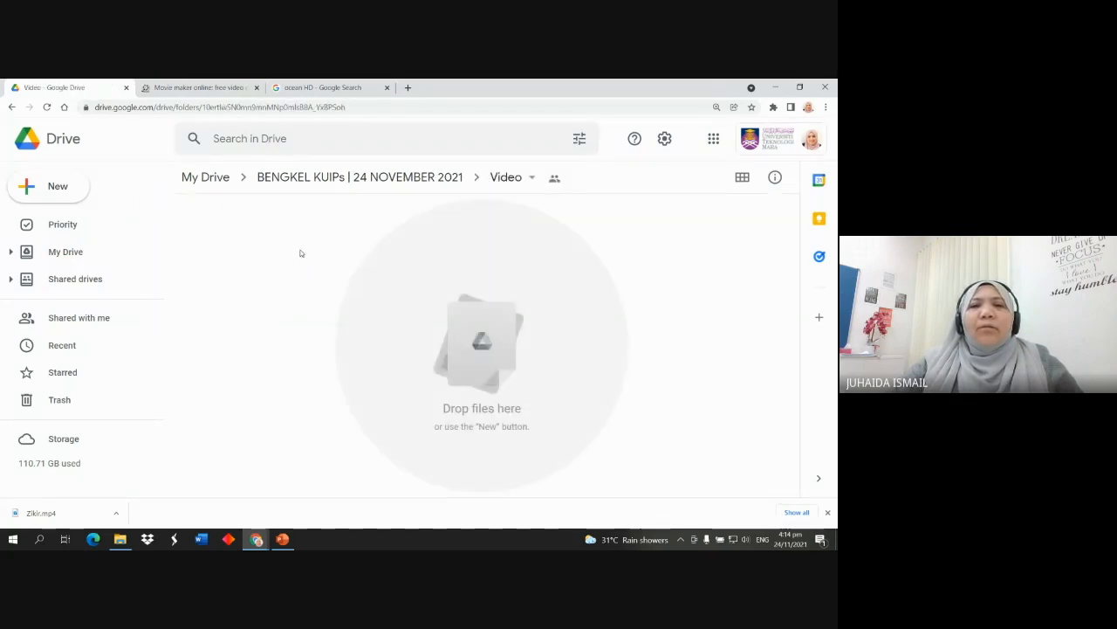
right_click(300, 253)
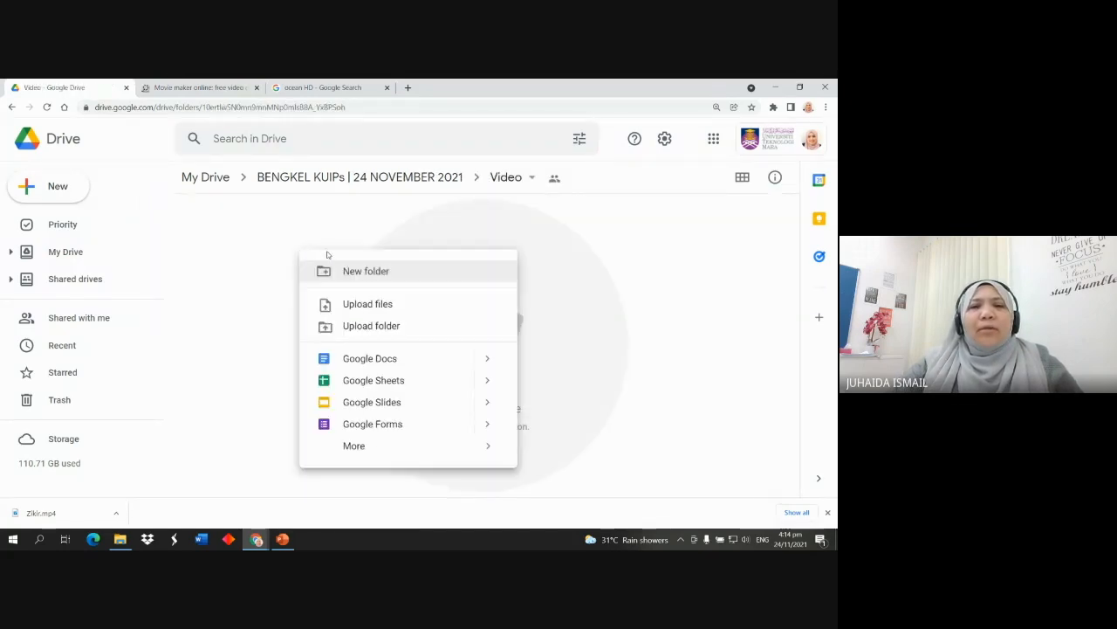
left_click(406, 310)
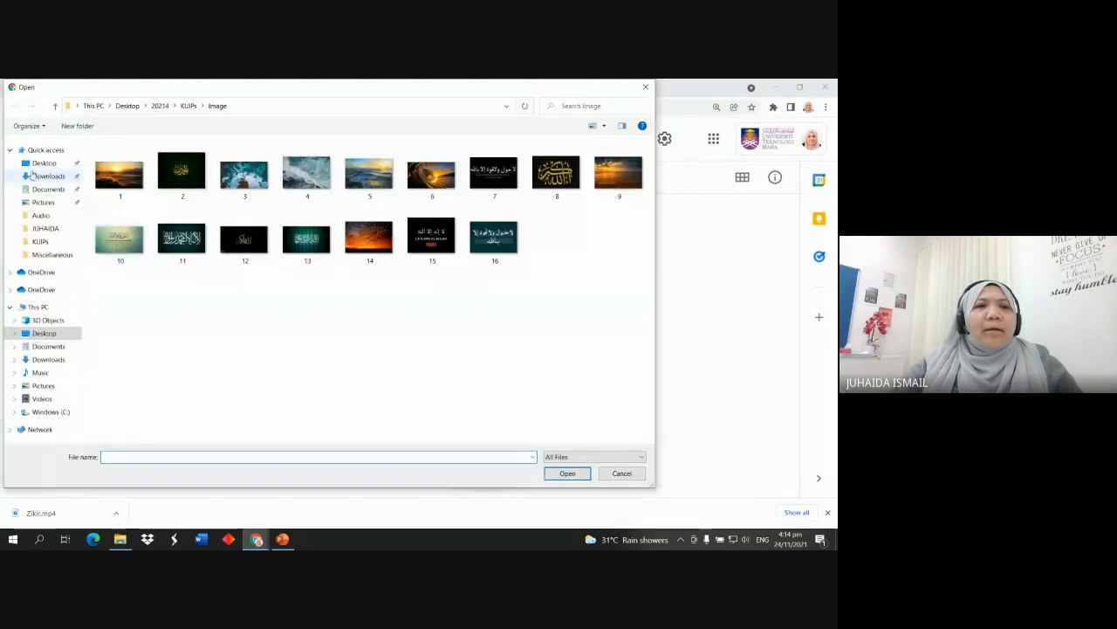
left_click(48, 176)
left_click(118, 178)
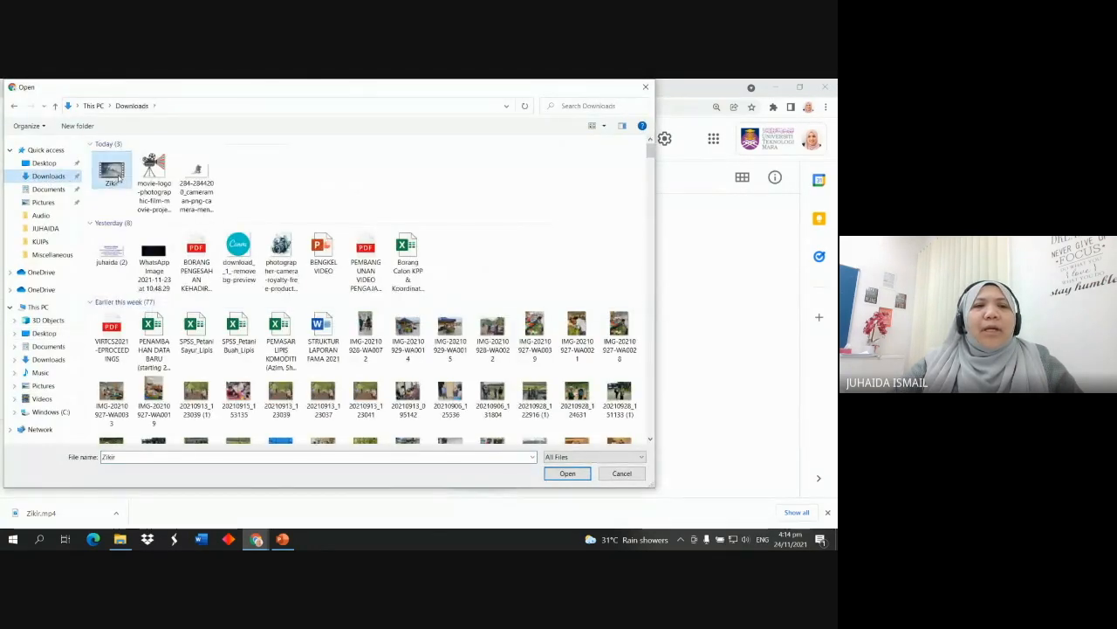
left_click(566, 474)
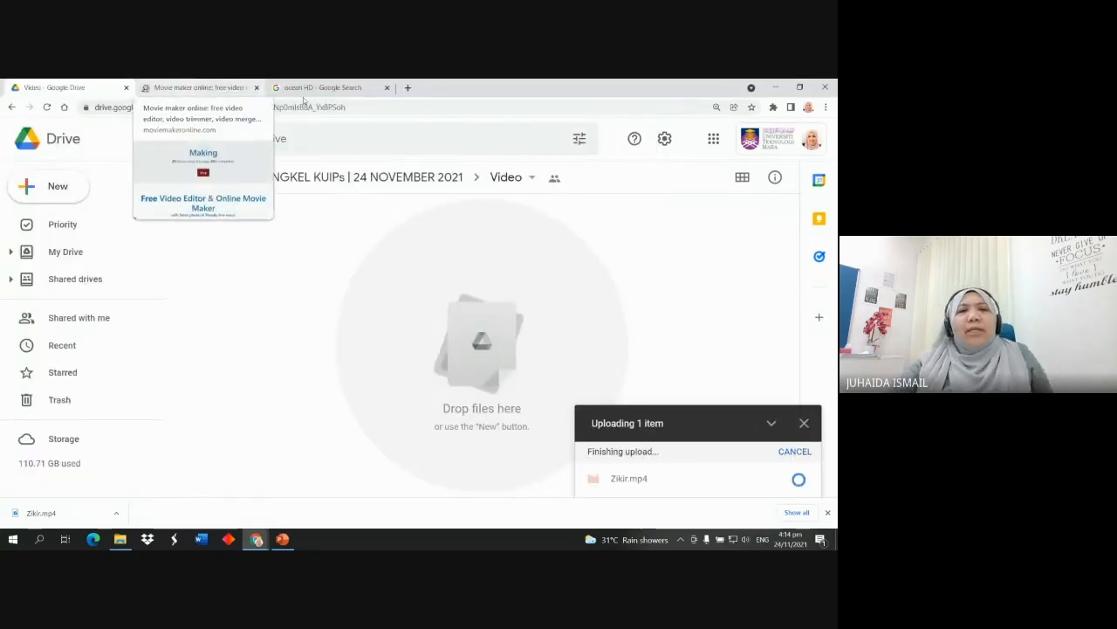
Check the uploaded Zikir.mp4 in the Drive Video folder and return to the Movie Maker Online page
left_click(339, 182)
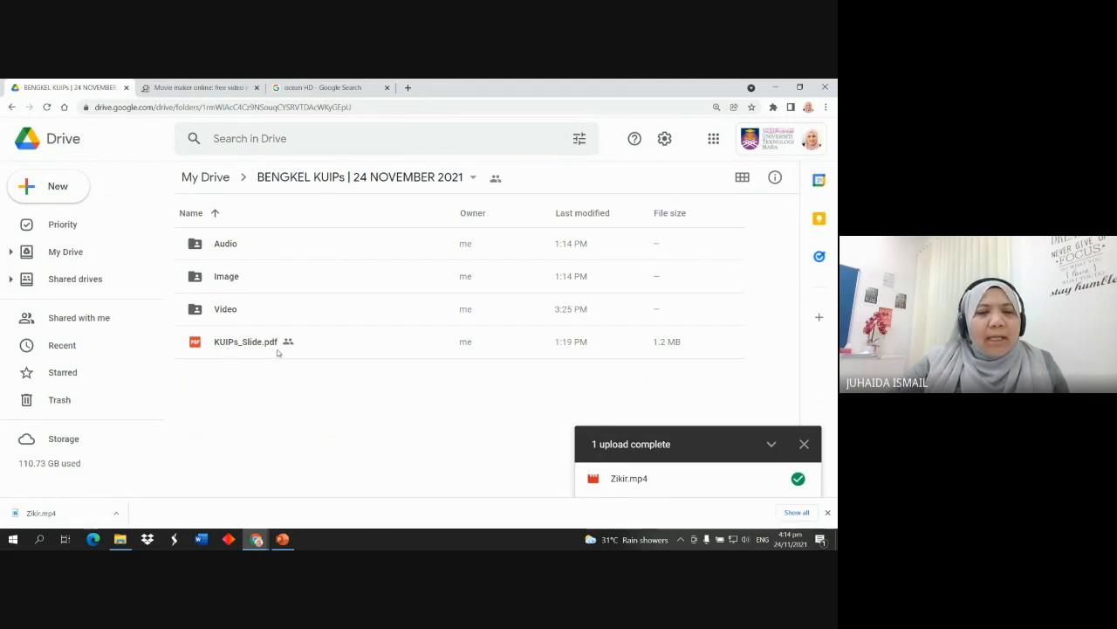
double_click(225, 312)
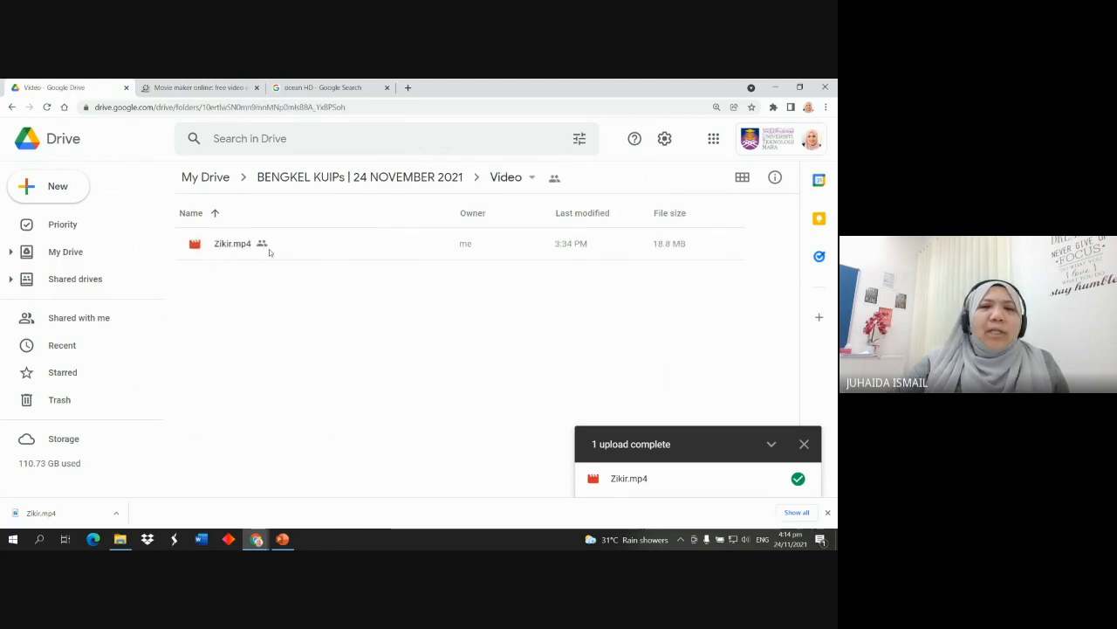
left_click(332, 177)
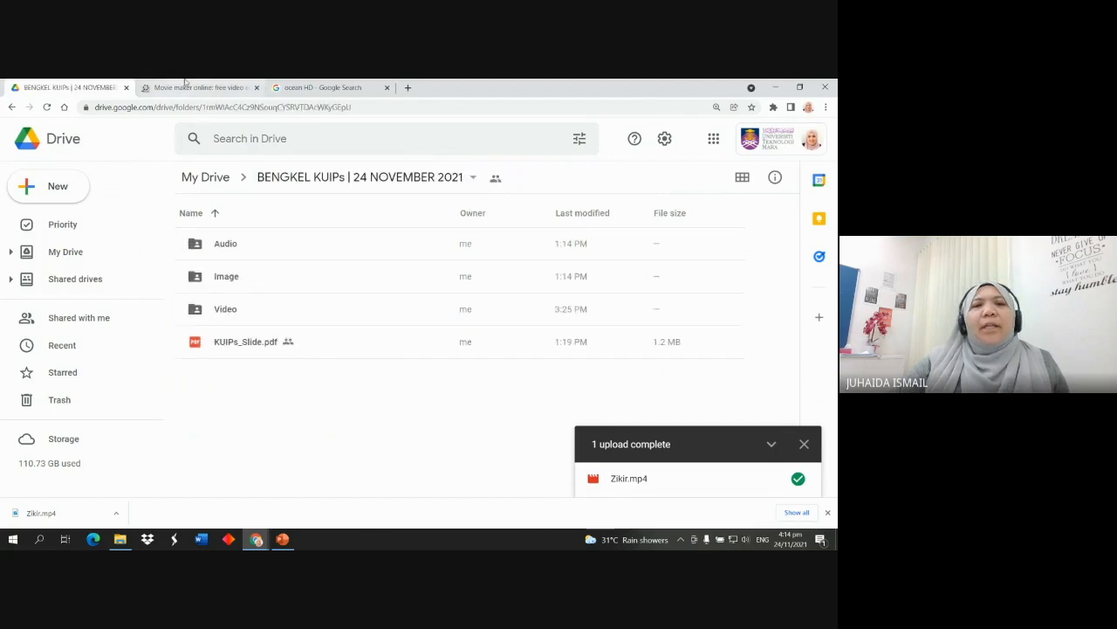
left_click(196, 87)
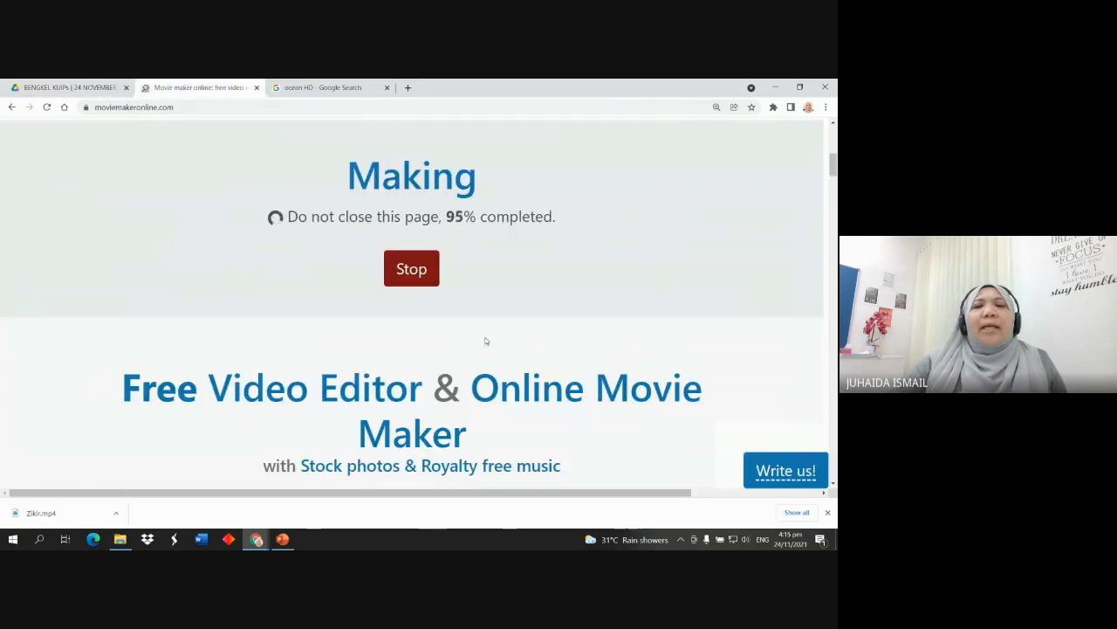
Check the movie's making progress and review the clips and preview on the timeline
scroll(486, 340, "up", 1)
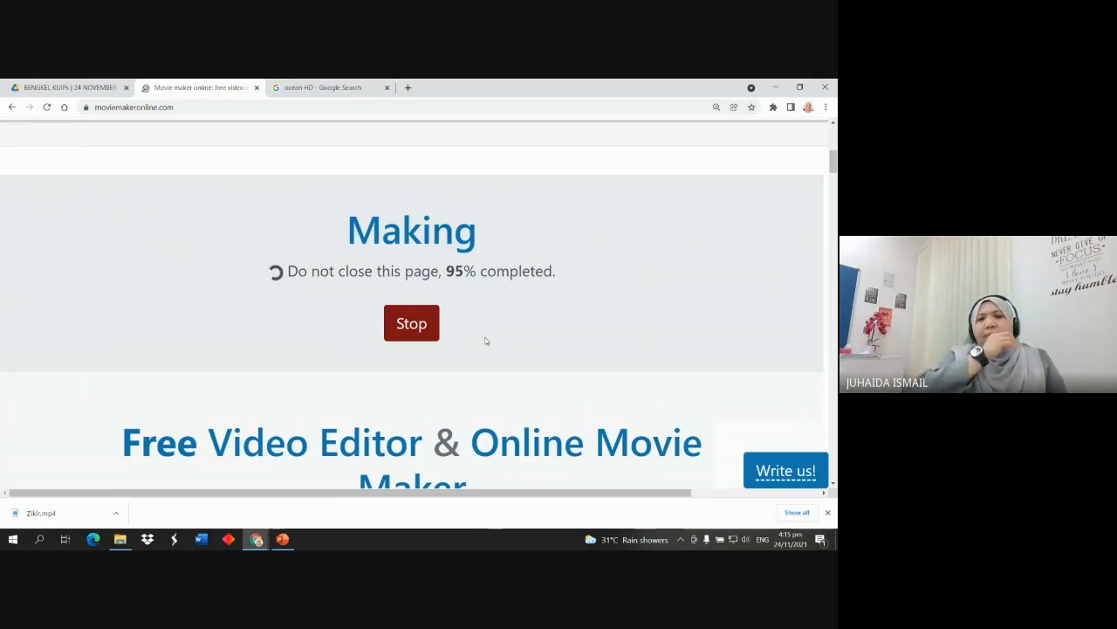
scroll(584, 338, "down", 7)
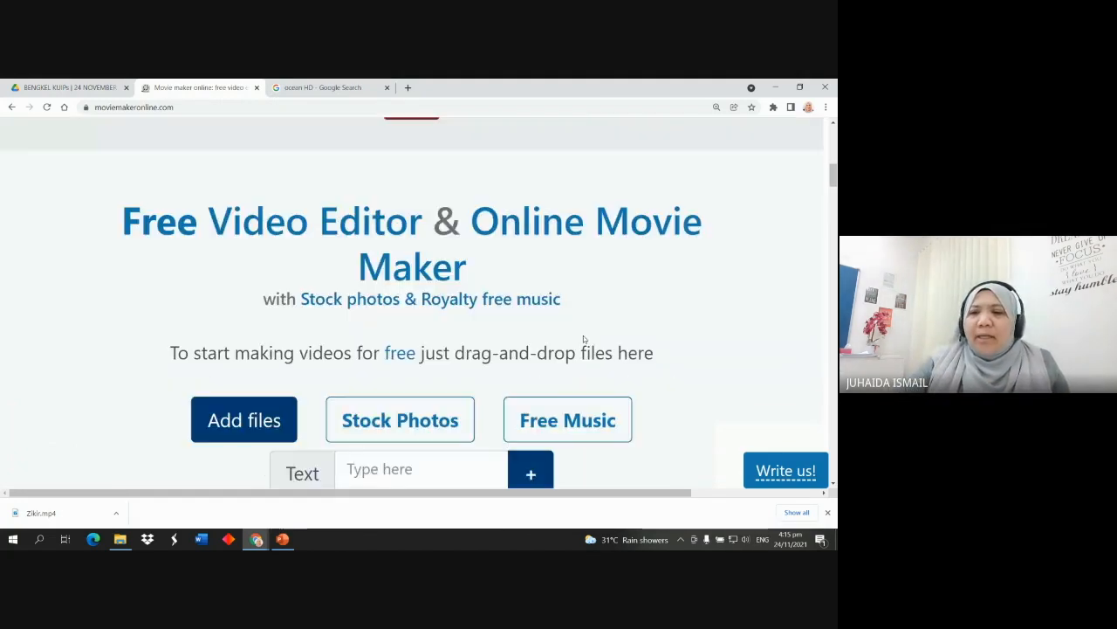
scroll(583, 339, "down", 2)
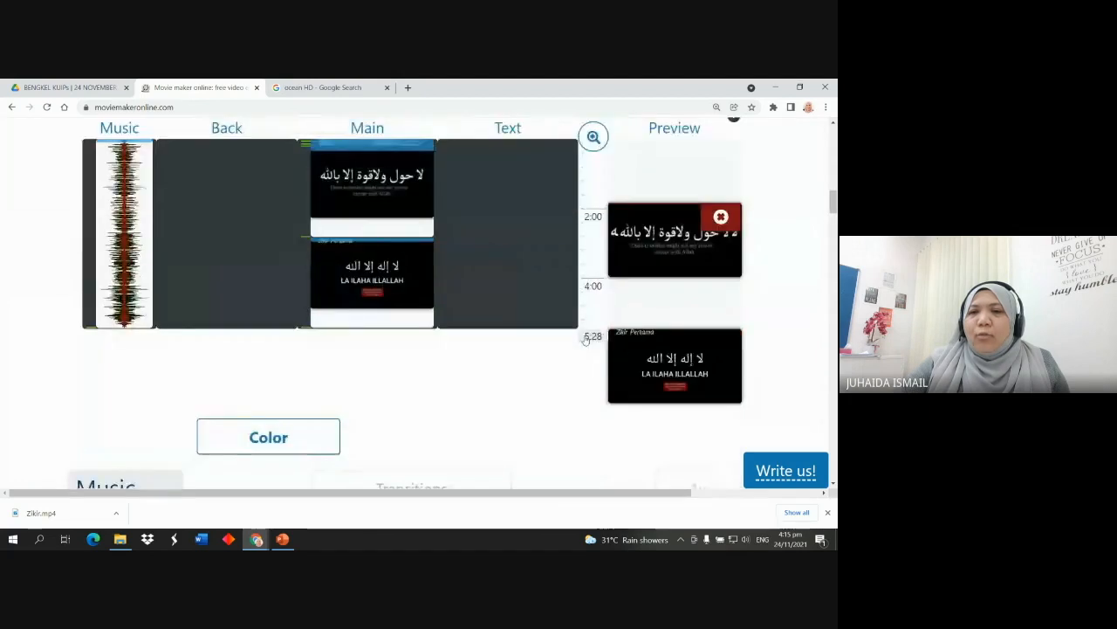
scroll(585, 340, "up", 4)
scroll(585, 339, "up", 5)
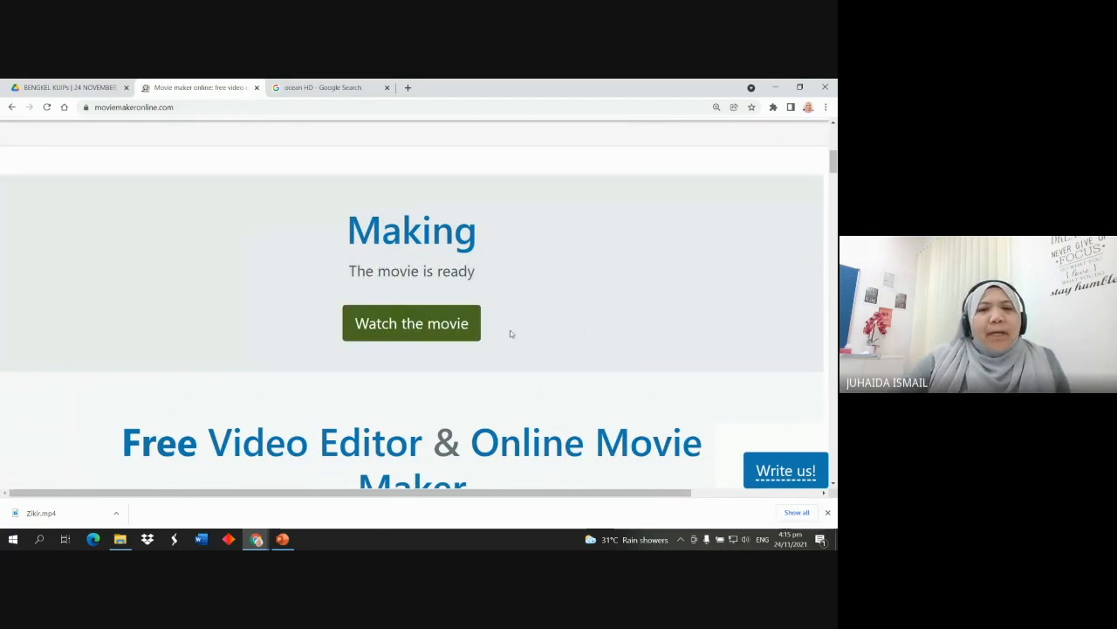
Open the finished movie and play its ocean opening and the first zikir image
left_click(436, 329)
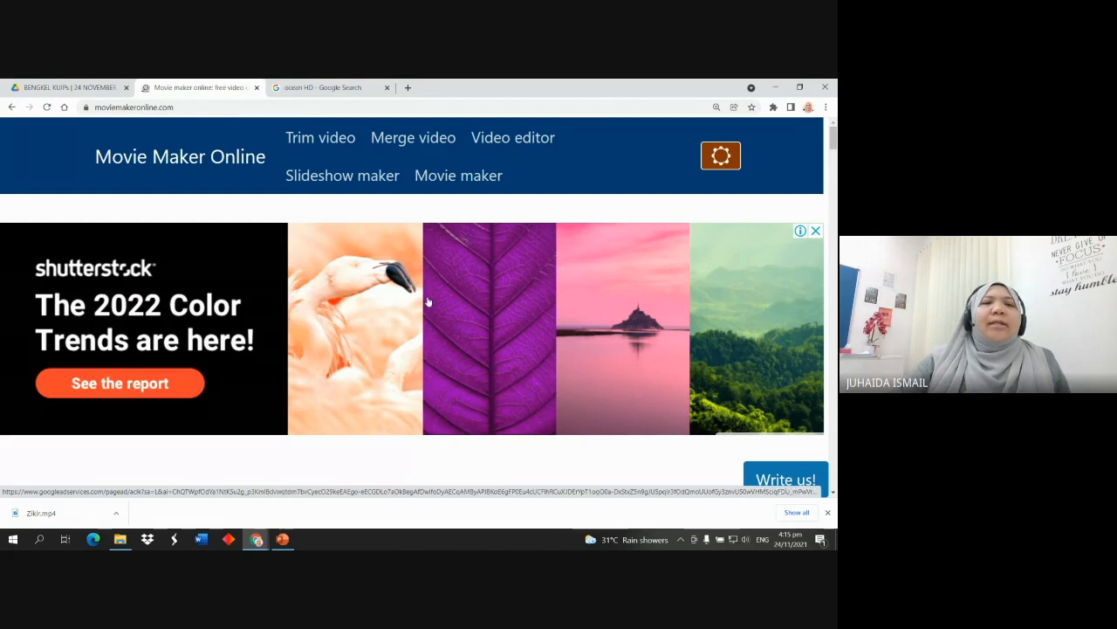
scroll(428, 301, "down", 5)
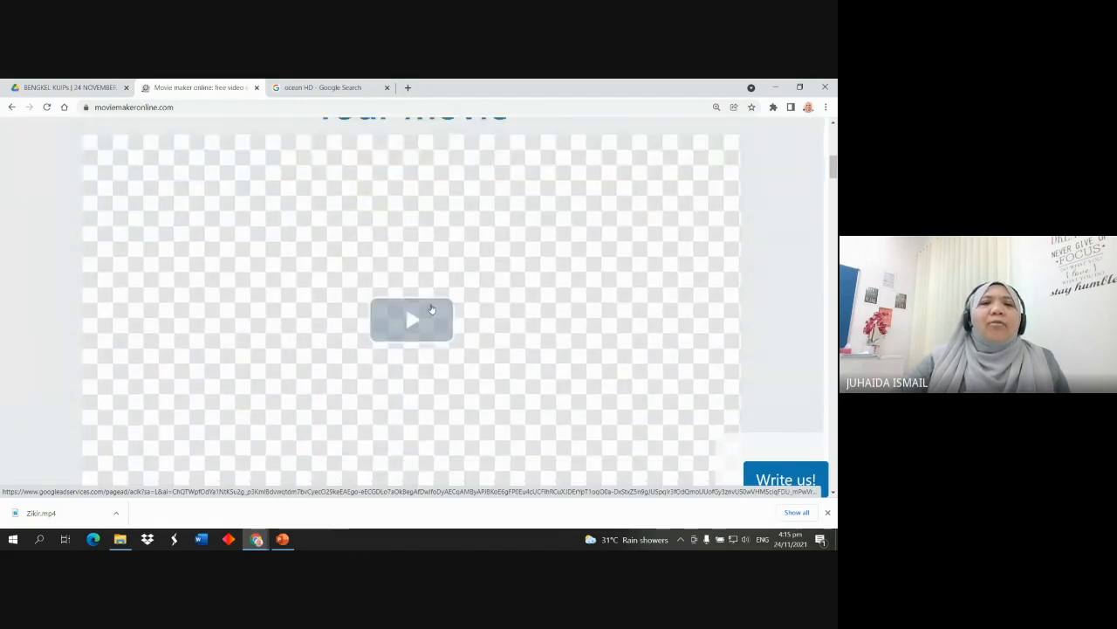
scroll(429, 306, "up", 1)
left_click(411, 373)
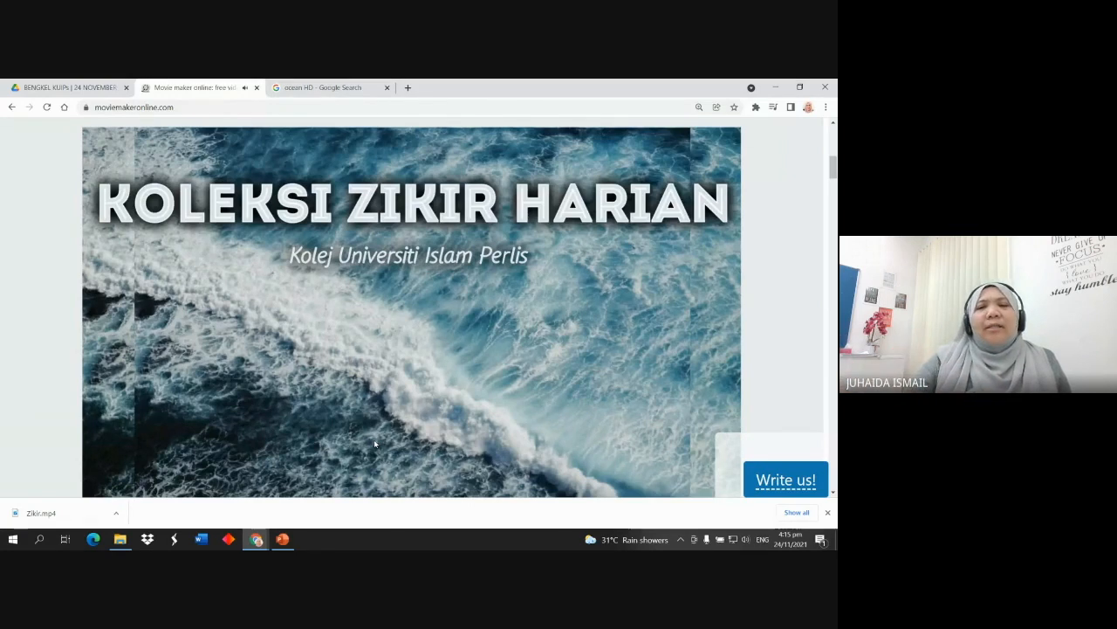
scroll(218, 388, "down", 3)
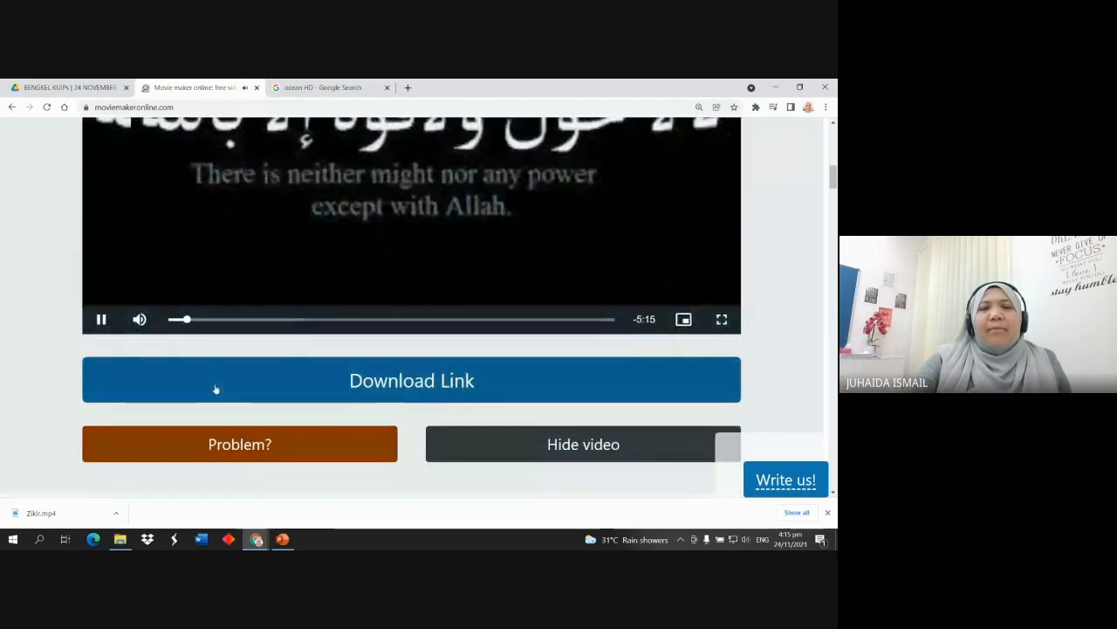
scroll(229, 384, "up", 2)
scroll(240, 388, "up", 1)
scroll(245, 399, "down", 1)
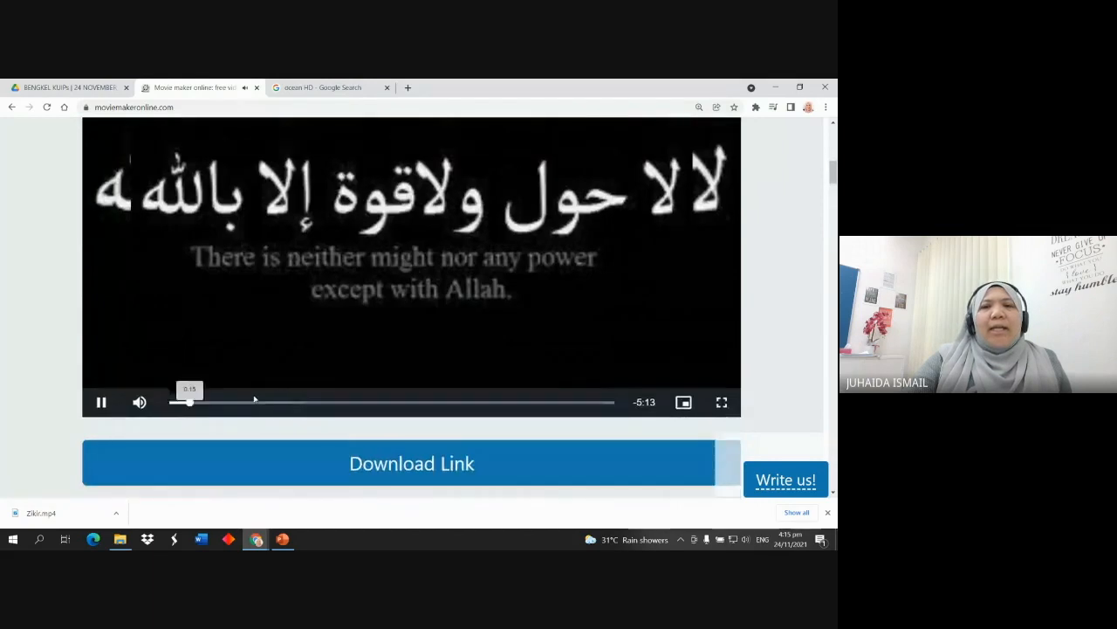
scroll(266, 410, "up", 1)
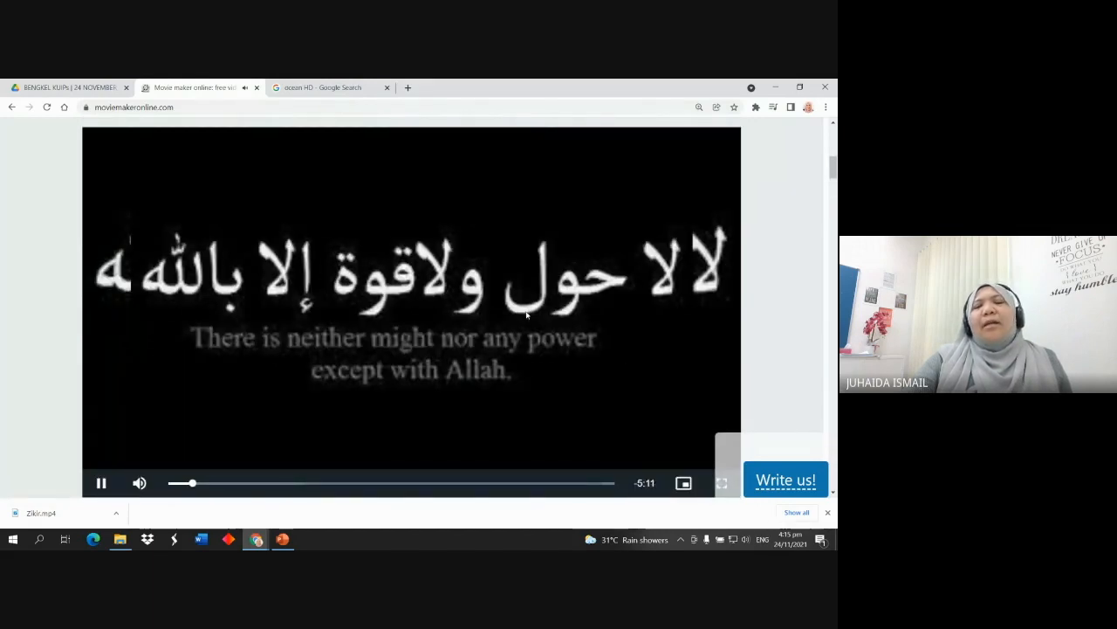
Skip through the playing movie in stages up to its final seconds to check the last captioned image
left_click(194, 483)
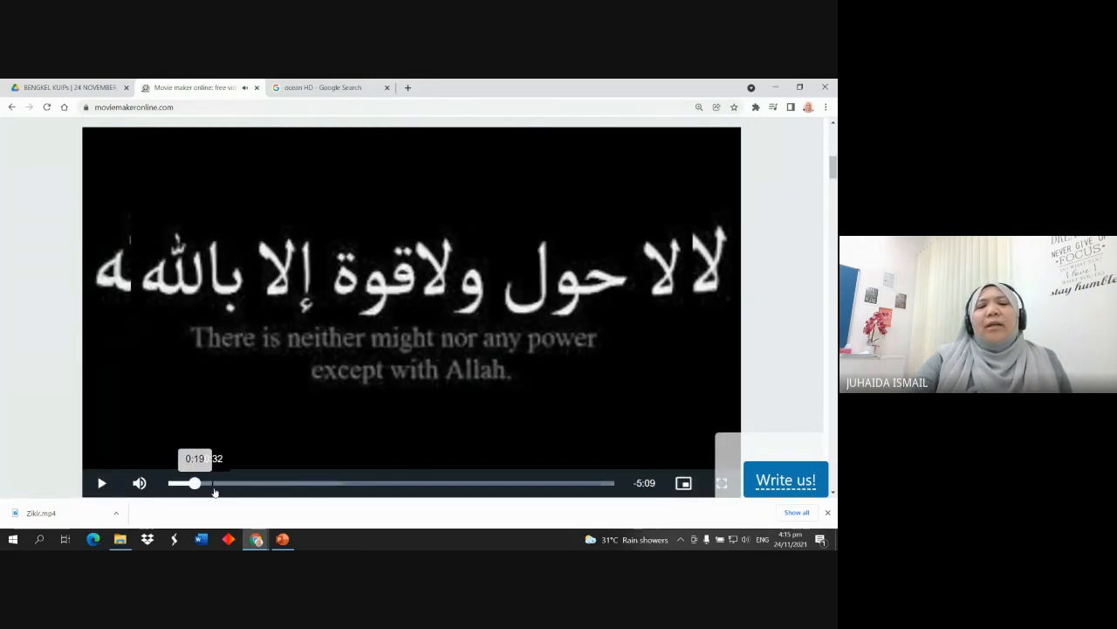
left_click_drag(243, 491, 399, 485)
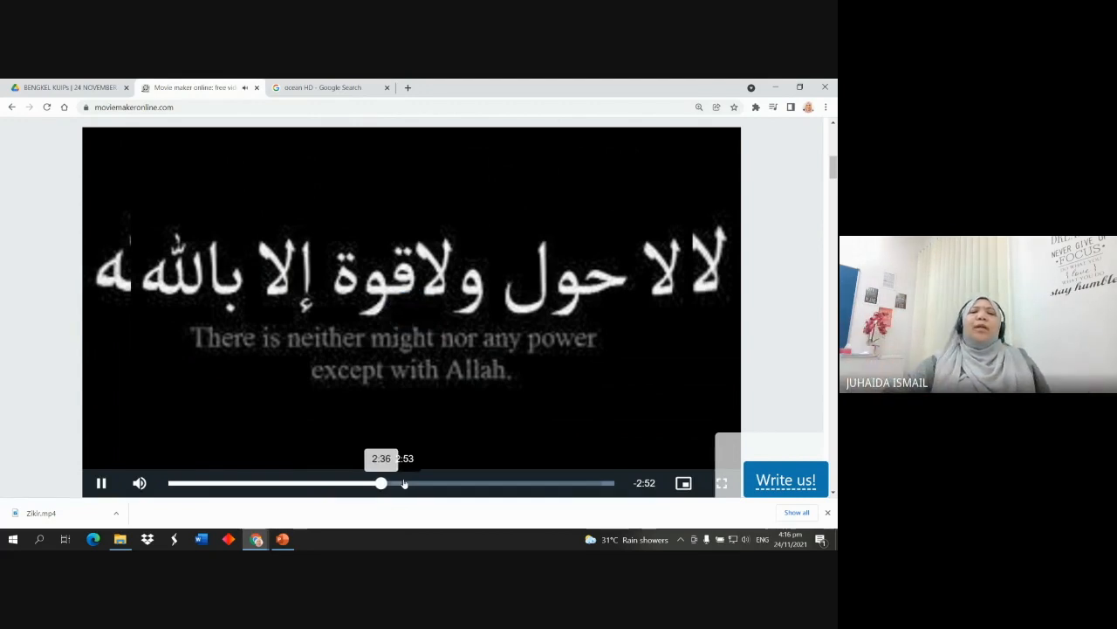
left_click(404, 484)
left_click(436, 482)
left_click(471, 483)
left_click(541, 484)
left_click(558, 485)
left_click(588, 484)
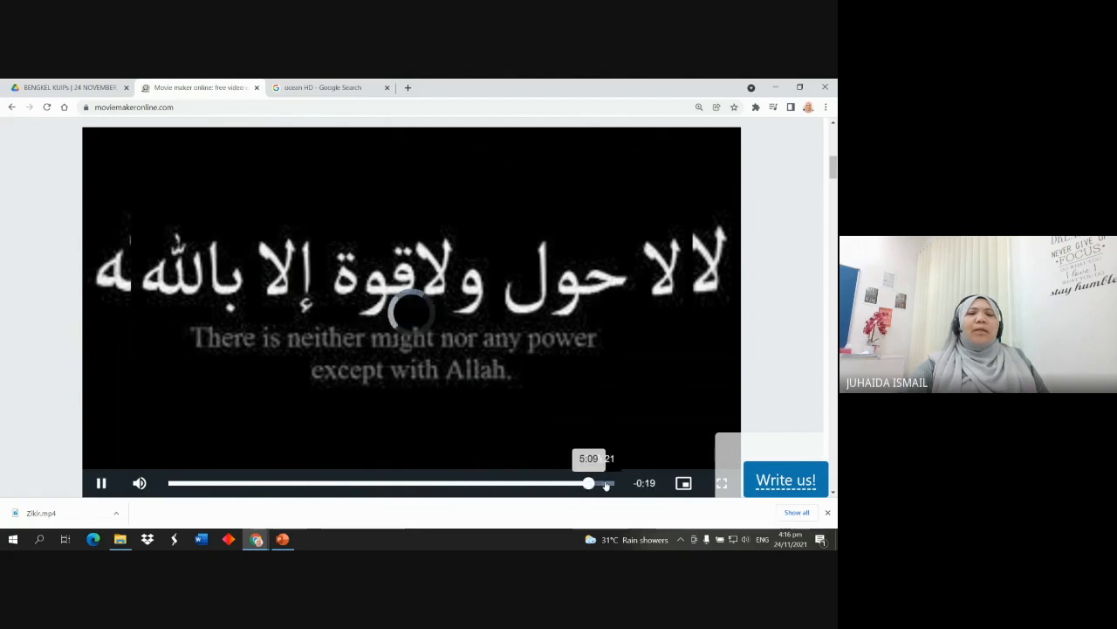
left_click(605, 485)
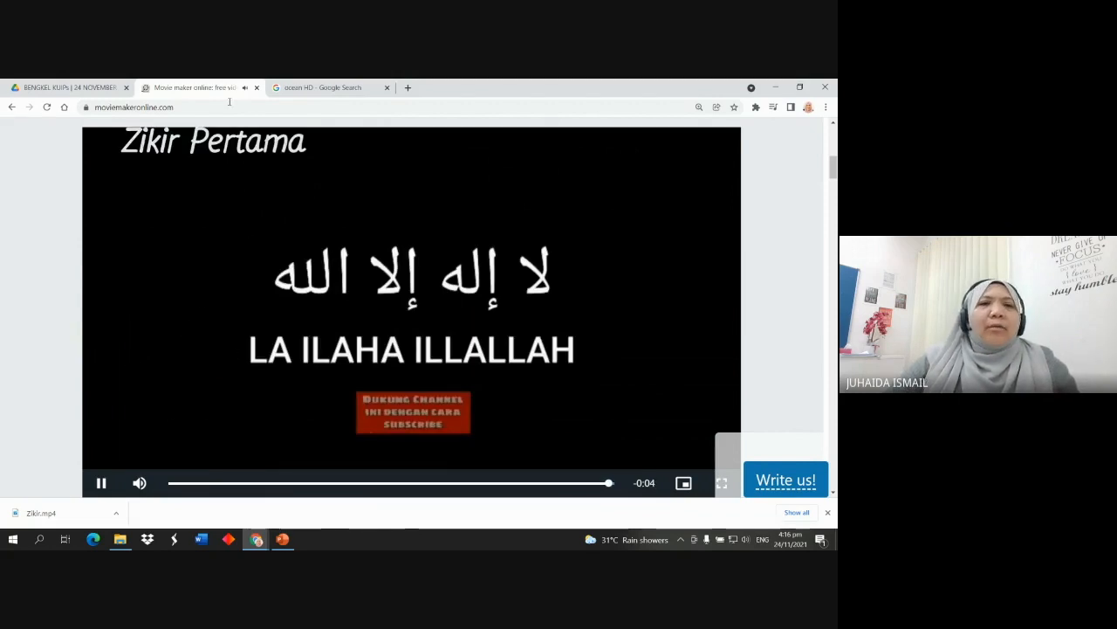
Go back to the "movie maker online" search results and reopen the Movie Maker Online site
left_click(12, 106)
scroll(158, 236, "down", 4)
scroll(158, 237, "up", 2)
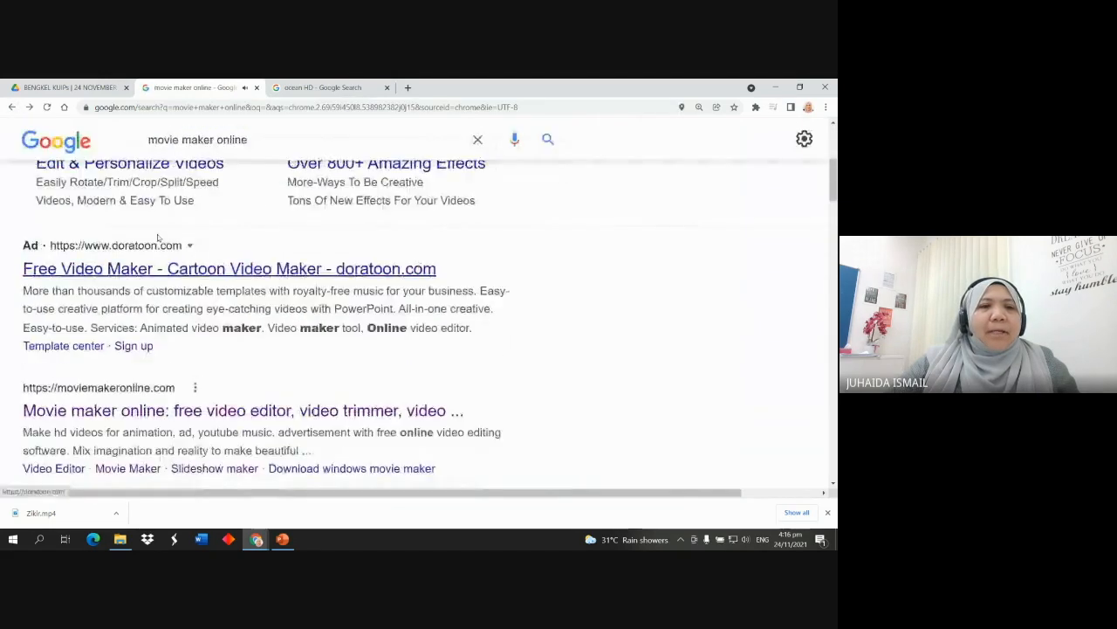
left_click(136, 421)
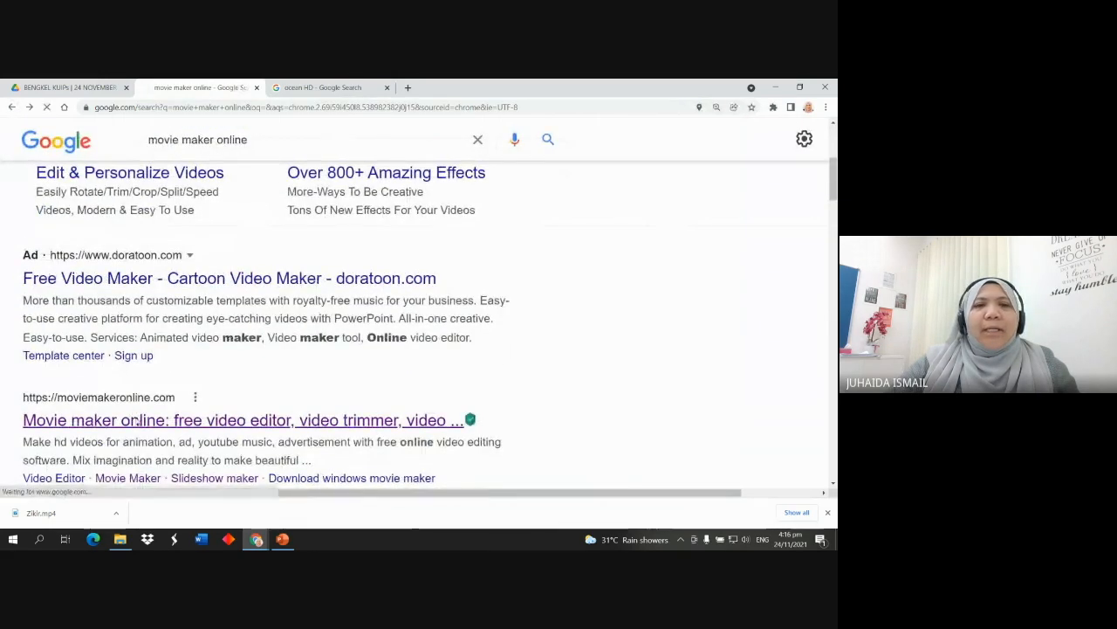
Reveal the download link of the finished movie
scroll(284, 267, "down", 8)
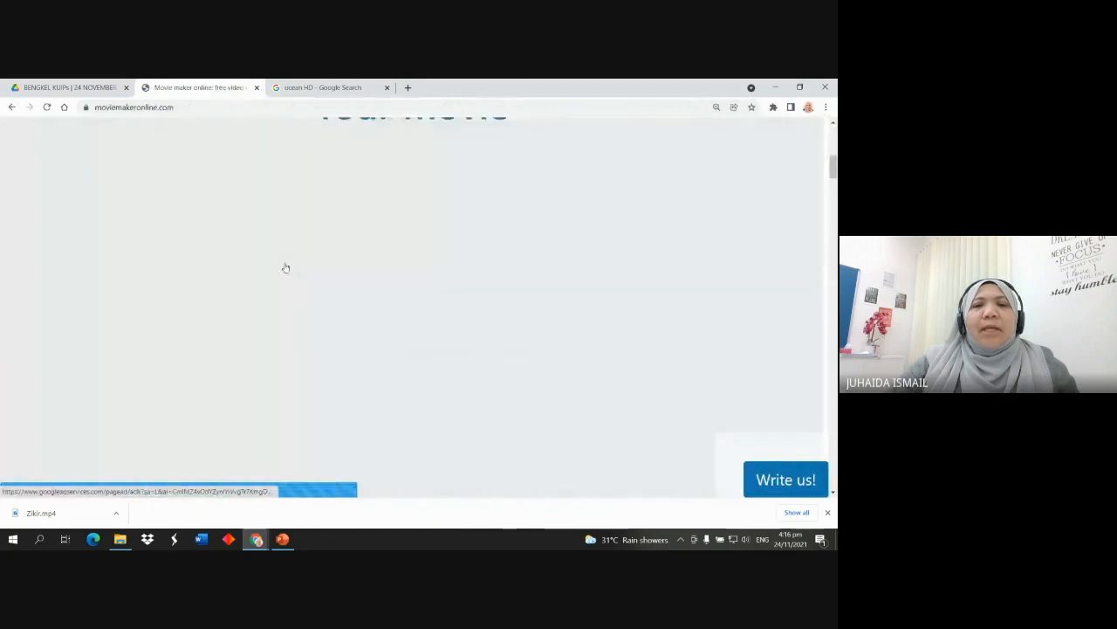
scroll(333, 288, "down", 2)
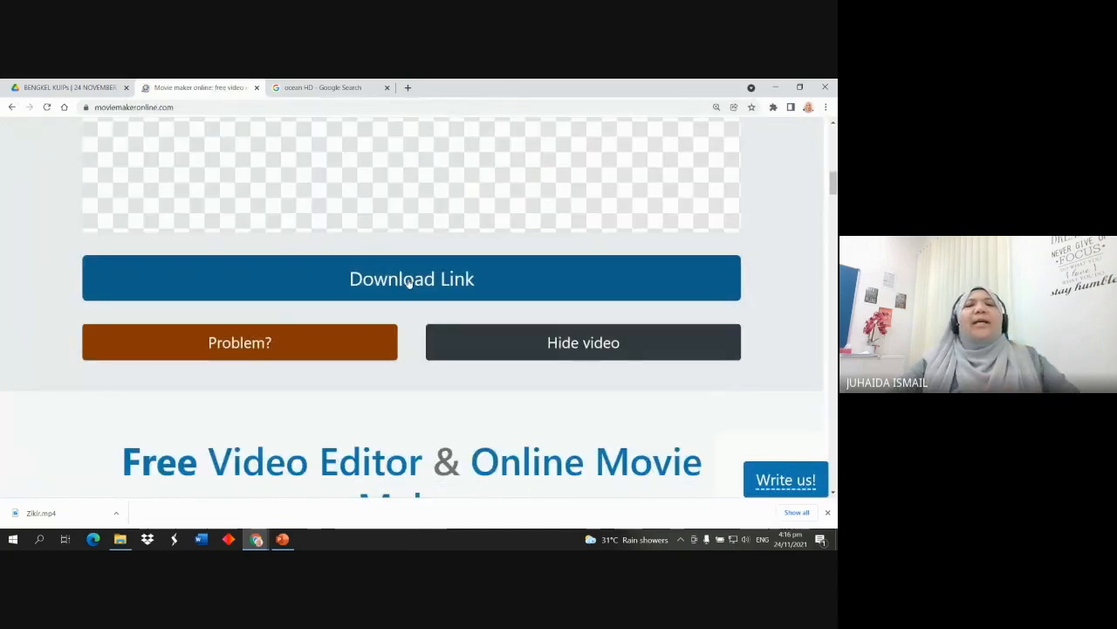
left_click(408, 280)
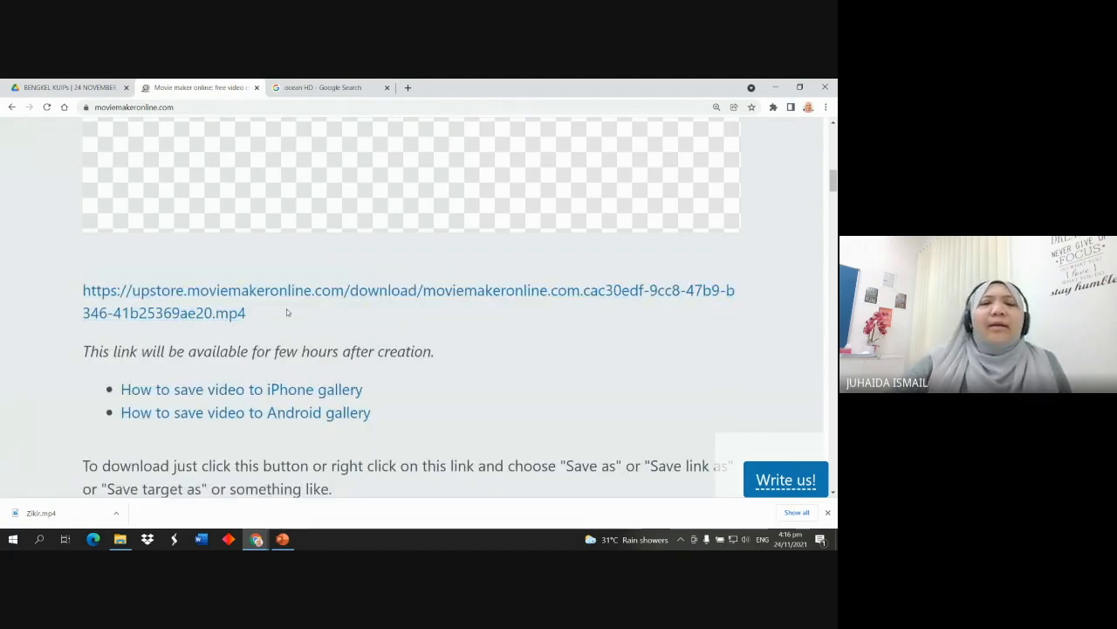
Save the finished movie from its download link as the MP4 "Koleksi Zikir_MovieMaker" in the KUIPs Video folder
right_click(202, 293)
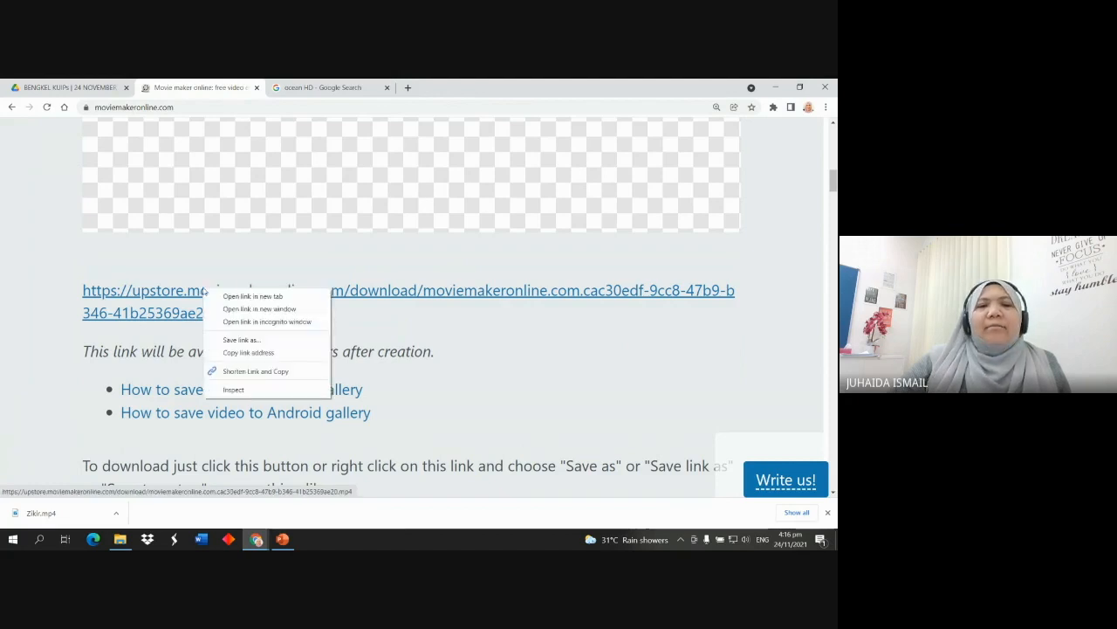
left_click(250, 341)
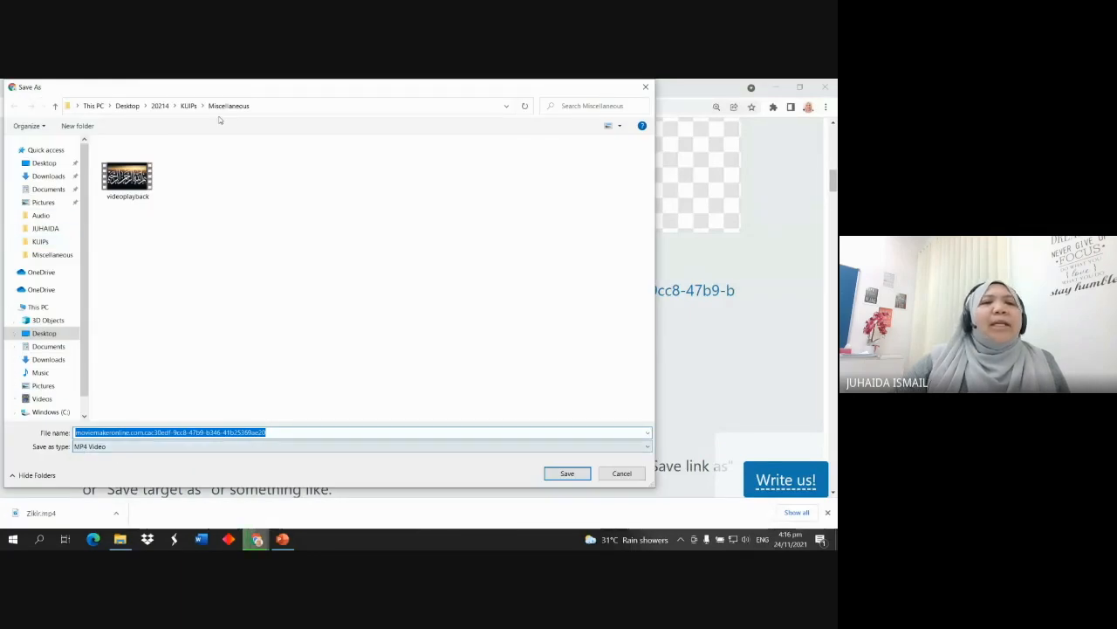
left_click_drag(245, 85, 254, 90)
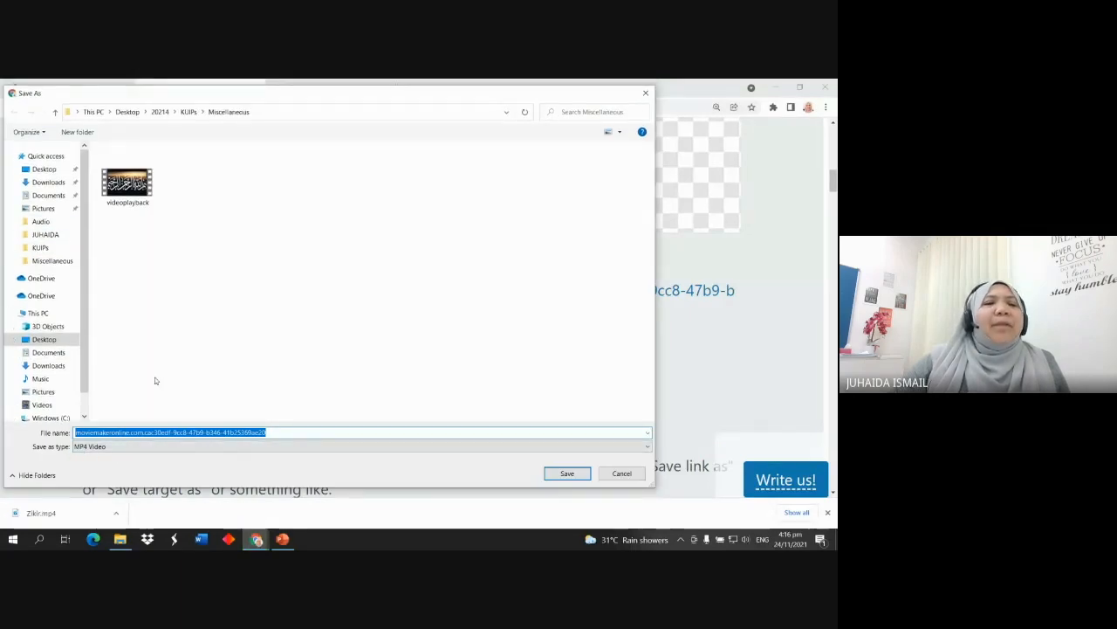
left_click(190, 113)
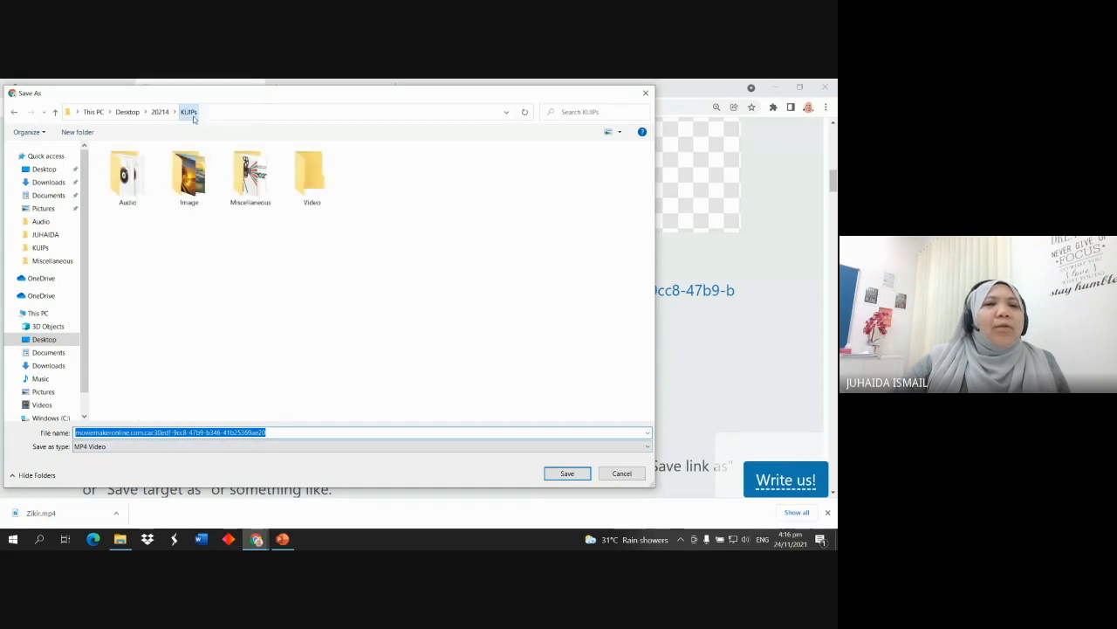
left_click(308, 184)
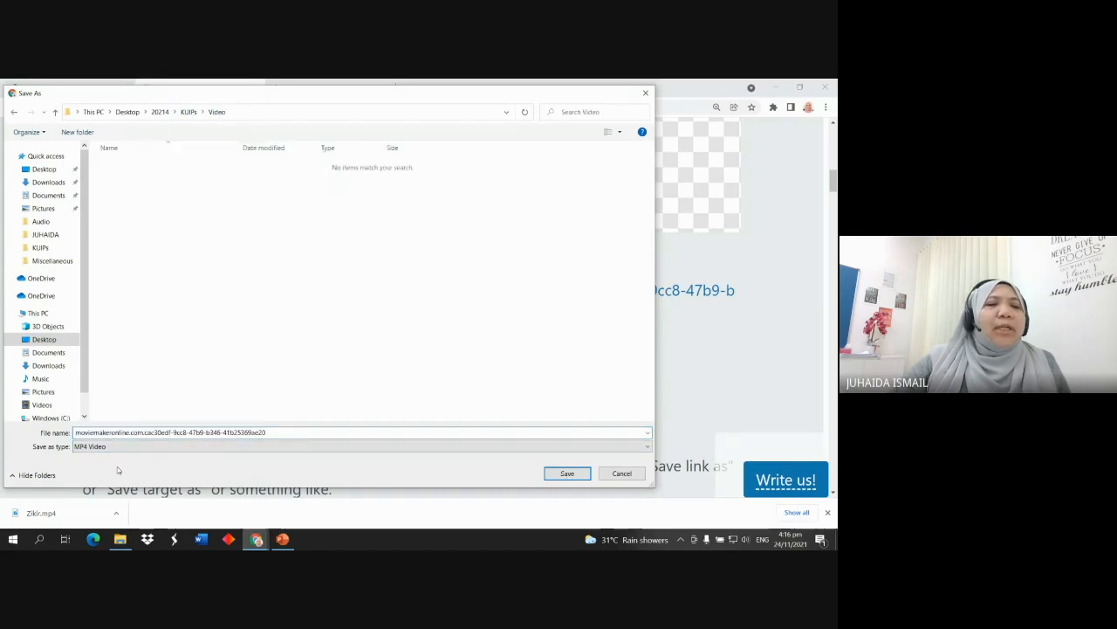
left_click(268, 432)
key("BackSpace")
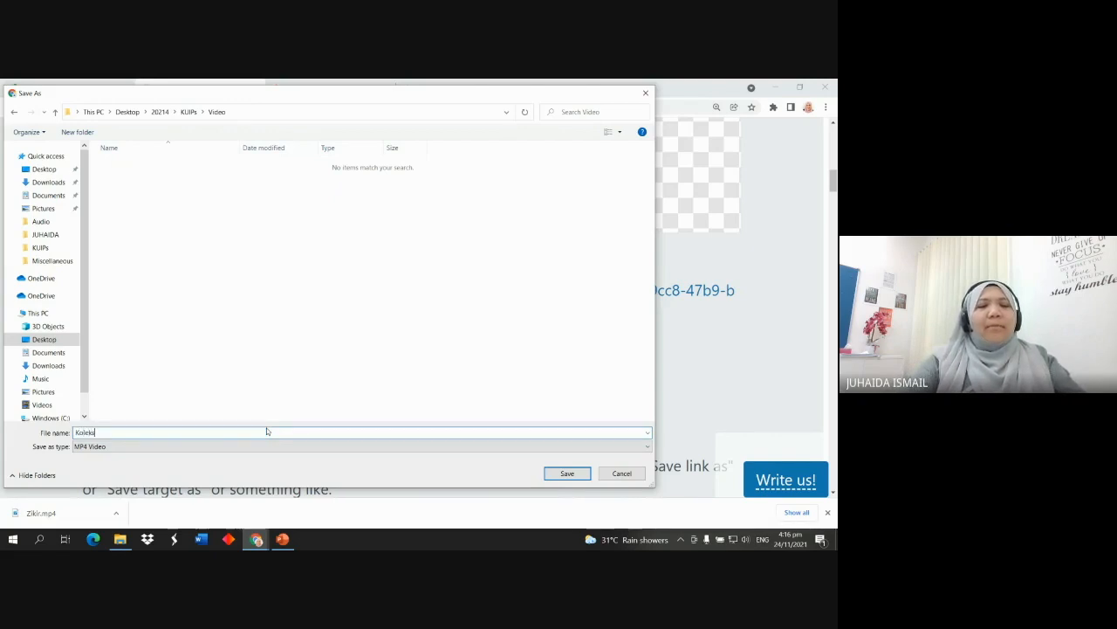
type("Koleksi Zikir_MovieMaker")
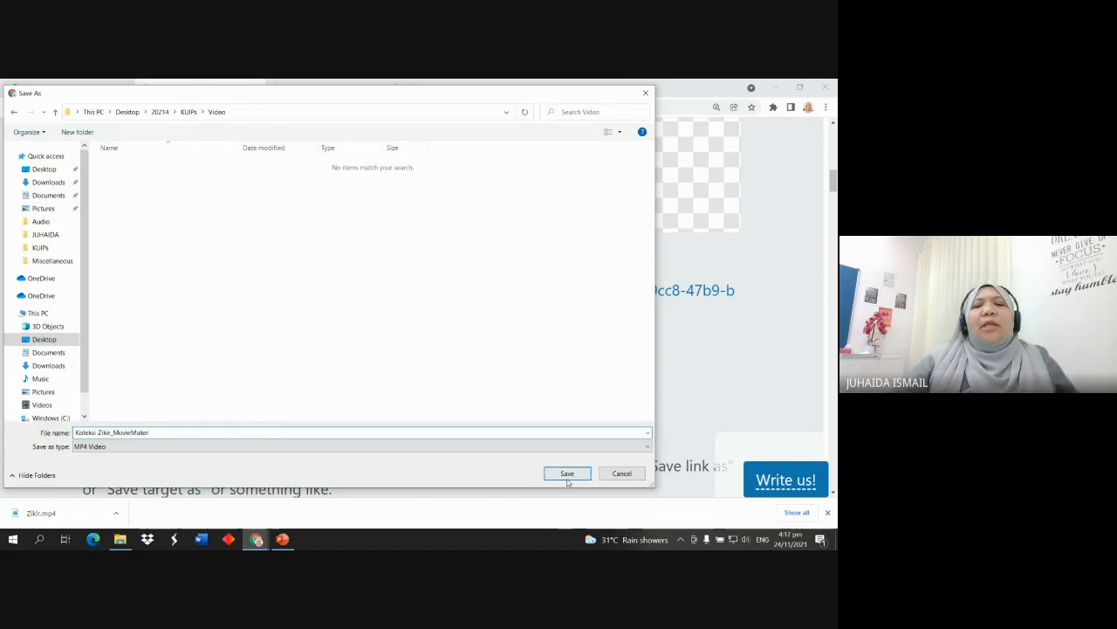
left_click(567, 474)
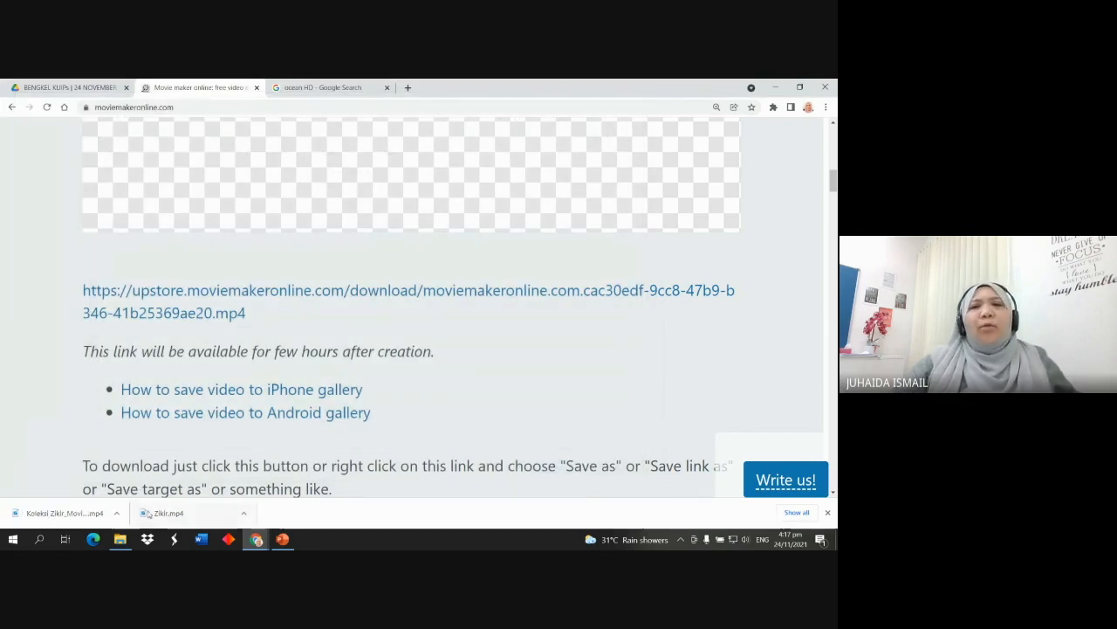
Open the downloaded Koleksi Zikir_MovieMaker video, play its opening title and close the player
left_click(77, 515)
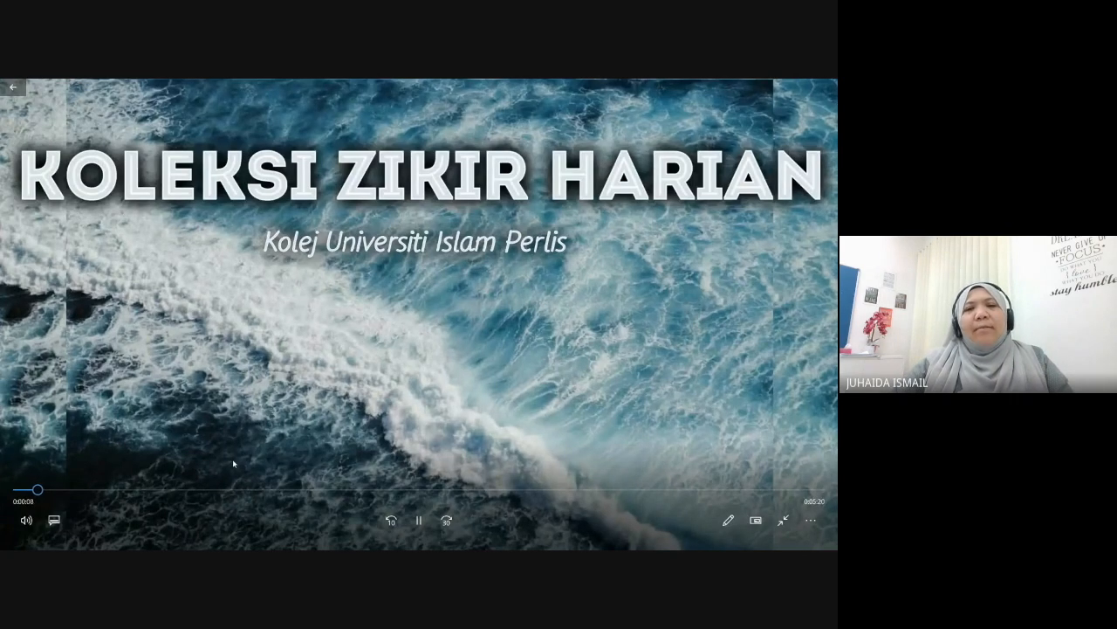
key("Escape")
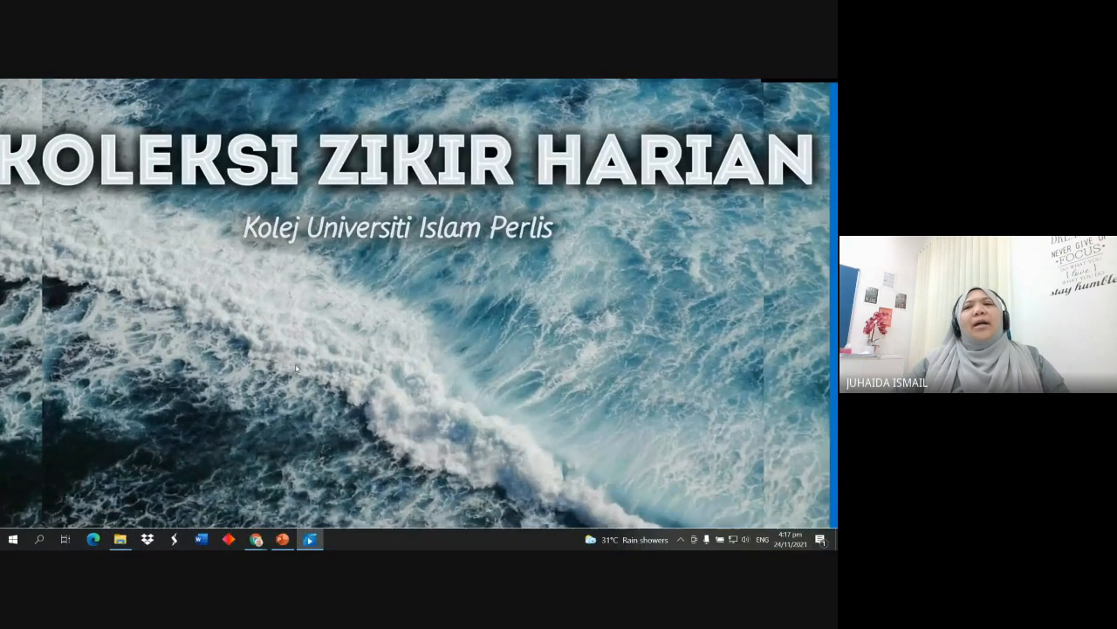
left_click(825, 87)
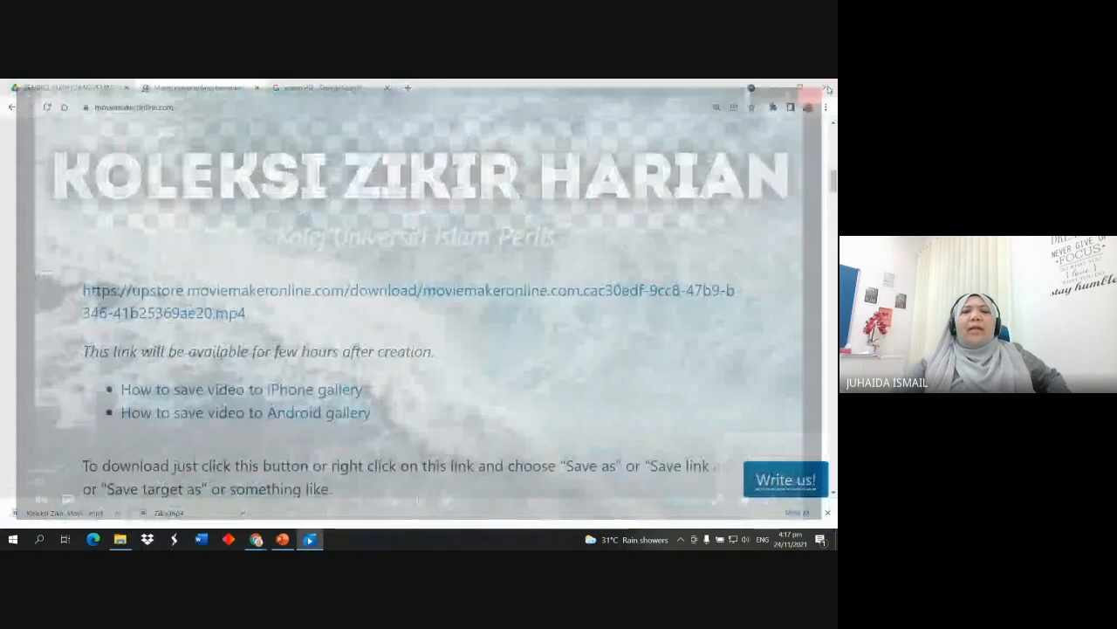
Return from the finished movie page to the "movie maker online" search results and reload the Movie Maker Online site from there
scroll(405, 402, "up", 5)
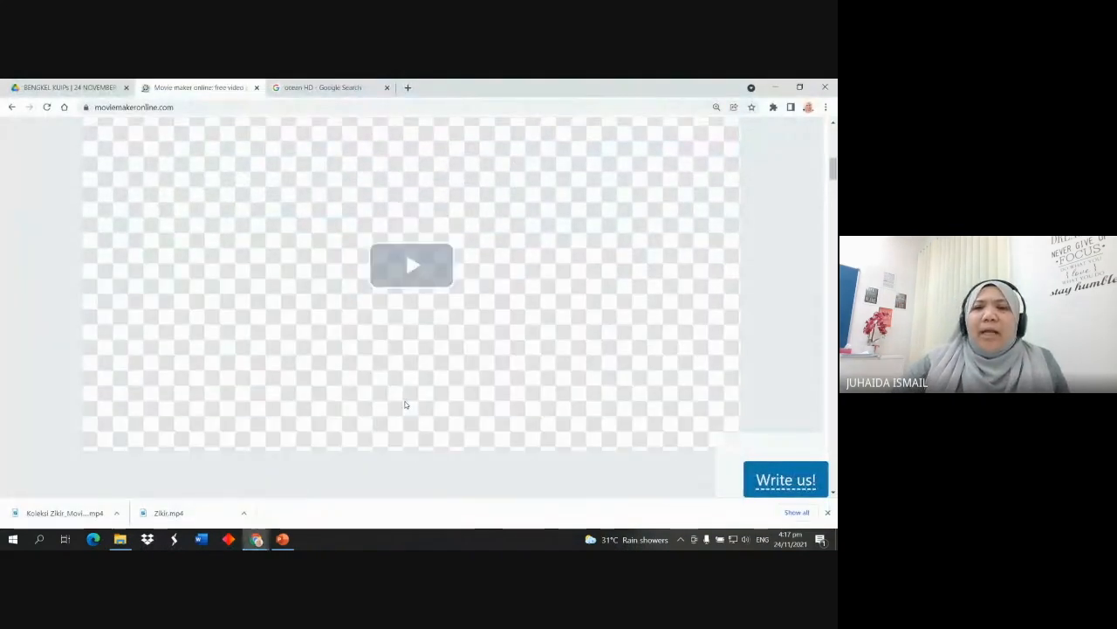
scroll(406, 410, "up", 5)
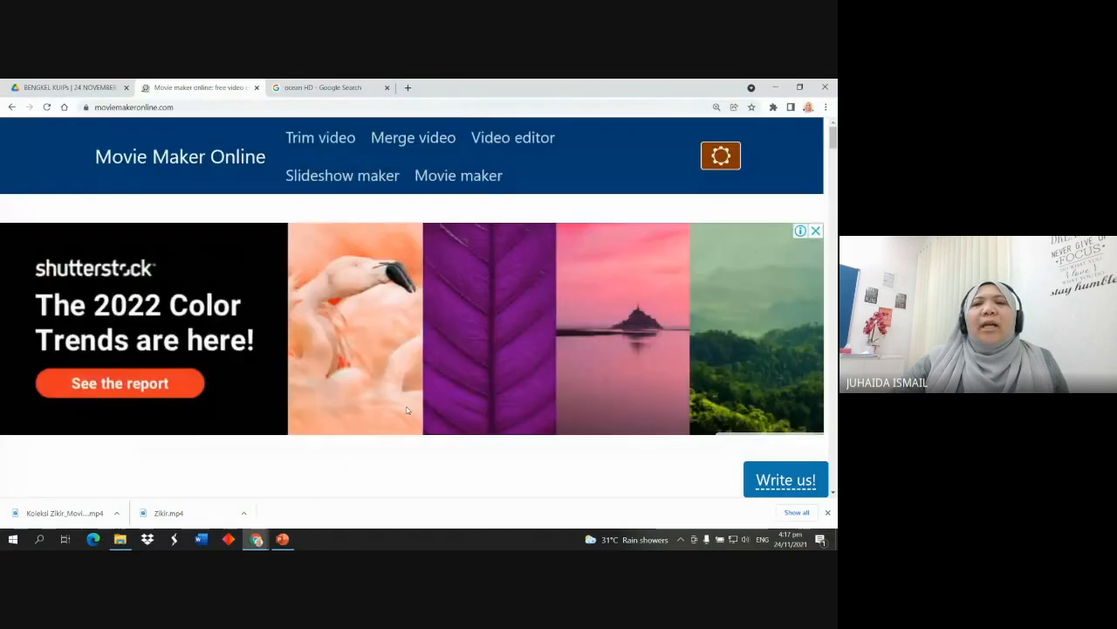
left_click(11, 106)
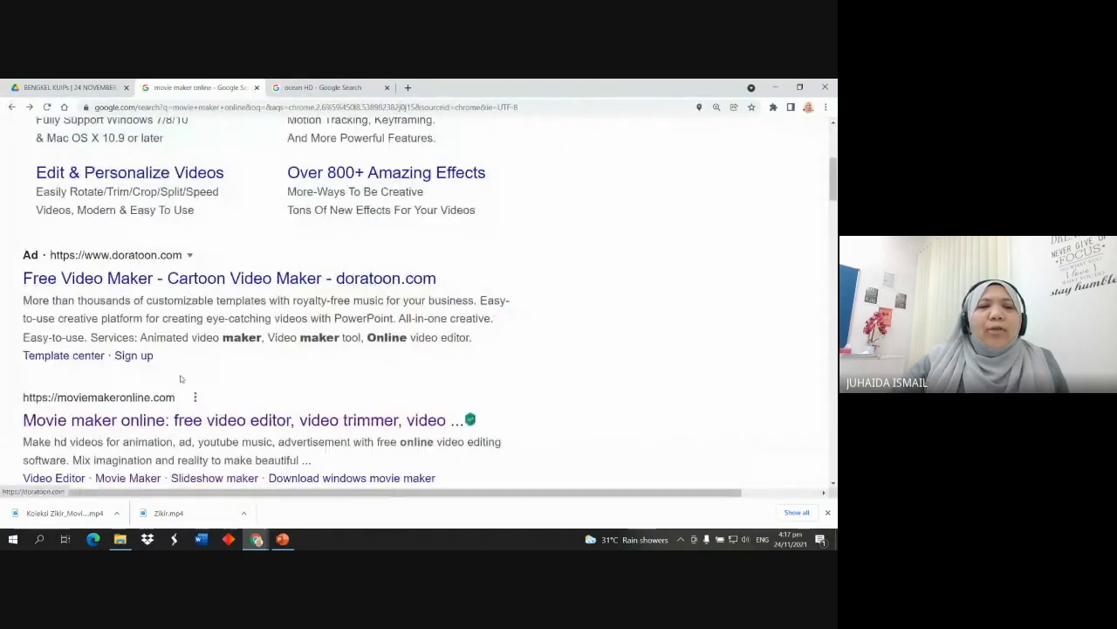
left_click(181, 419)
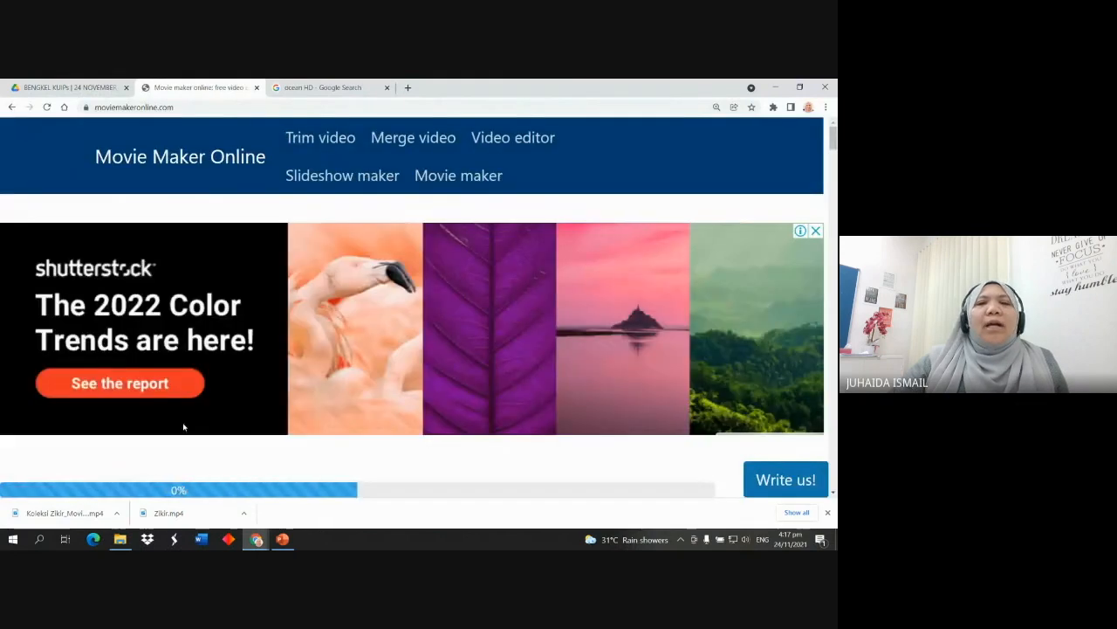
scroll(444, 255, "down", 5)
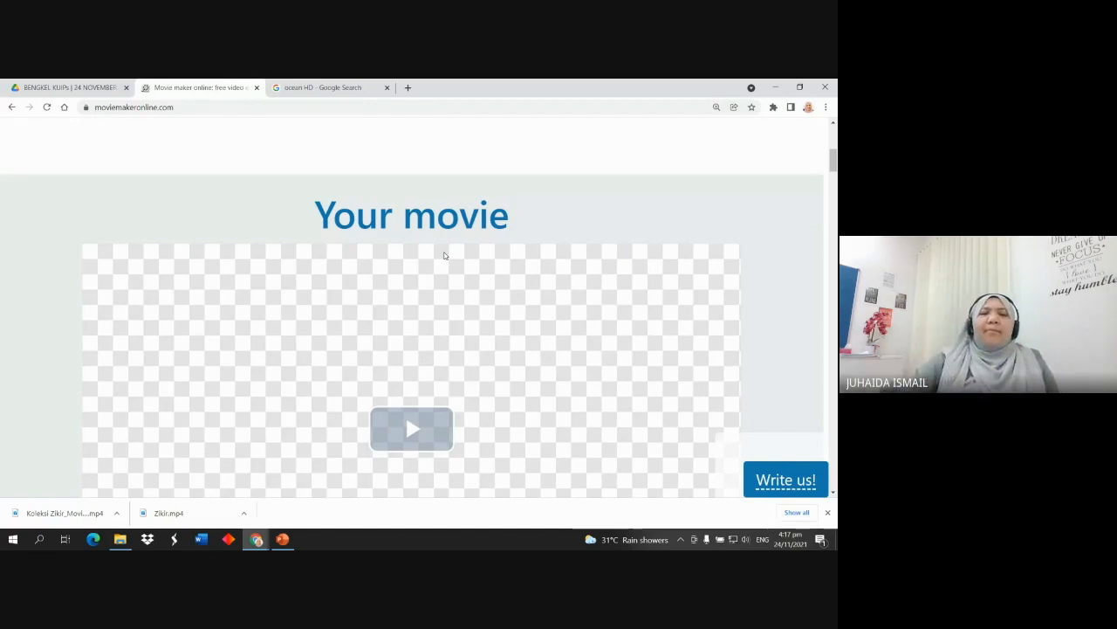
left_click(10, 107)
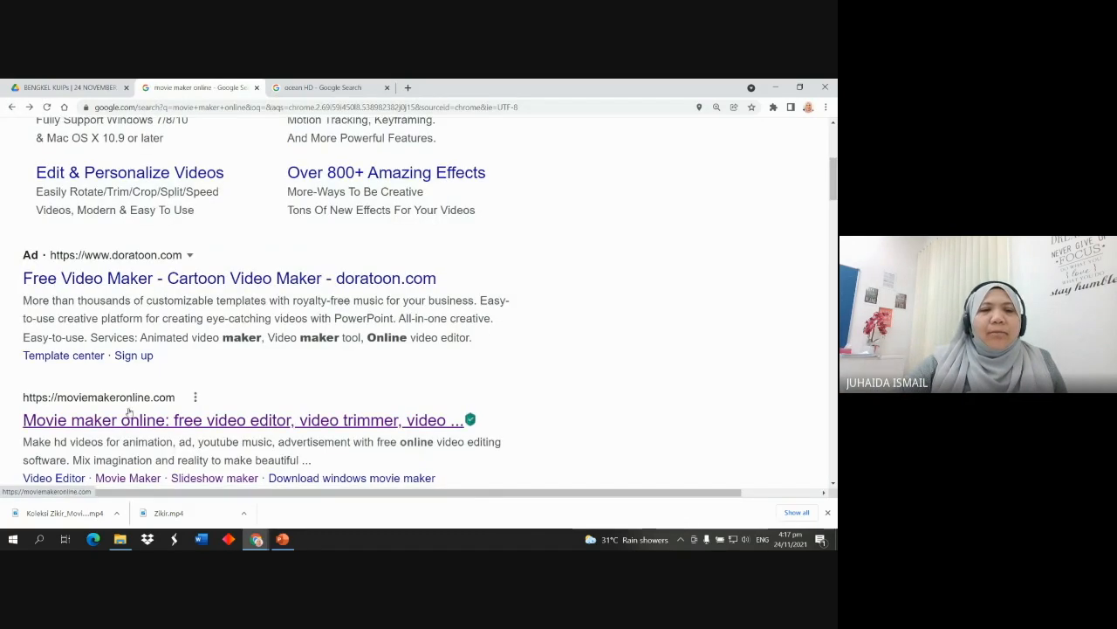
left_click(129, 422)
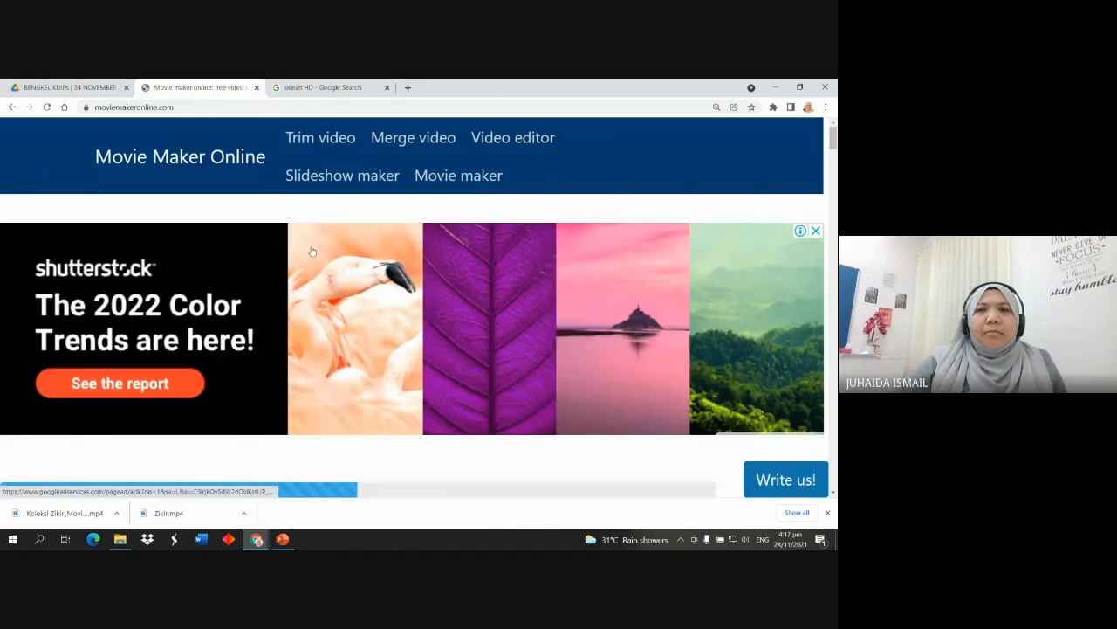
Review the existing zikir project's timeline, transitions, minimum duration and output format in the editor
scroll(185, 271, "down", 18)
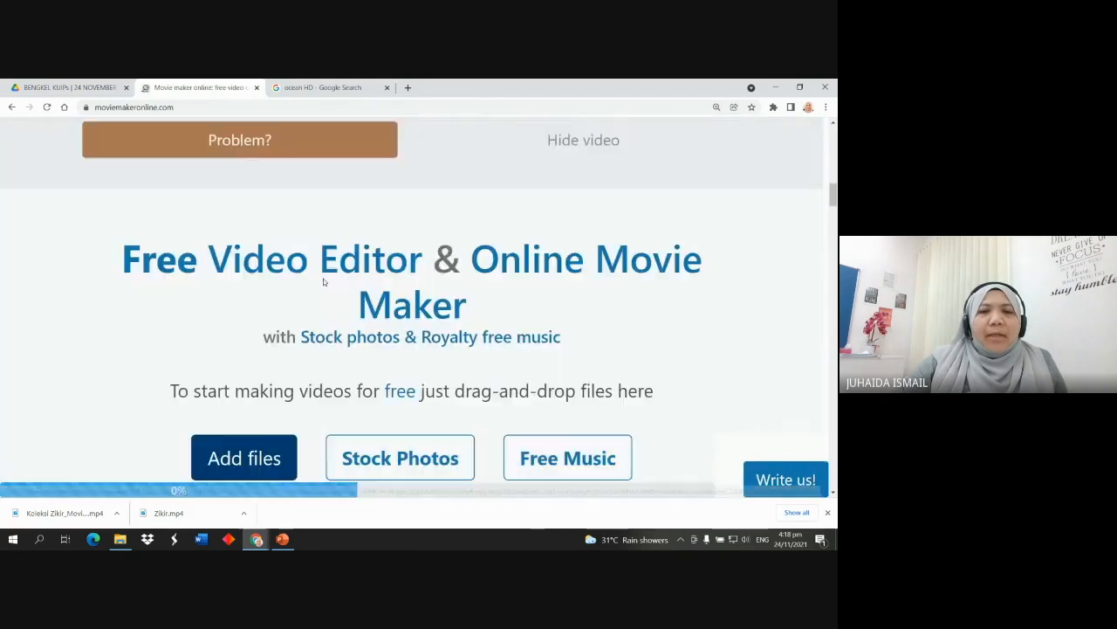
scroll(323, 281, "down", 5)
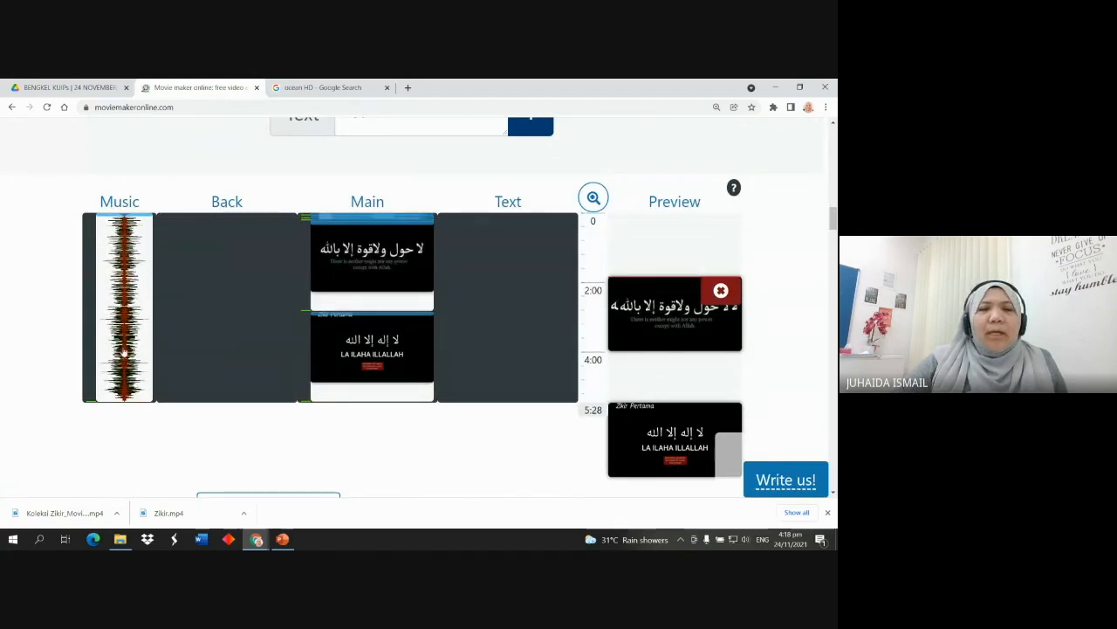
scroll(124, 351, "down", 3)
scroll(519, 142, "up", 3)
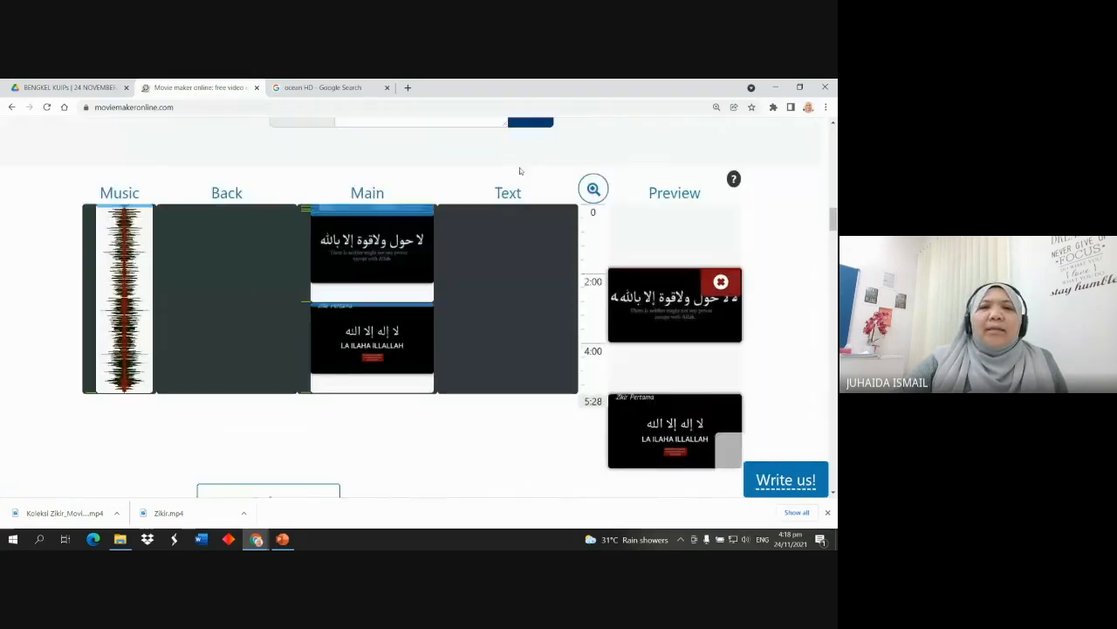
scroll(520, 171, "down", 8)
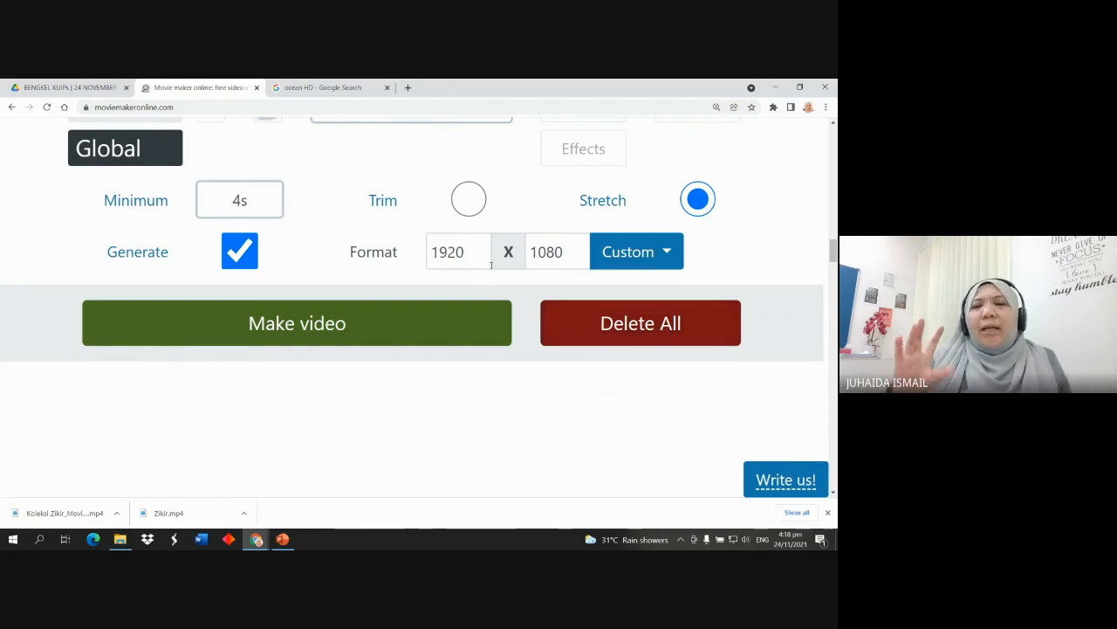
scroll(447, 262, "up", 8)
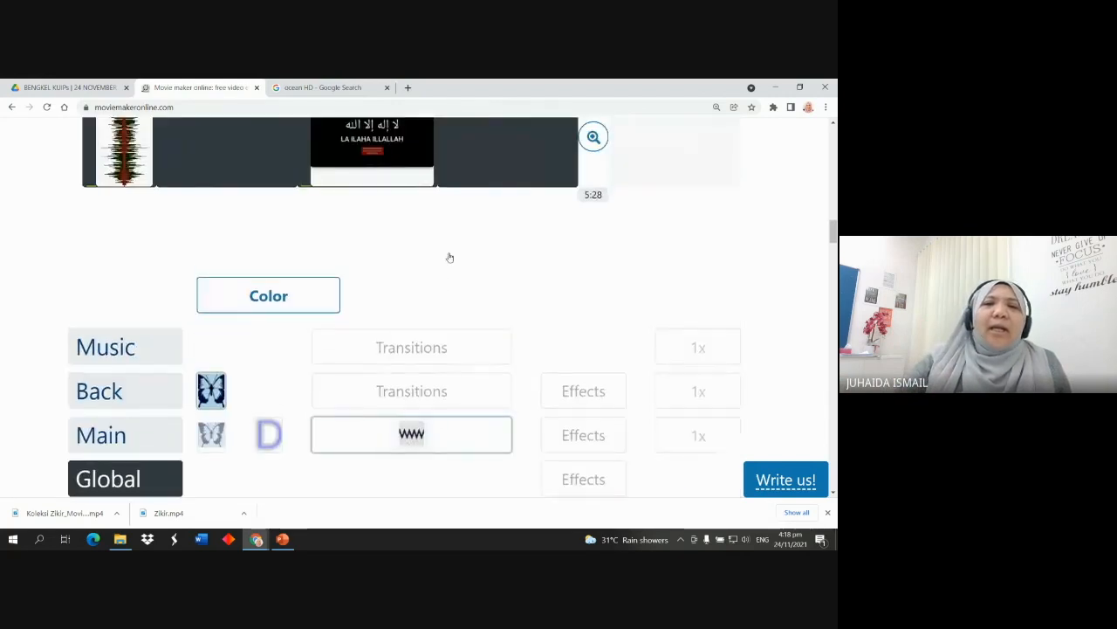
Delete all data of the zikir project from the editor page
scroll(445, 320, "down", 8)
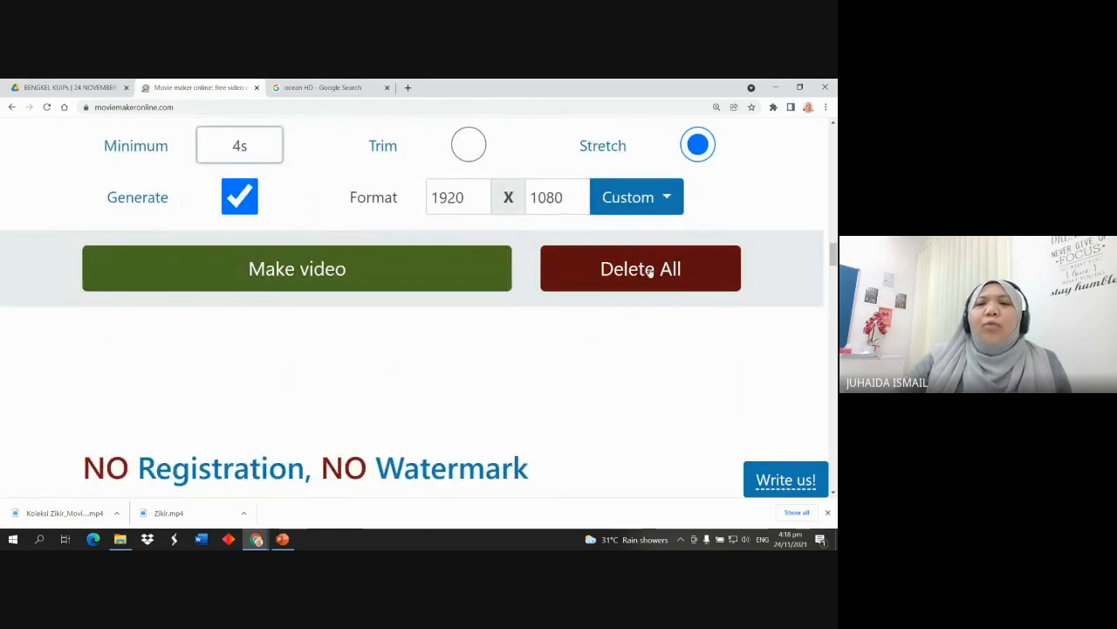
left_click(643, 269)
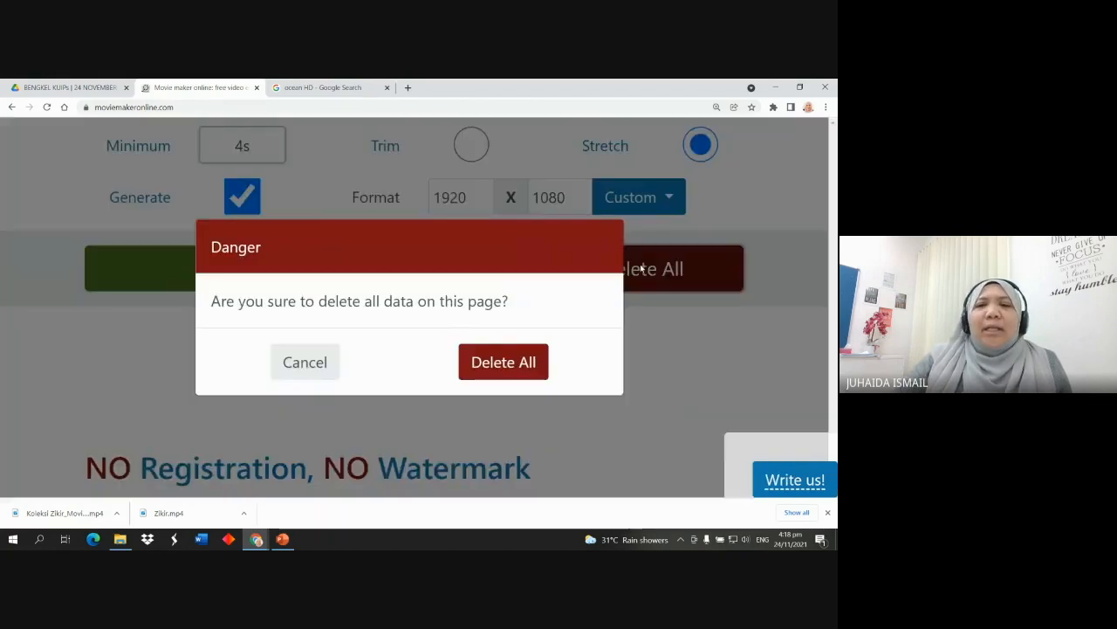
left_click(494, 361)
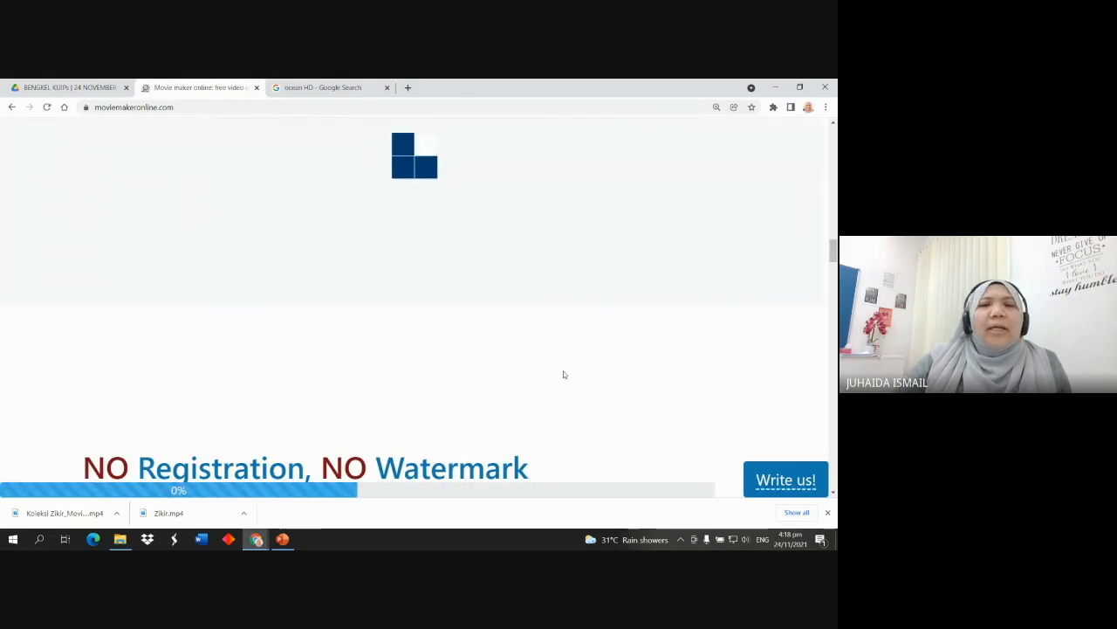
Check the cleared editor's file and text options, timeline, global settings and the registration and watermark notes
scroll(498, 288, "up", 5)
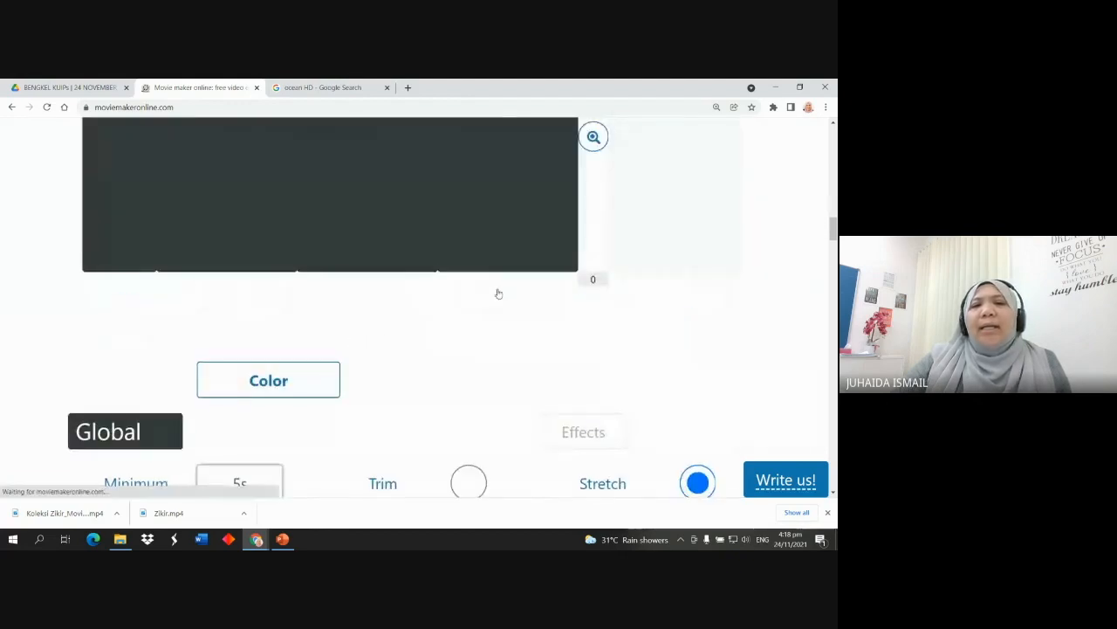
scroll(498, 293, "up", 4)
scroll(492, 315, "up", 4)
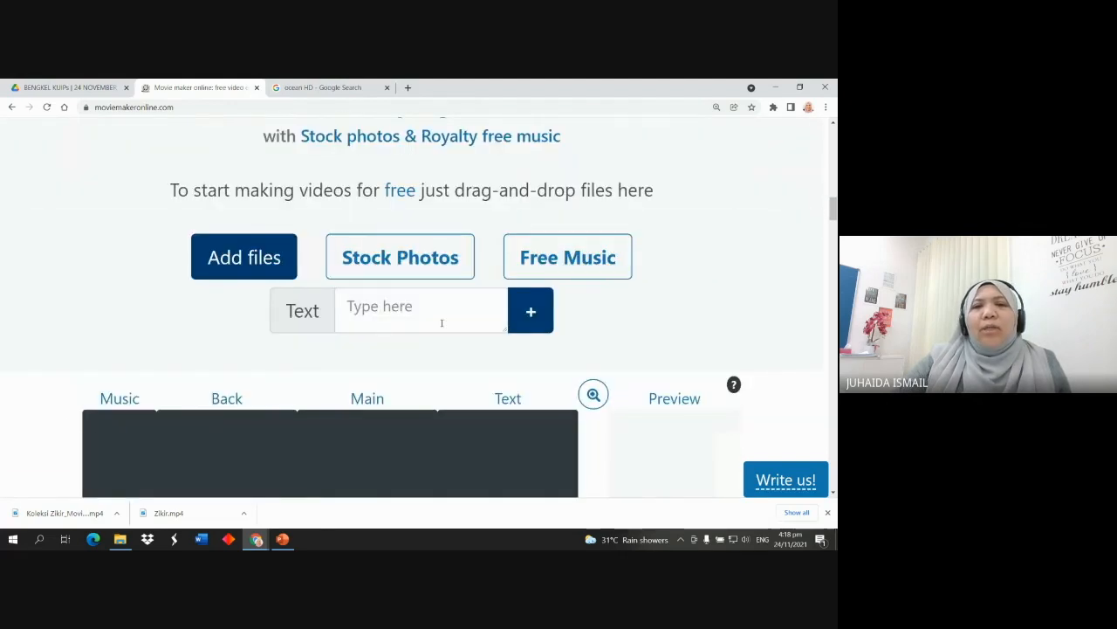
scroll(405, 349, "down", 2)
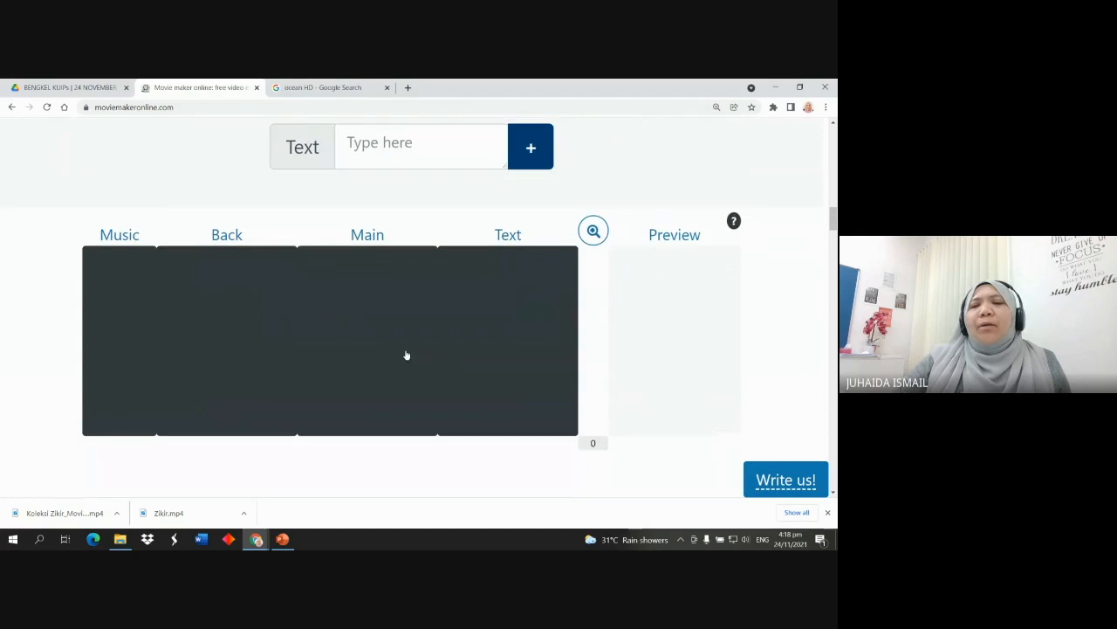
scroll(405, 354, "down", 5)
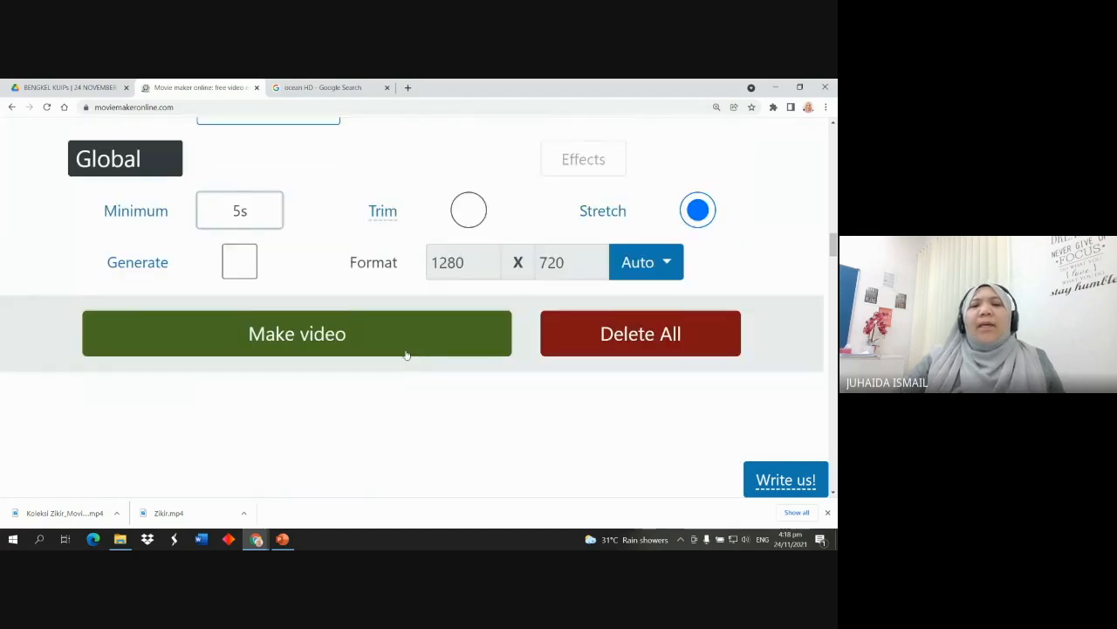
scroll(406, 355, "down", 5)
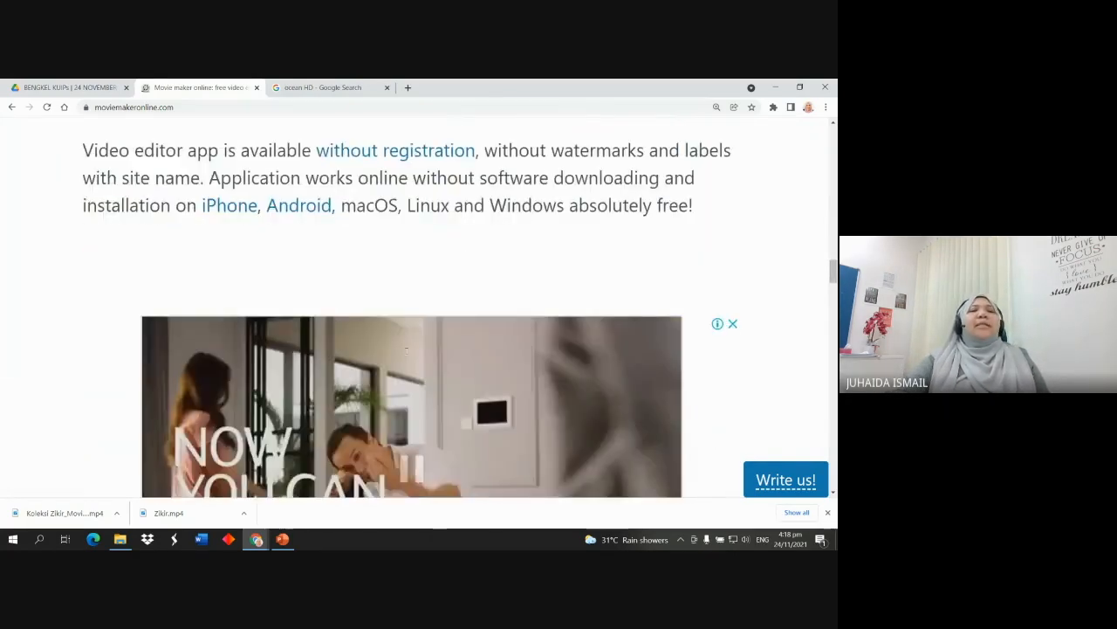
scroll(406, 349, "up", 2)
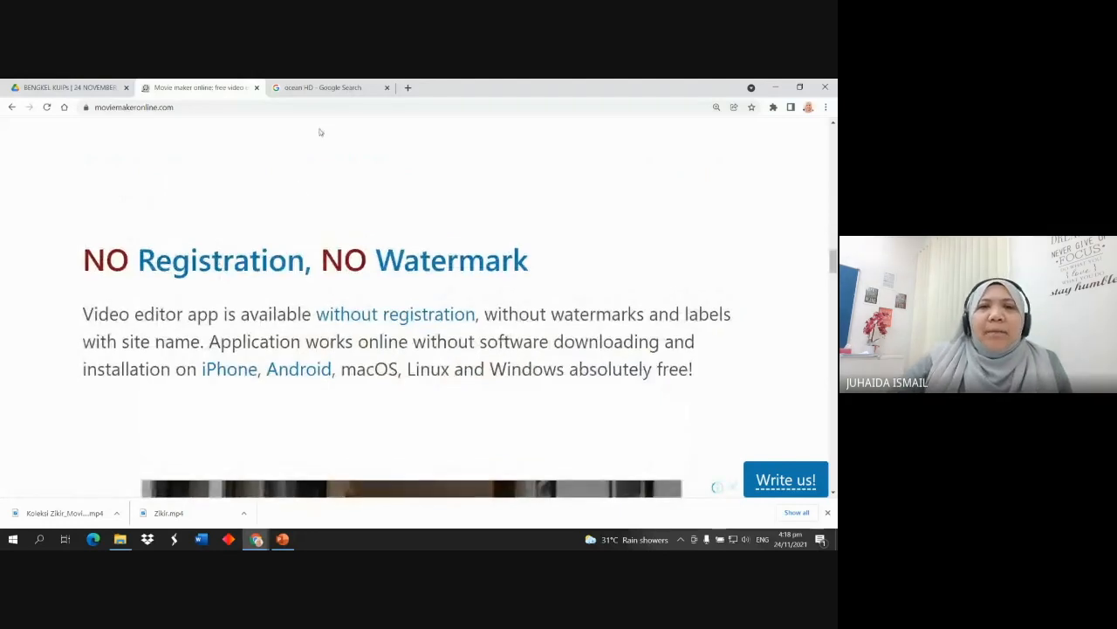
Switch to the "ocean HD" Google image results and look back through the ocean pictures
mouse_move(304, 94)
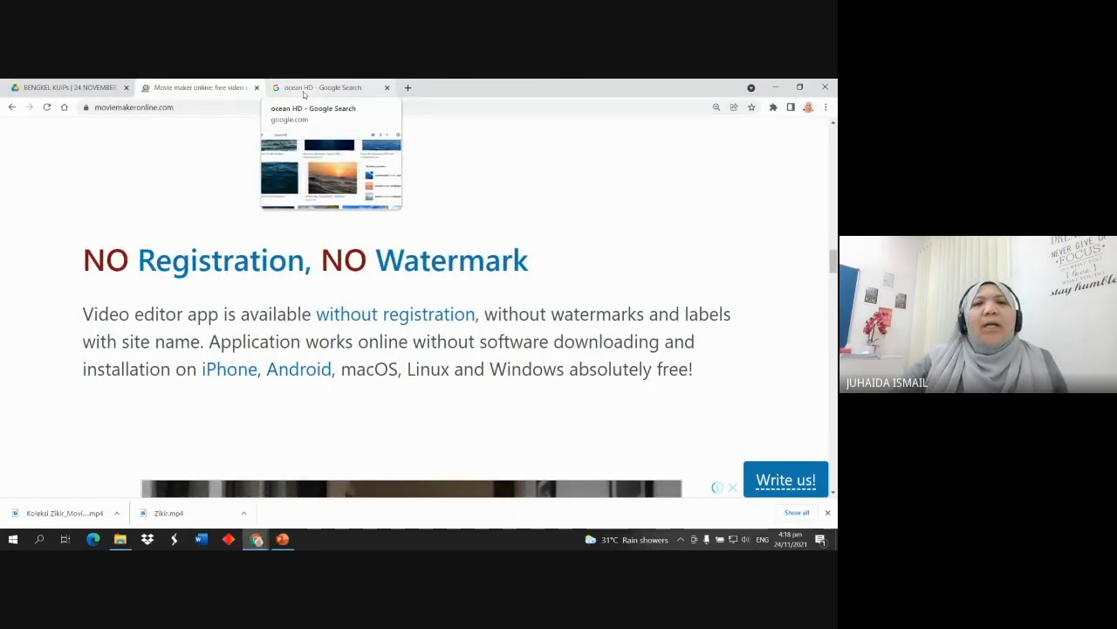
left_click(304, 88)
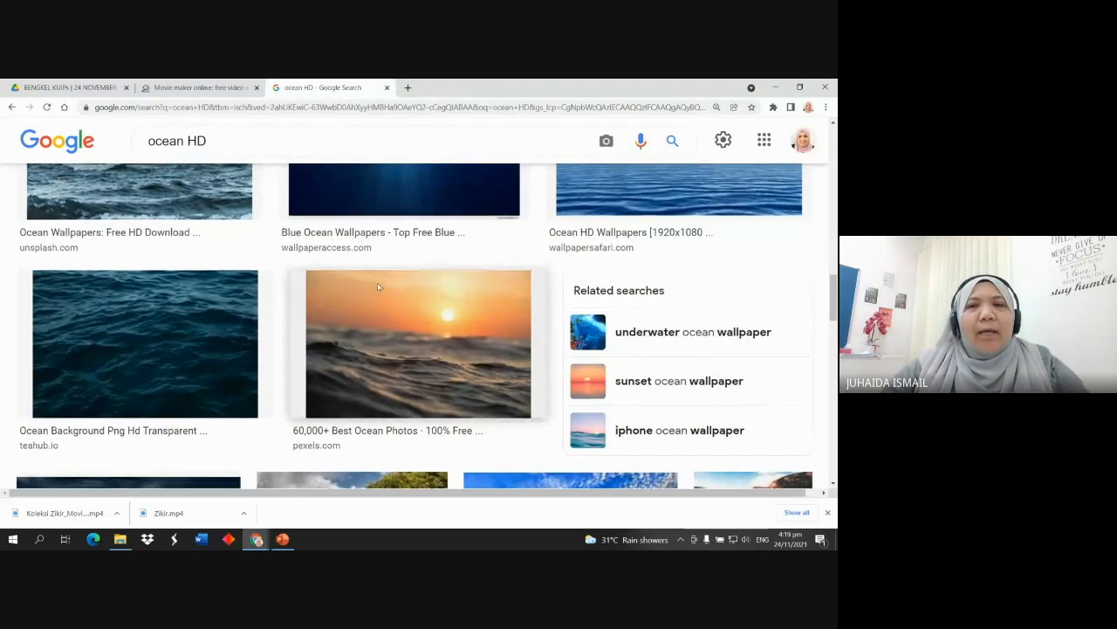
scroll(314, 306, "up", 5)
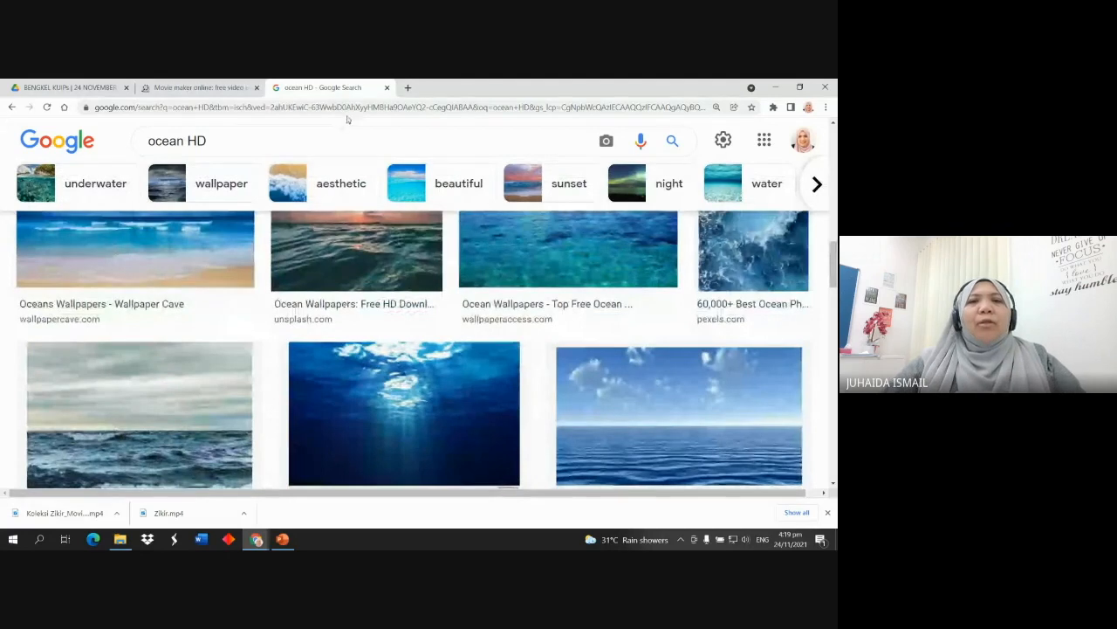
Search Google for "youtube" in a new browser tab and open the YouTube site from the results
left_click(408, 87)
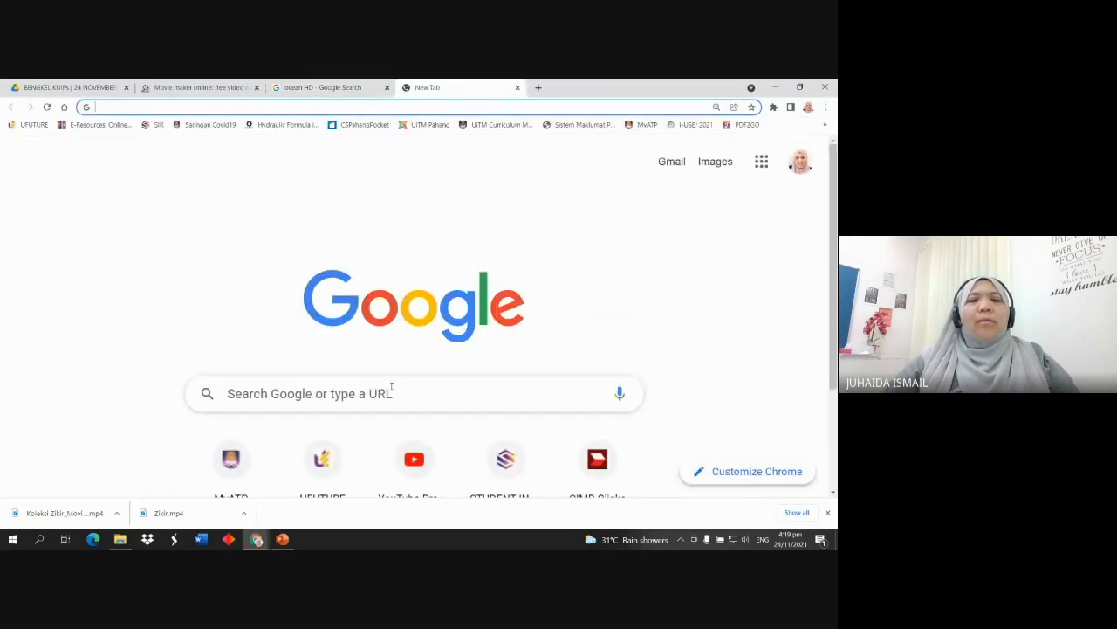
scroll(405, 366, "down", 1)
left_click(381, 339)
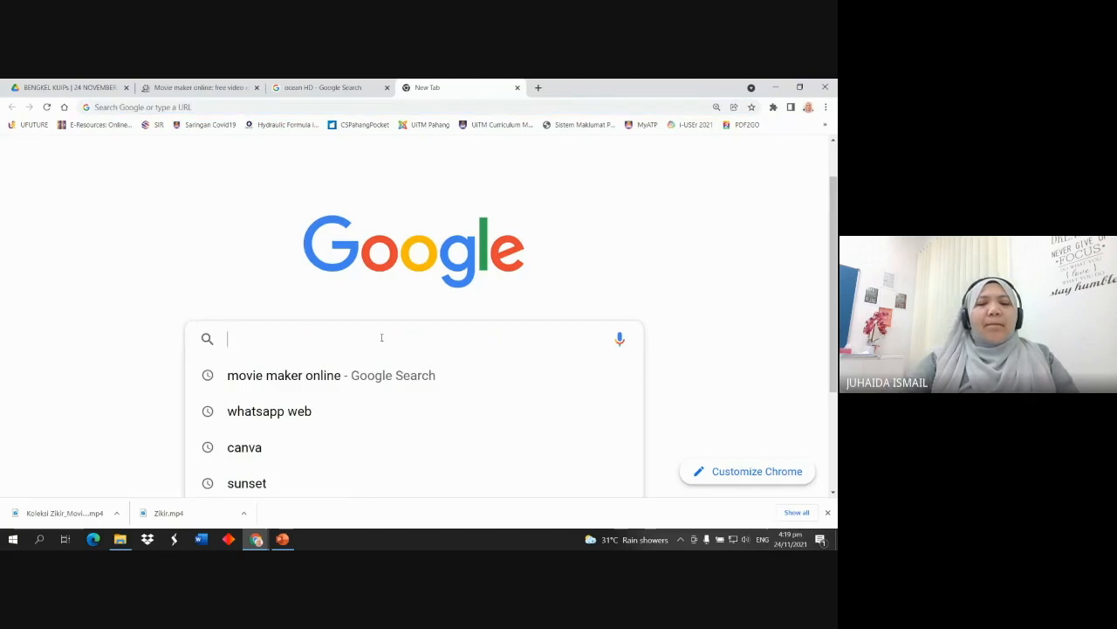
type("youtube")
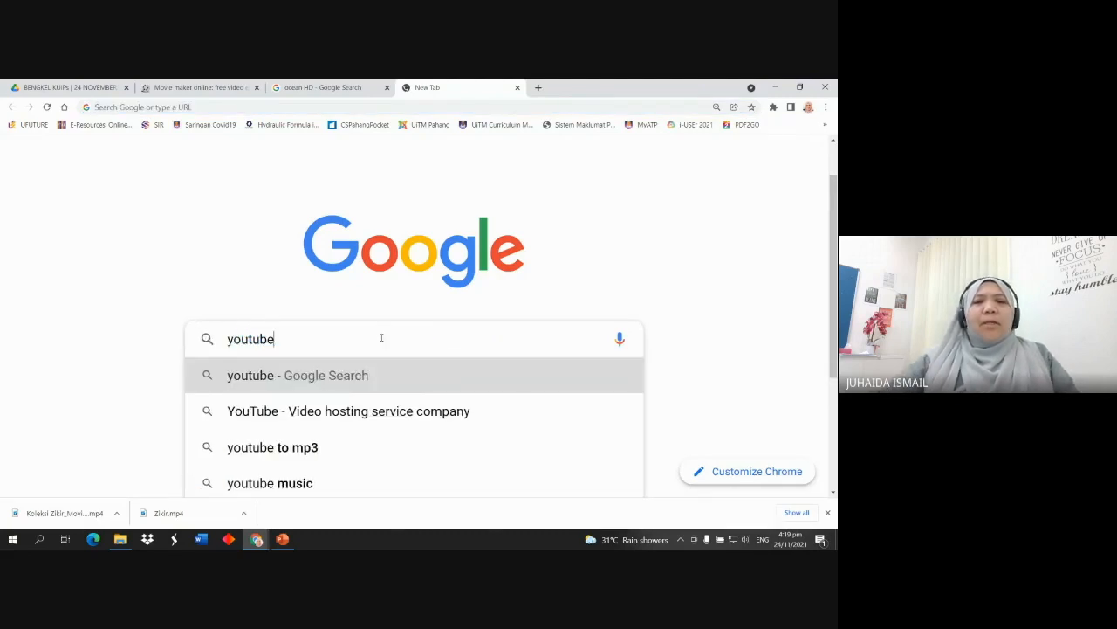
key("Return")
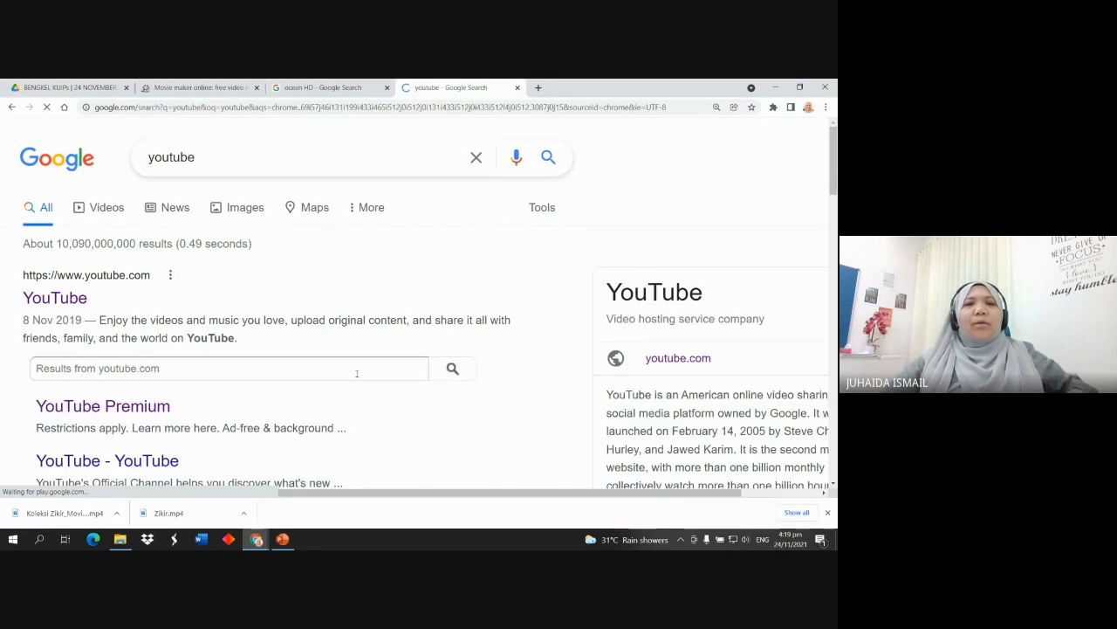
left_click(85, 299)
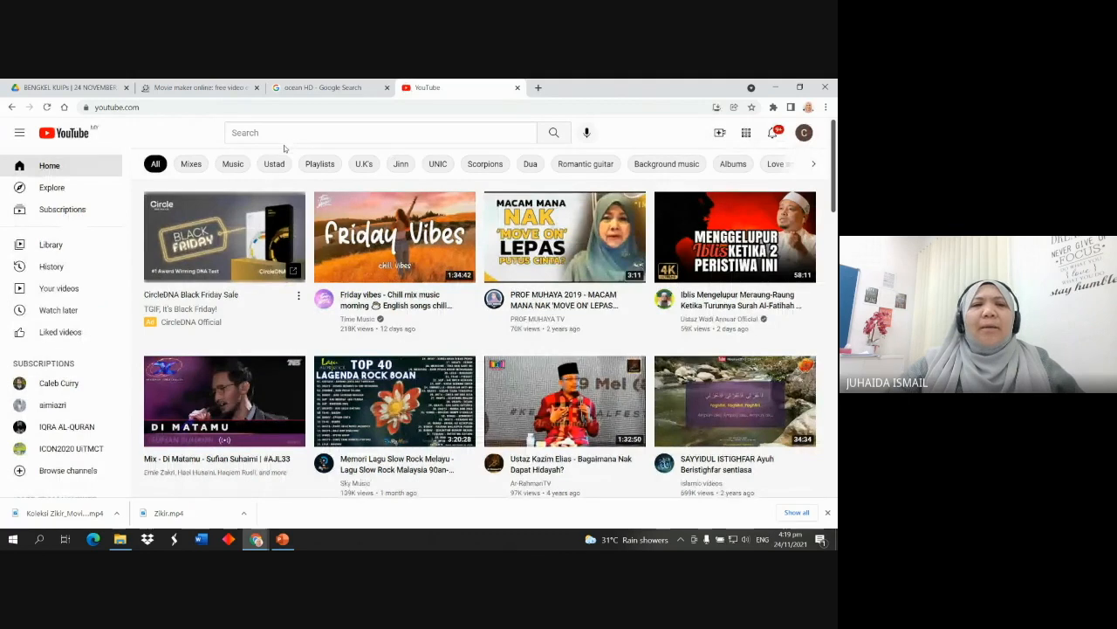
Search YouTube for "puji pujian raihan" and open the video titled "Raihan = Puji-Pujian"
left_click(269, 133)
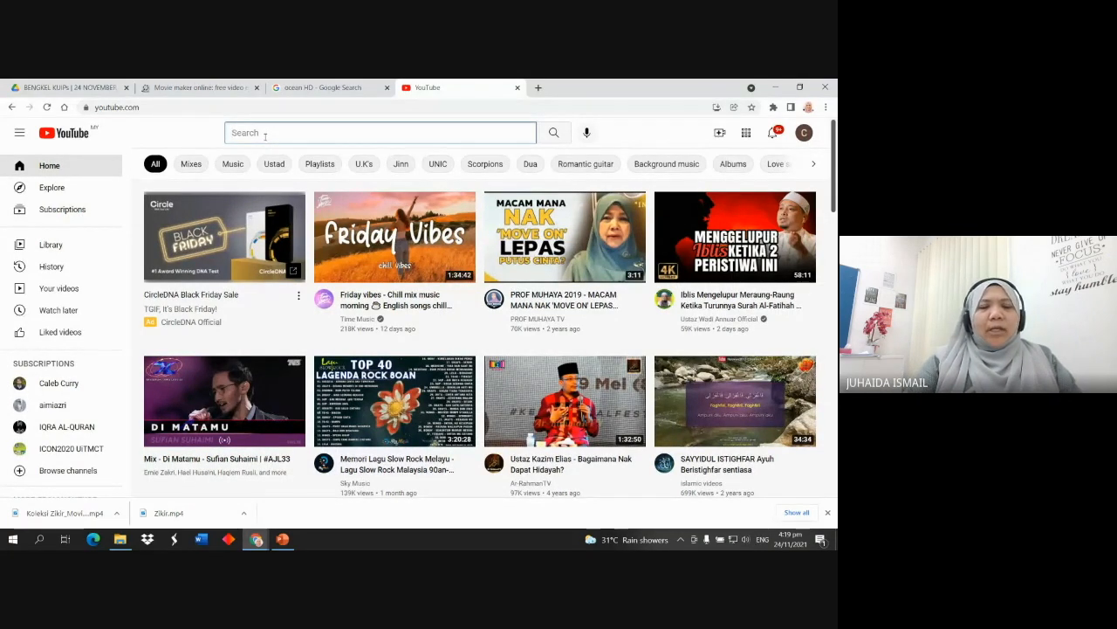
type("Pu")
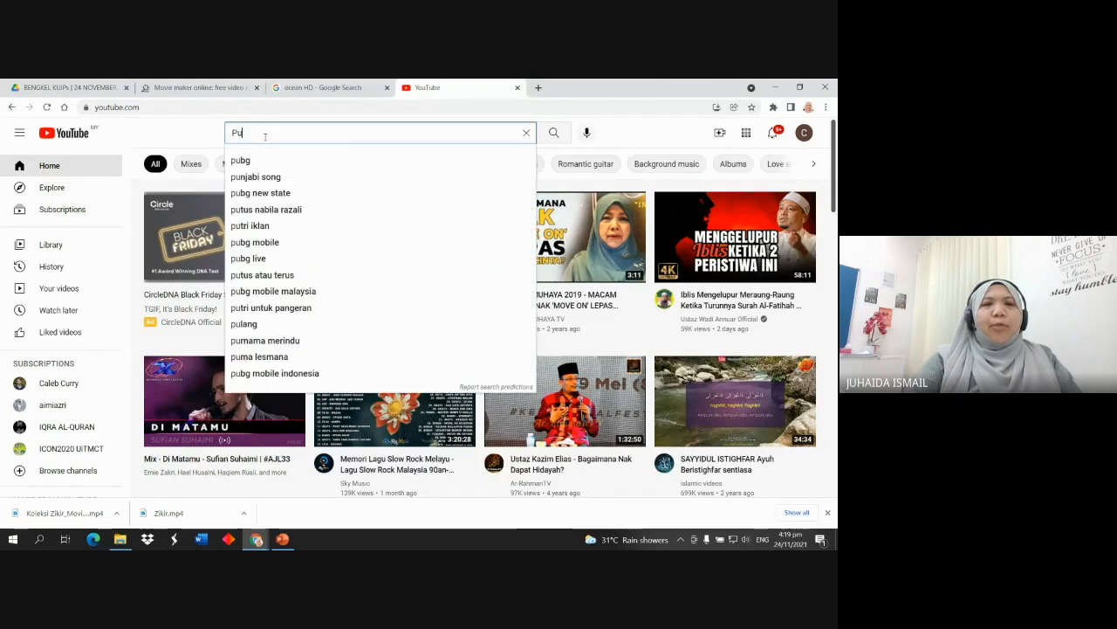
type("jian")
key("BackSpace")
key("BackSpace")
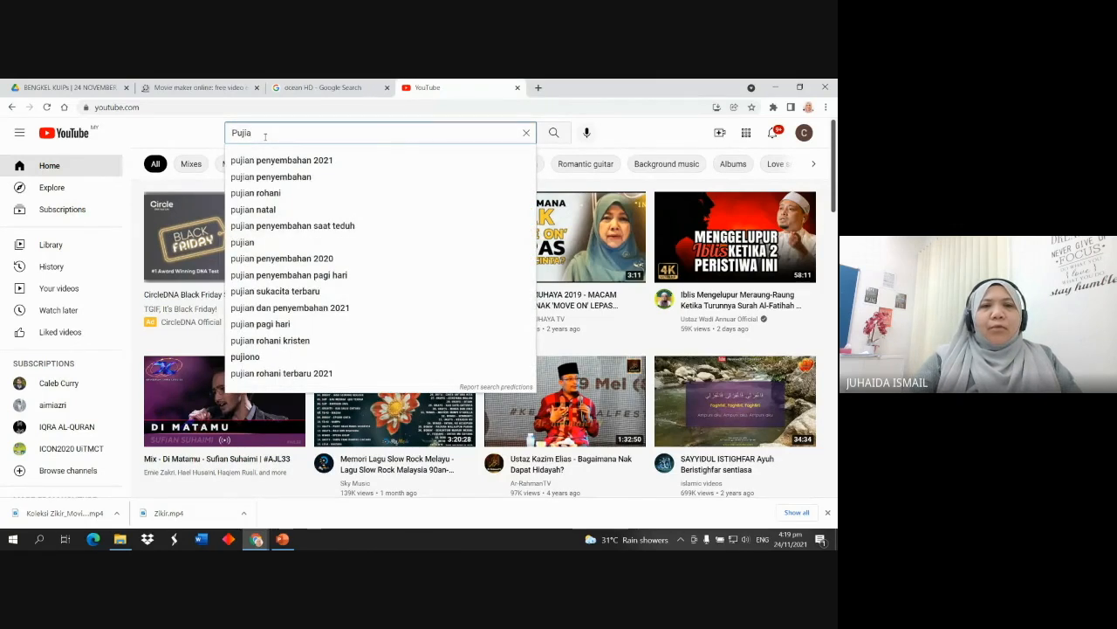
type("Puji")
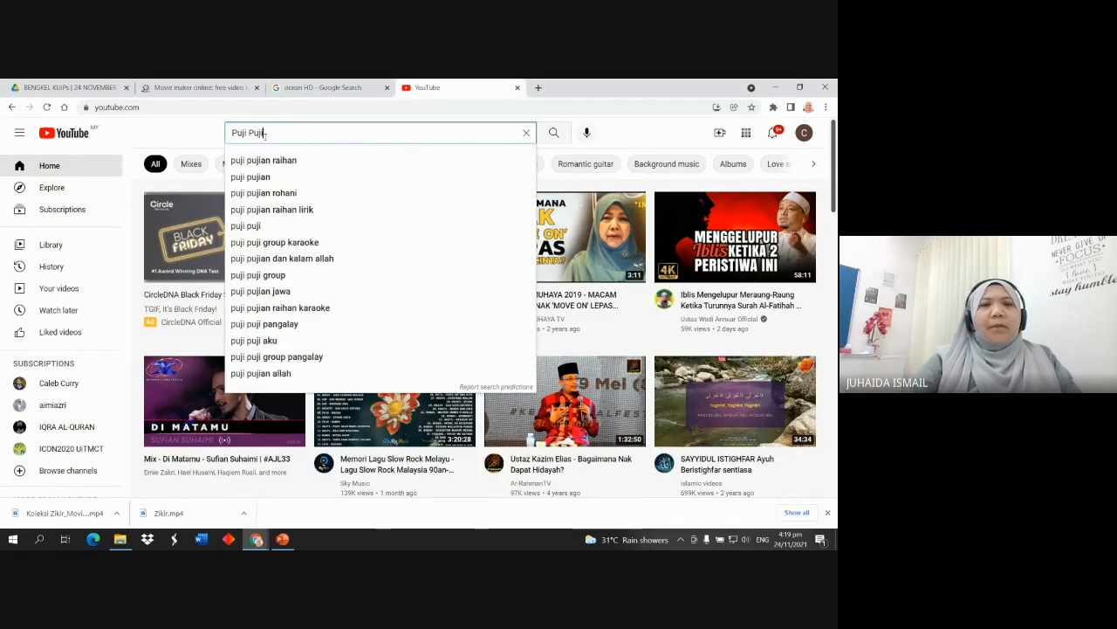
left_click(279, 161)
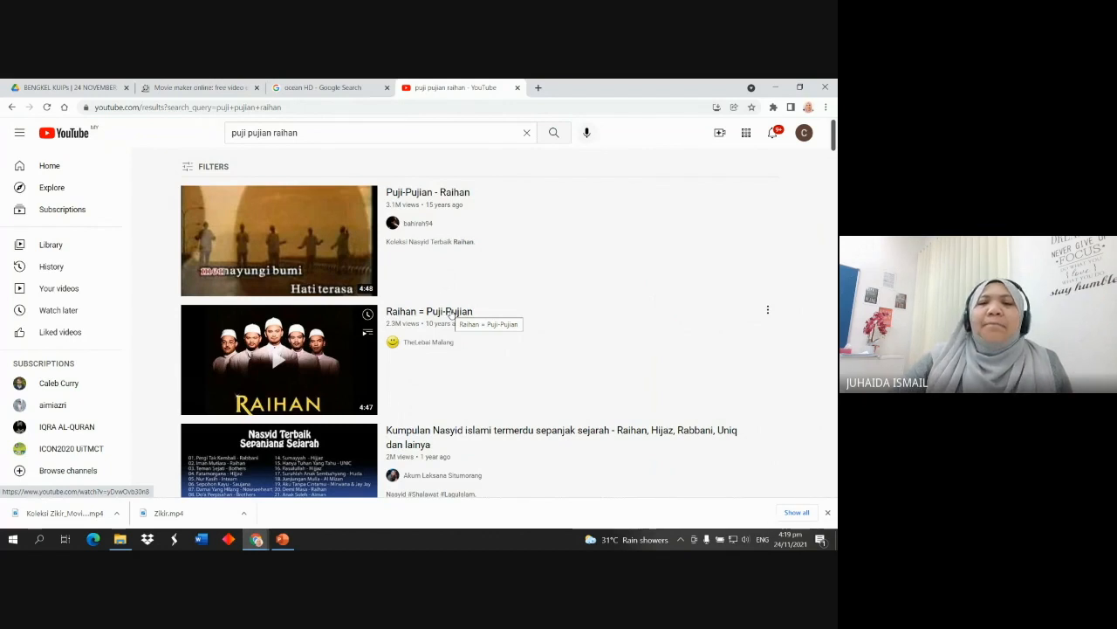
left_click(453, 316)
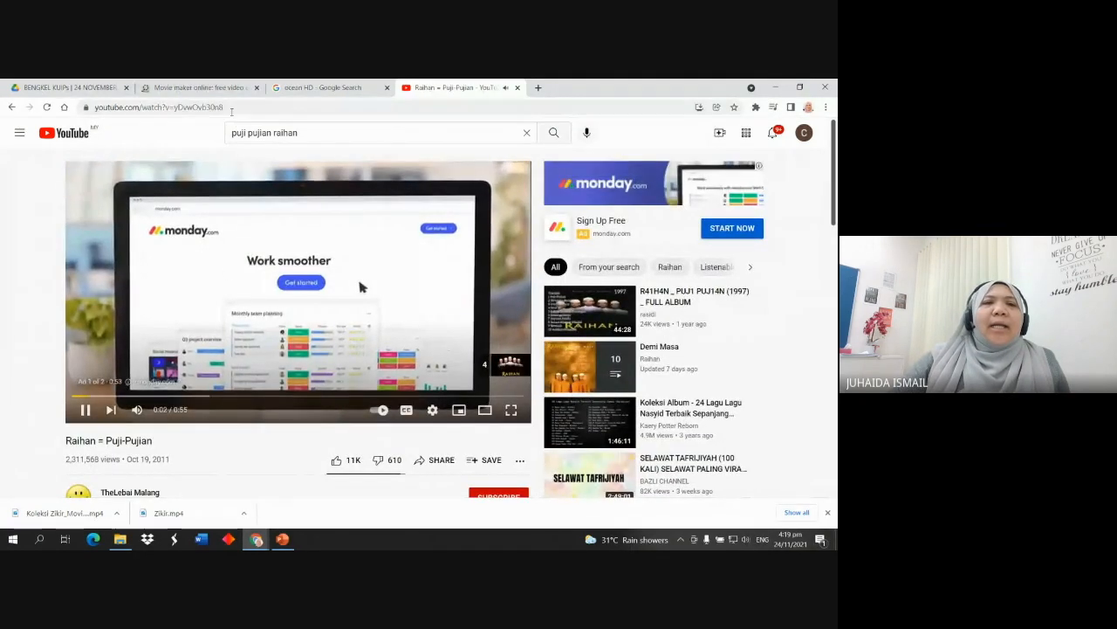
Skip the advertisement before the Raihan video and highlight the video's web address
left_click_drag(209, 107, 93, 107)
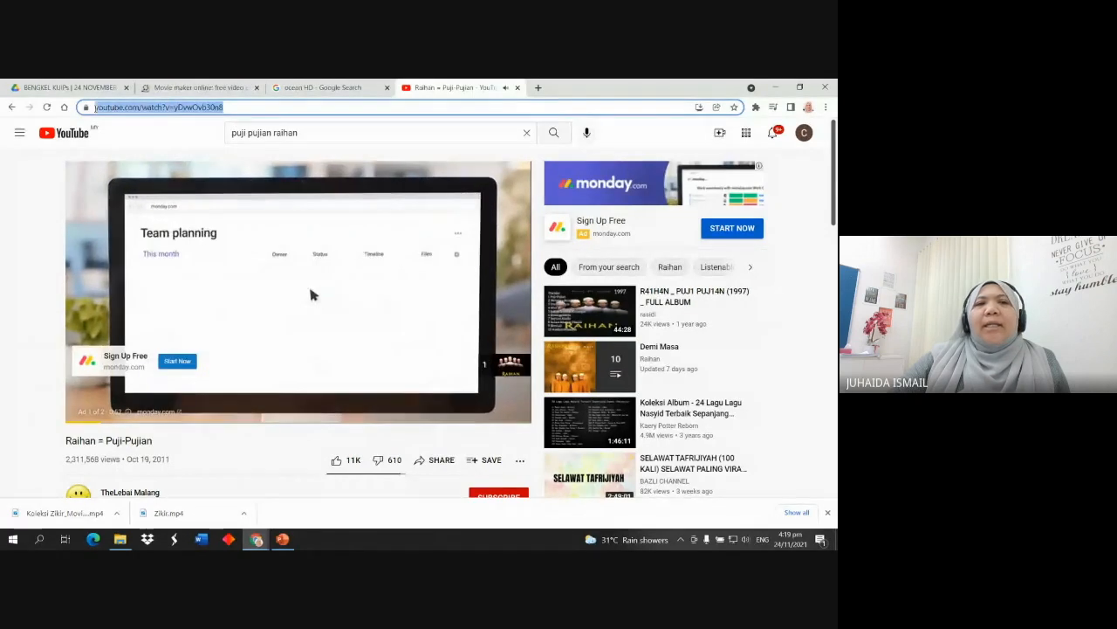
left_click(236, 106)
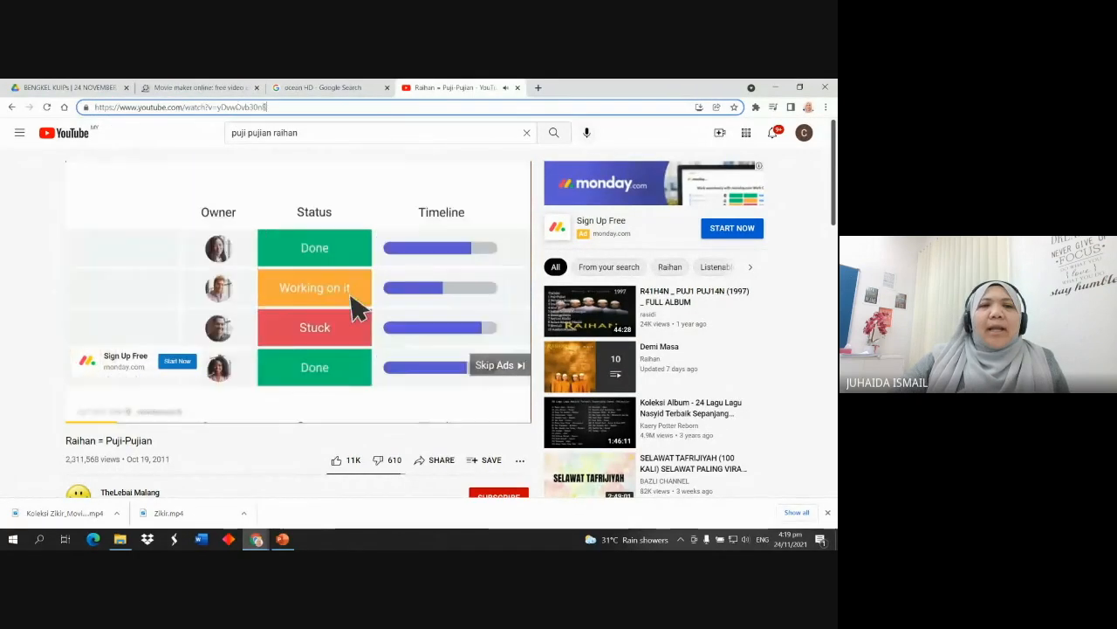
left_click_drag(272, 108, 171, 108)
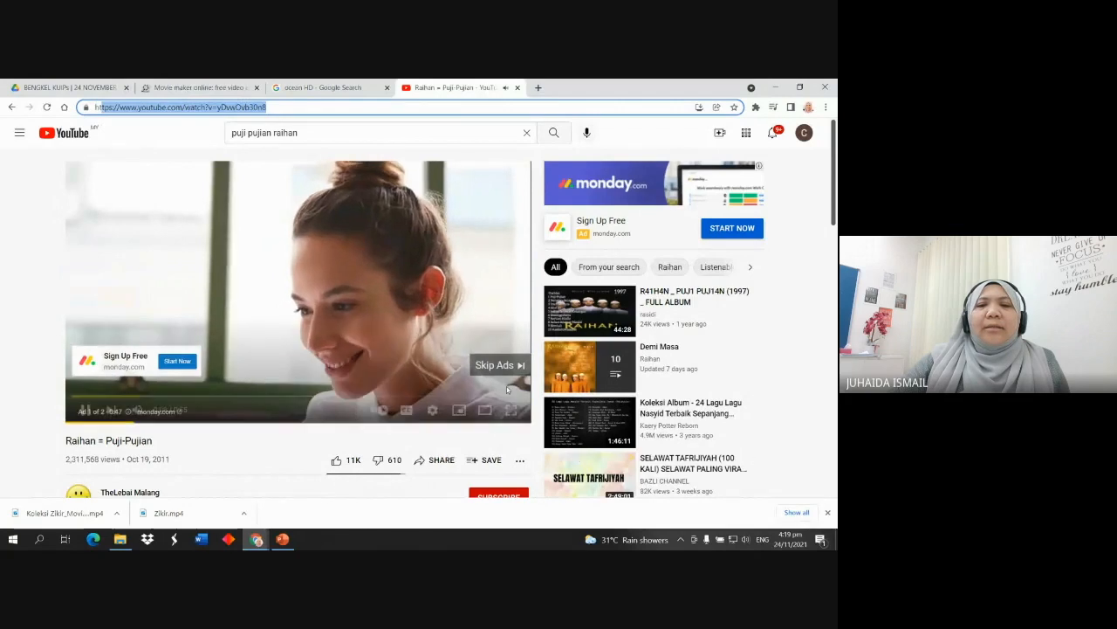
left_click(494, 366)
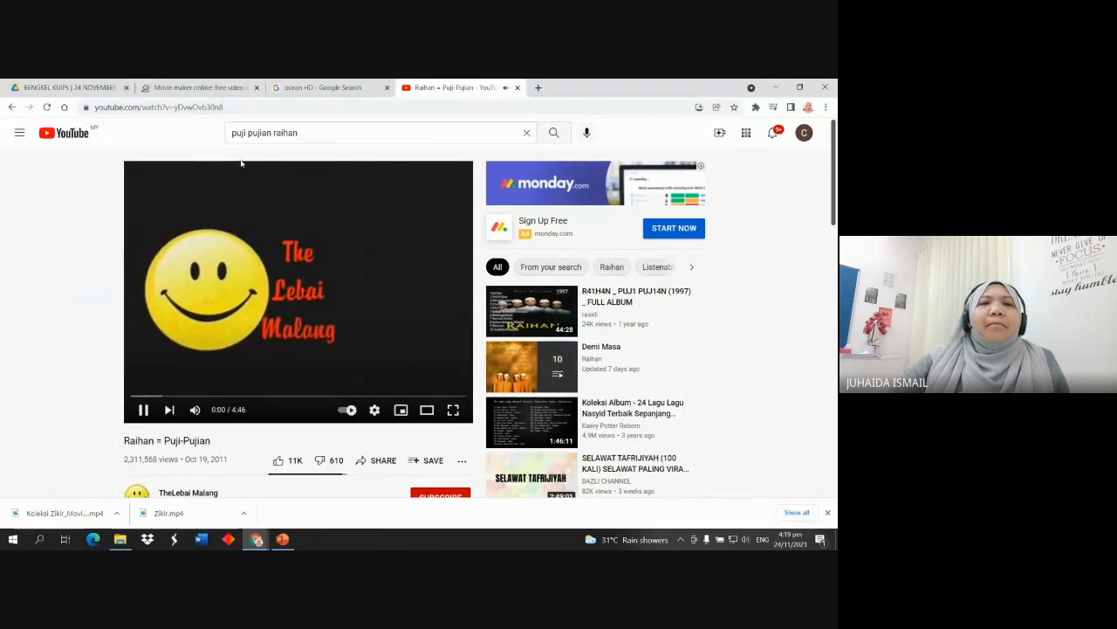
left_click(232, 106)
left_click_drag(231, 106, 93, 108)
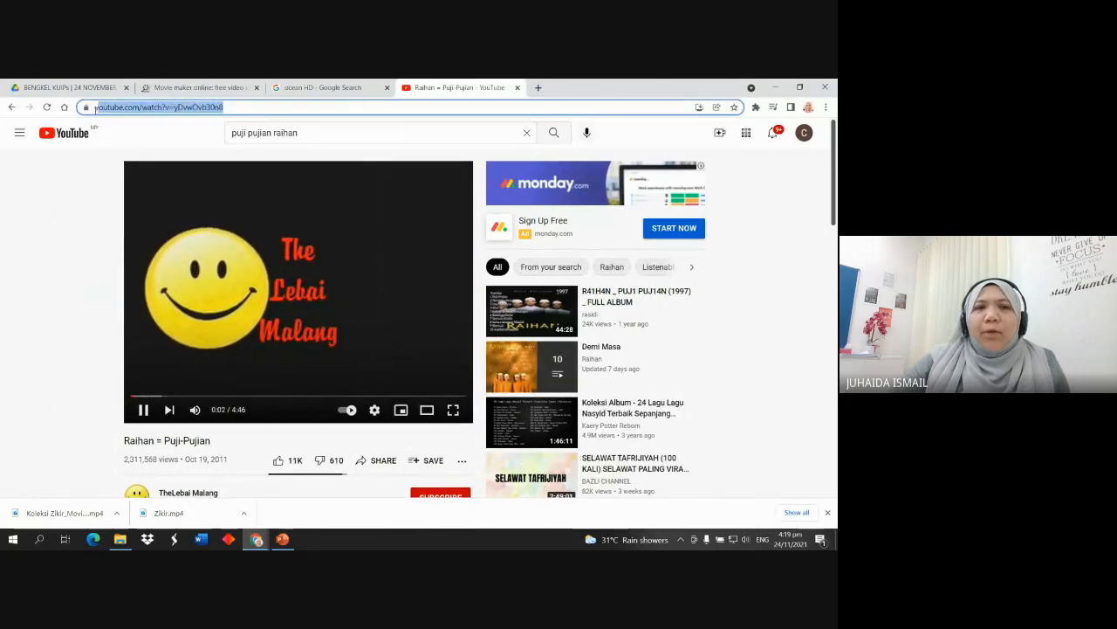
Enlarge the browser's page zoom for the Raihan video page
left_click(825, 106)
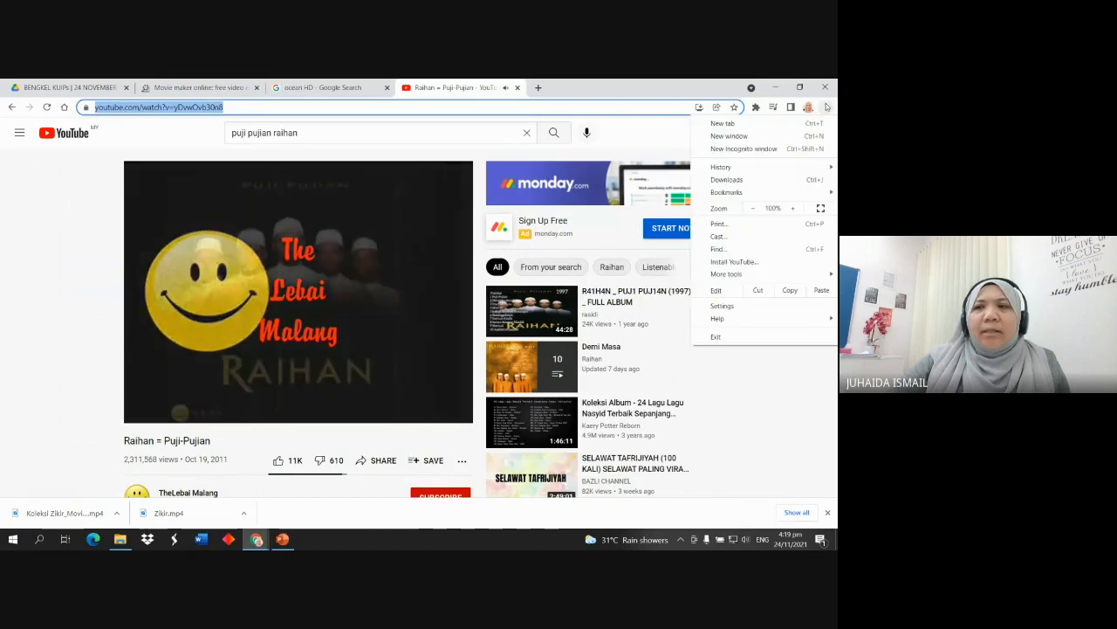
left_click(793, 208)
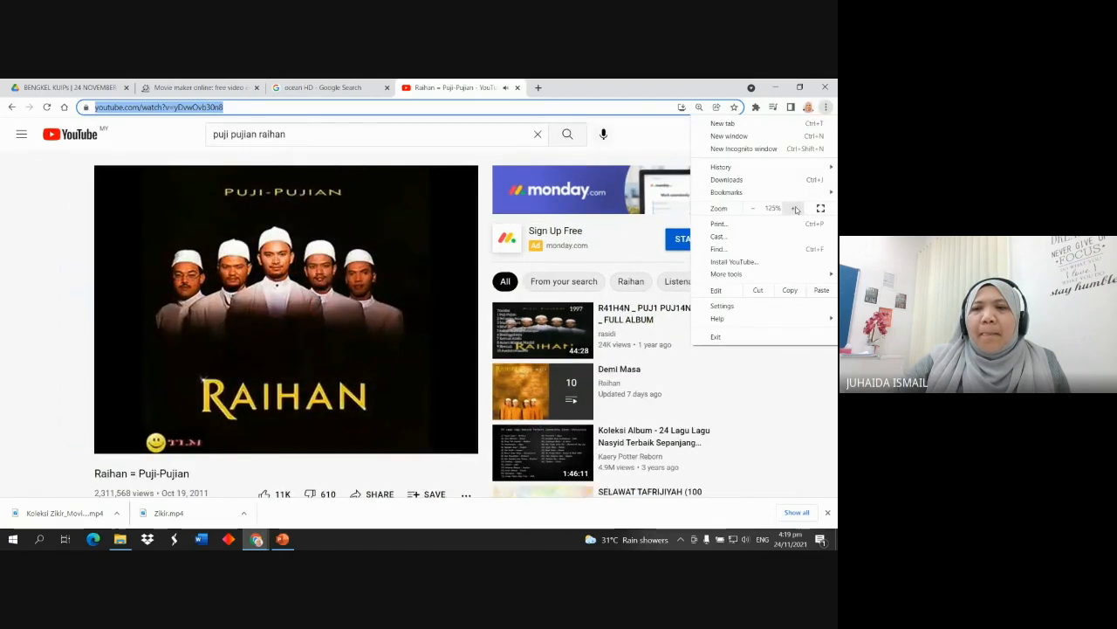
left_click(793, 207)
left_click(792, 208)
Copy the full web address of the Raihan video and pause its playback
left_click(236, 107)
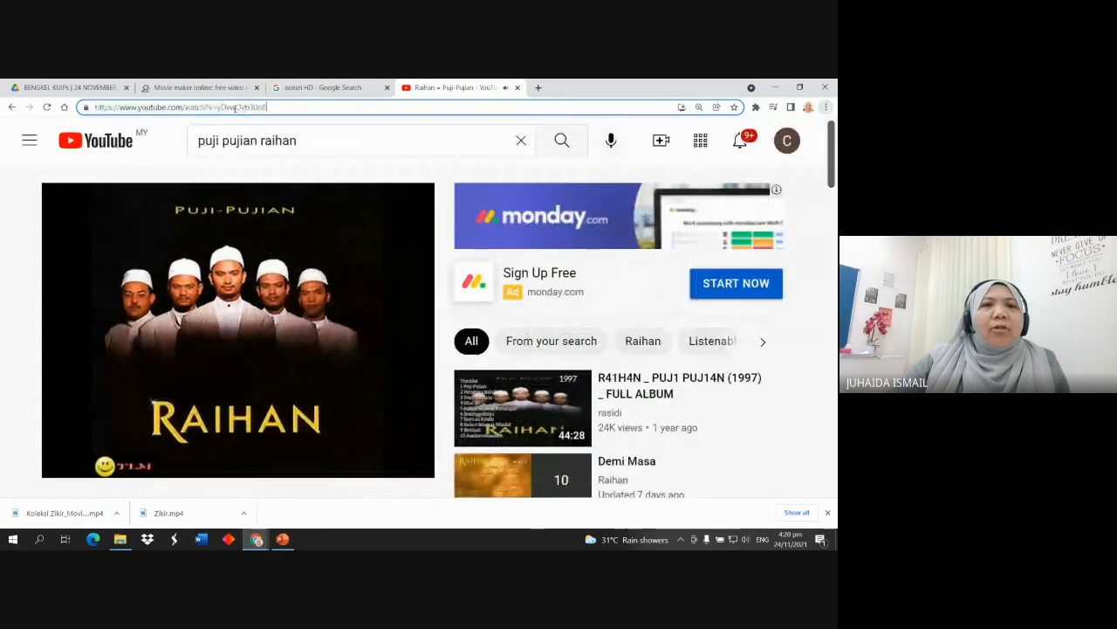
left_click_drag(274, 108, 157, 108)
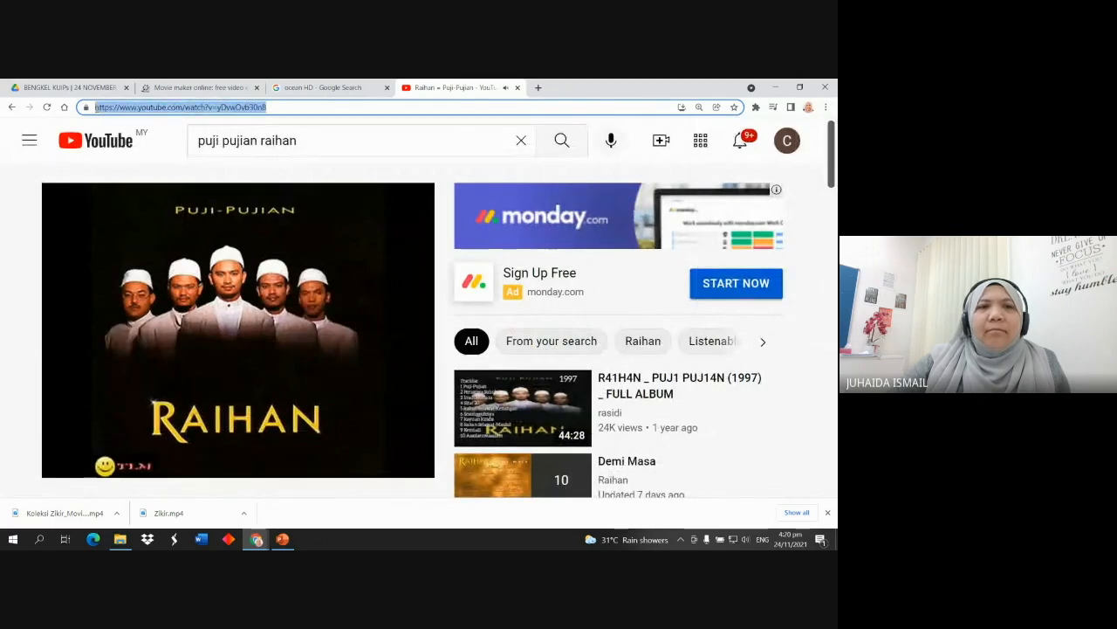
right_click(114, 108)
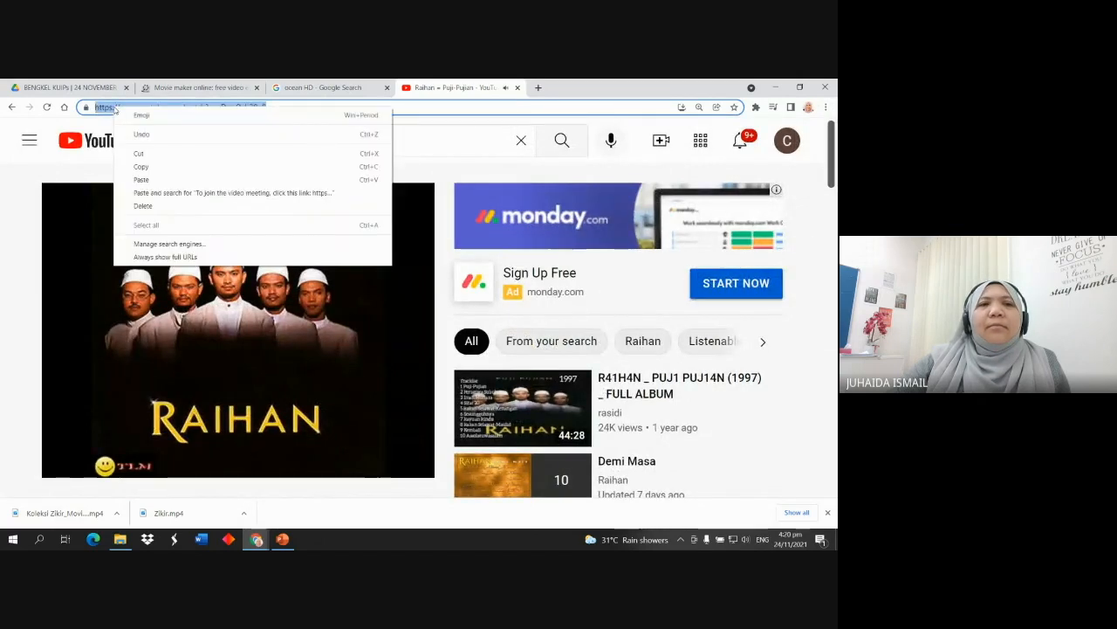
left_click(165, 171)
left_click(103, 461)
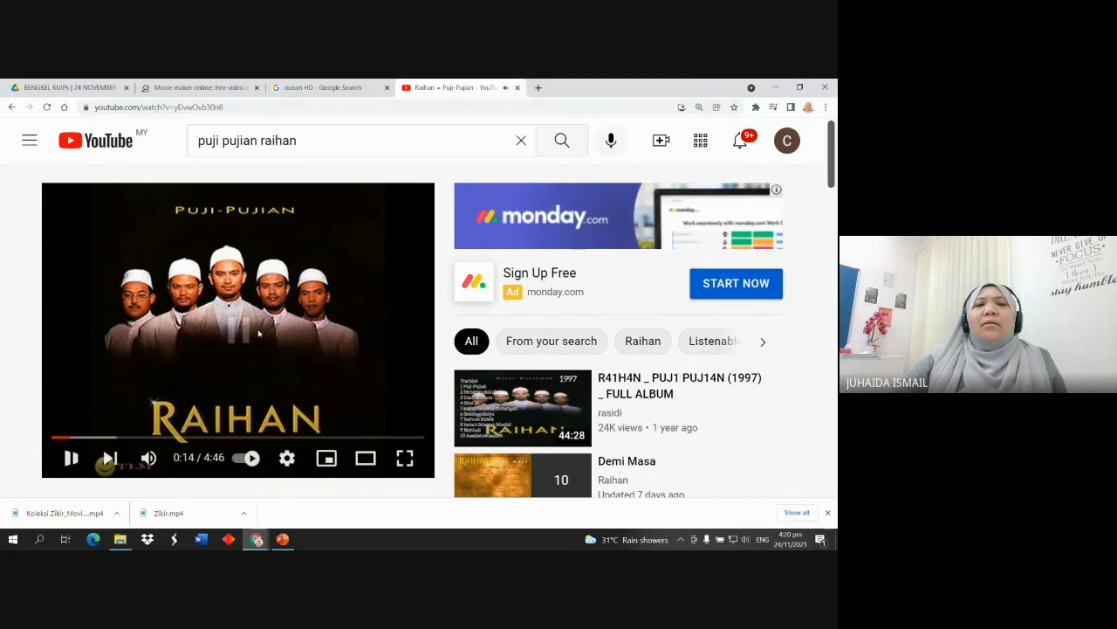
Search Google in a new tab for "youtube converter -- converter mp3" and open the onlinevideoconverter.pro YouTube to Mp3 Converter result
left_click(539, 87)
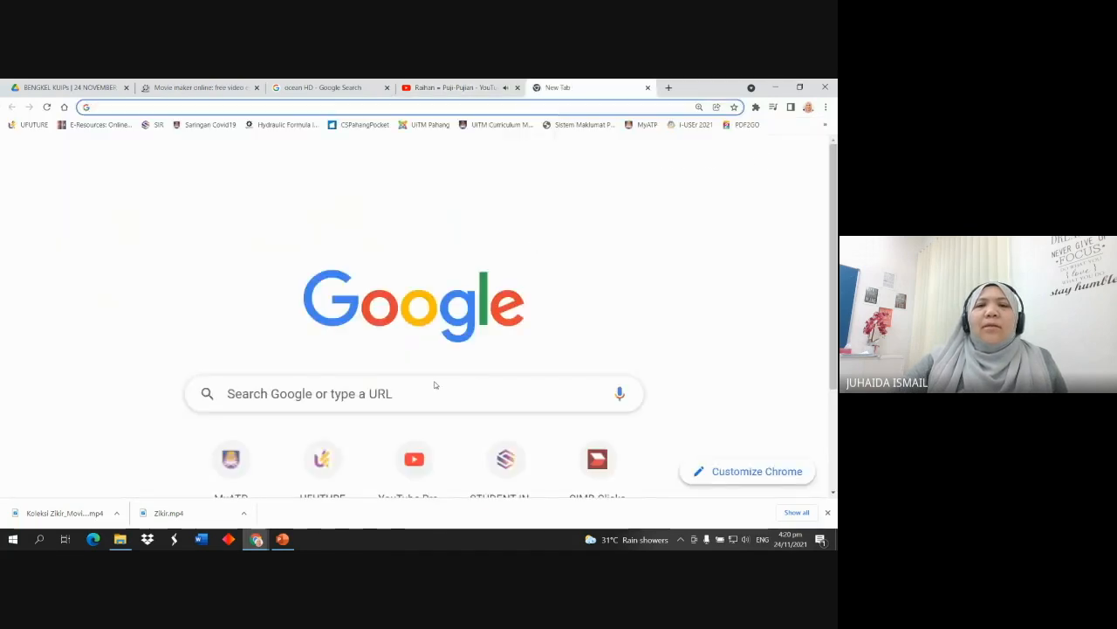
scroll(434, 387, "down", 1)
left_click(420, 325)
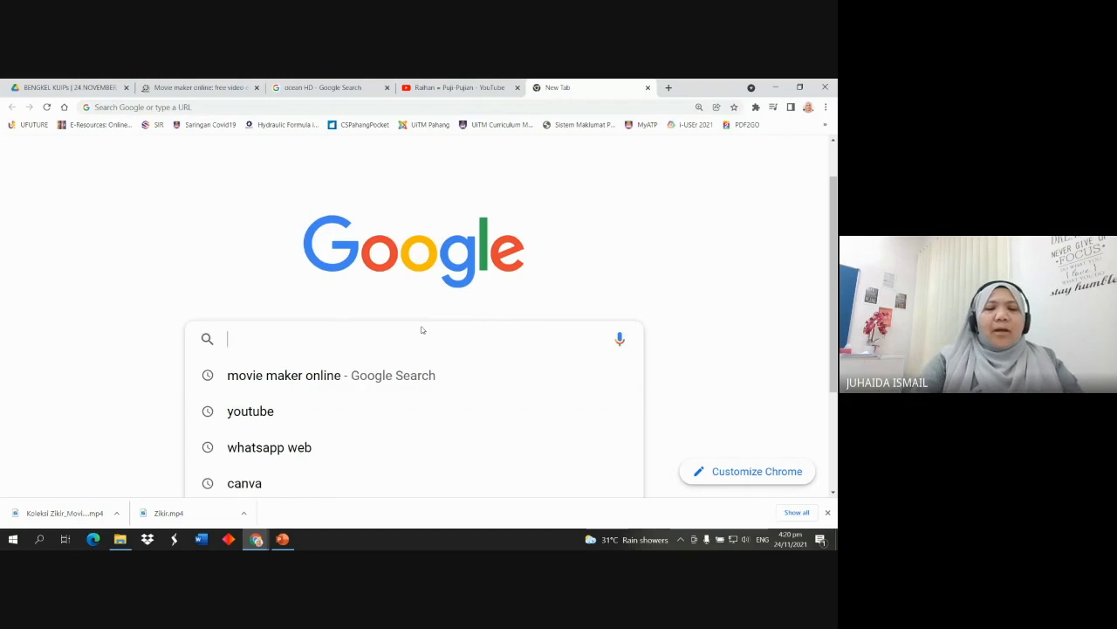
type("youtube")
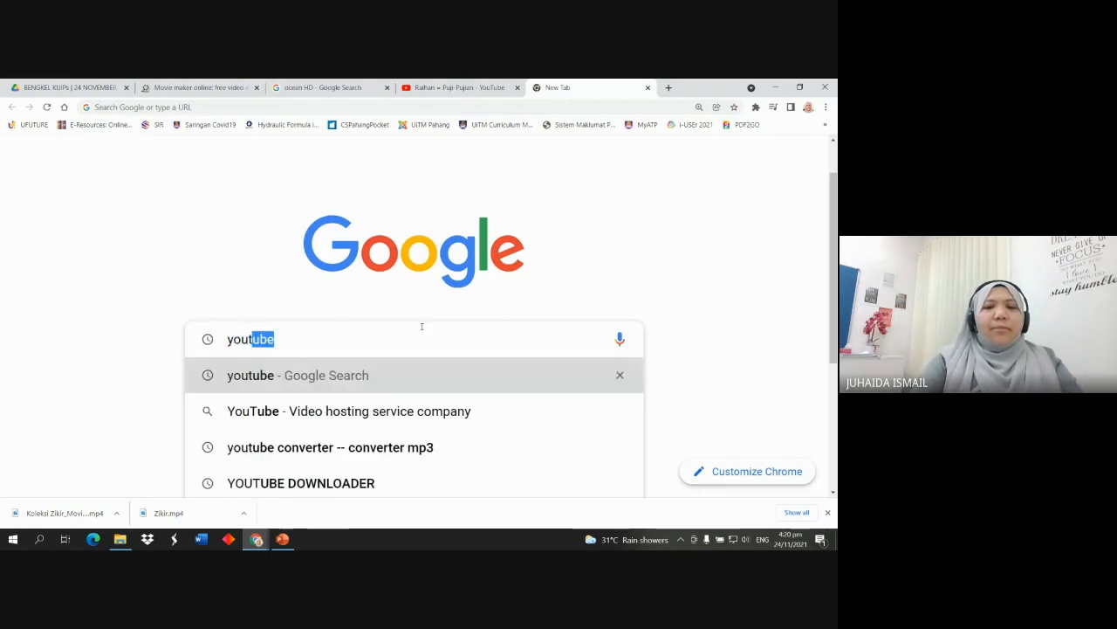
type(" con")
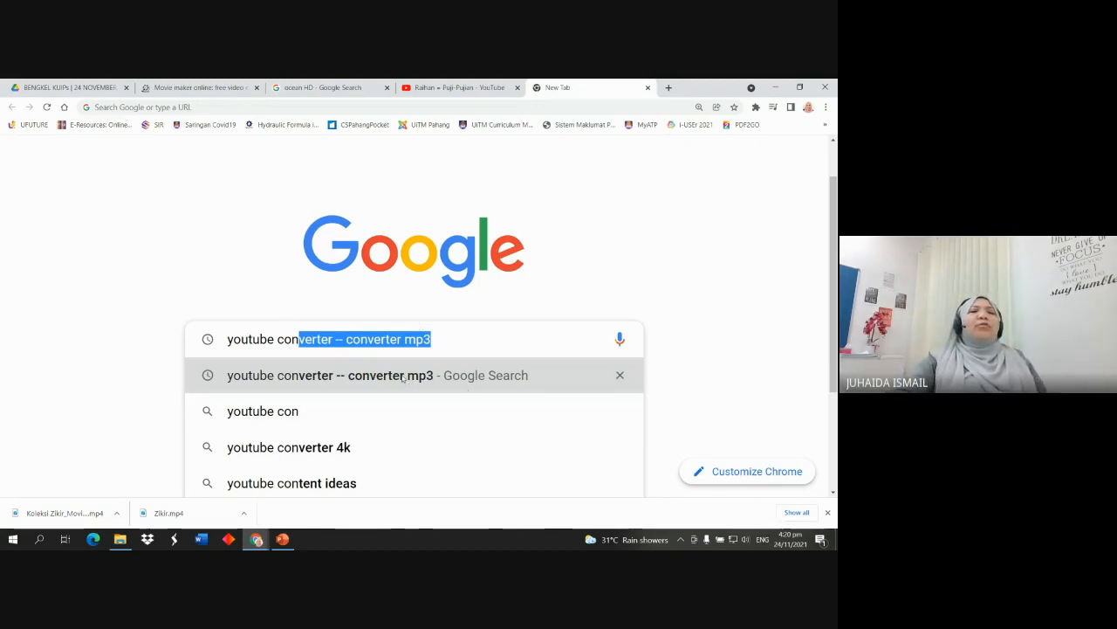
left_click(422, 376)
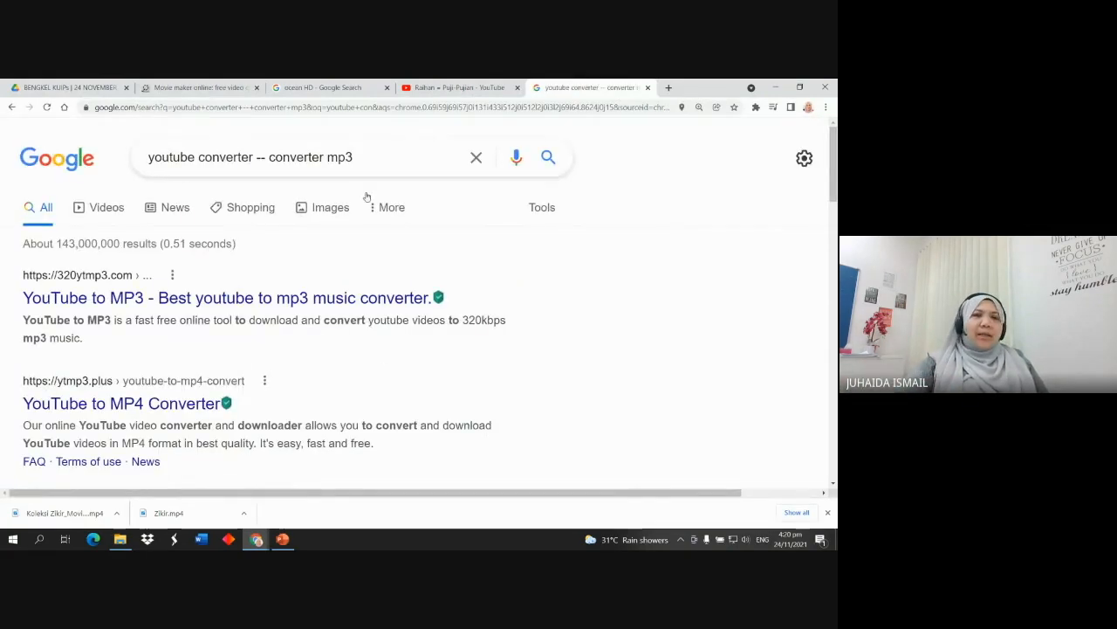
scroll(261, 276, "down", 4)
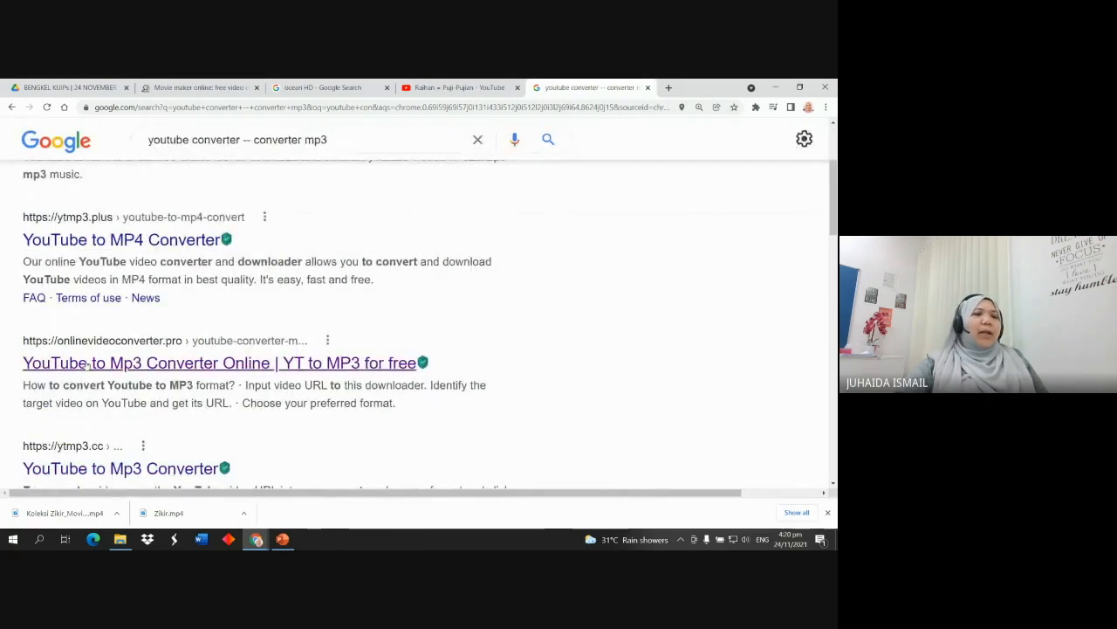
left_click(154, 365)
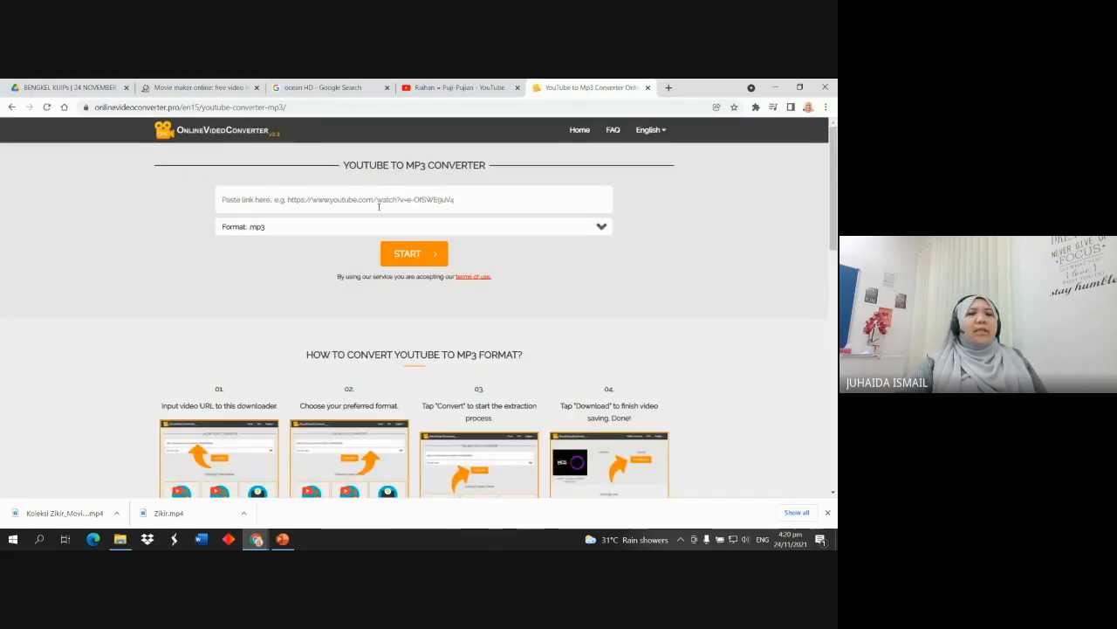
Convert the copied Raihan video link to .mp3 format and start downloading the audio
left_click(364, 199)
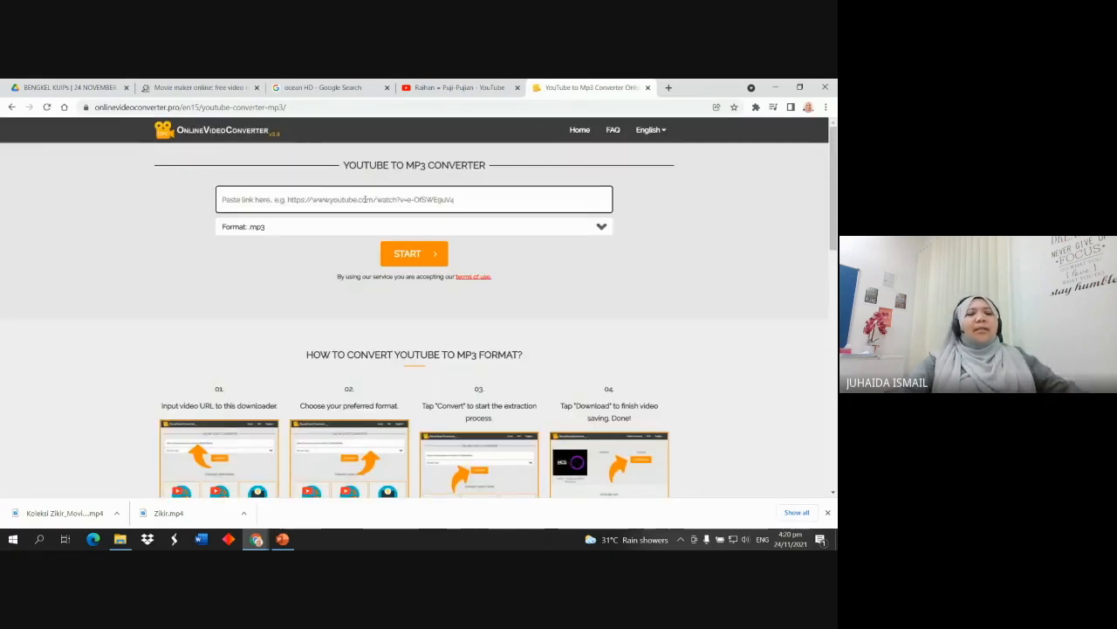
type("https://www.youtube.com/watch?v=yDvwOvb3on8")
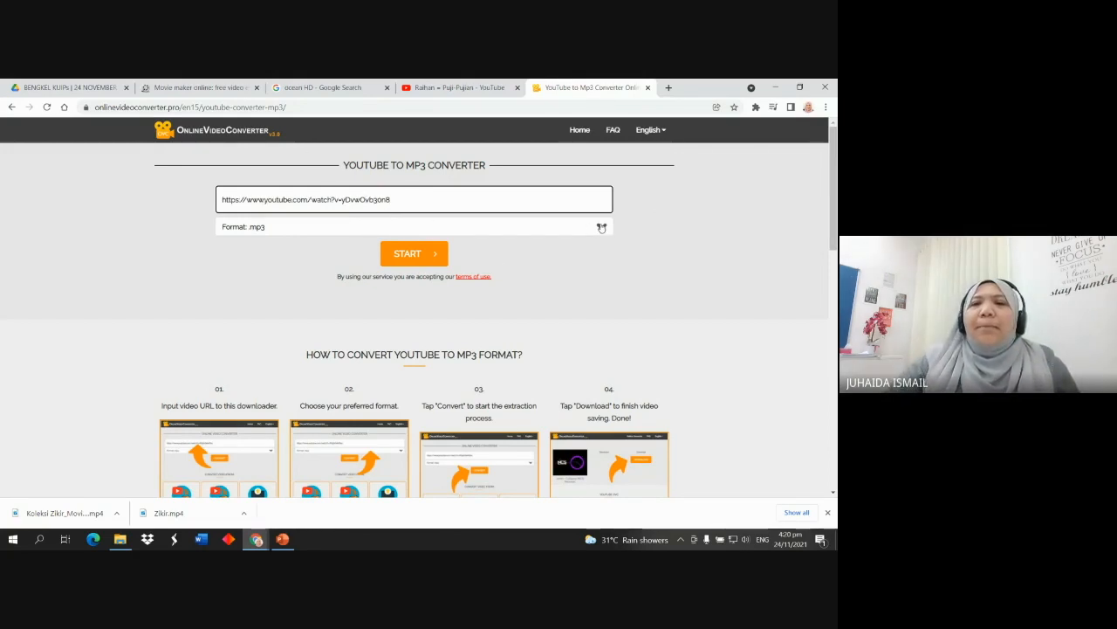
left_click(601, 226)
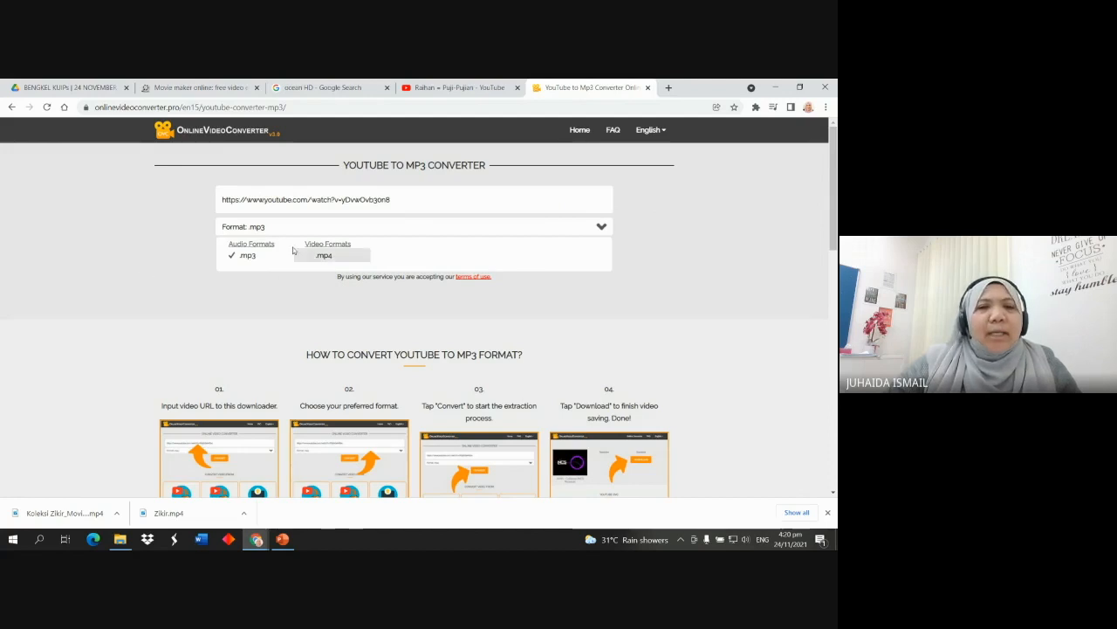
left_click(248, 256)
left_click(406, 254)
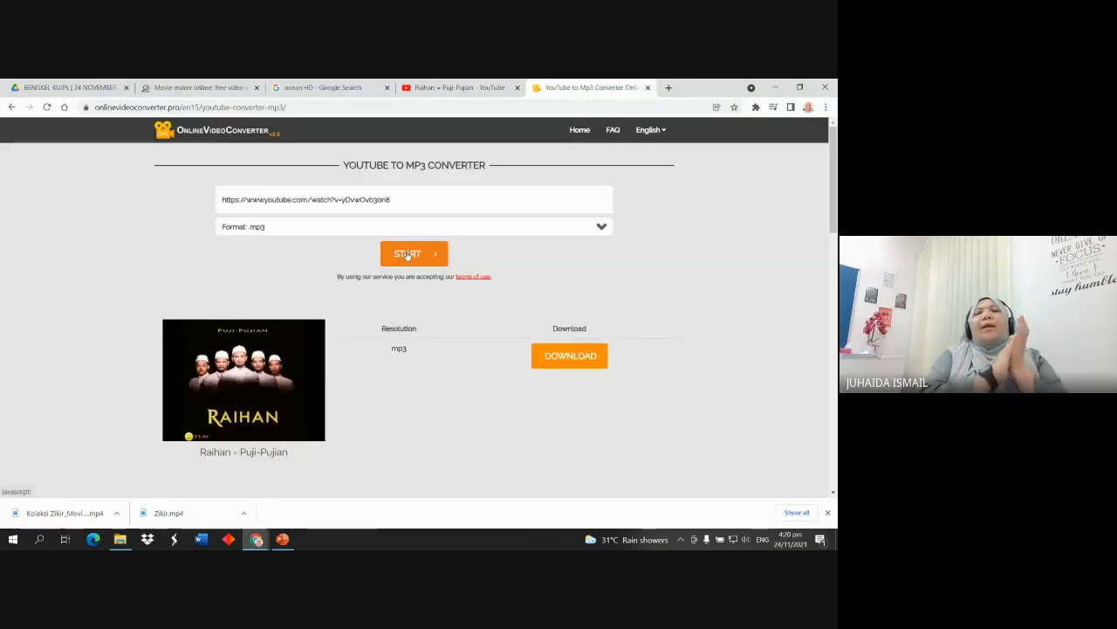
left_click(573, 357)
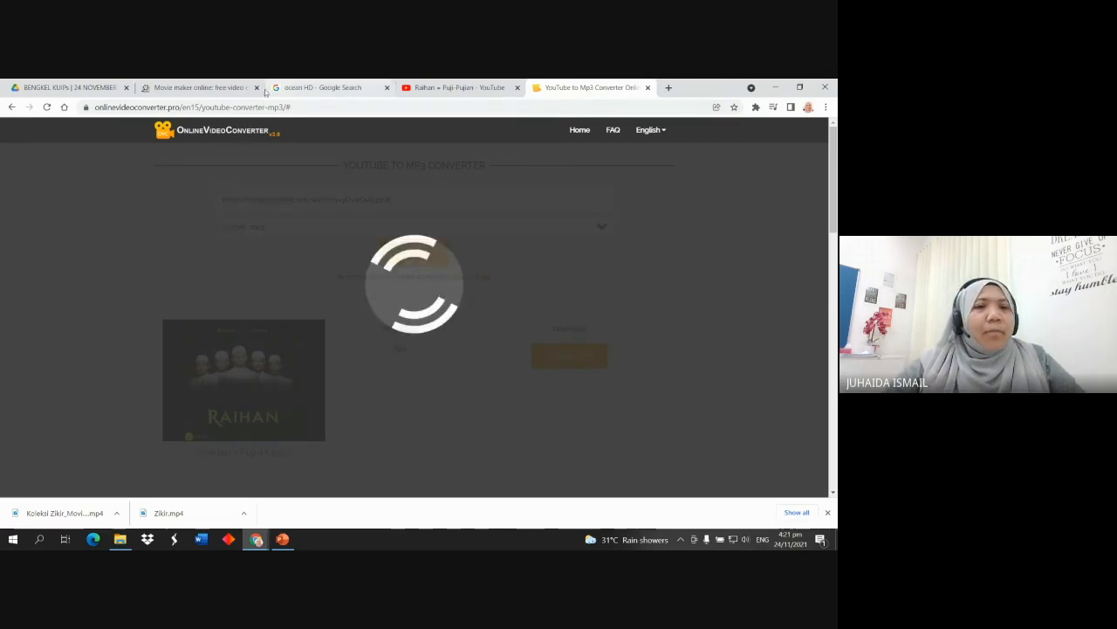
left_click(179, 87)
left_click(320, 83)
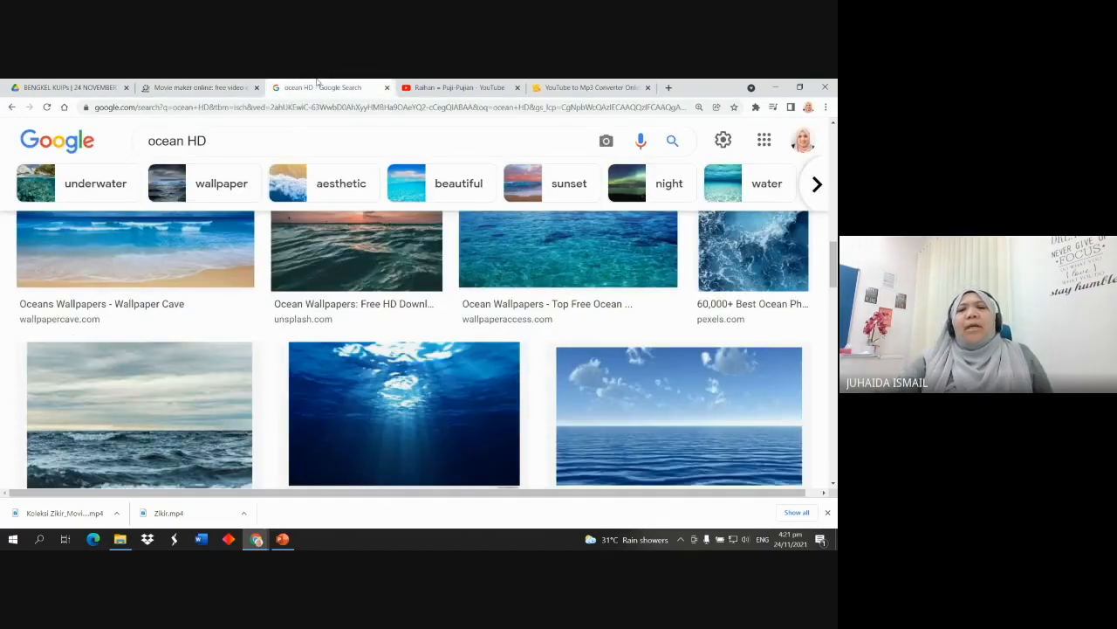
left_click(459, 87)
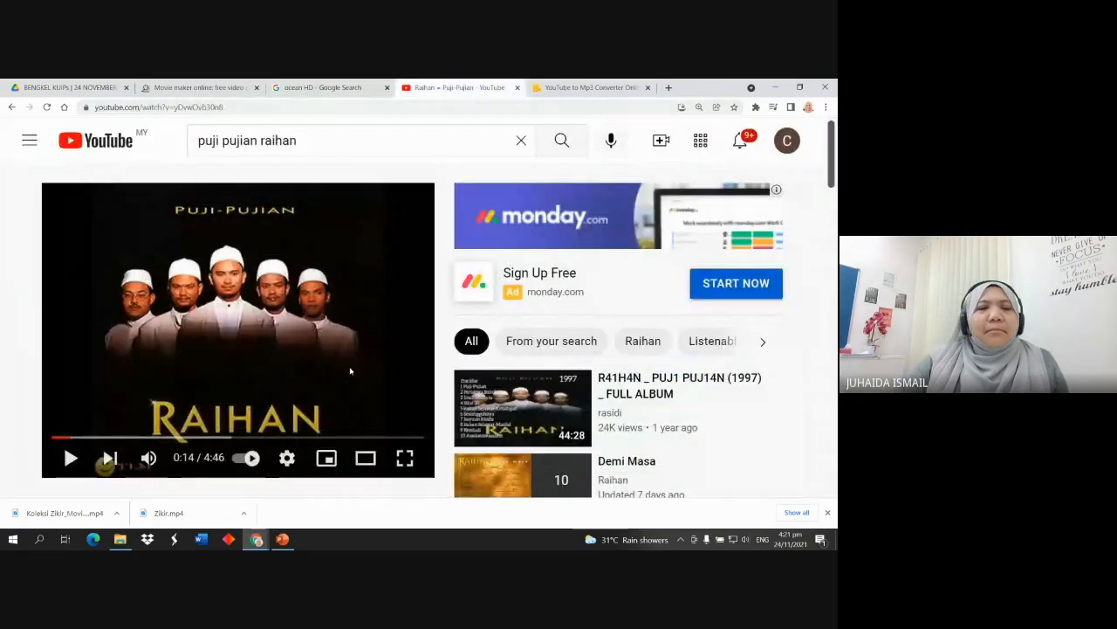
scroll(313, 325, "down", 3)
scroll(63, 332, "up", 1)
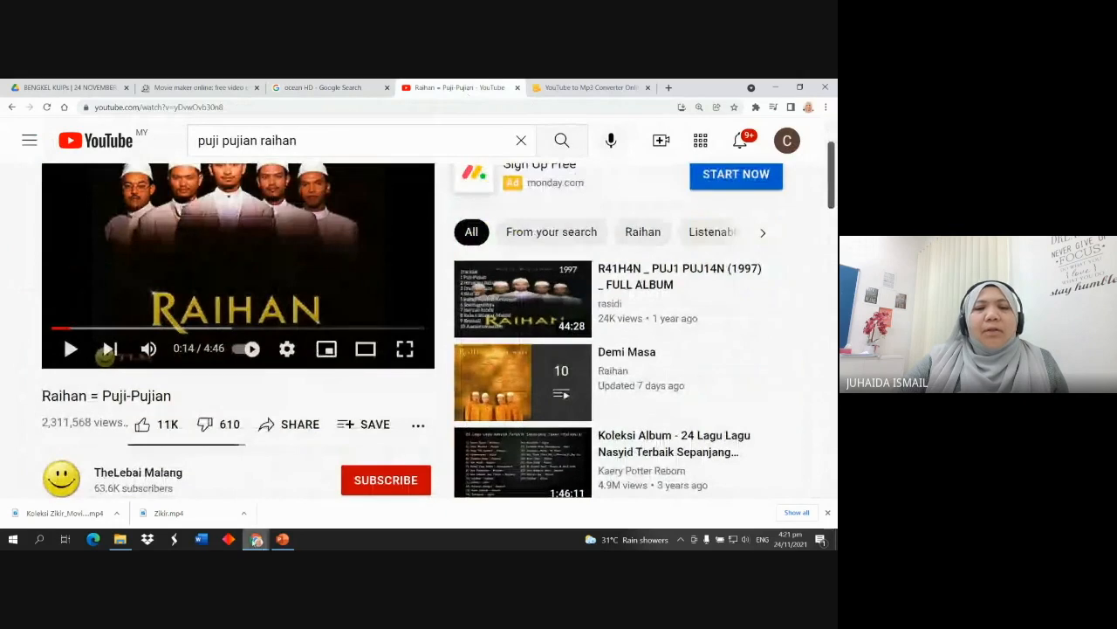
Switch to the Google Meet call and stop presenting the screen
mouse_move(256, 539)
left_click(255, 489)
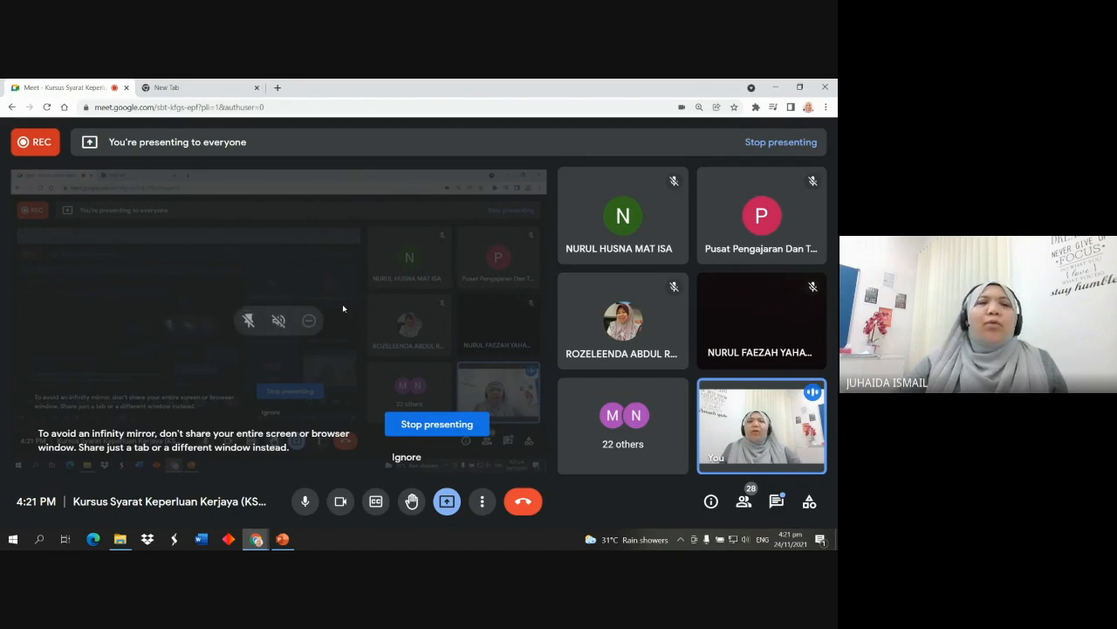
left_click(426, 425)
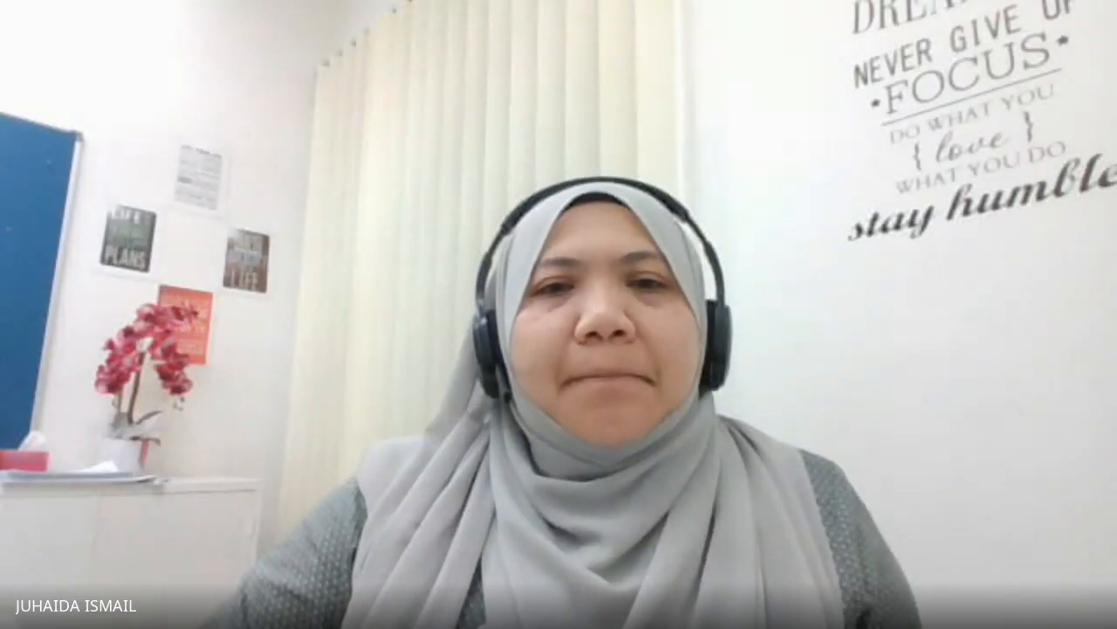